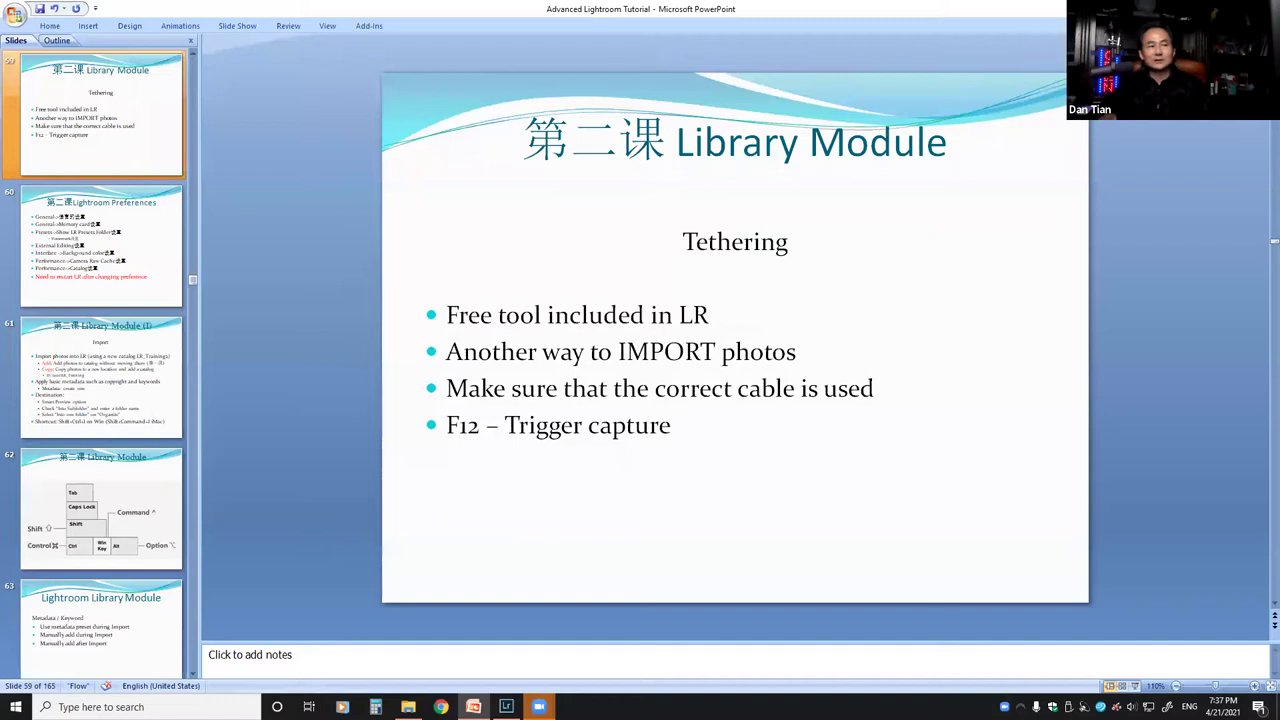
Advance past the Lightroom Preferences slide to slide 61, Library Module (I) Import.
key(Down)
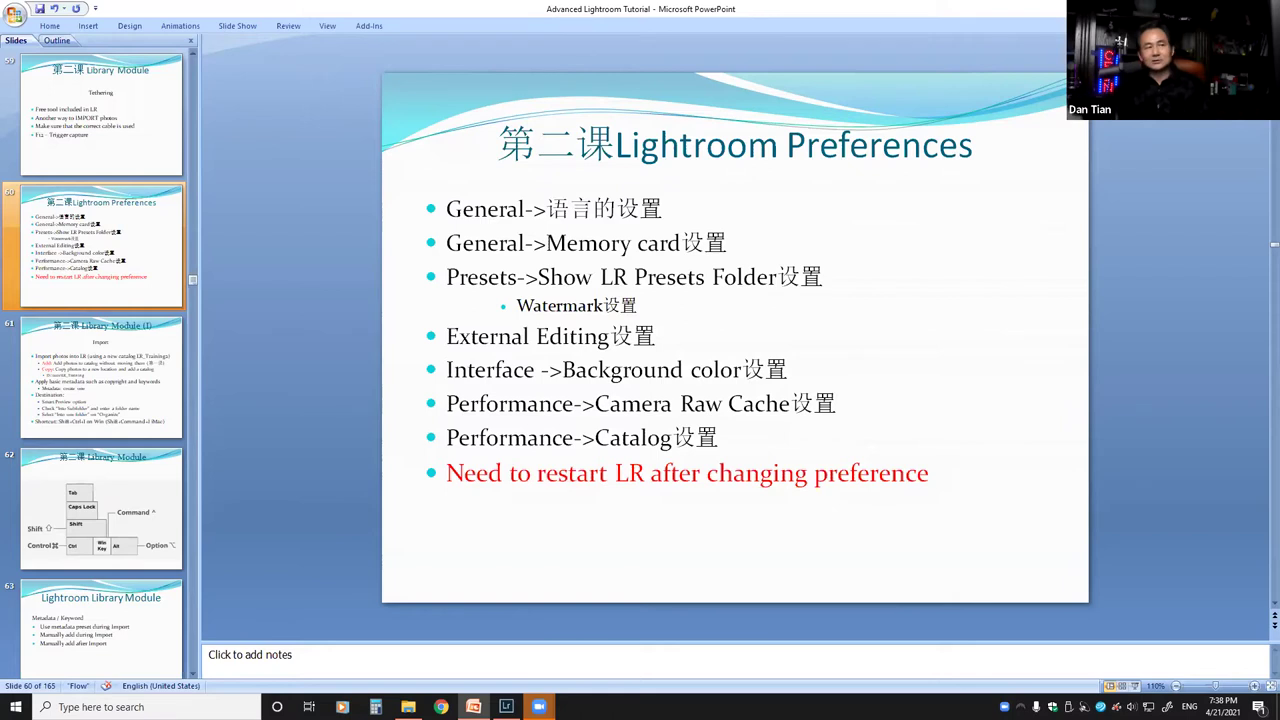
key(Down)
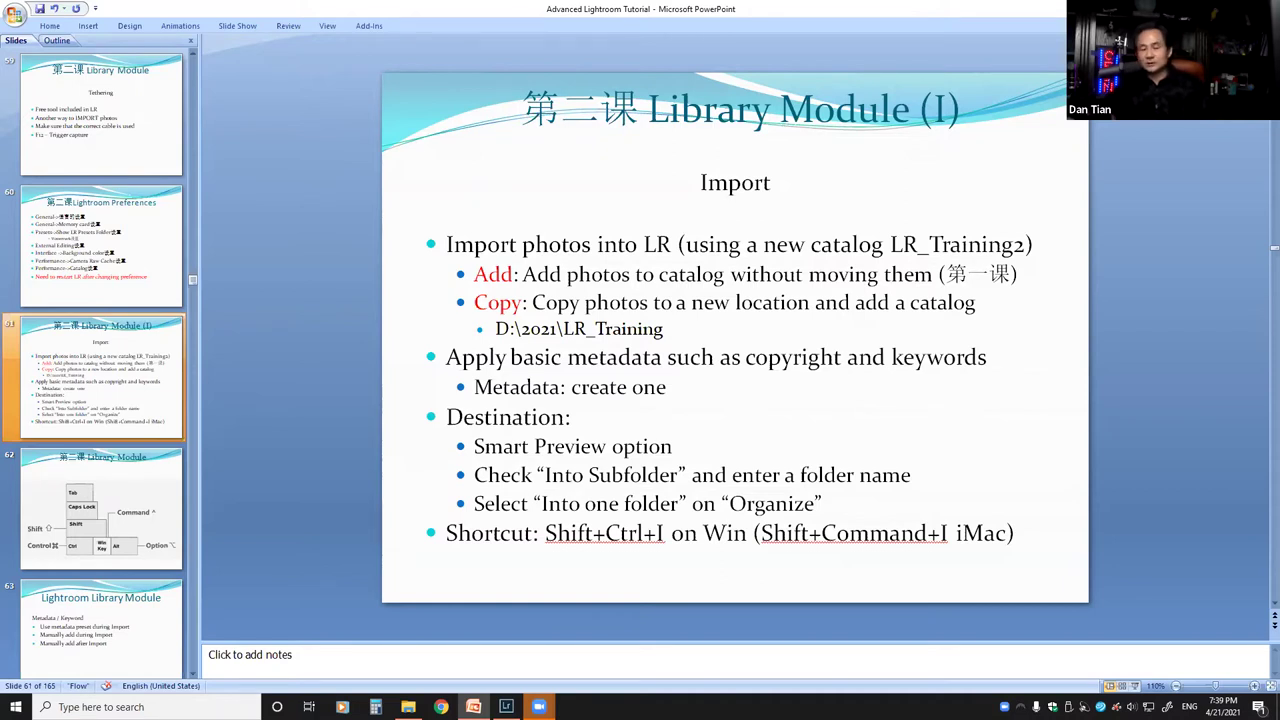
Page past the keyboard diagram, Metadata and Catalog slides to slide 65, Catalog Performance.
key(Page_Down)
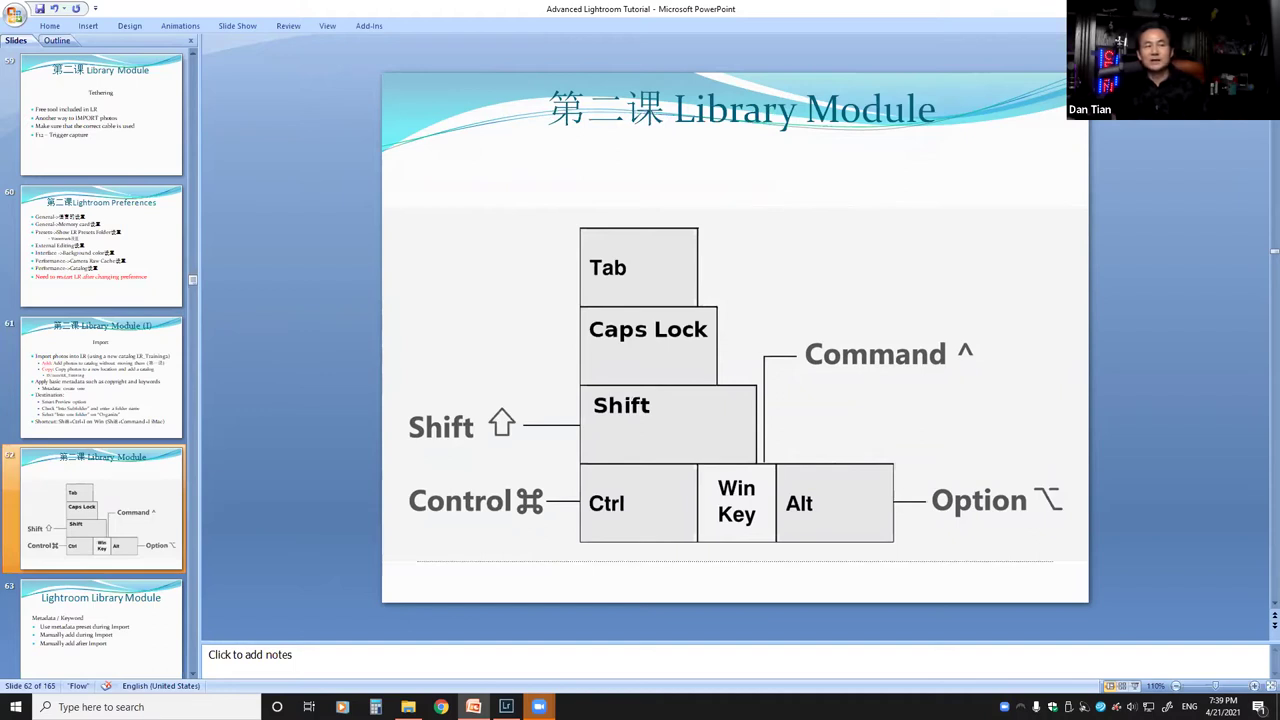
key(Page_Down)
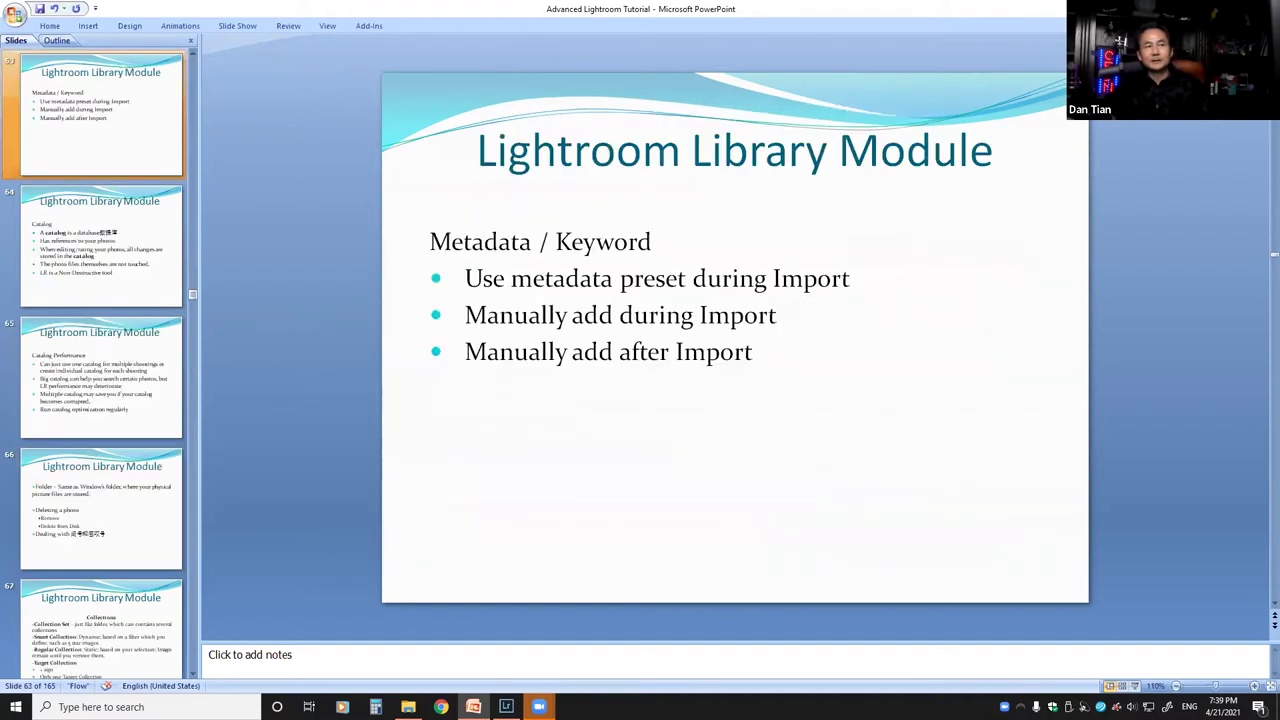
key(Page_Down)
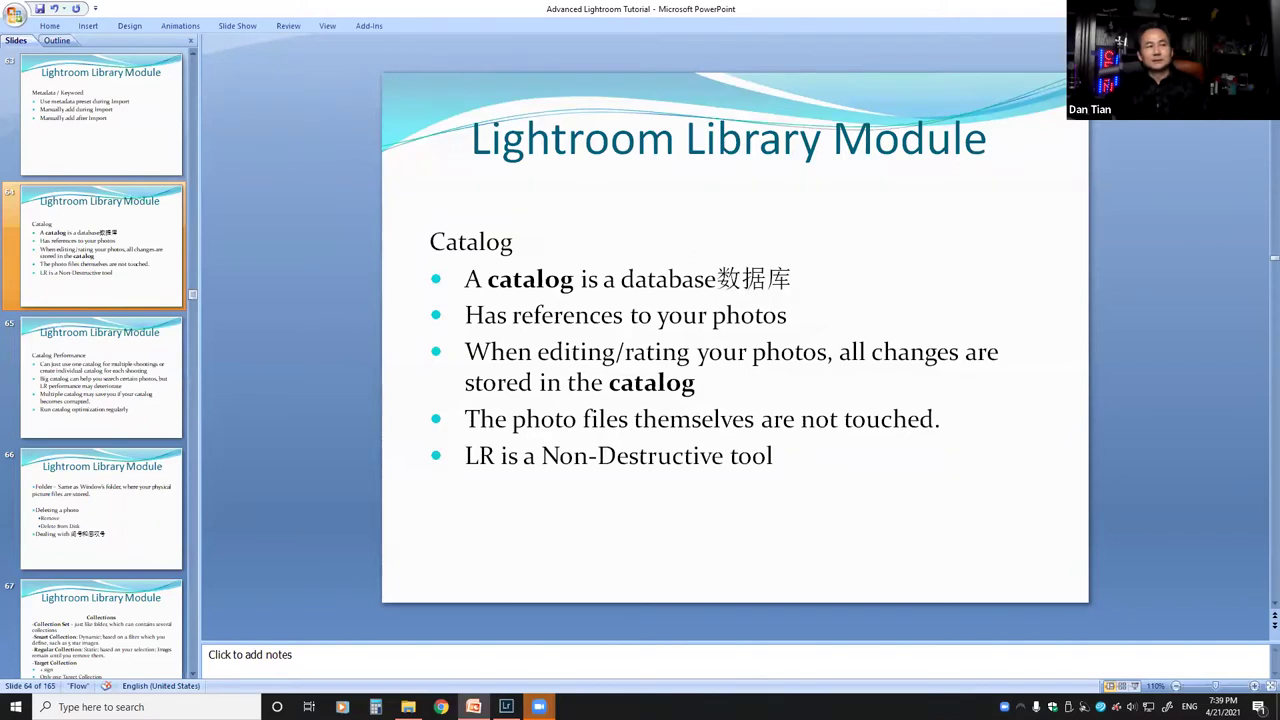
key(Page_Down)
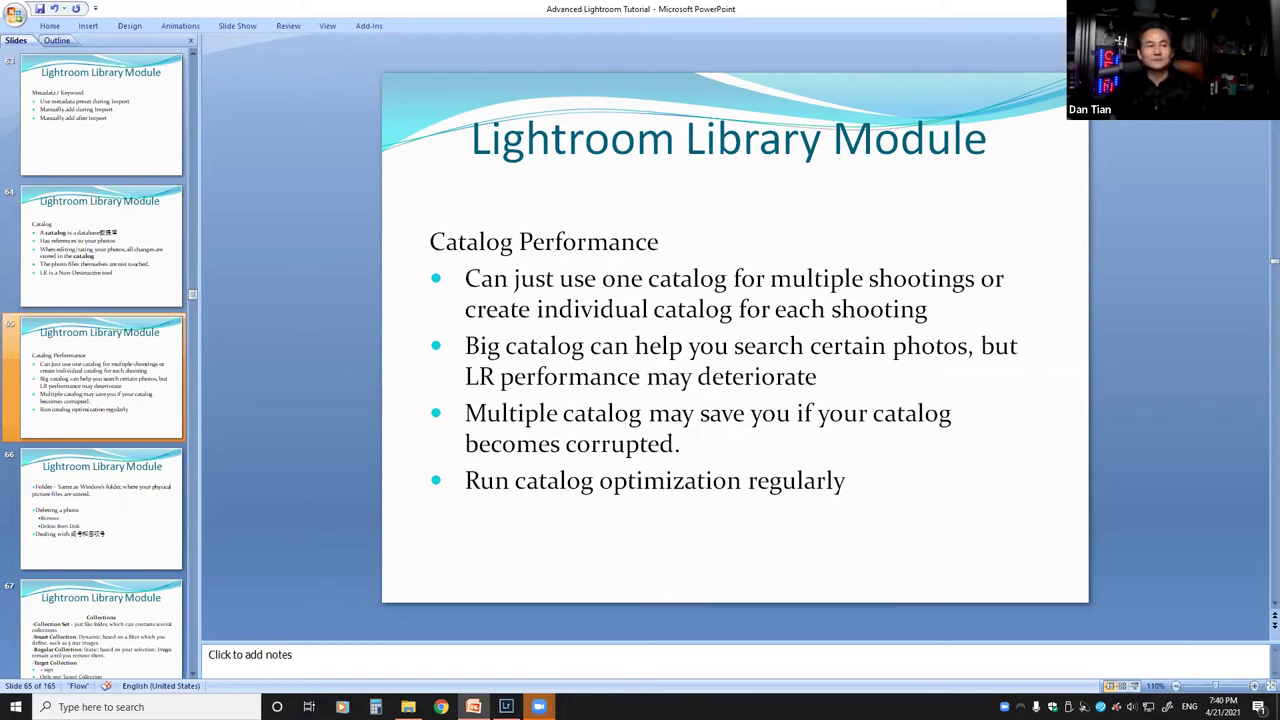
Advance to slide 66, about folders and deleting photos via Remove or Delete from Disk.
key(Page_Down)
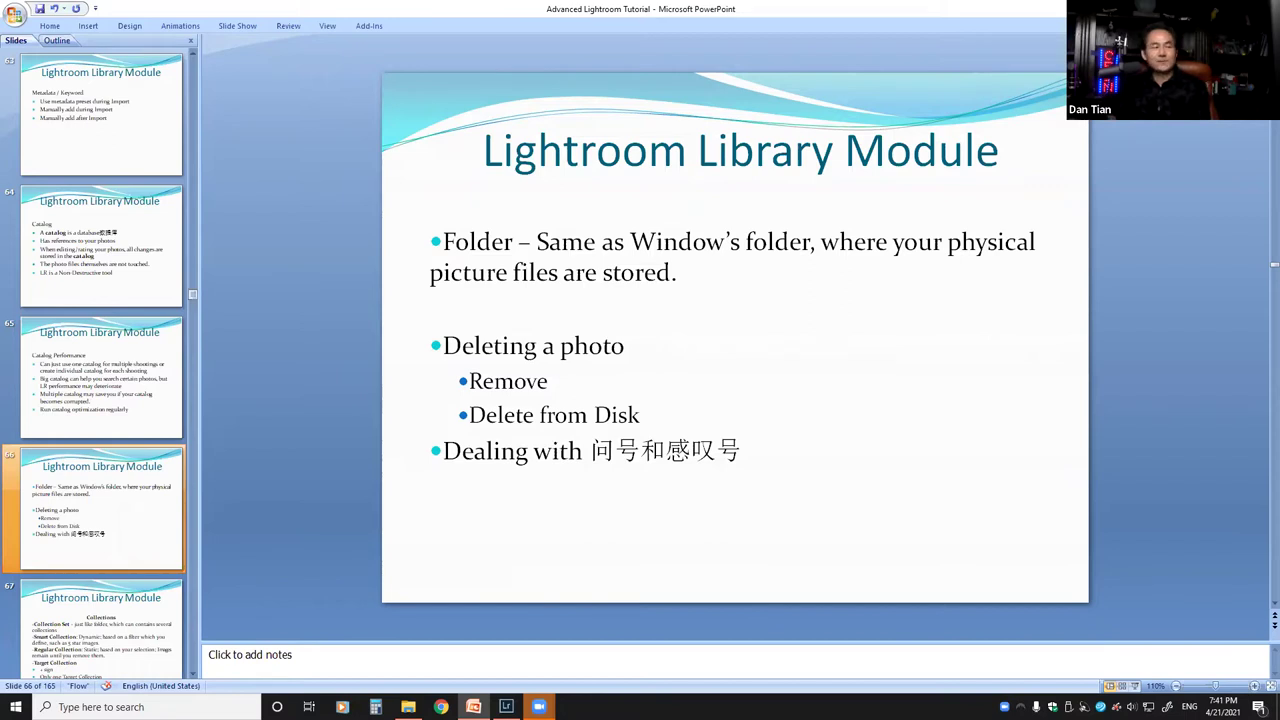
Advance to slide 67, Collections, covering collection sets and smart, regular and target collections.
key(Page_Down)
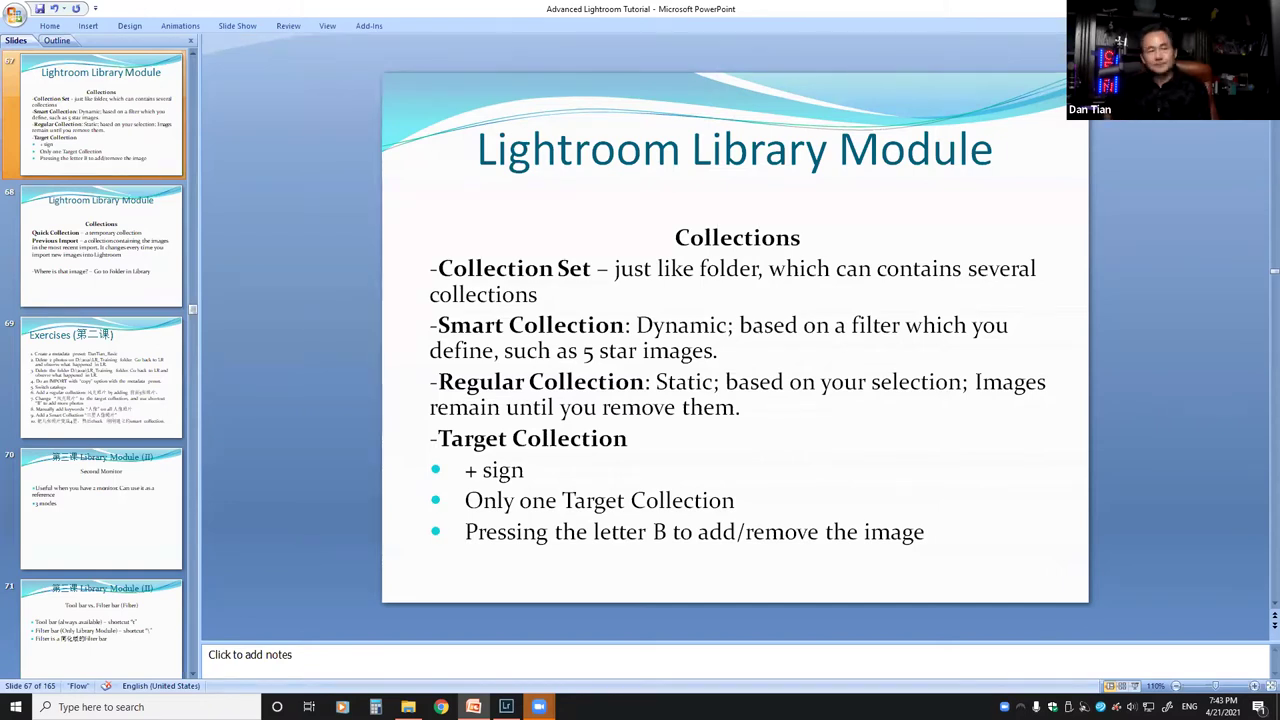
Page past the Quick Collection and Exercises slides to slide 70, Second Monitor.
key(Down)
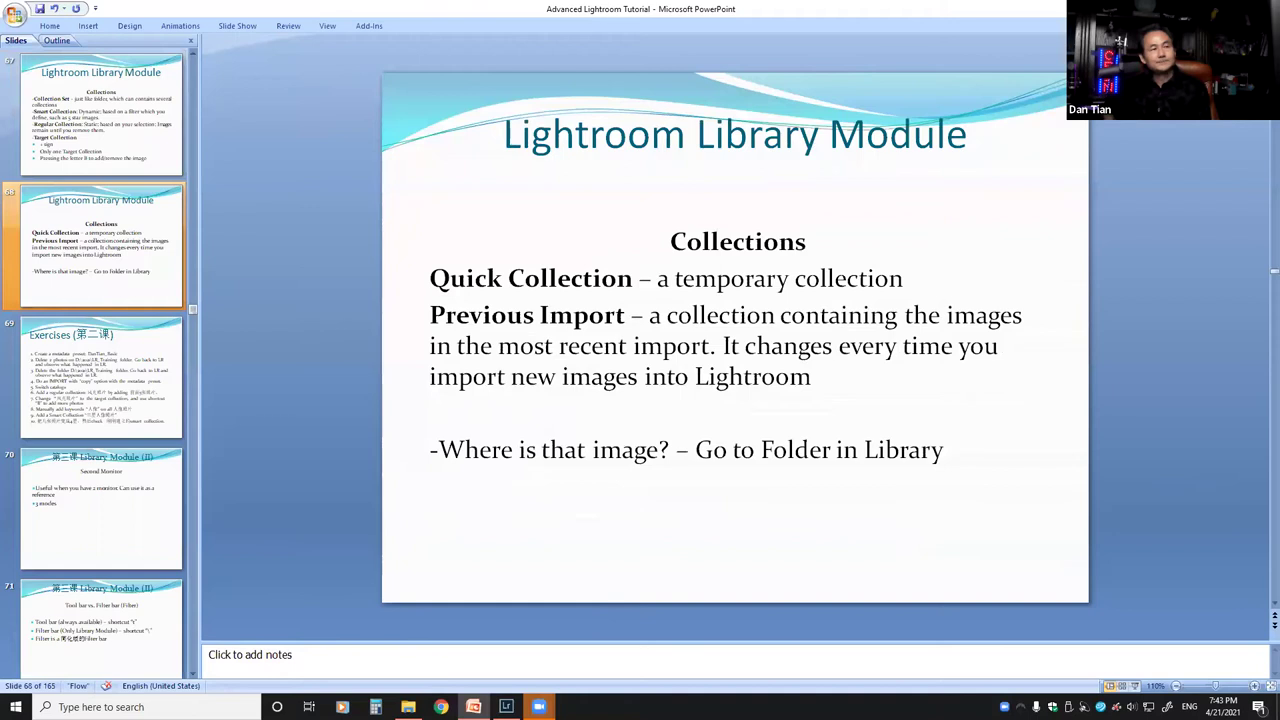
key(Down)
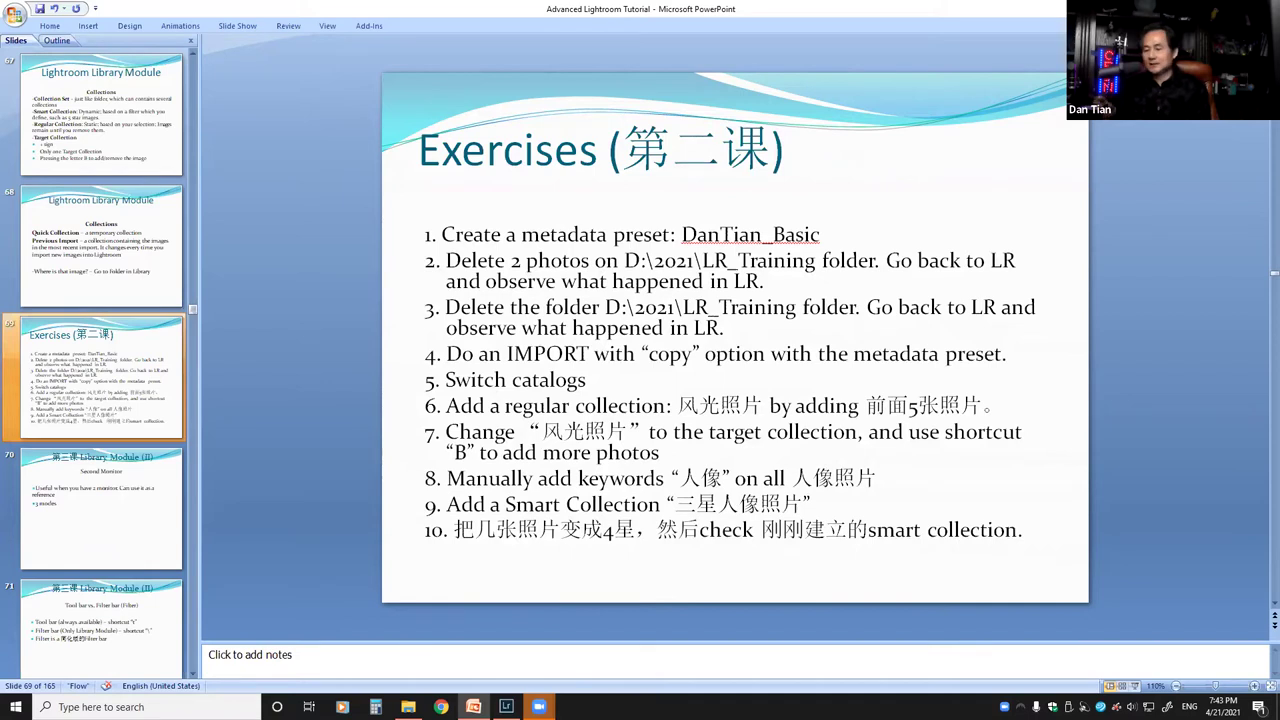
key(Down)
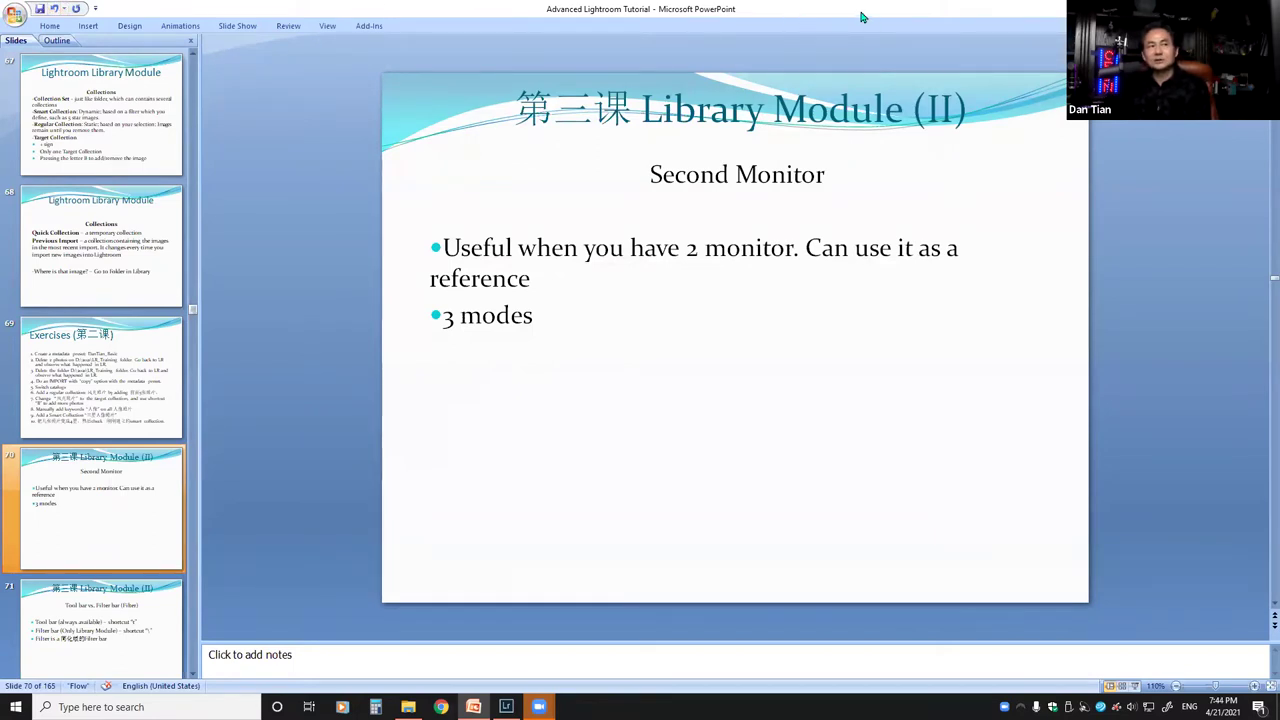
Restore the PowerPoint window and drag it off screen to reveal Lightroom's People view.
drag(862, 17, 814, 61)
drag(813, 61, 1279, 61)
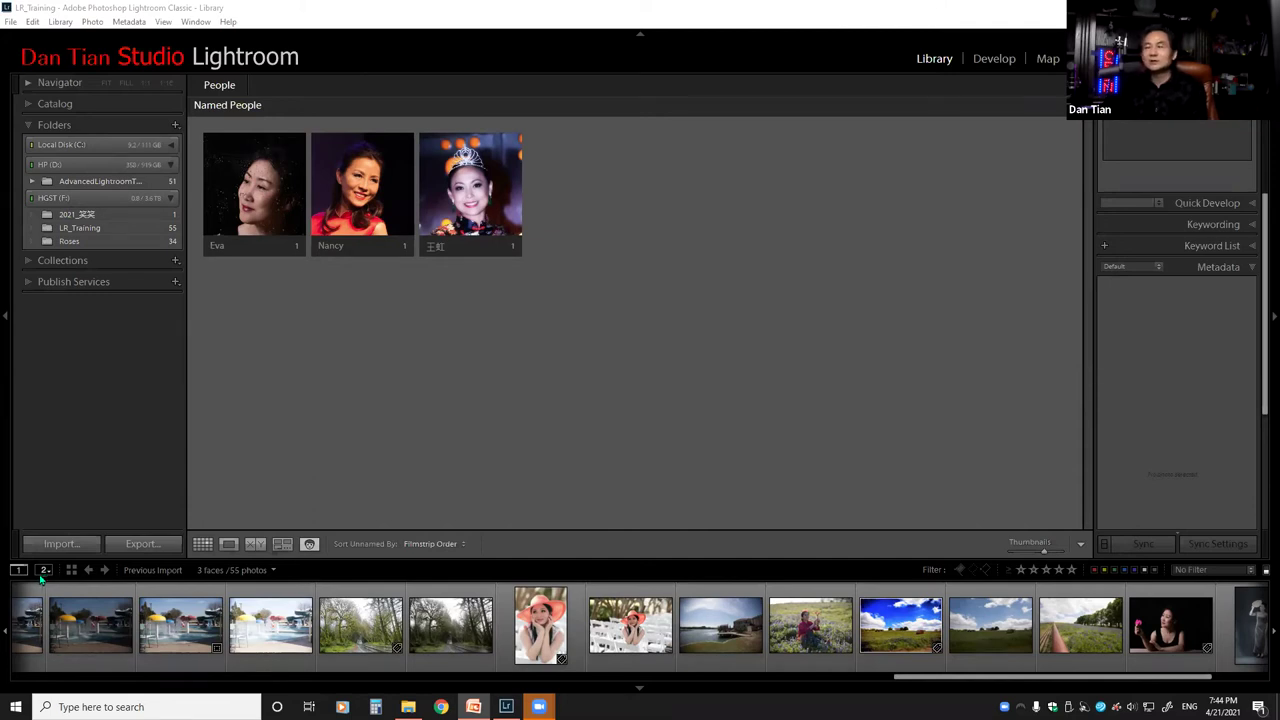
click(42, 578)
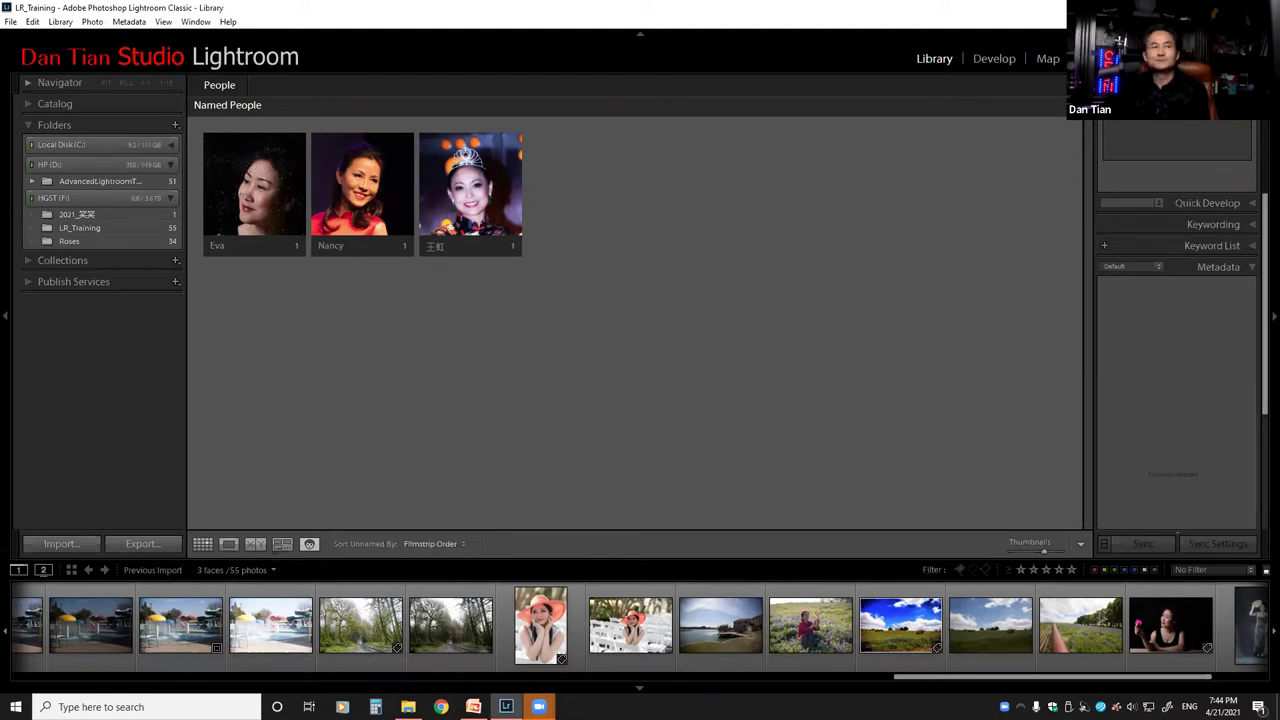
Turn on Lightroom's second-monitor window.
click(45, 572)
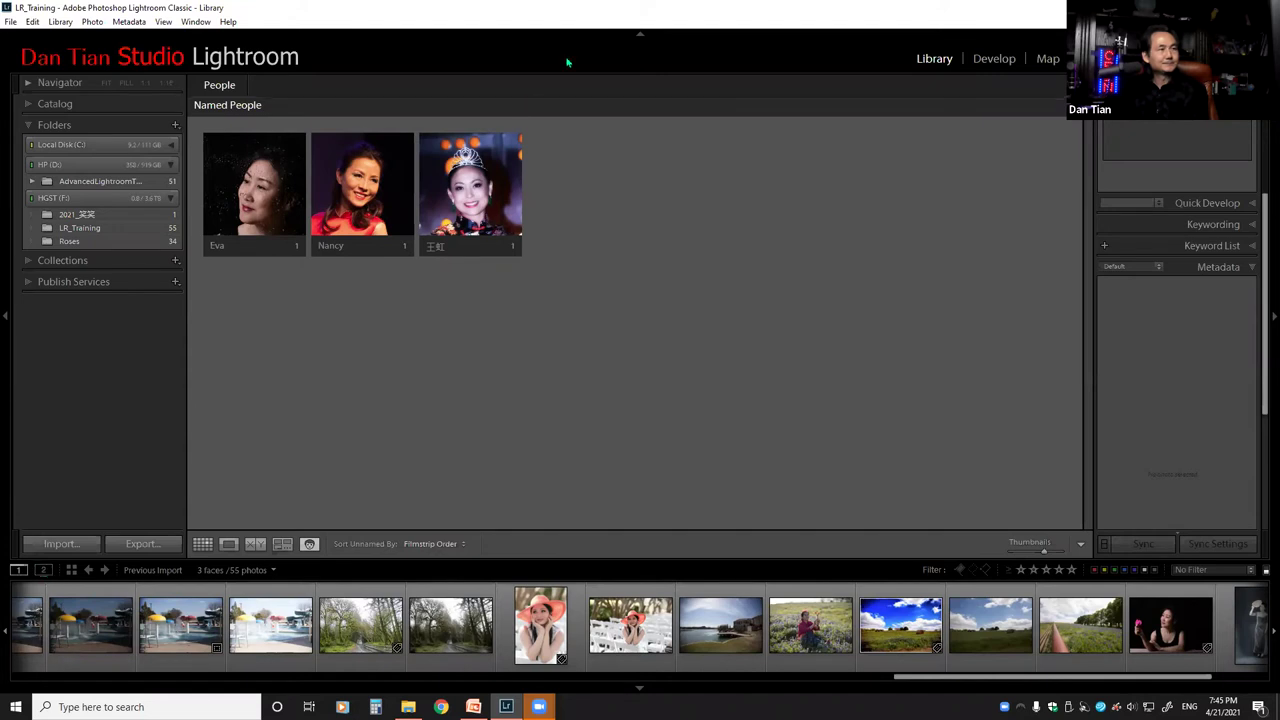
double_click(737, 15)
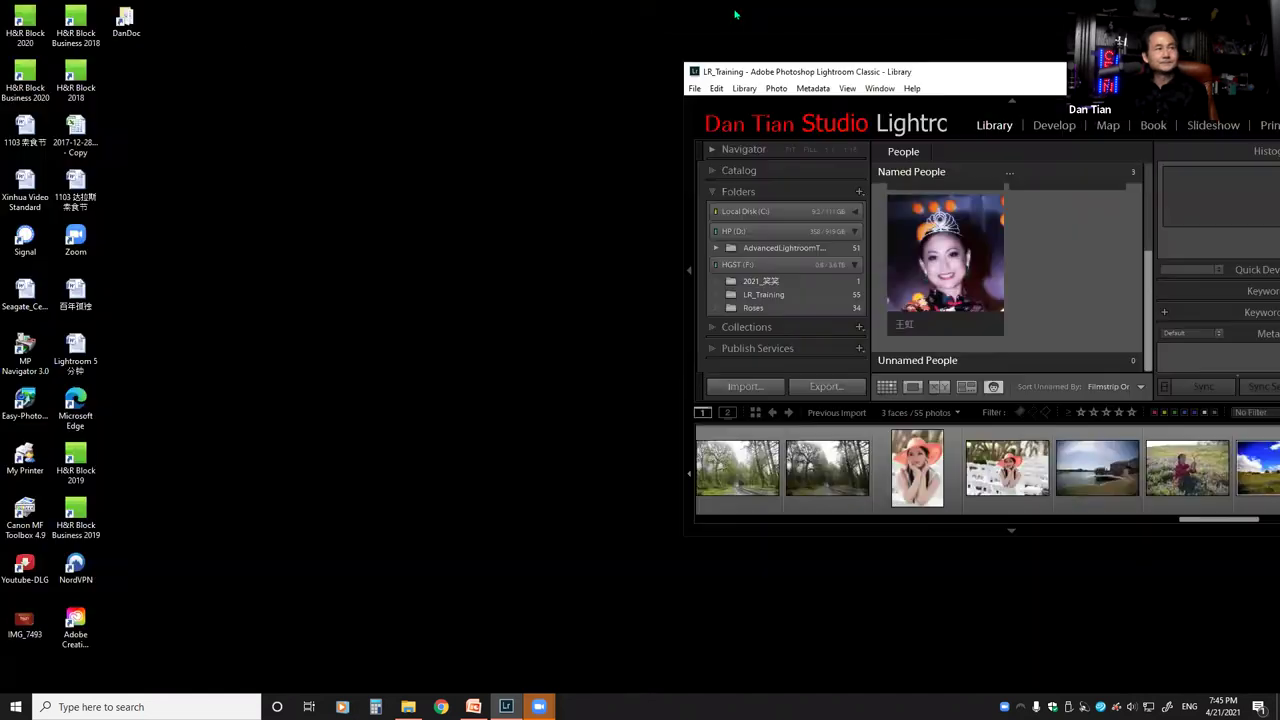
drag(943, 79, 1279, 79)
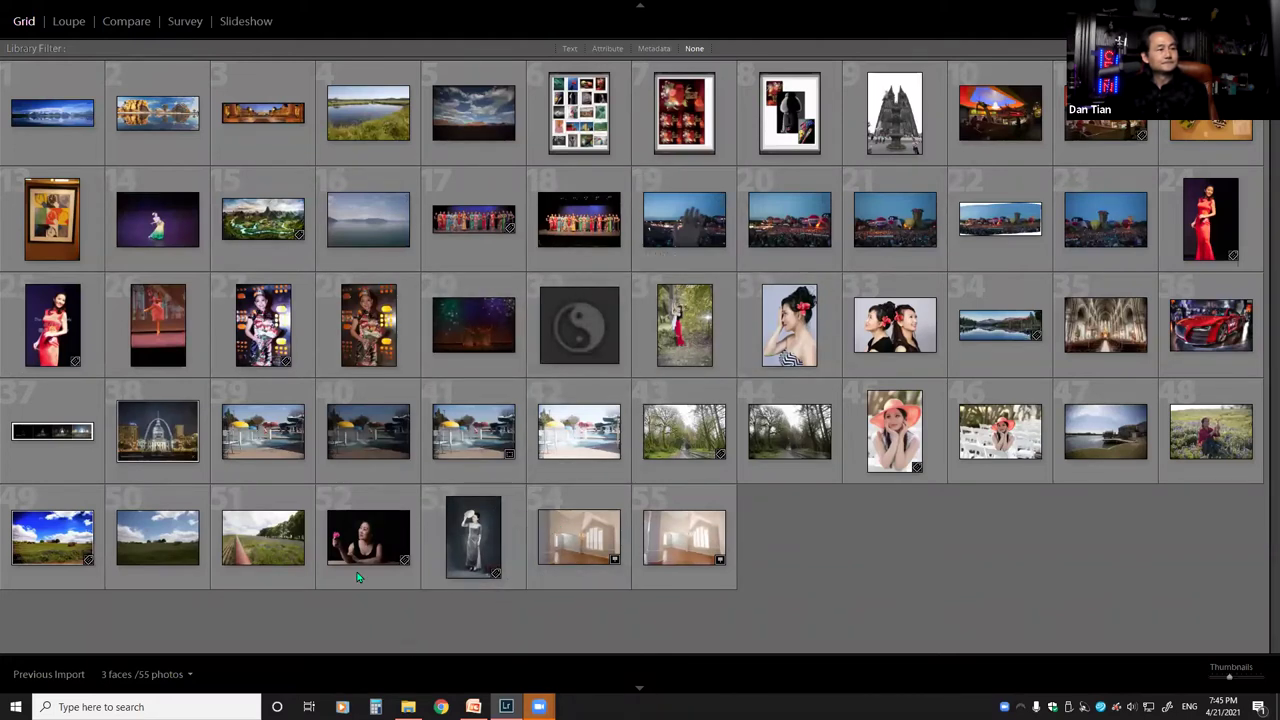
click(55, 350)
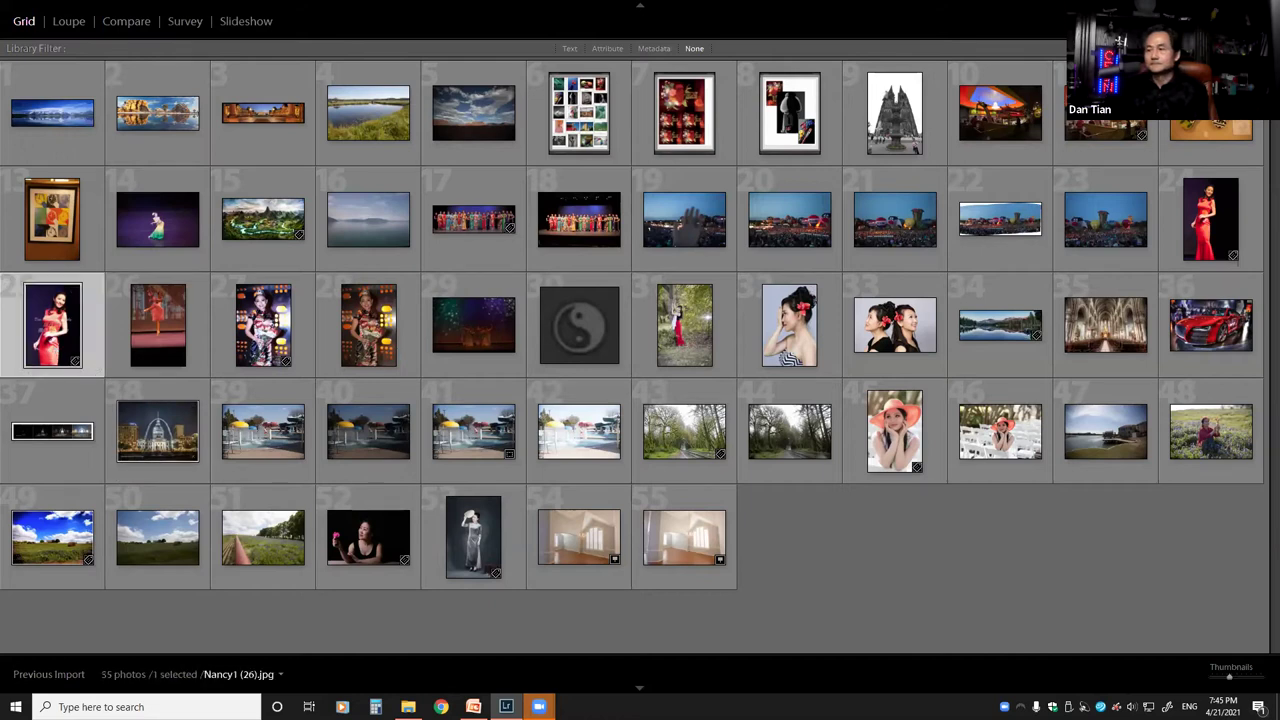
key(super+d)
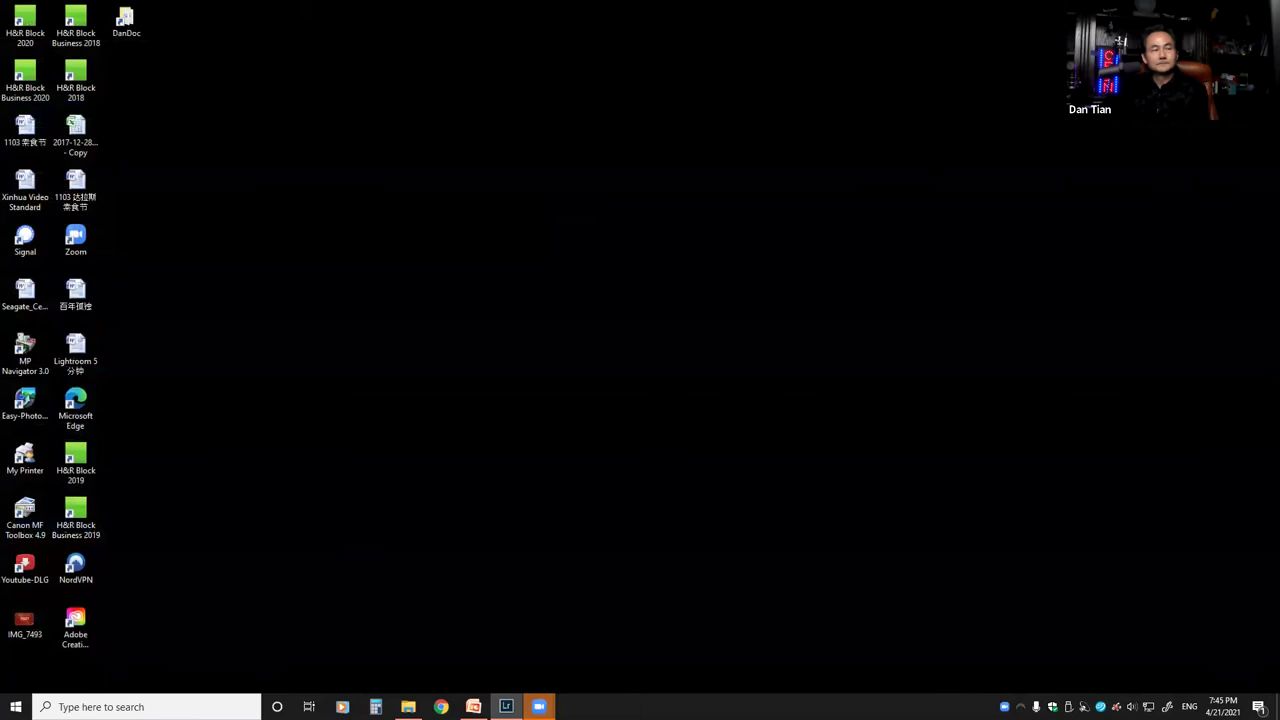
key(super+d)
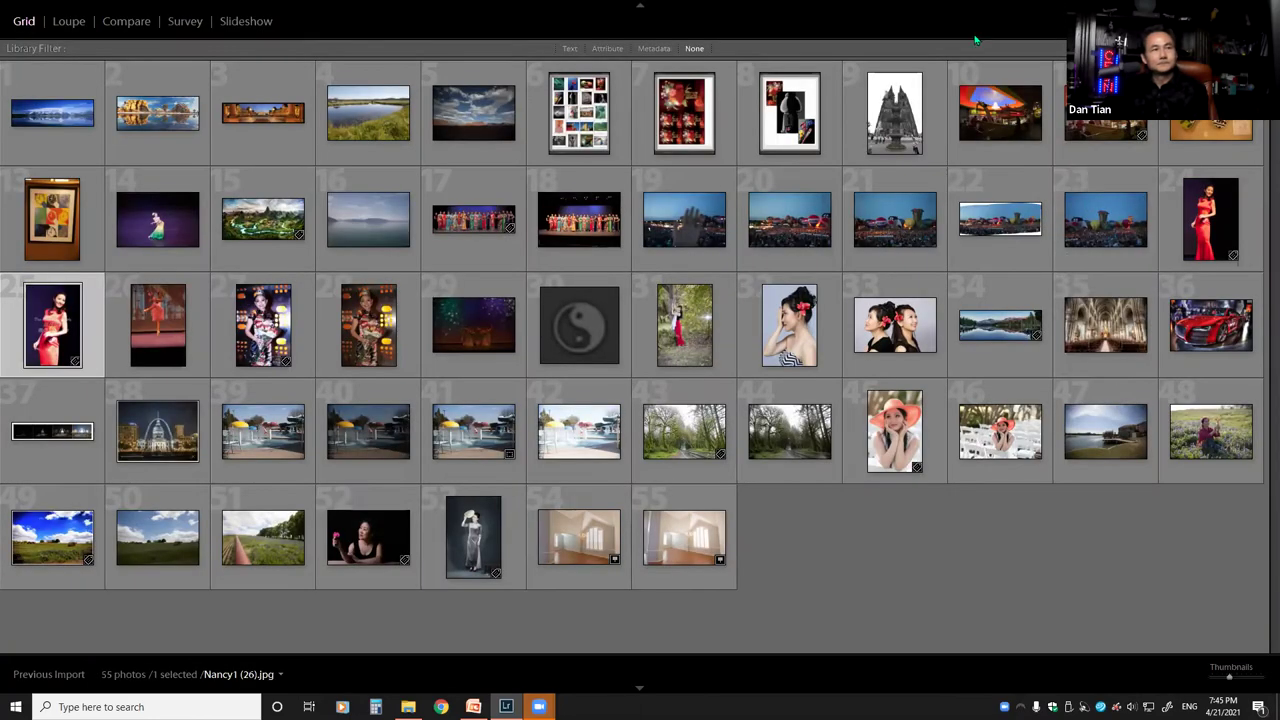
Show the Nancy1 (26).jpg portrait in Loupe, then move on to the group shot IMG_8401-2.jpg.
click(70, 22)
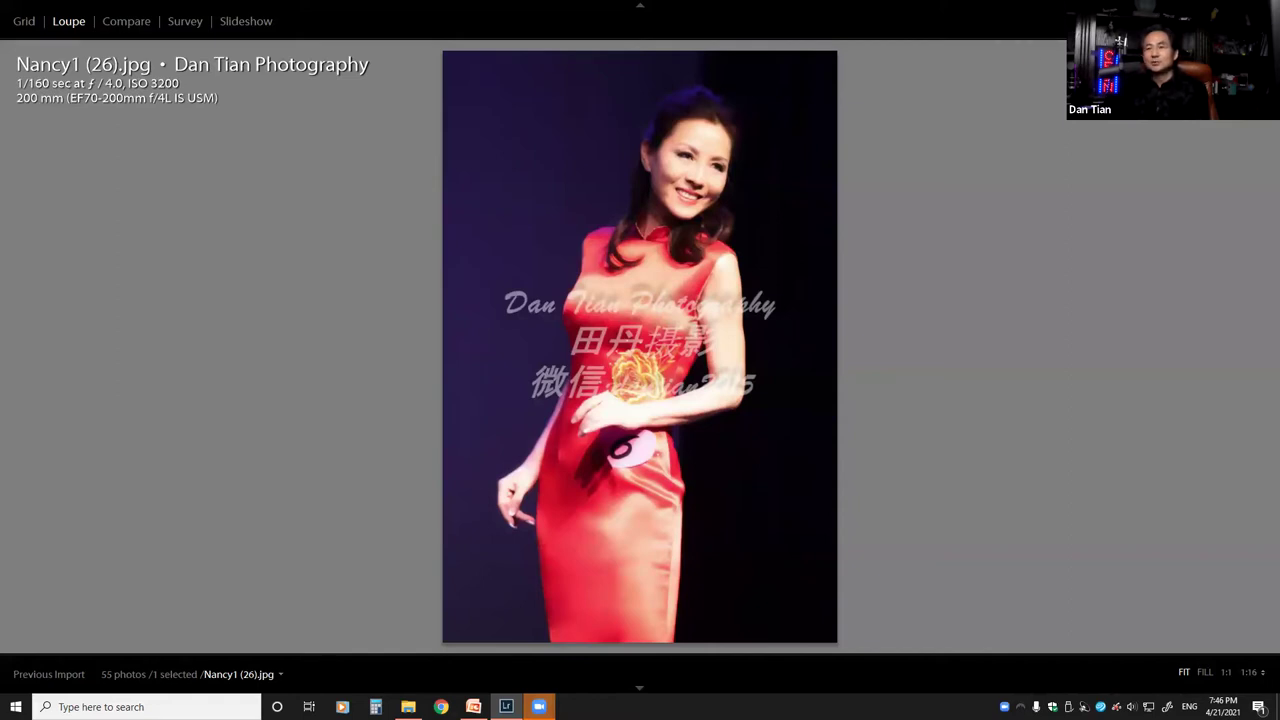
key(Right)
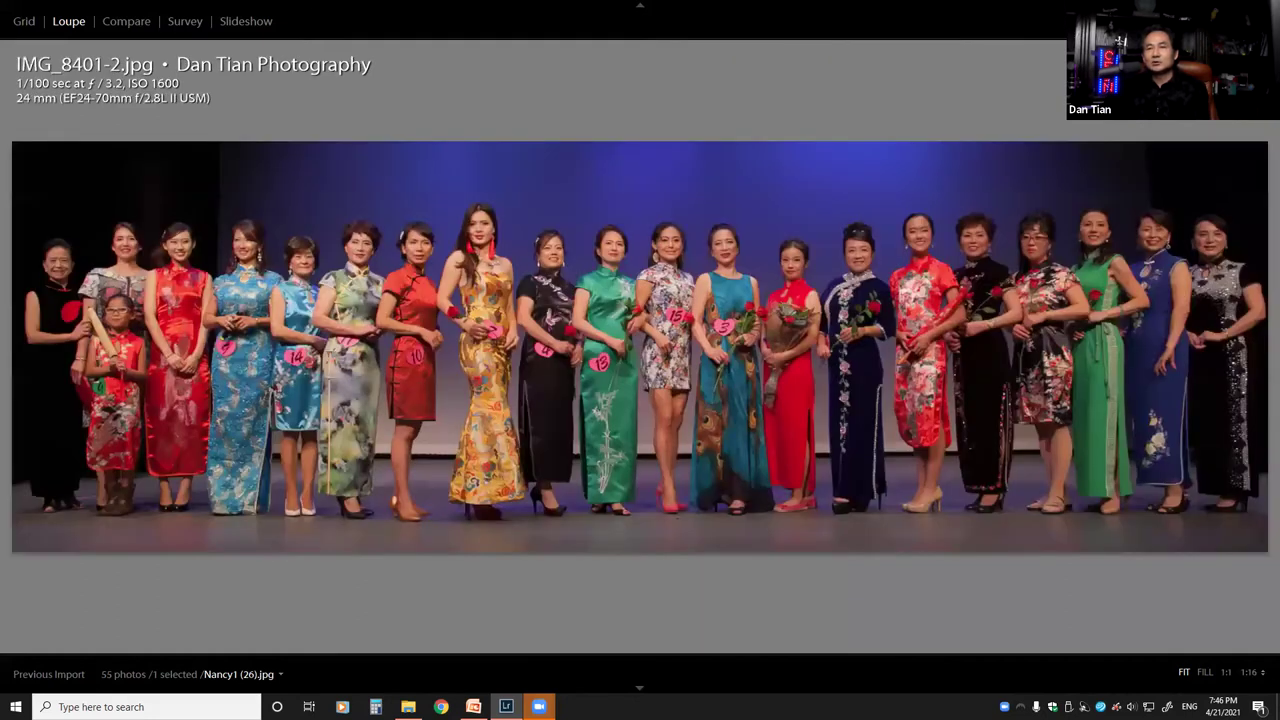
key(Right)
key(Right)
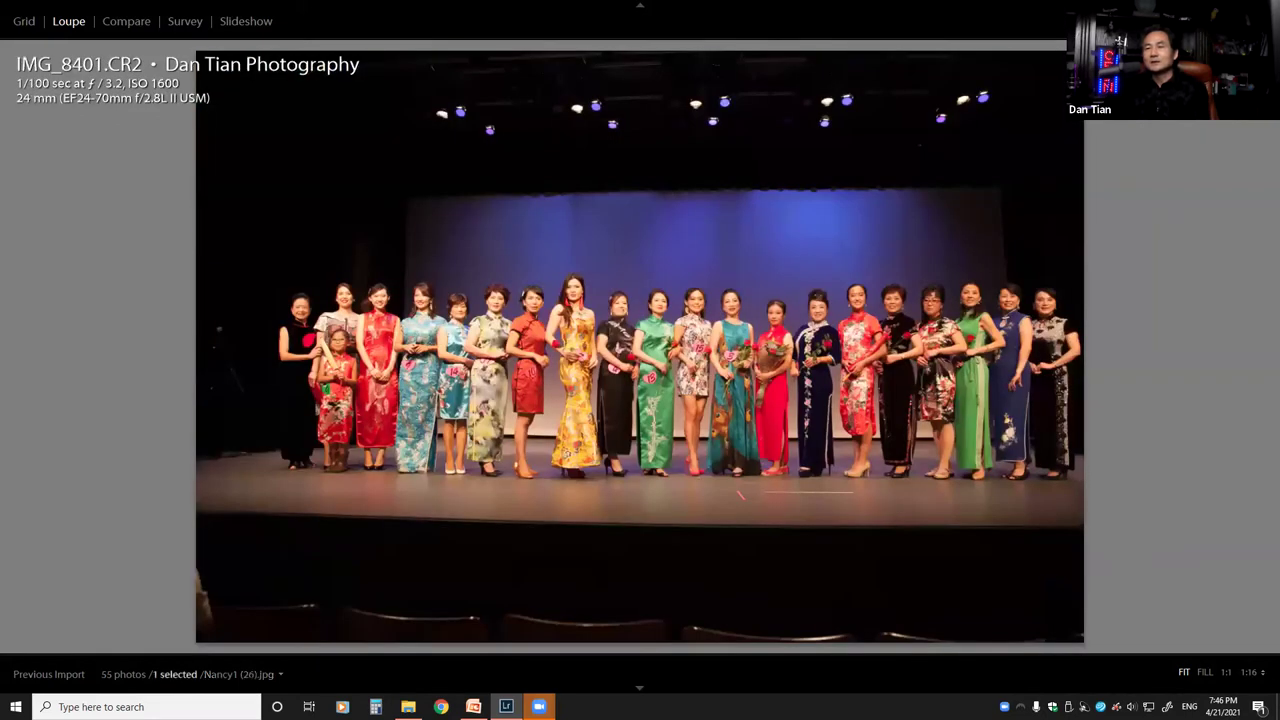
key(Right)
key(Right)
key(Left)
key(Right)
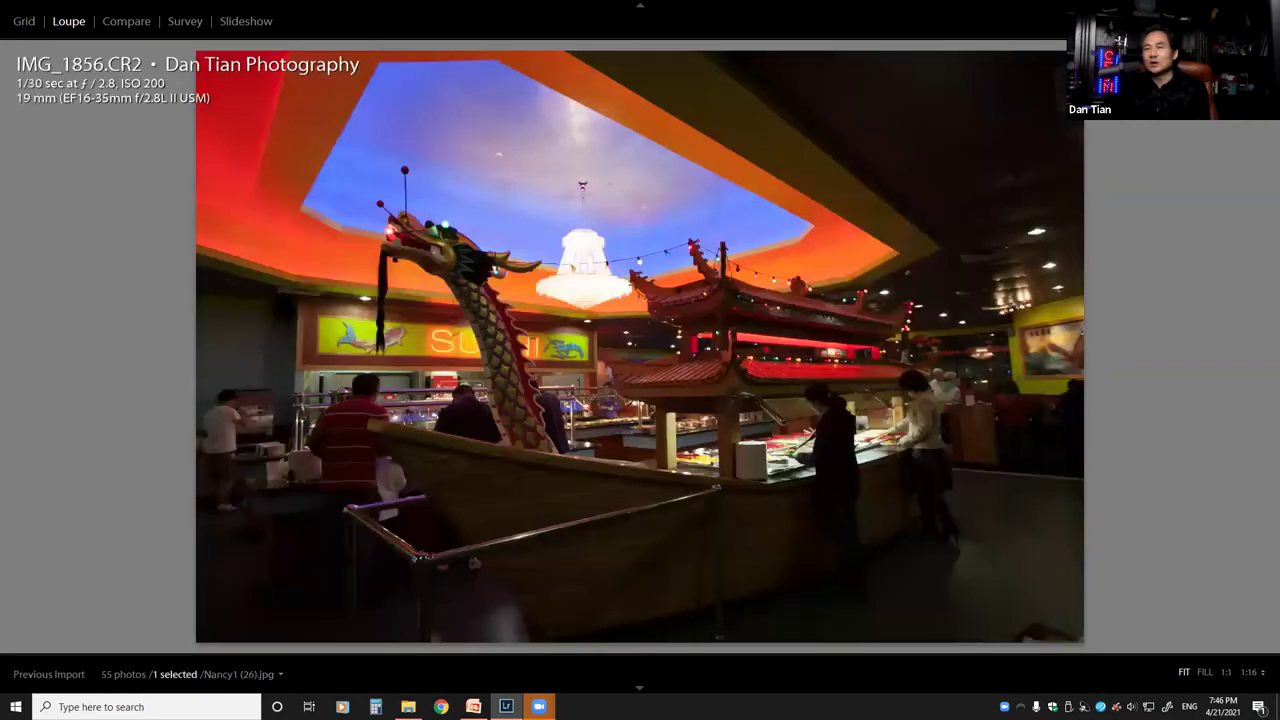
key(Right)
key(Right)
key(Right)
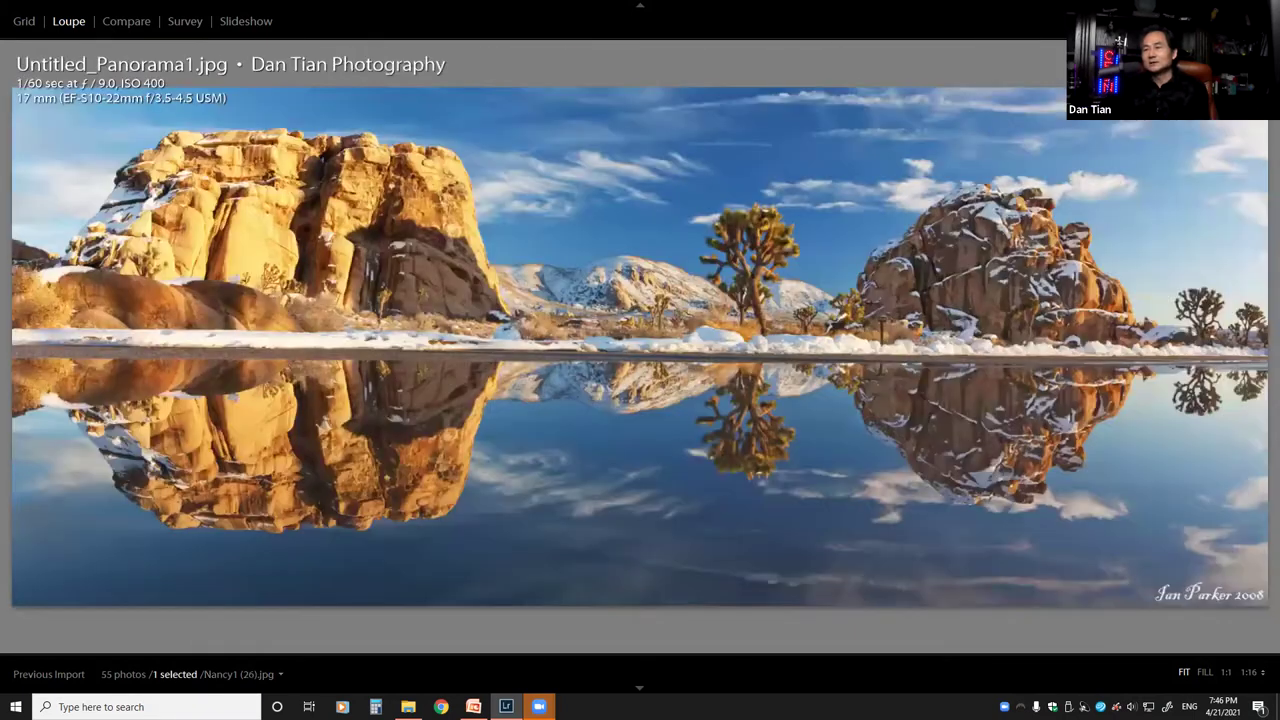
key(Right)
key(Right)
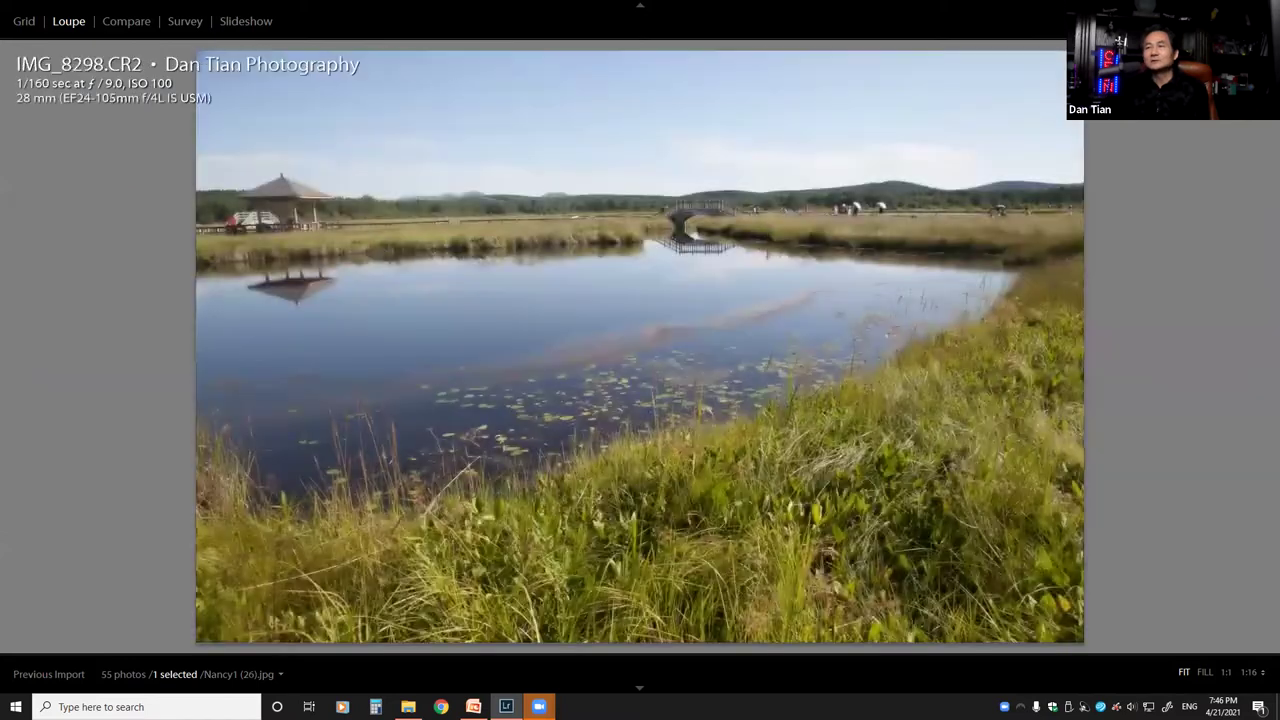
key(Right)
key(Right)
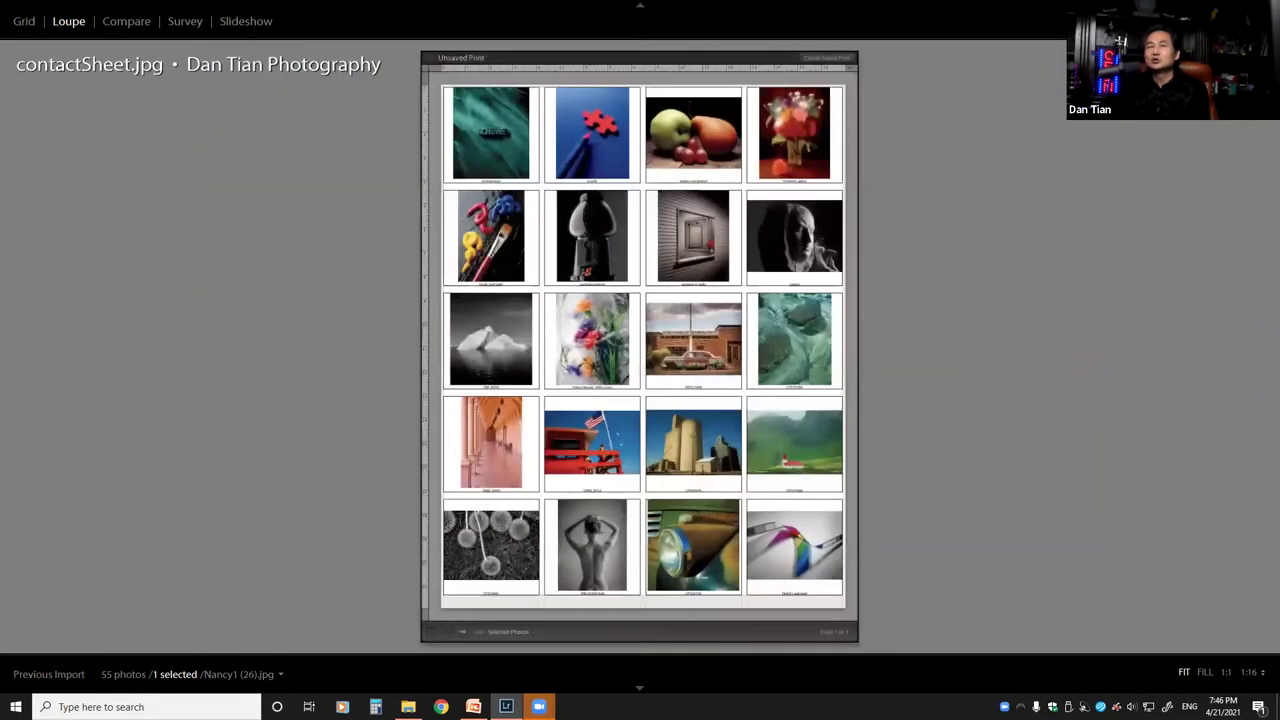
key(Right)
key(Right)
key(Right)
key(Right)
key(Right)
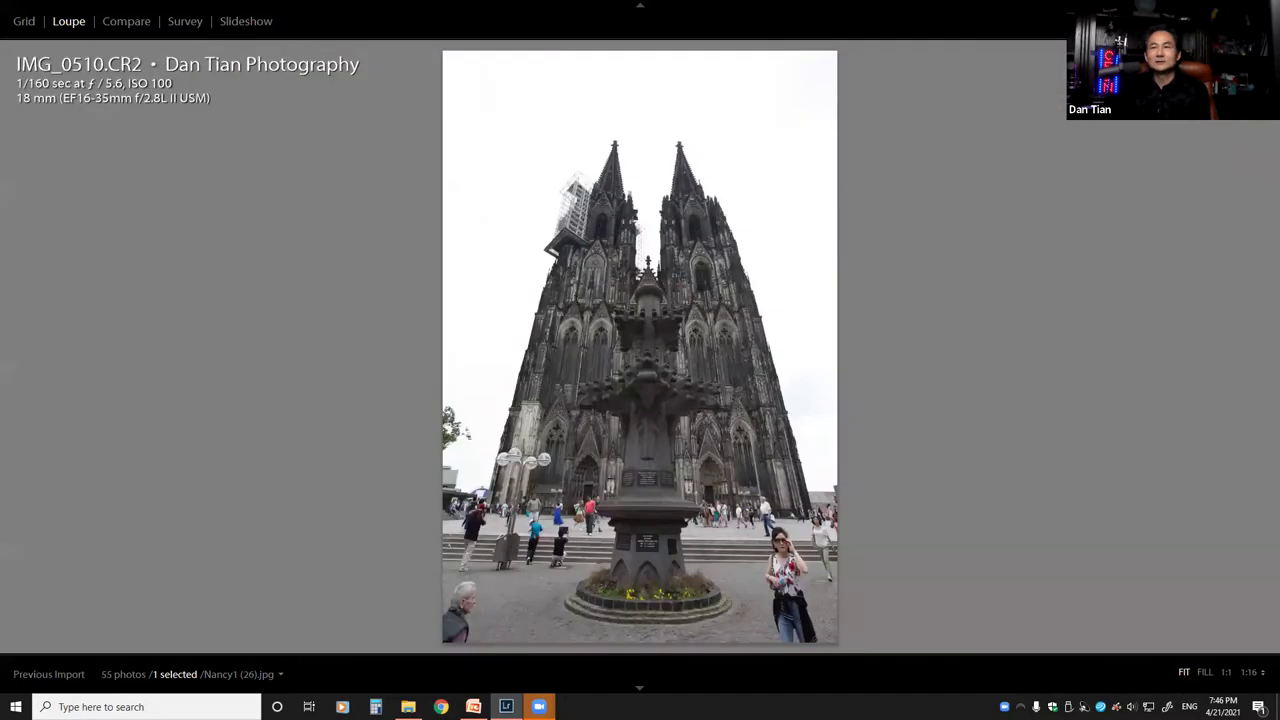
key(Right)
key(Right)
key(Right)
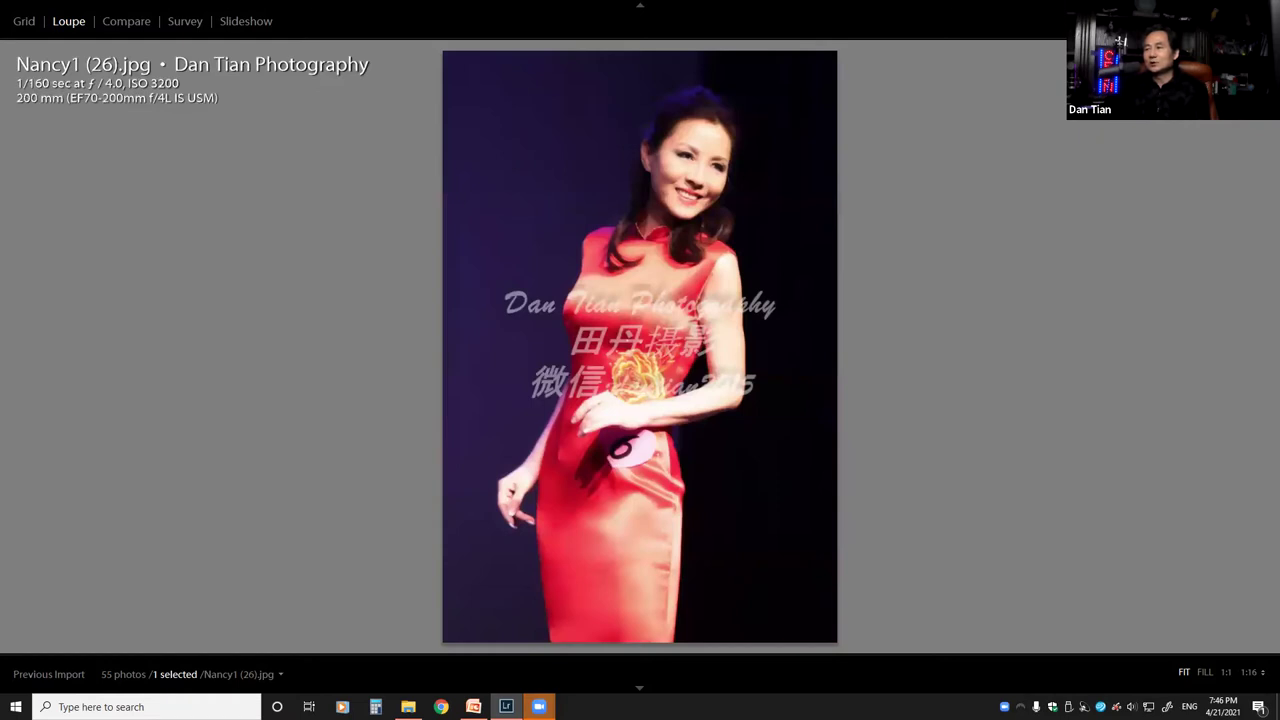
key(Right)
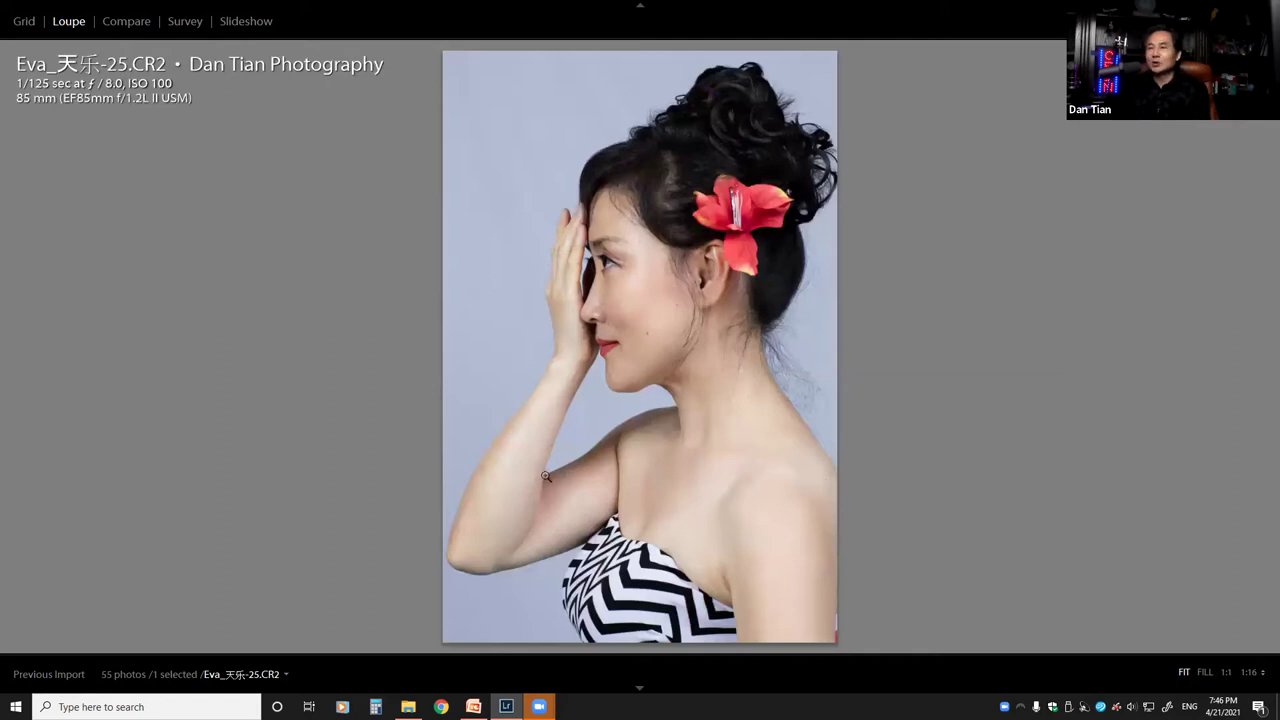
Flip briefly to hdr5.jpg and back to Eva_天乐-25.CR2, then hide Lightroom to show the desktop.
key(Right)
key(Left)
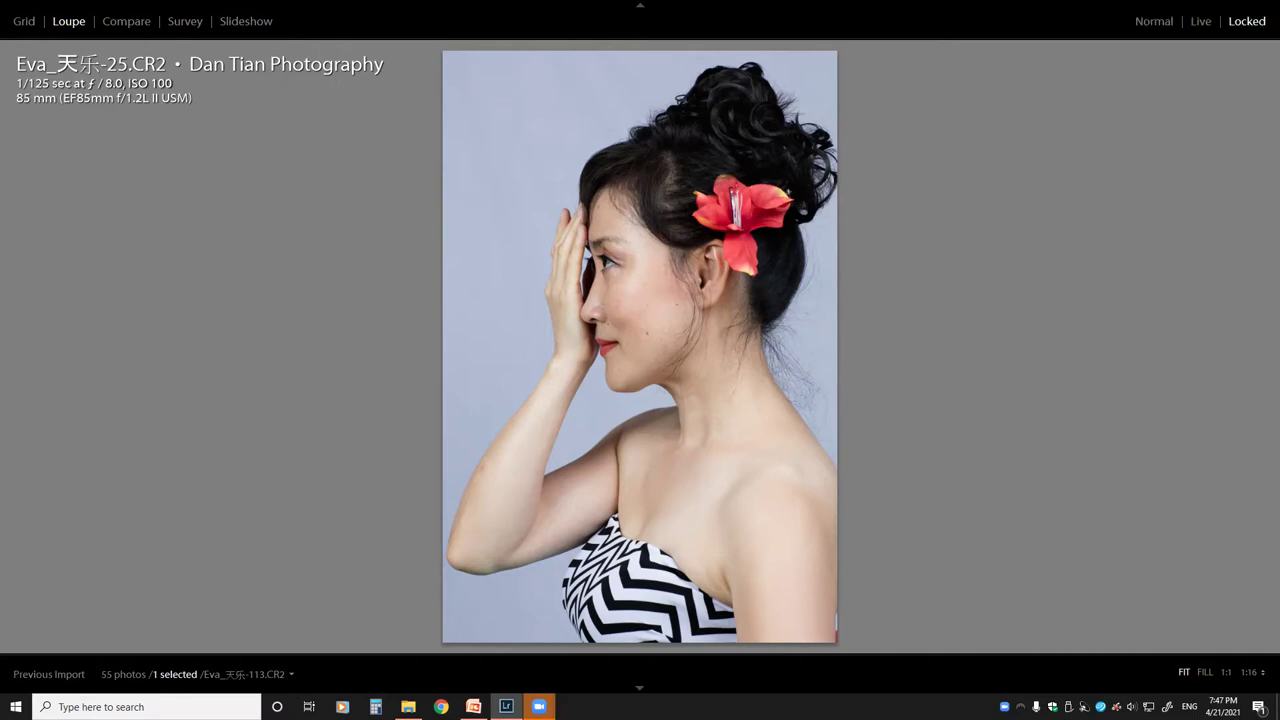
key(super+d)
key(super+d)
Toggle the Library Filter bar, switch between Grid and Loupe, and show the file info overlay.
key(backslash)
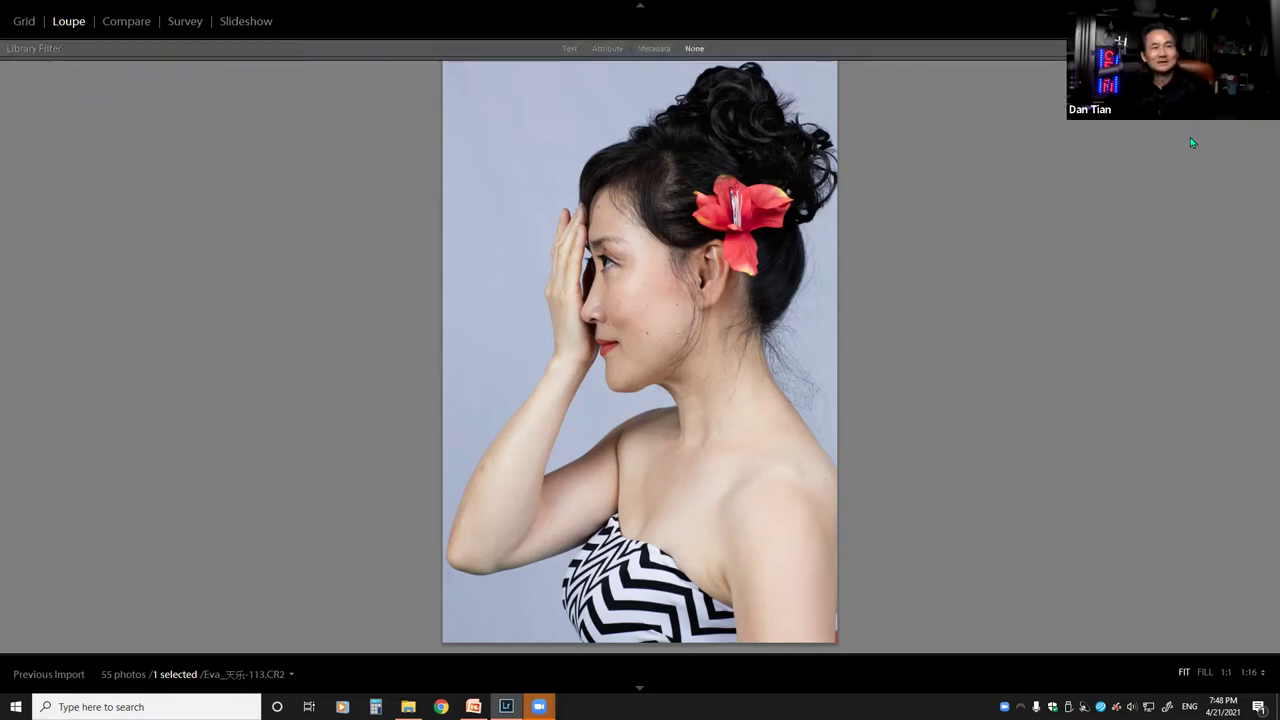
key(g)
key(e)
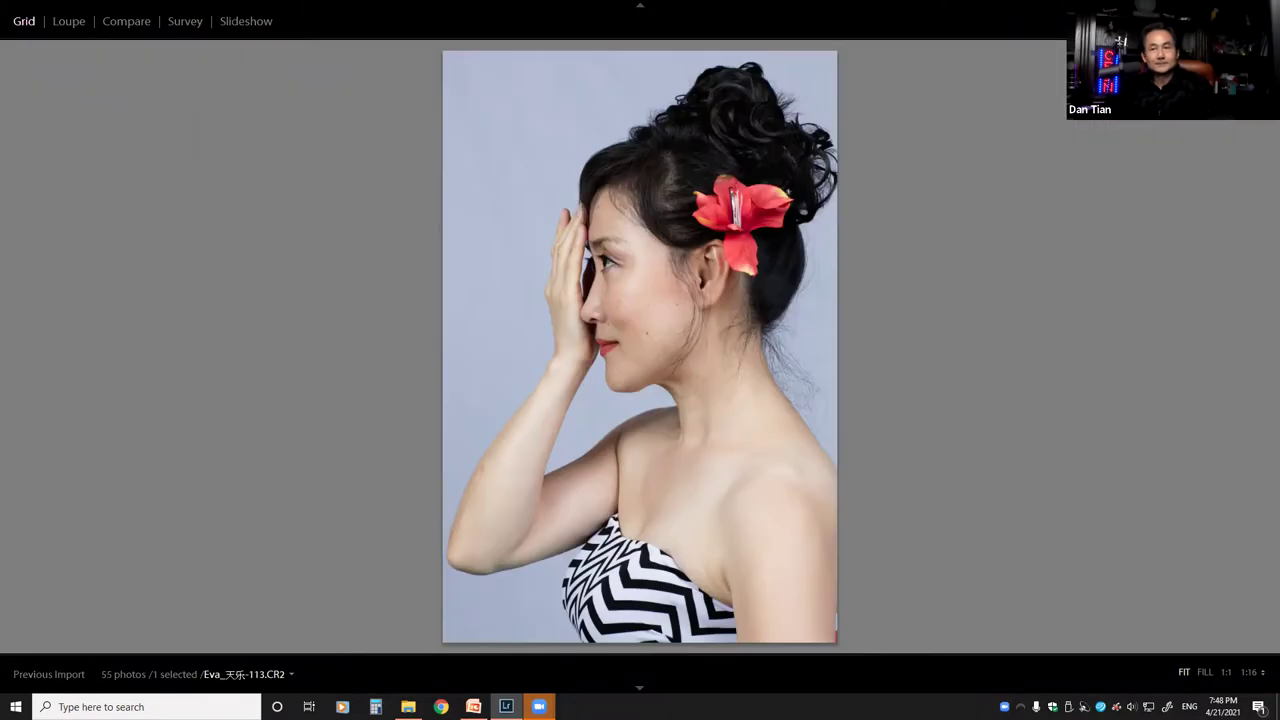
key(i)
Hide and restore Lightroom, then maximize its window to fill the screen.
key(super+d)
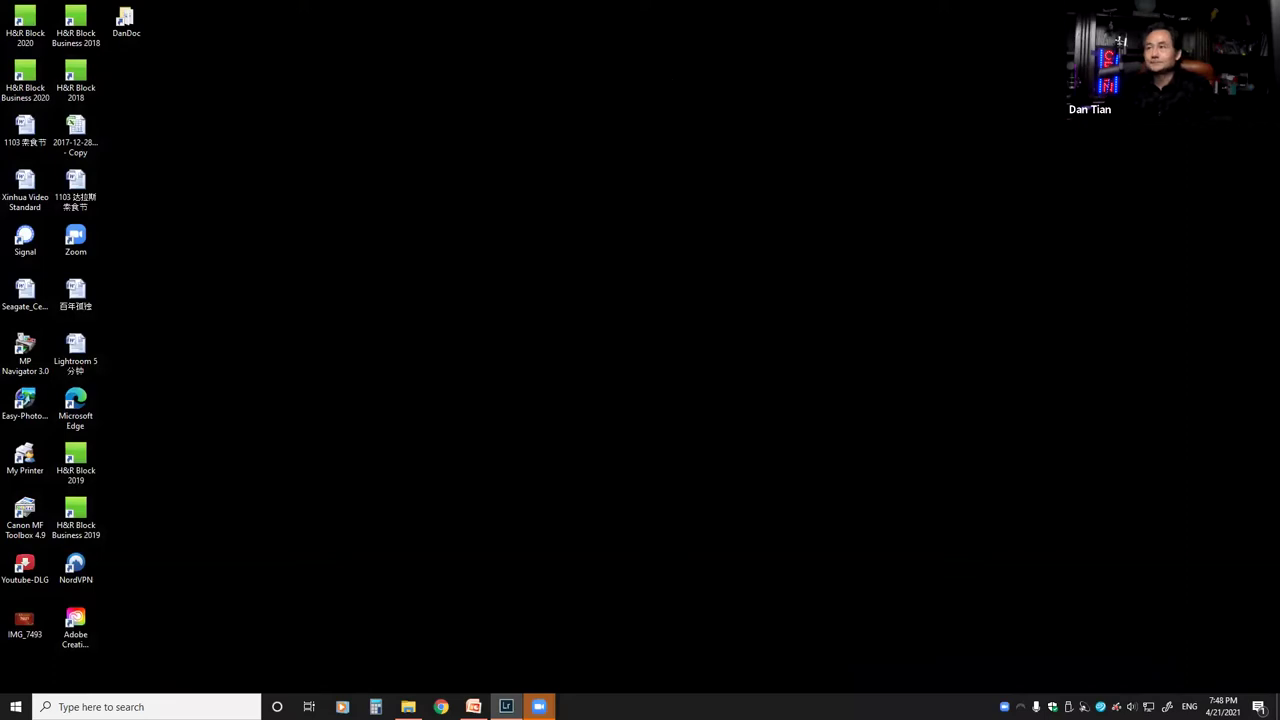
key(super+d)
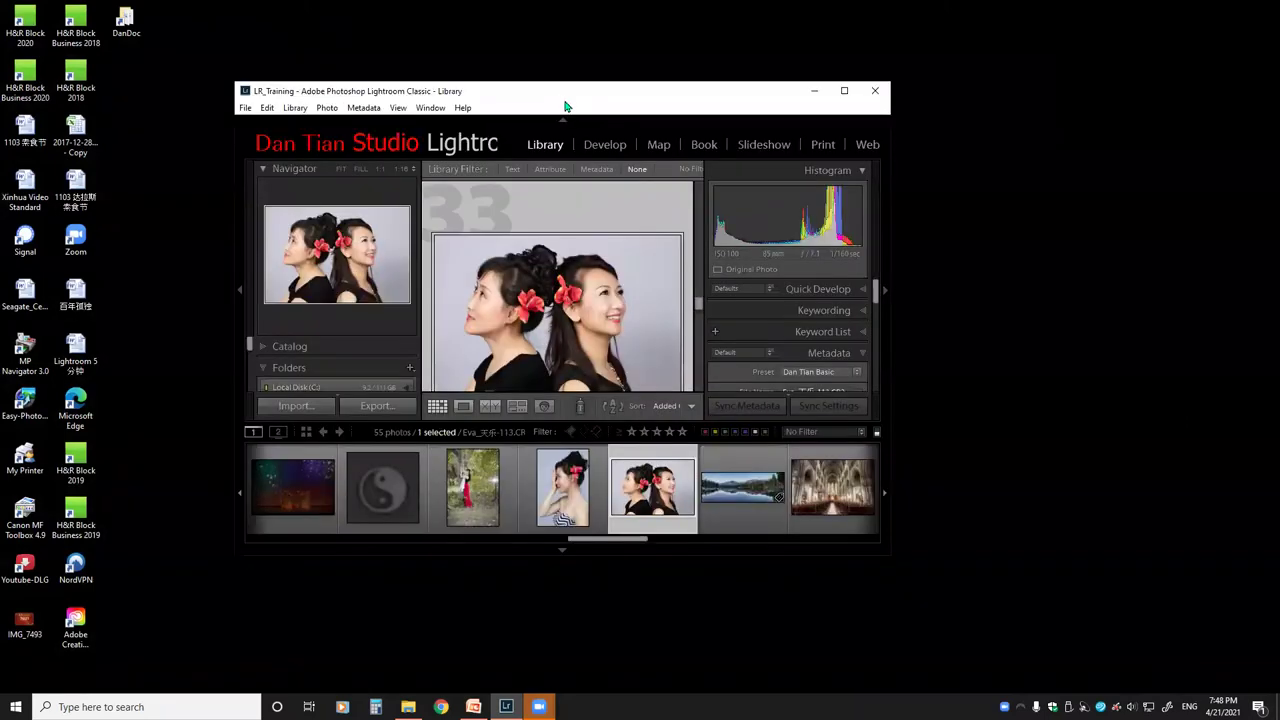
double_click(699, 83)
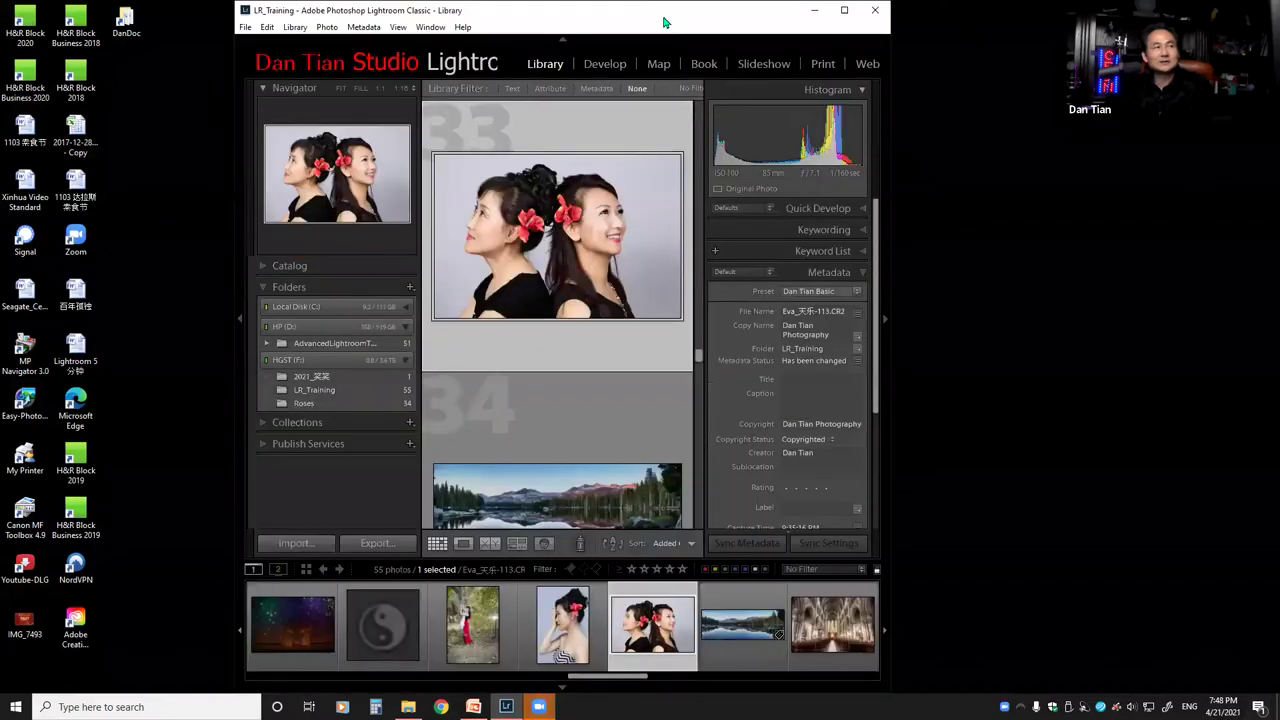
drag(671, 10, 670, 85)
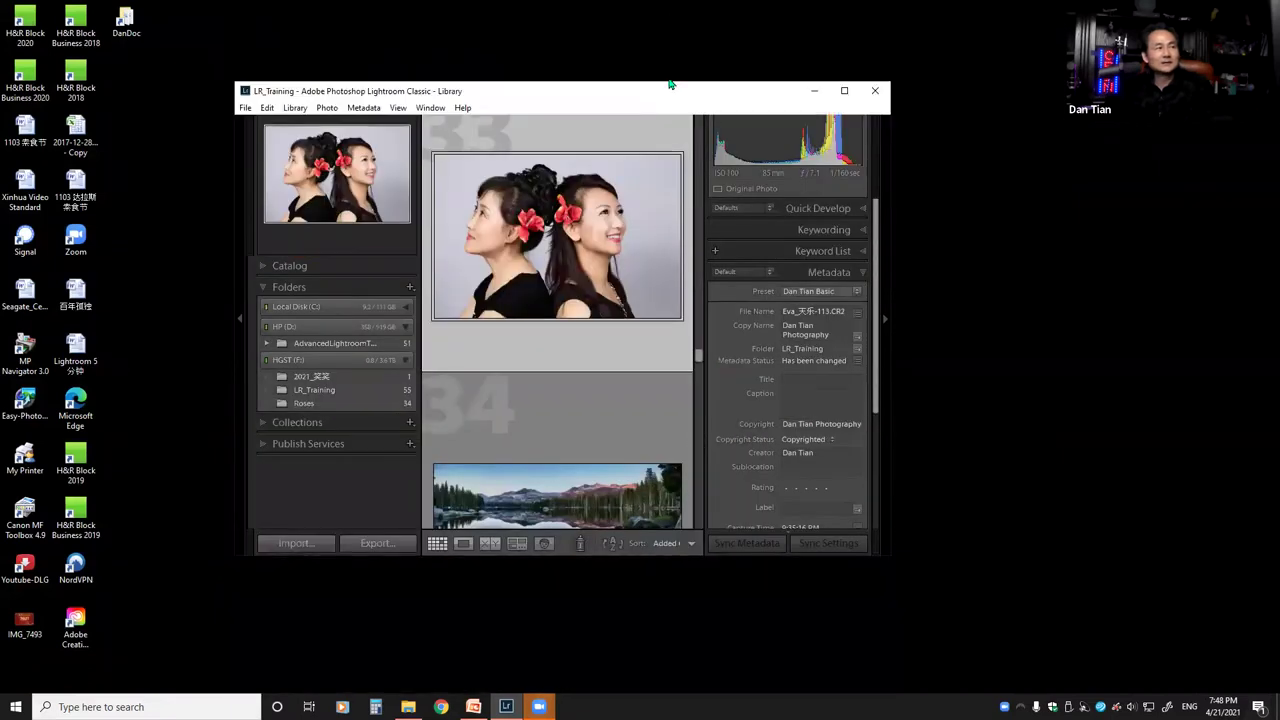
key(super+Up)
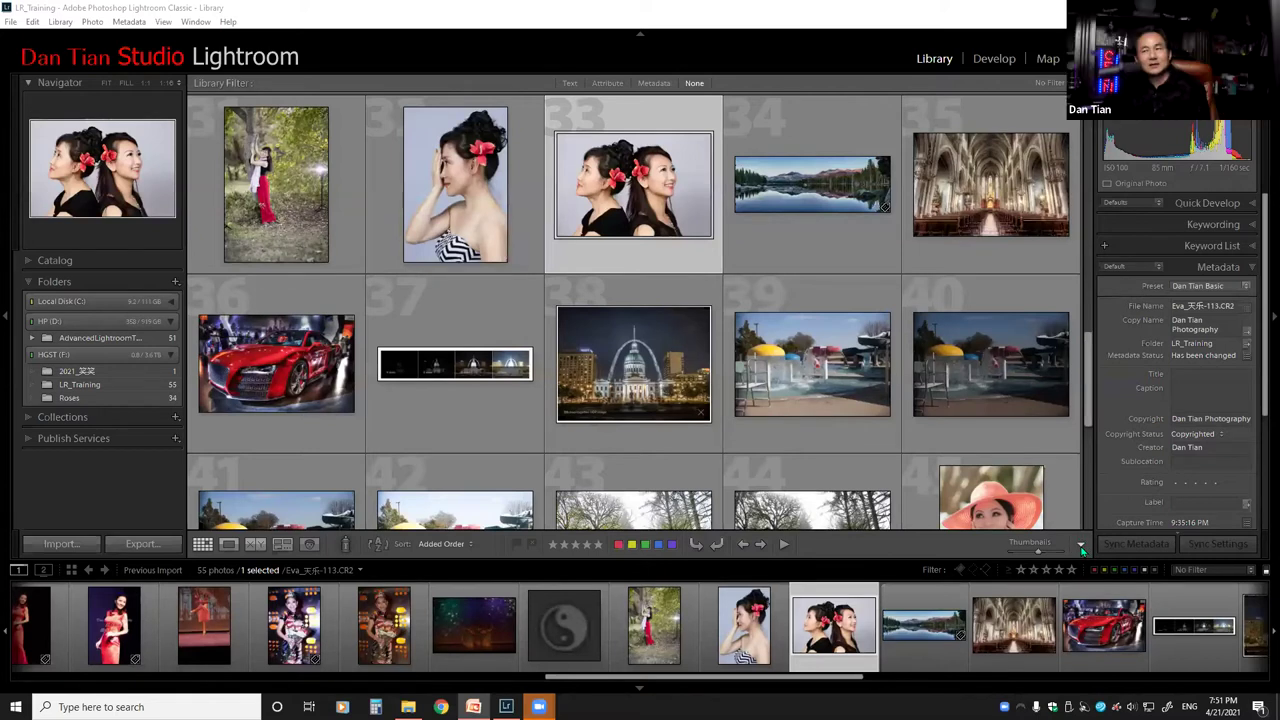
click(1081, 547)
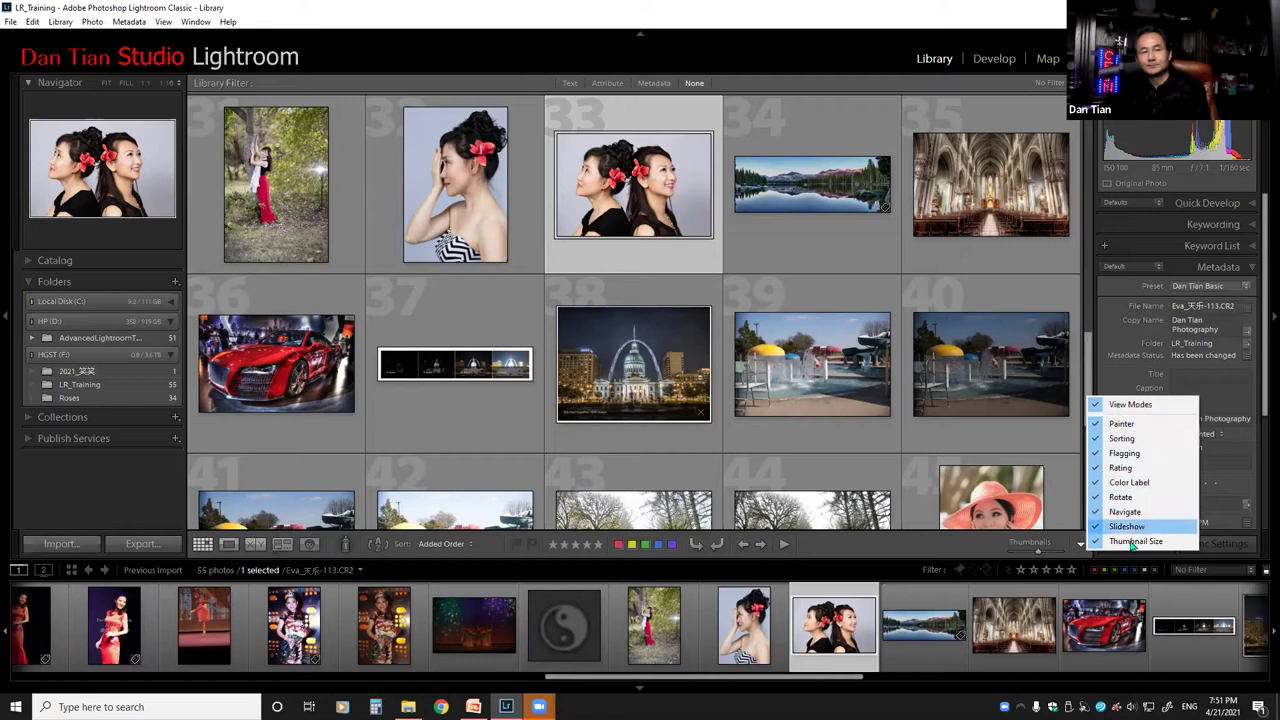
click(944, 549)
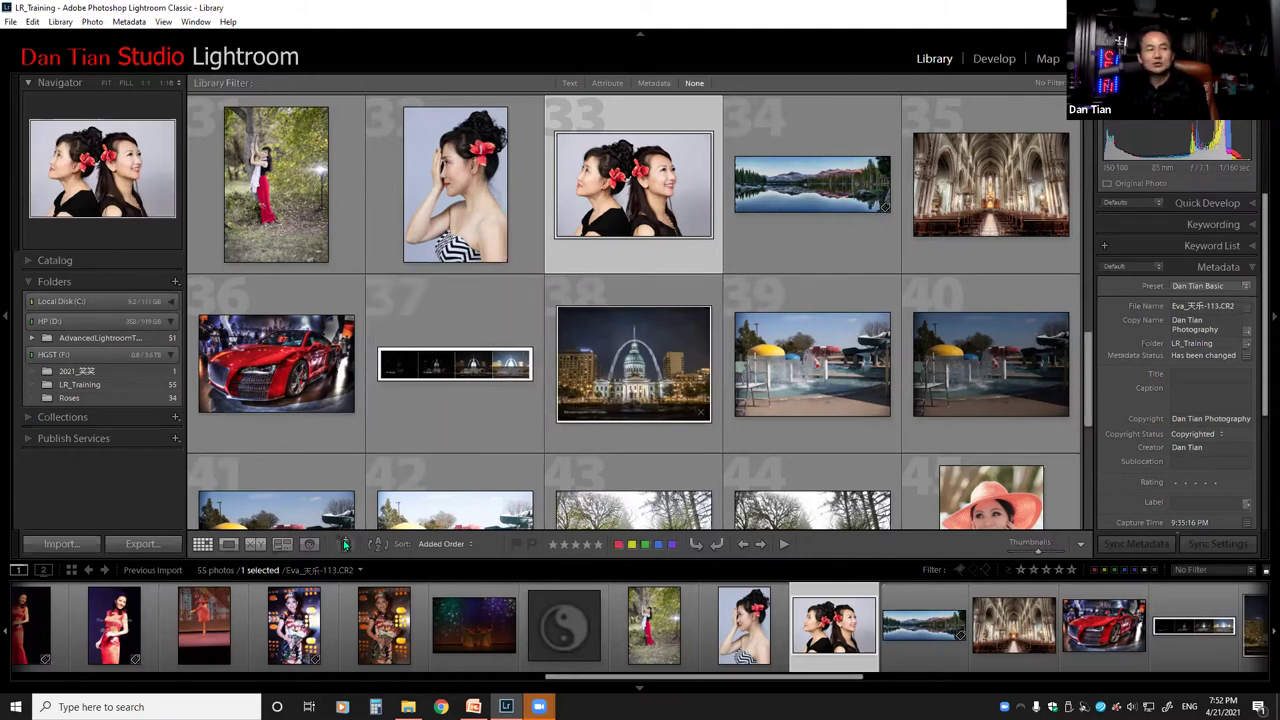
View the hand-on-face portrait in Loupe view, return to the Grid, and hide the grid toolbar.
double_click(469, 240)
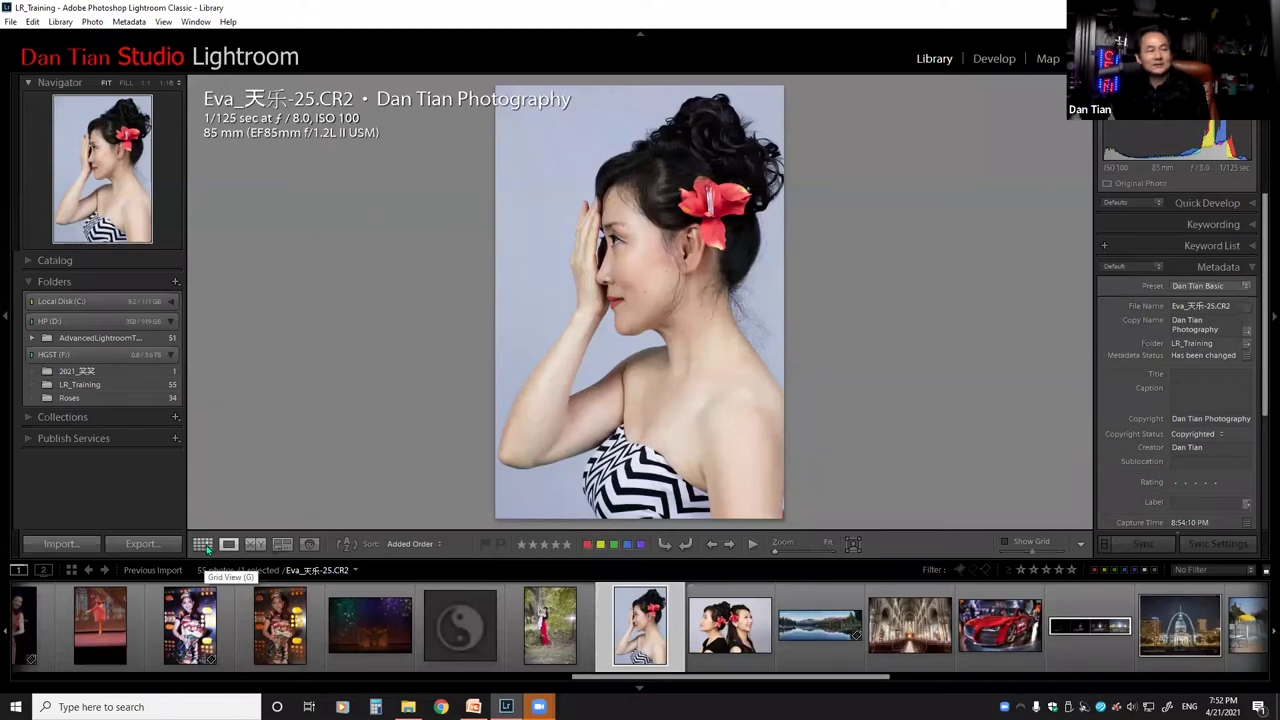
click(203, 545)
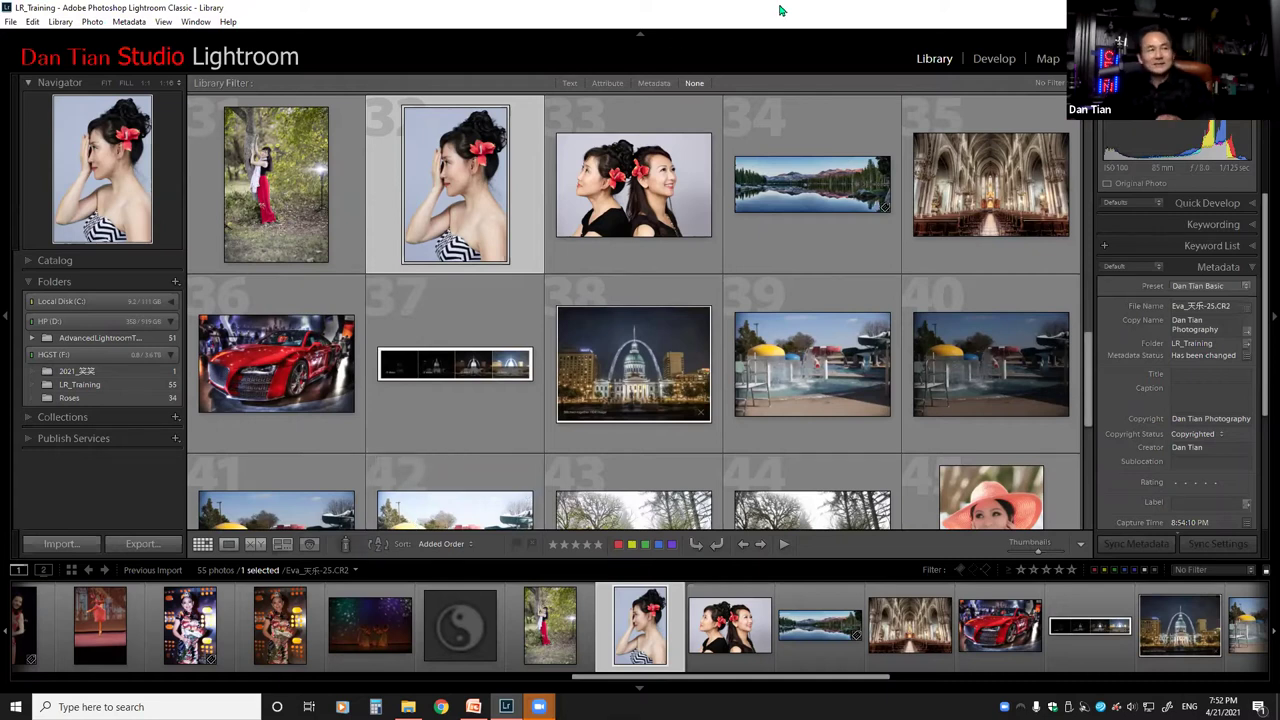
key(t)
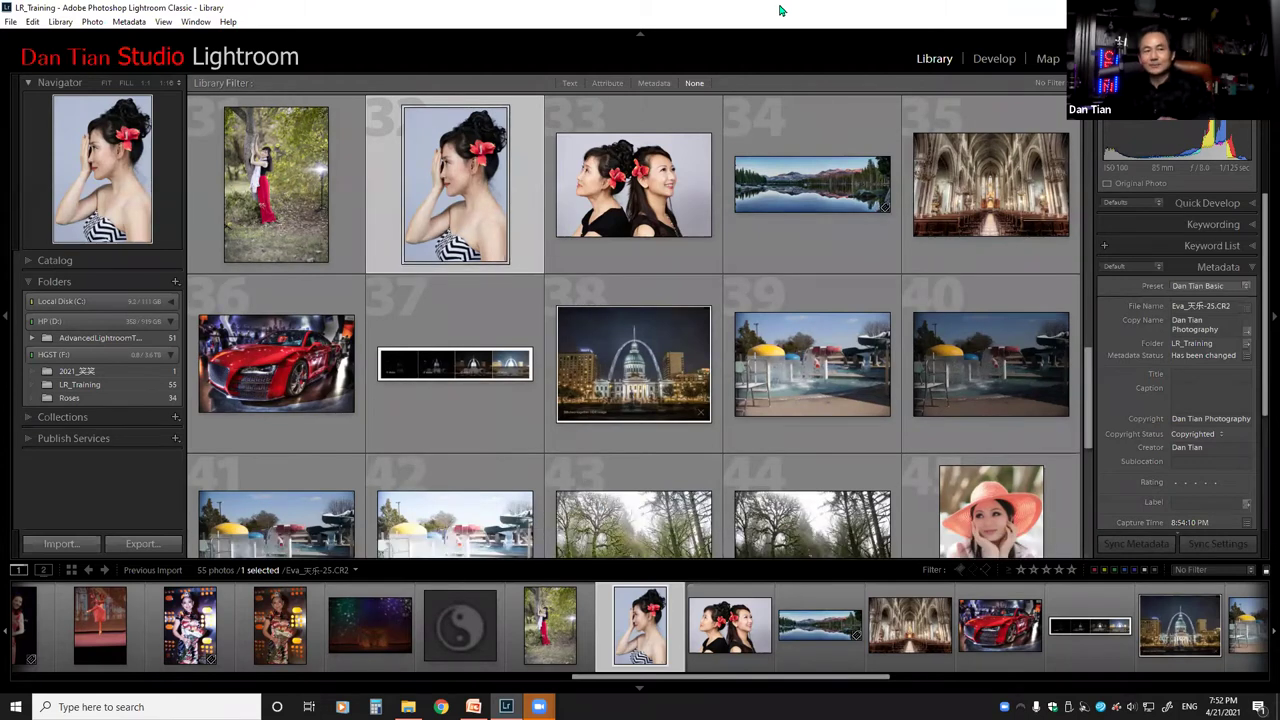
key(t)
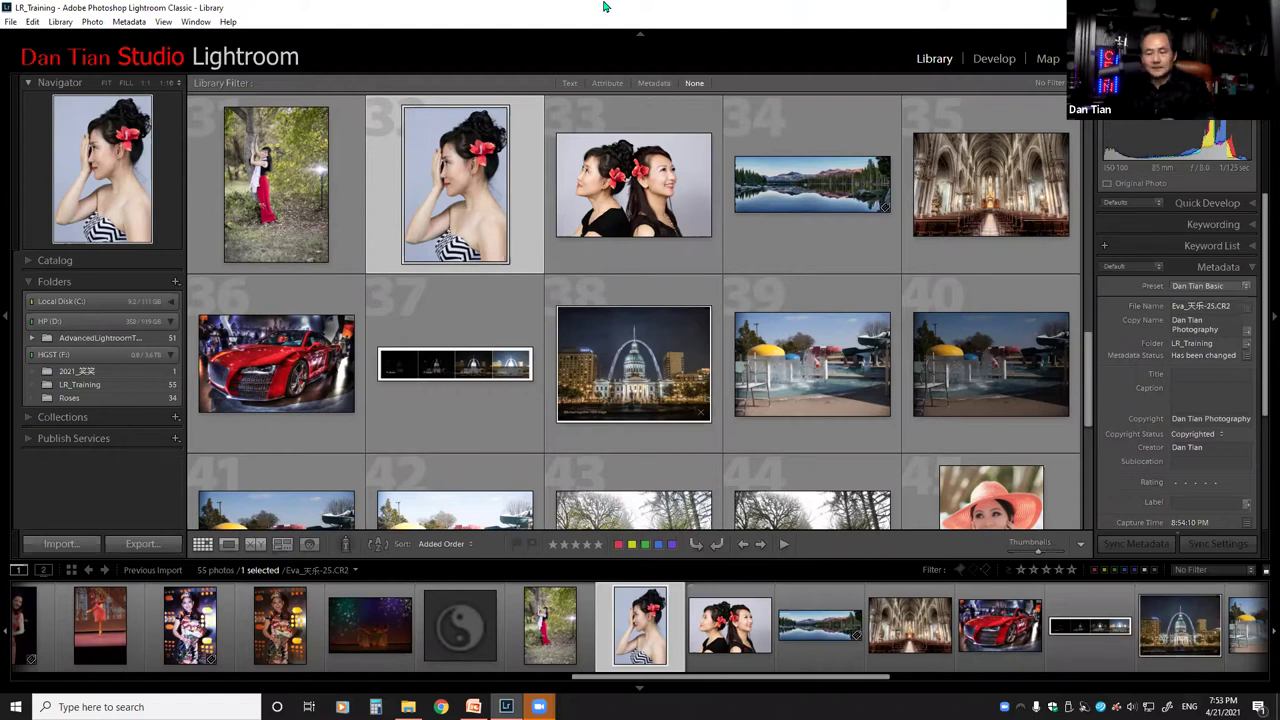
key(t)
key(t)
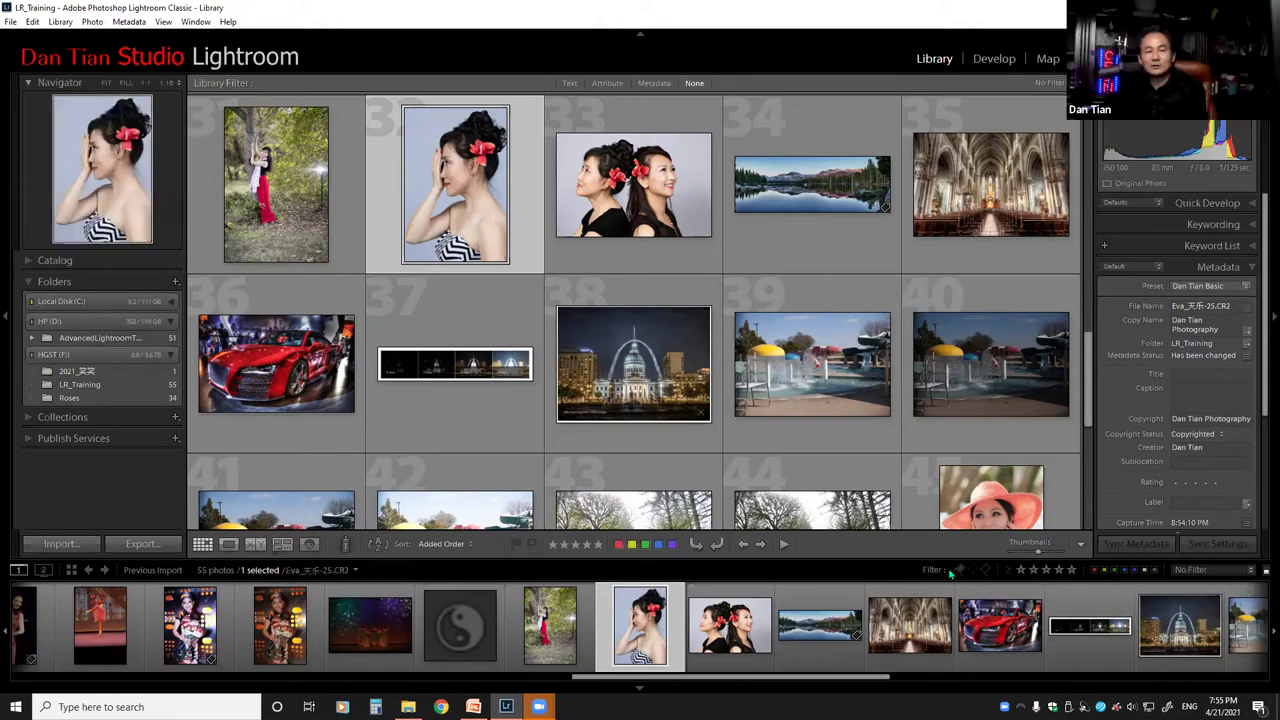
click(1251, 571)
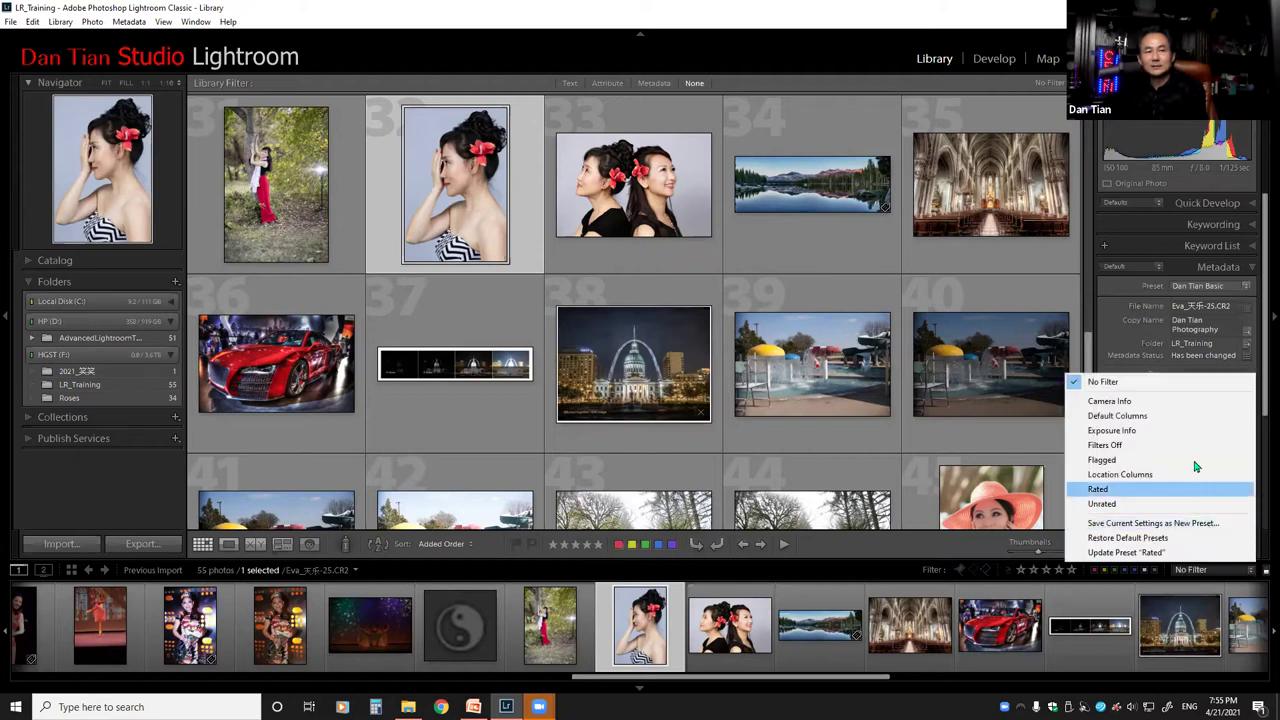
click(1168, 390)
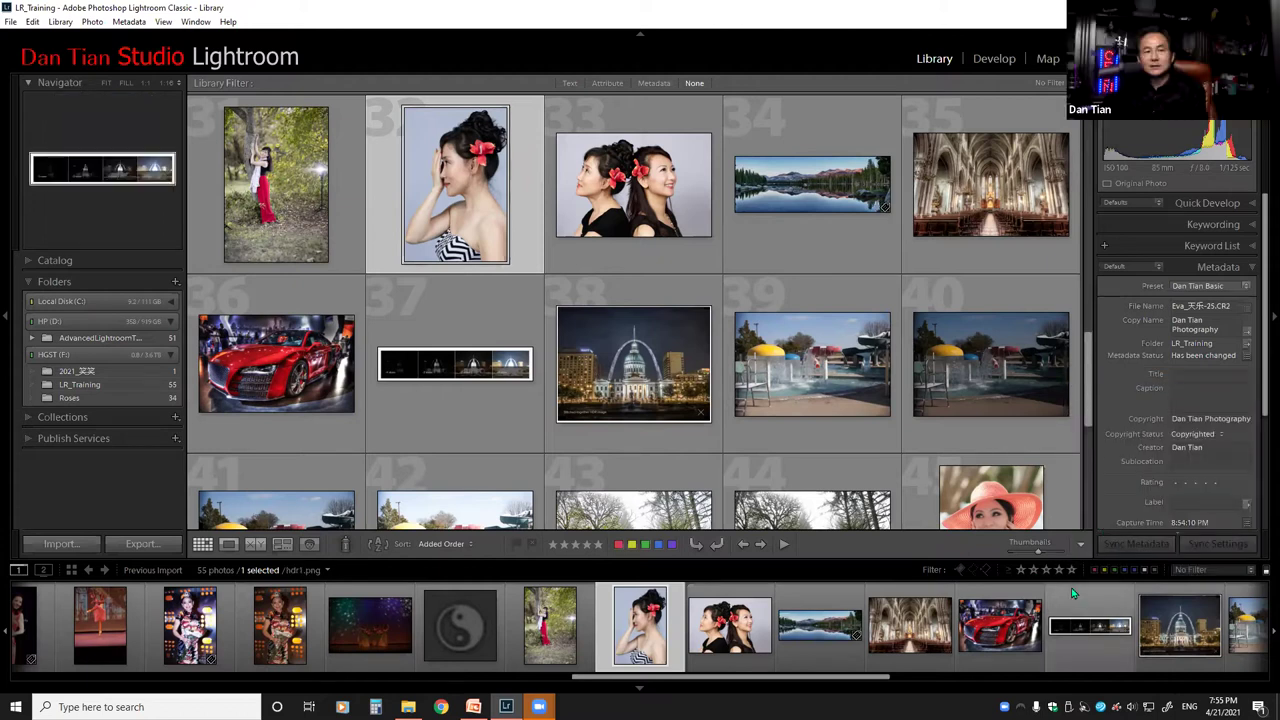
right_click(932, 570)
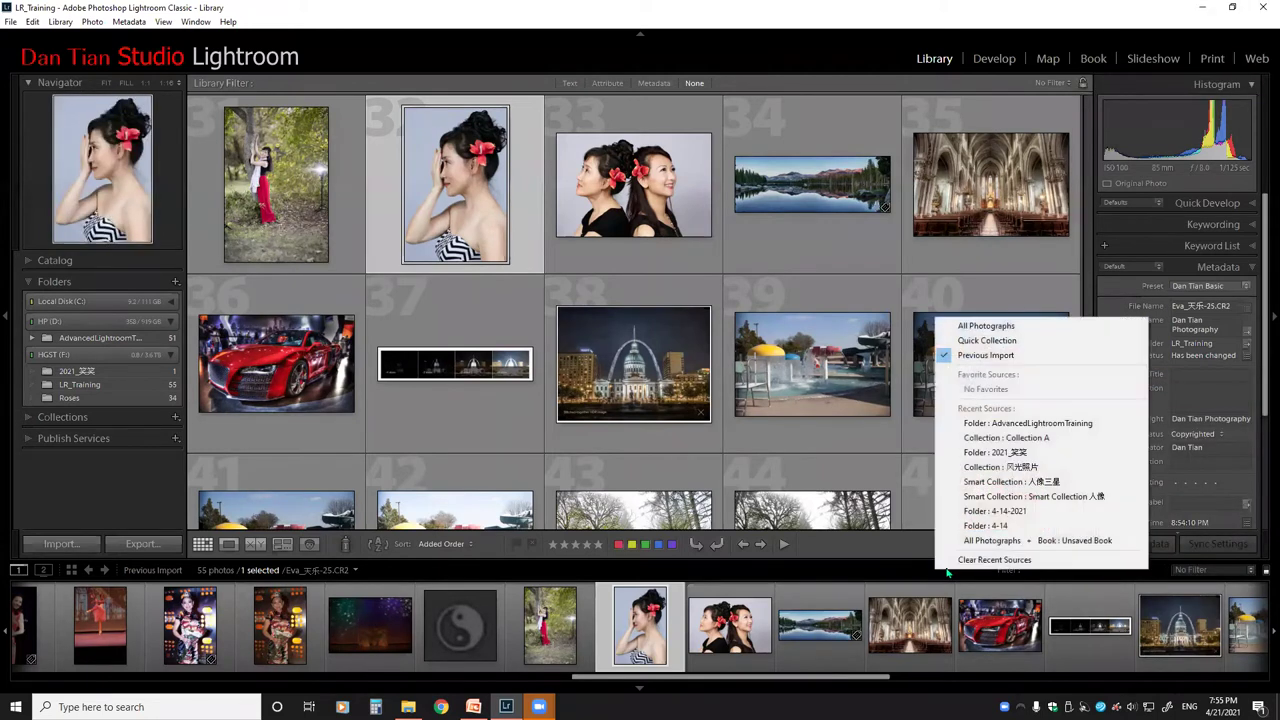
right_click(846, 581)
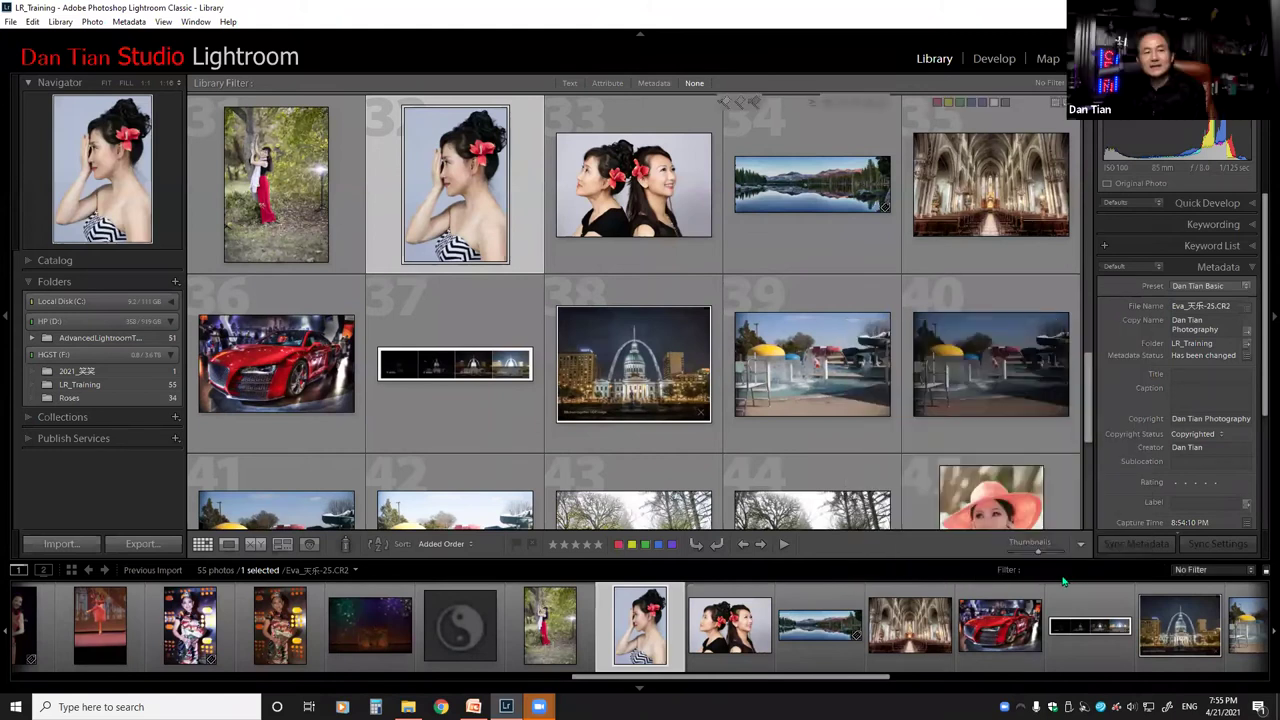
Show the Attribute and filmstrip flag, star and colour filters, then hide the Library Filter bar.
click(1006, 580)
key(backslash)
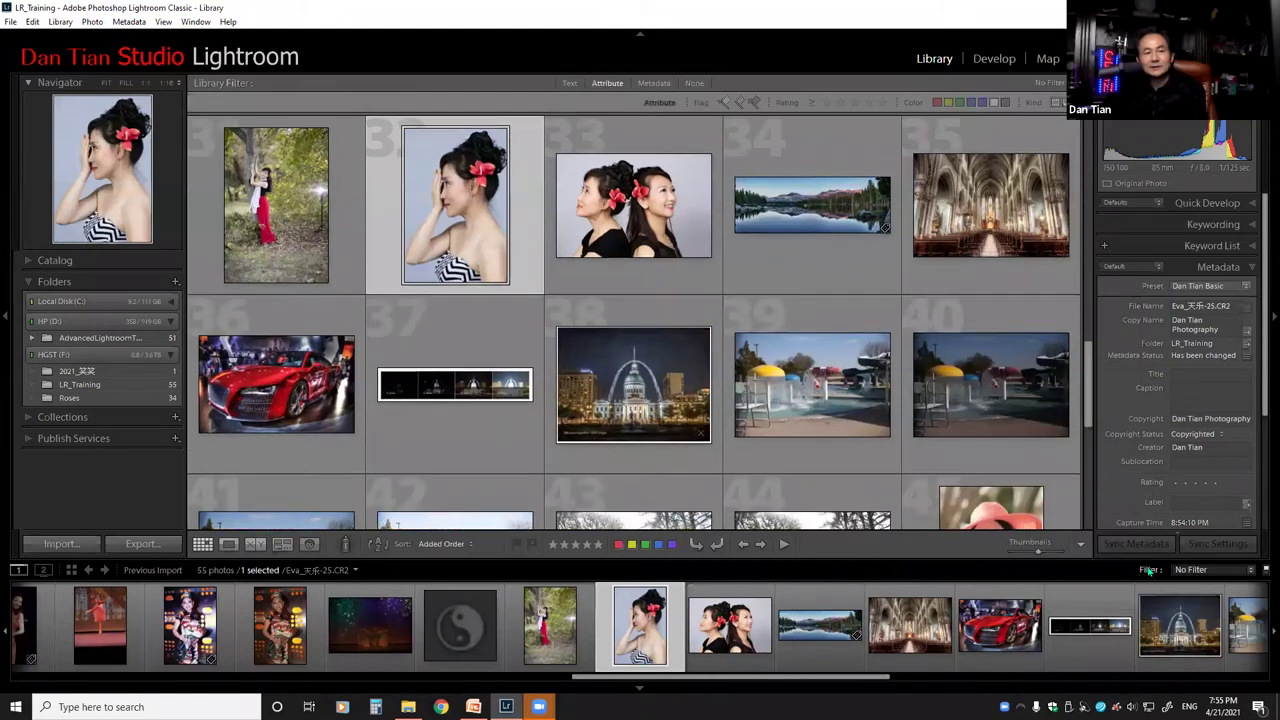
click(1150, 570)
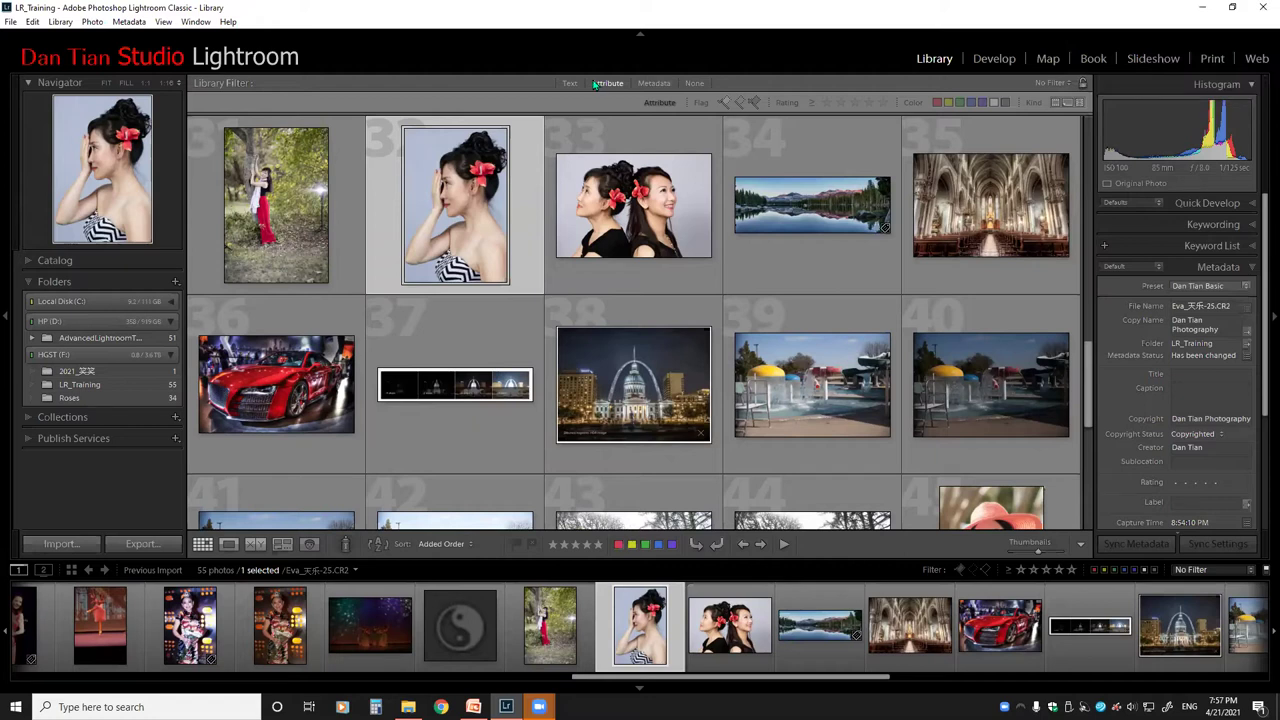
key(backslash)
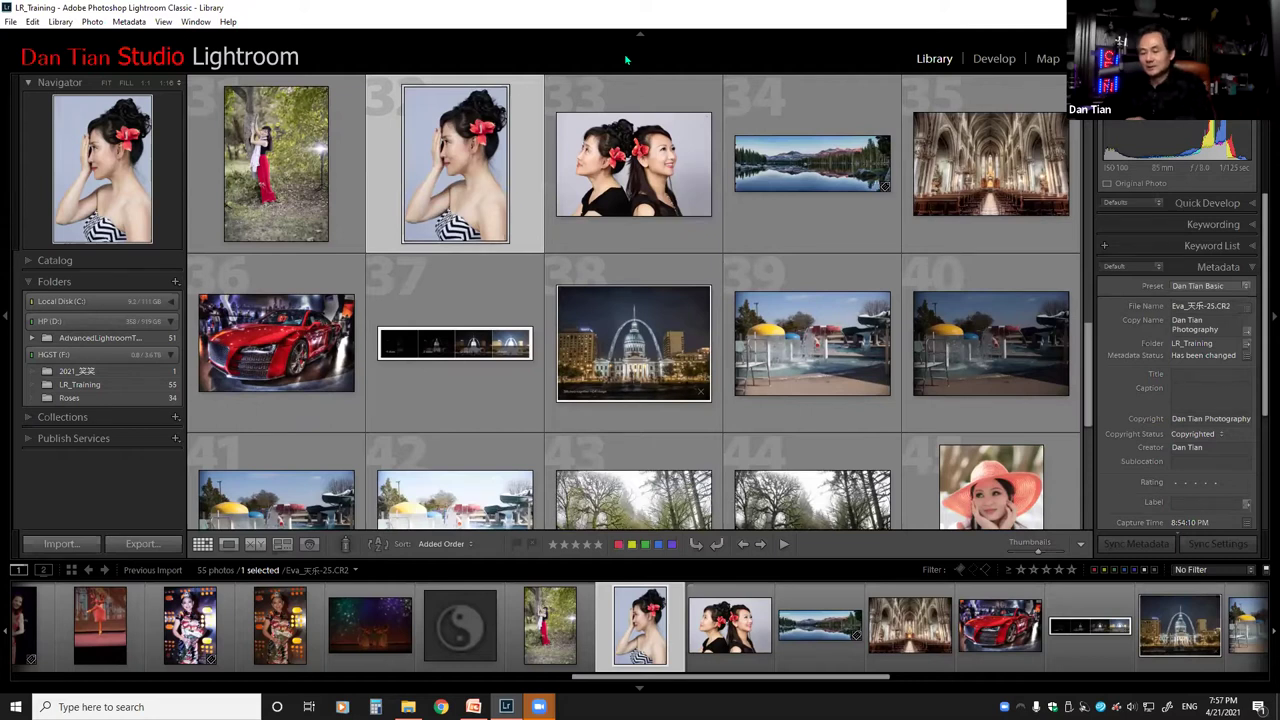
Show the Library Filter bar and switch it from None through Attribute to Metadata.
key(backslash)
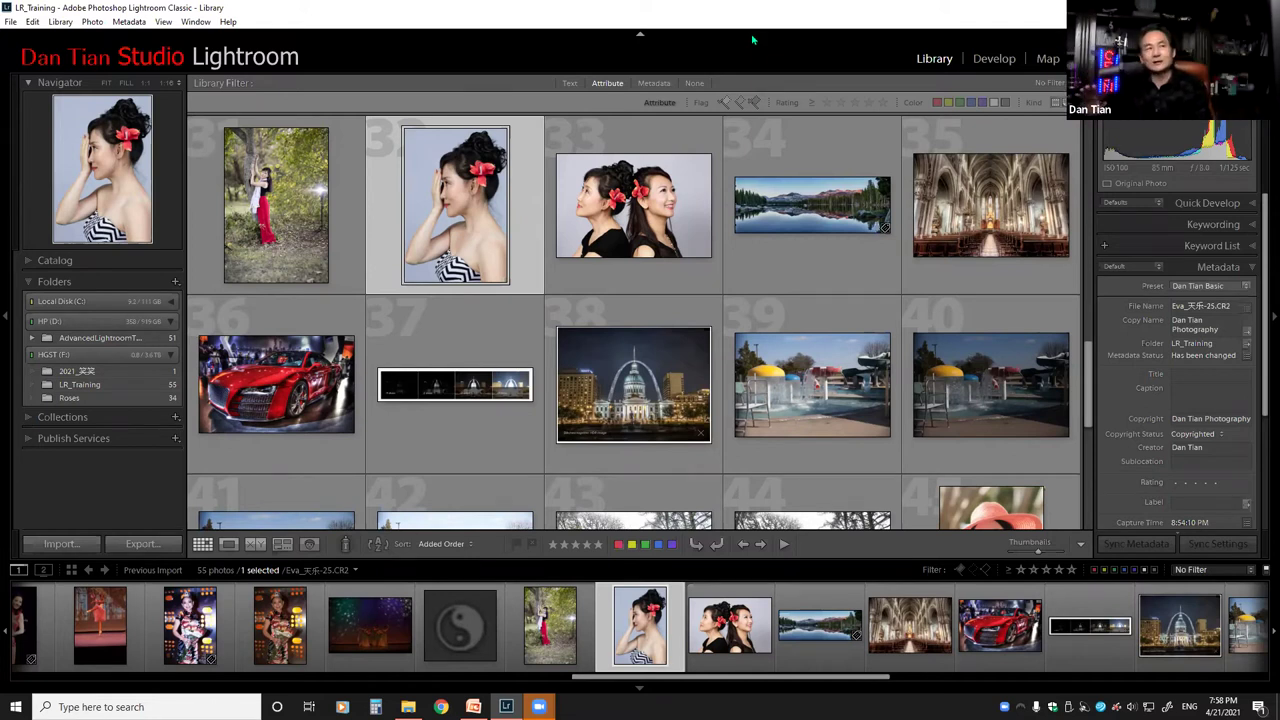
click(607, 85)
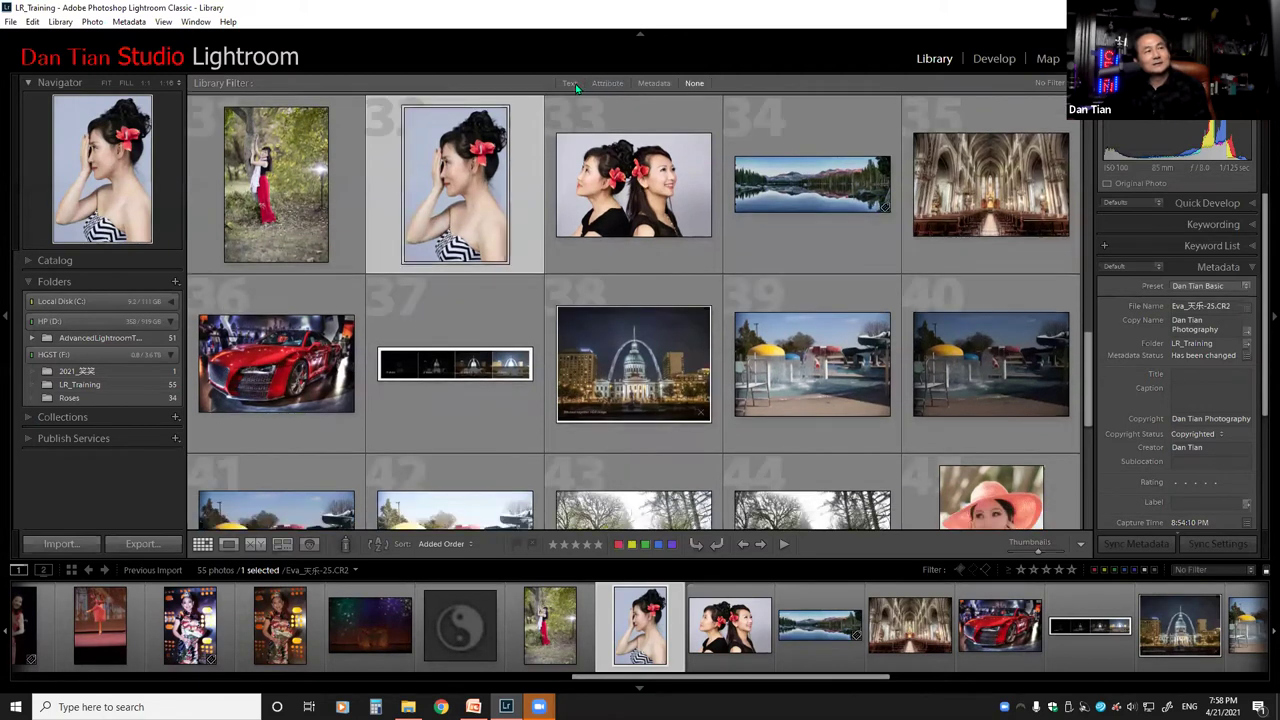
click(607, 84)
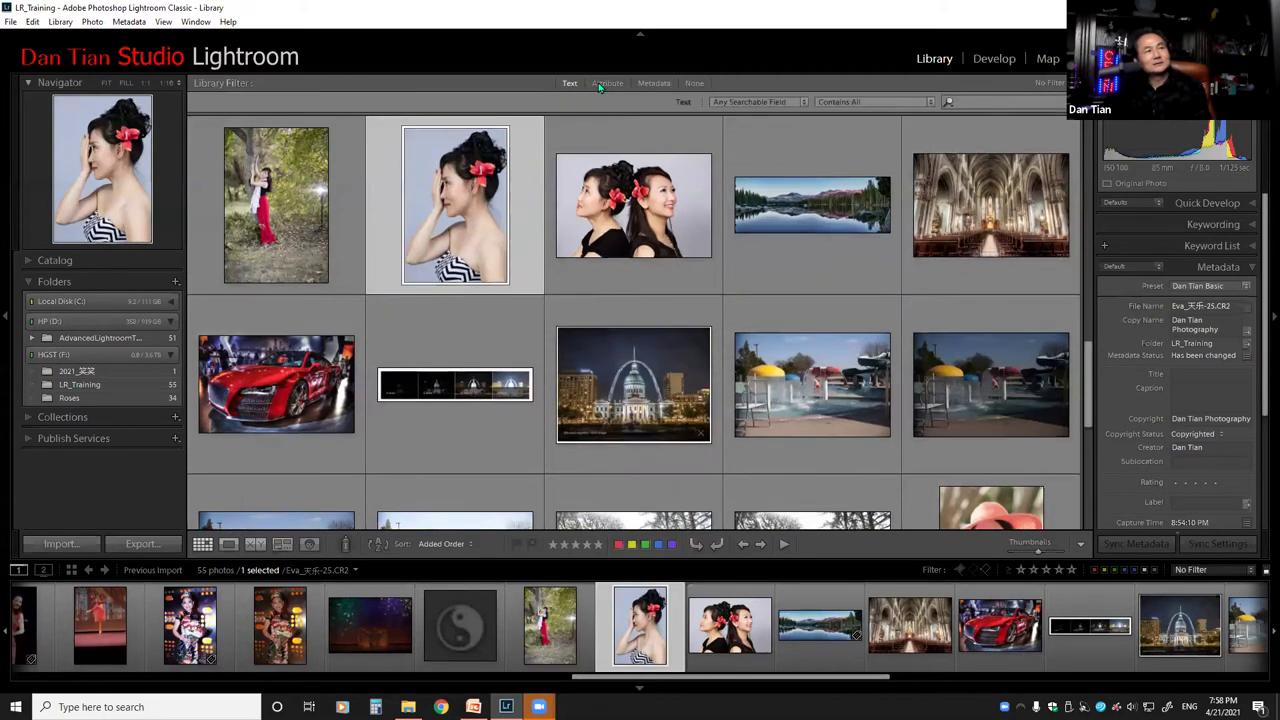
click(652, 84)
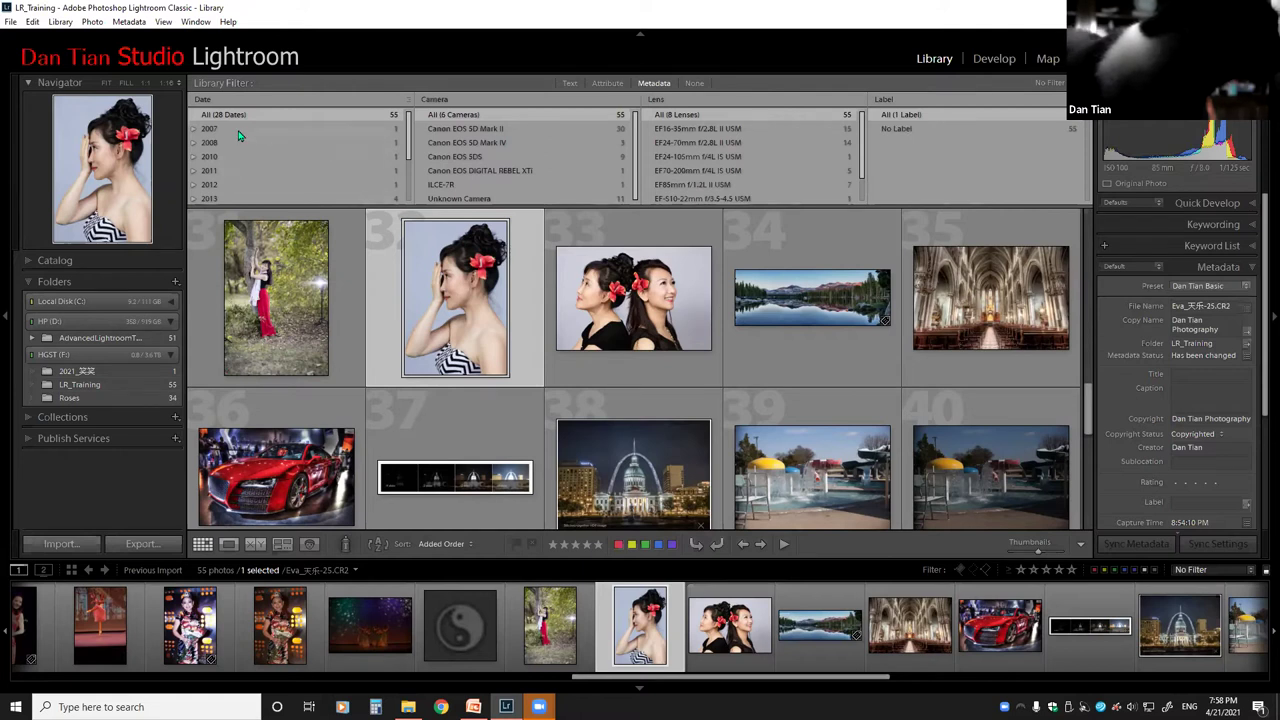
Scroll the Date column, then filter the grid to Canon EOS 5D Mark IV (3 of 55 photos).
drag(412, 140, 411, 174)
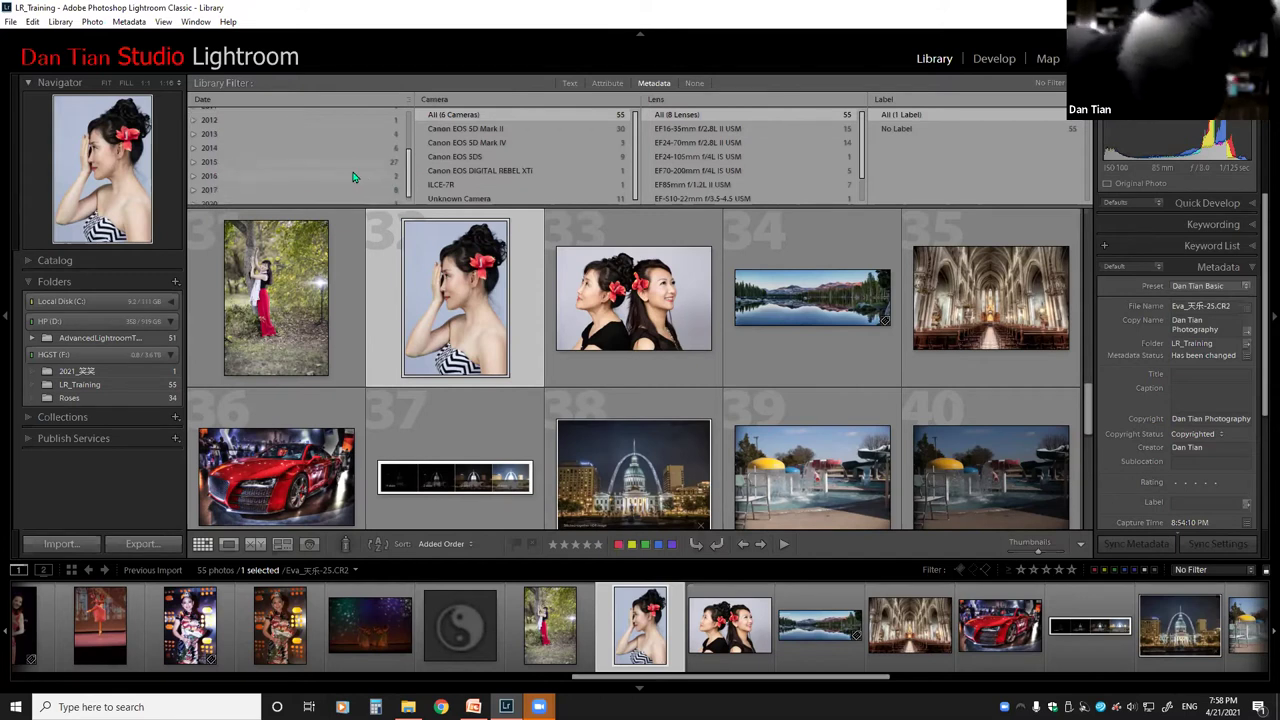
drag(408, 165, 410, 172)
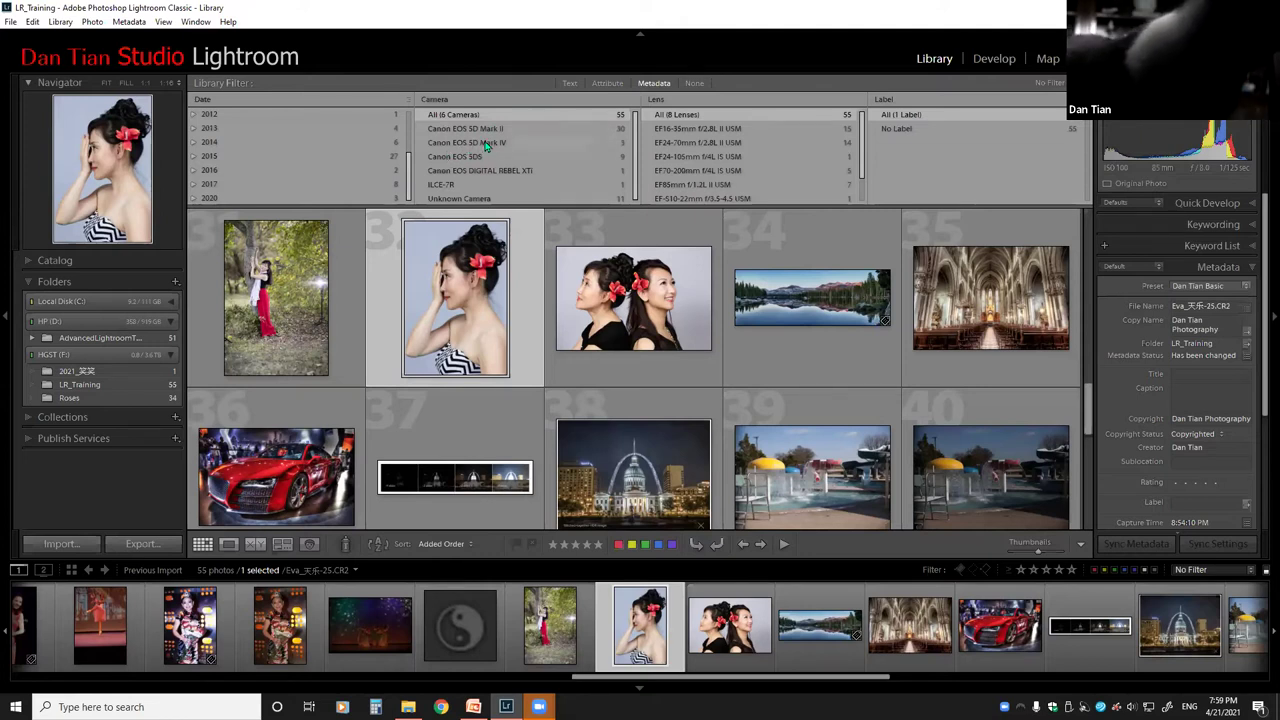
click(484, 143)
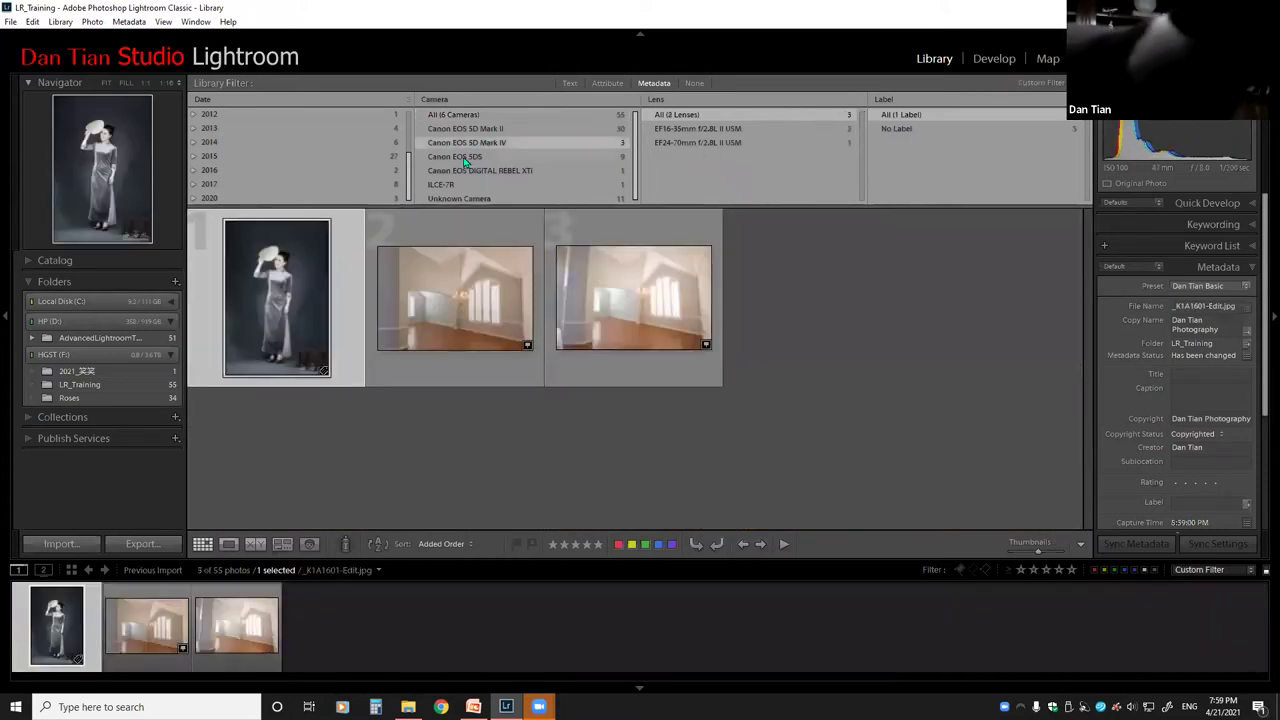
Filter to Canon EOS 5DS with the EF85mm f/1.2L II USM lens, leaving 7 photos.
click(462, 158)
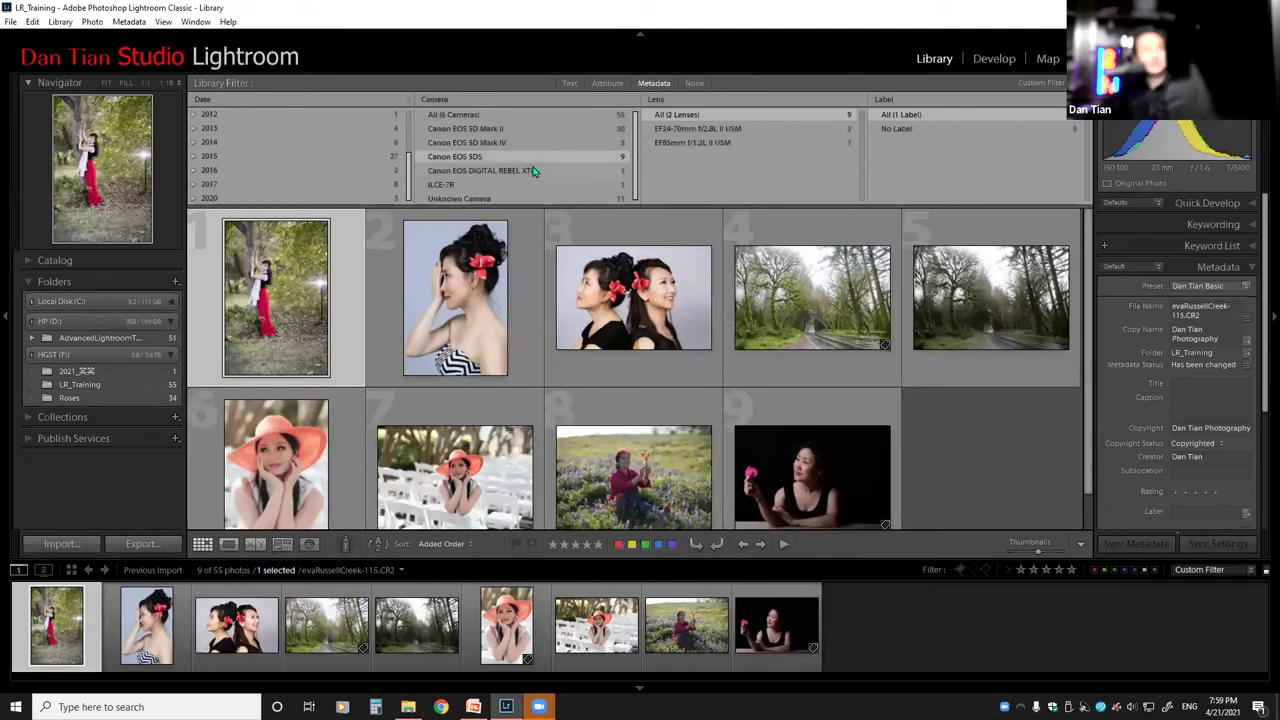
click(688, 146)
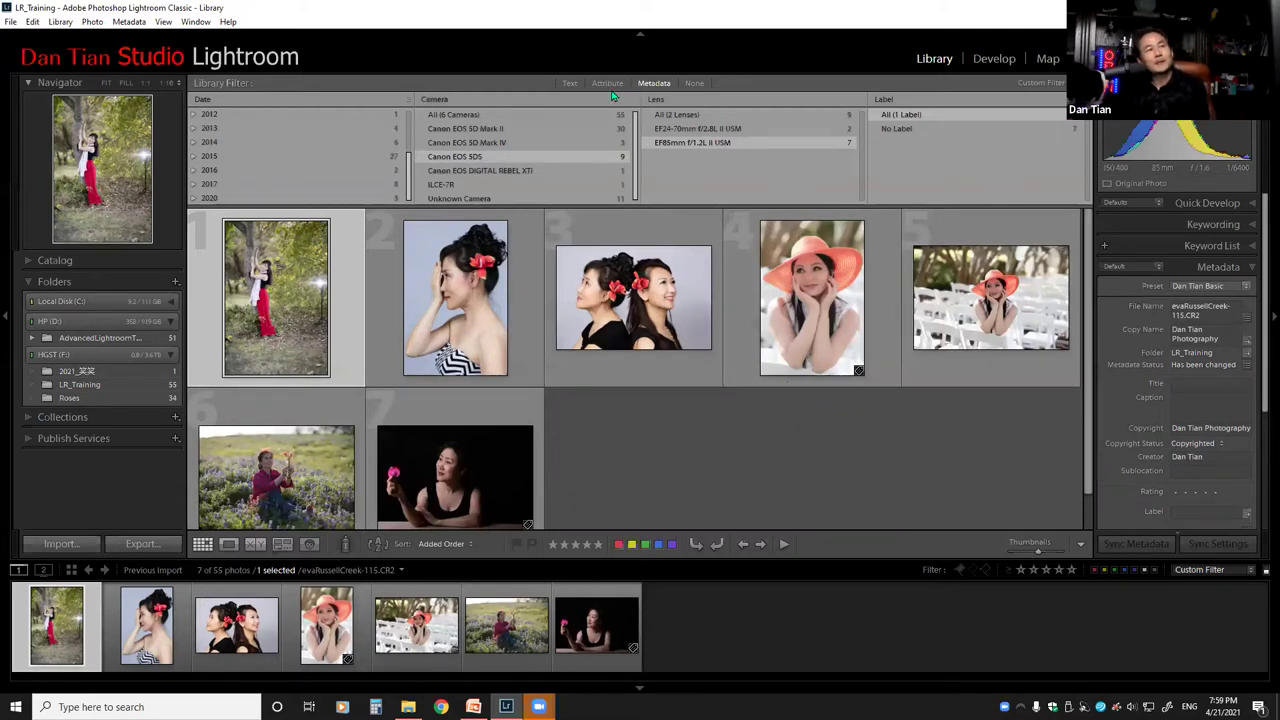
click(570, 84)
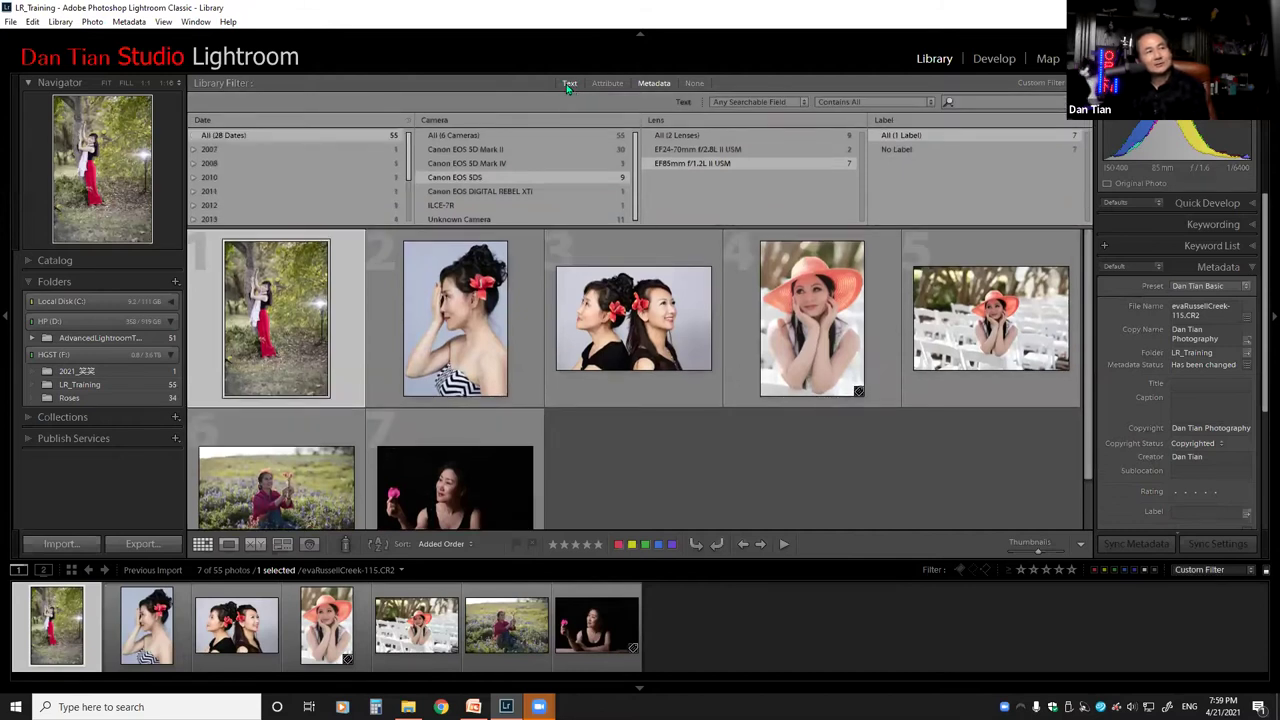
Search the Text filter for 人像 after clearing a trial entry, leaving 0 of 55 photos.
click(570, 84)
click(570, 84)
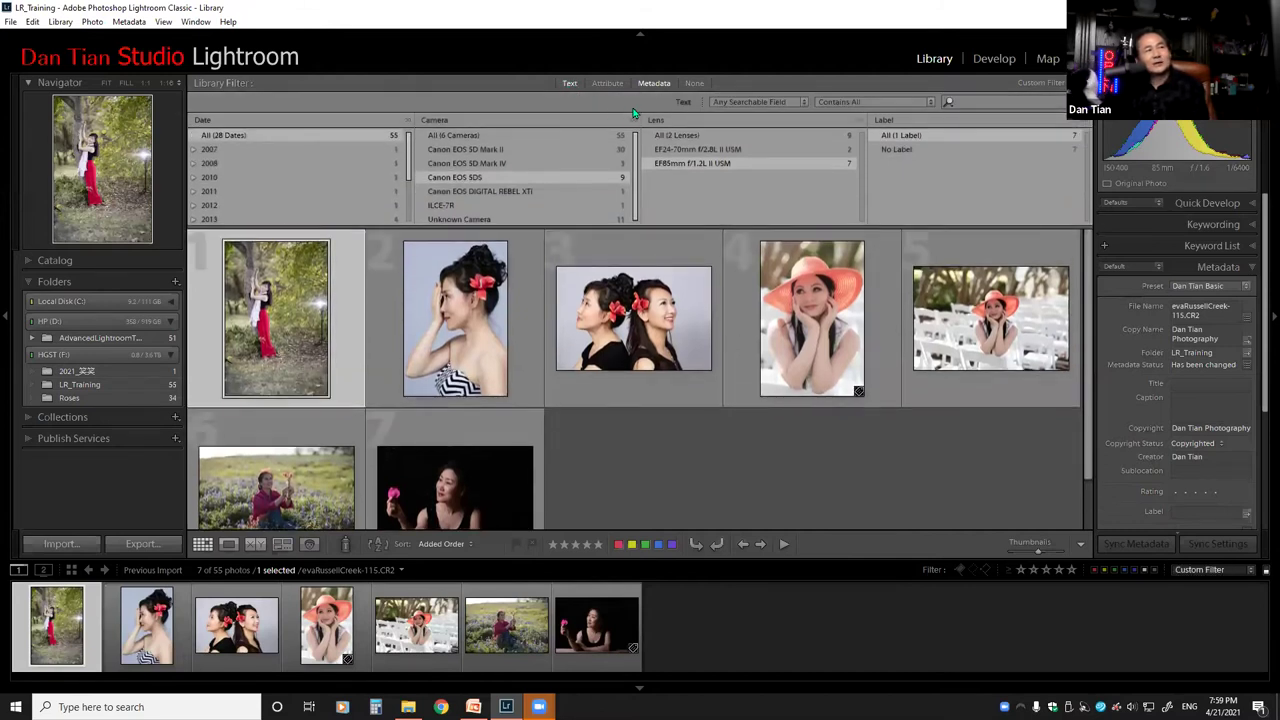
click(976, 101)
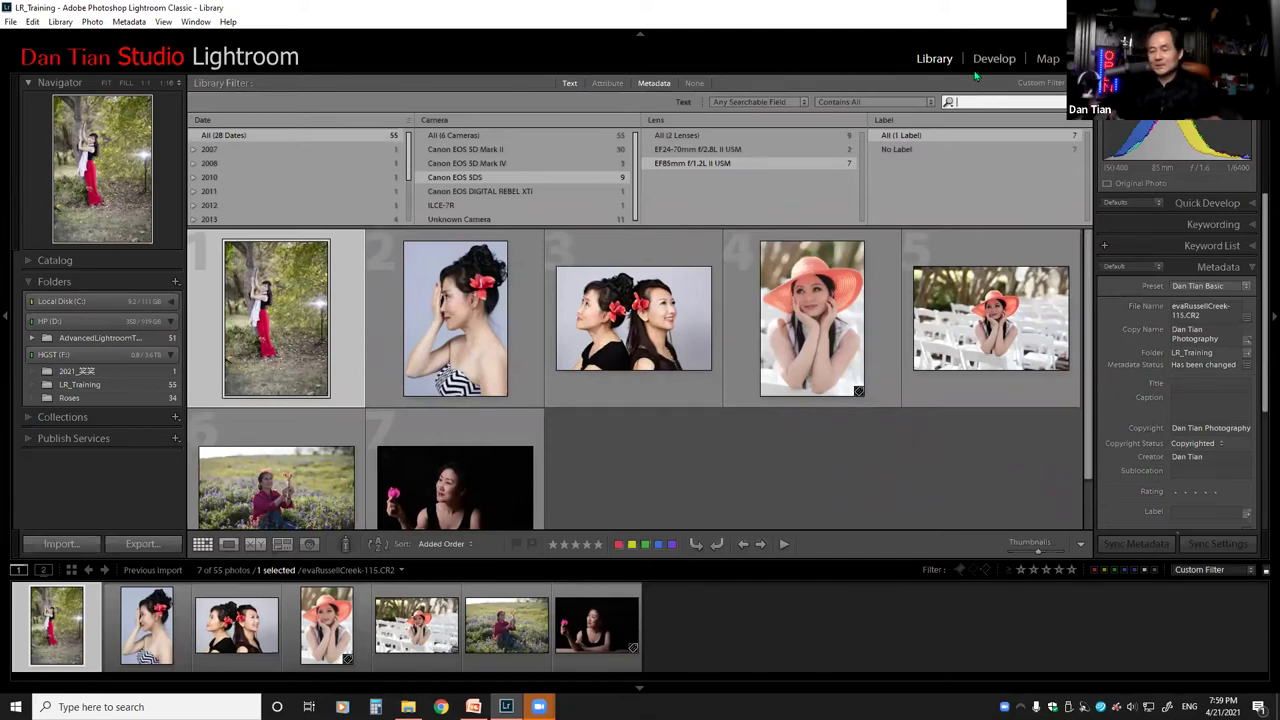
text(xia)
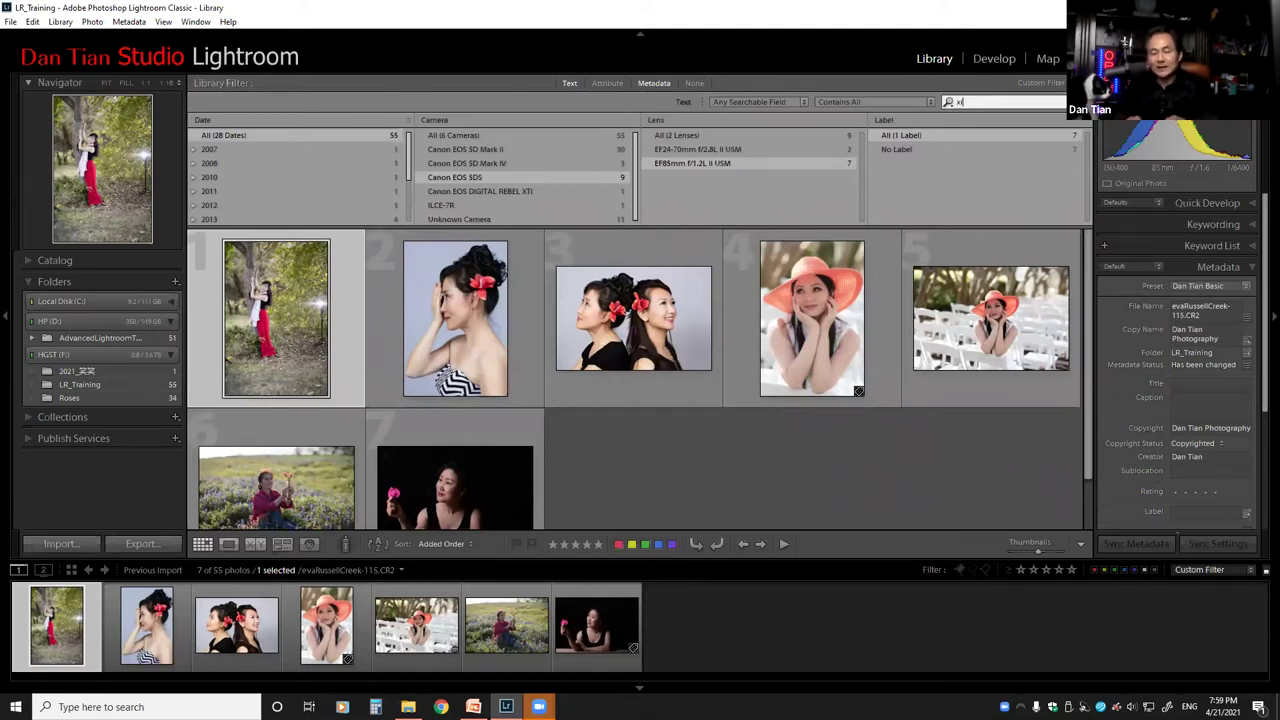
key(BackSpace)
key(BackSpace)
key(BackSpace)
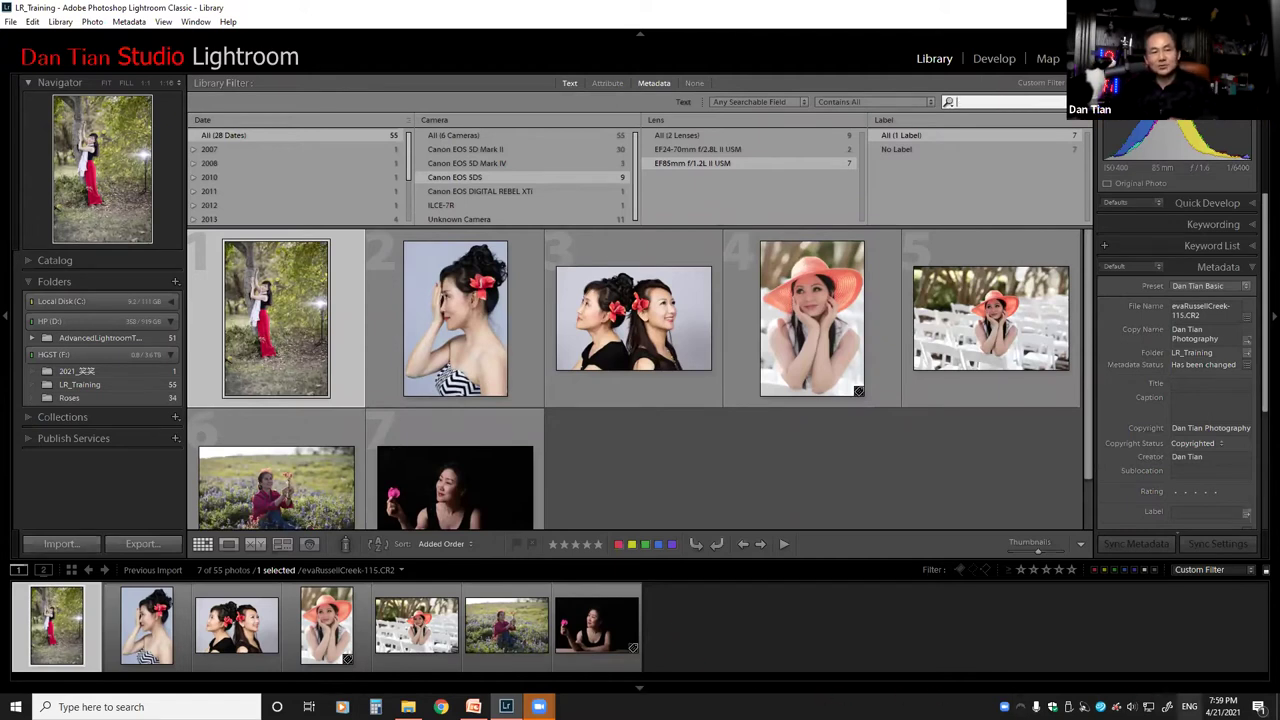
text(人像)
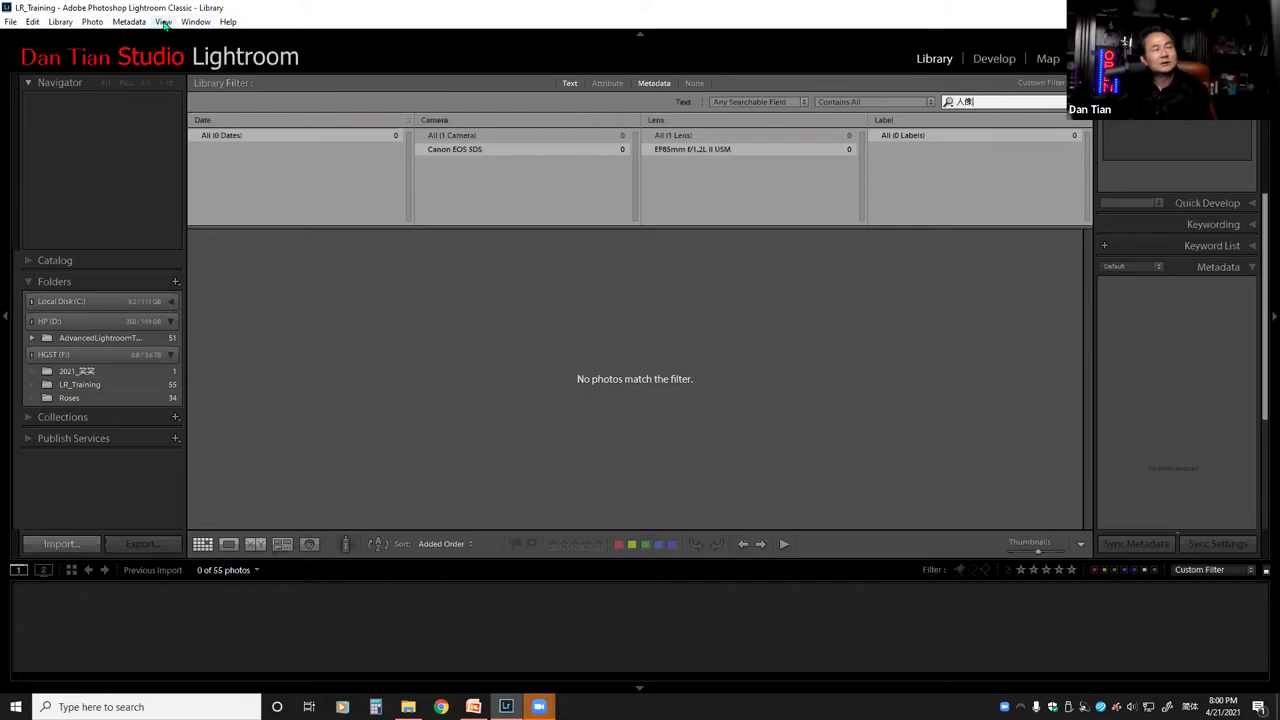
click(164, 22)
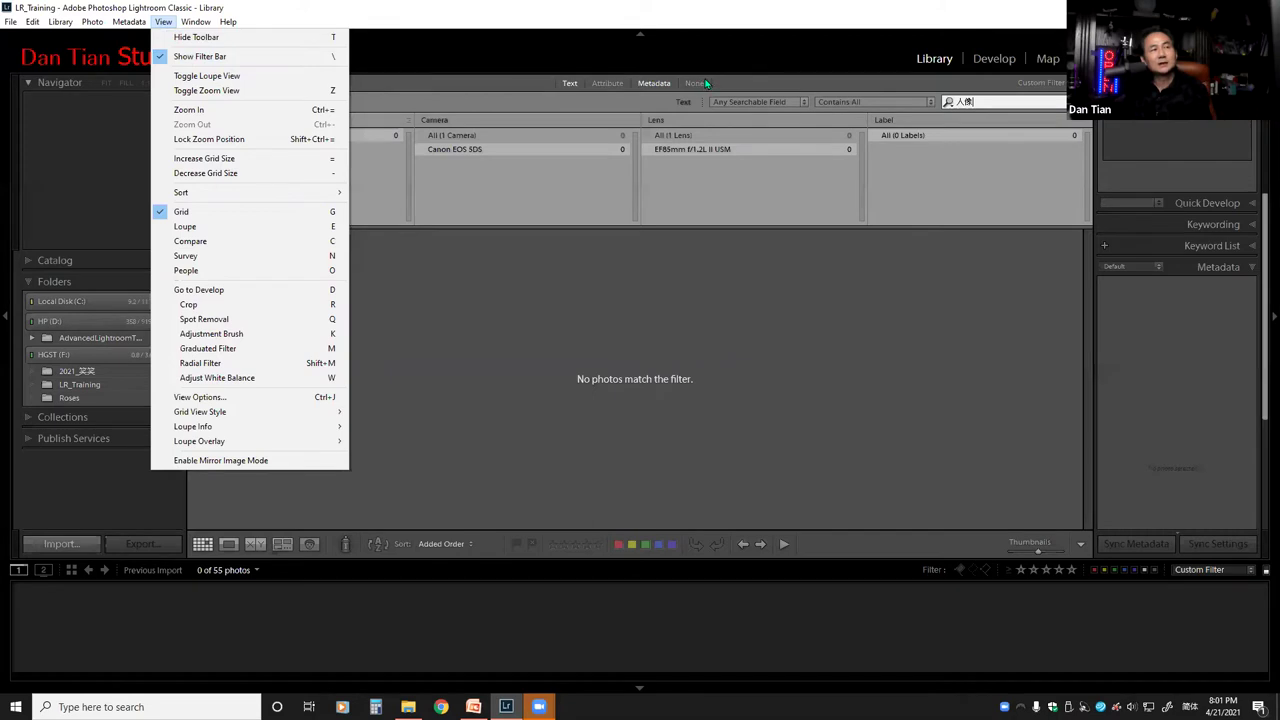
click(503, 85)
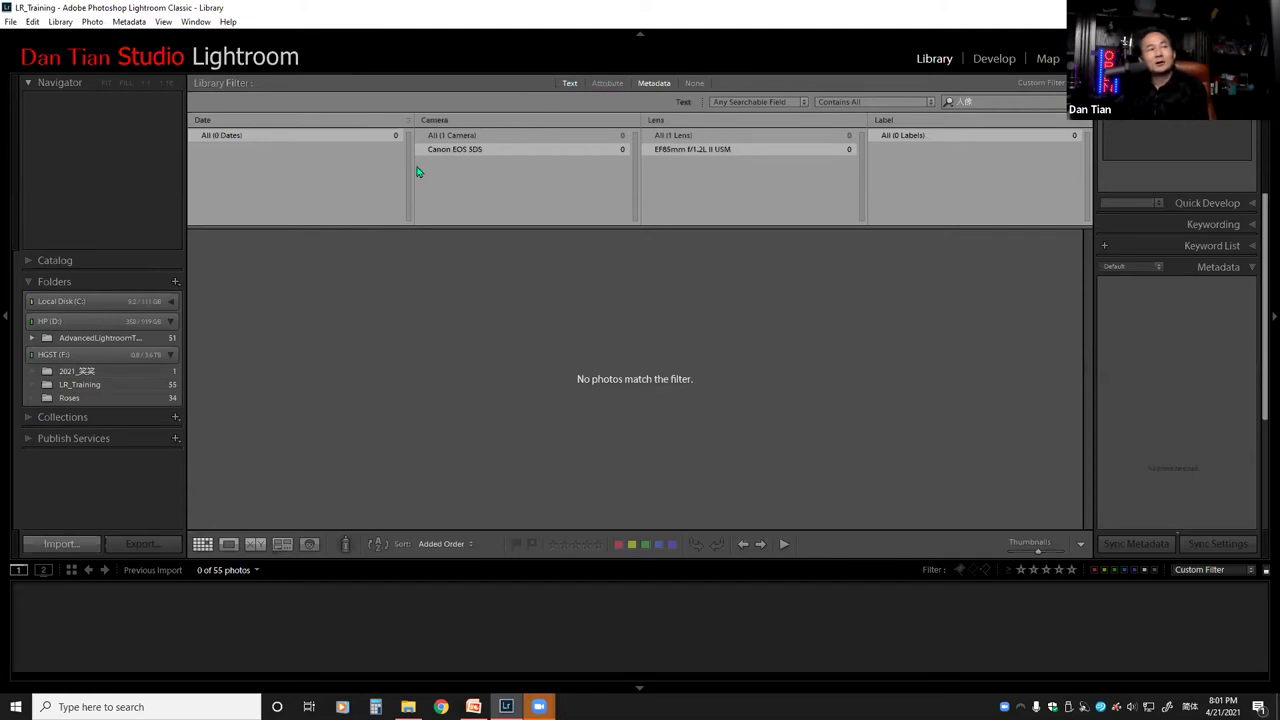
click(656, 85)
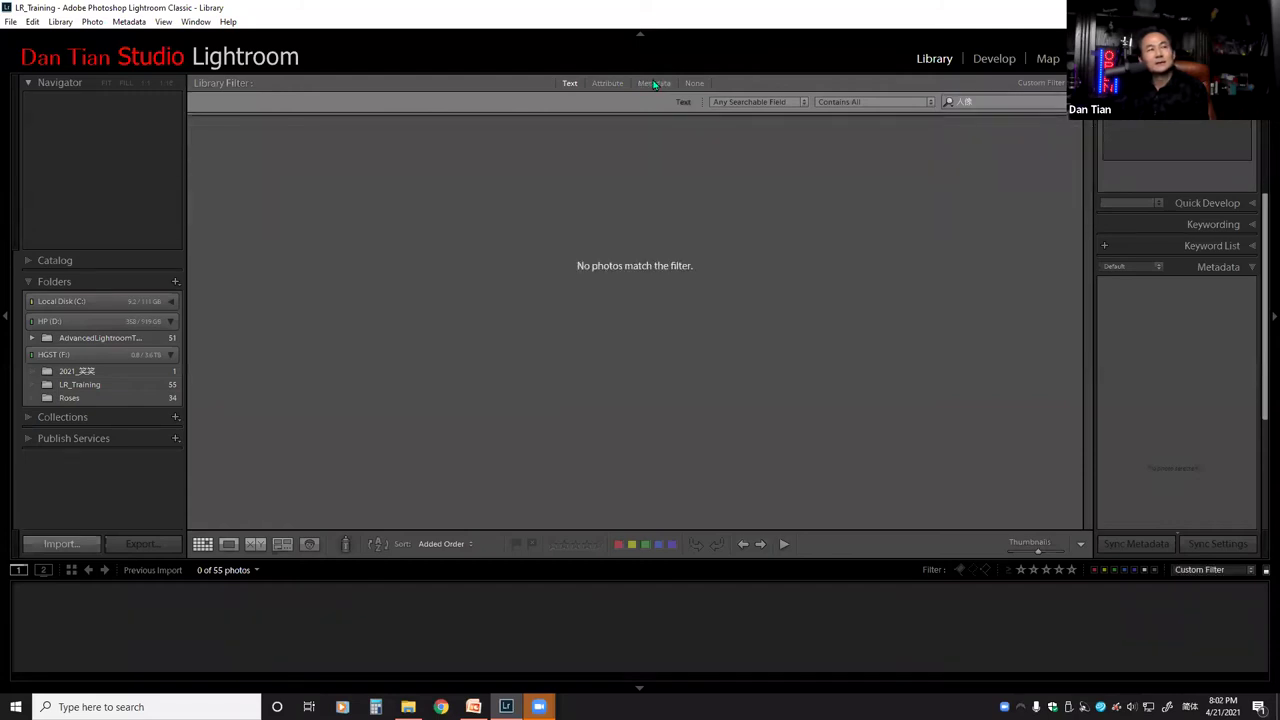
click(653, 85)
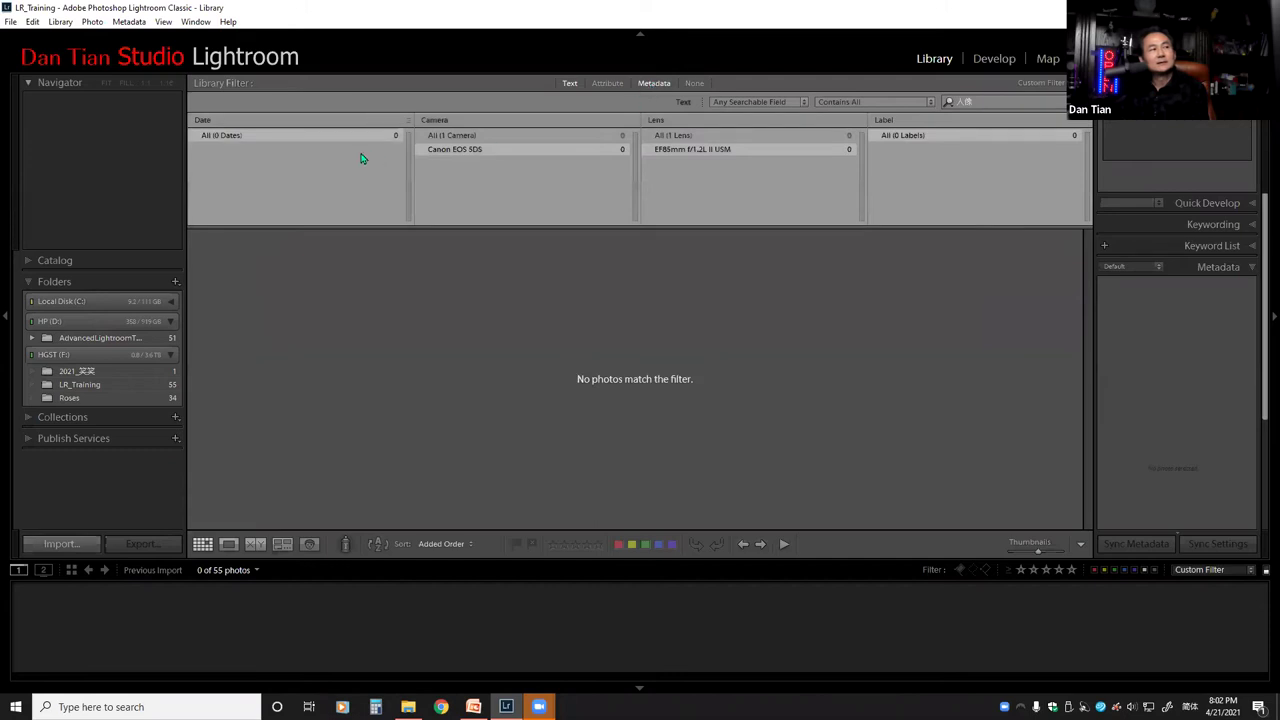
click(653, 84)
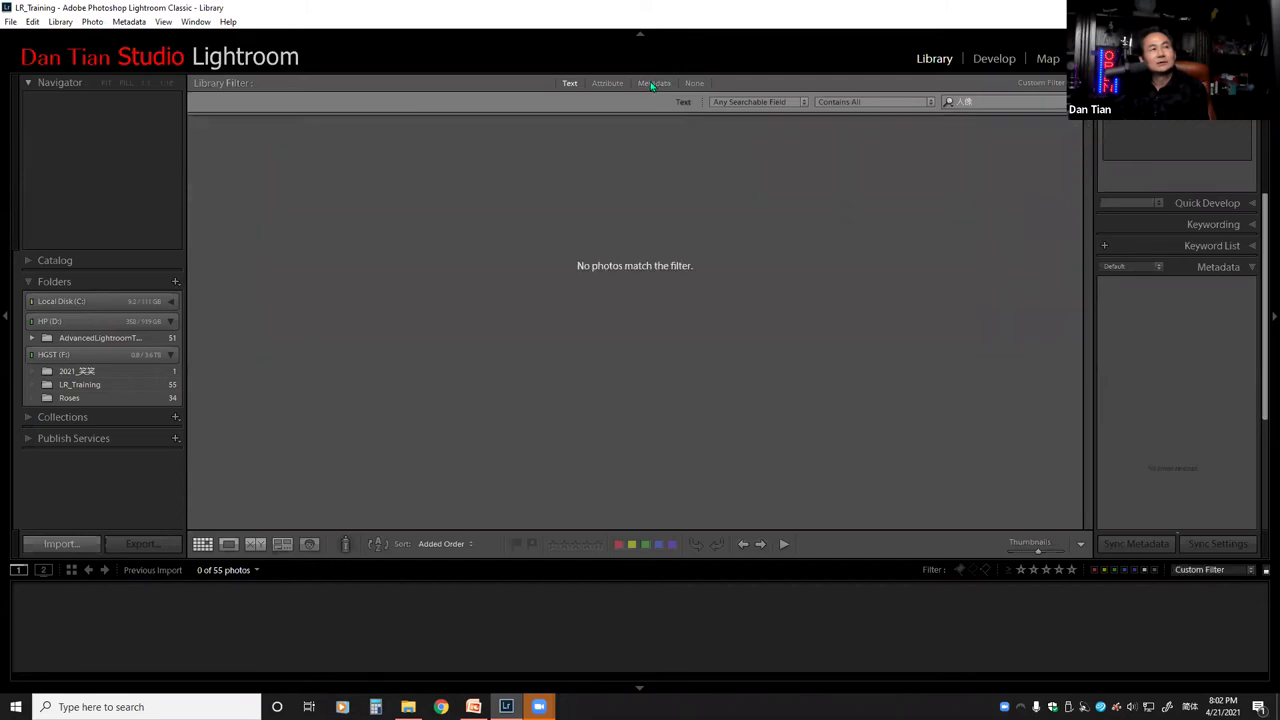
click(651, 84)
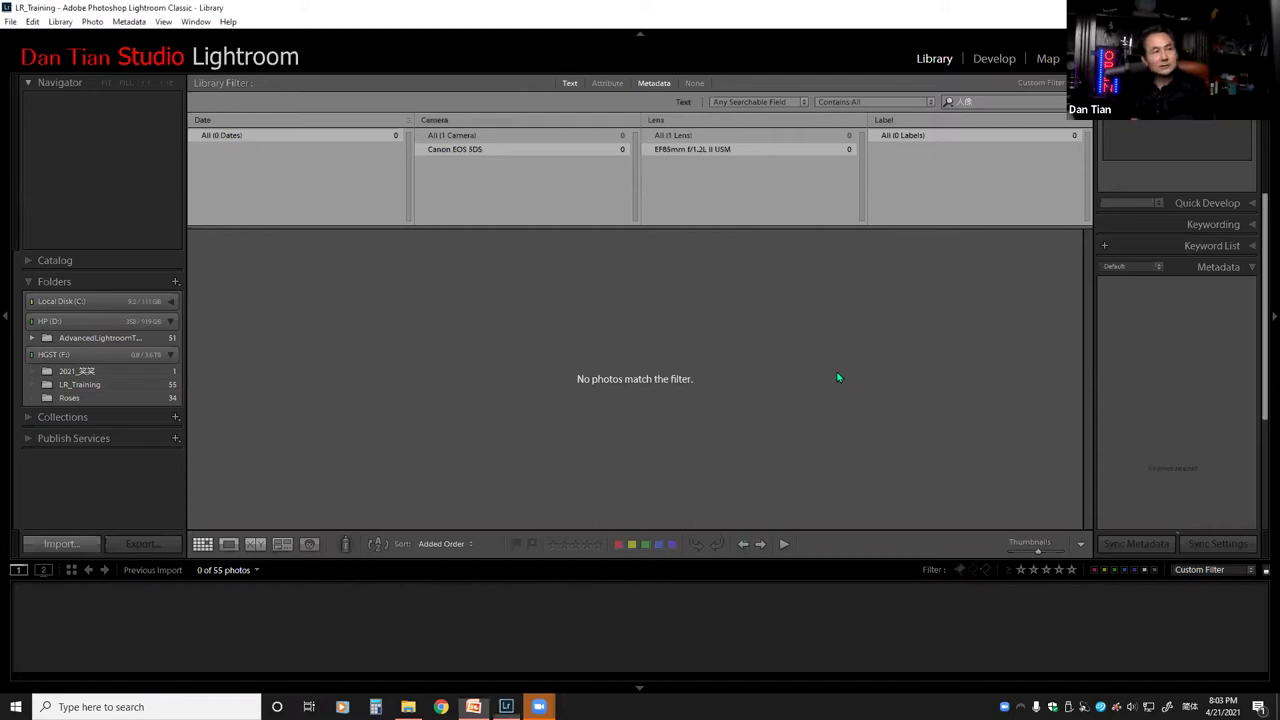
Switch input to English, toggle the filter bar, and set the Lens column to All.
key(super+space)
key(backslash)
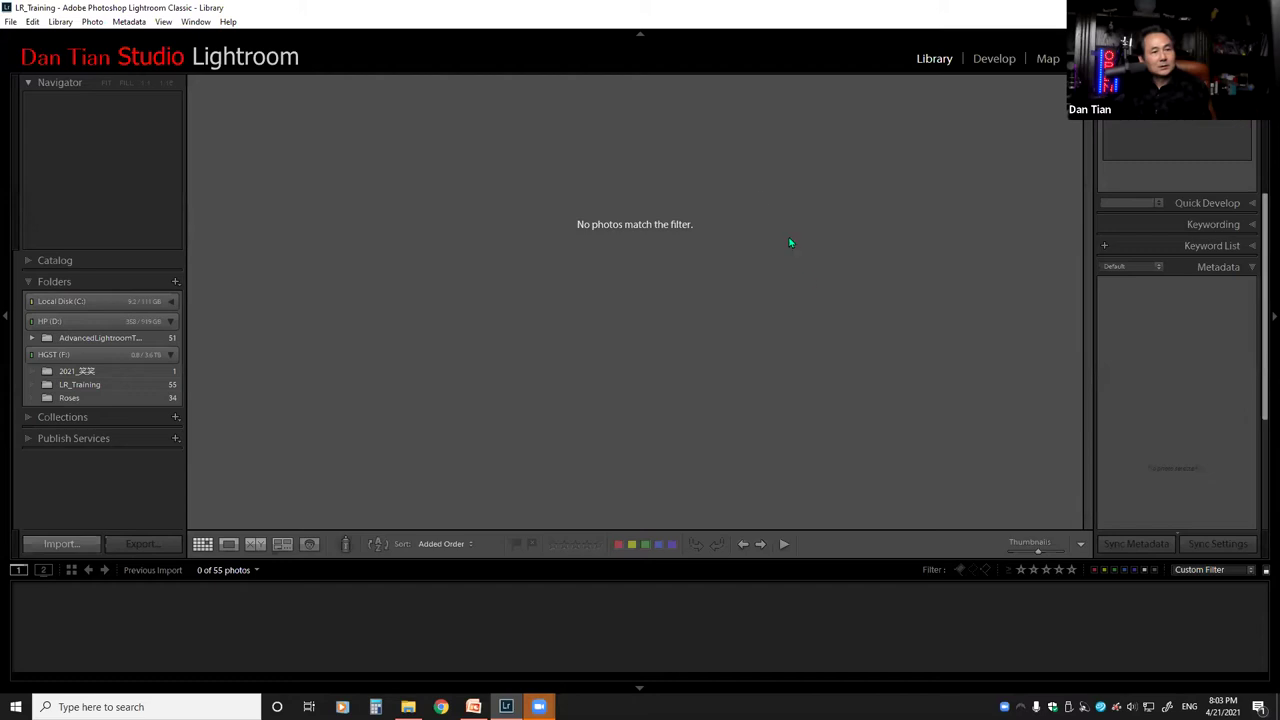
key(backslash)
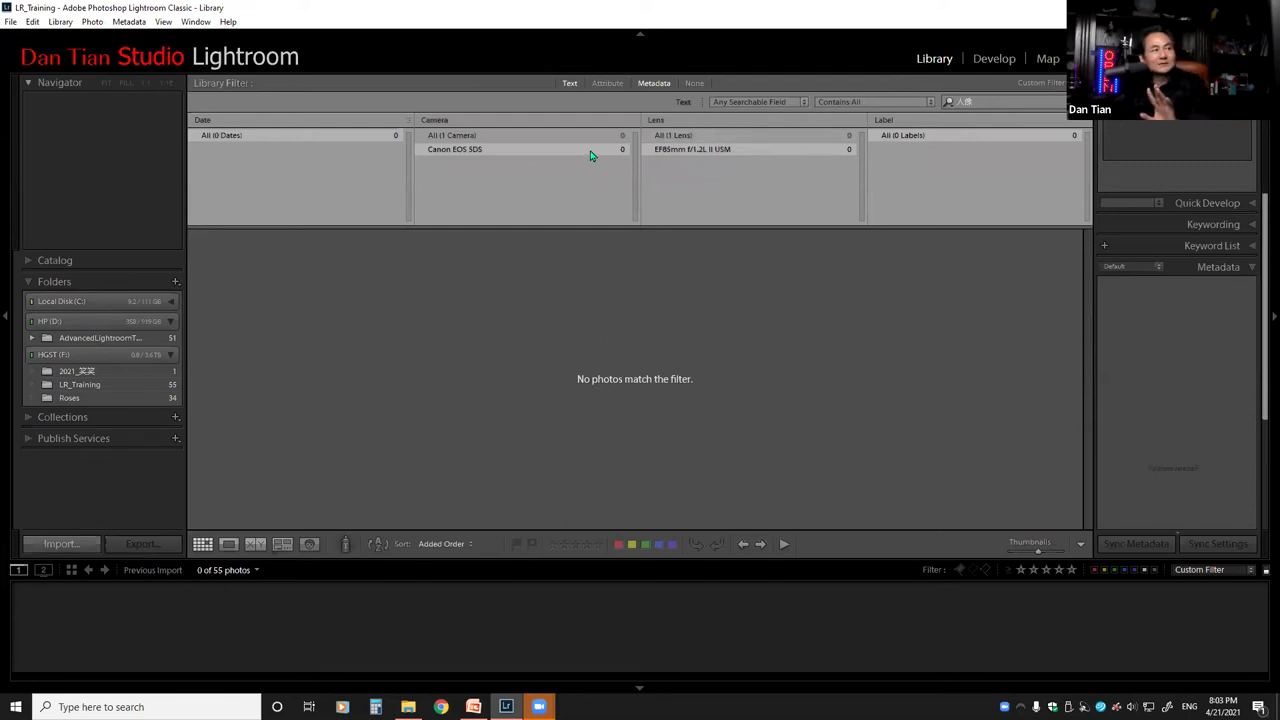
click(679, 136)
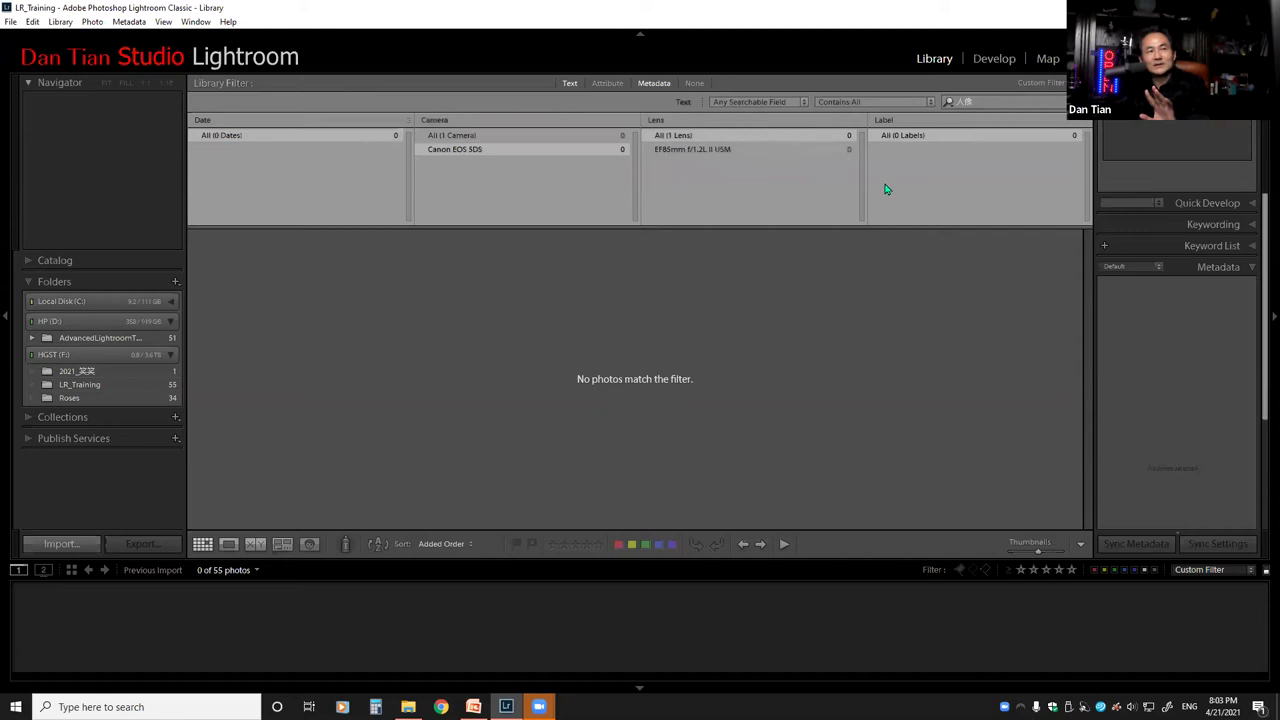
click(1036, 104)
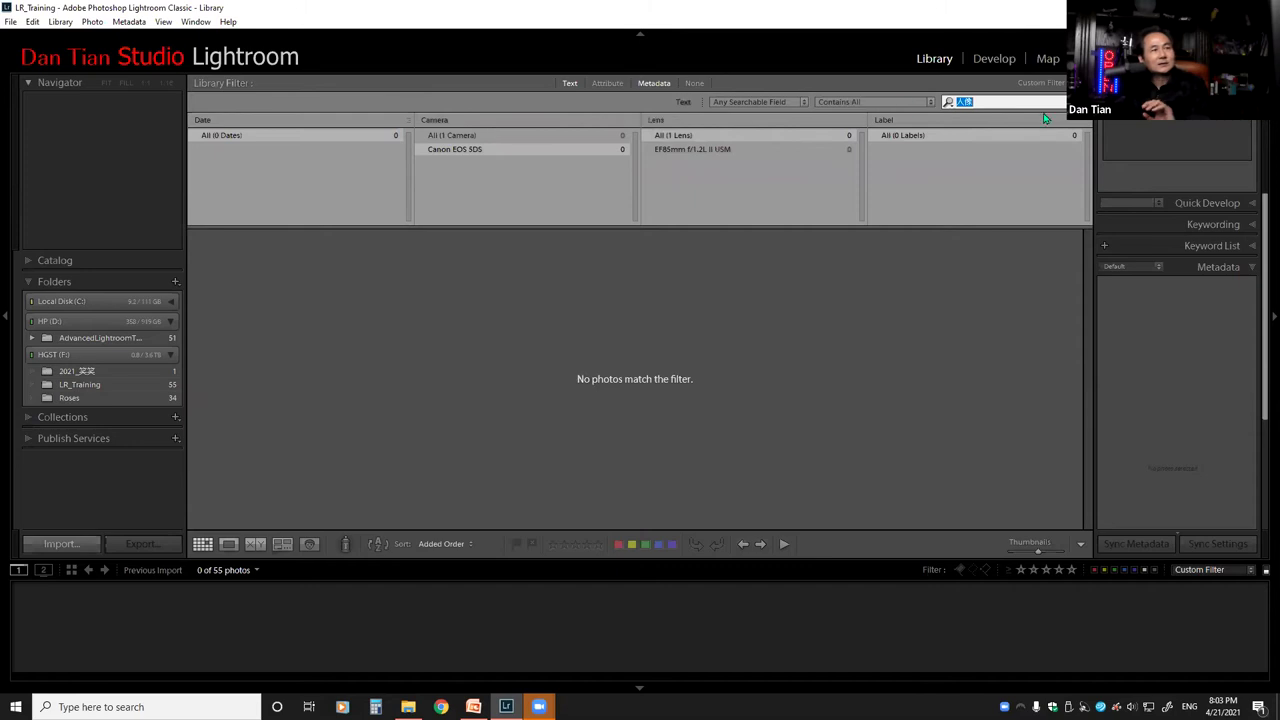
Clear the 人像 search so 9 Canon EOS 5DS photos show, then deselect the first photo.
click(1053, 104)
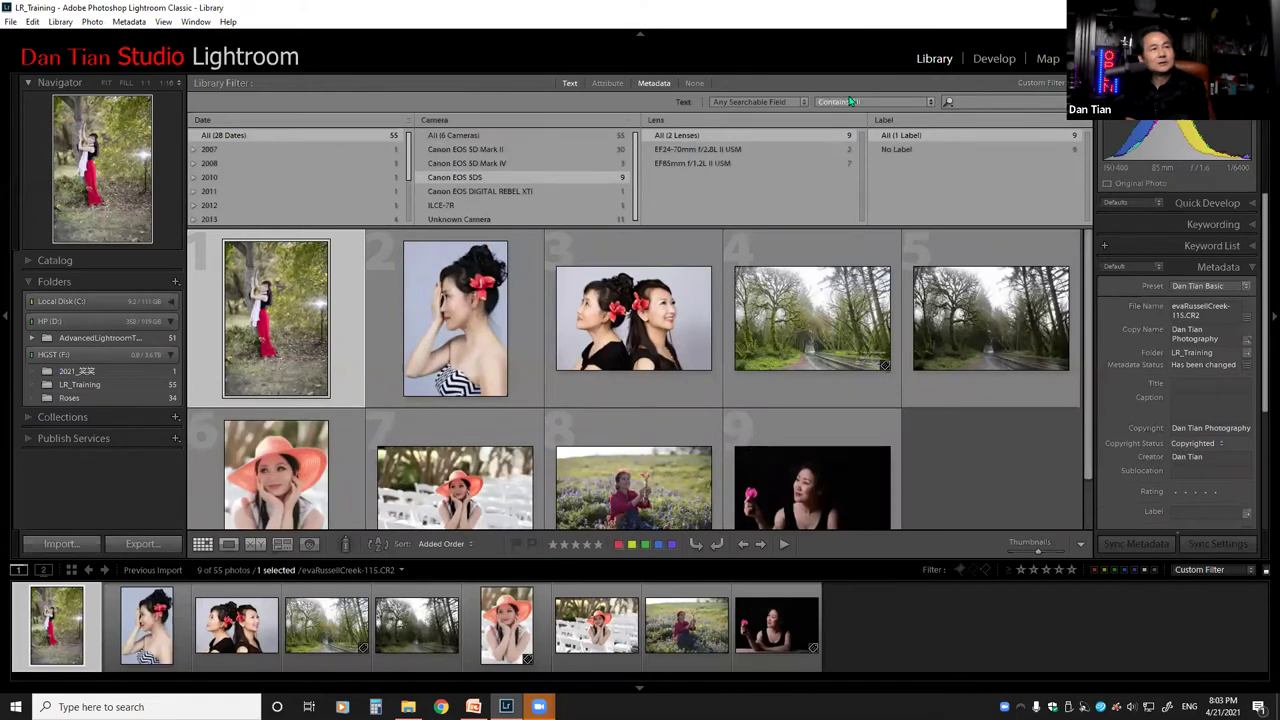
mouse_move(812, 318)
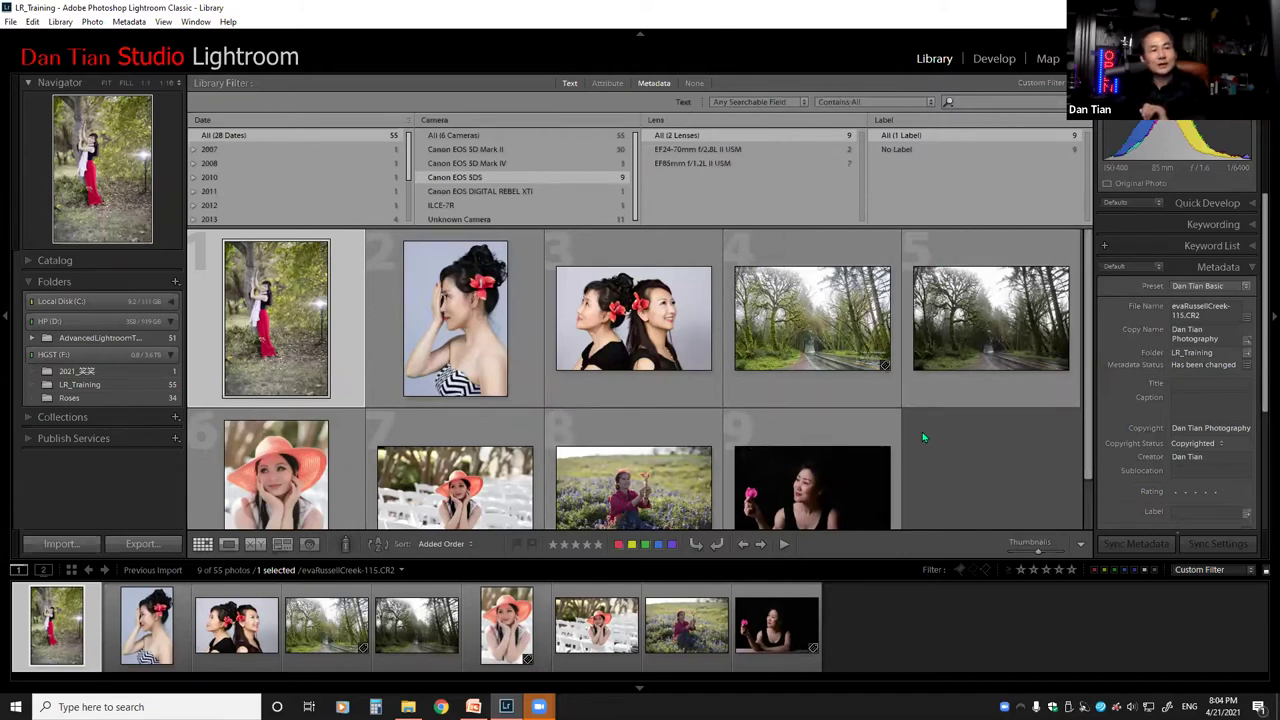
click(952, 466)
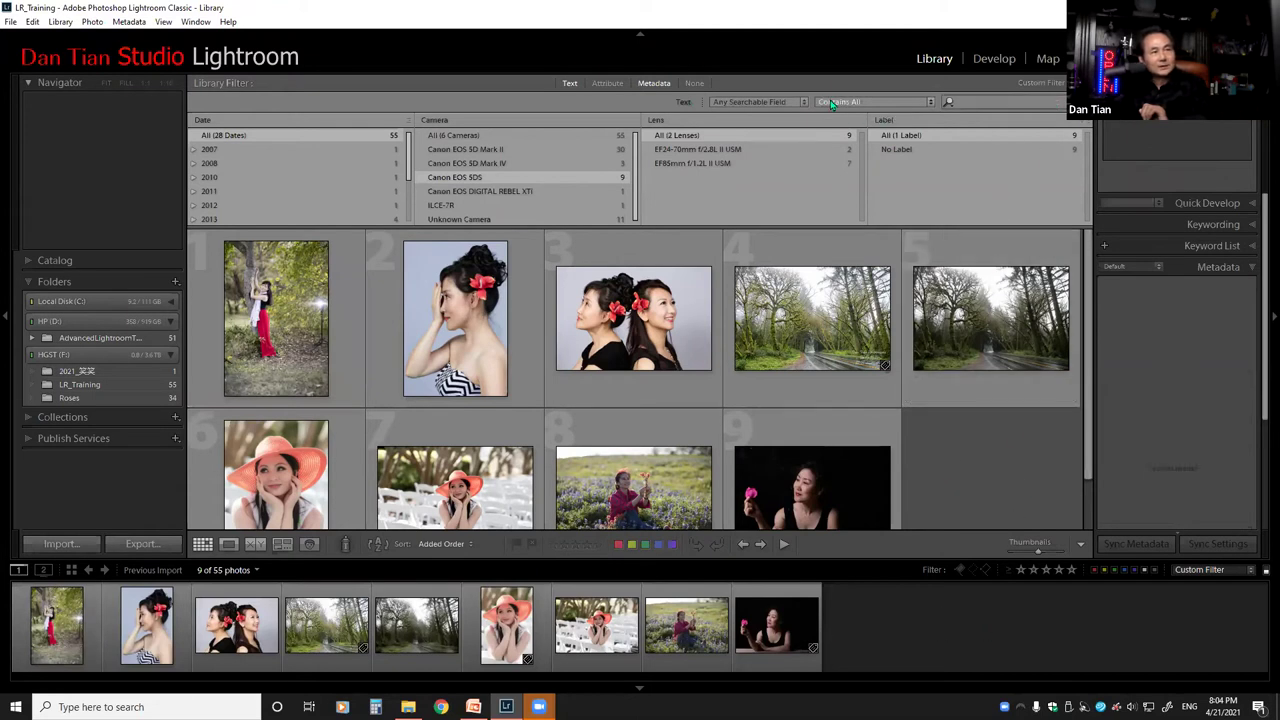
Toggle the filter bar off and on, then turn off the Text filter, keeping the 9-photo Metadata filter.
key(backslash)
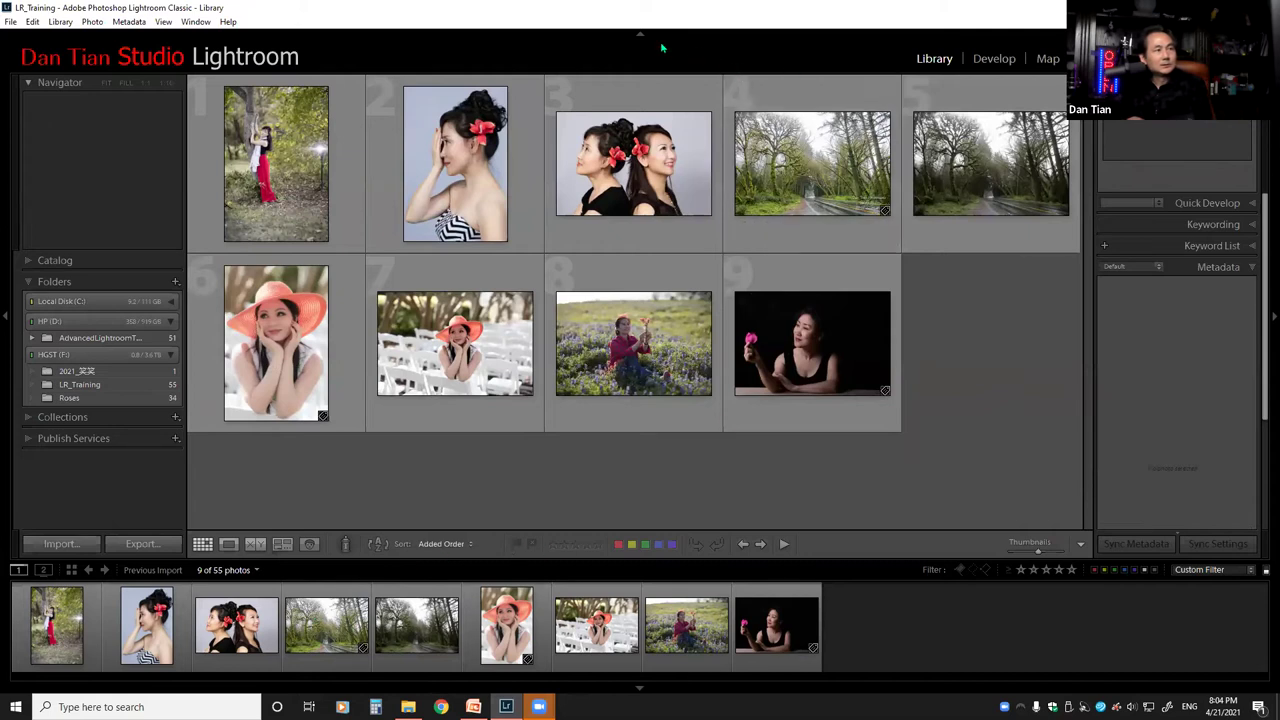
key(backslash)
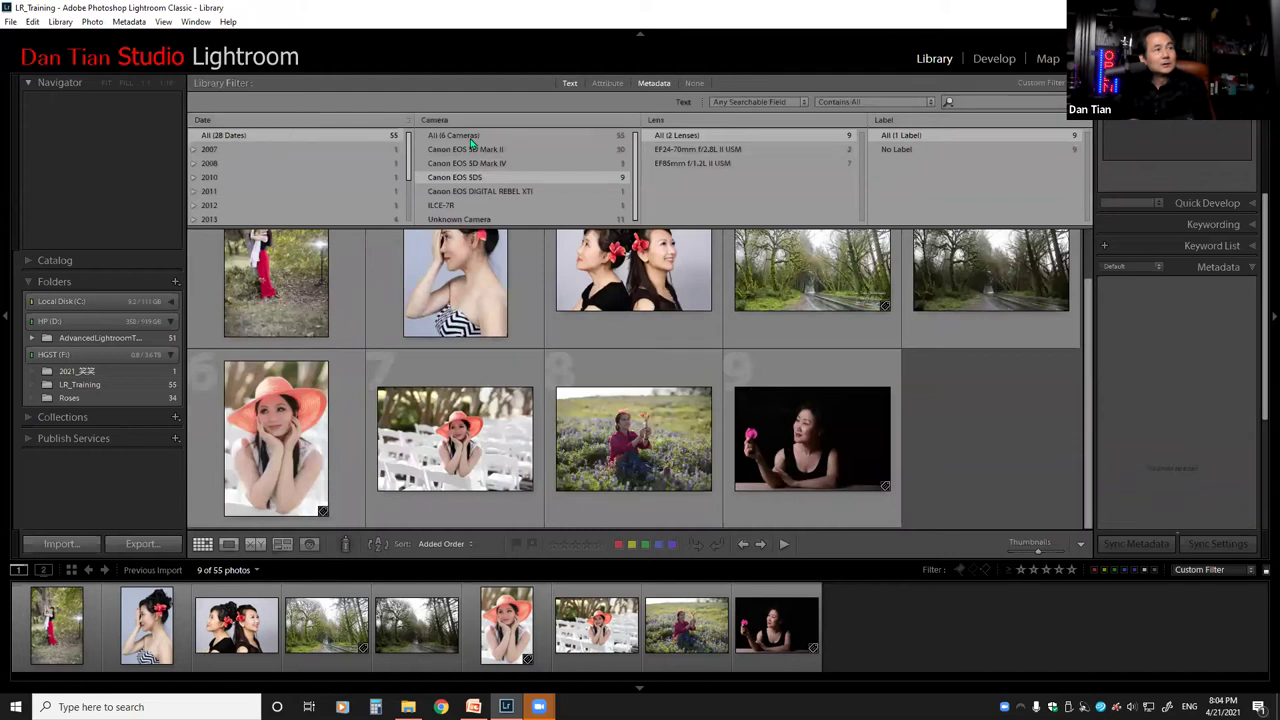
click(570, 84)
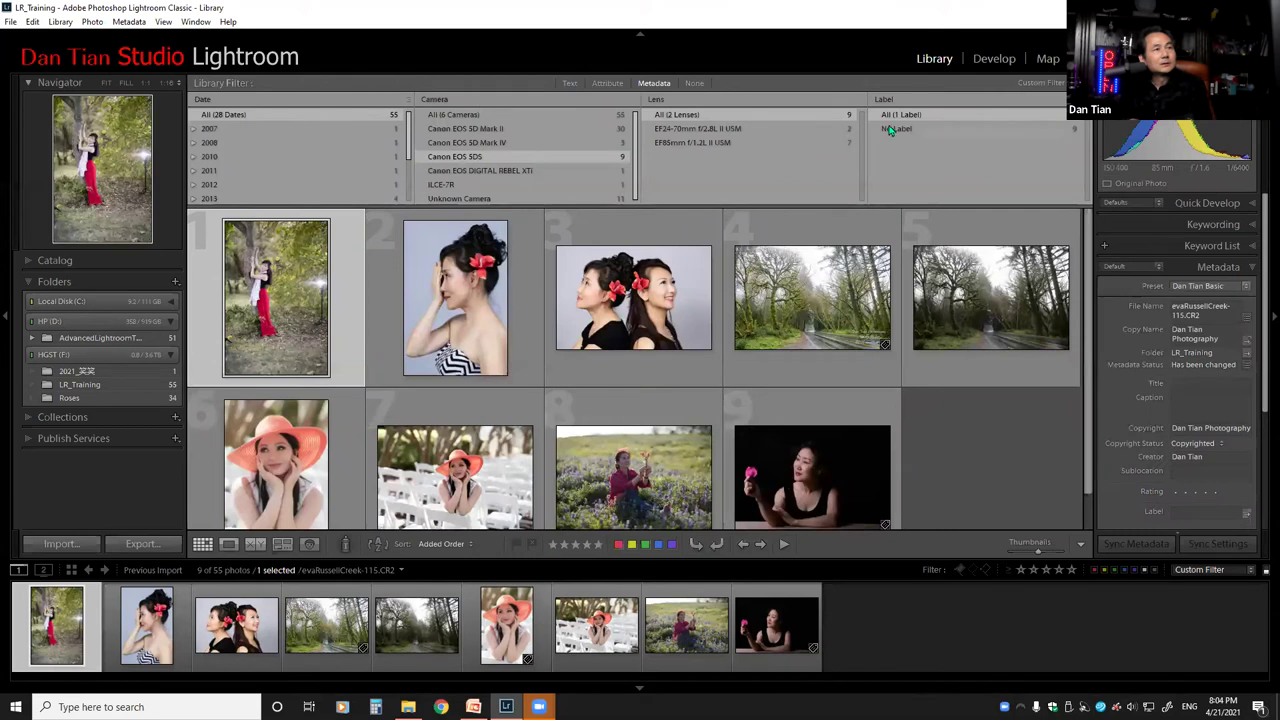
Set the Library Filter to None for all 55 photos and scroll grid and filmstrip to the top.
click(698, 84)
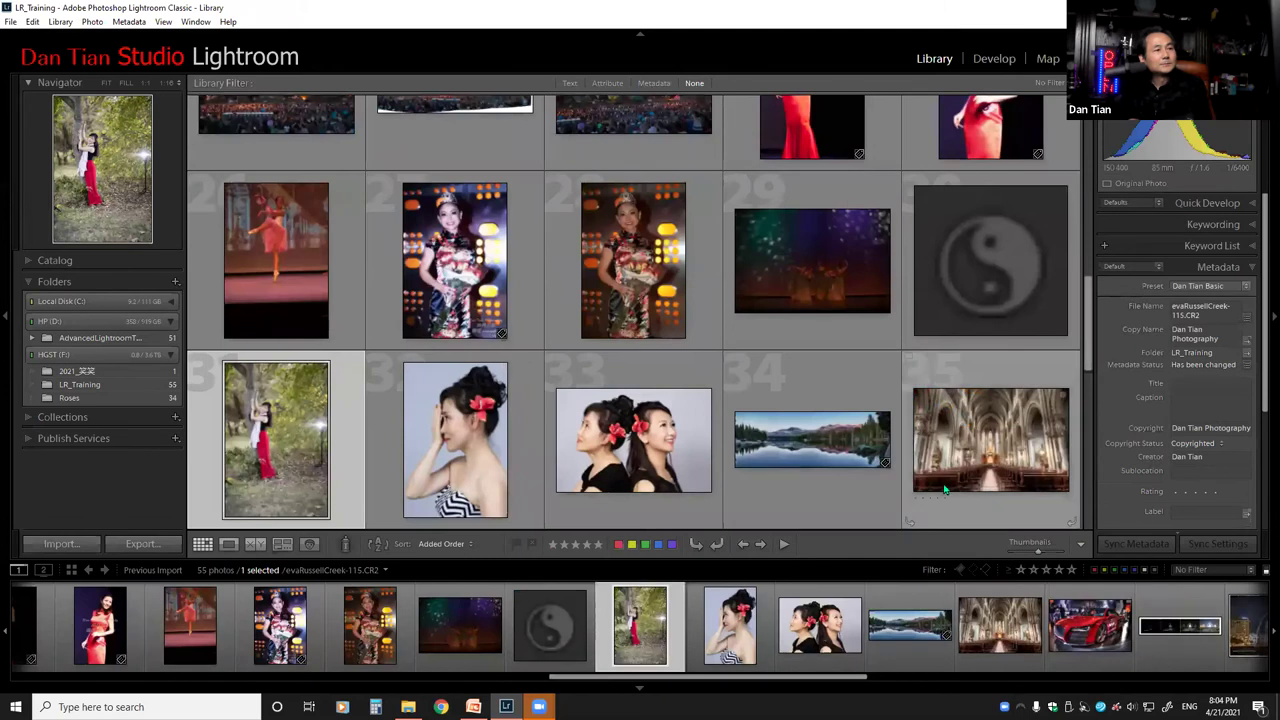
scroll(1060, 260, up, 3)
scroll(1066, 145, up, 3)
scroll(1040, 160, up, 2)
scroll(1020, 172, up, 3)
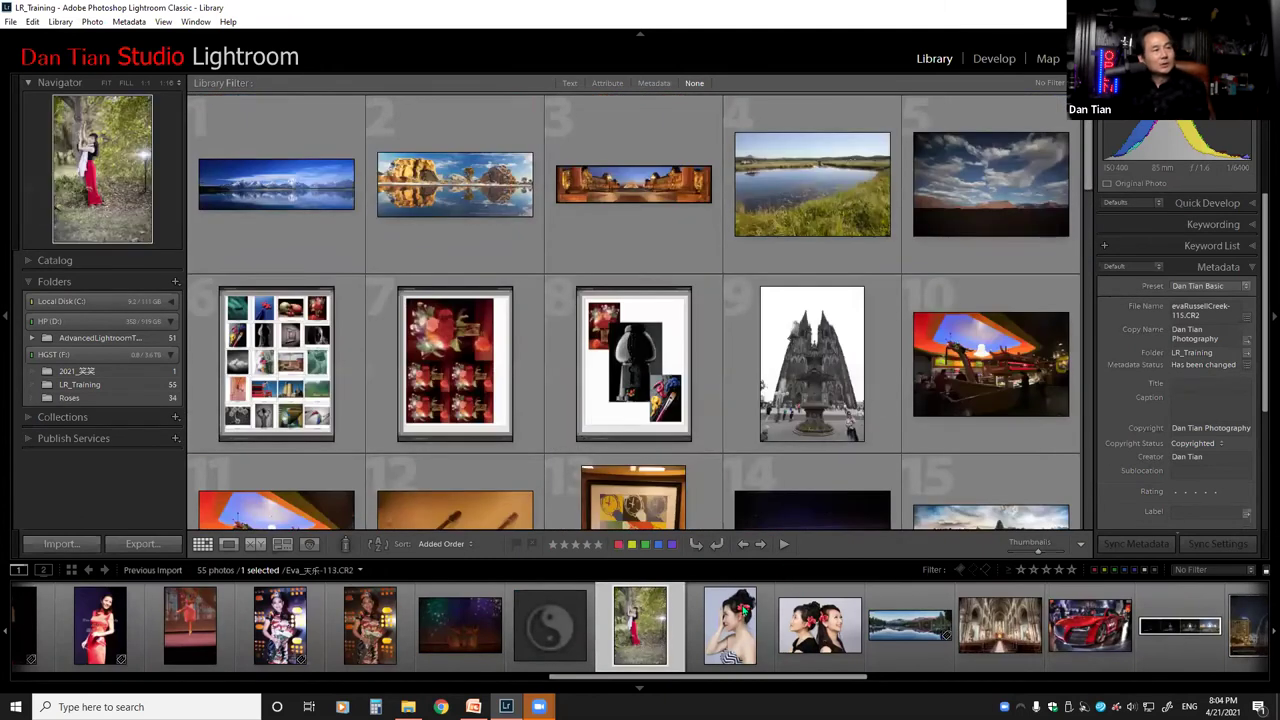
drag(619, 679, 504, 679)
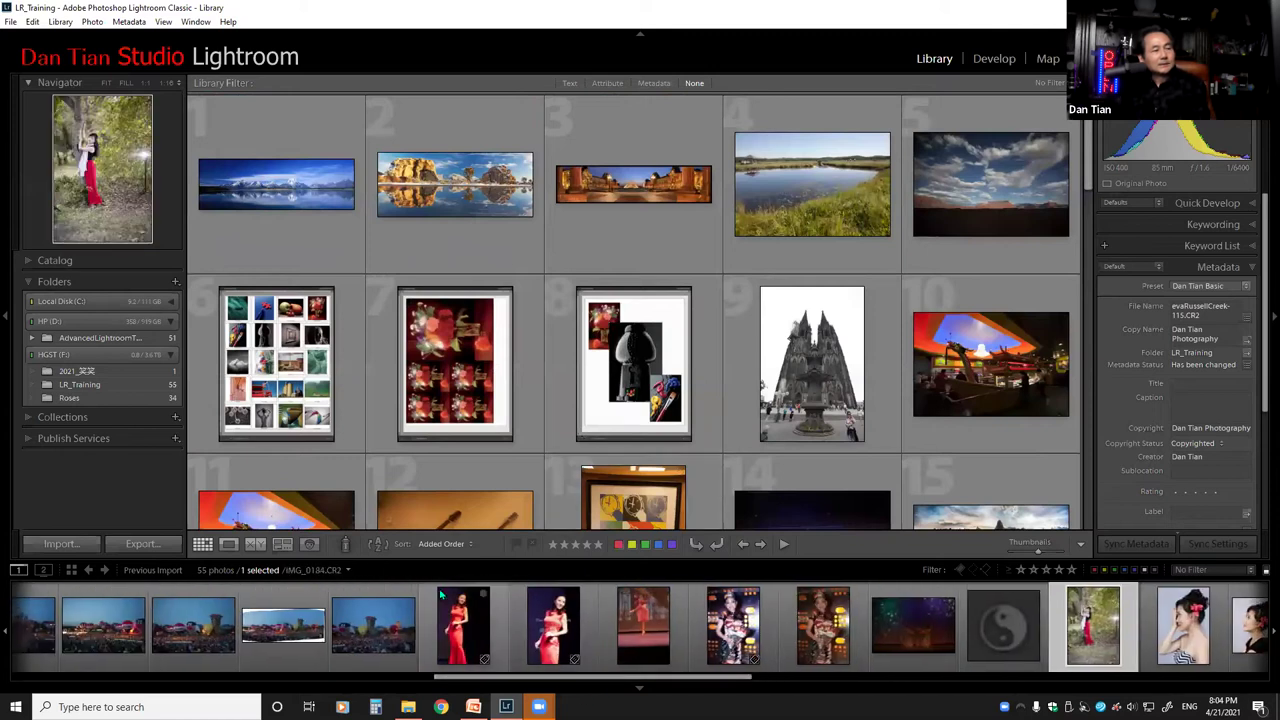
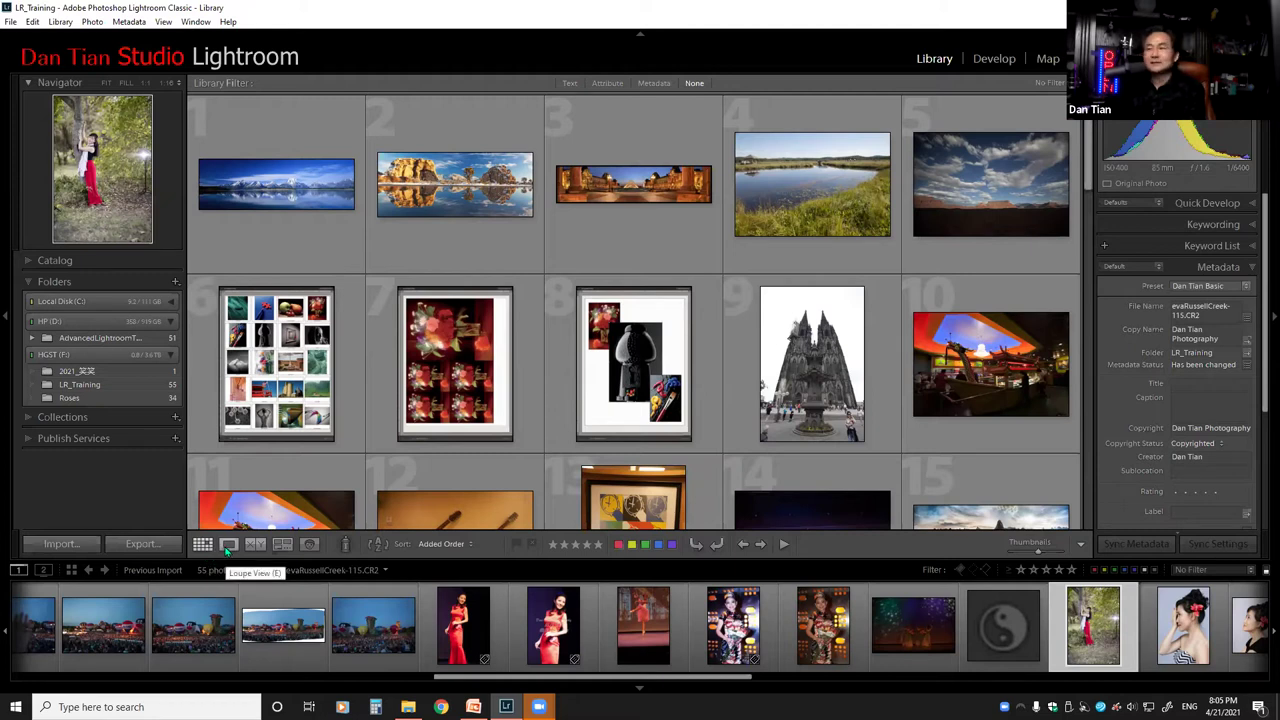
Select the studio portrait with the red flower in Loupe, then settle back in Grid view.
click(229, 545)
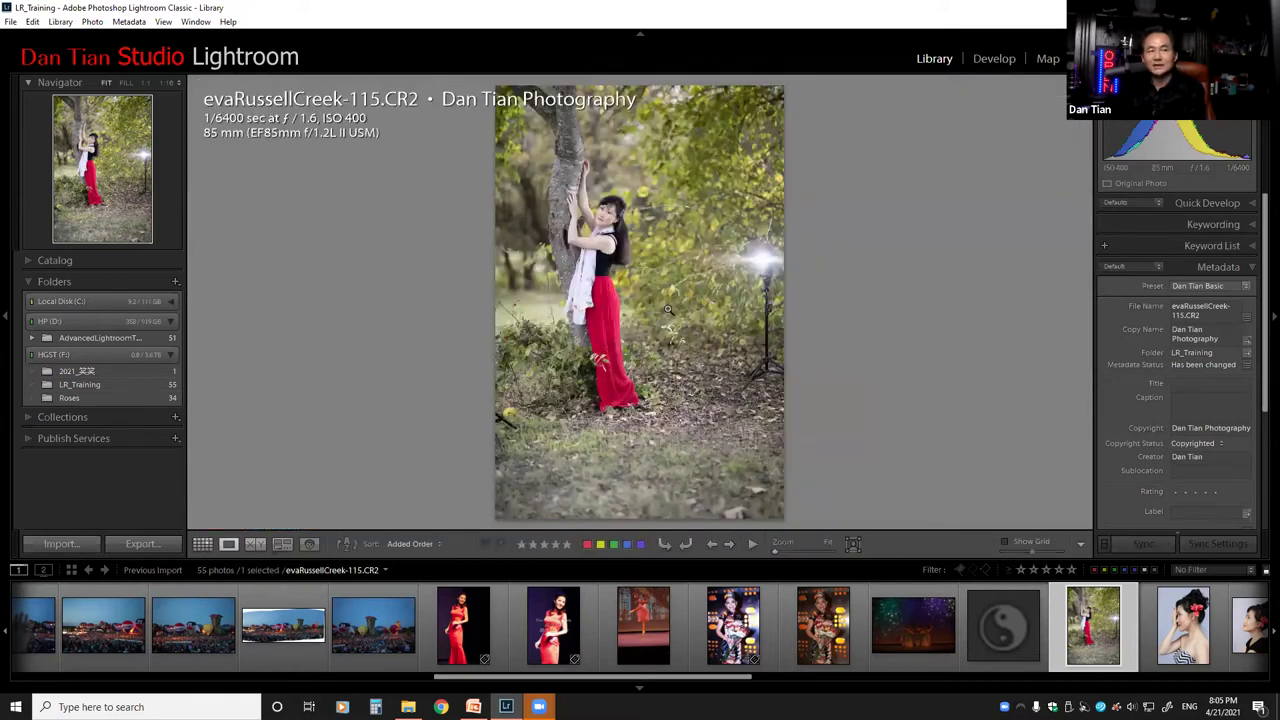
click(1189, 630)
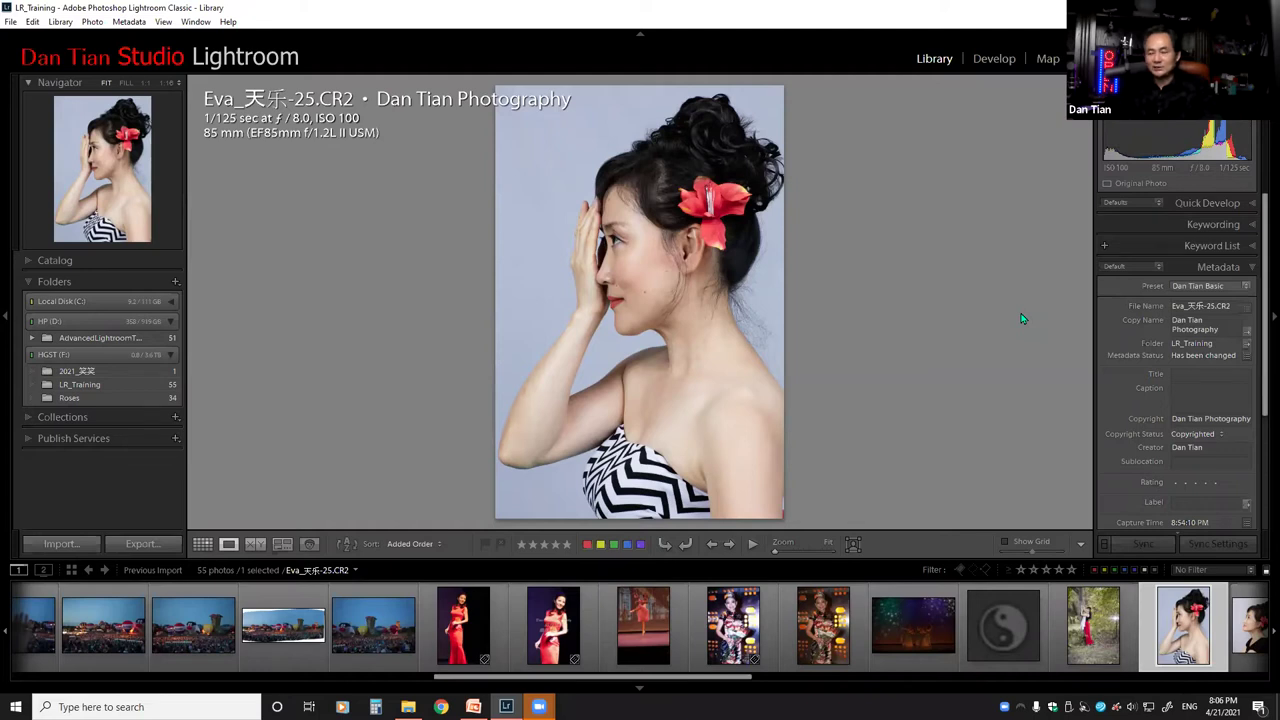
key(g)
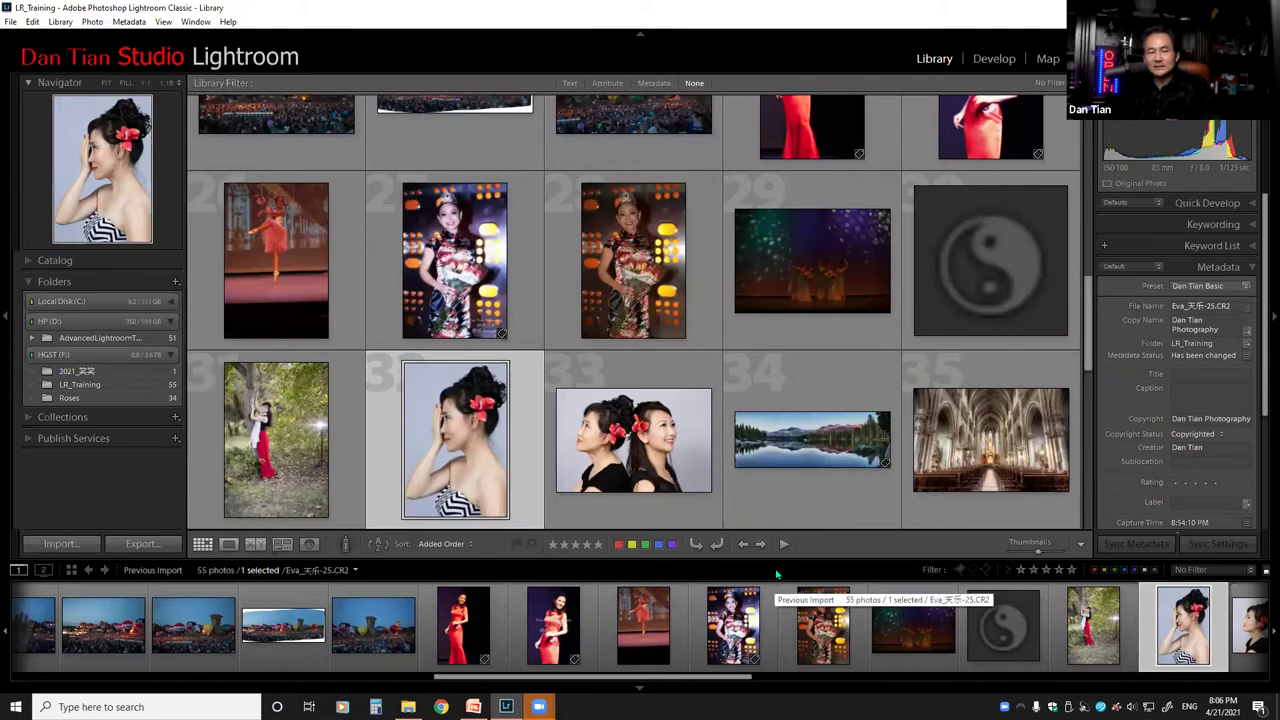
key(e)
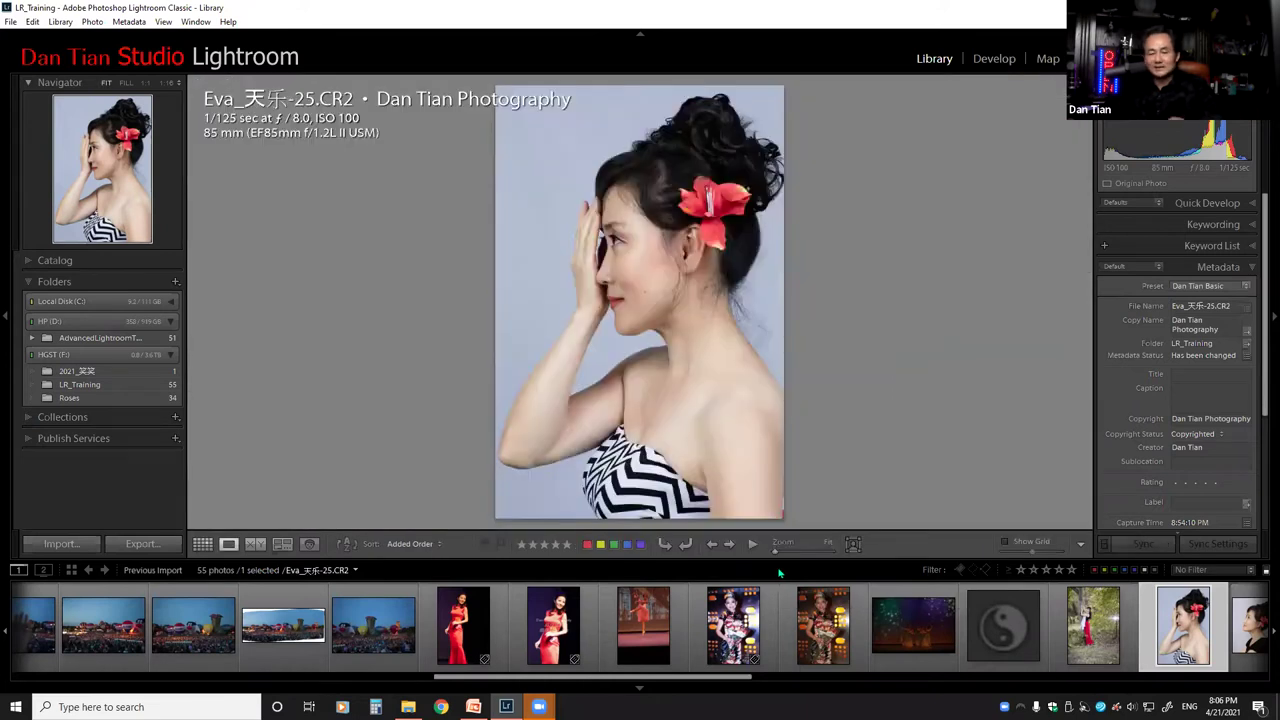
key(g)
key(e)
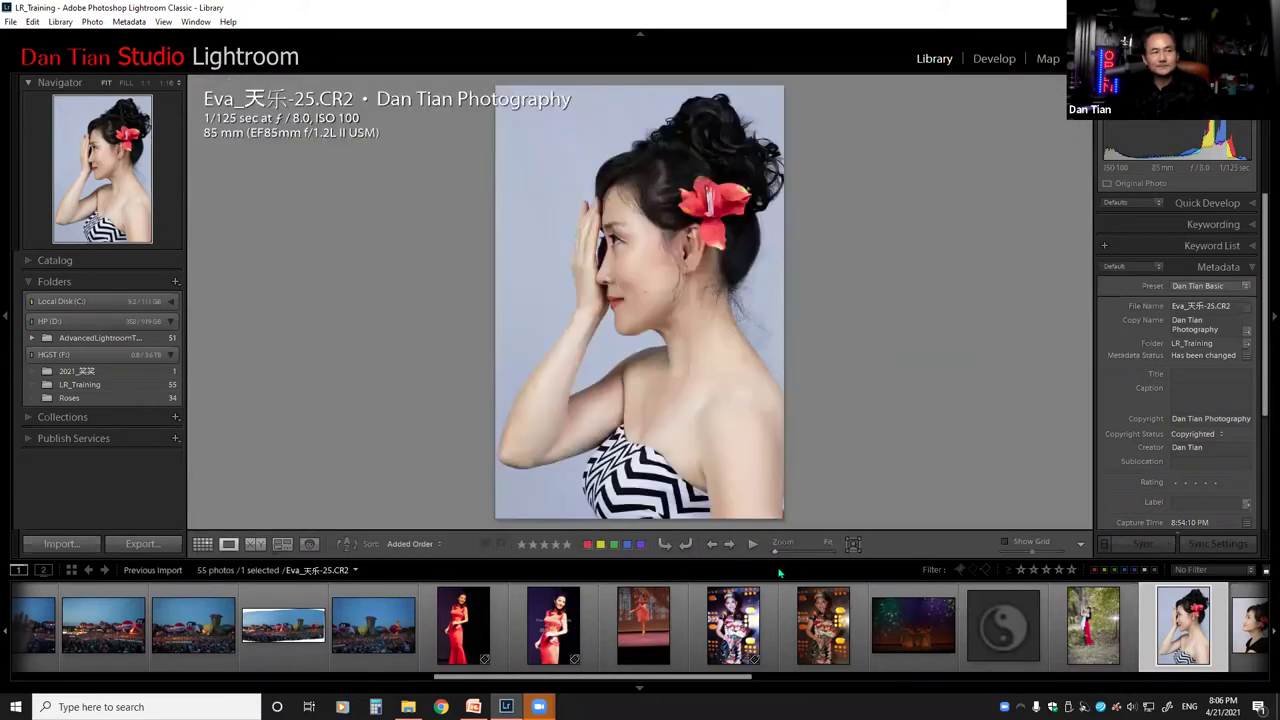
key(g)
key(e)
key(g)
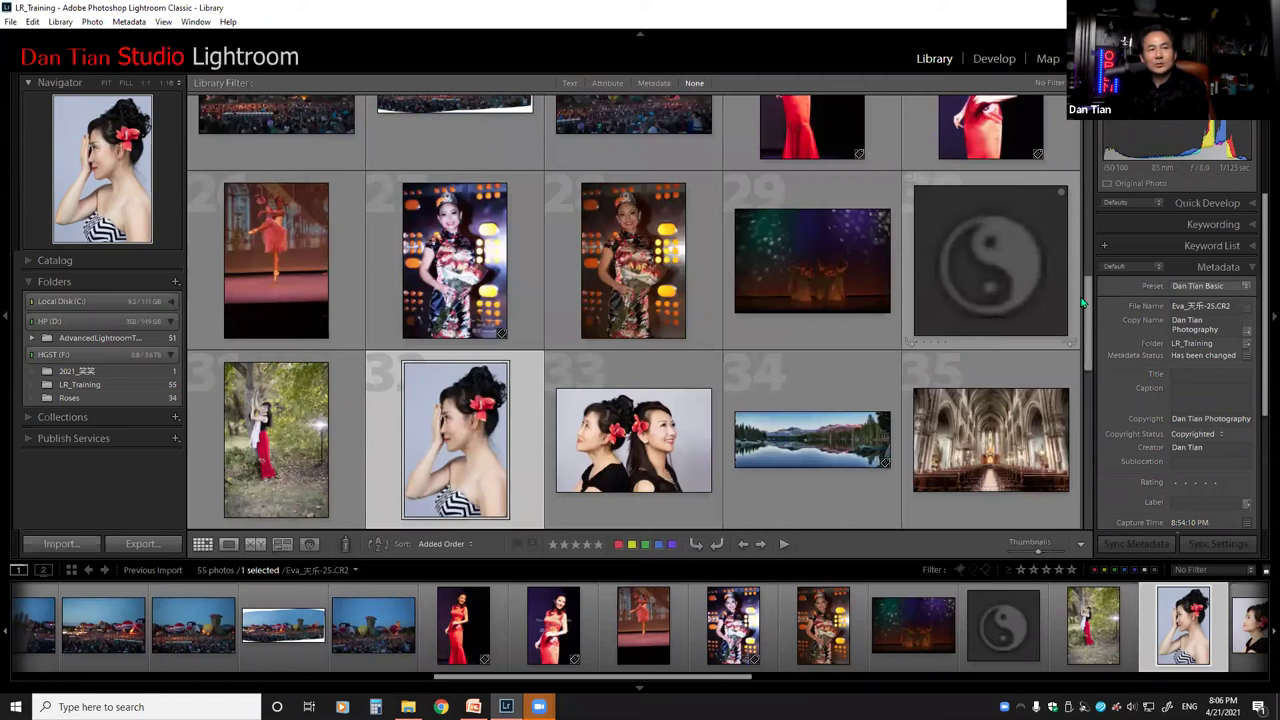
Drag the Thumbnails slider left until all 55 photos fit in the grid.
mouse_move(1088, 310)
mouse_down()
mouse_move(1088, 160)
mouse_move(1088, 248)
mouse_up()
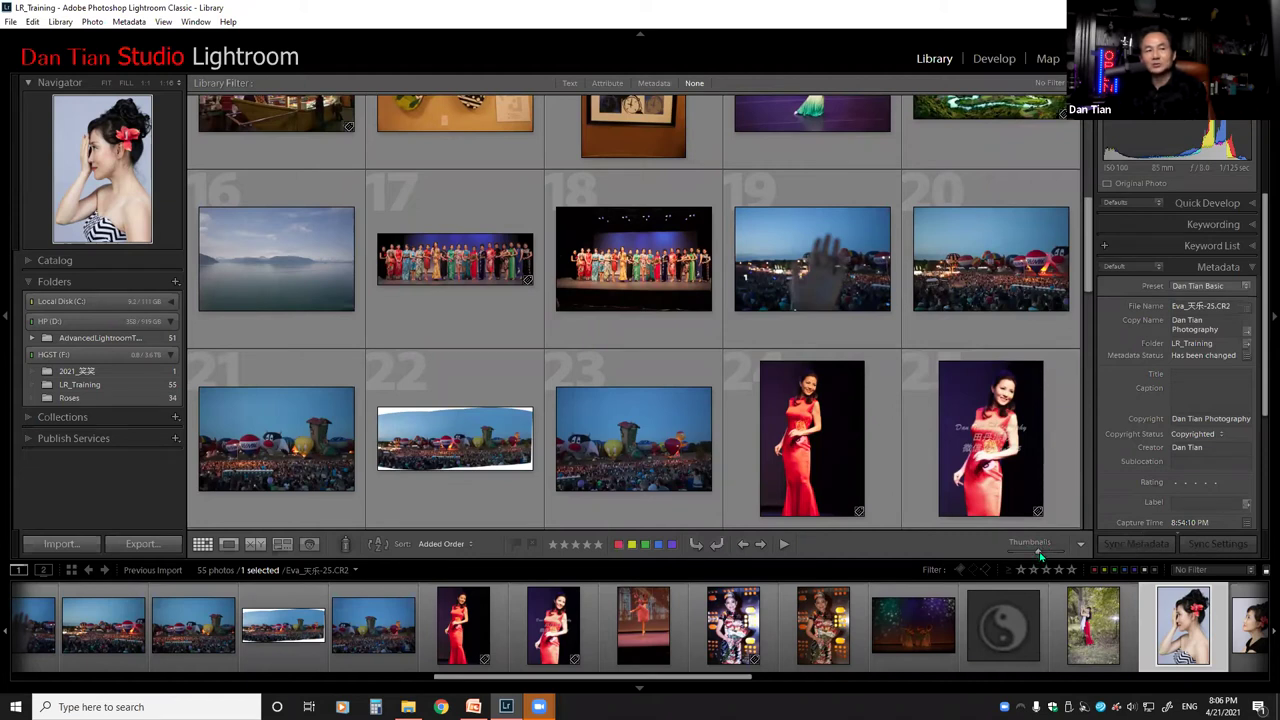
click(1038, 554)
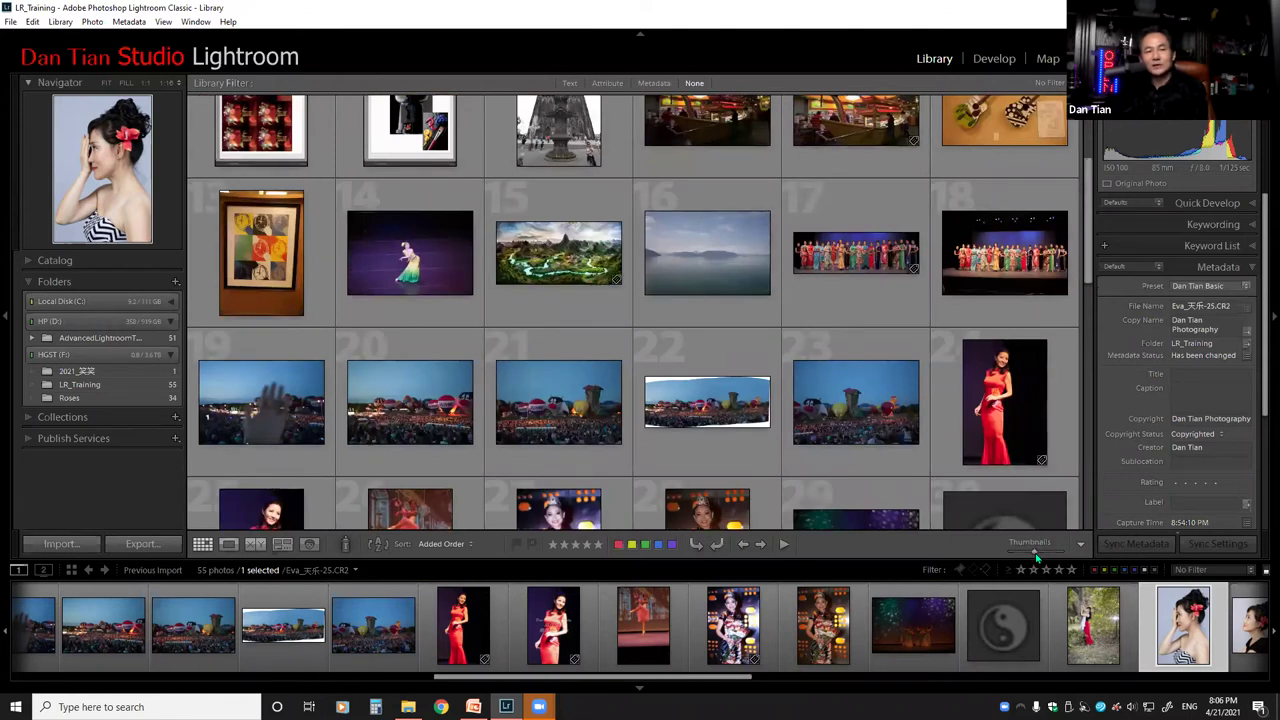
drag(1038, 556, 1021, 555)
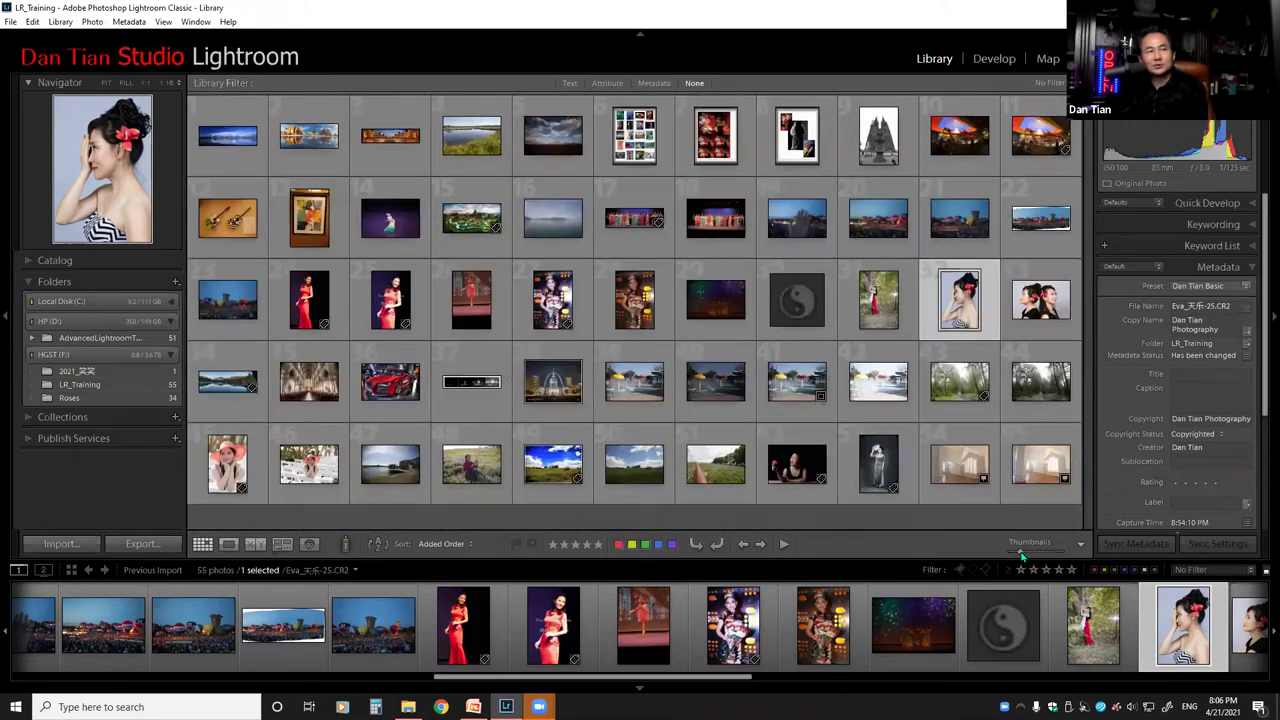
drag(1021, 556, 1017, 556)
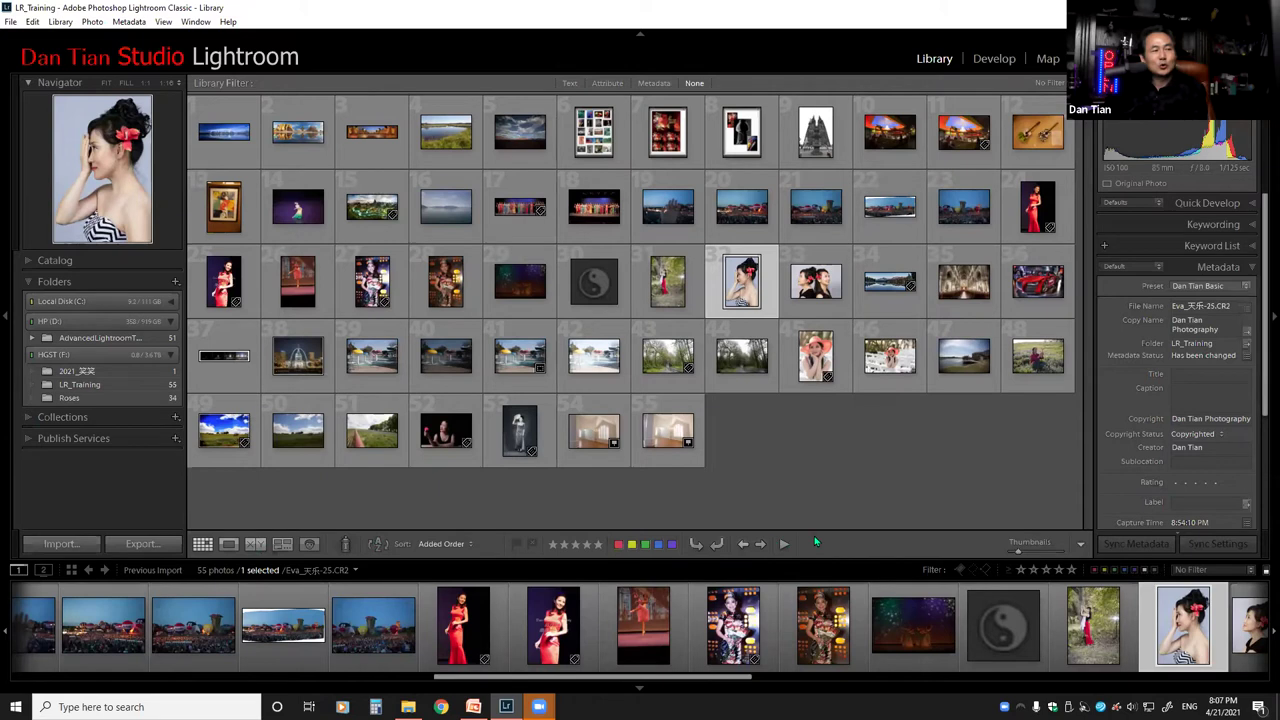
click(1082, 548)
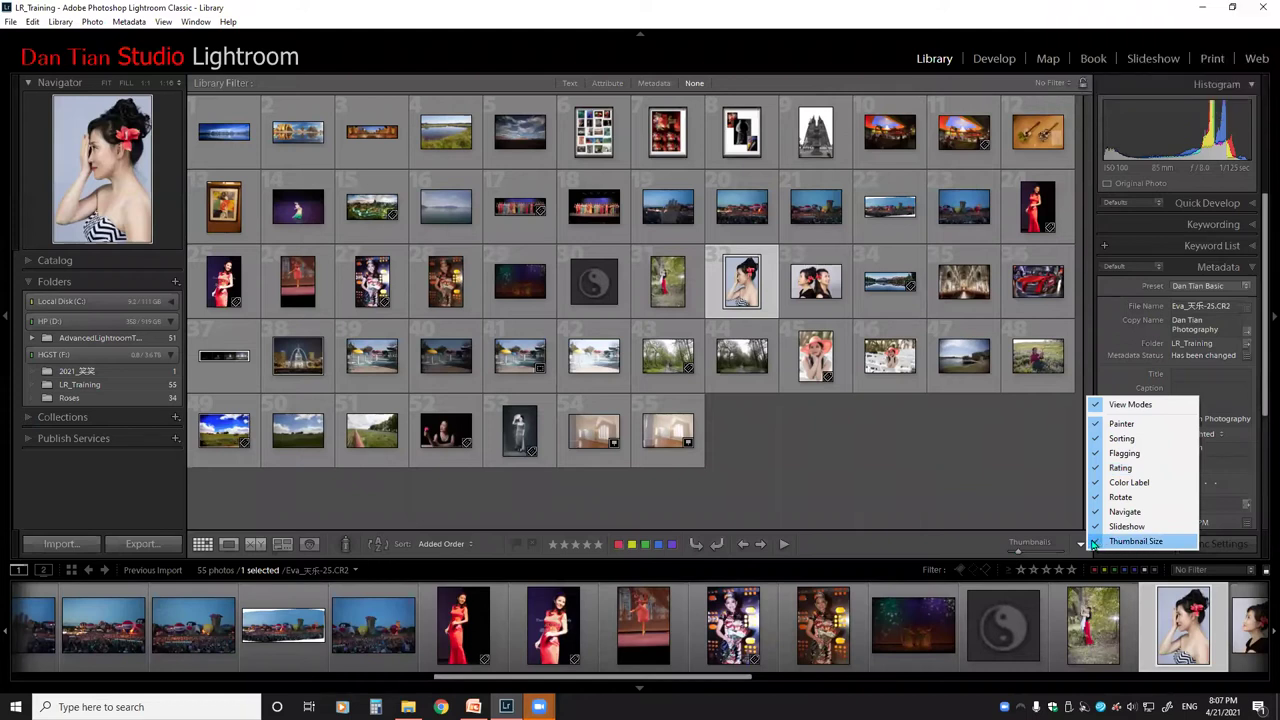
click(962, 538)
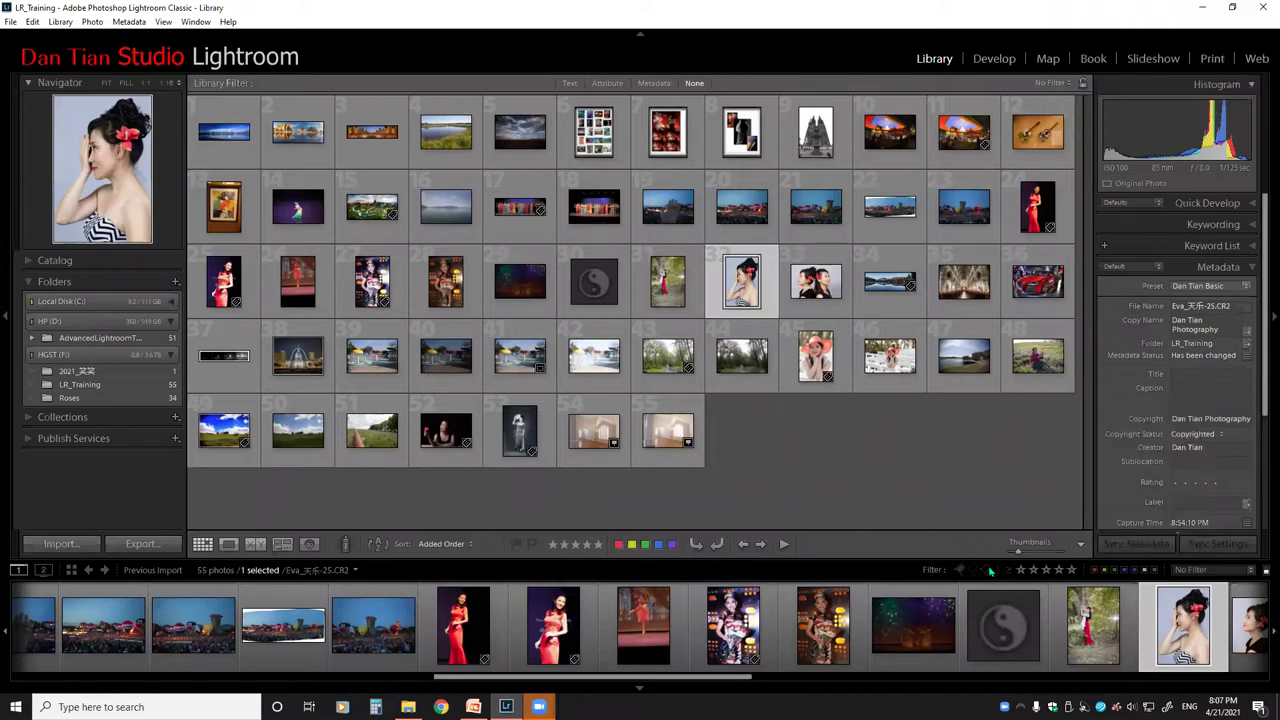
click(1080, 544)
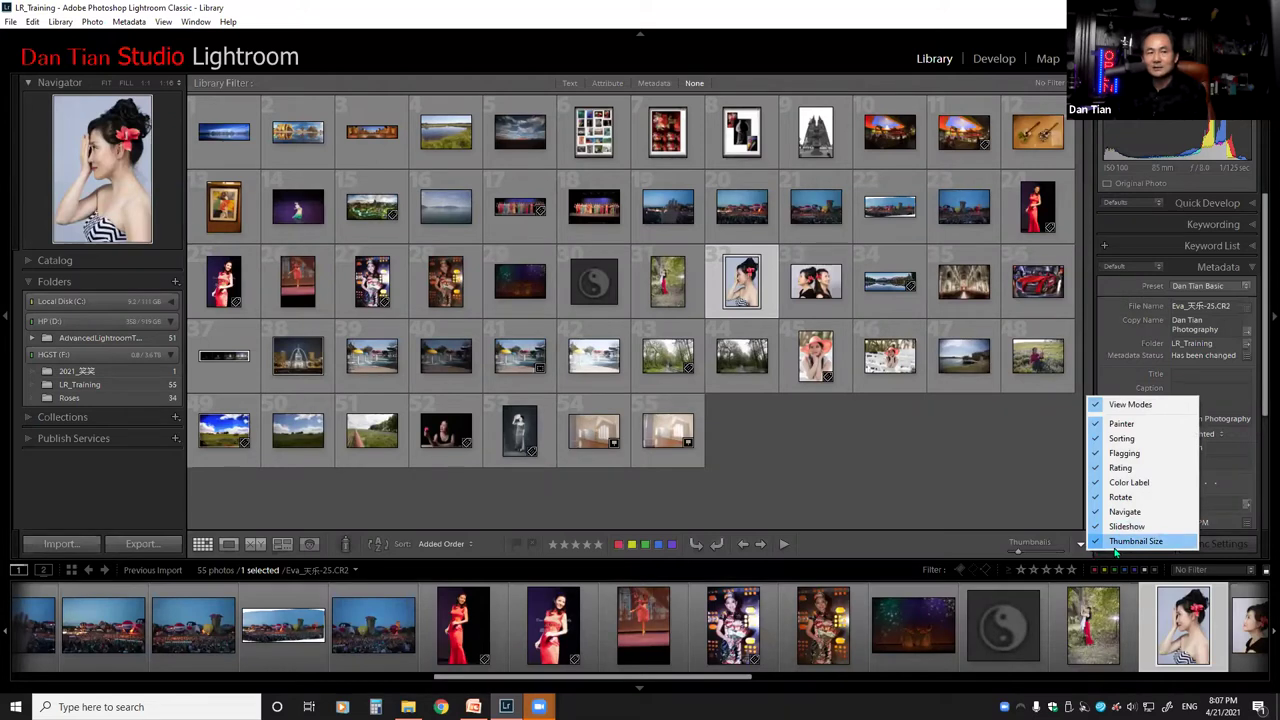
click(1012, 551)
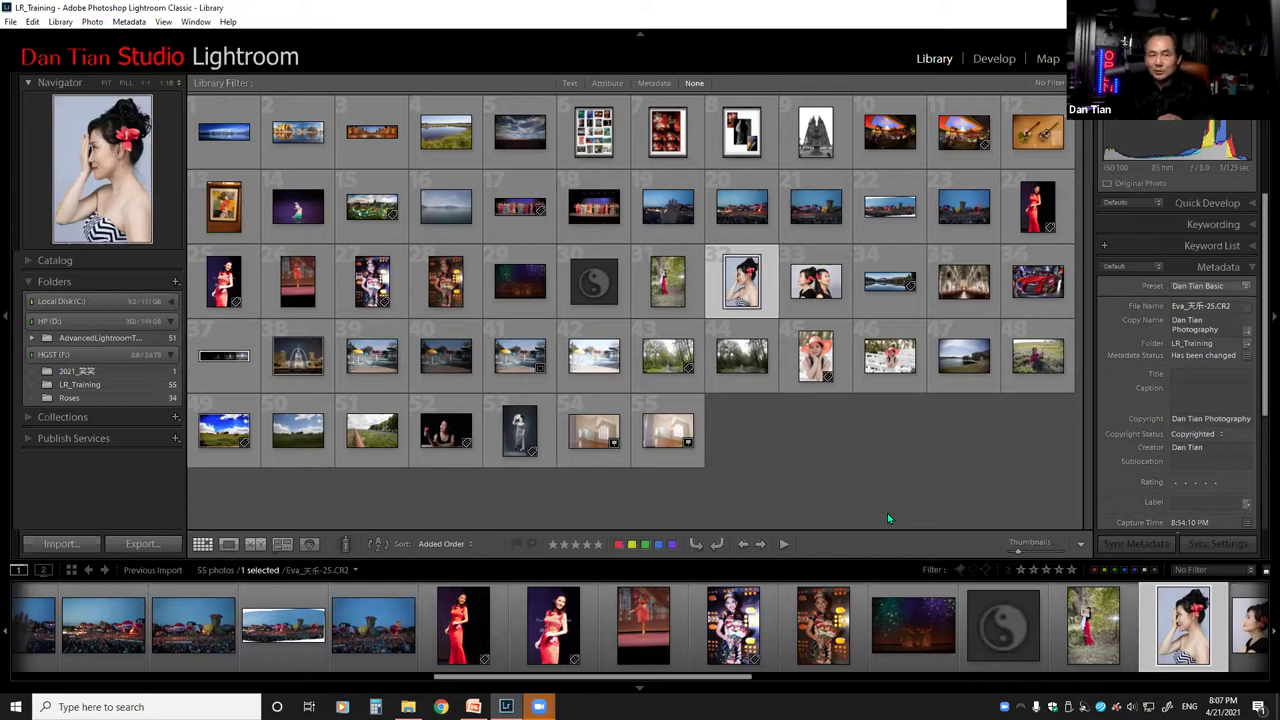
key(t)
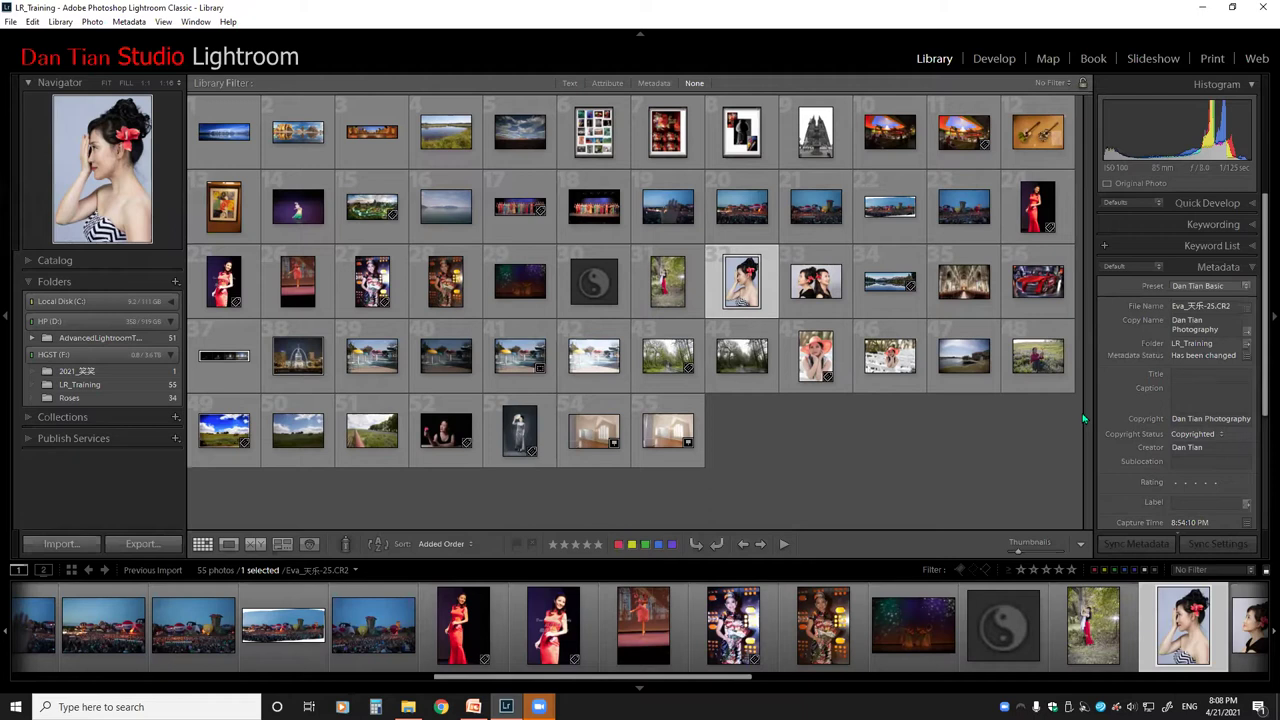
drag(1096, 413, 992, 441)
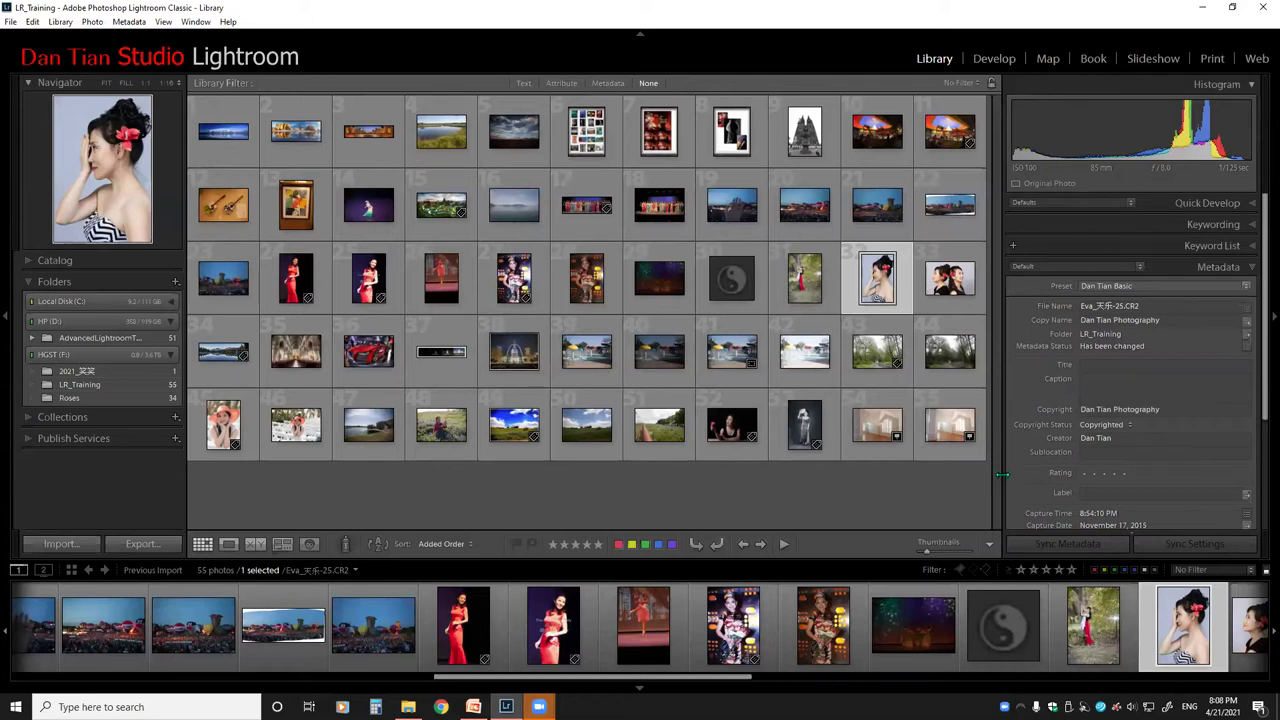
drag(1001, 475, 1118, 455)
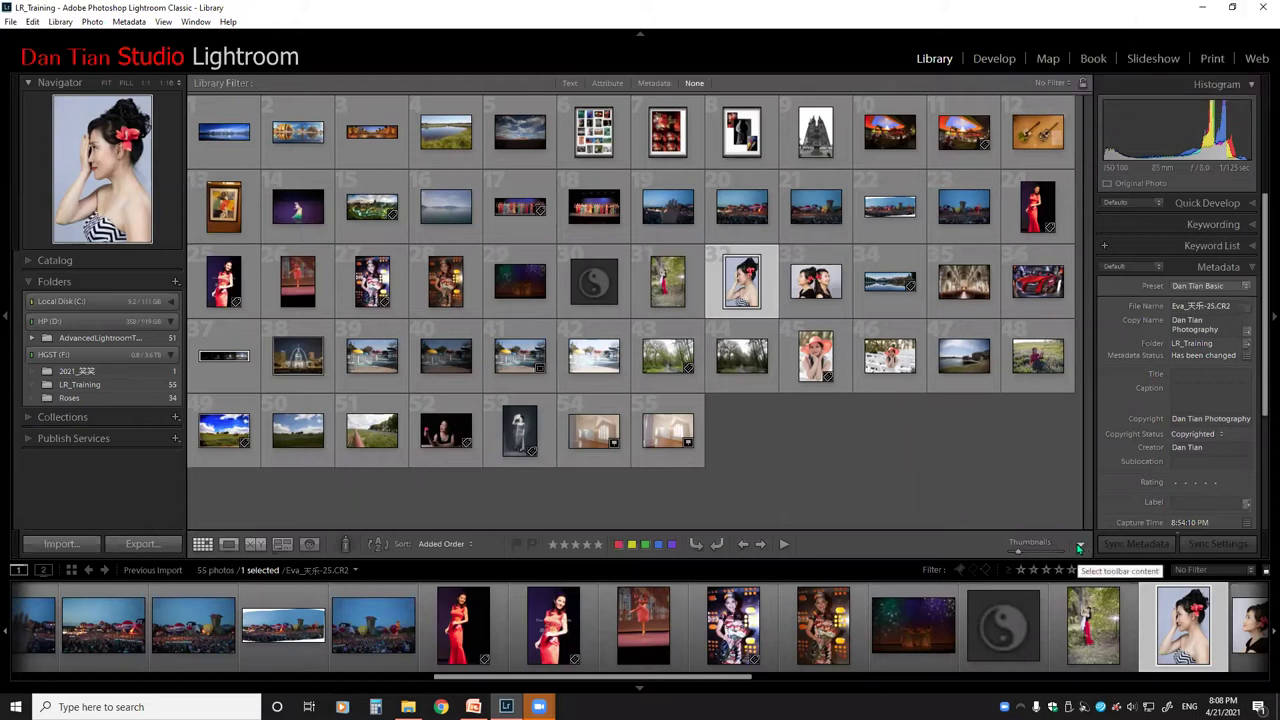
Remove the Painter and Sorting items from the grid toolbar.
click(1079, 547)
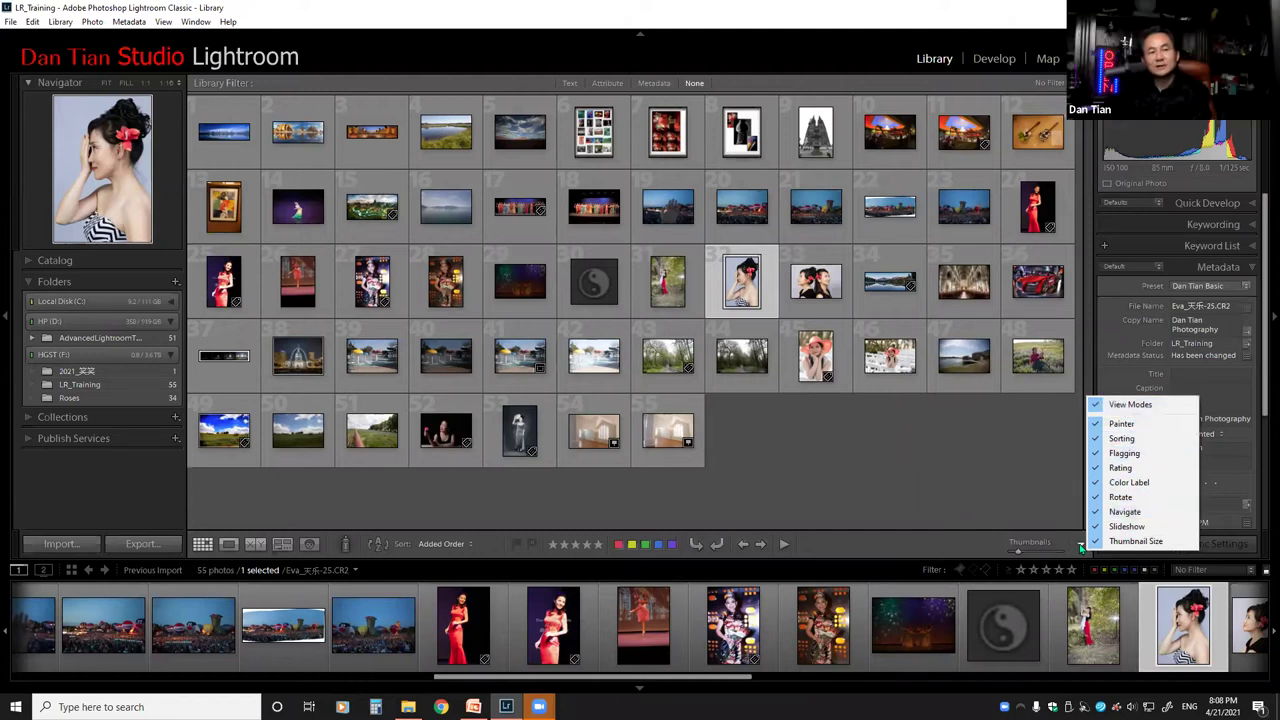
click(1099, 426)
click(1080, 543)
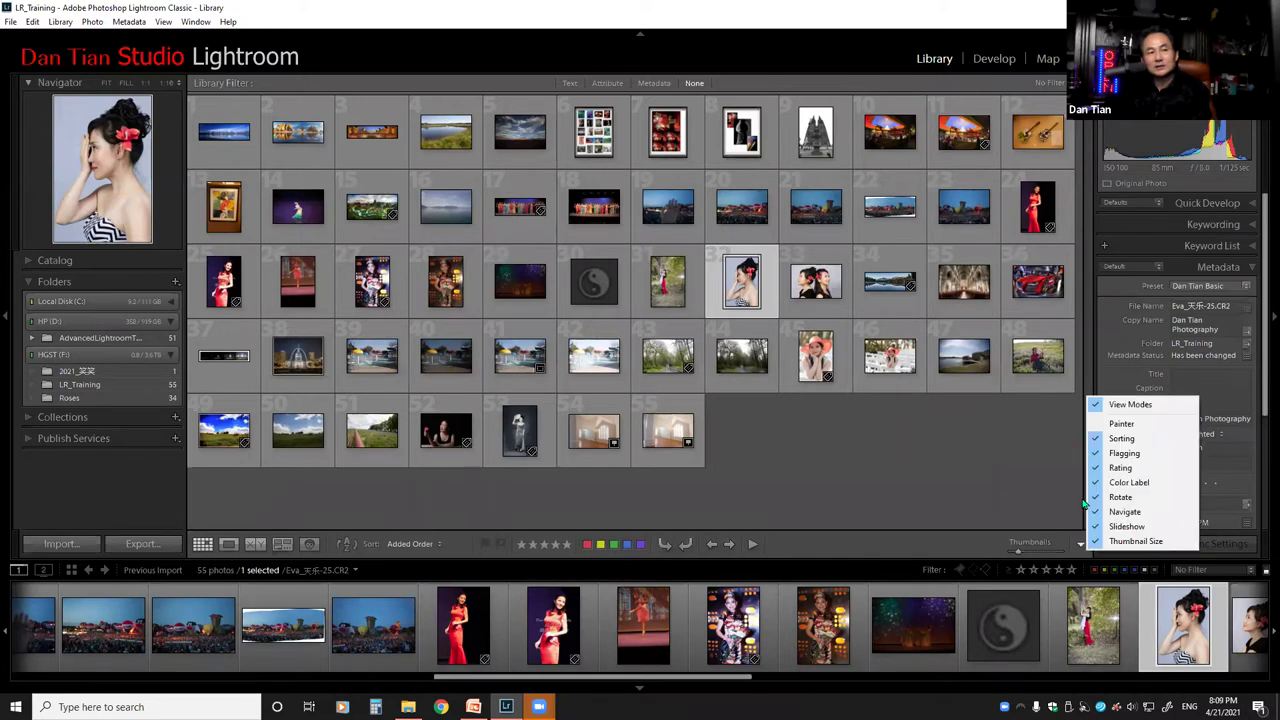
click(1099, 440)
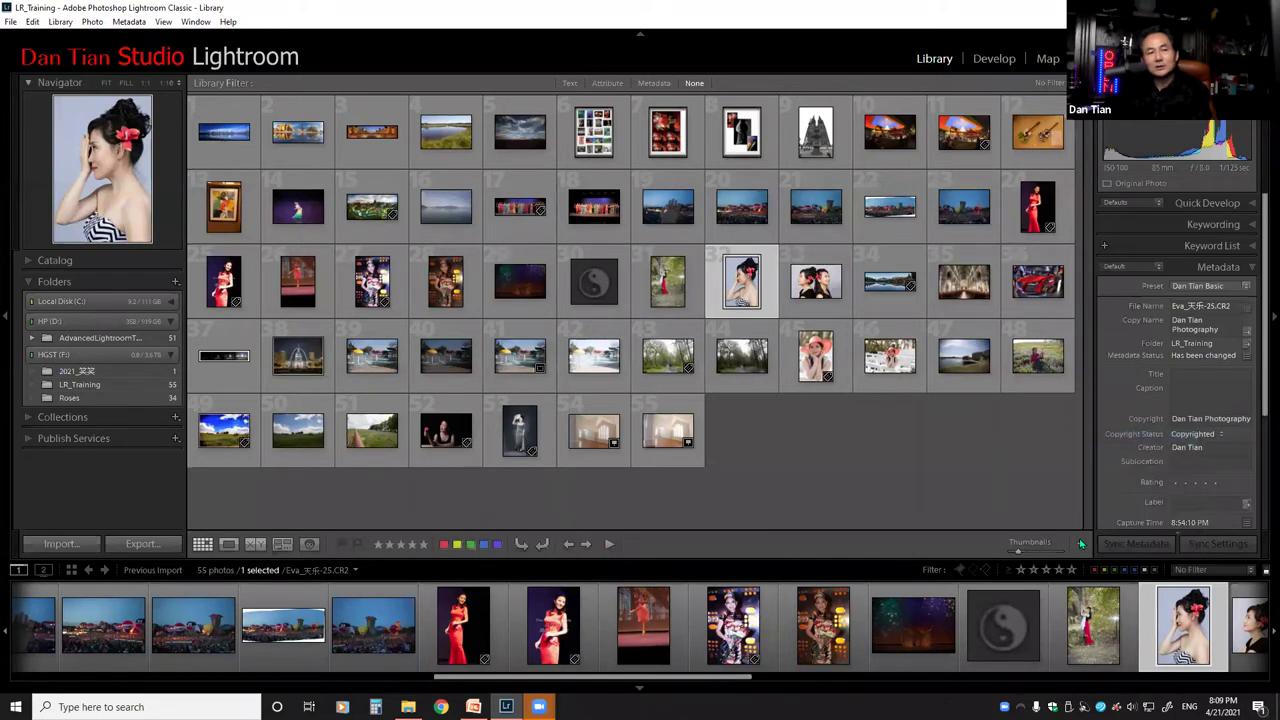
Restore Painter and Sorting to the toolbar and show the filmstrip's filter presets.
click(1080, 545)
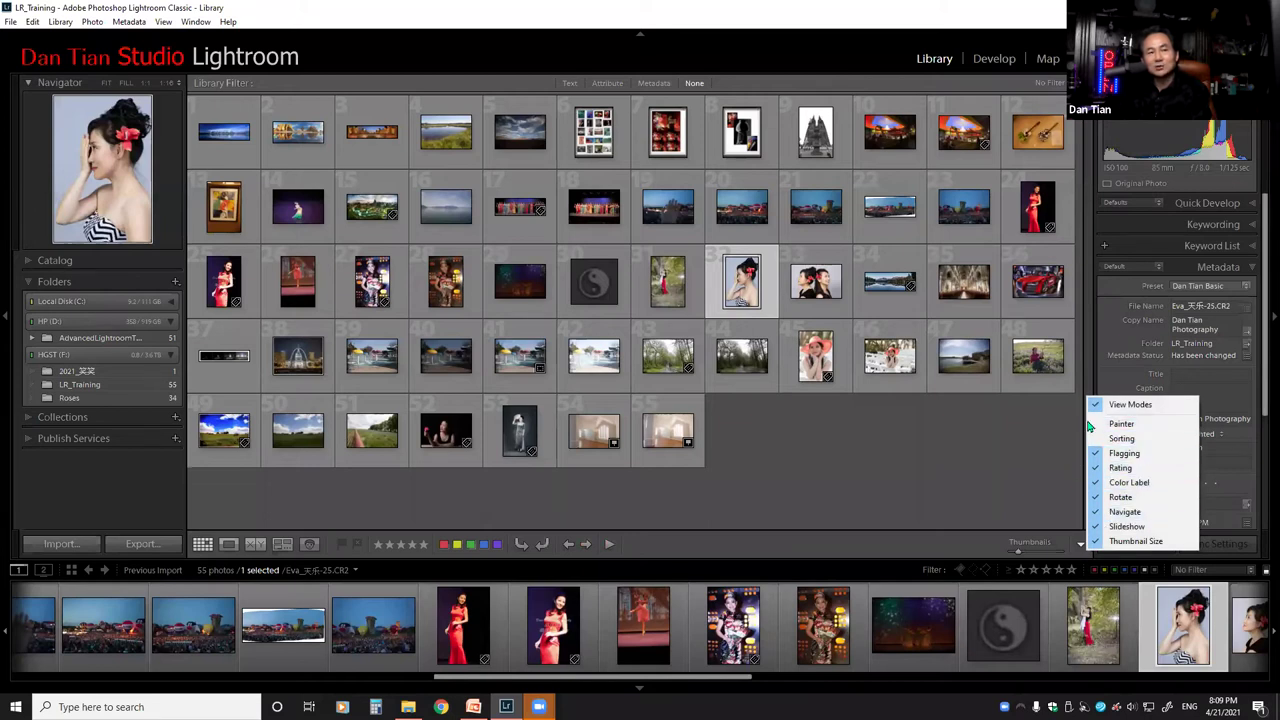
click(1095, 424)
click(1080, 545)
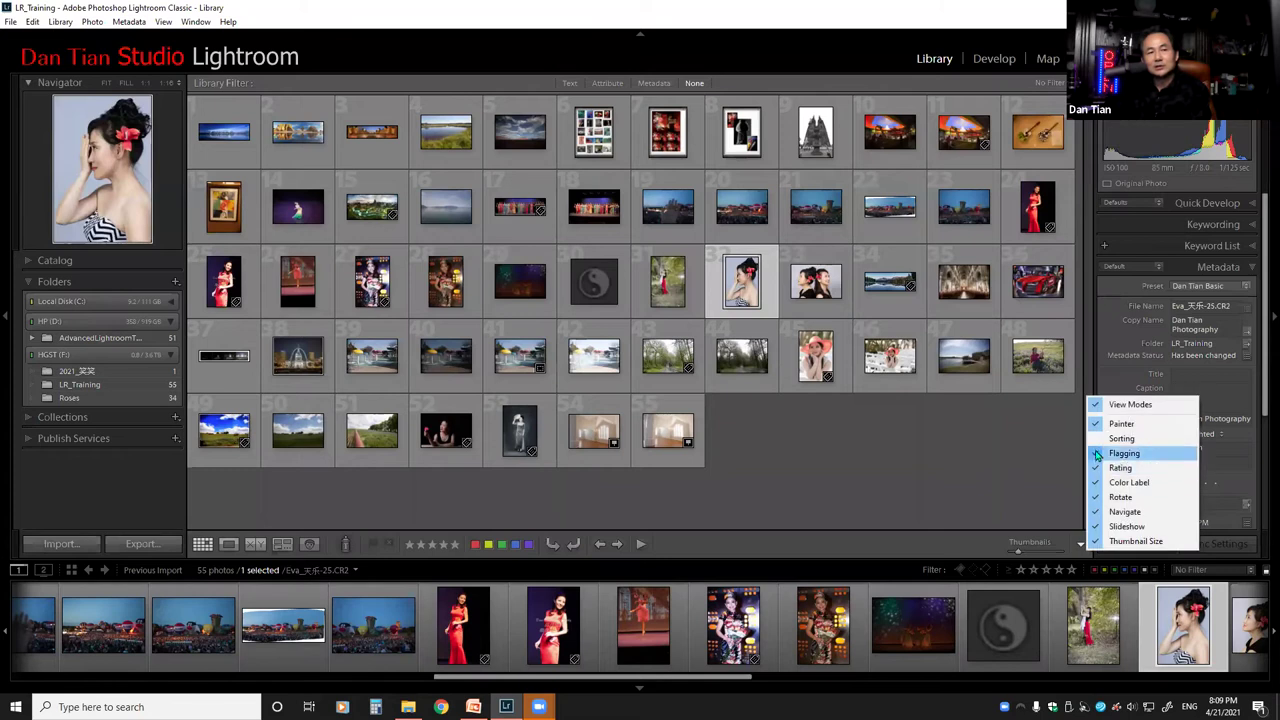
click(1099, 439)
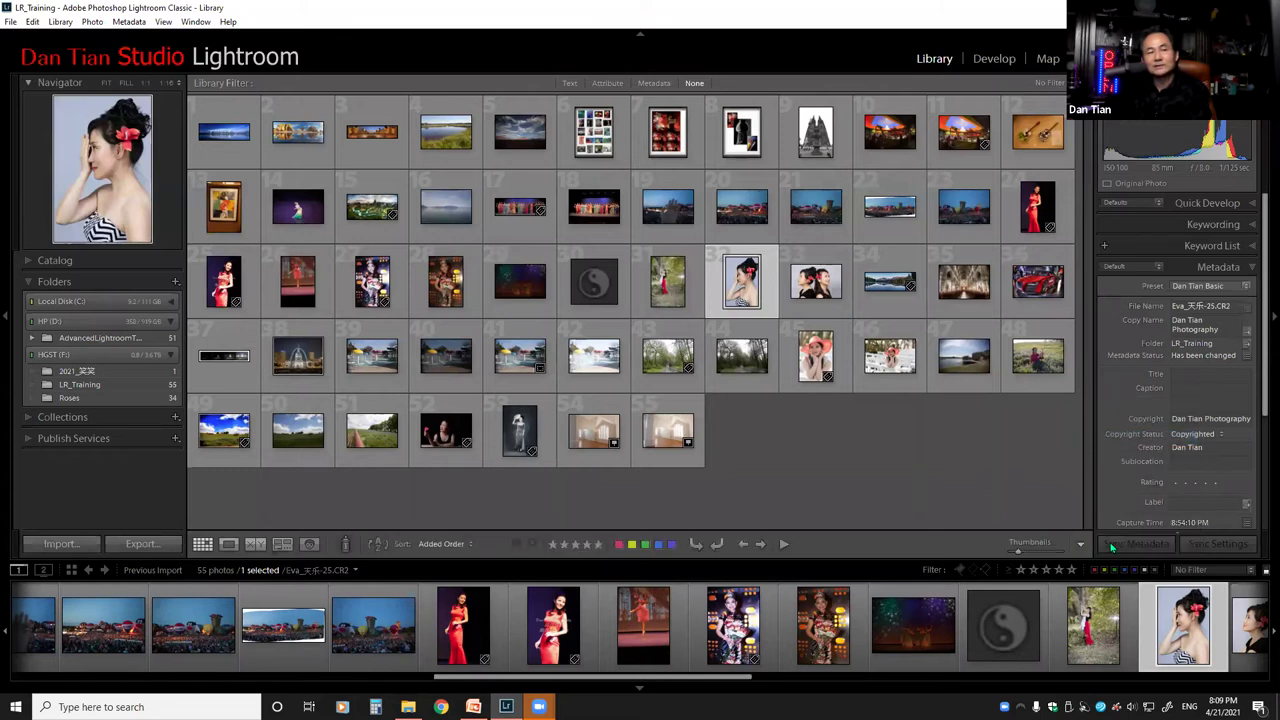
click(1250, 570)
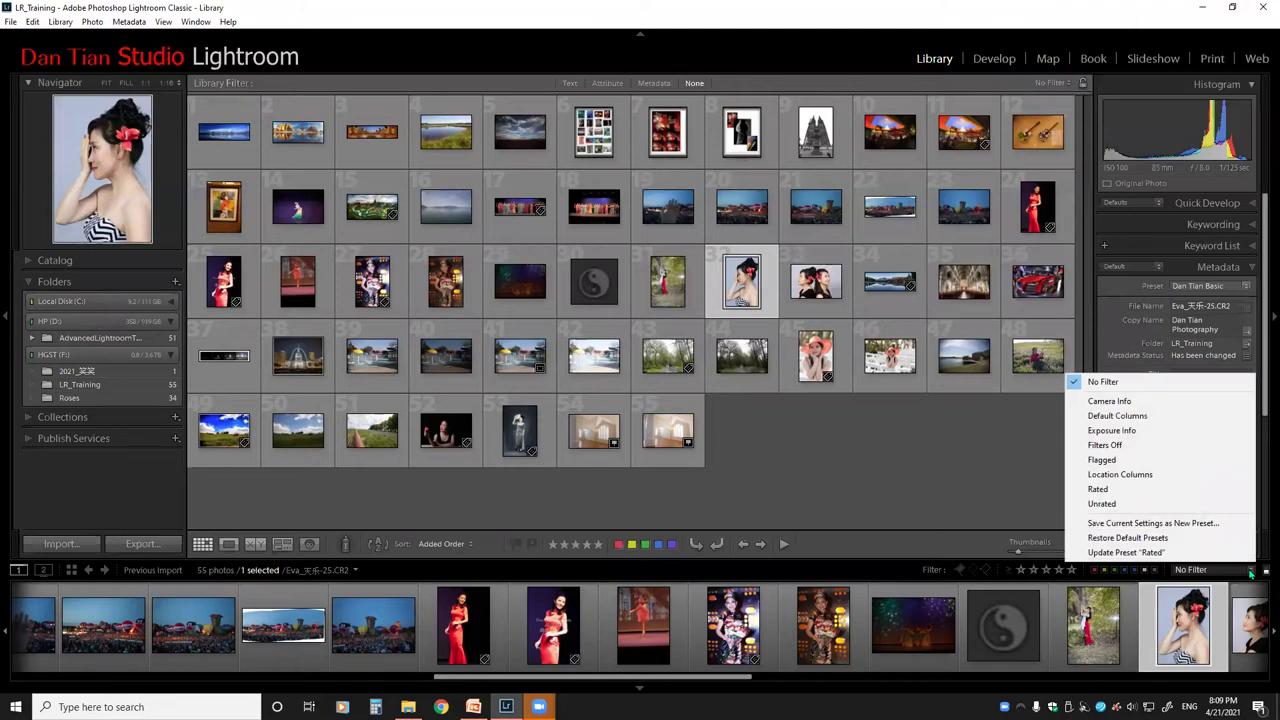
Deselect the photo, keeping No Filter, and drag the right panel edge left to widen it.
click(1032, 461)
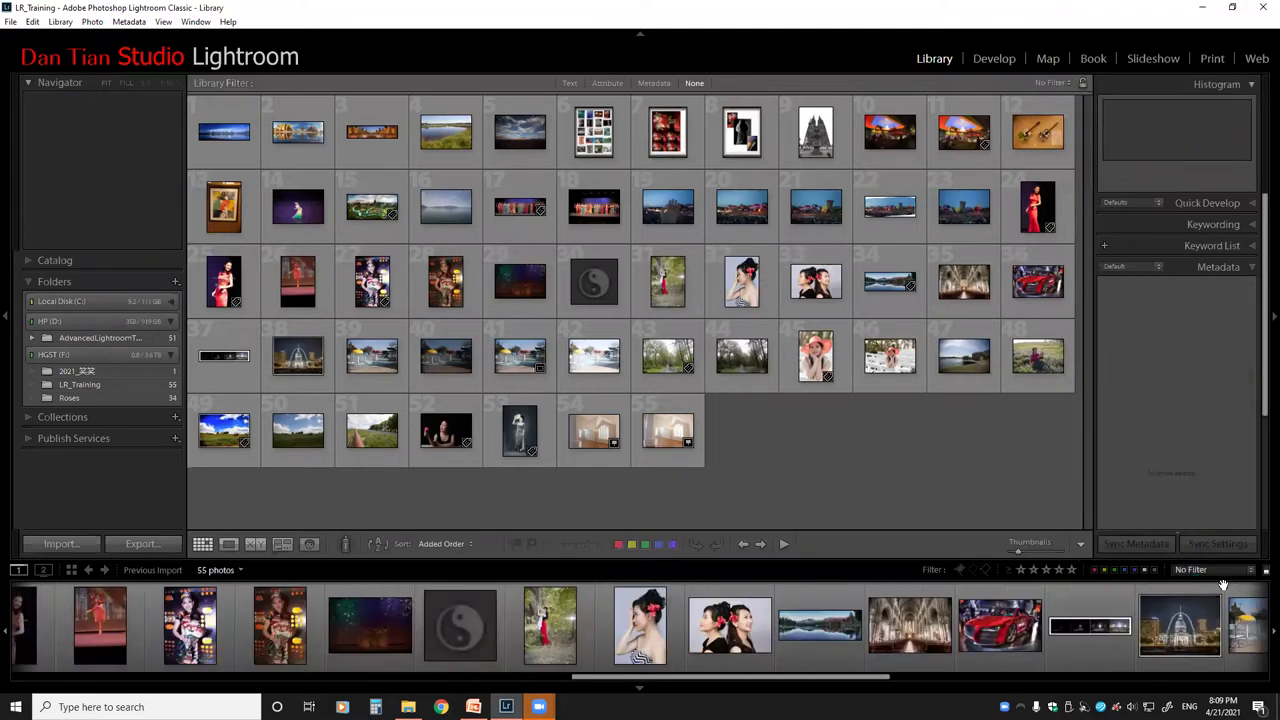
click(1082, 546)
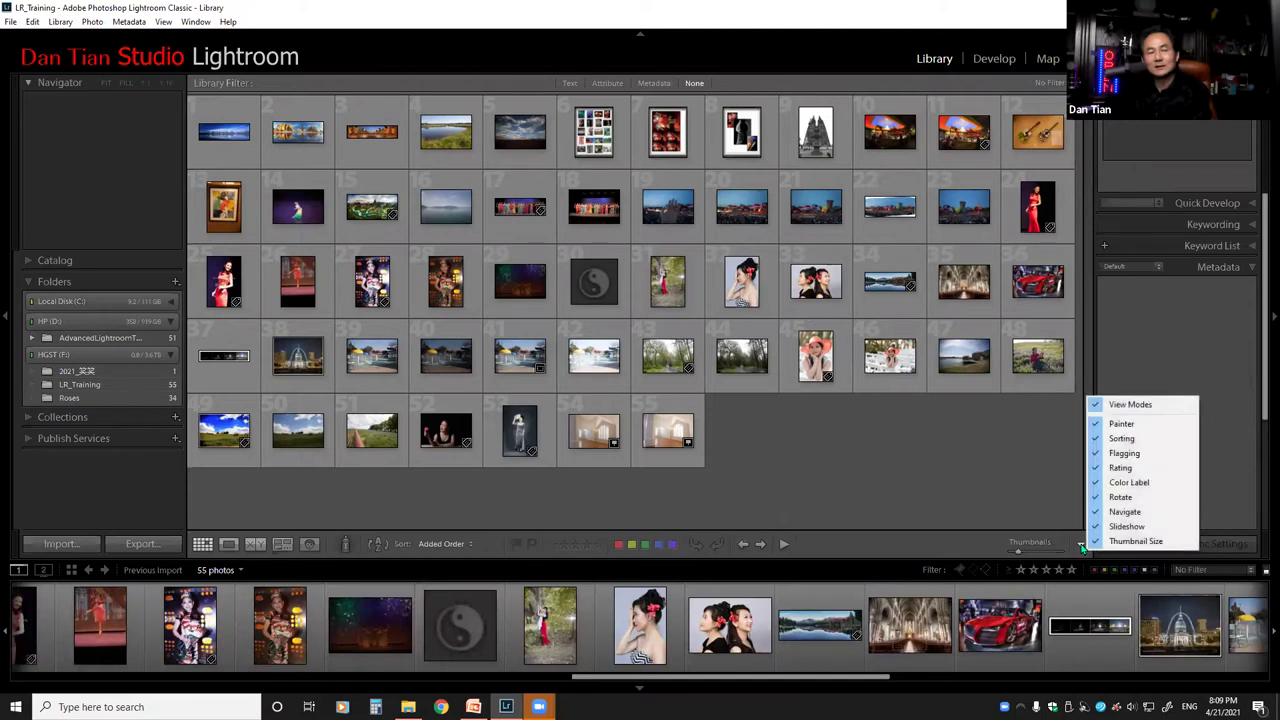
click(1034, 501)
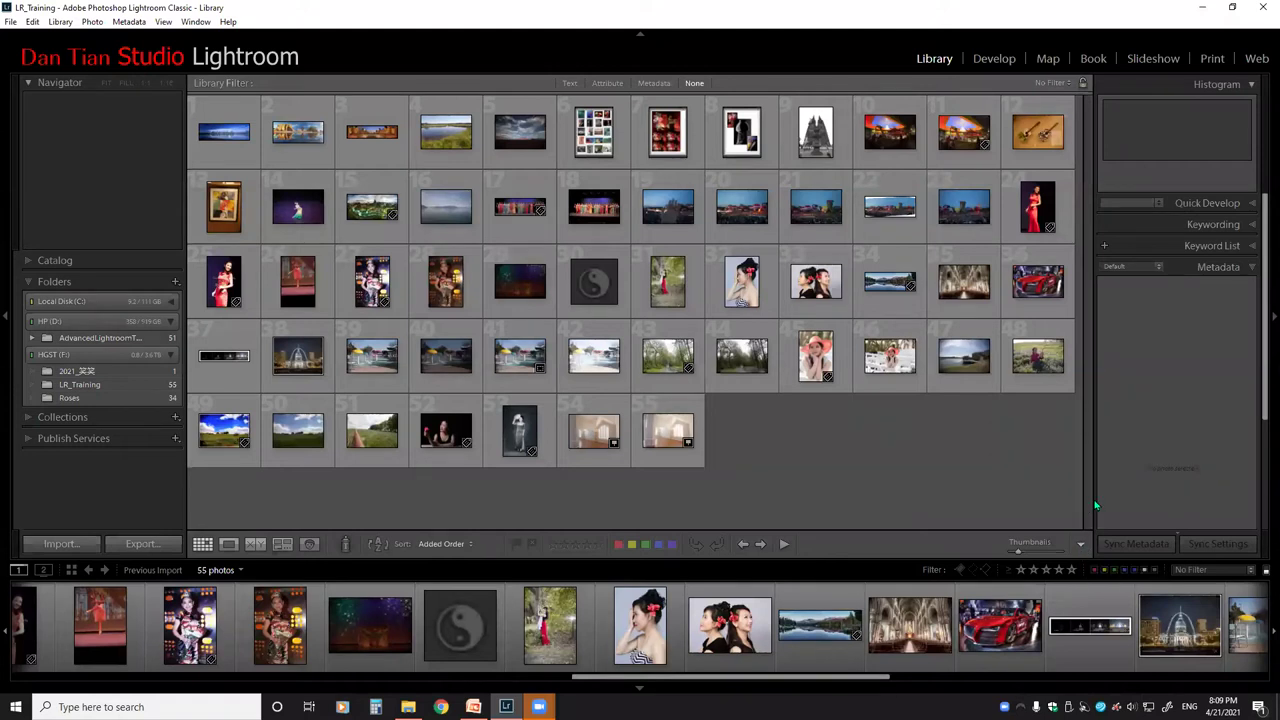
drag(1094, 500, 1042, 505)
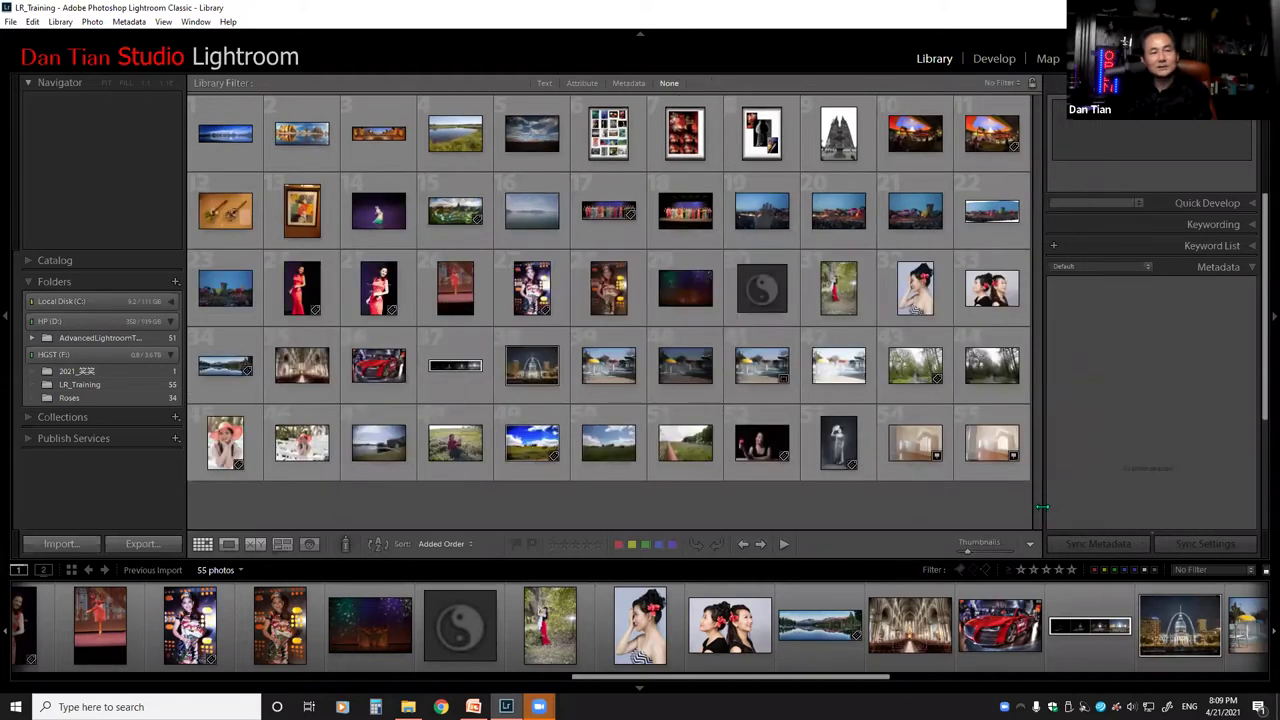
drag(1028, 507, 992, 508)
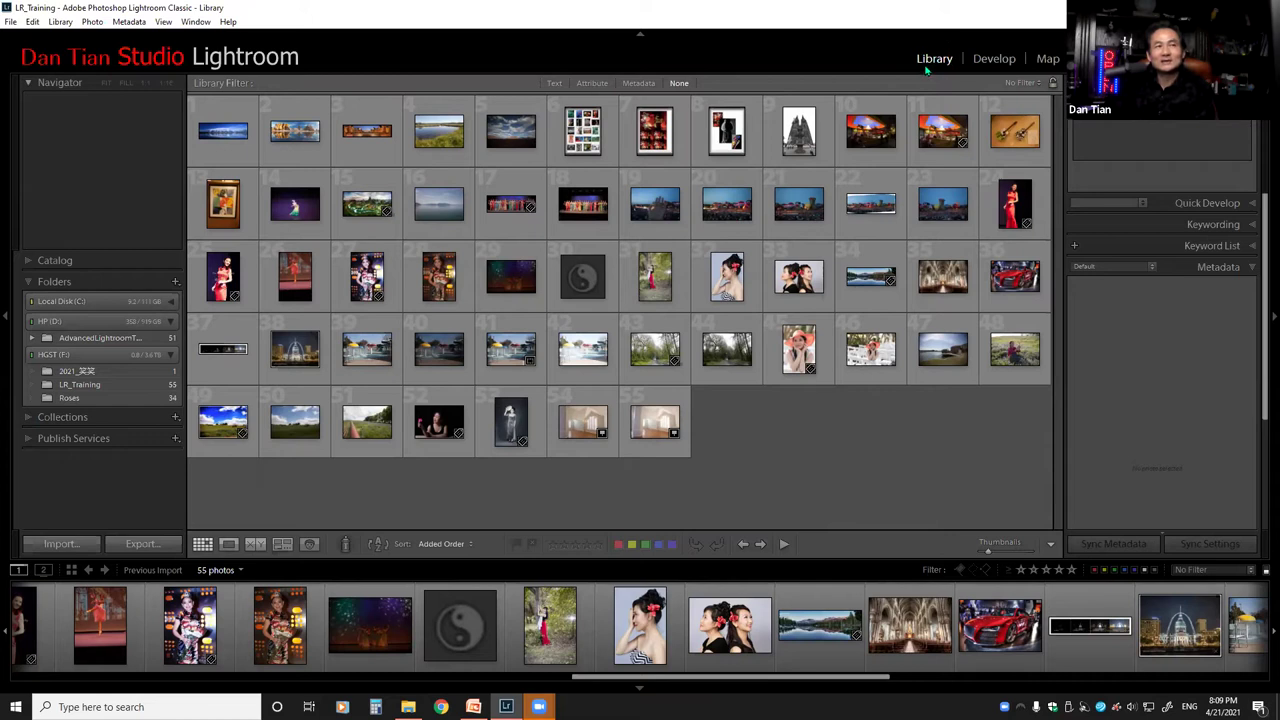
click(993, 60)
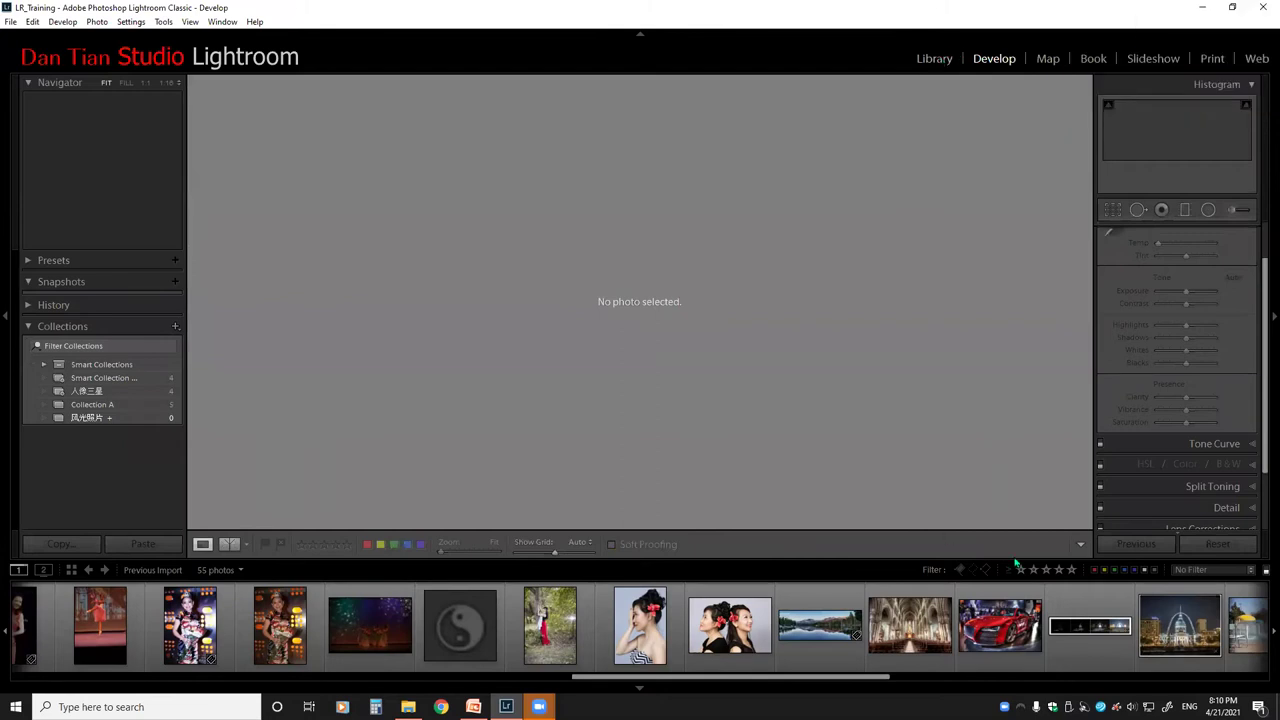
click(936, 60)
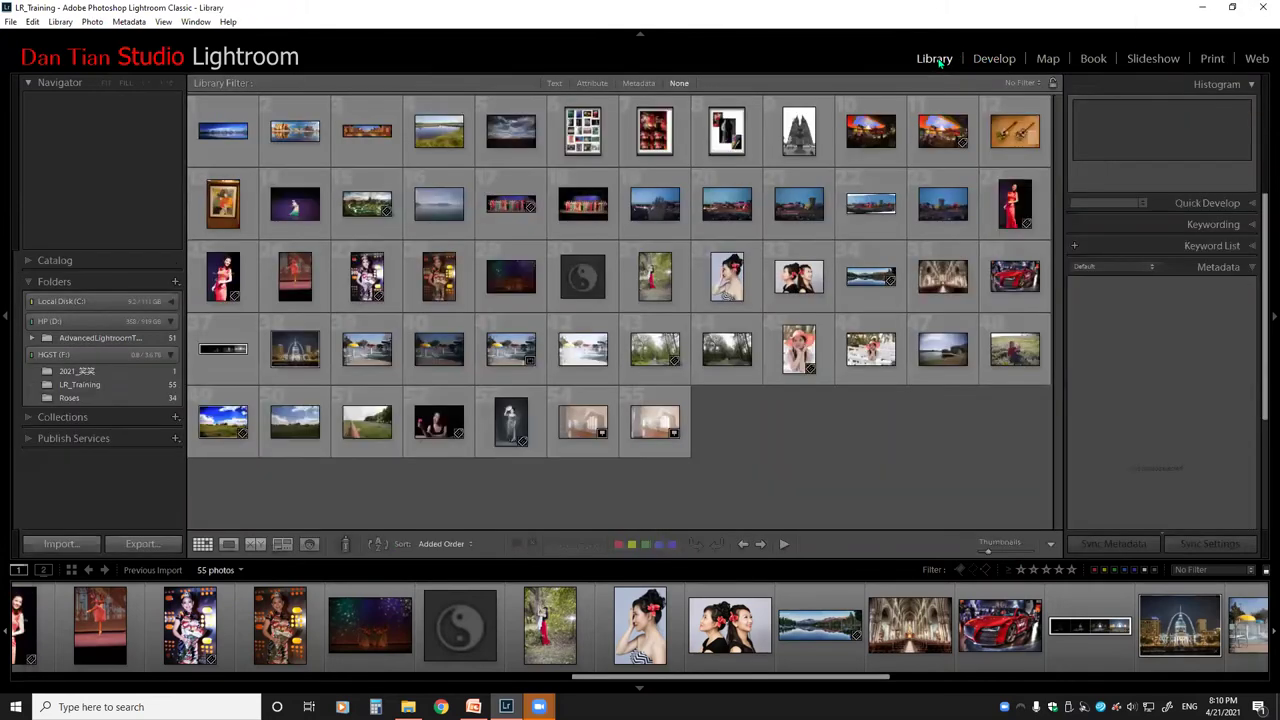
click(995, 60)
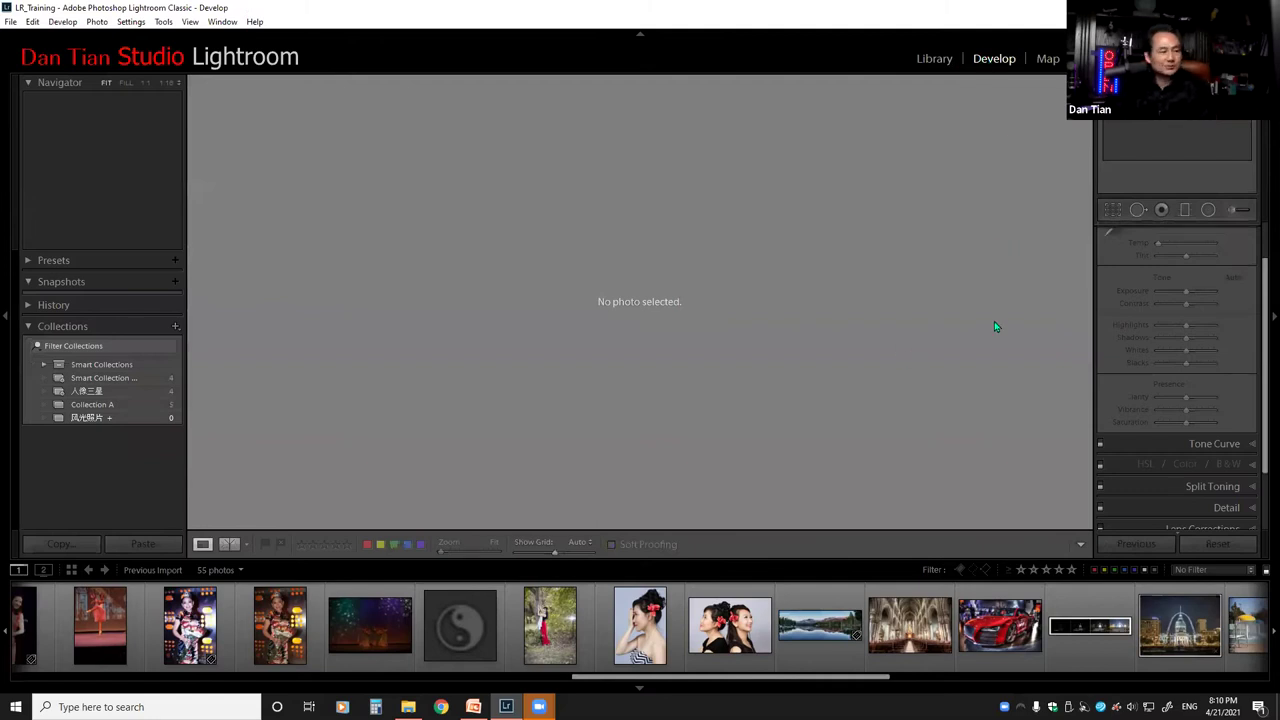
click(936, 62)
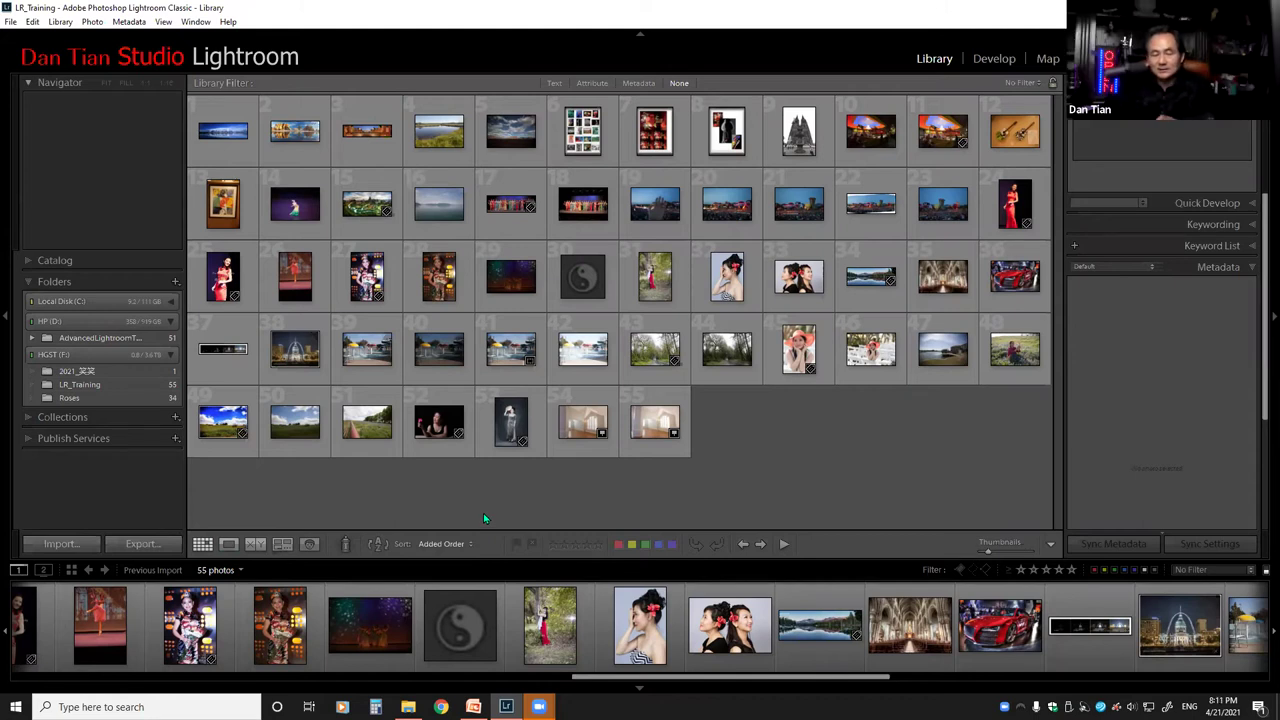
key(t)
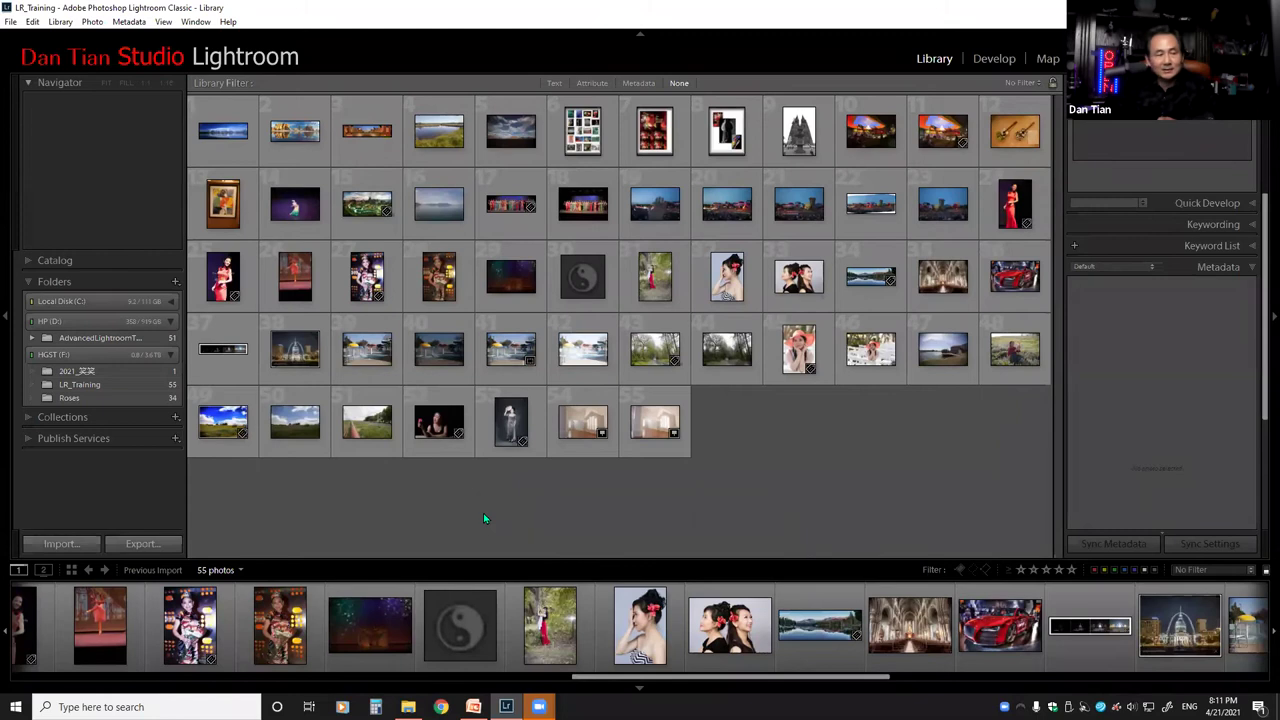
key(t)
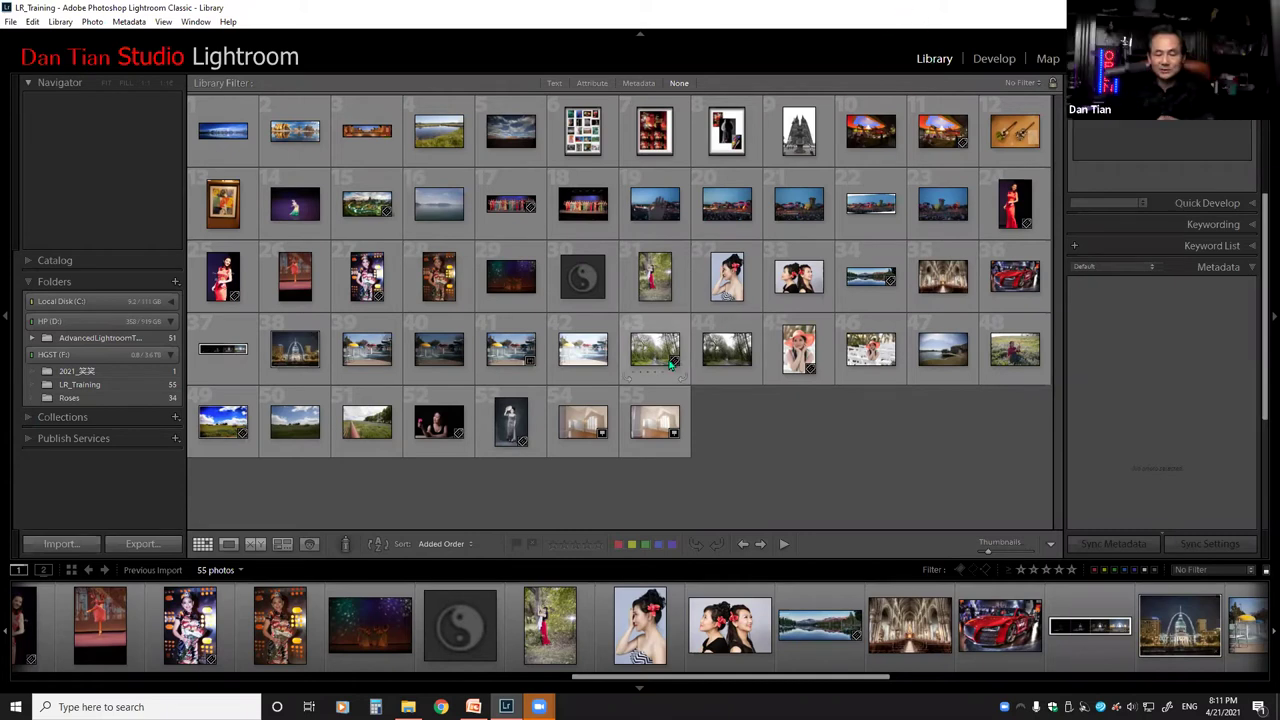
key(t)
key(t)
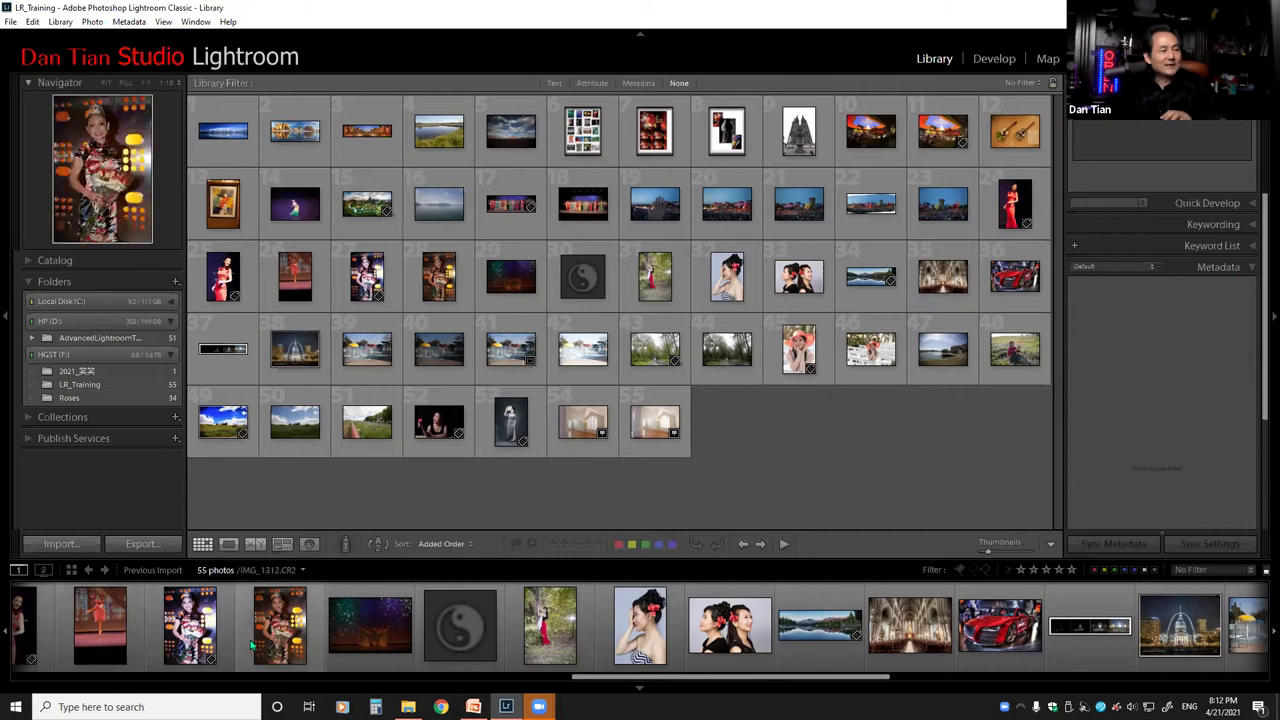
double_click(196, 632)
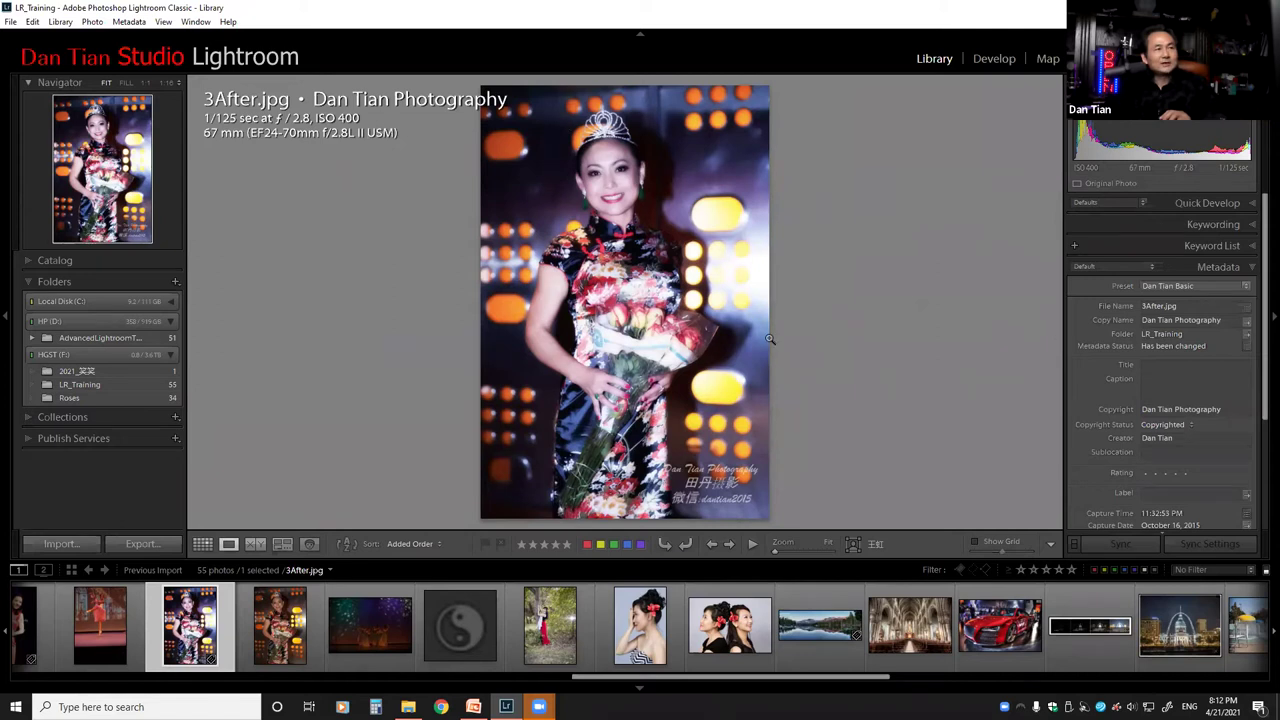
Inspect 3After.jpg at 1:1 and back at Fit, then switch to People view.
click(647, 351)
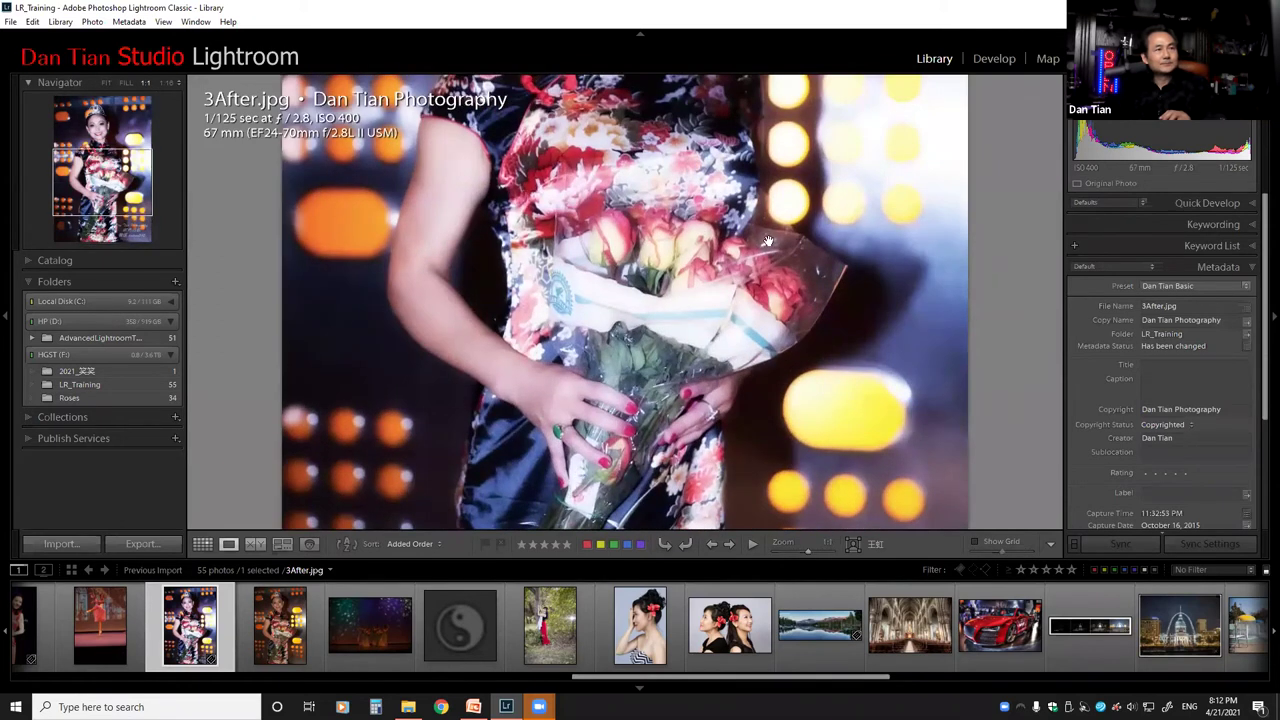
click(660, 285)
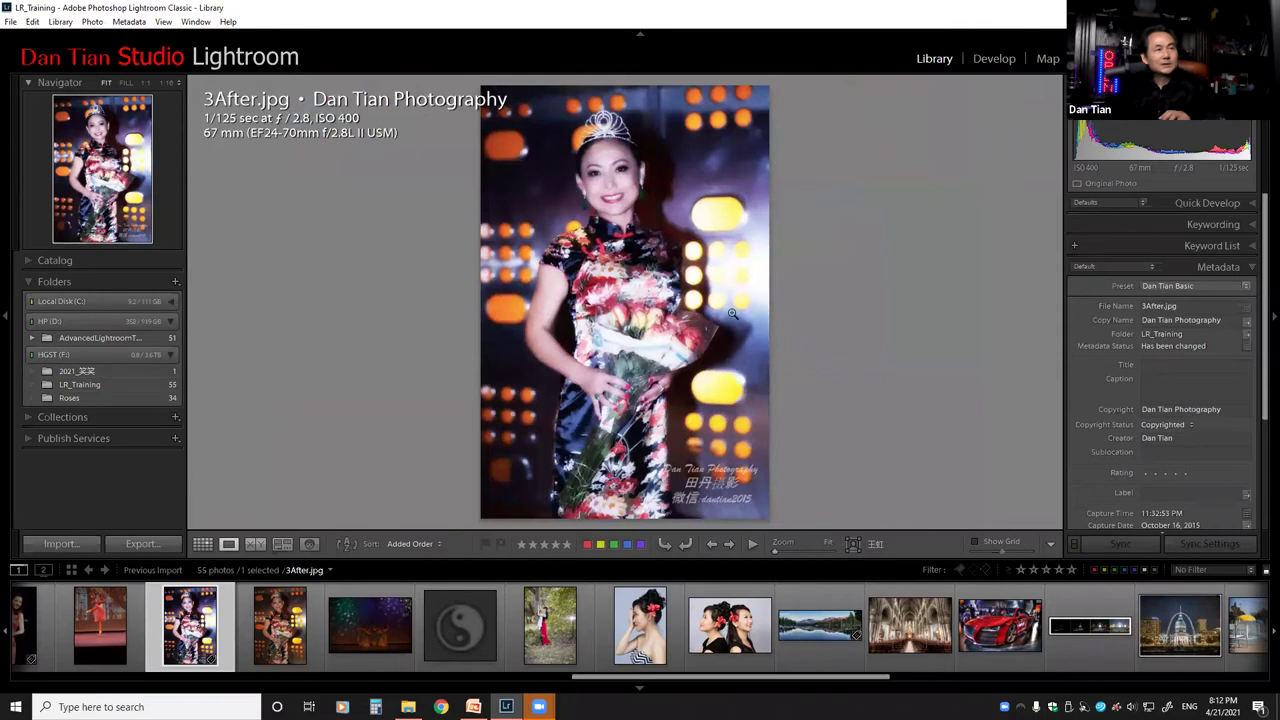
click(309, 544)
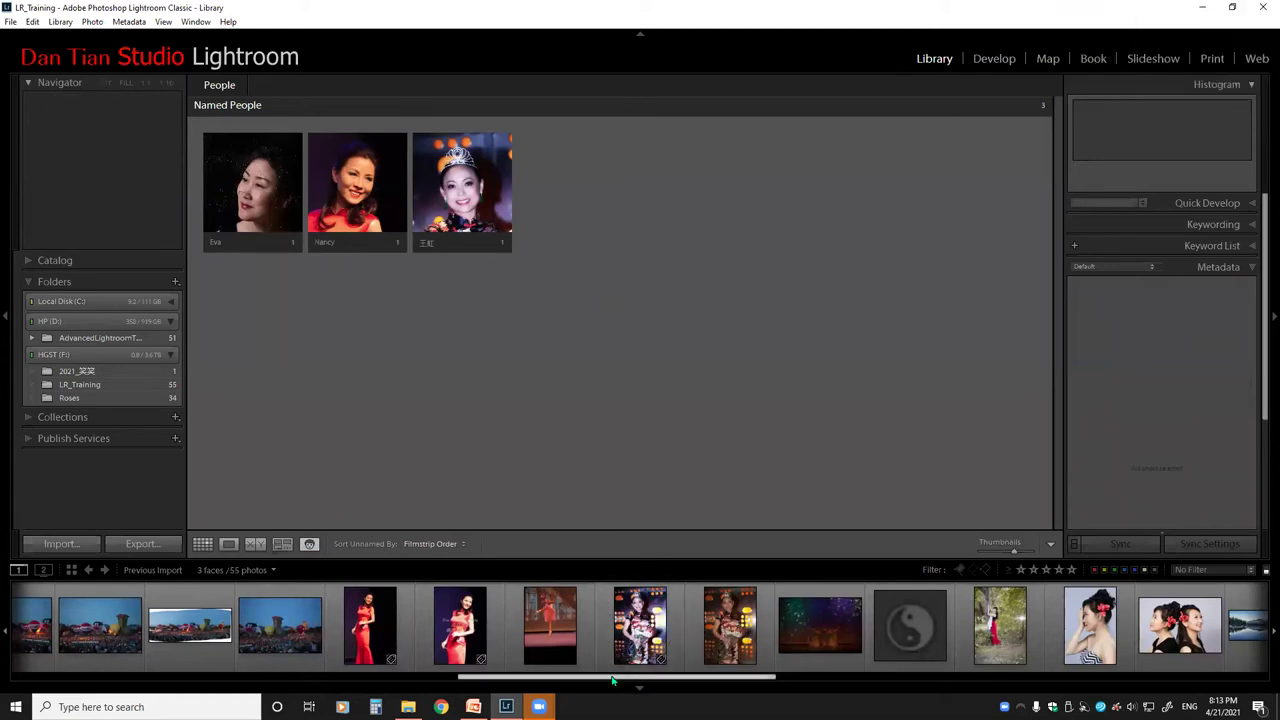
Scroll the filmstrip to find and select the orange sun hat portrait.
drag(612, 680, 563, 697)
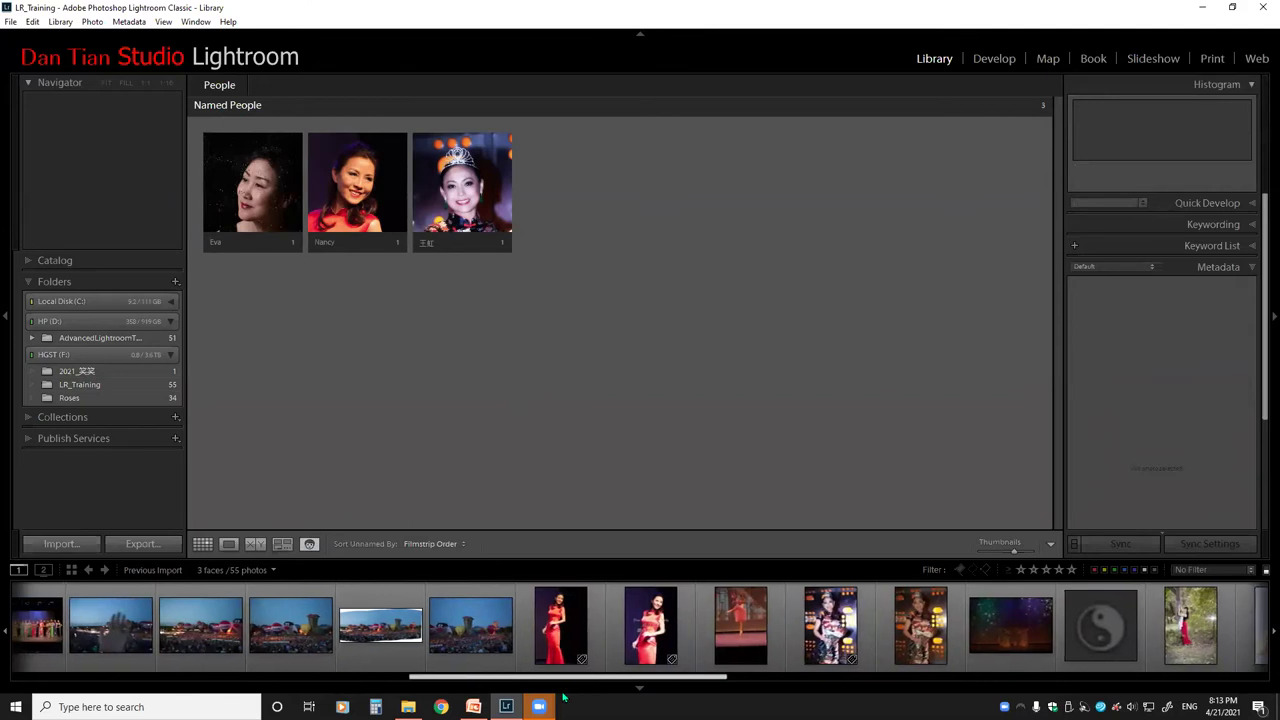
drag(563, 697, 172, 697)
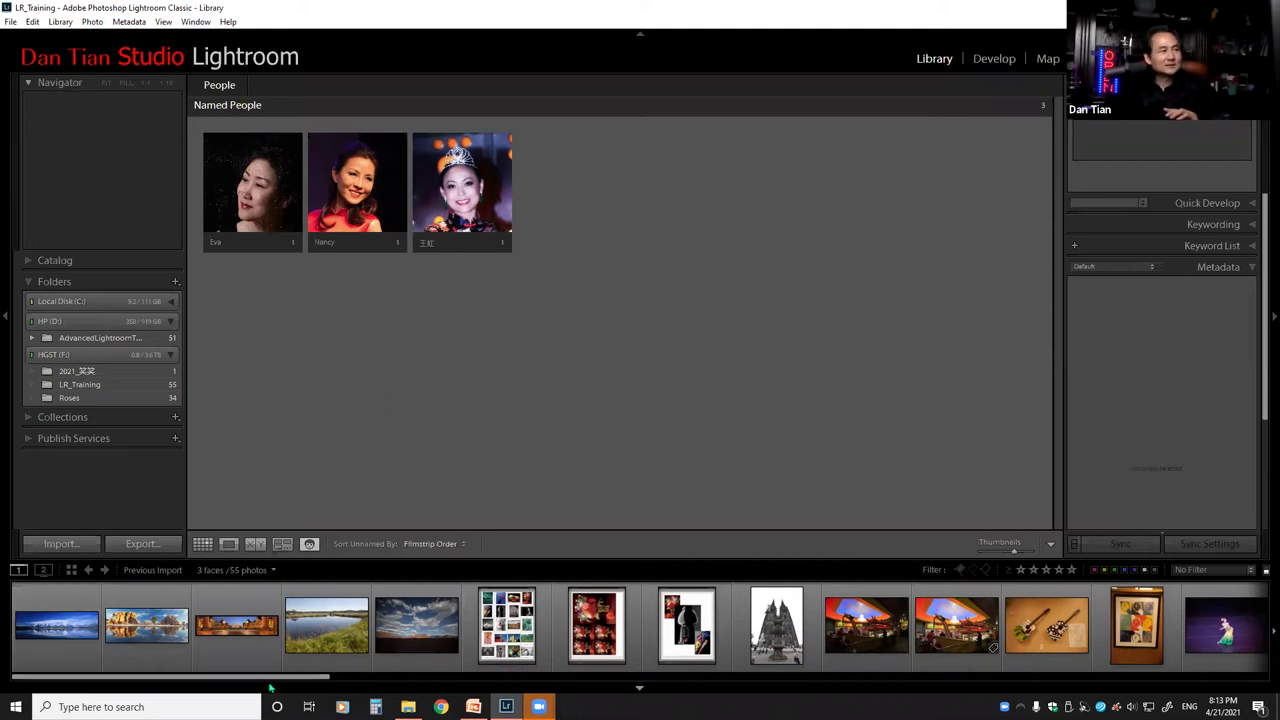
drag(268, 679, 1040, 676)
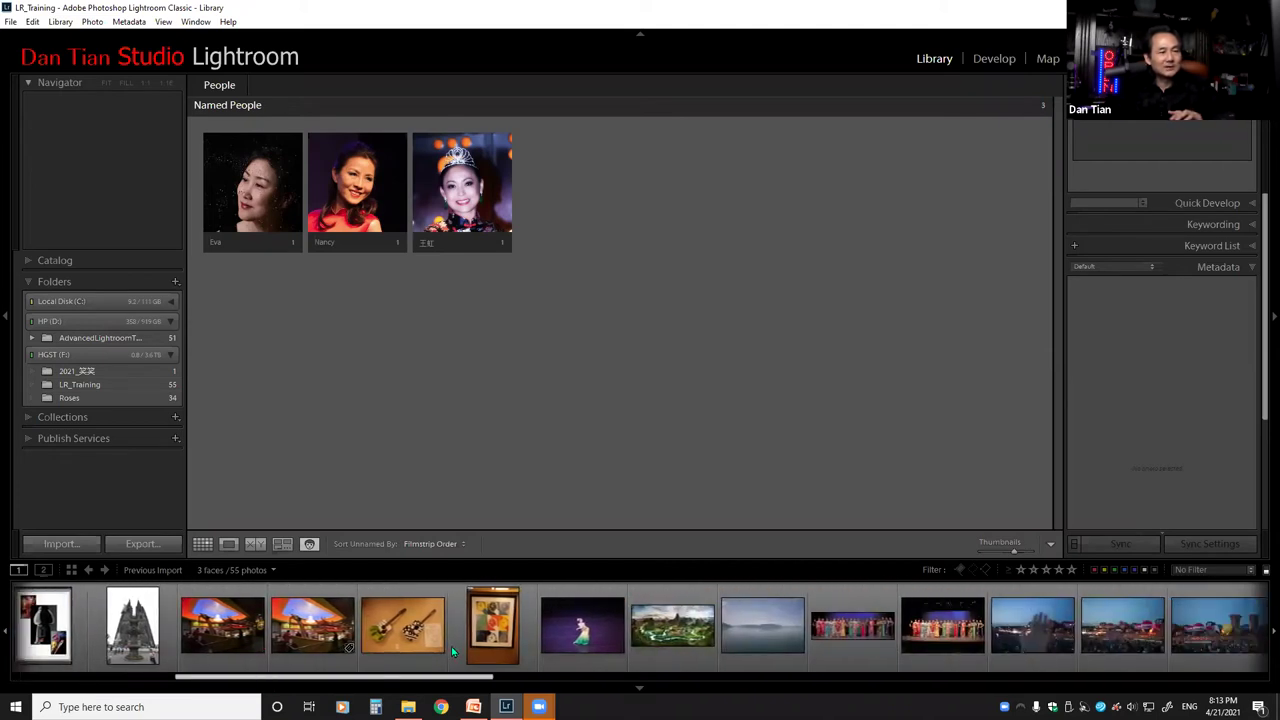
click(980, 625)
right_click(978, 633)
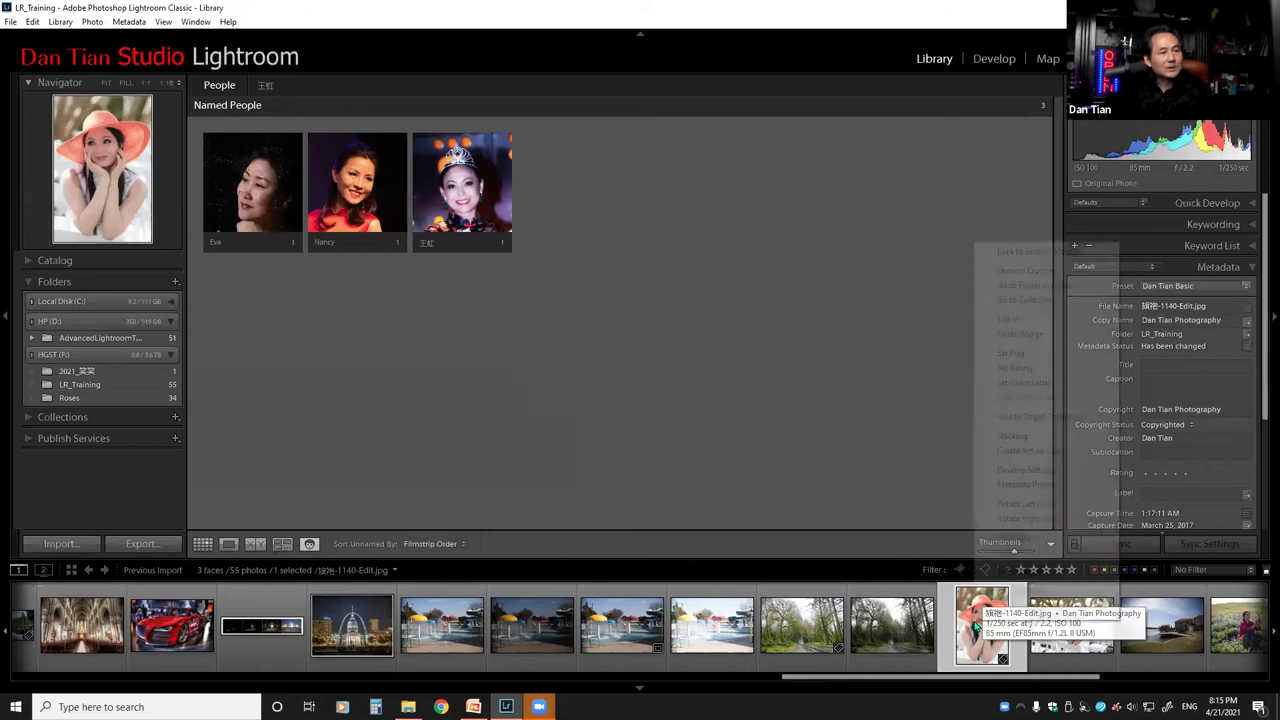
Open the orange-hat portrait in Loupe and draw a face region around the woman's face.
click(1010, 249)
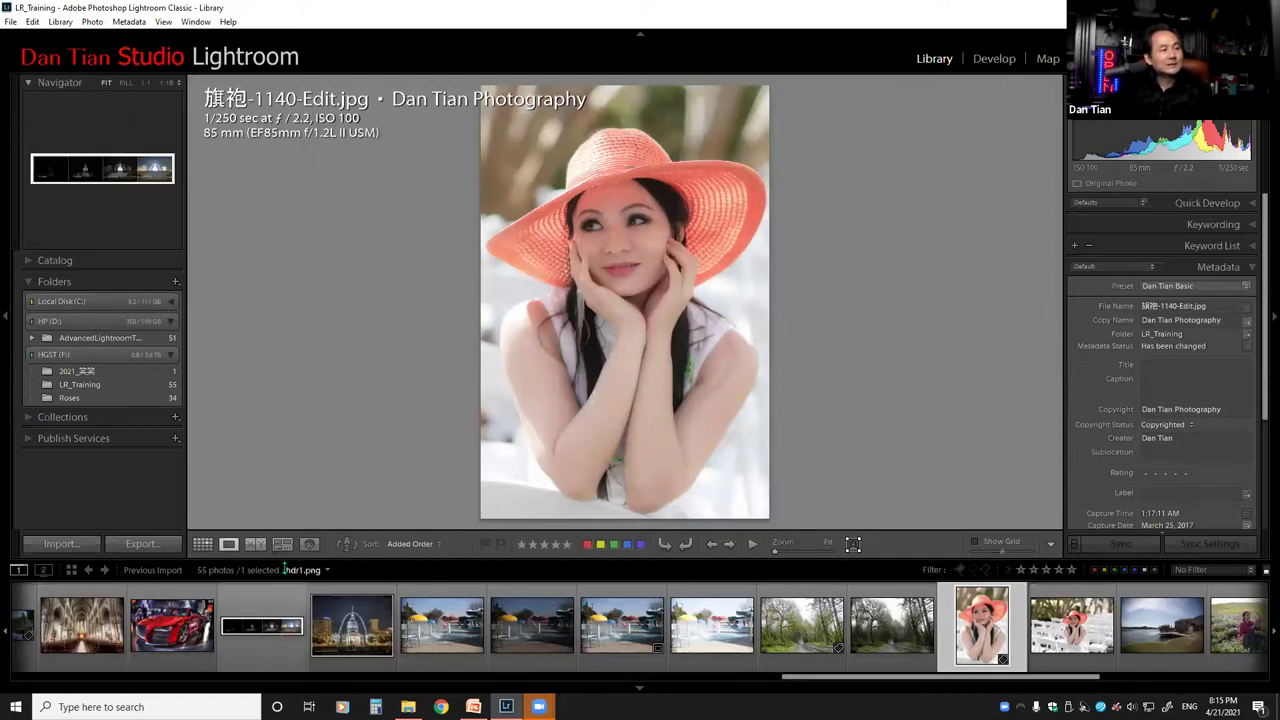
mouse_move(541, 117)
mouse_down()
mouse_move(682, 251)
mouse_move(705, 296)
mouse_up()
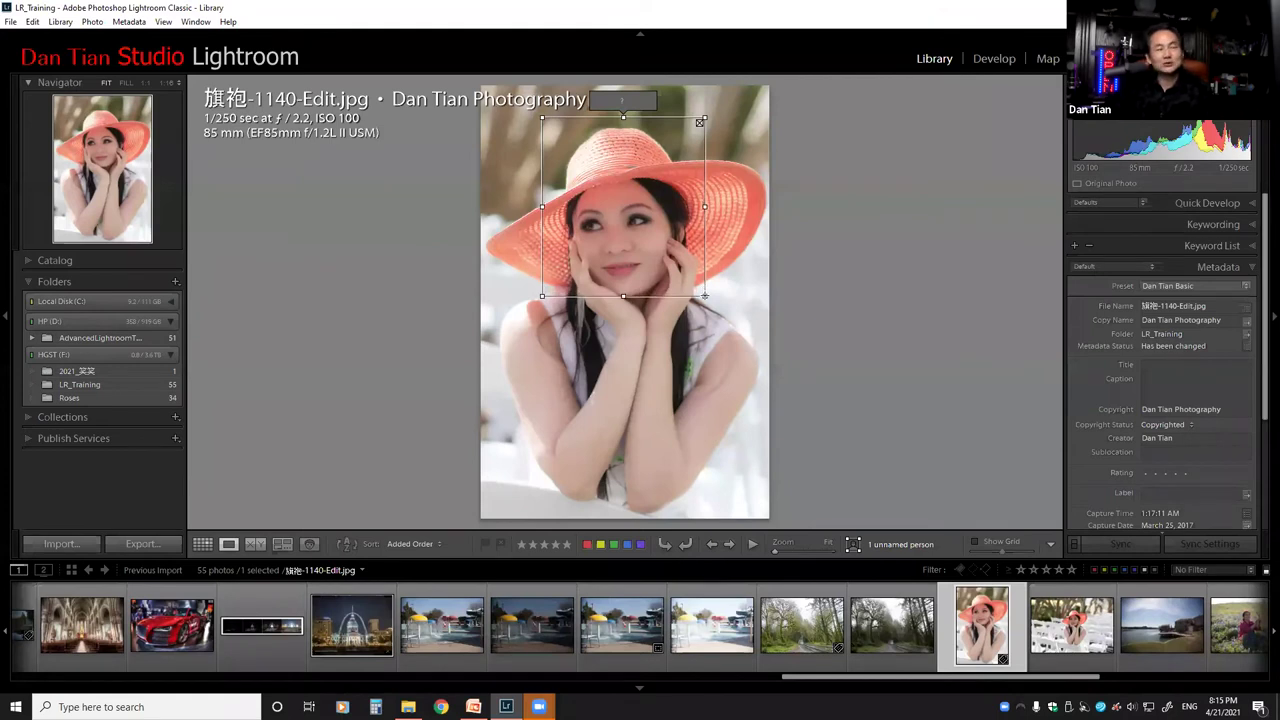
drag(705, 296, 709, 300)
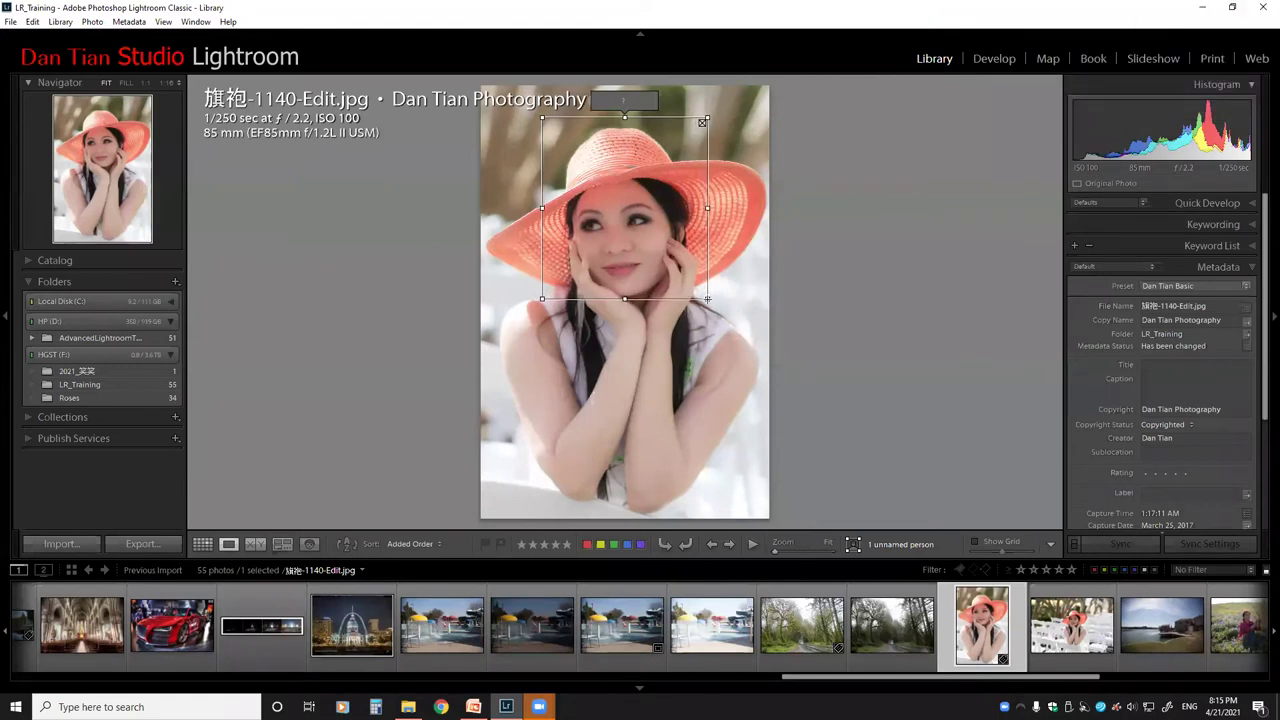
drag(708, 300, 710, 300)
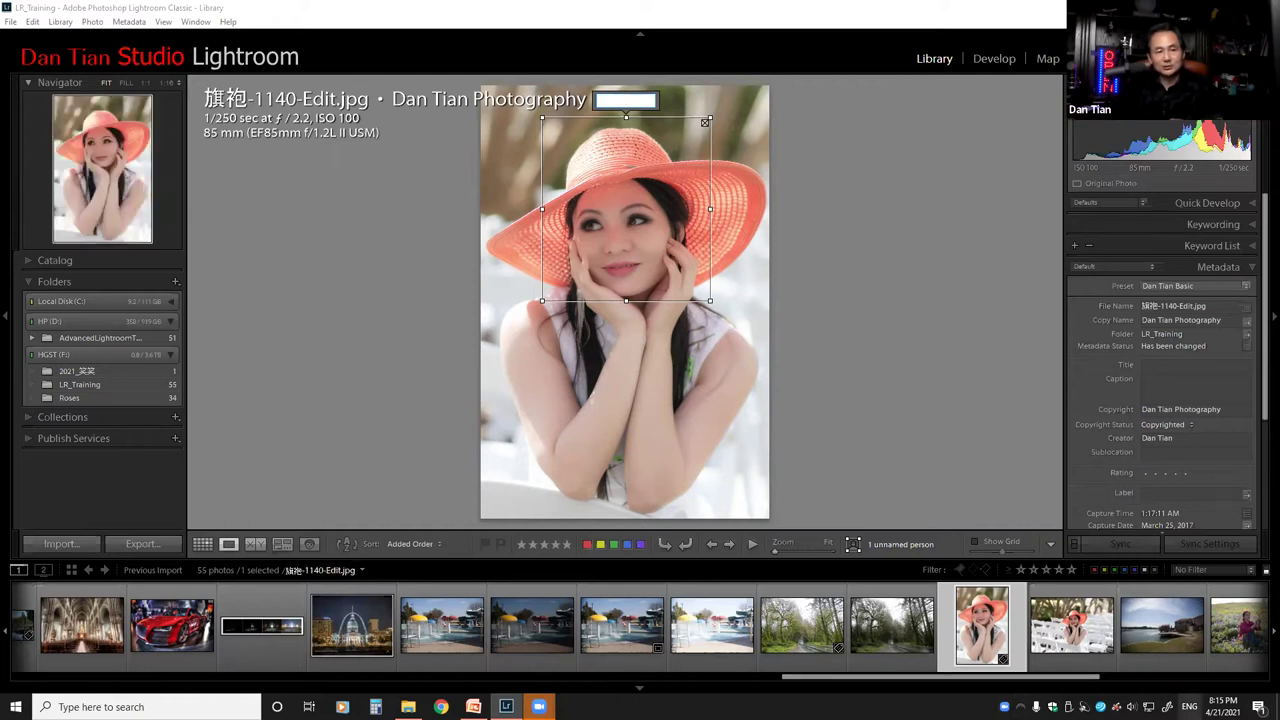
Tag the face region with the woman's surname entered through Chinese input.
click(1189, 707)
click(1140, 580)
text(zhang)
key(space)
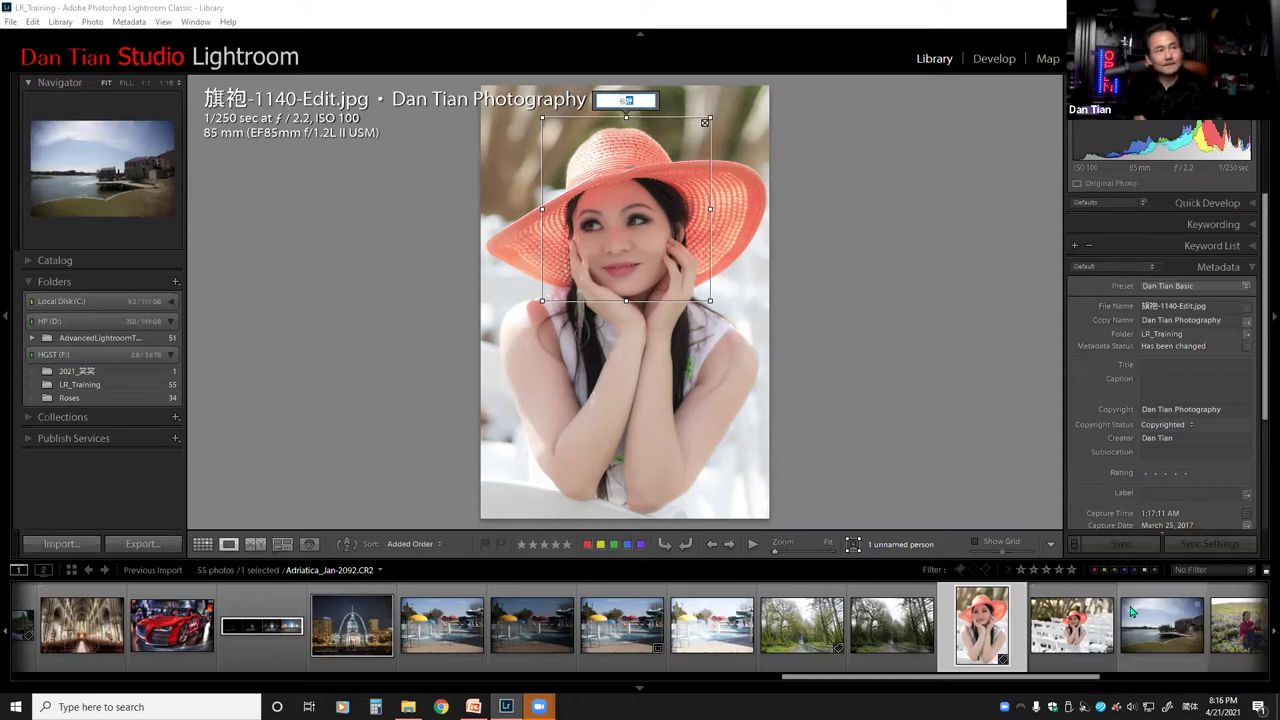
key(Return)
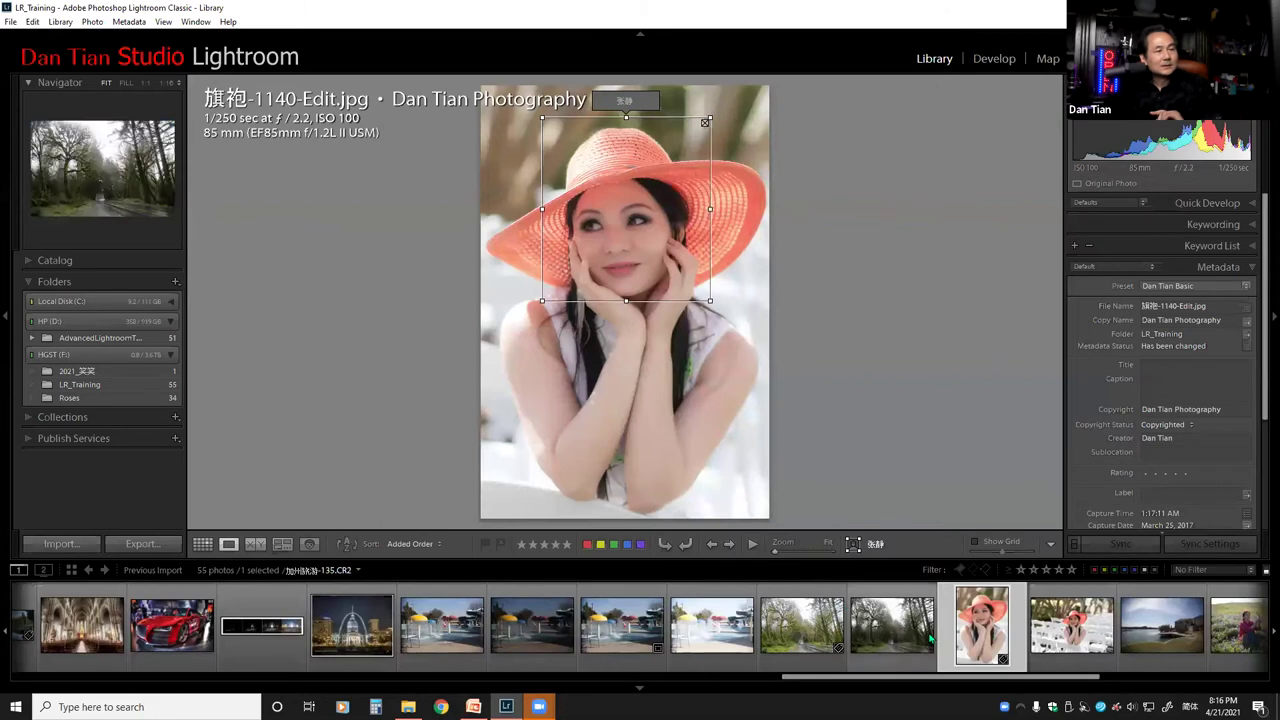
scroll(943, 665, down, 3)
scroll(943, 665, down, 2)
scroll(970, 660, down, 1)
scroll(999, 653, down, 1)
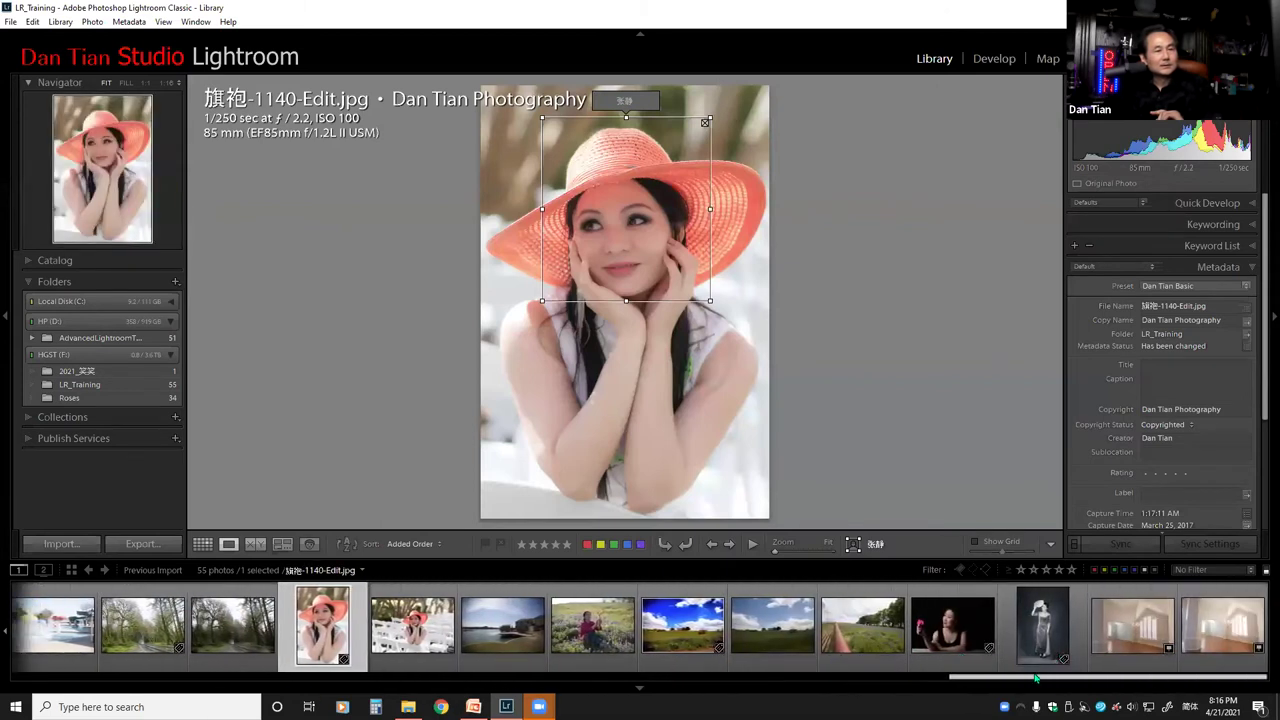
scroll(1023, 674, up, 1)
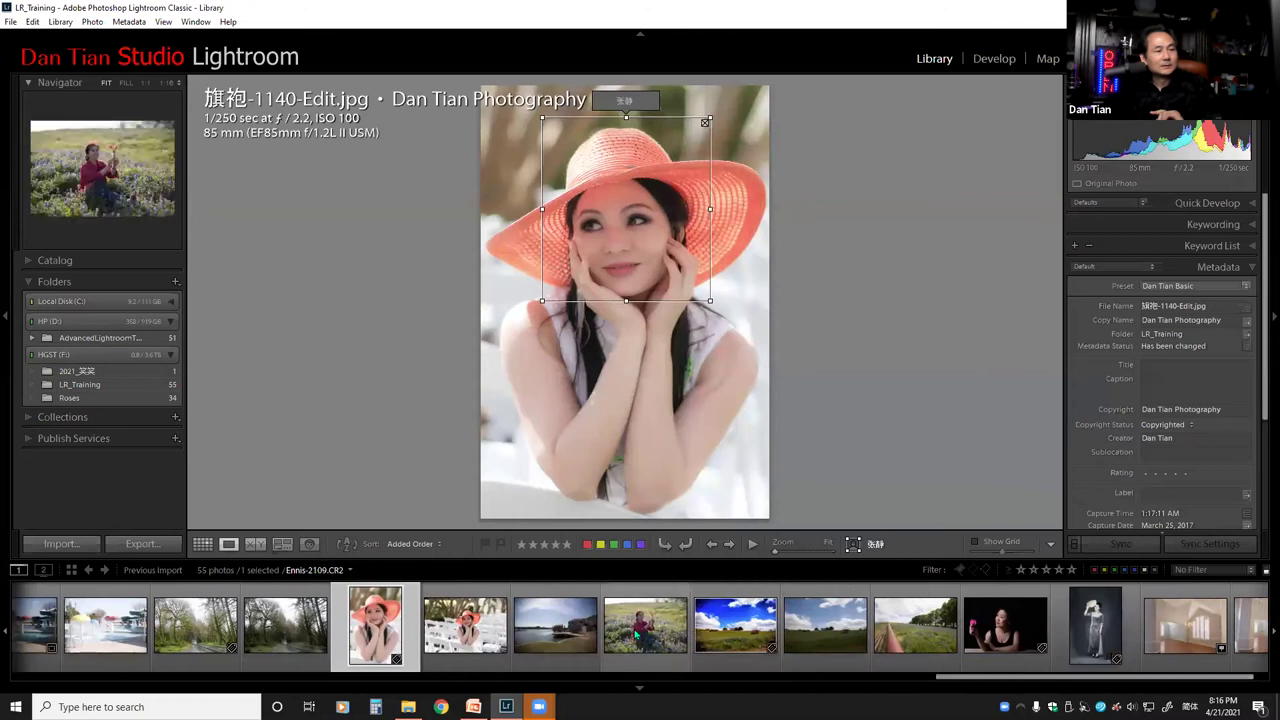
Open the flower-field portrait, draw a face region, and tag it with the woman's full name.
click(635, 632)
drag(529, 166, 632, 268)
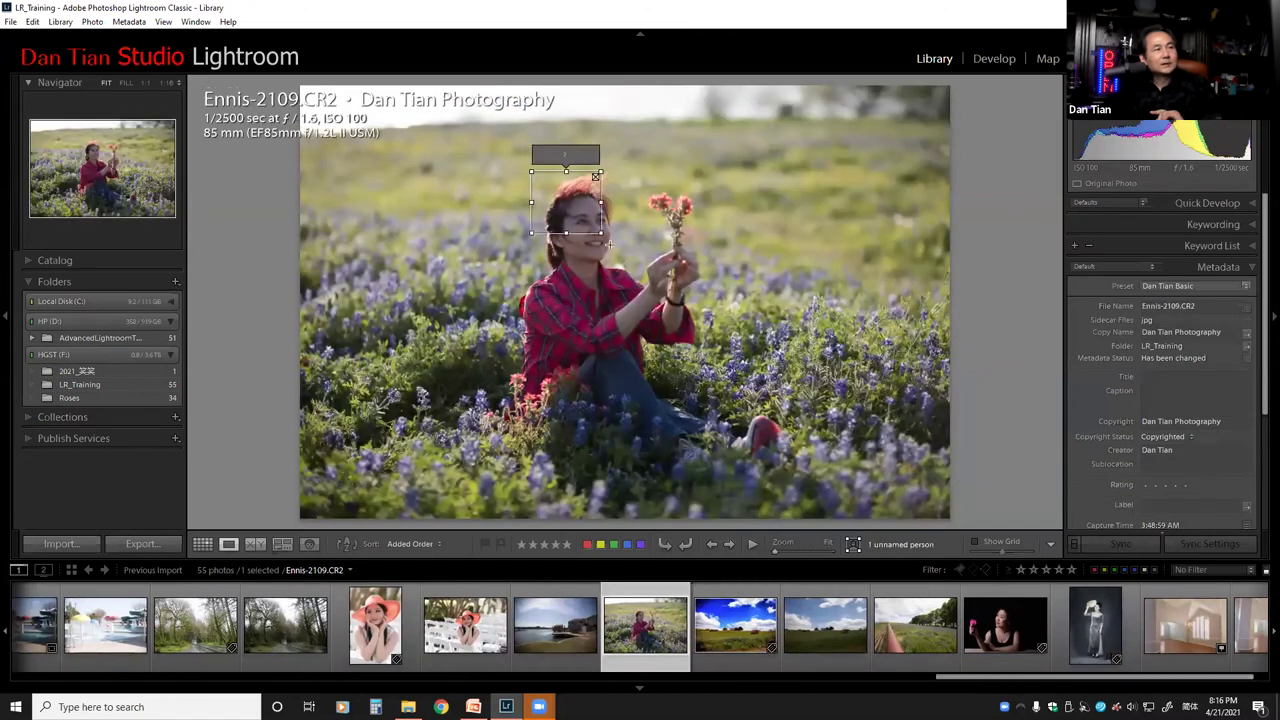
text(Jenny)
key(Return)
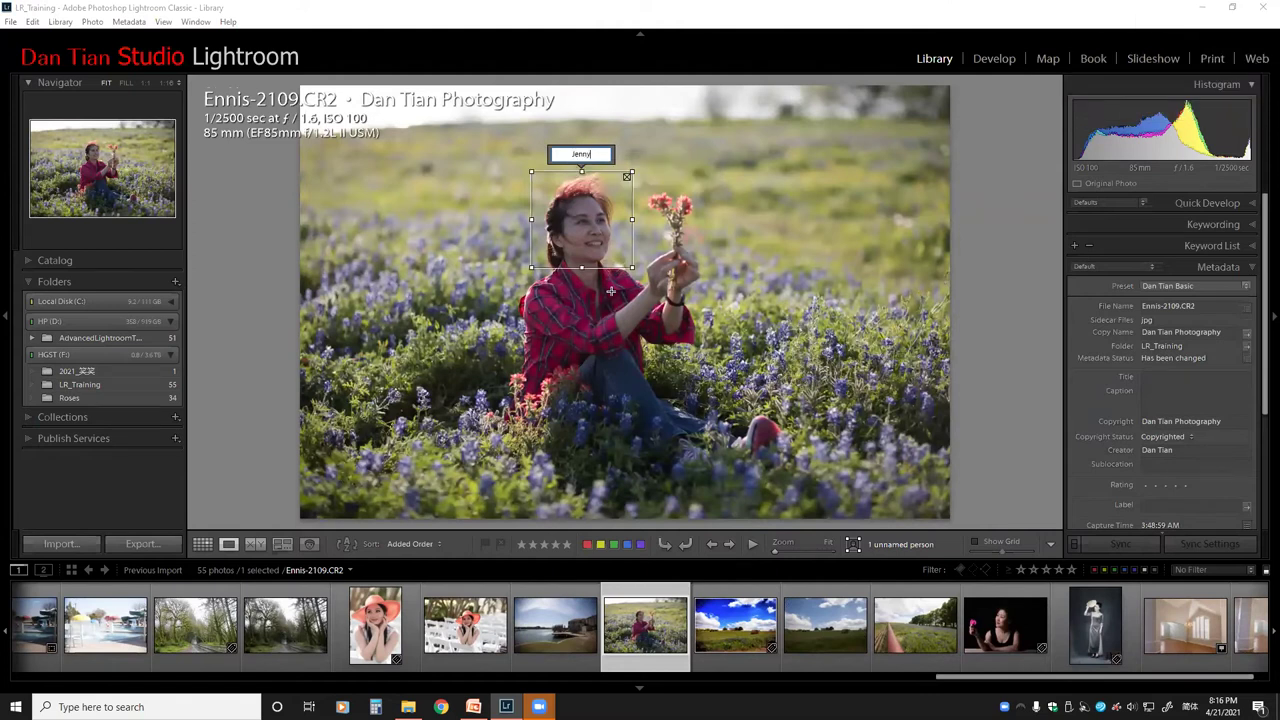
text(wang)
key(Return)
key(Return)
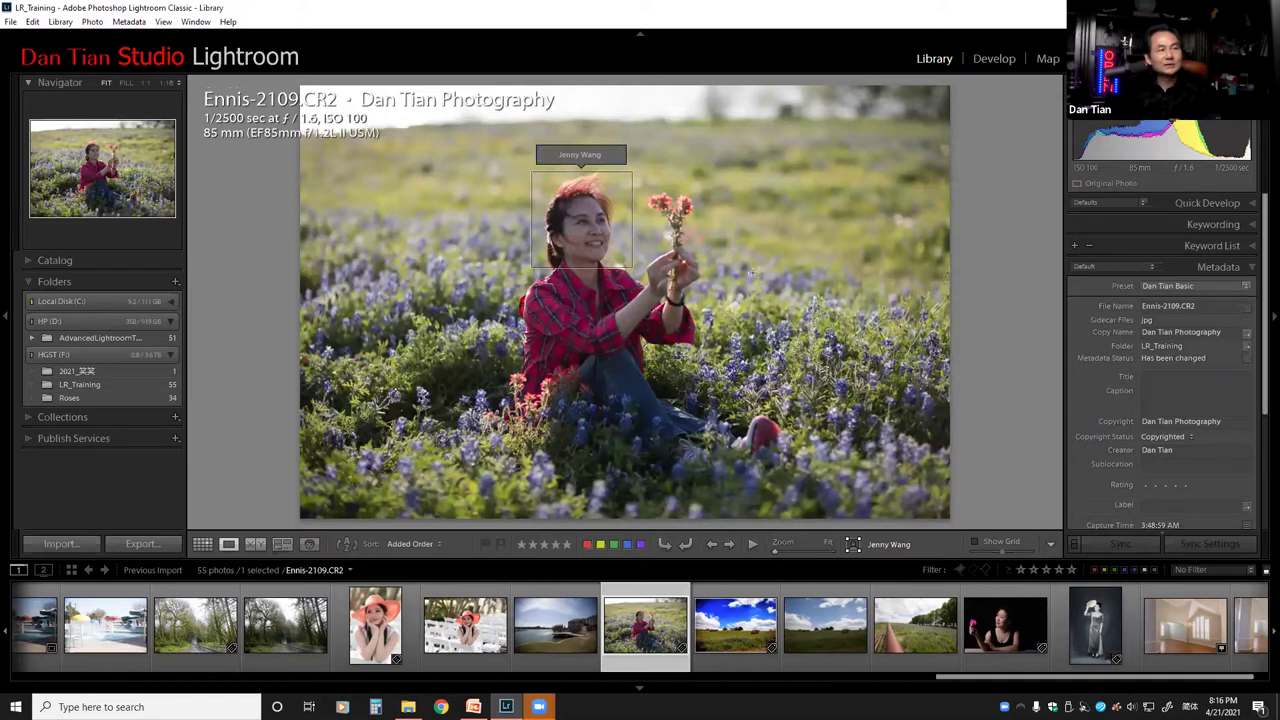
Delete the extra unnamed '?' face regions, leaving only the named face box.
drag(756, 279, 830, 345)
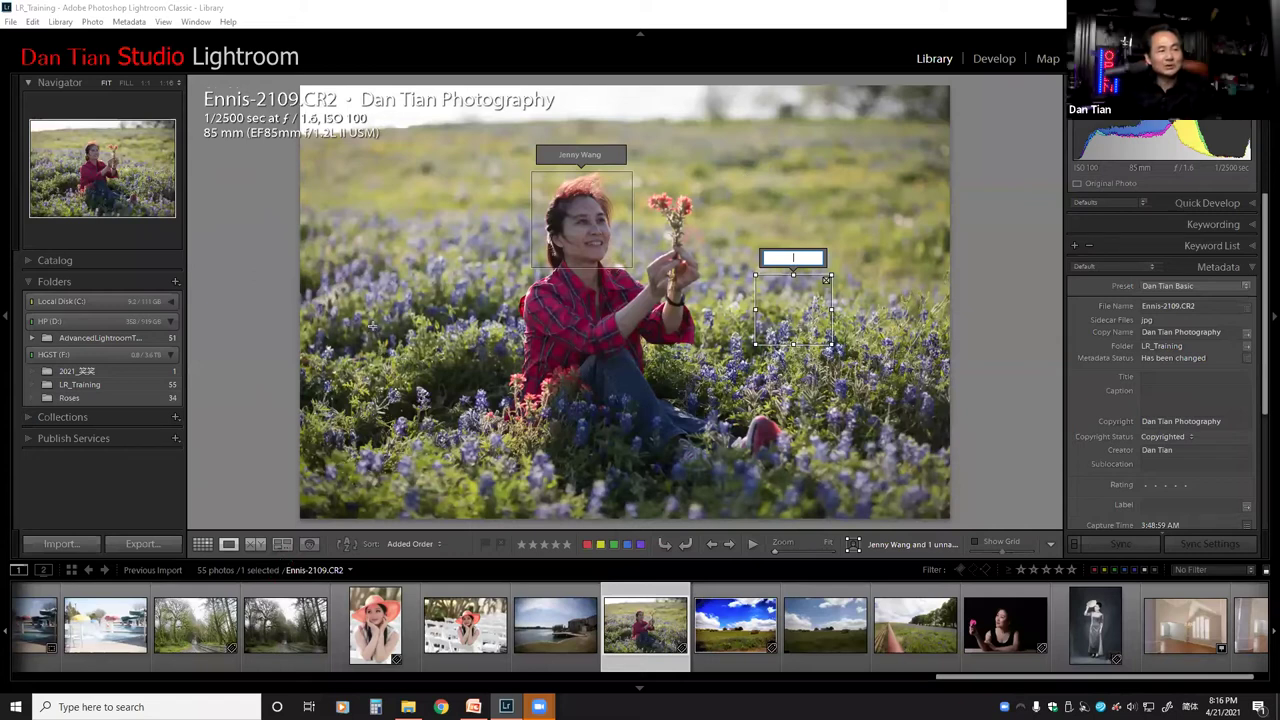
click(373, 326)
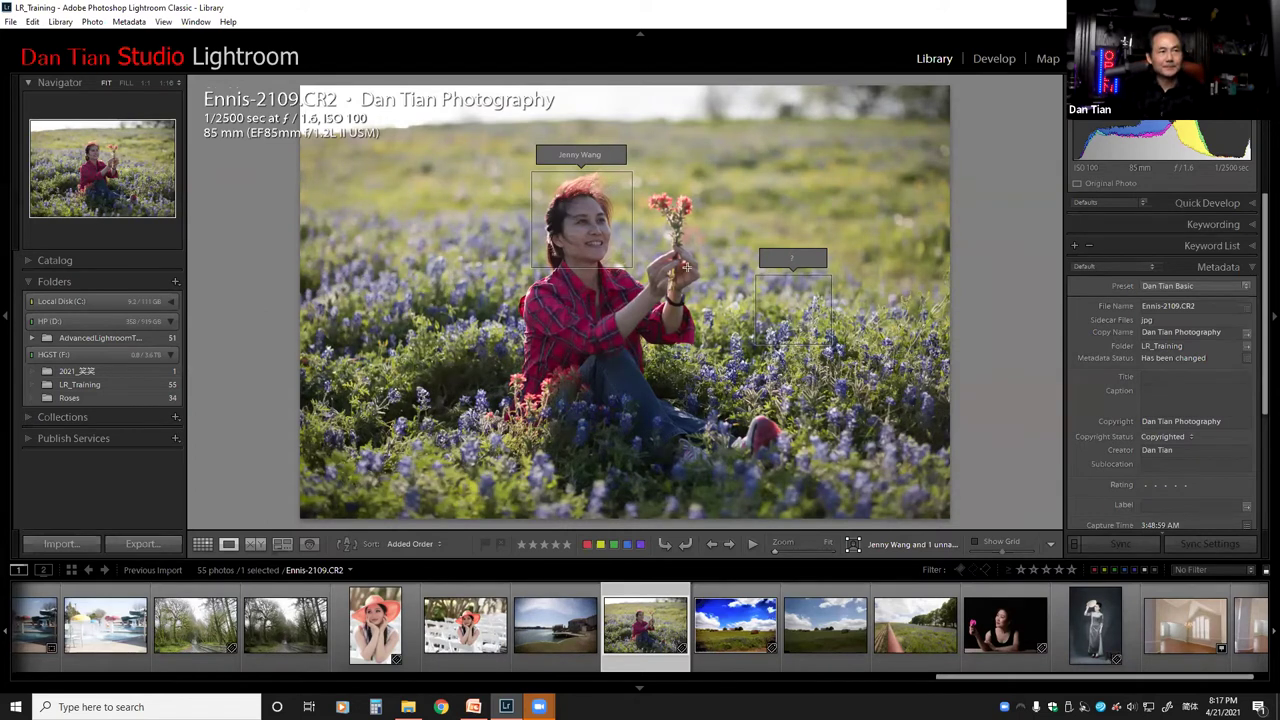
drag(342, 225, 430, 299)
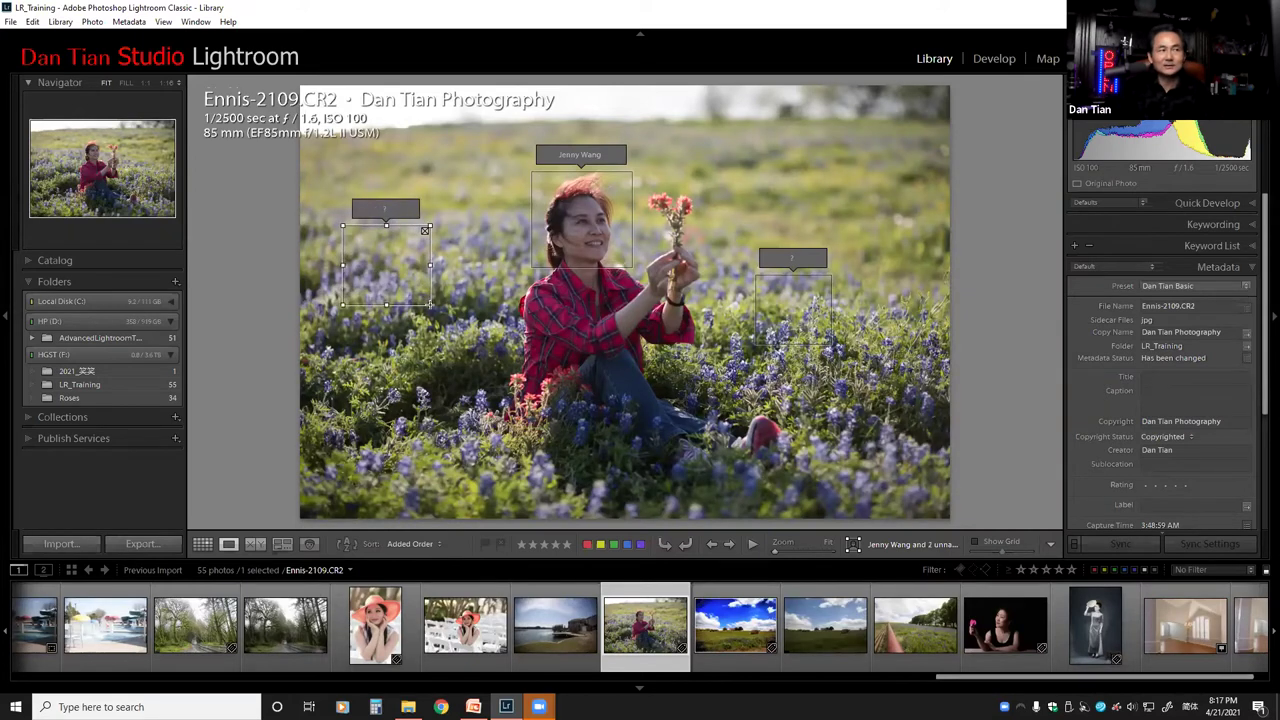
drag(421, 331, 453, 373)
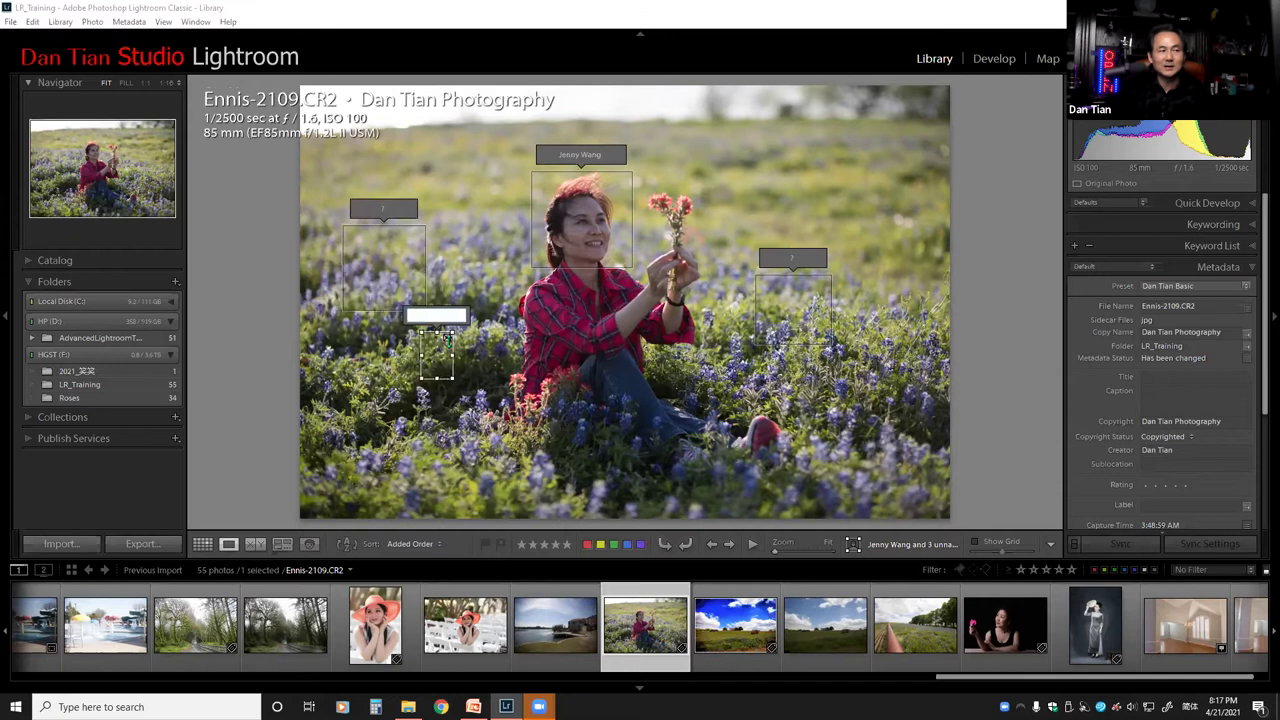
click(421, 233)
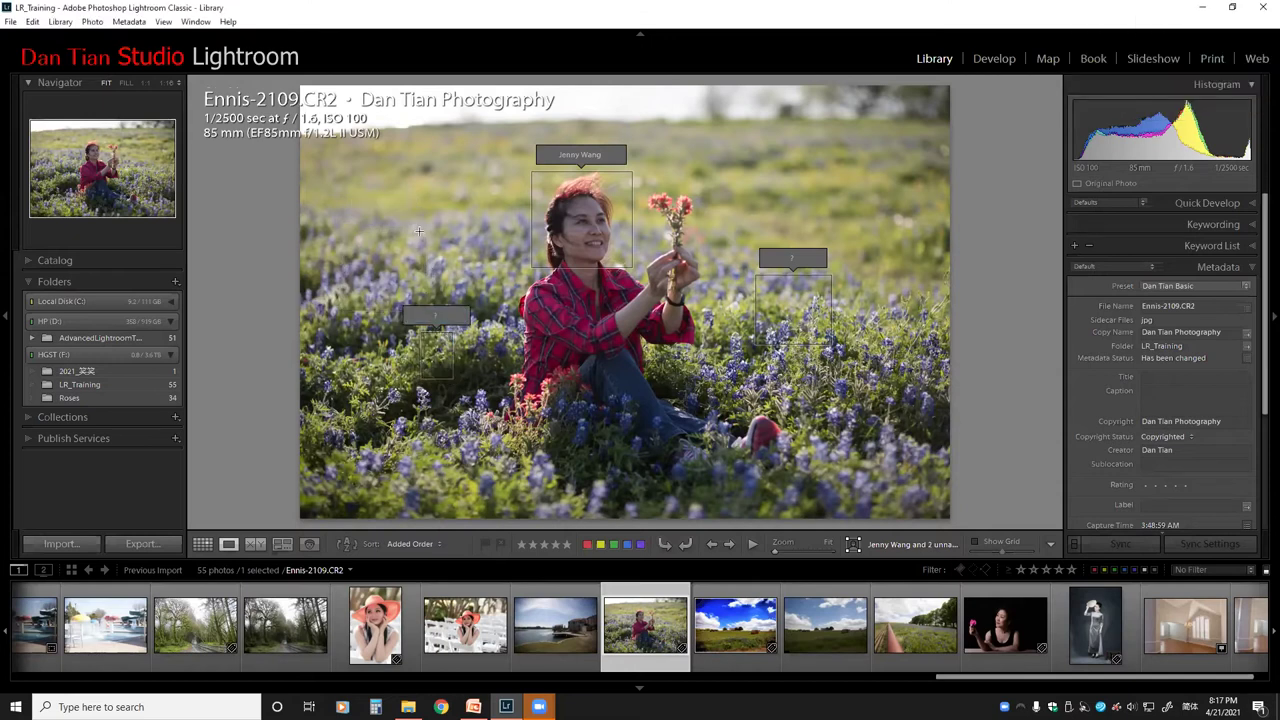
click(446, 338)
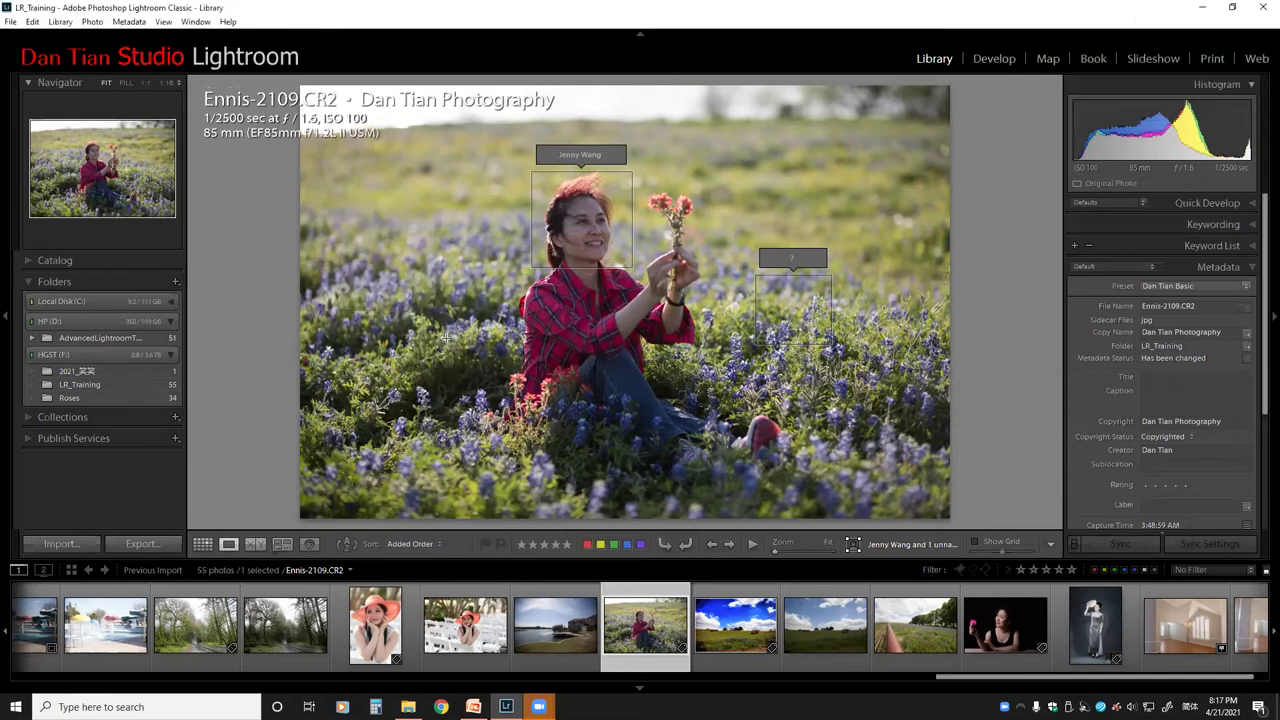
click(829, 278)
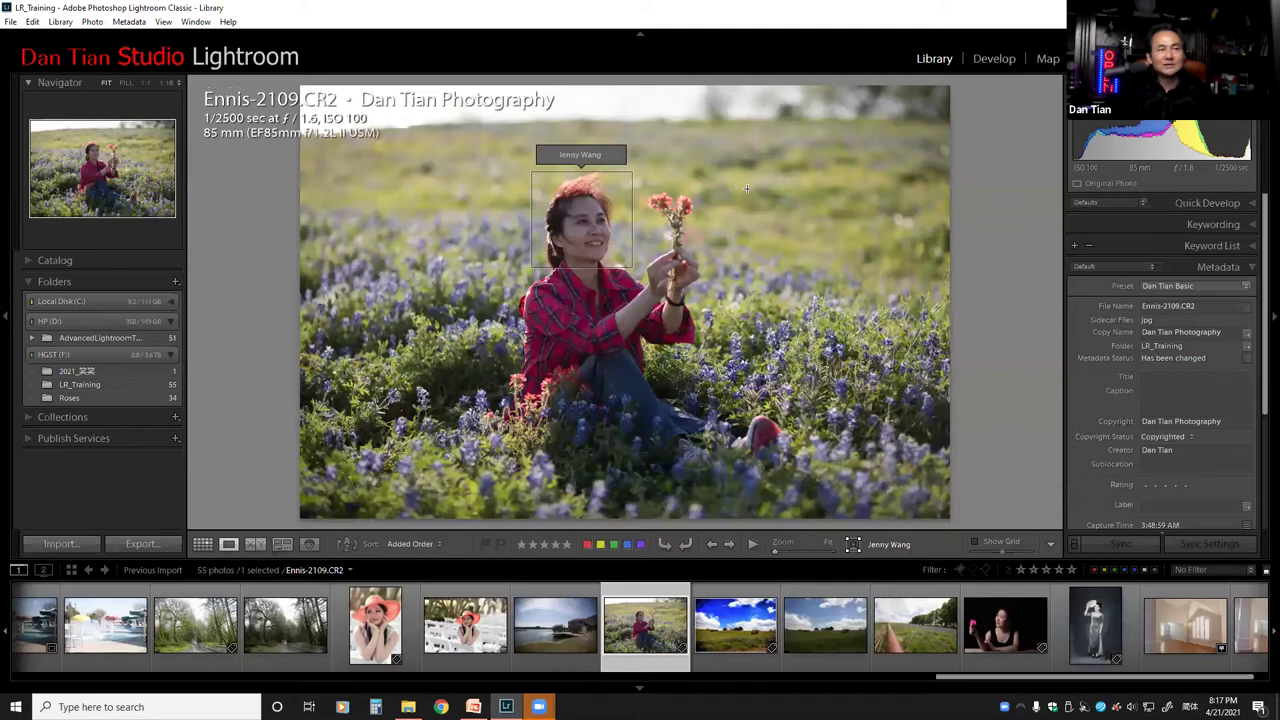
mouse_move(747, 188)
mouse_down()
mouse_move(800, 260)
mouse_move(873, 299)
mouse_up()
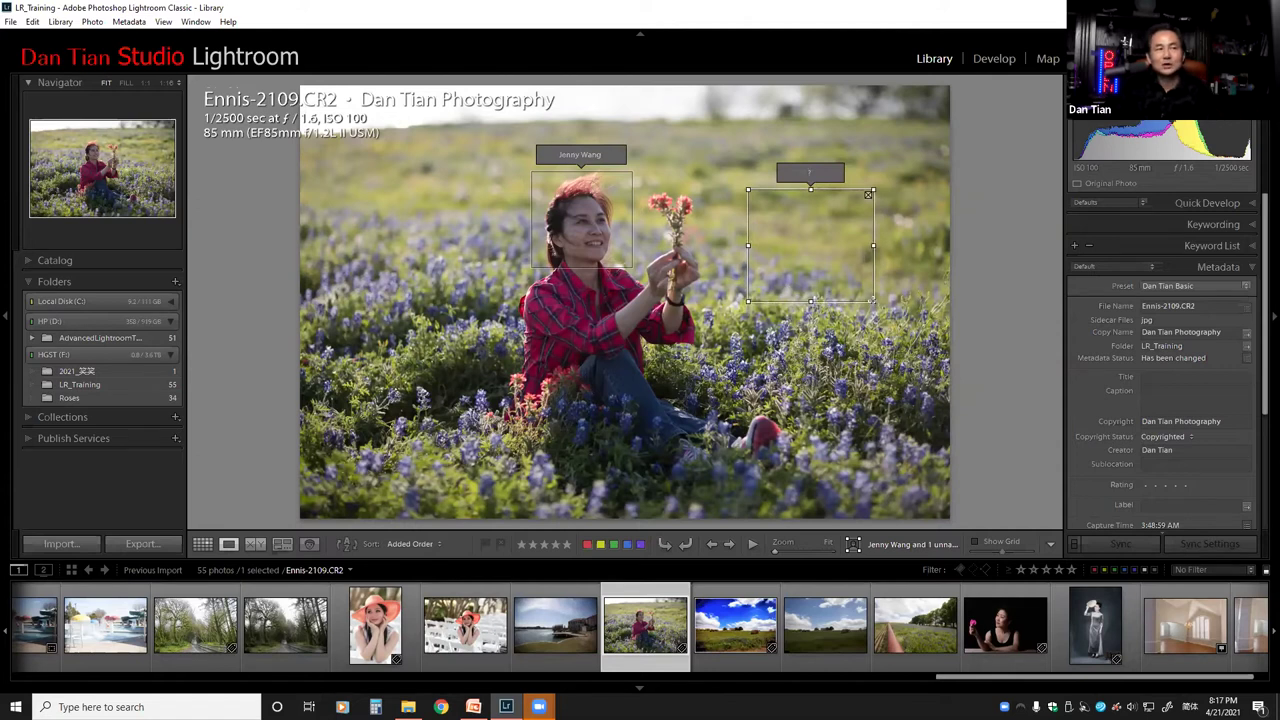
drag(872, 299, 871, 301)
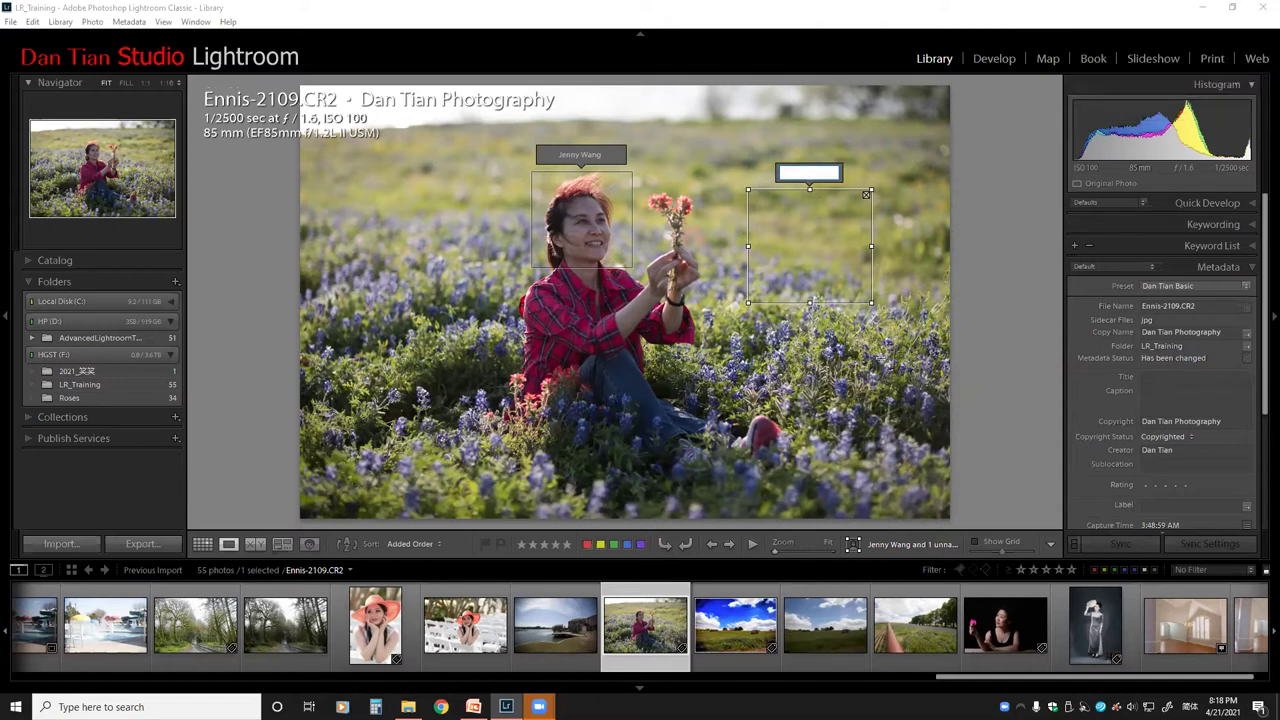
key(Escape)
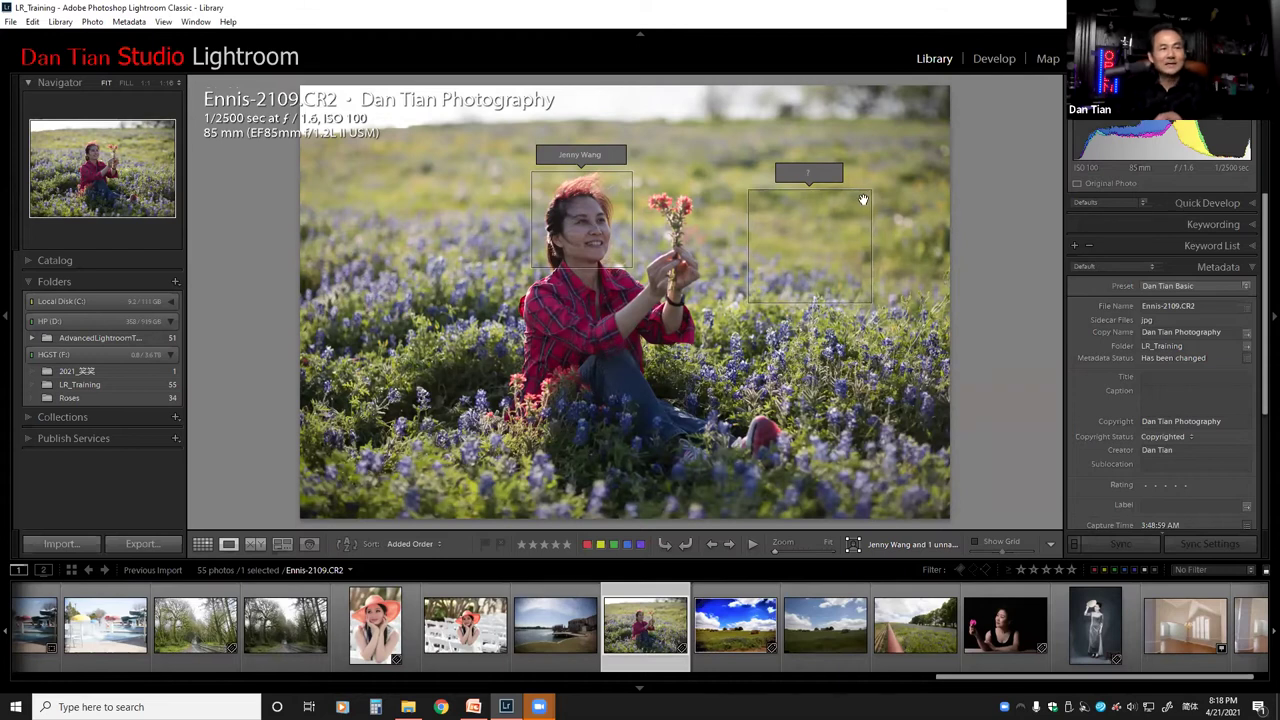
click(867, 193)
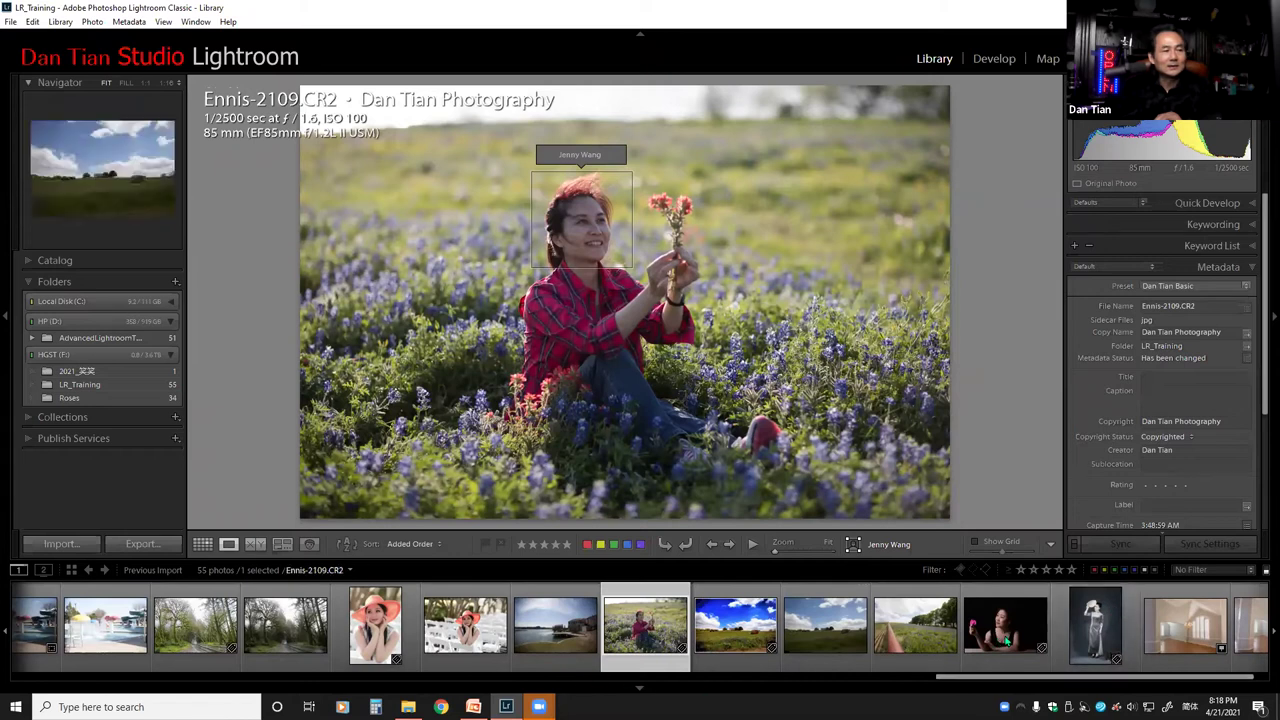
Select the fan portrait in the filmstrip and switch to People view.
click(1100, 630)
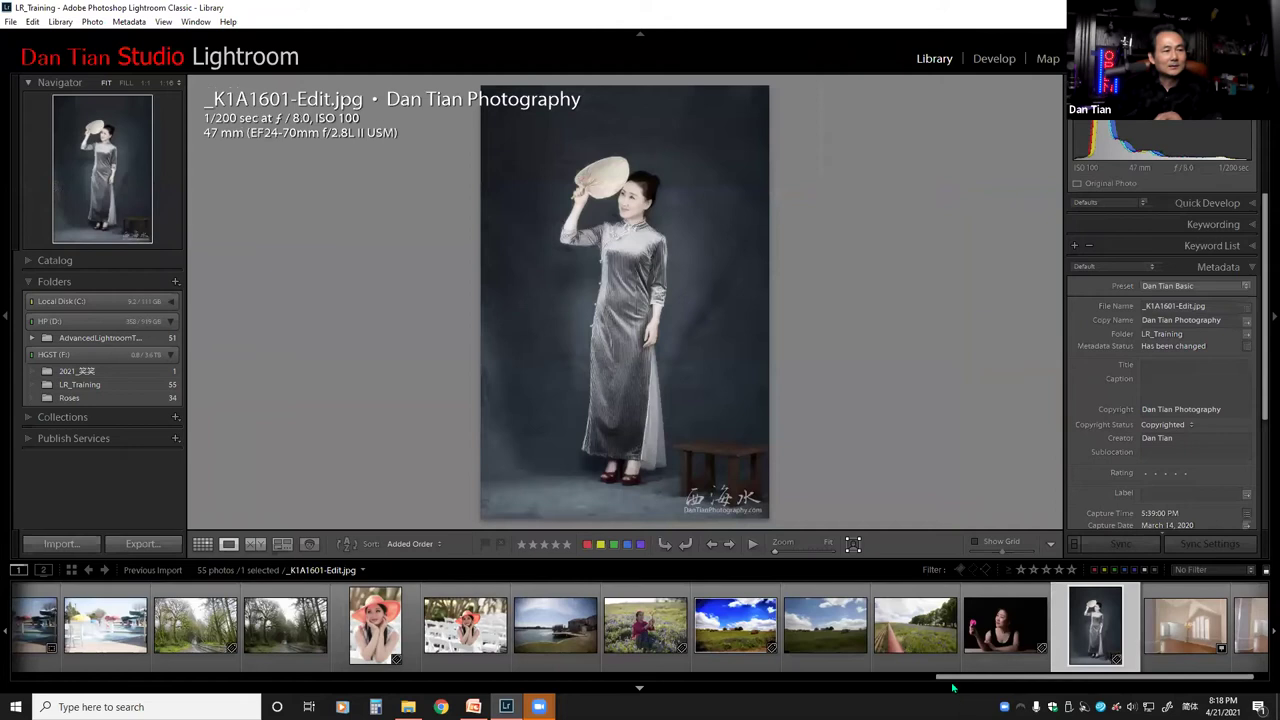
click(309, 543)
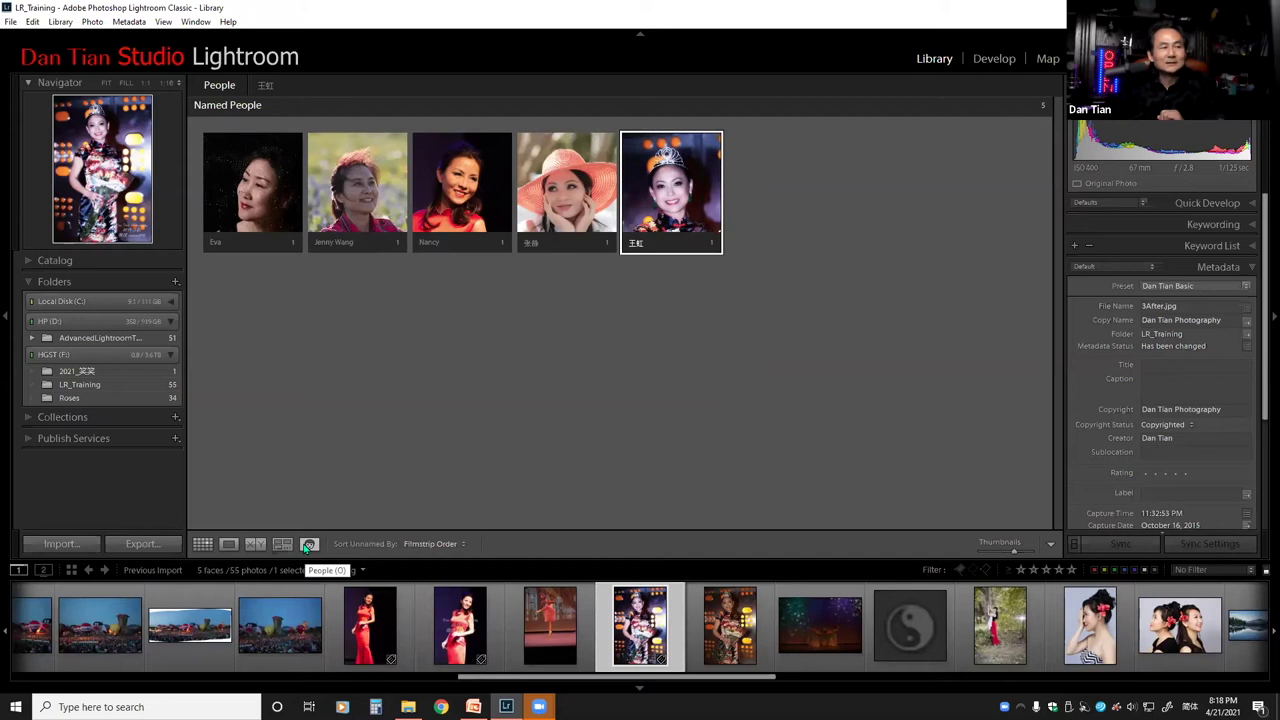
Browse a named face, select the fan portrait _K1A1601-Edit.jpg, and return to the grid.
key(g)
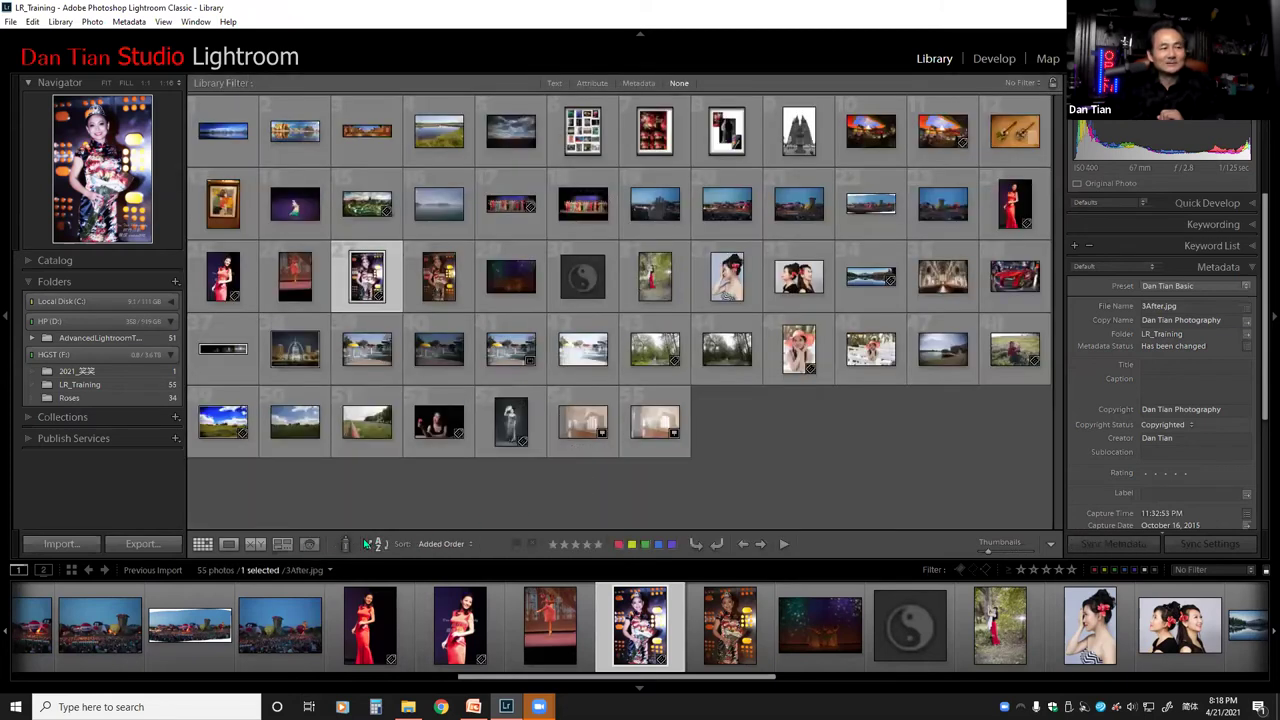
click(309, 544)
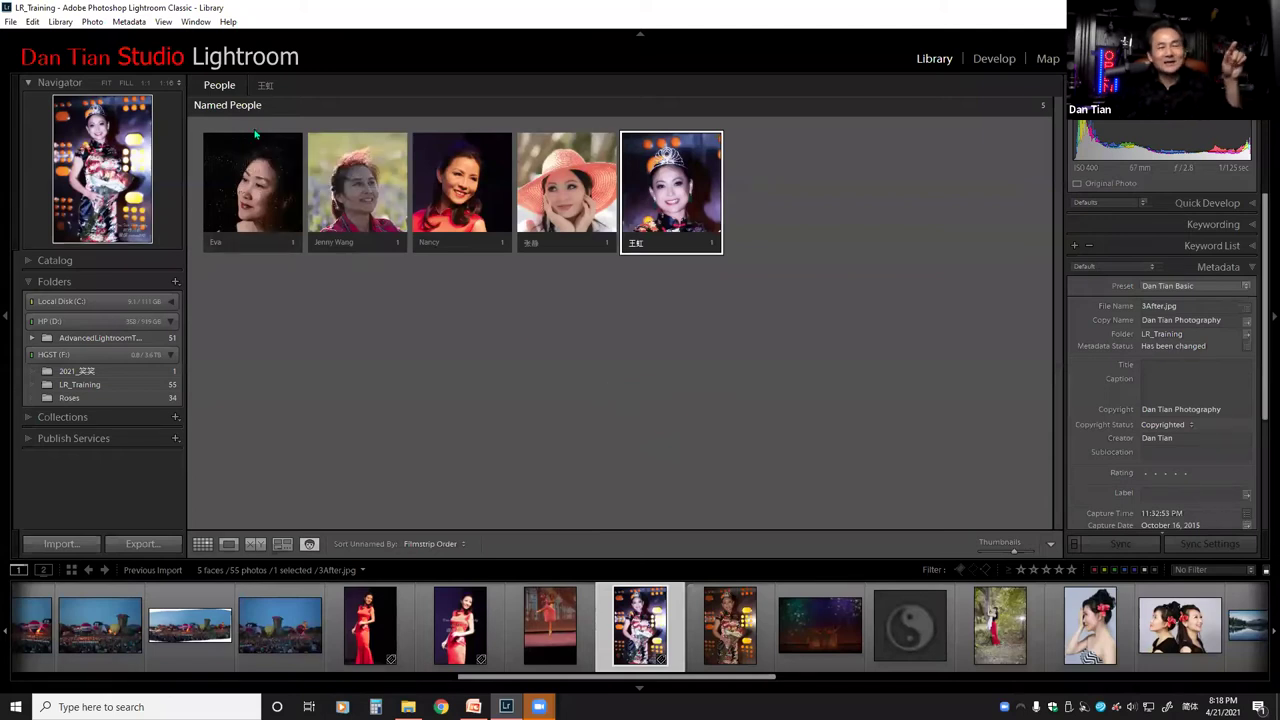
click(265, 205)
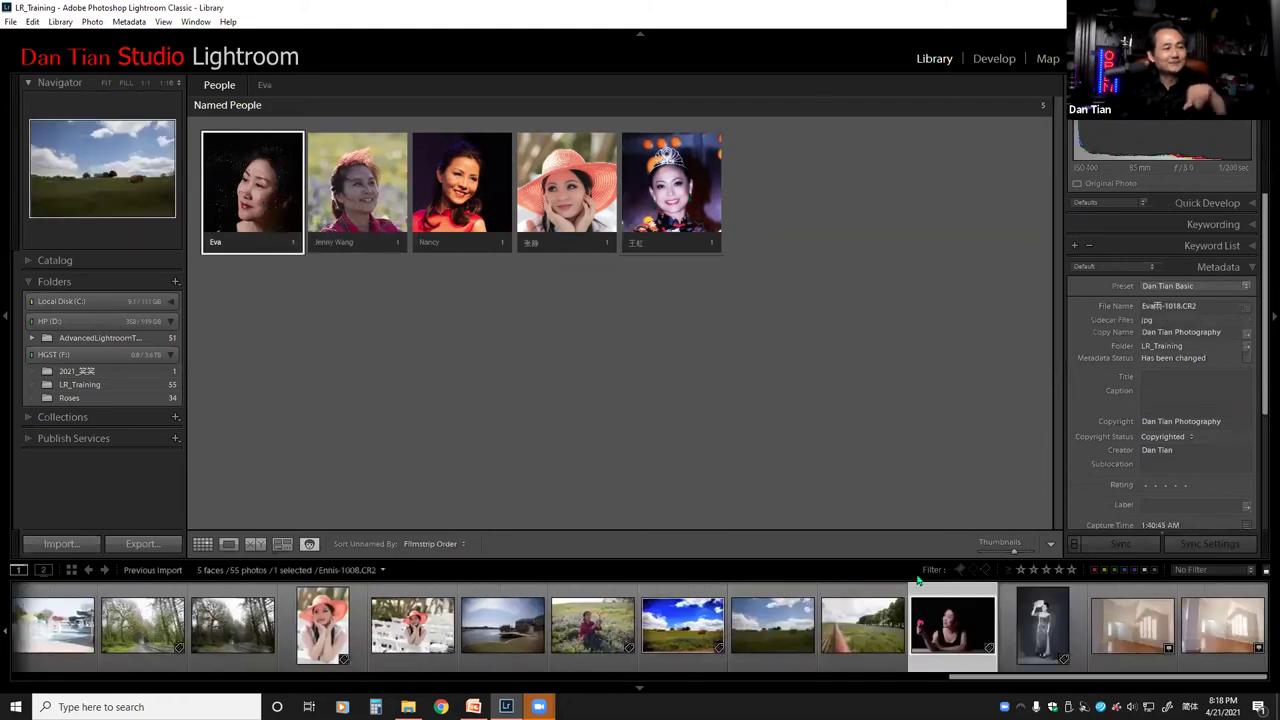
click(1040, 640)
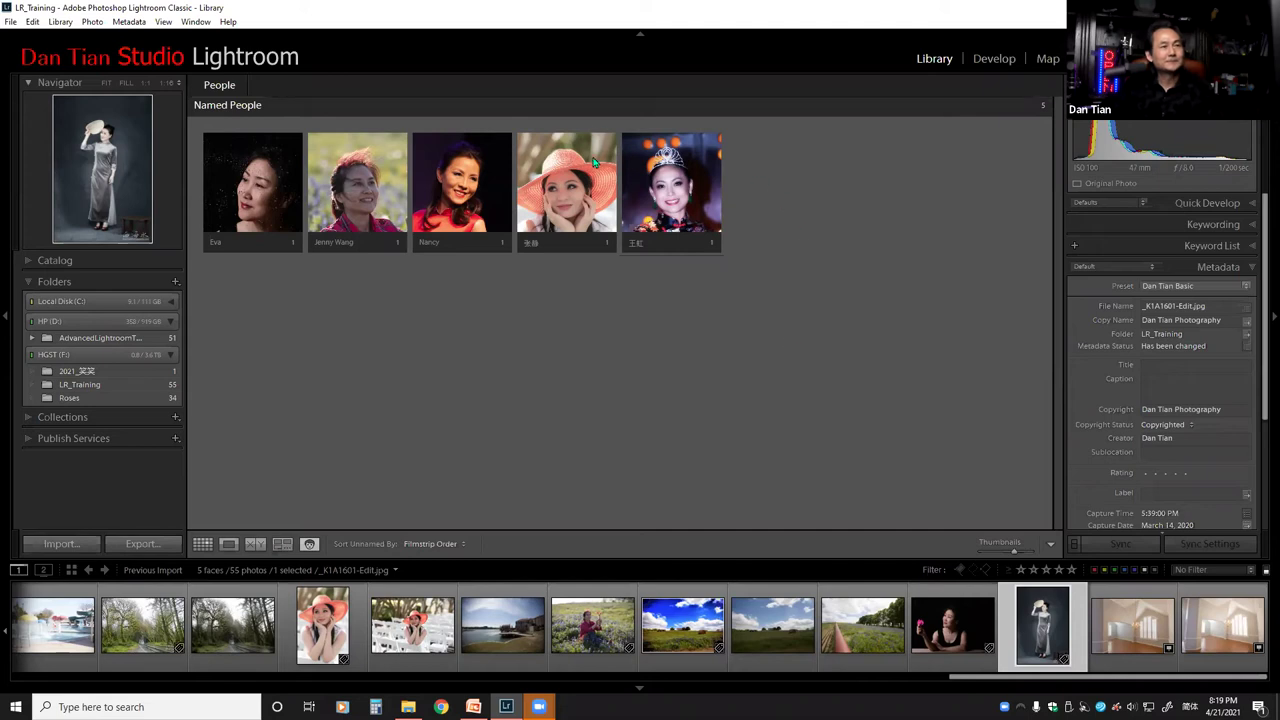
click(309, 543)
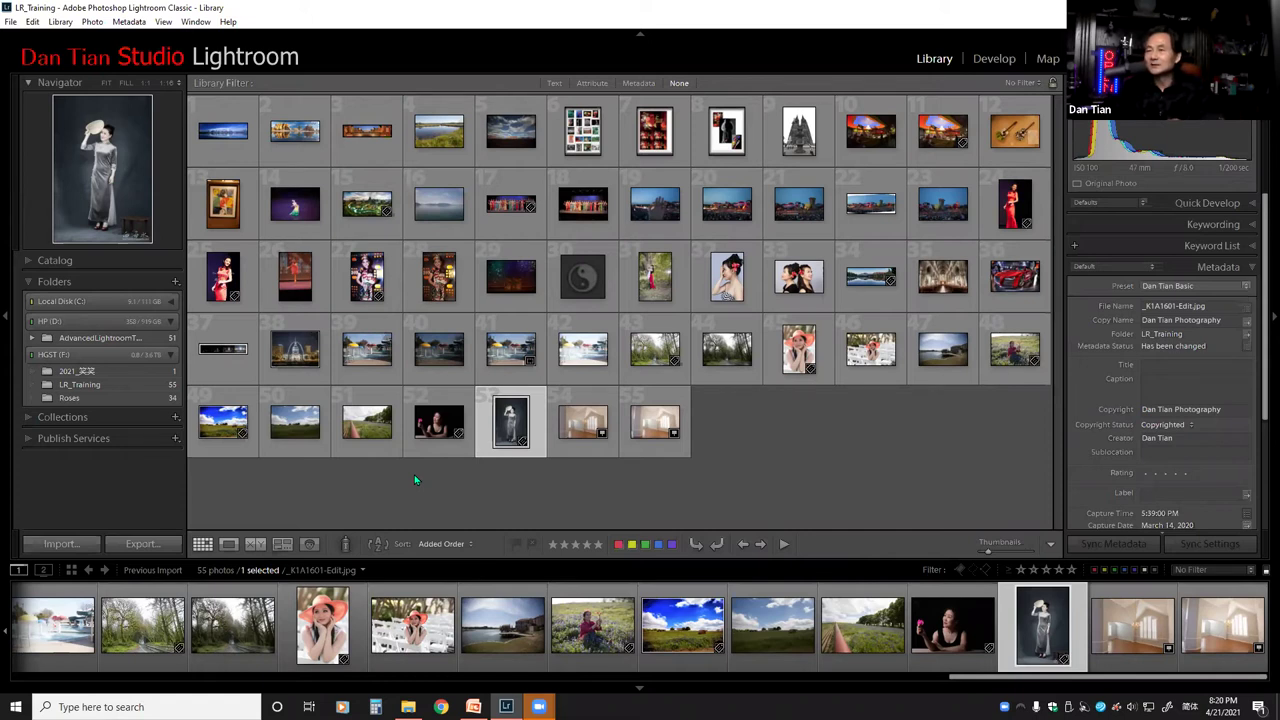
Switch the input language to English and open the mountain lake panorama in Loupe view.
key(e)
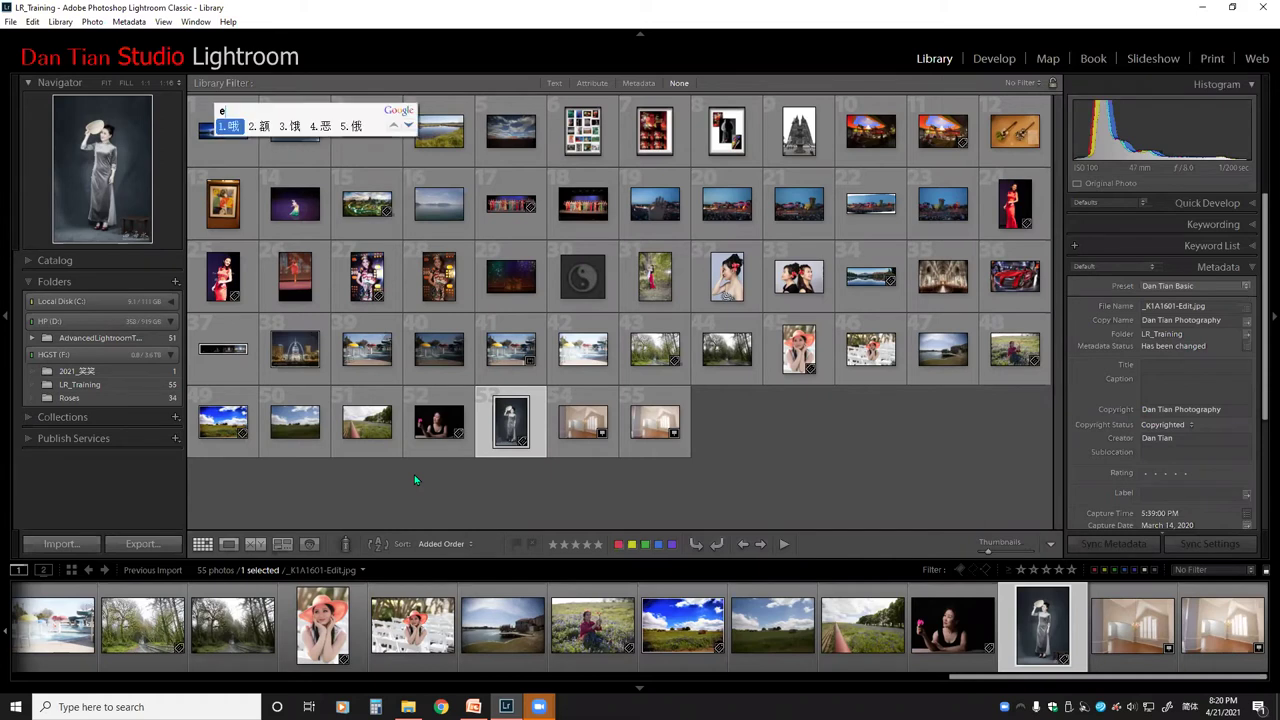
key(Escape)
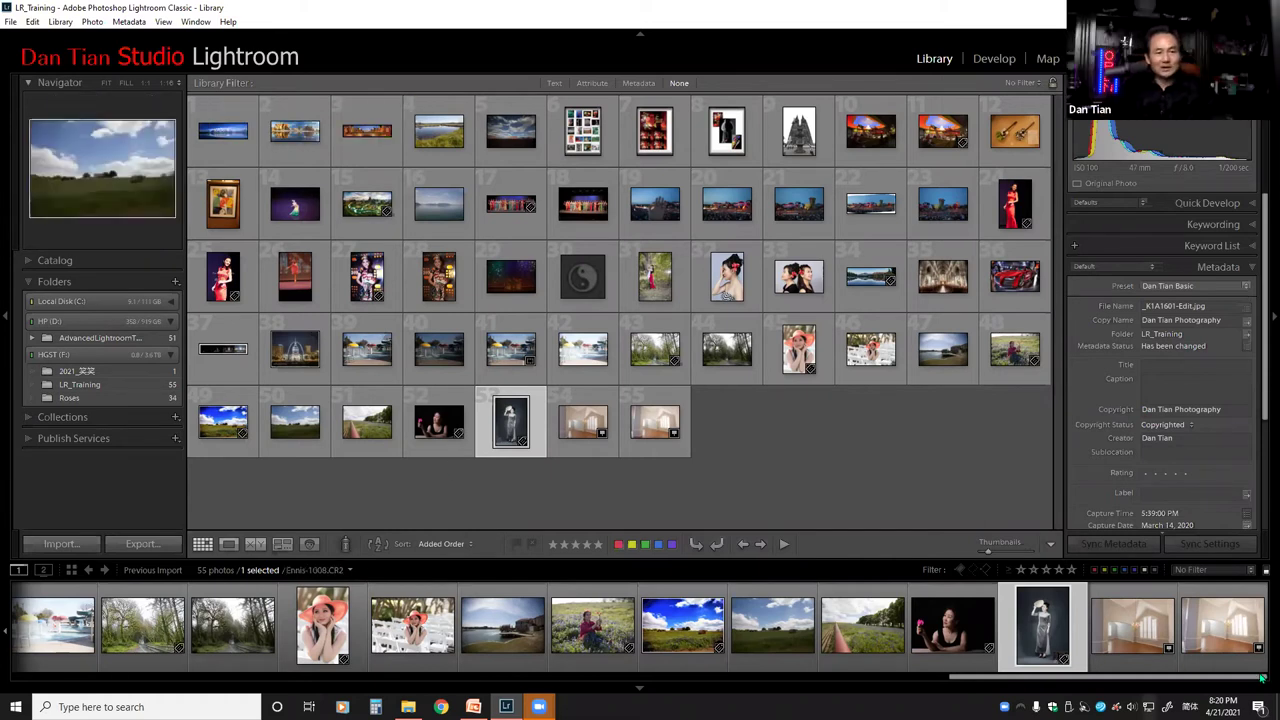
key(super+space)
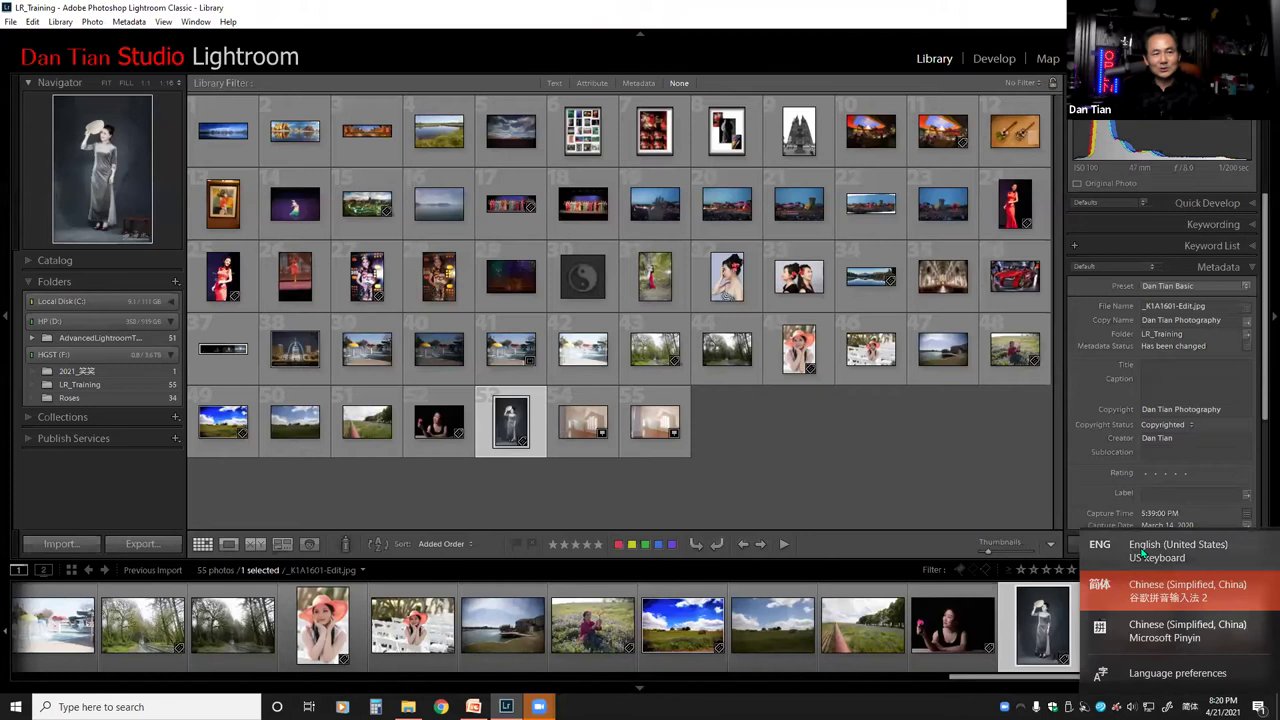
click(970, 467)
key(e)
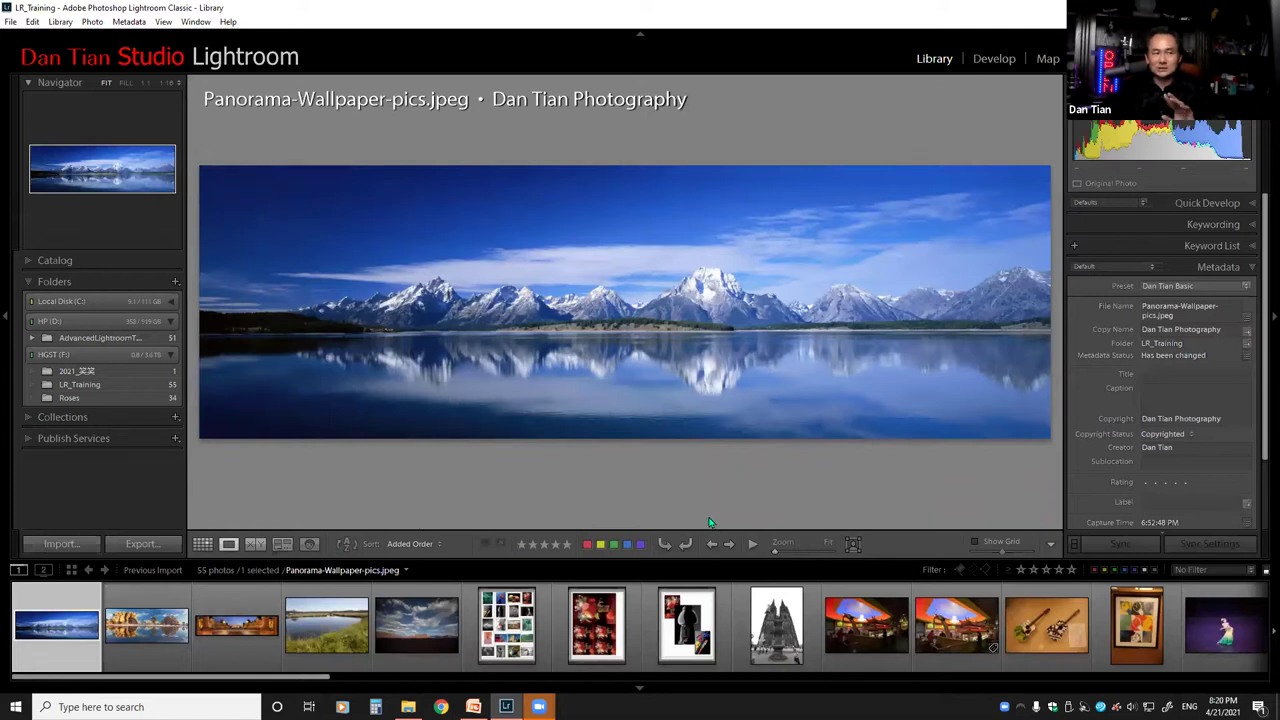
Return from Loupe view to the Library grid of all 55 photos.
key(g)
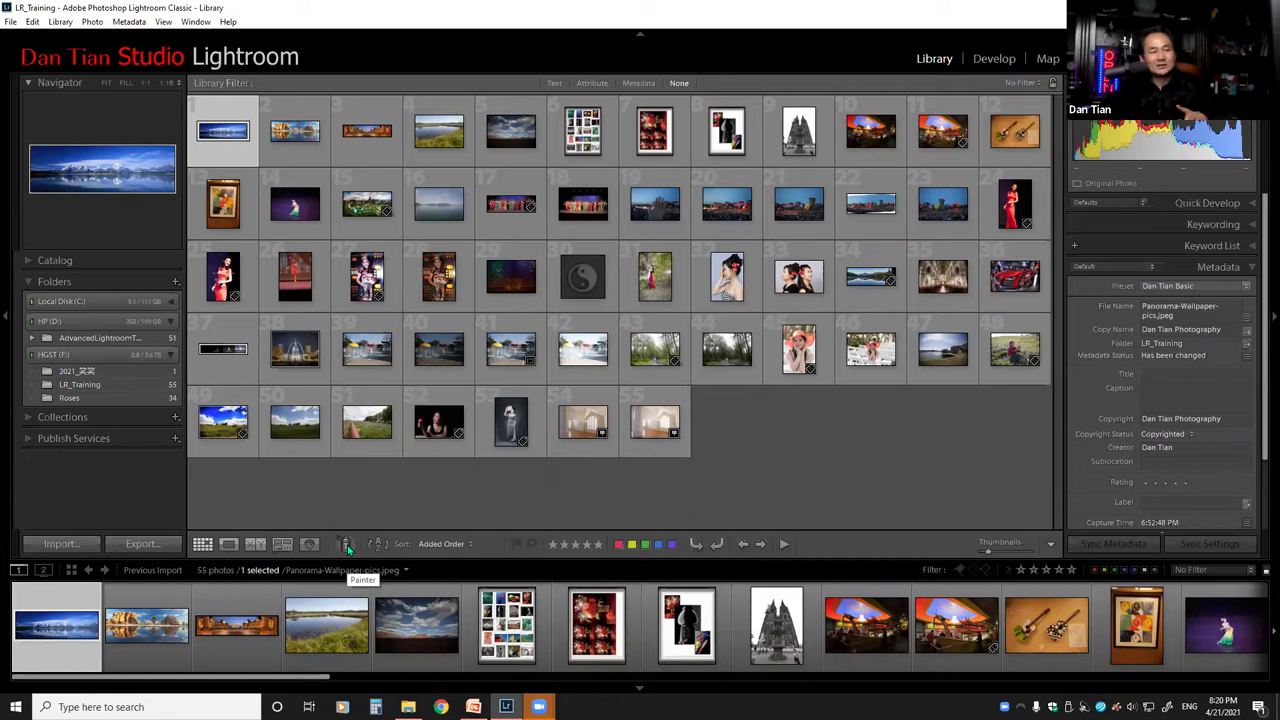
Add the second panorama to the selection and set the Painter to paint Keywords.
click(347, 544)
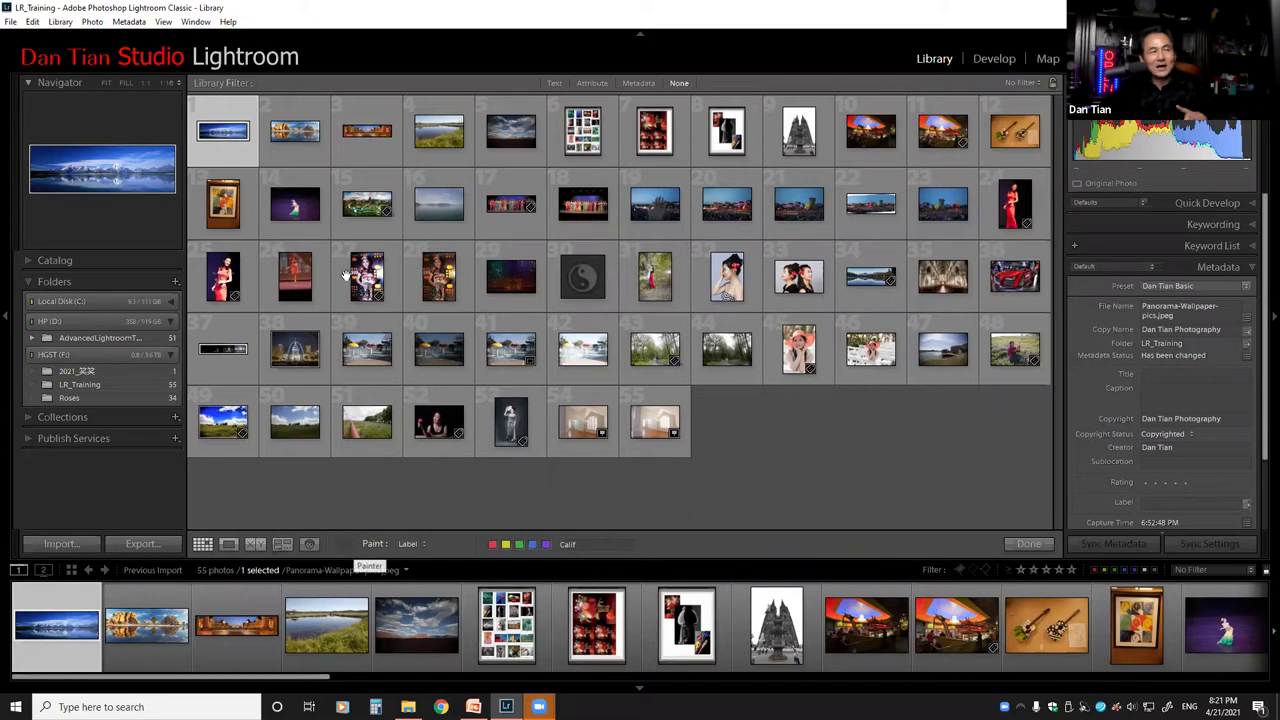
mouse_move(294, 140)
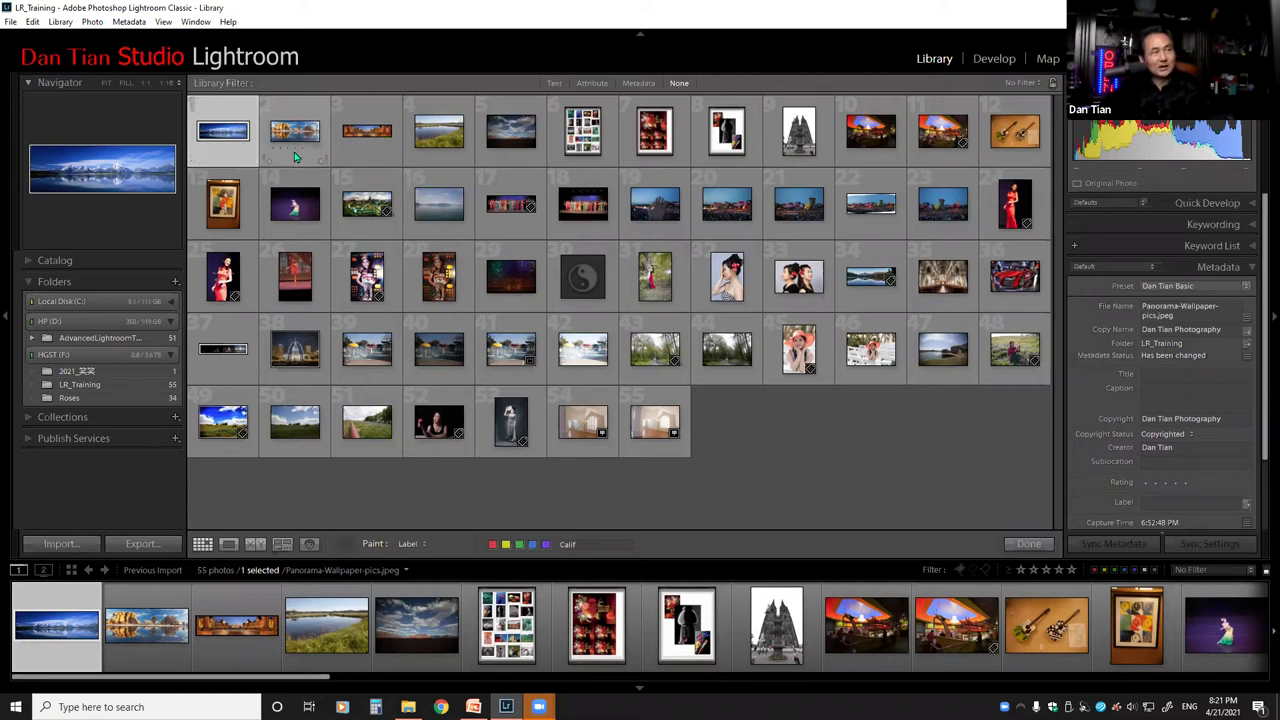
ctrl+click(296, 115)
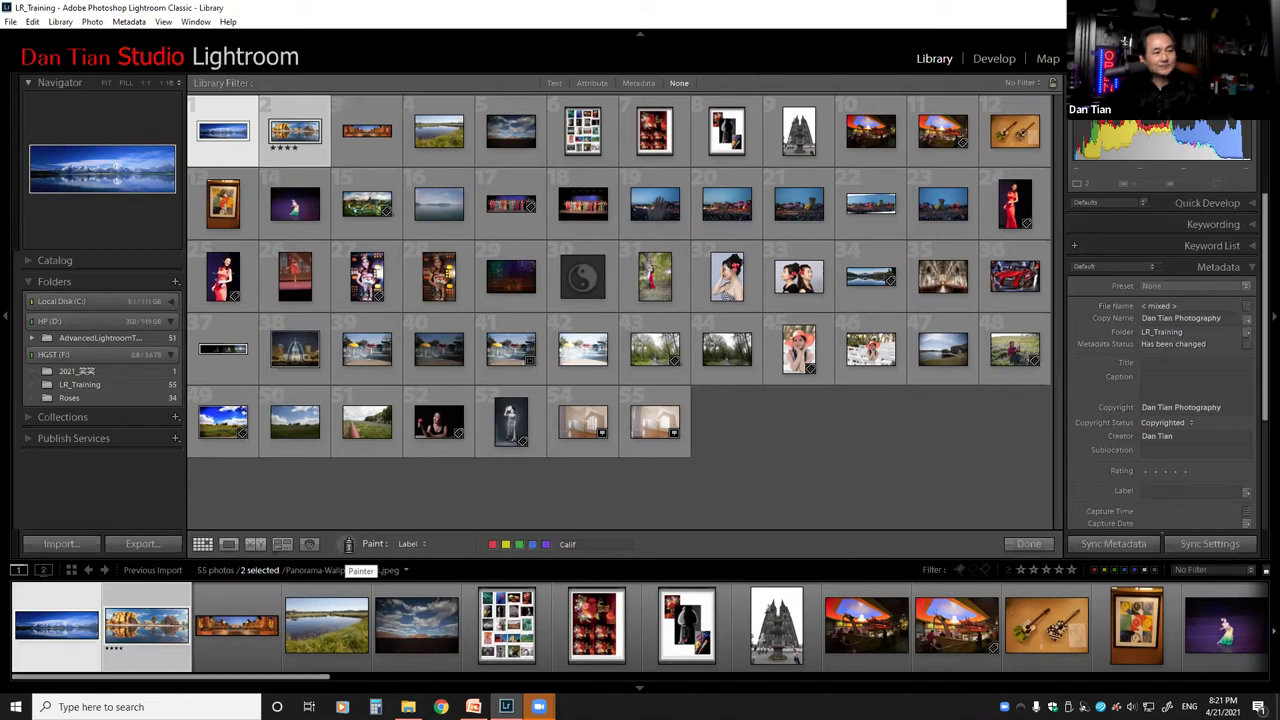
click(348, 544)
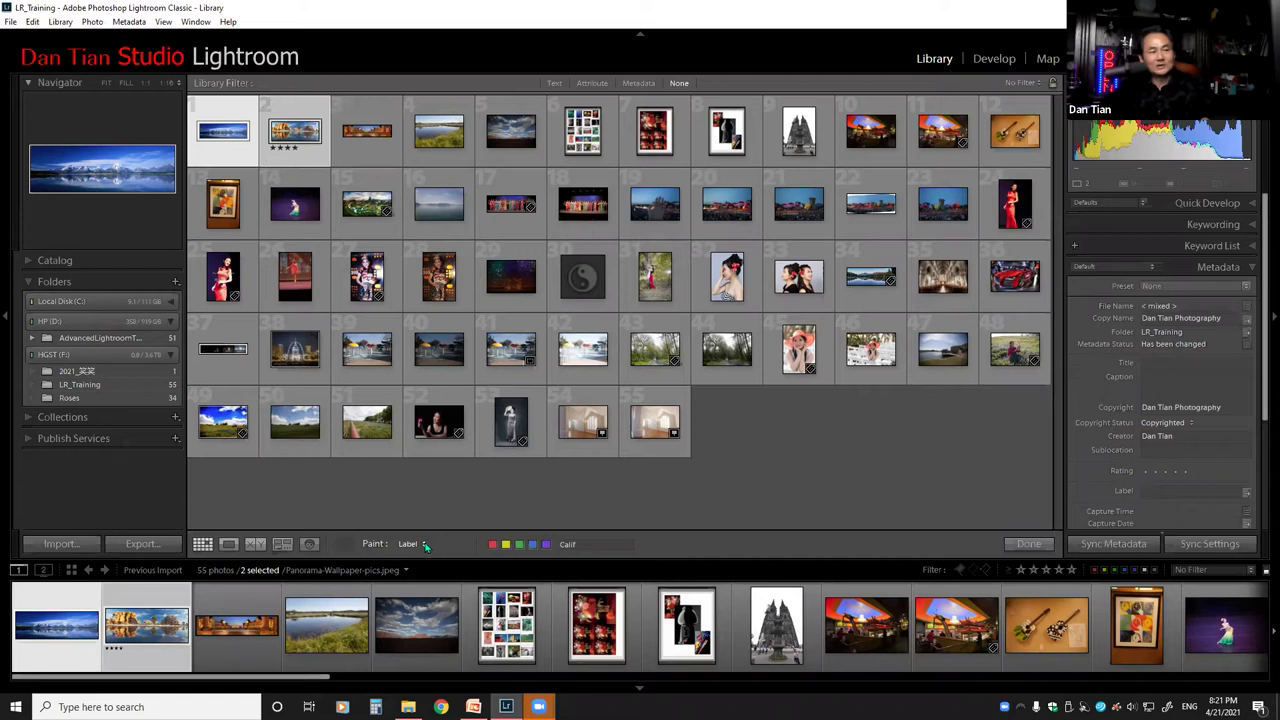
click(425, 545)
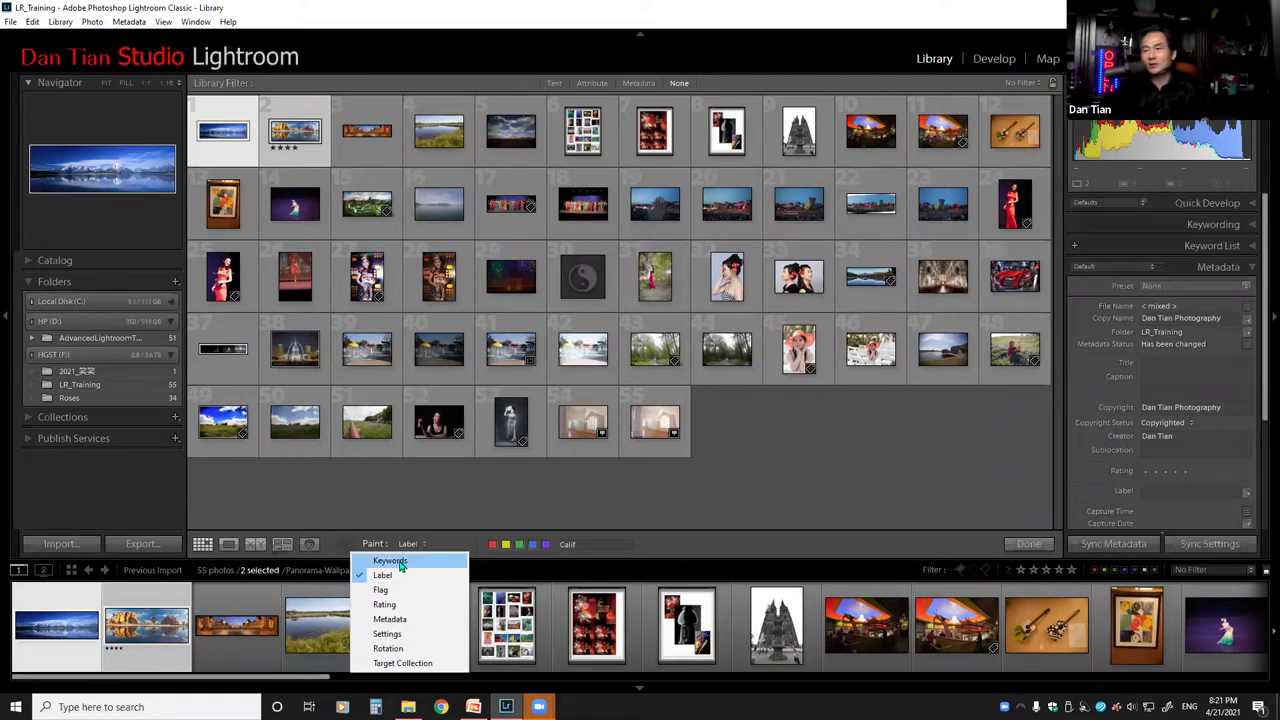
click(399, 566)
Set the Painter's keyword to 'Landscape'.
click(531, 543)
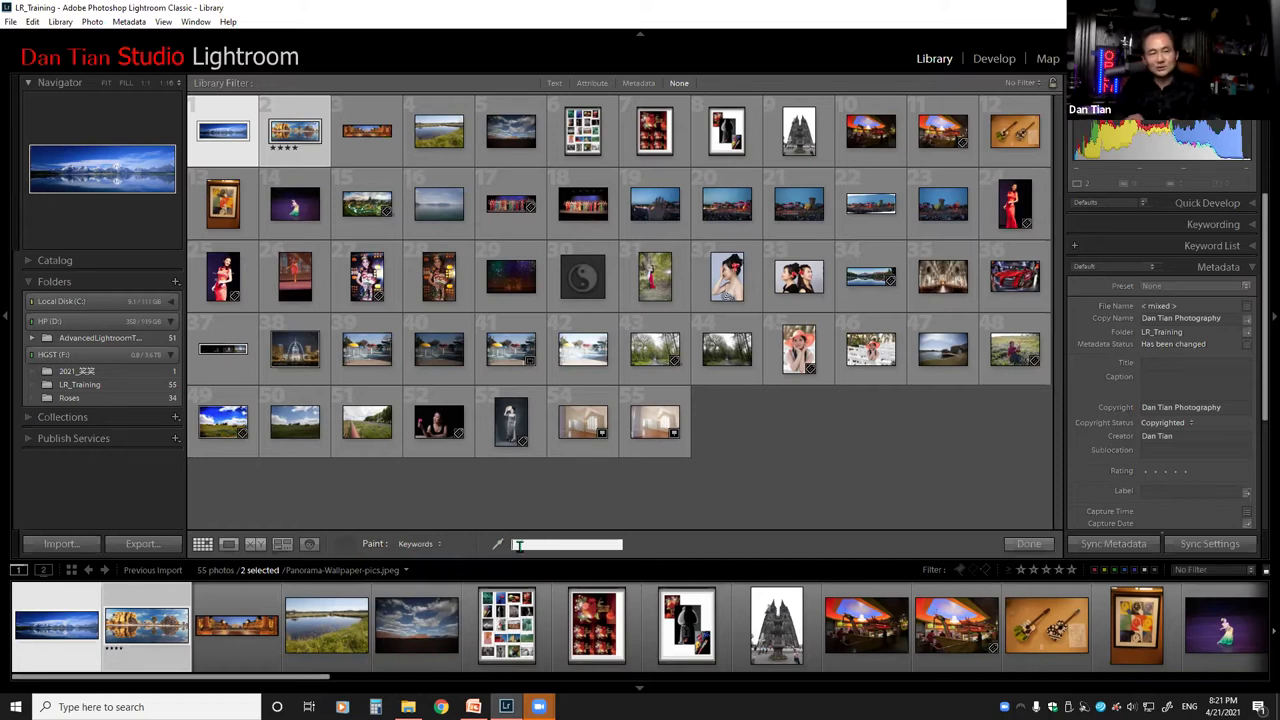
text(Land)
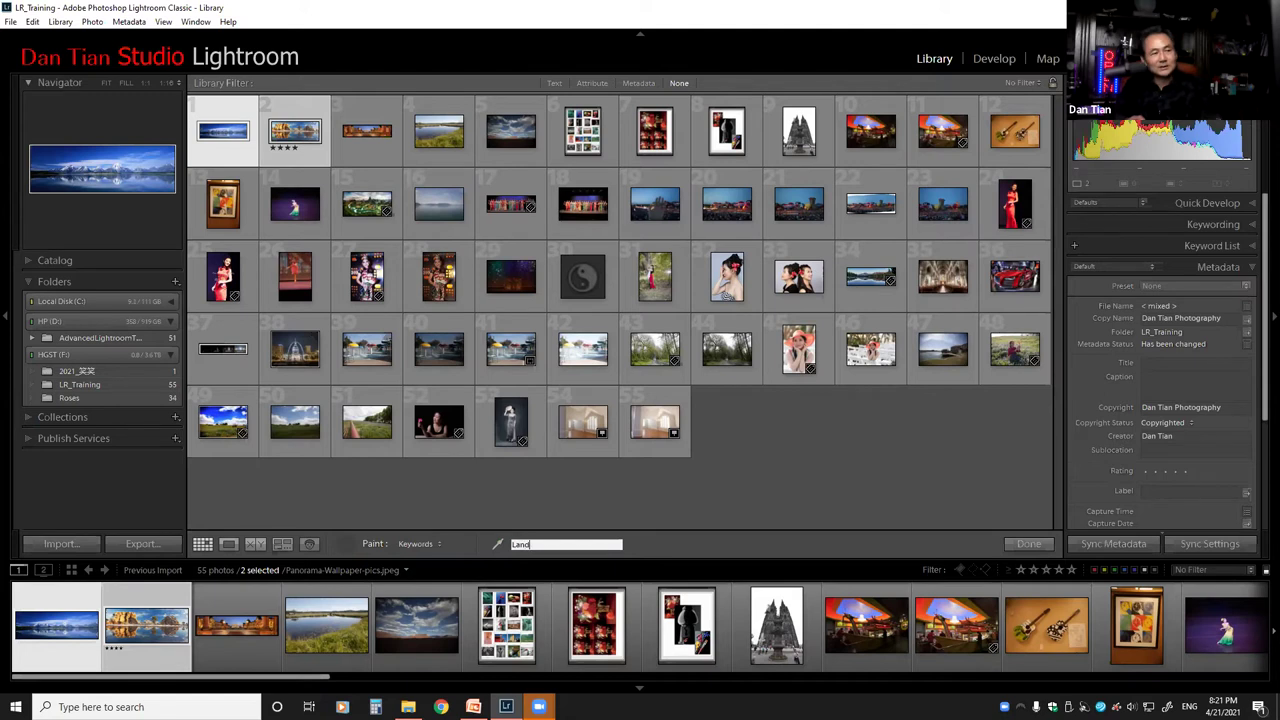
text(scape)
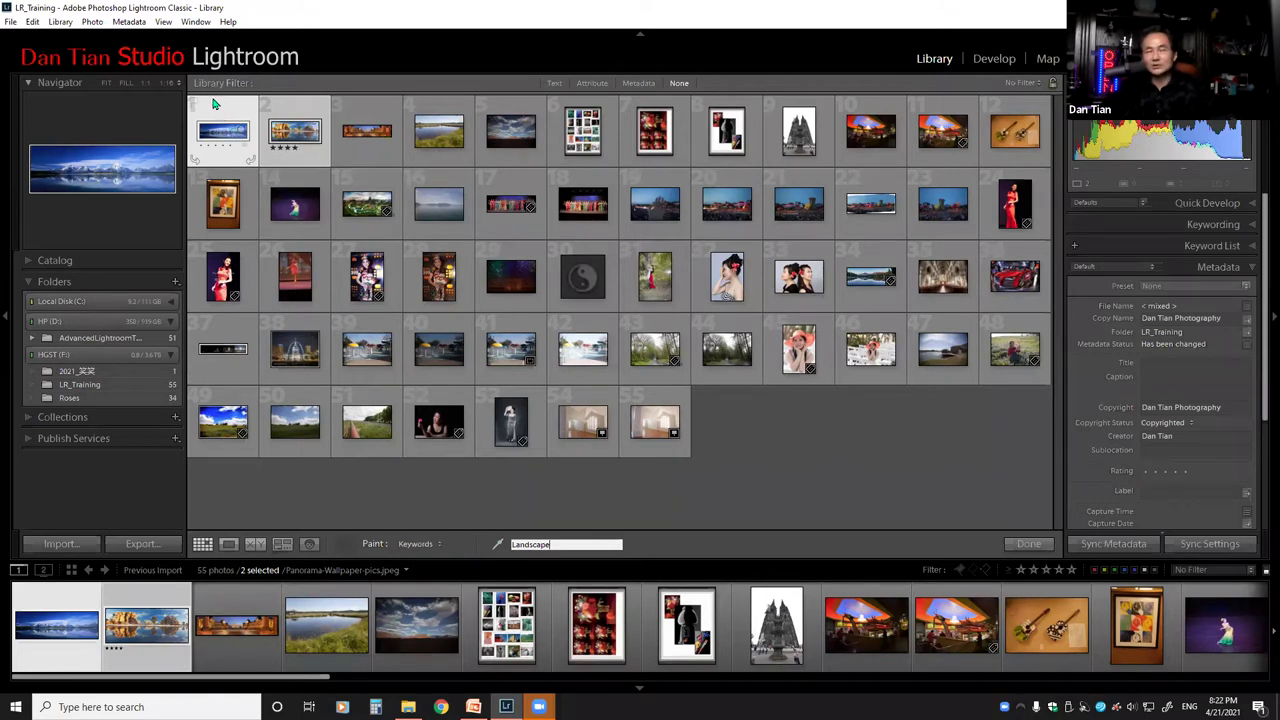
mouse_move(222, 130)
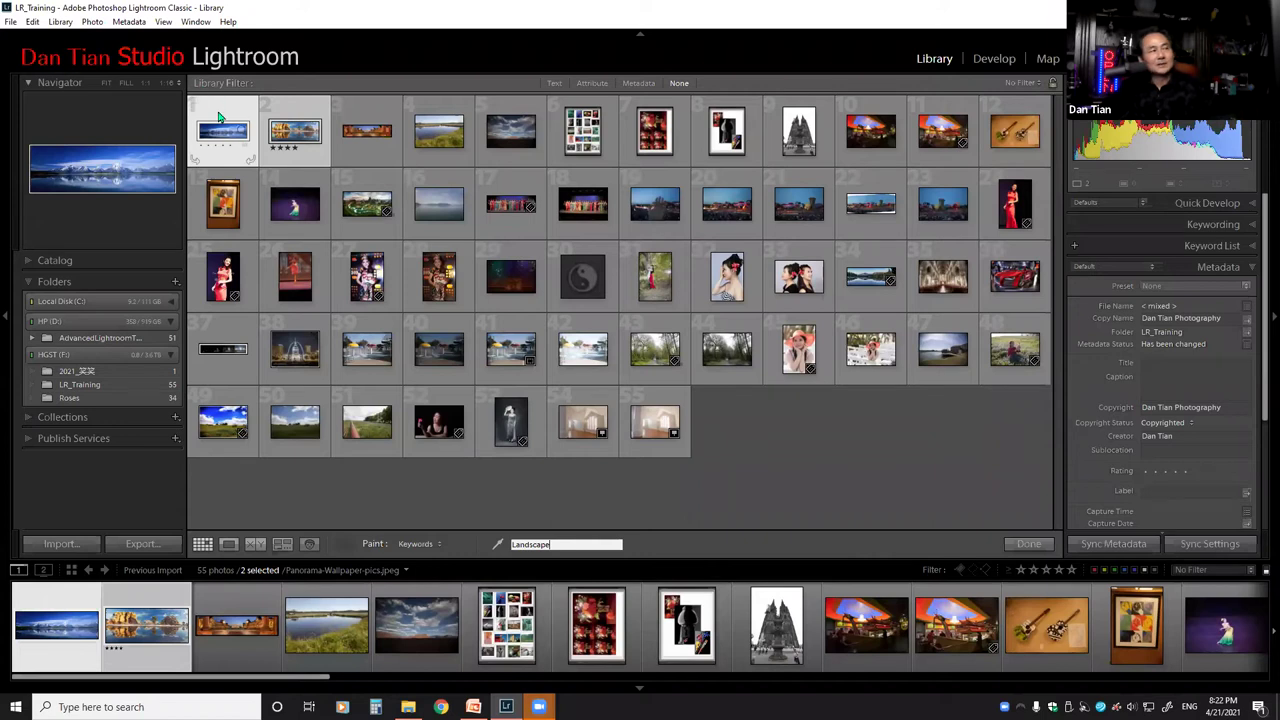
key(Return)
ctrl+click(220, 118)
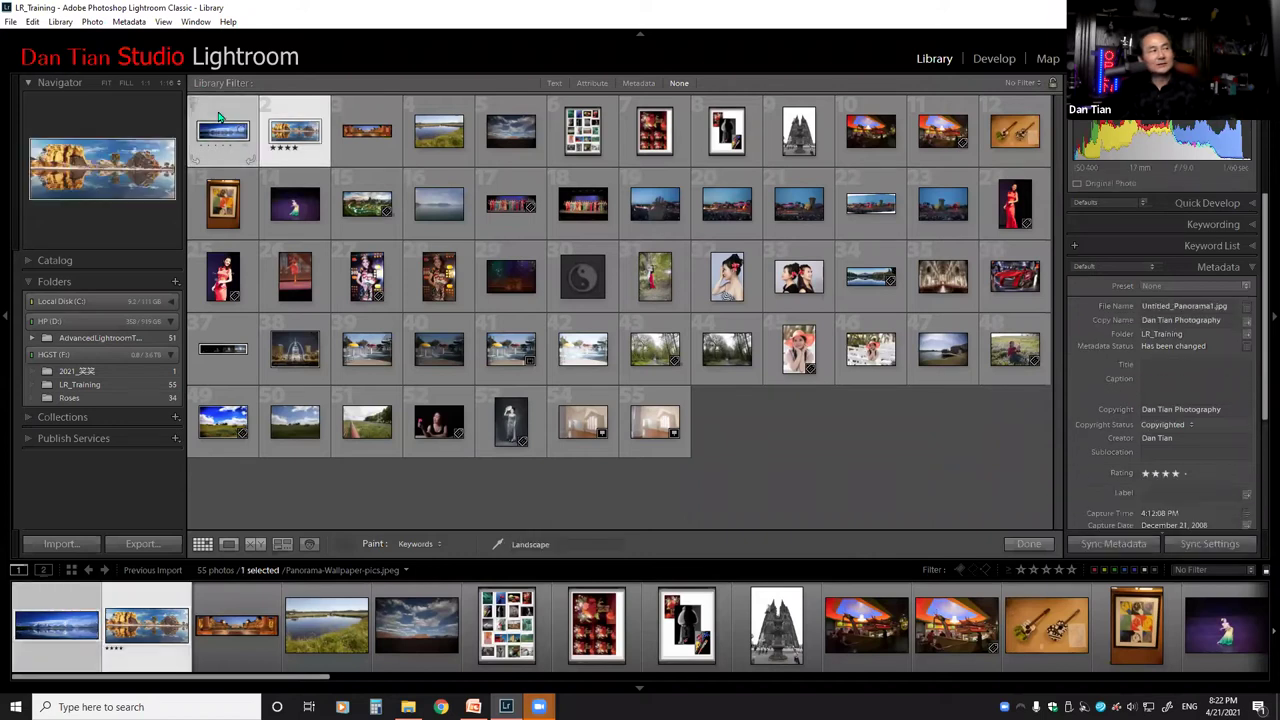
Select photos 1–5 and 16 and rate all six three stars.
key(Left)
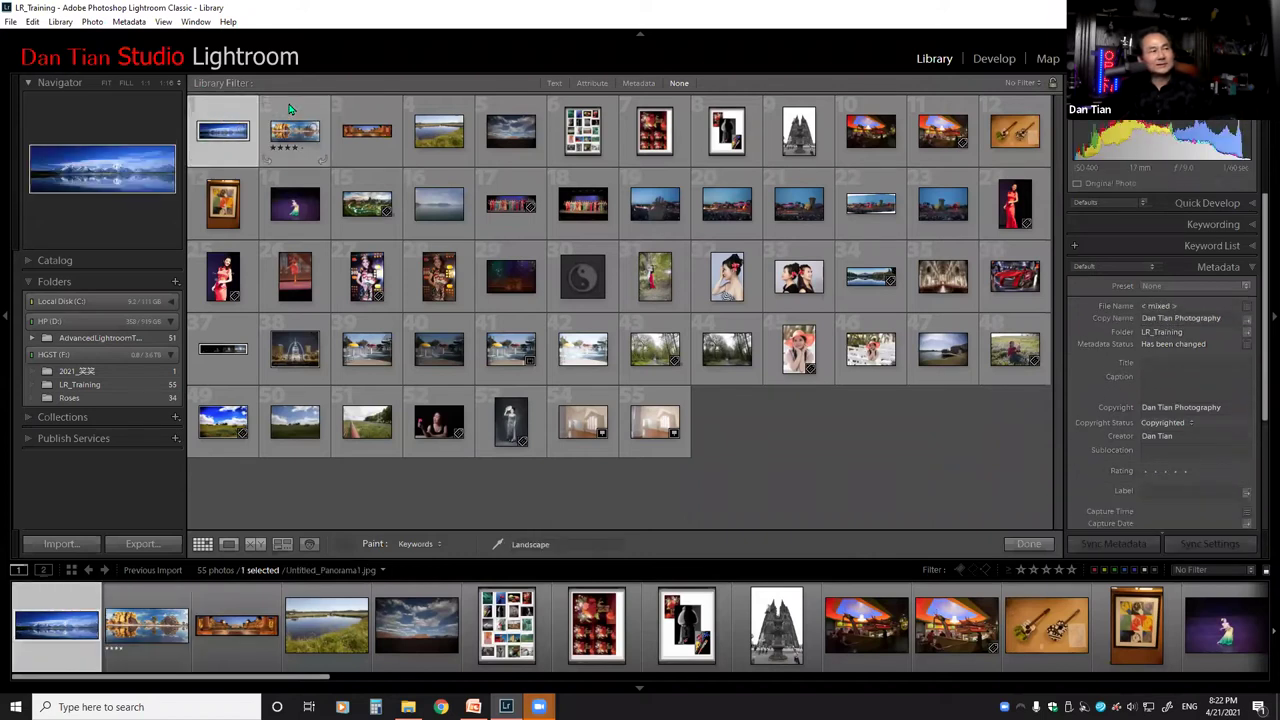
ctrl+click(289, 111)
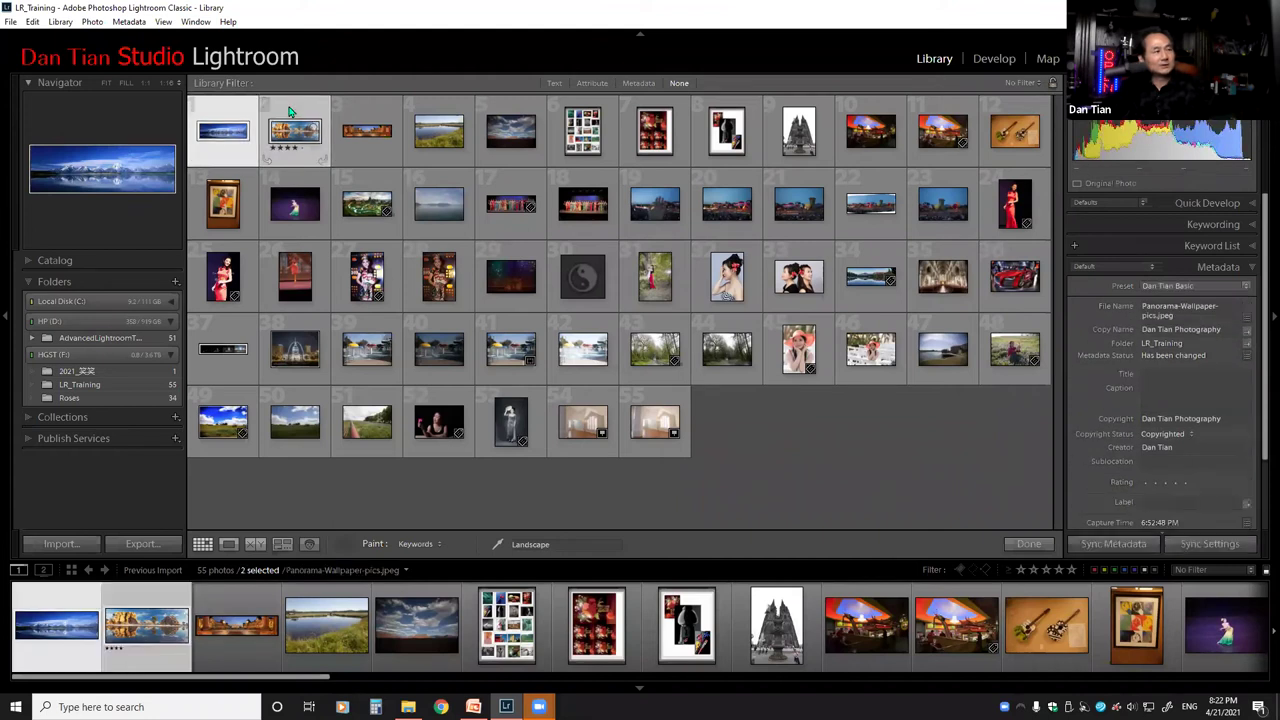
ctrl+click(376, 110)
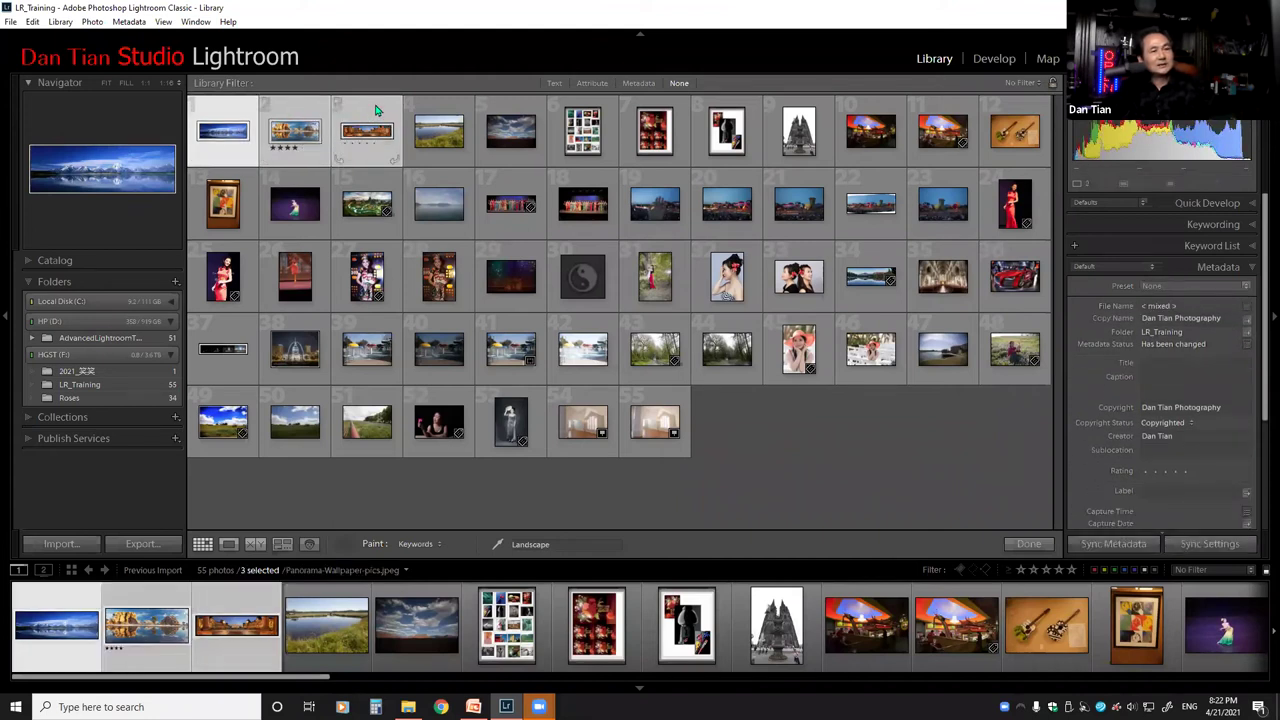
ctrl+click(437, 110)
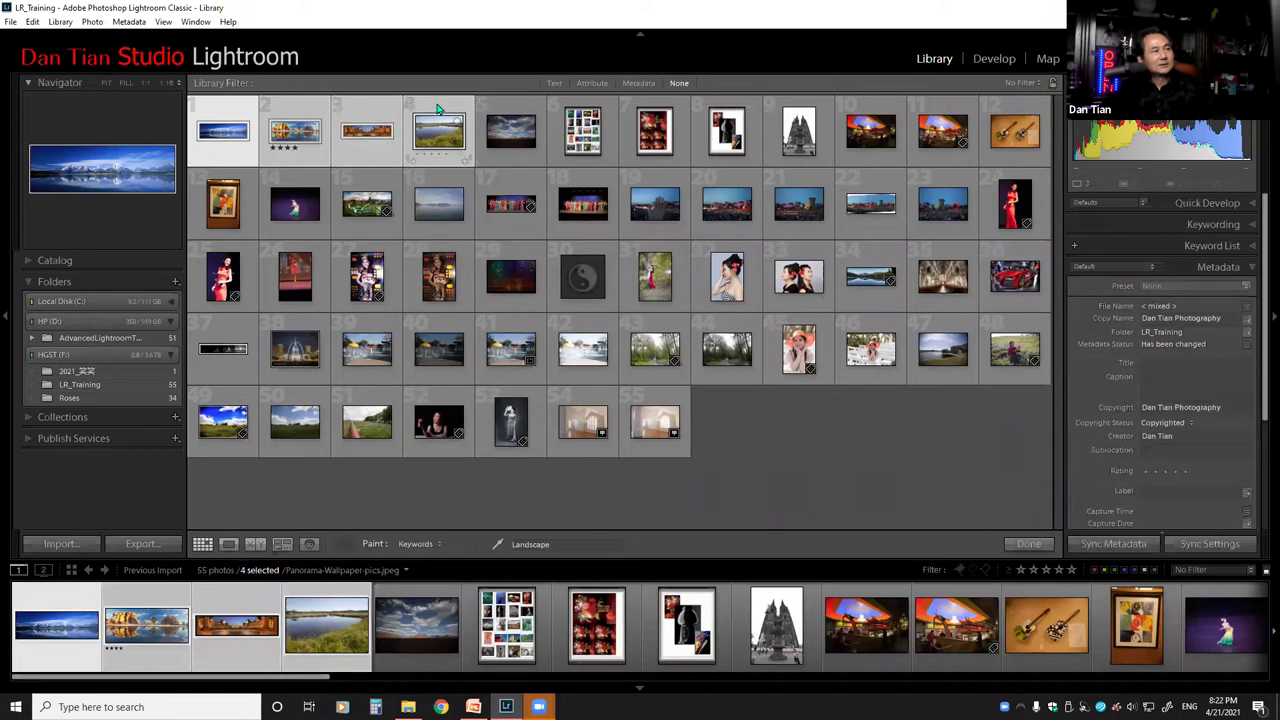
ctrl+click(507, 115)
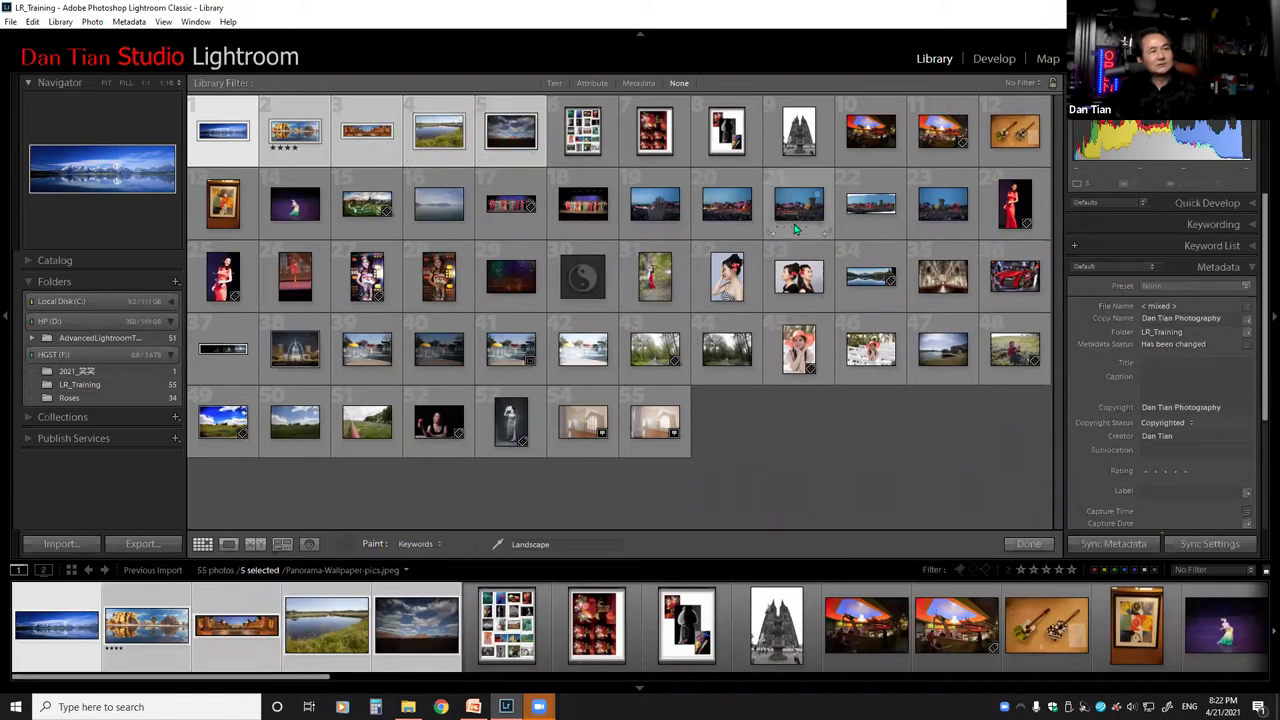
ctrl+click(445, 210)
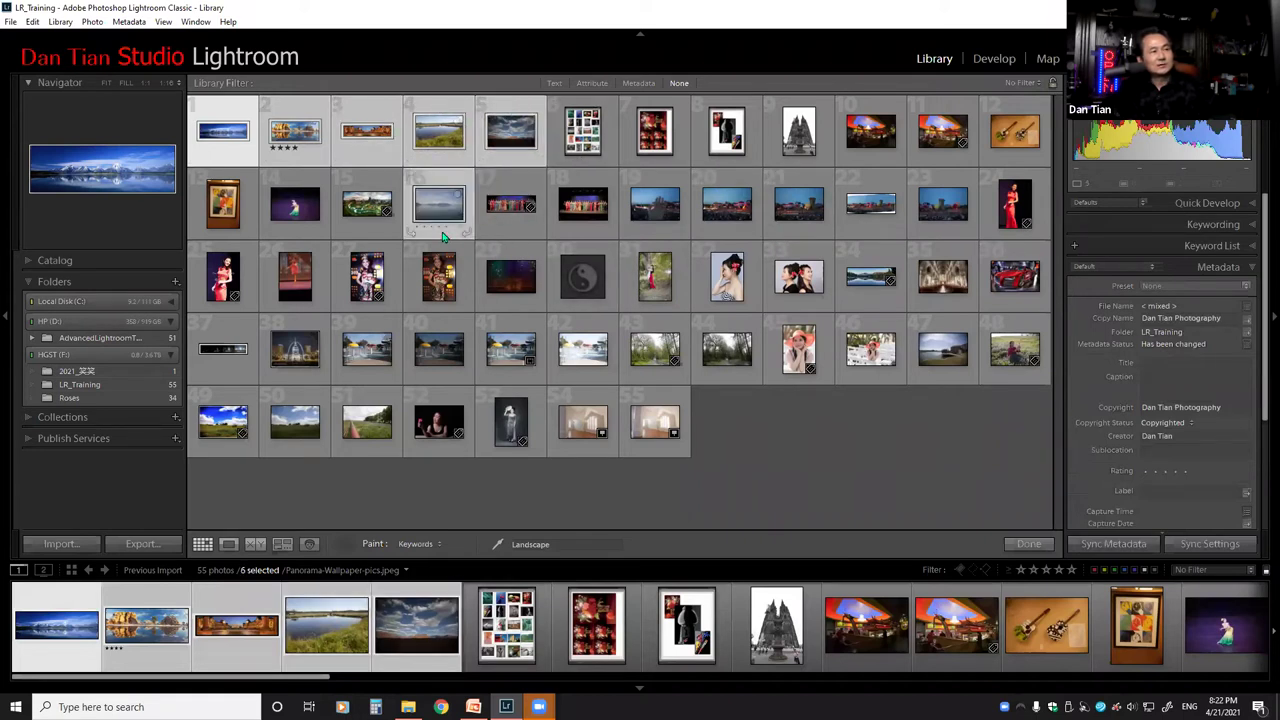
key(3)
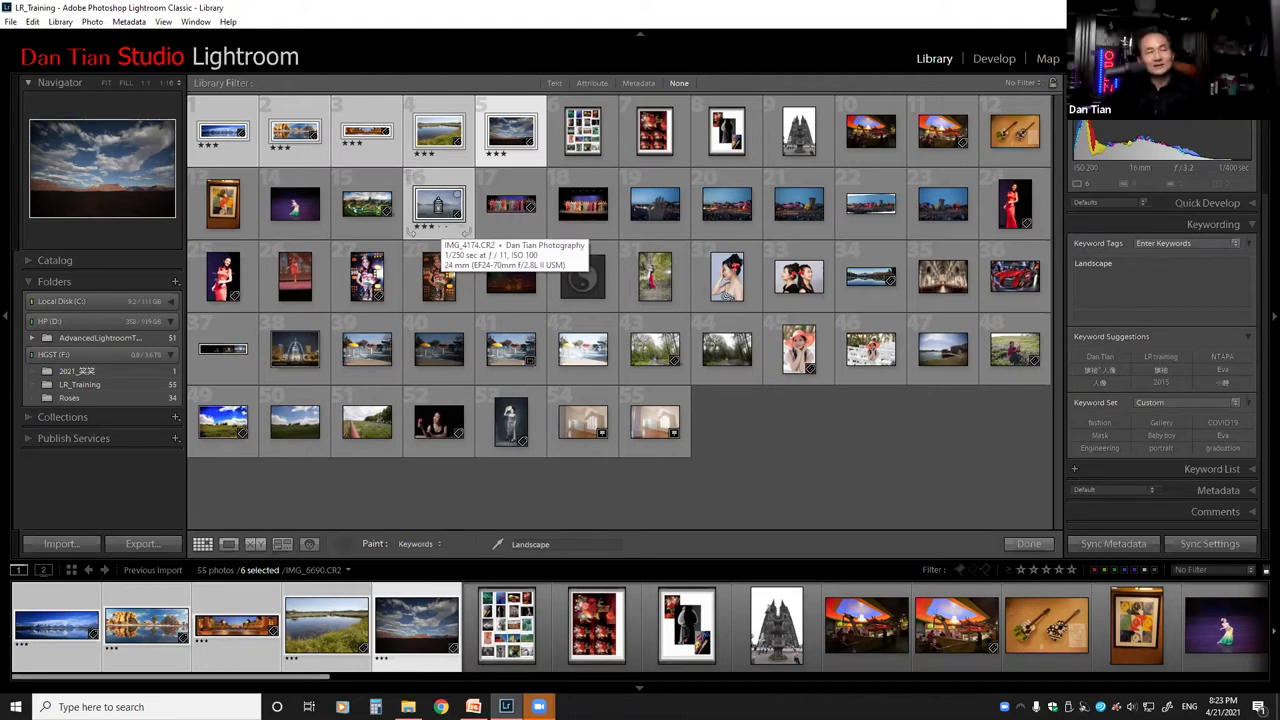
Paint the Landscape keyword onto photo 16.
mouse_move(439, 205)
click(410, 230)
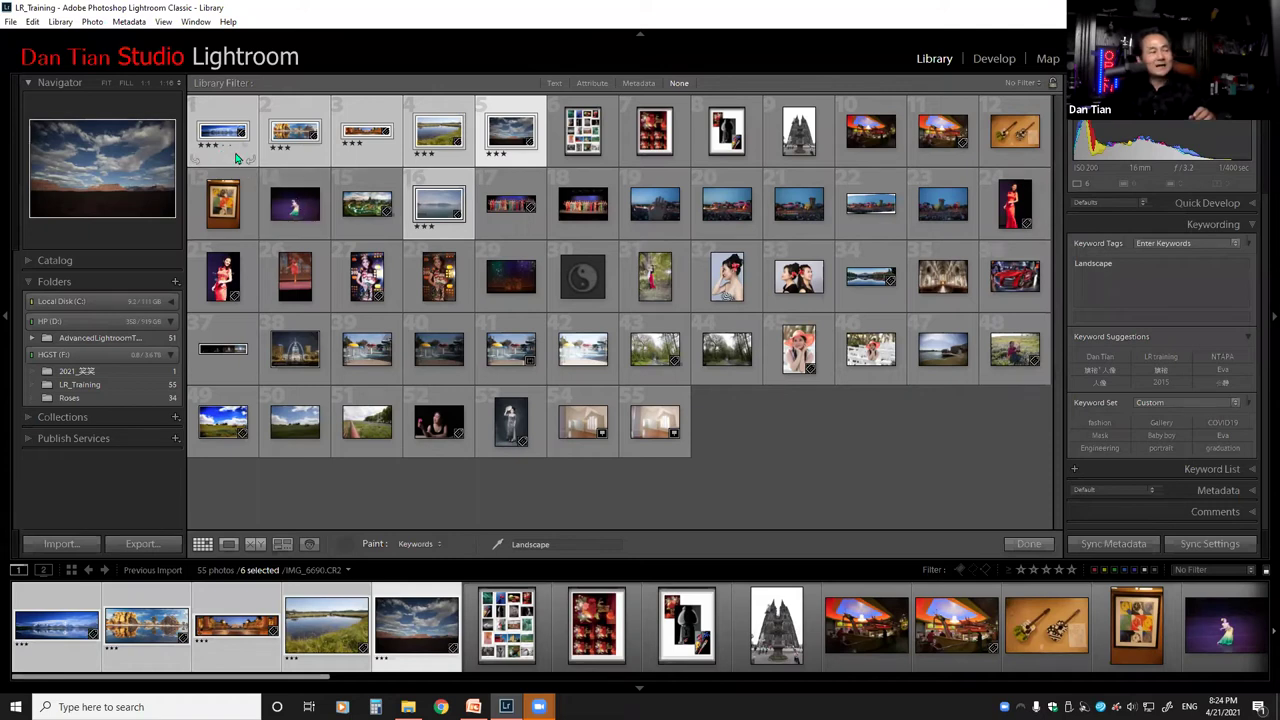
Switch the Painter to a three-star Rating and clear the six-photo selection.
click(438, 544)
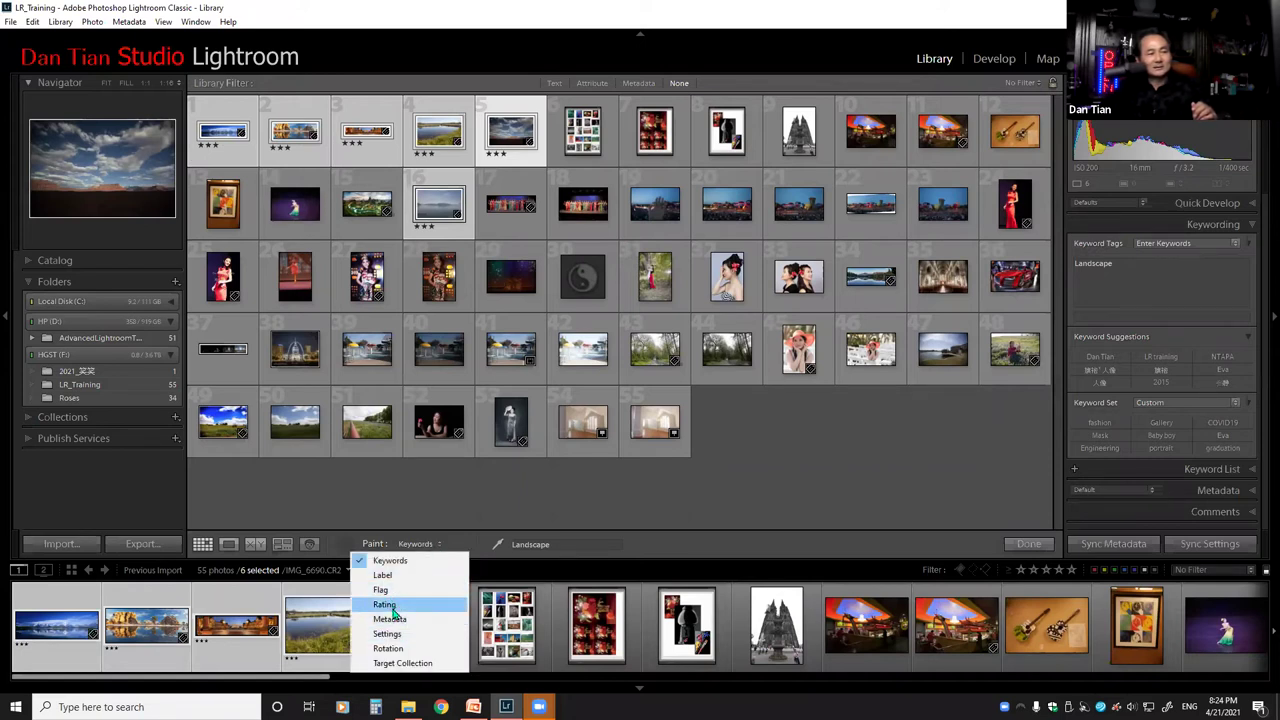
click(385, 605)
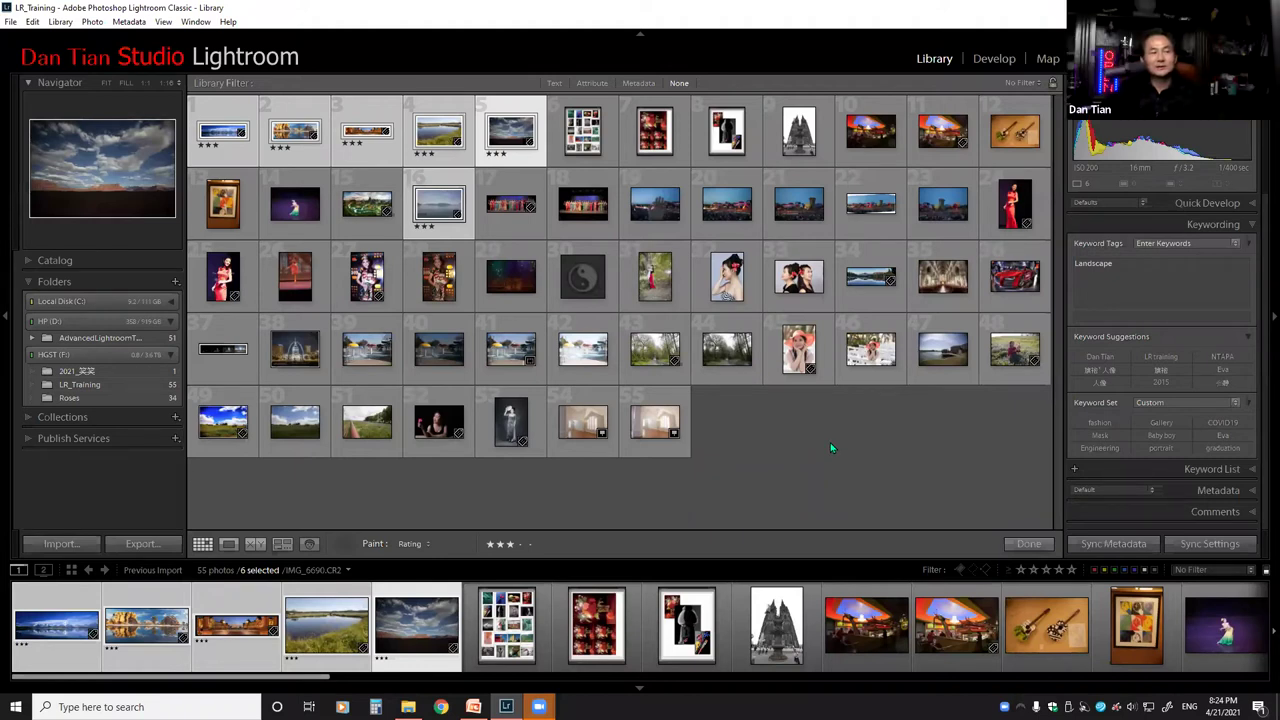
click(826, 438)
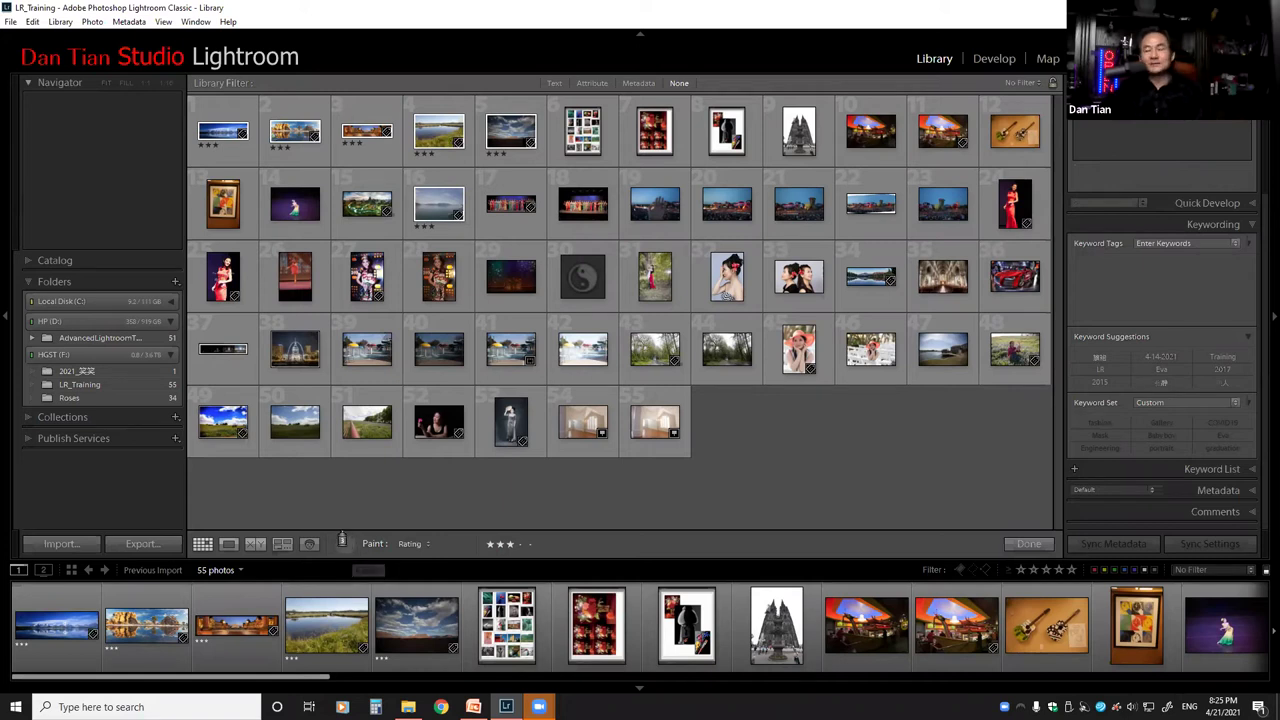
Pick up the Painter, leaving it on a three-star Rating.
click(341, 543)
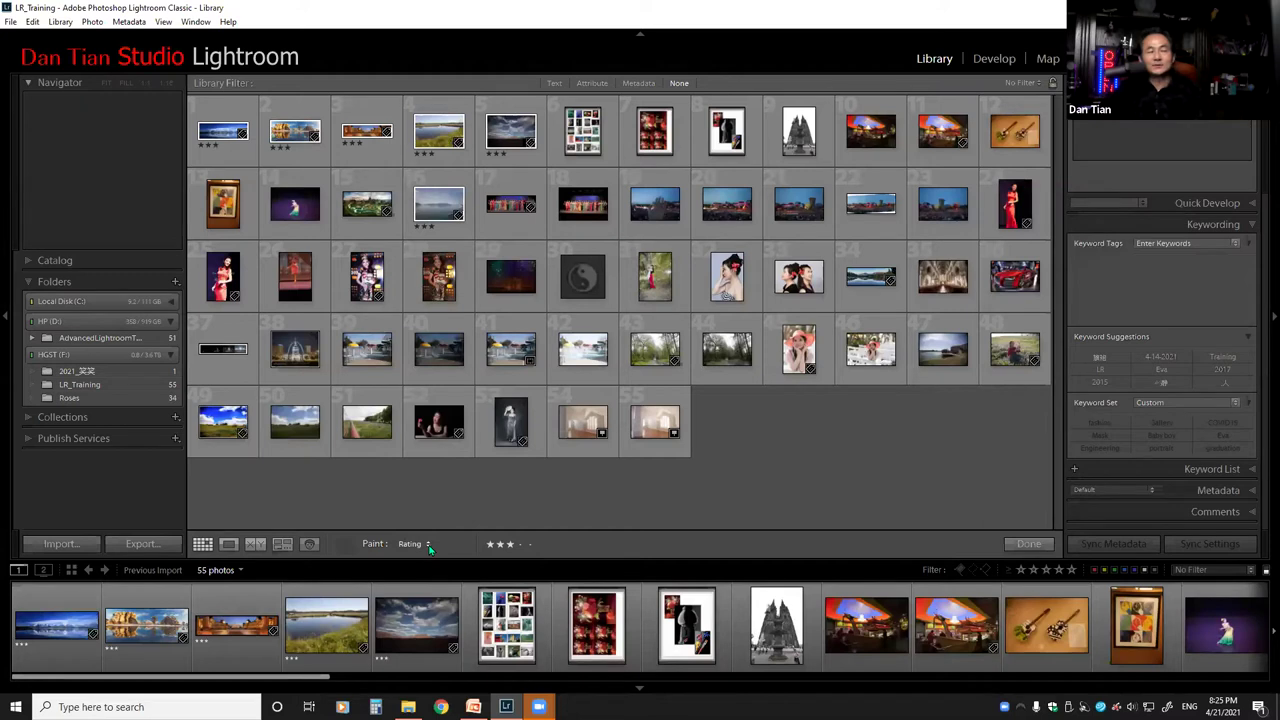
click(428, 545)
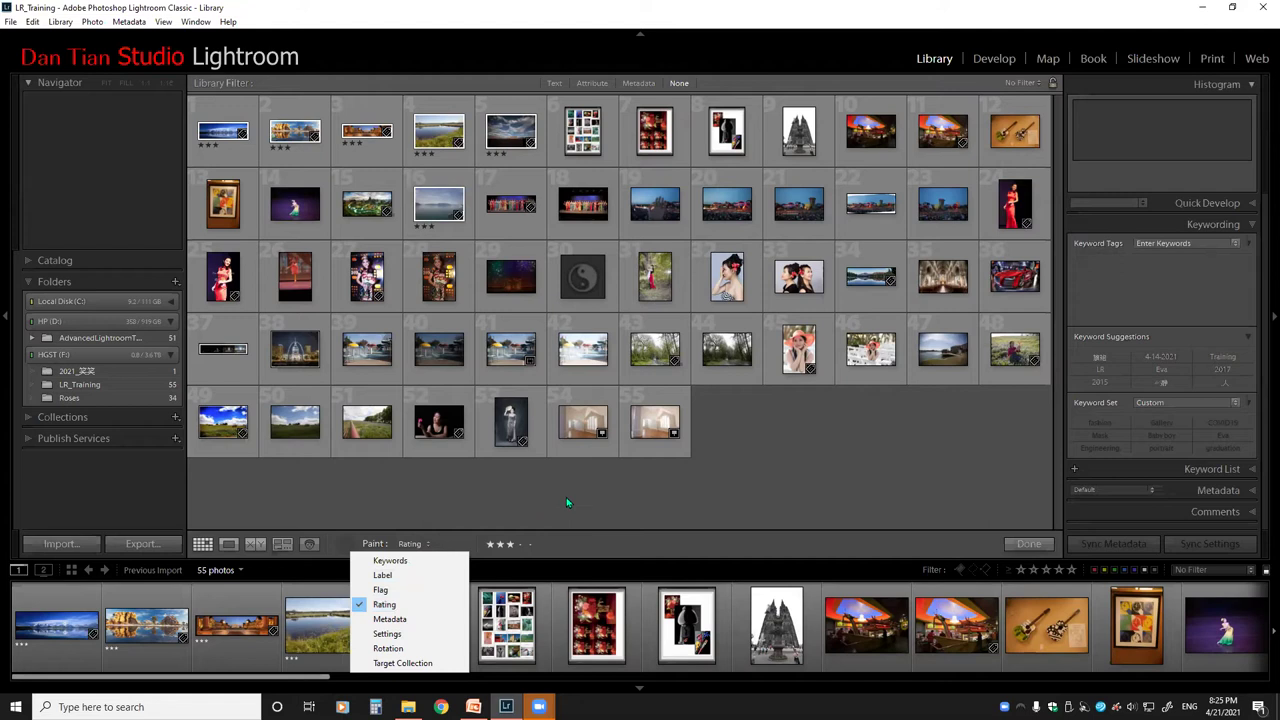
click(635, 491)
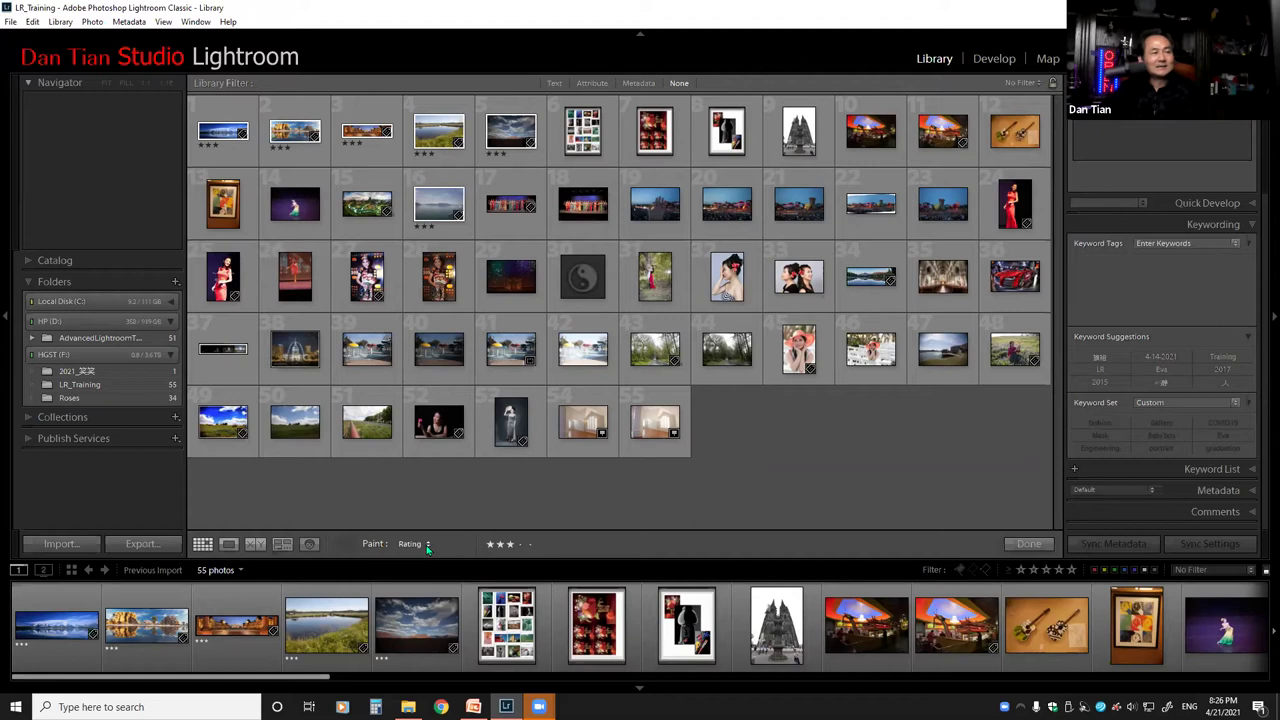
Set the Painter to paint the Red colour label.
click(427, 545)
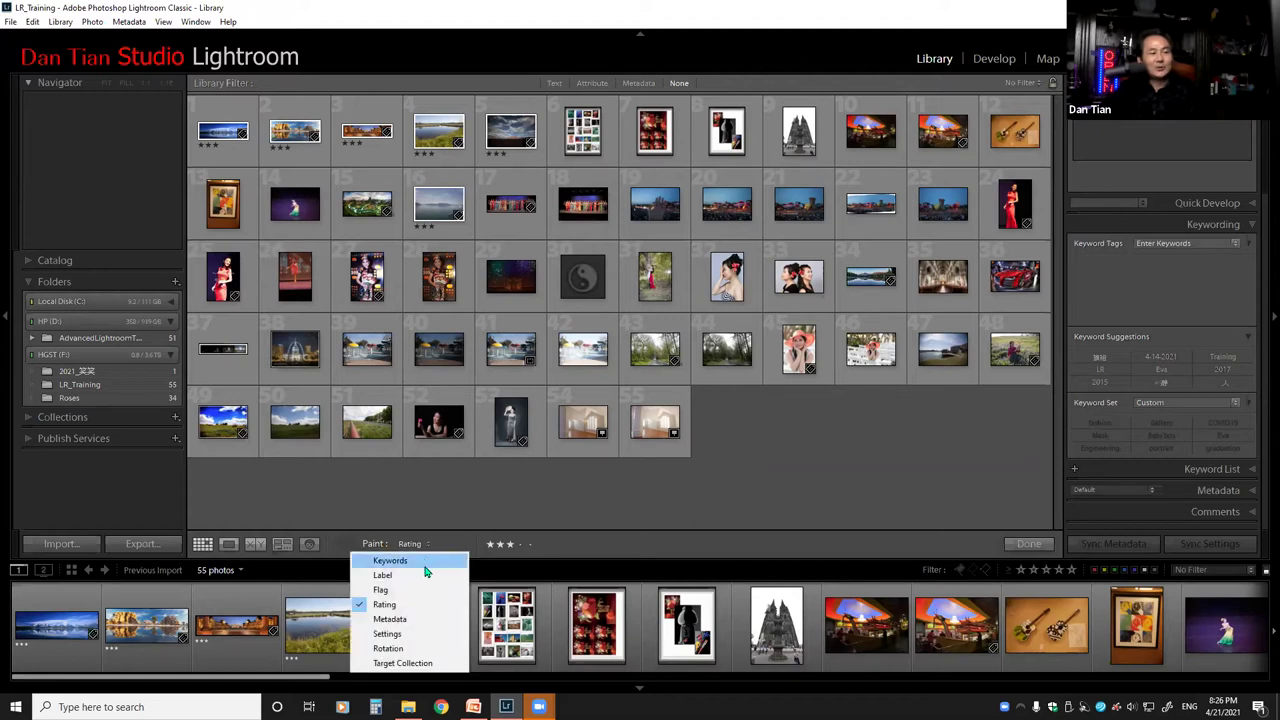
click(410, 578)
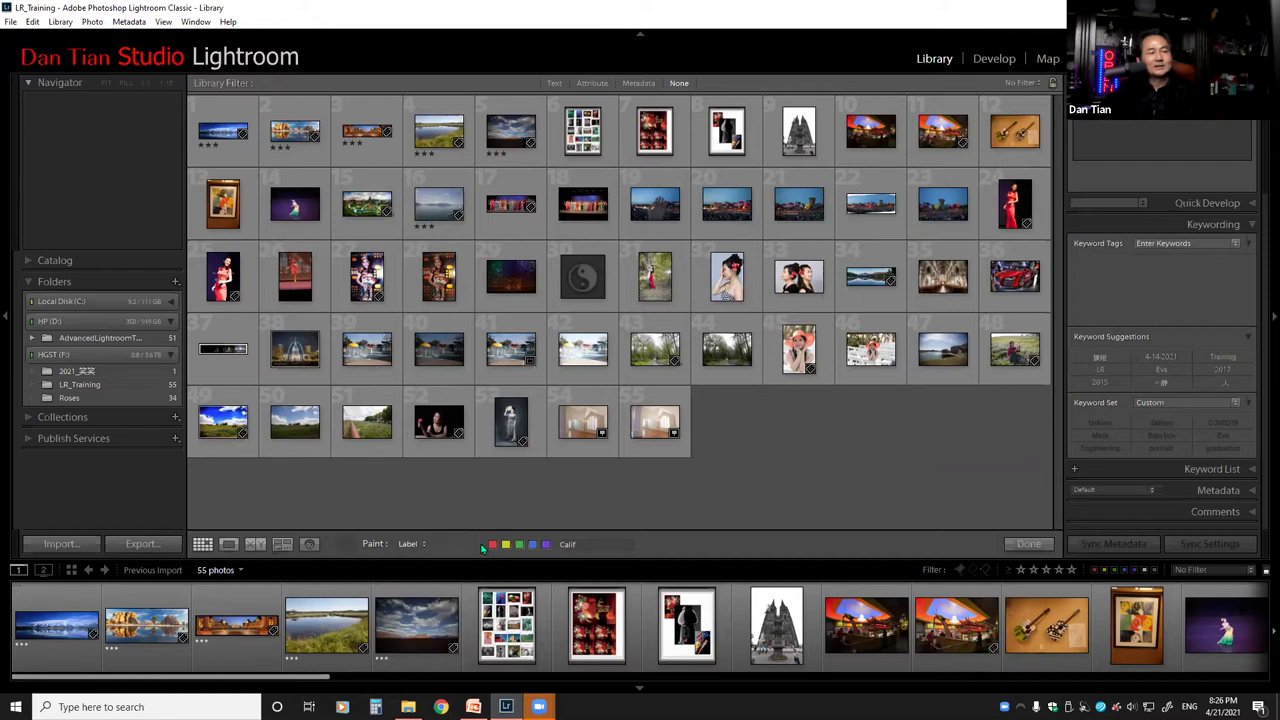
click(422, 545)
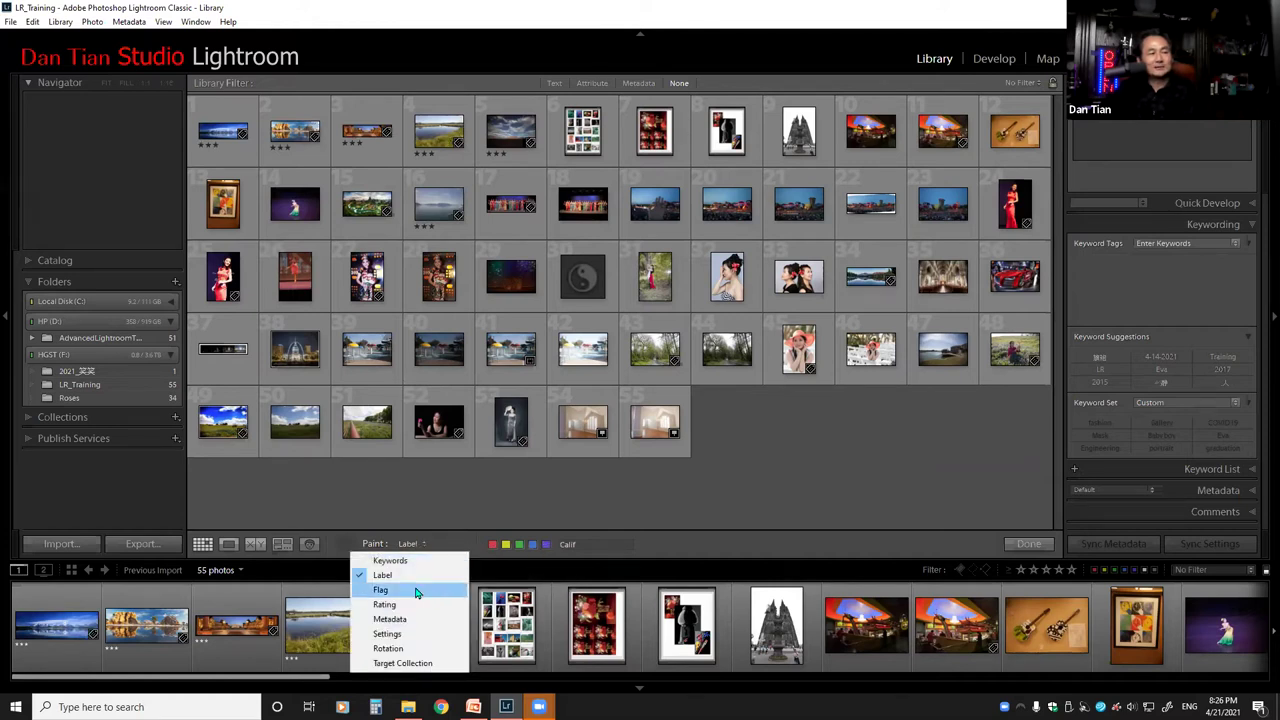
click(405, 575)
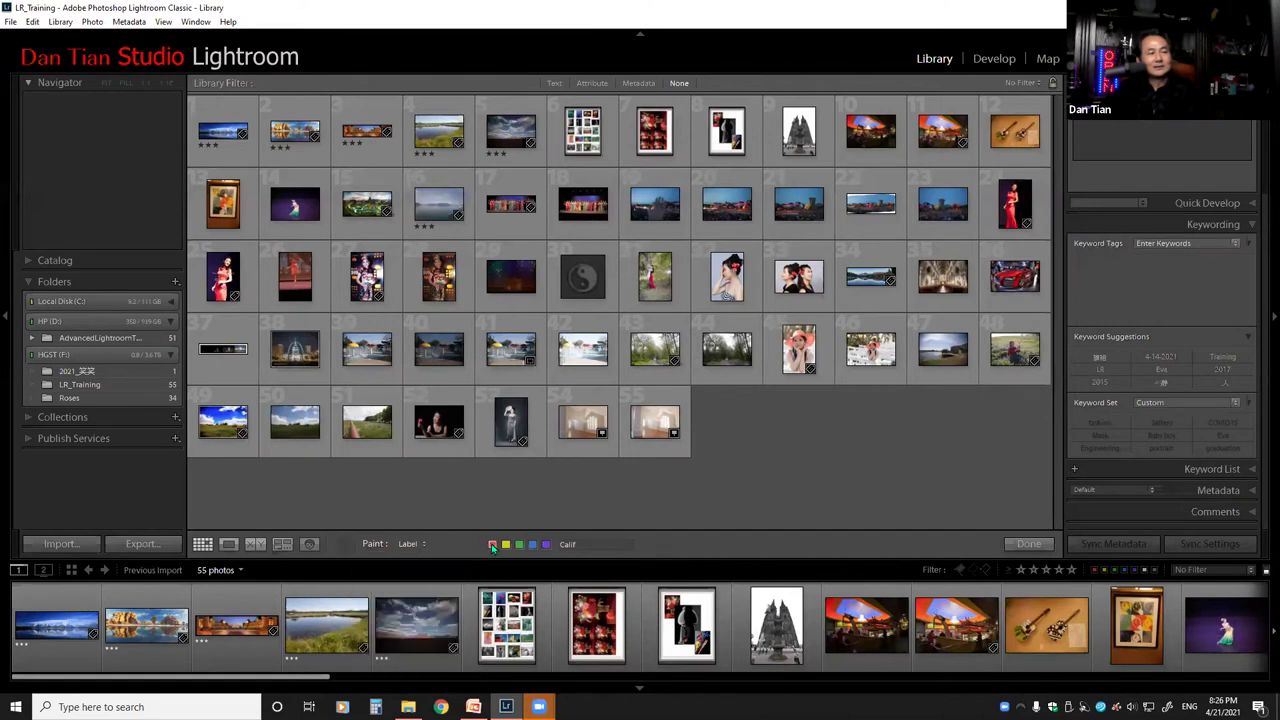
click(492, 545)
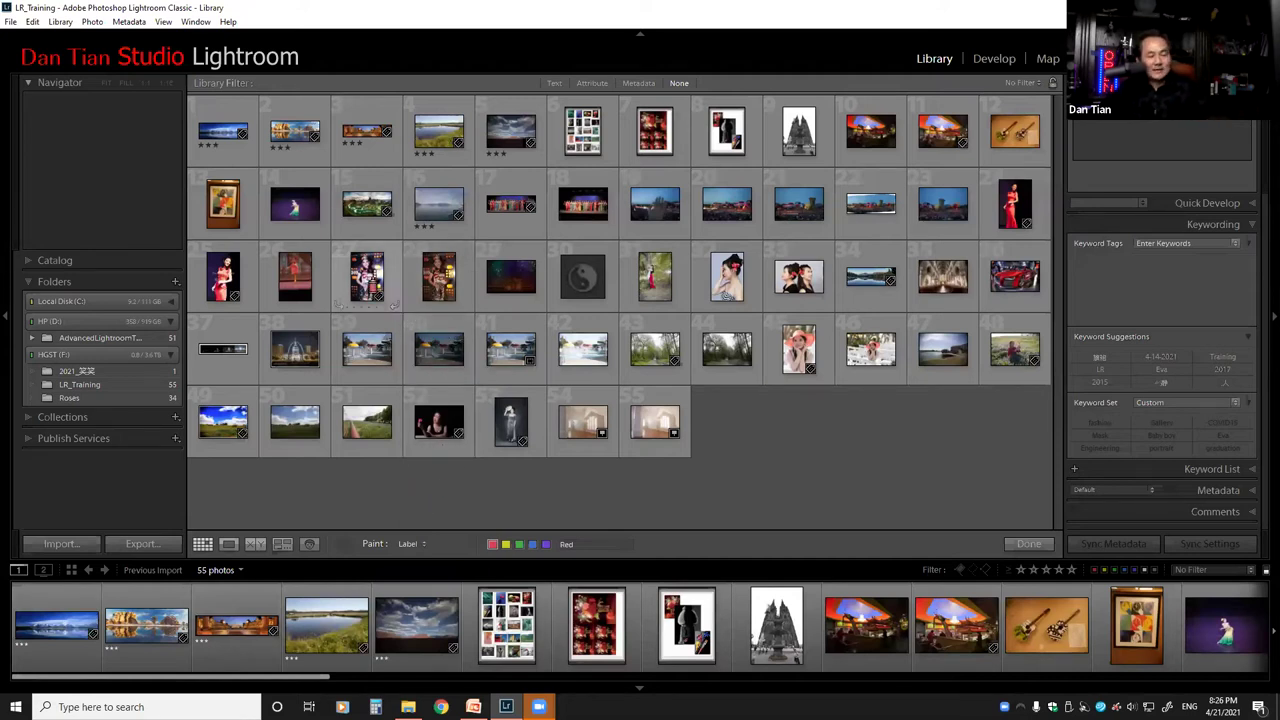
Paint the red label onto photos 27, 31, 32 and 45.
click(370, 285)
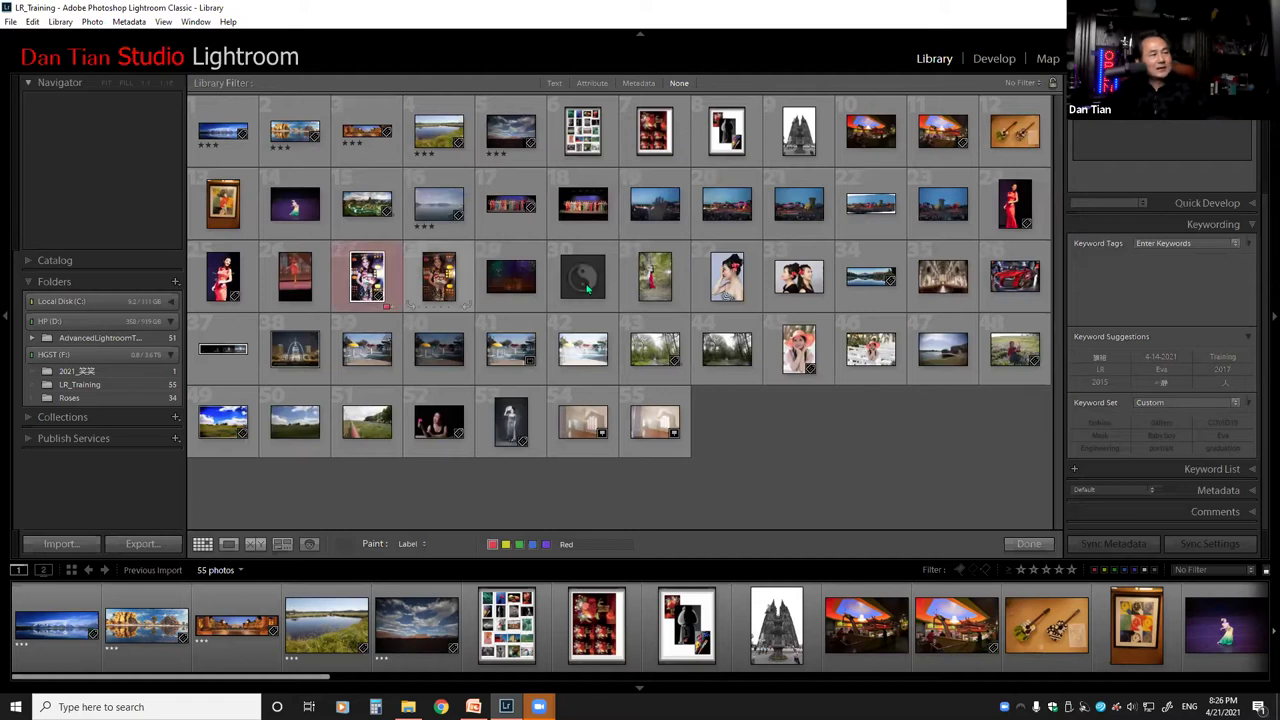
click(658, 285)
click(722, 288)
click(790, 352)
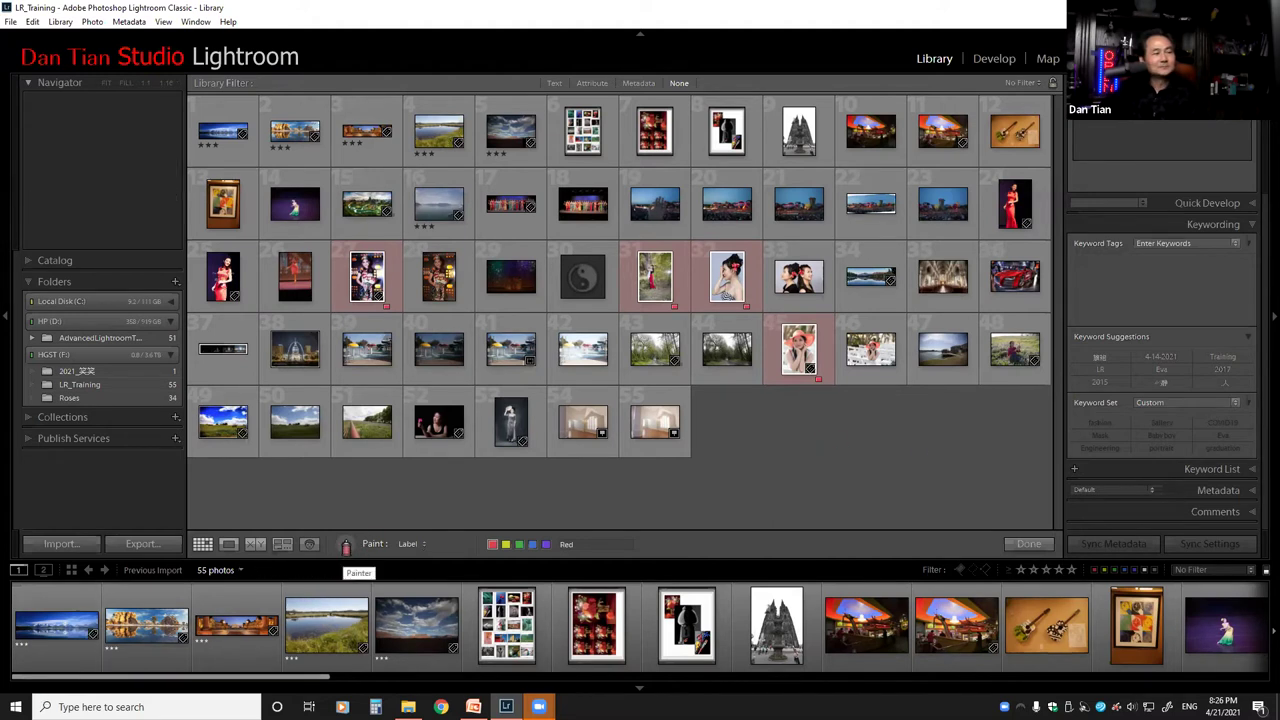
Put the Painter down and show the list of paintable attributes.
click(344, 544)
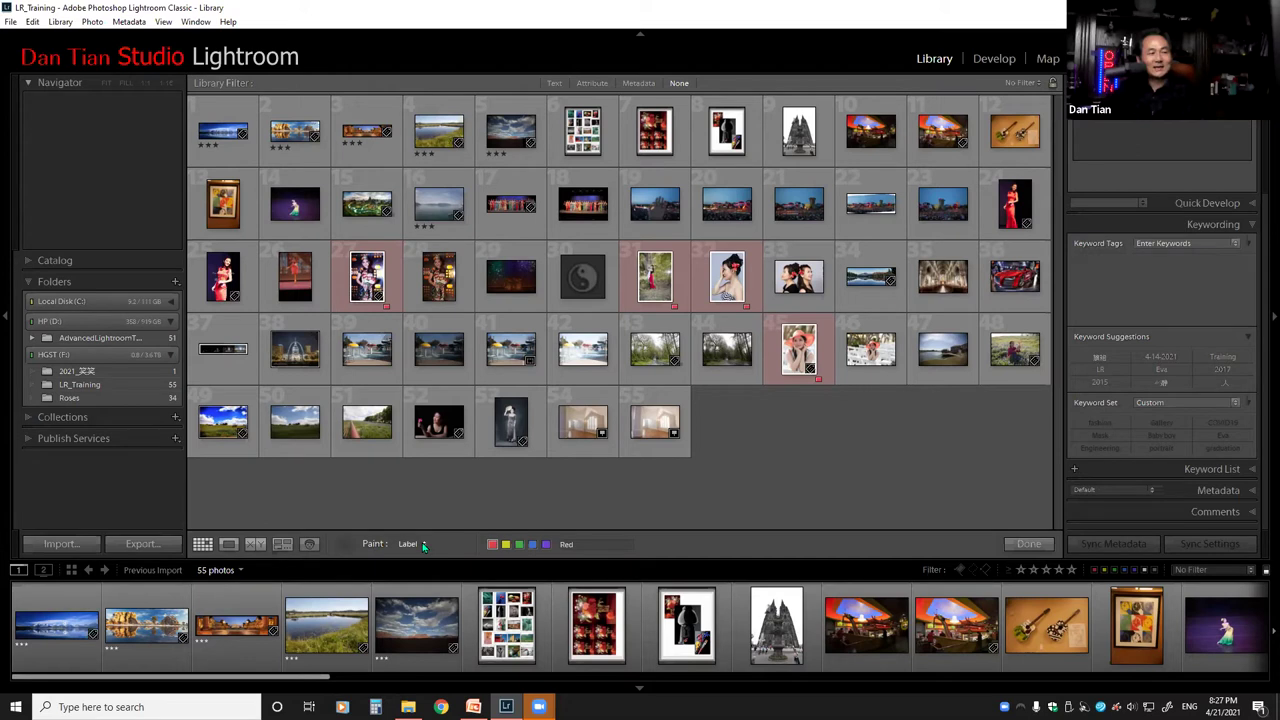
click(423, 545)
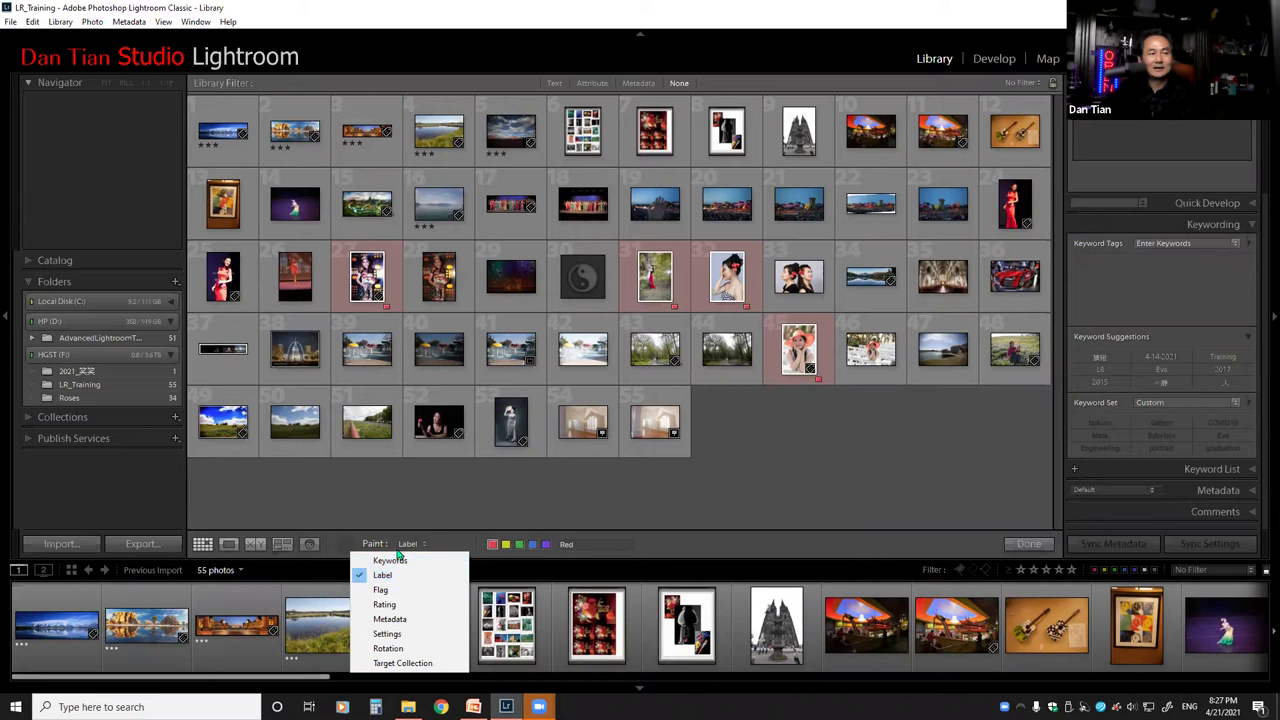
Close the attribute list, select the LR_Training folder, and pick up the red-label Painter.
click(416, 509)
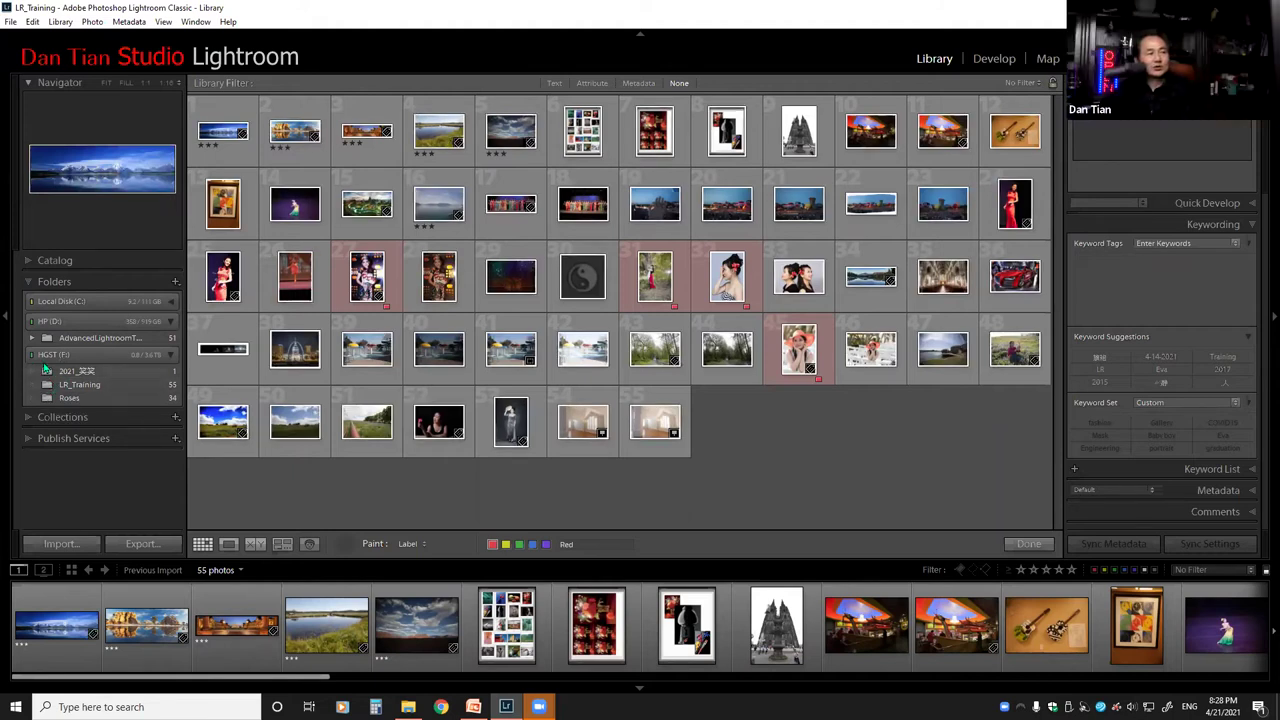
click(52, 388)
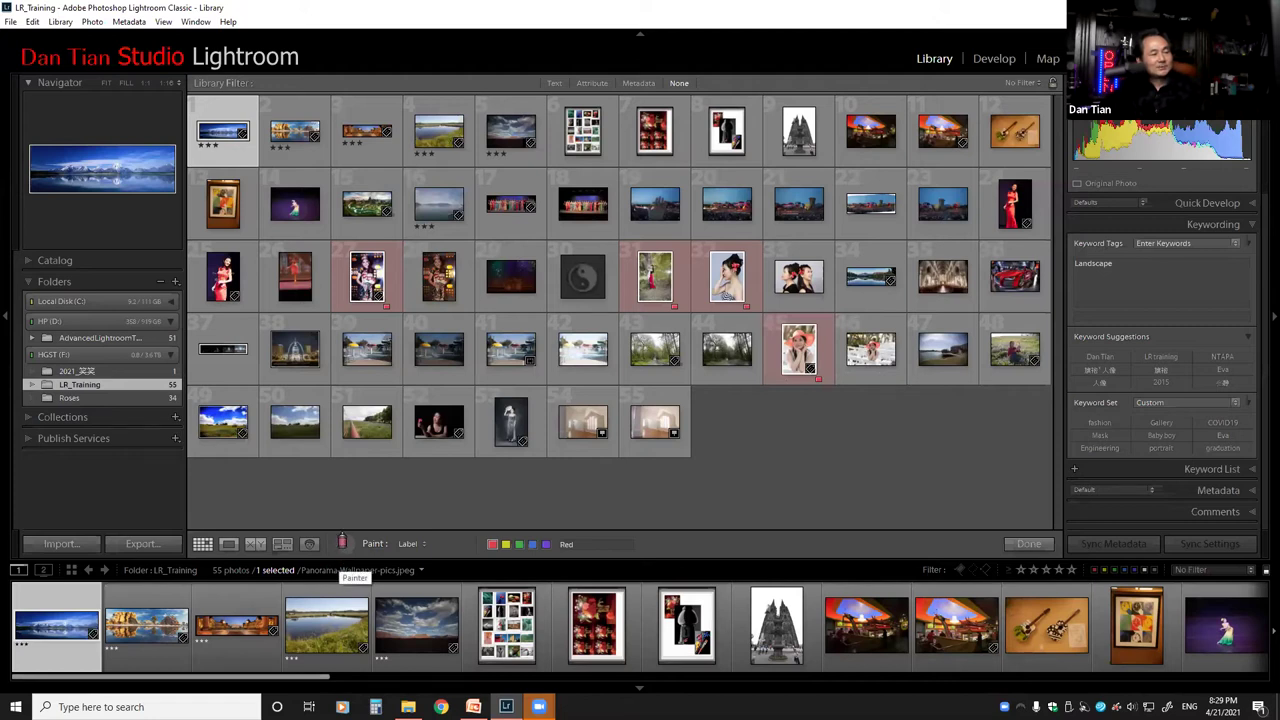
click(342, 543)
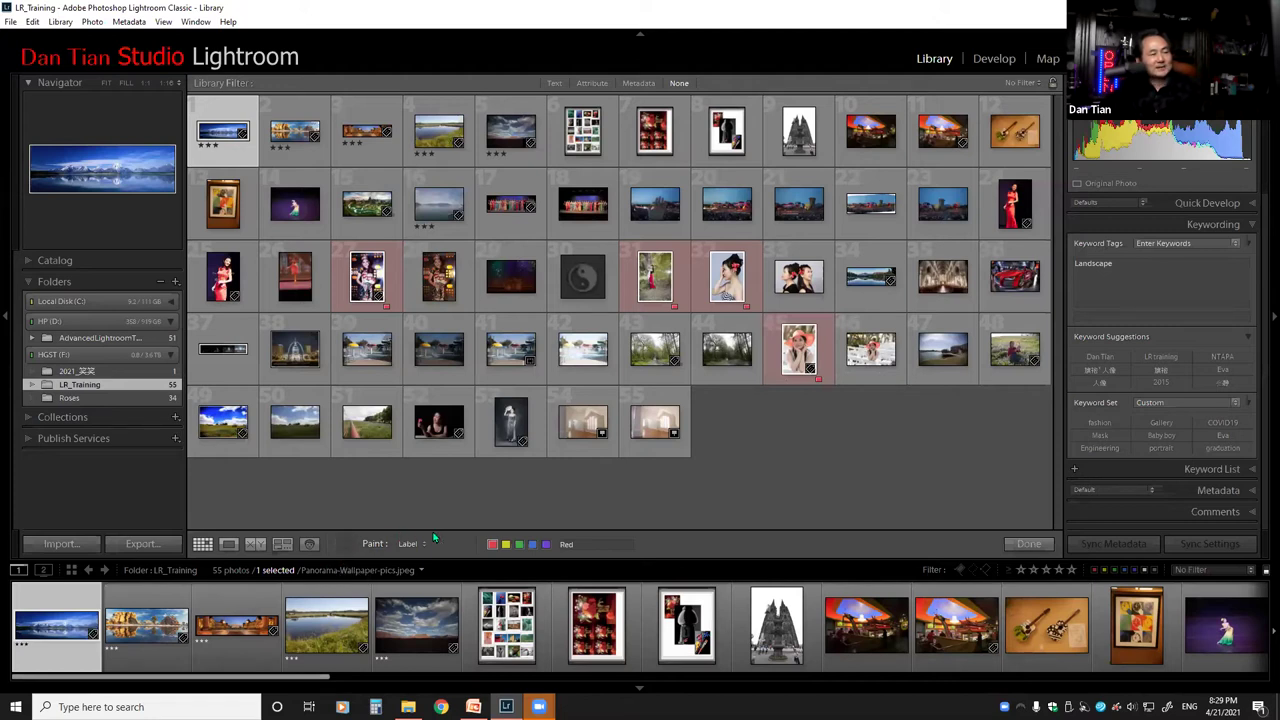
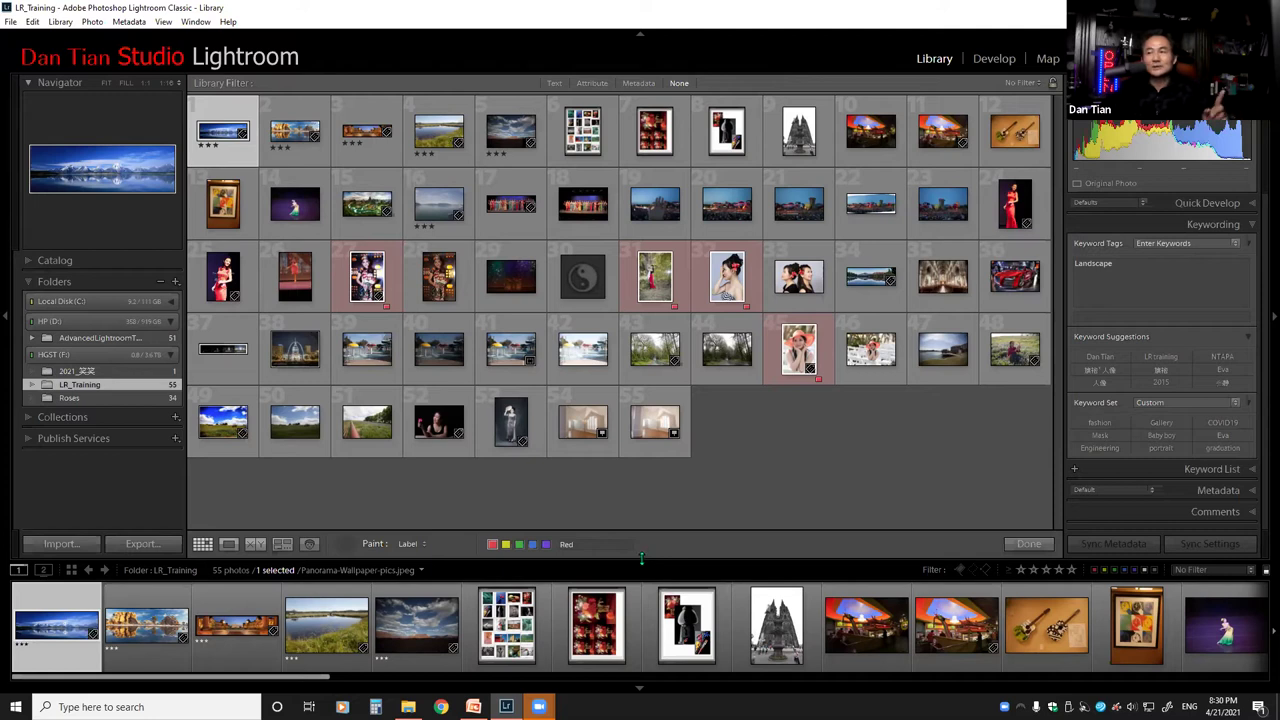
Set the painter aside and change its label text to California.
click(344, 544)
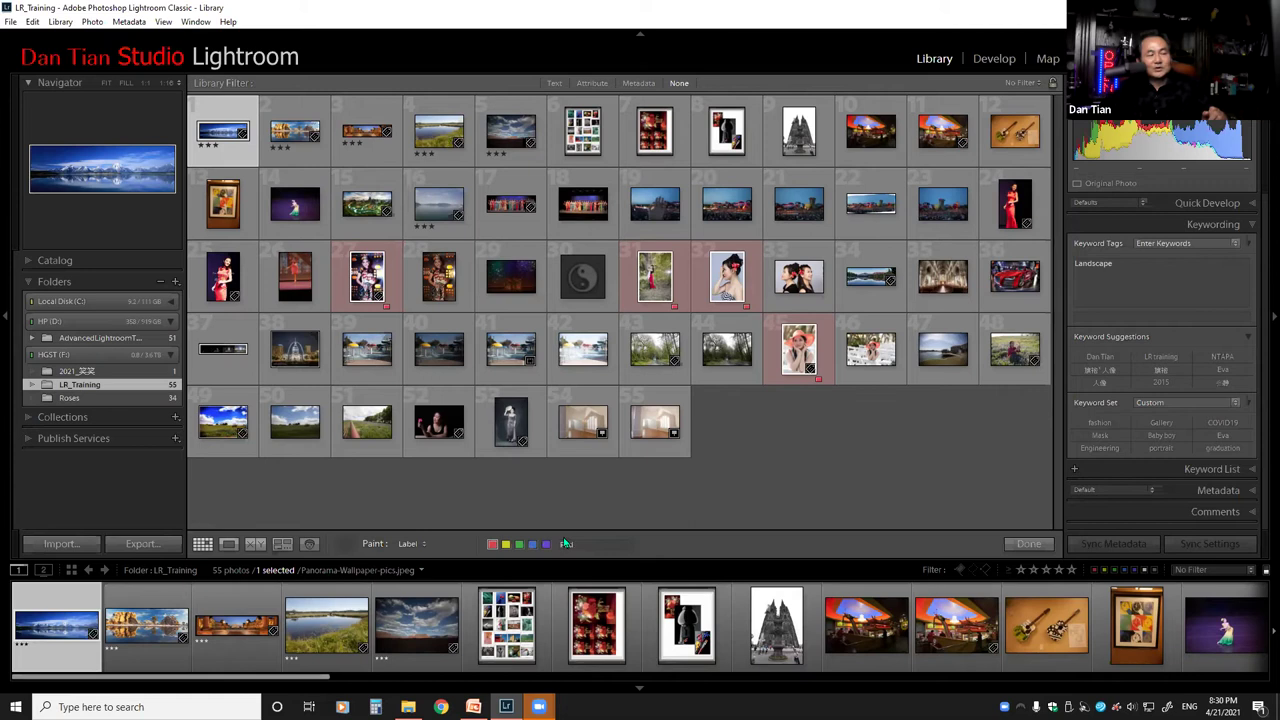
click(630, 543)
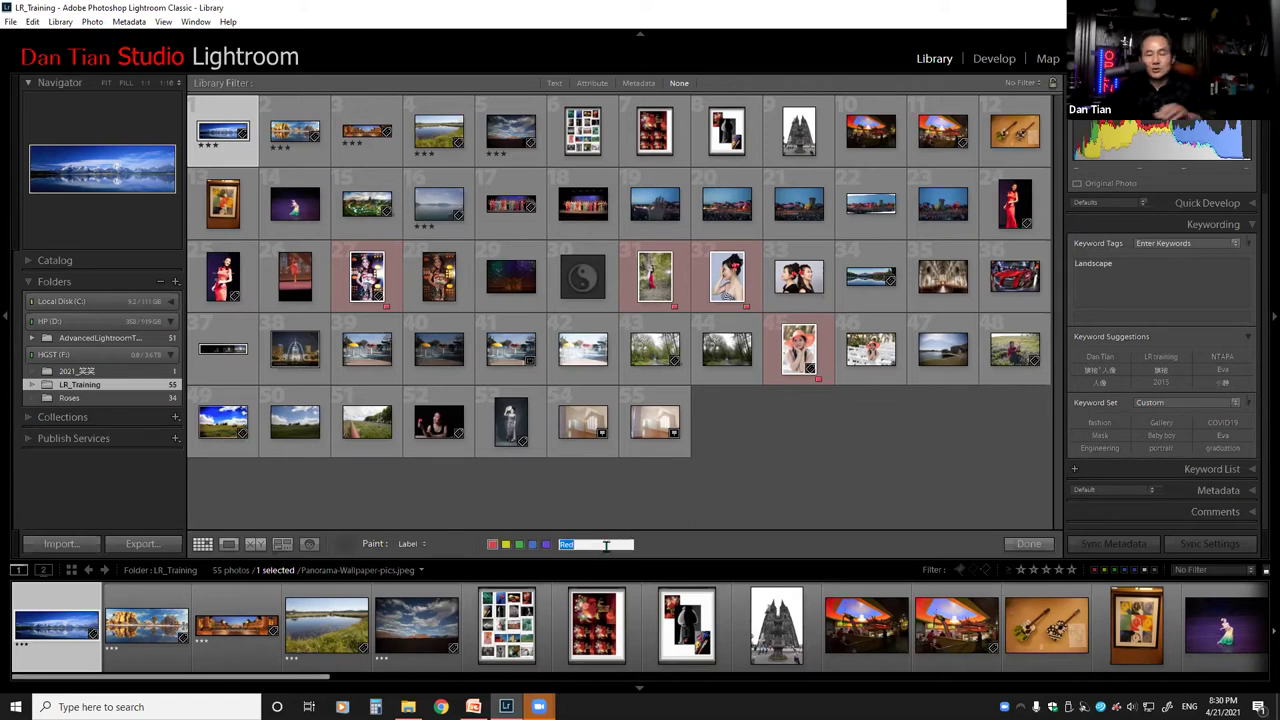
text(Calif)
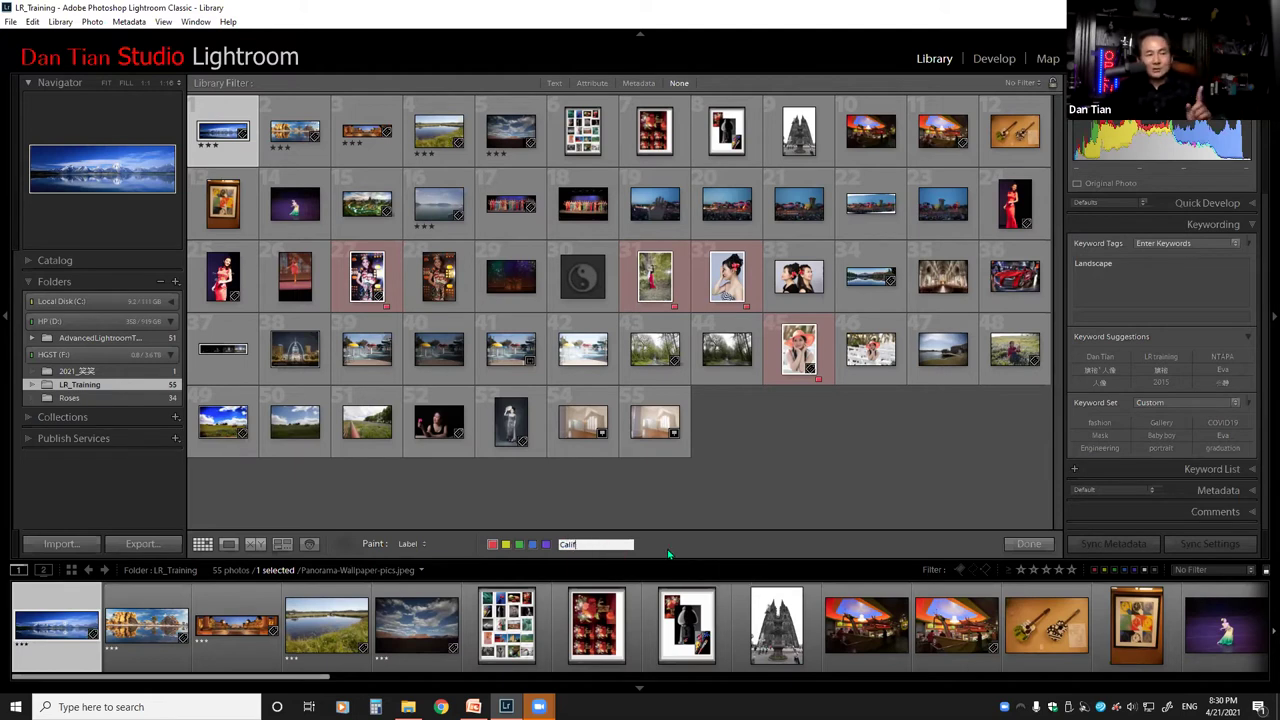
text(ornia)
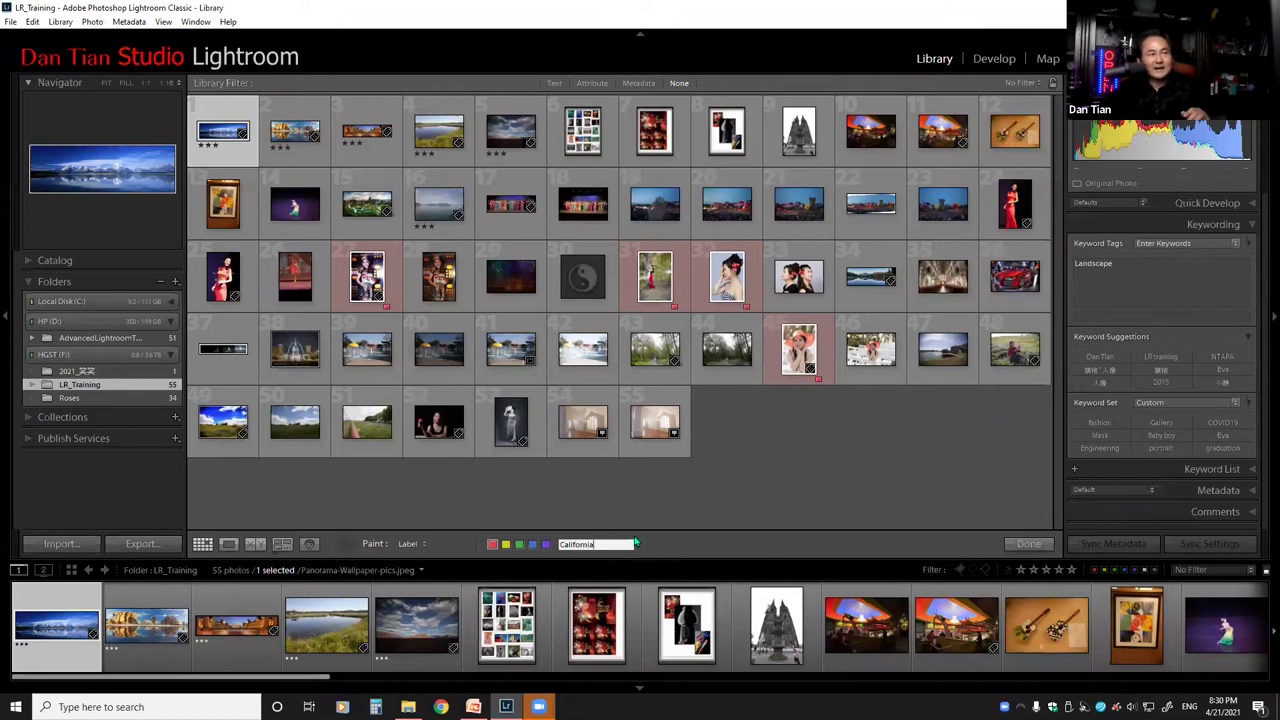
key(Return)
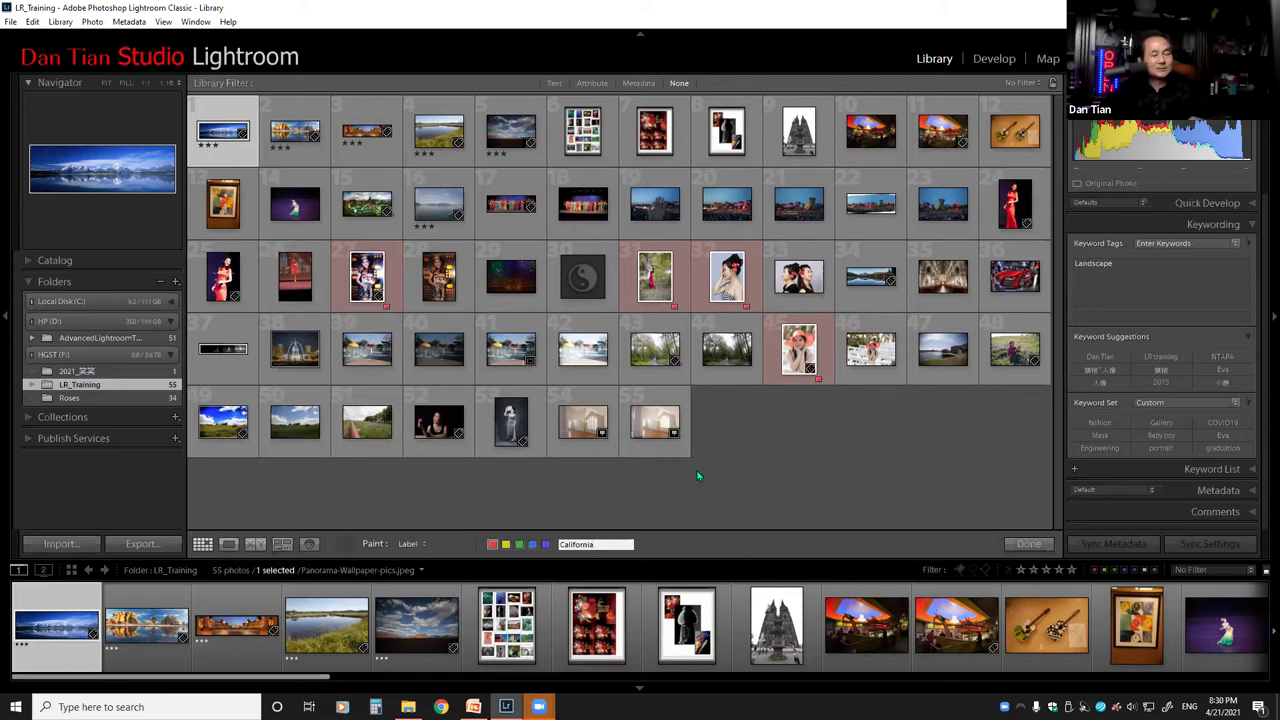
Replace the painter's label with Texas and paint it onto photo 49.
text(Cali)
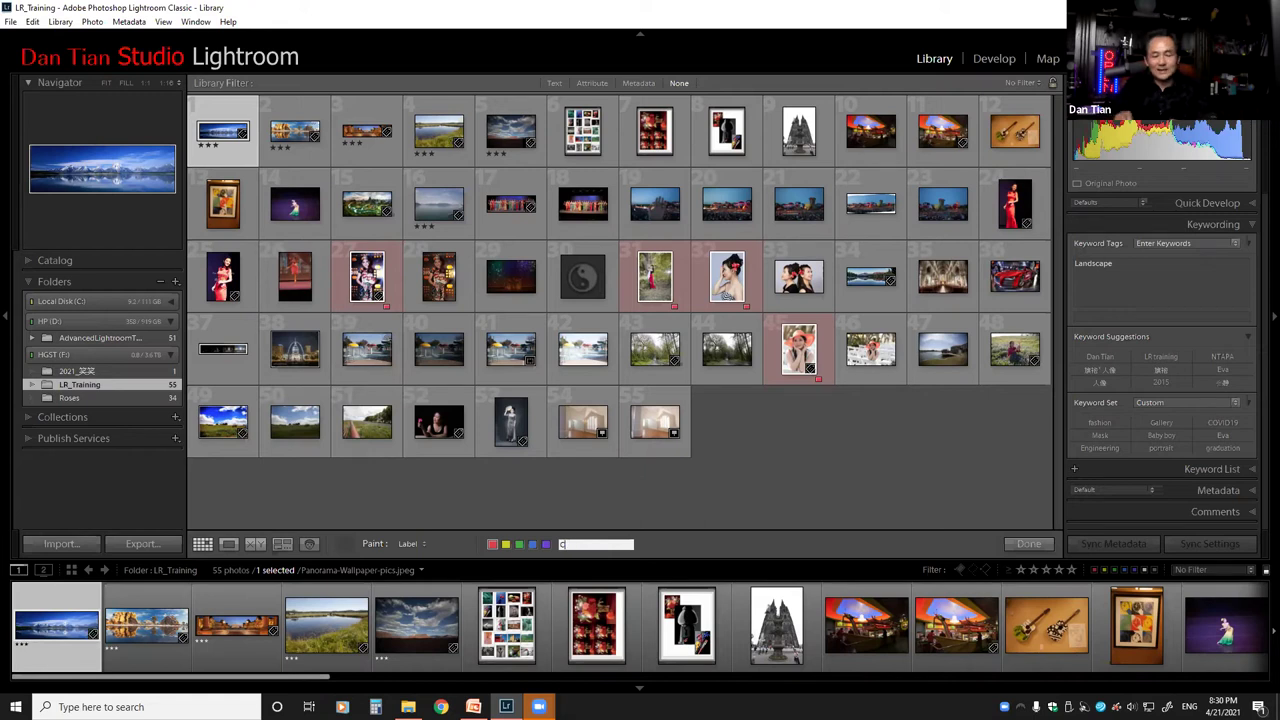
key(BackSpace)
text(Texas)
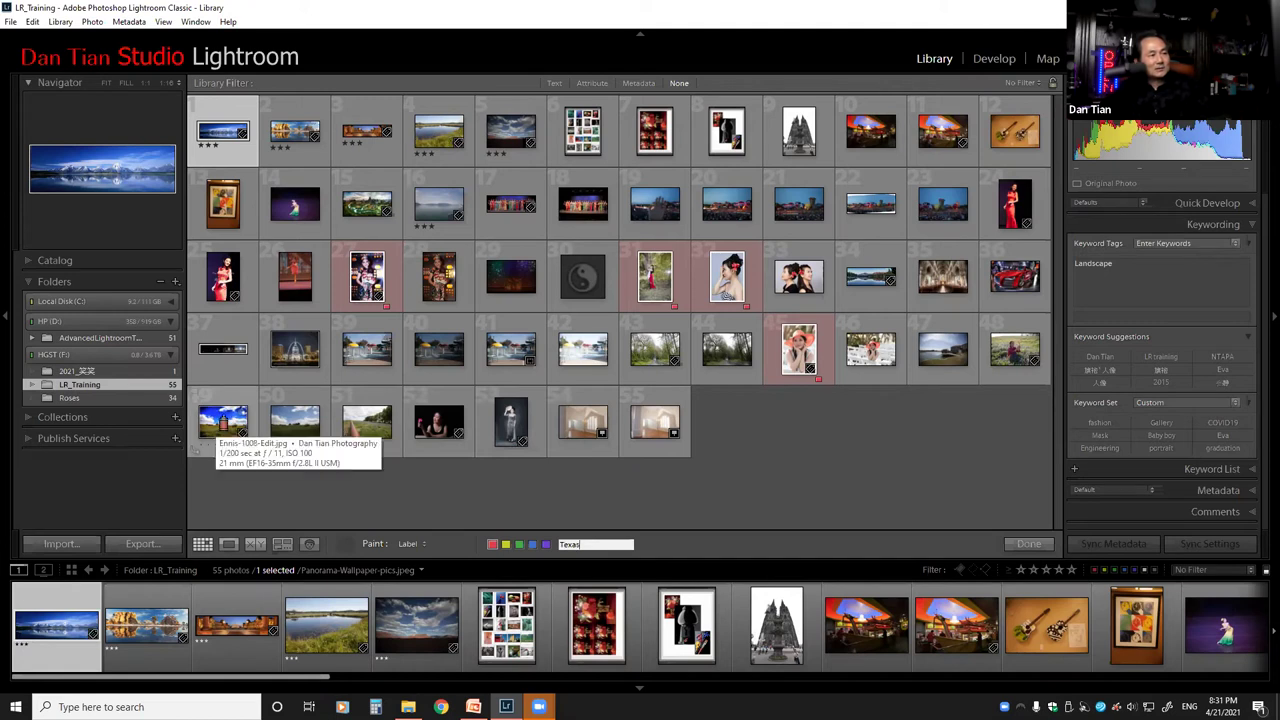
click(197, 449)
Paint the Texas label onto photos 50 and 51, then clear the selection.
click(295, 422)
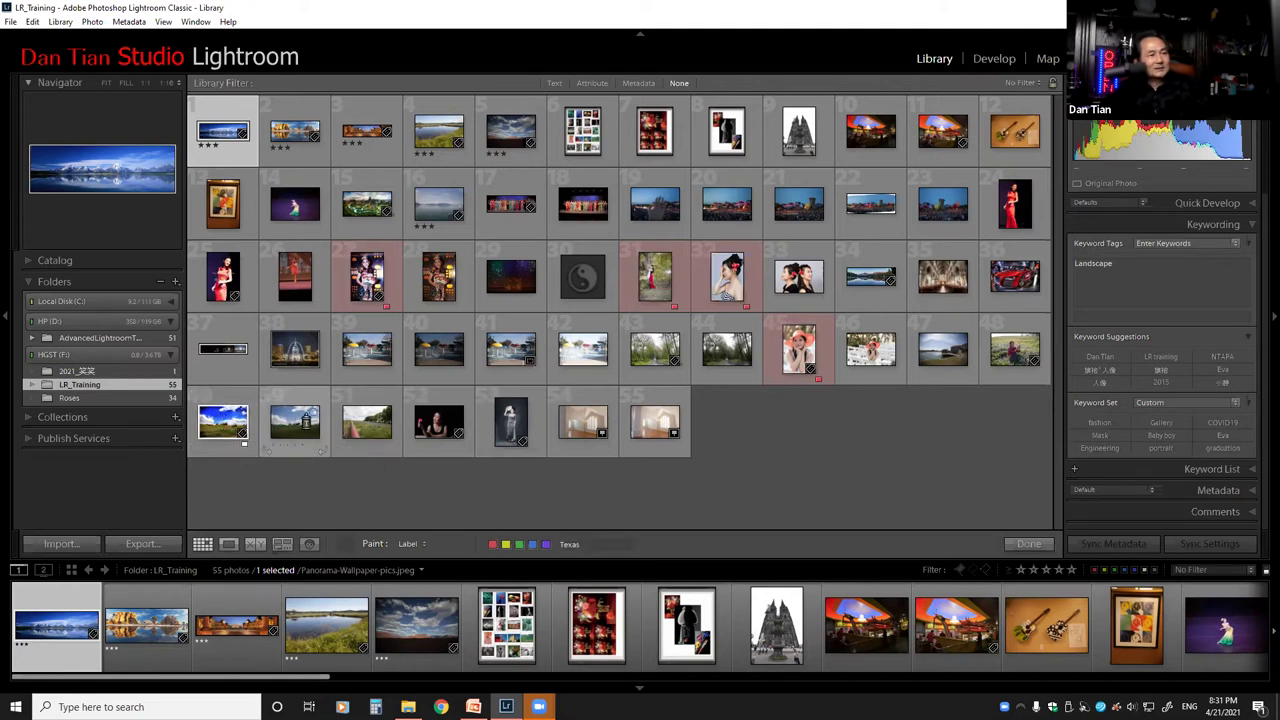
click(376, 425)
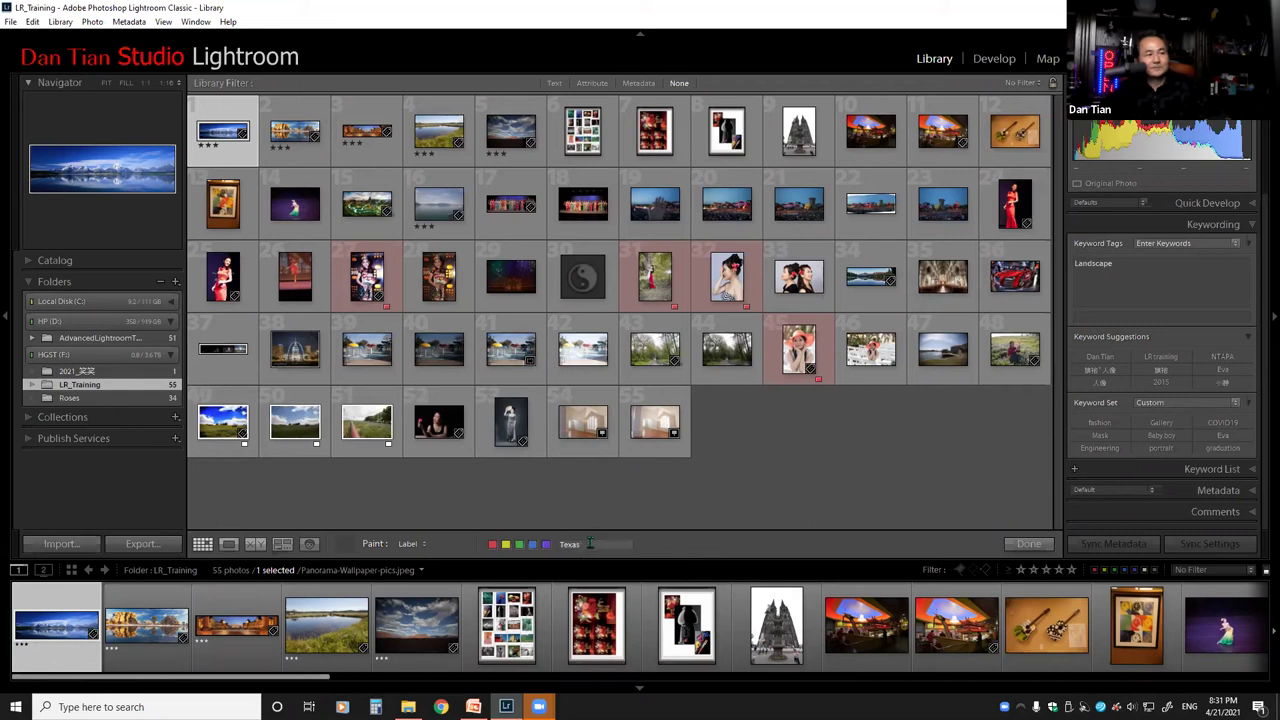
click(583, 503)
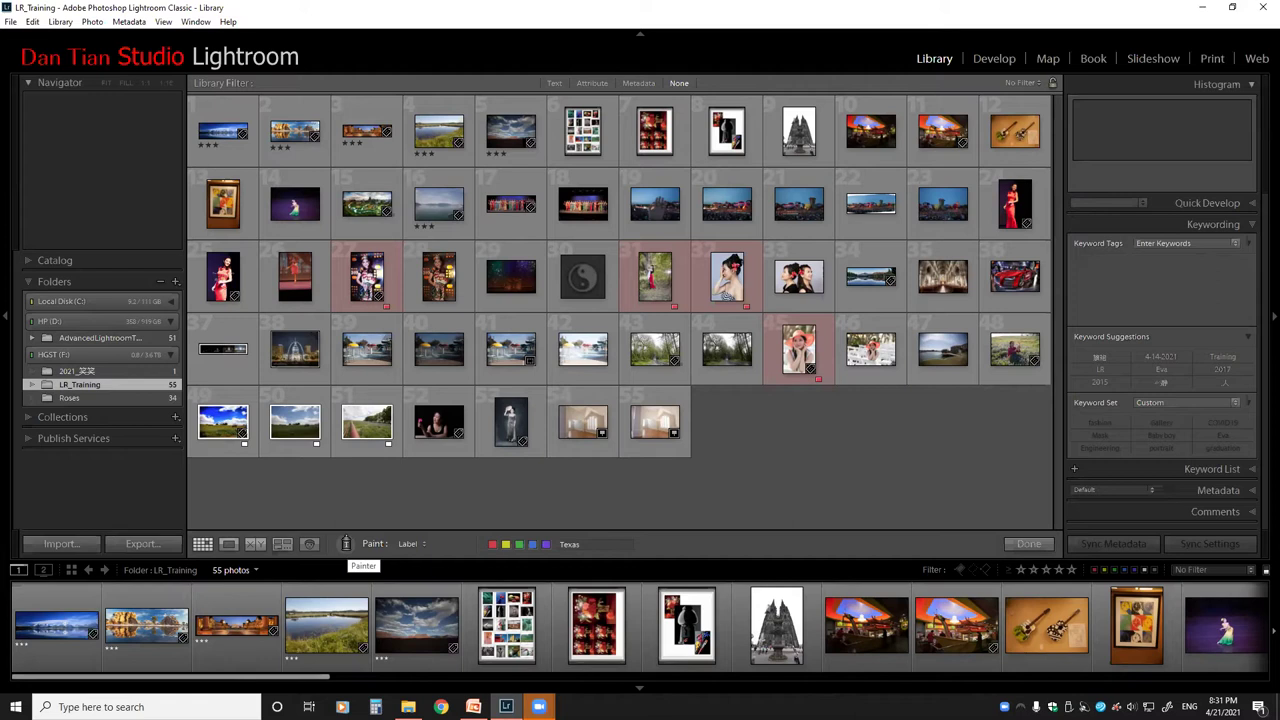
Return the painter to its well, then pick it up again for Texas labelling.
click(344, 541)
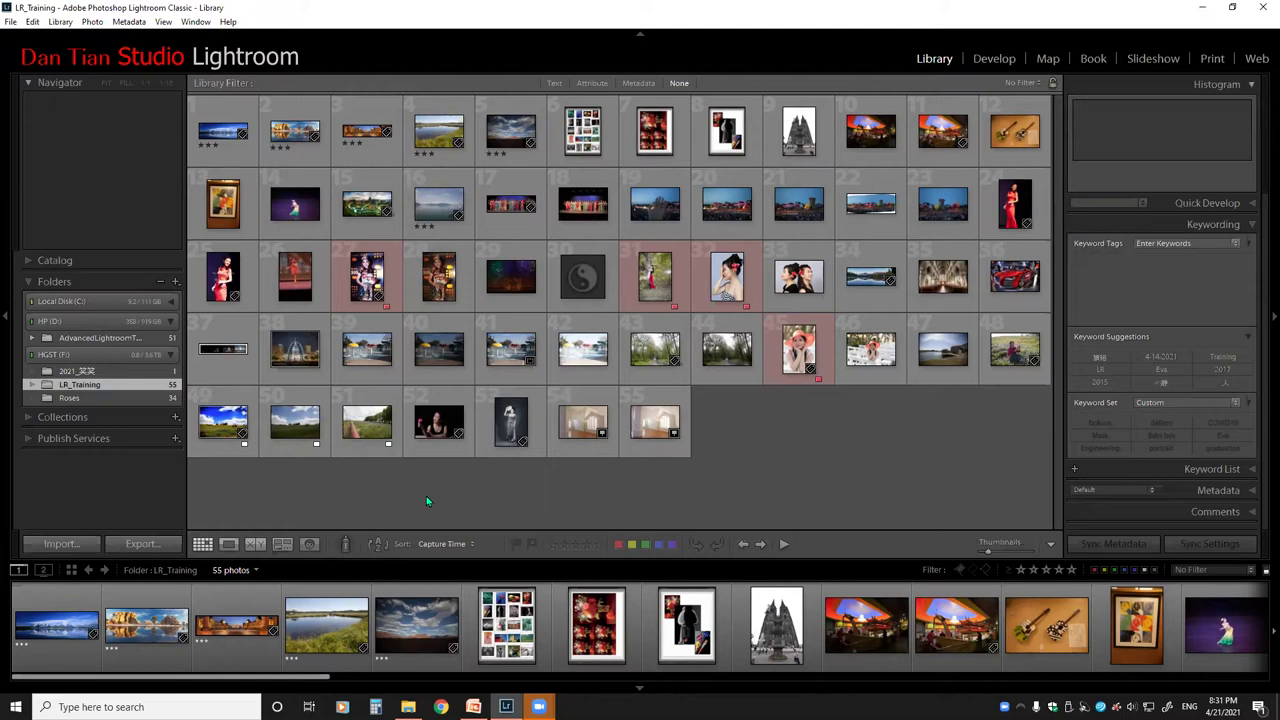
click(347, 545)
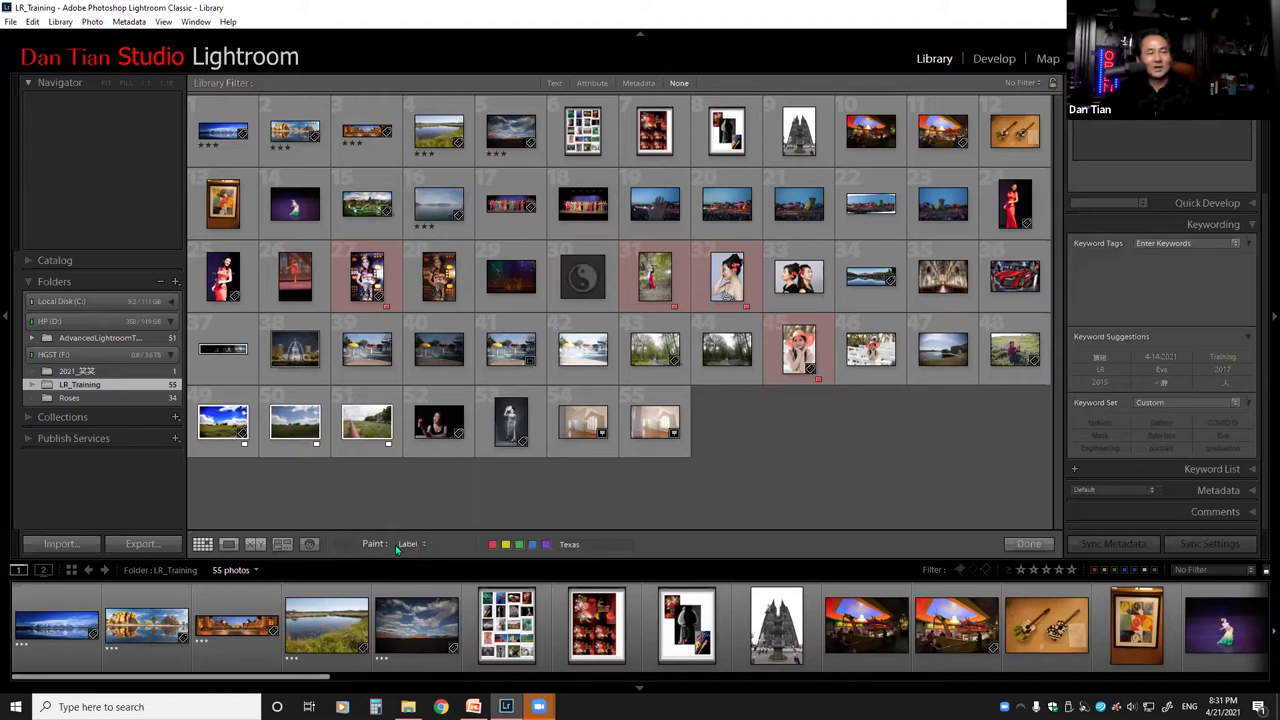
mouse_move(410, 544)
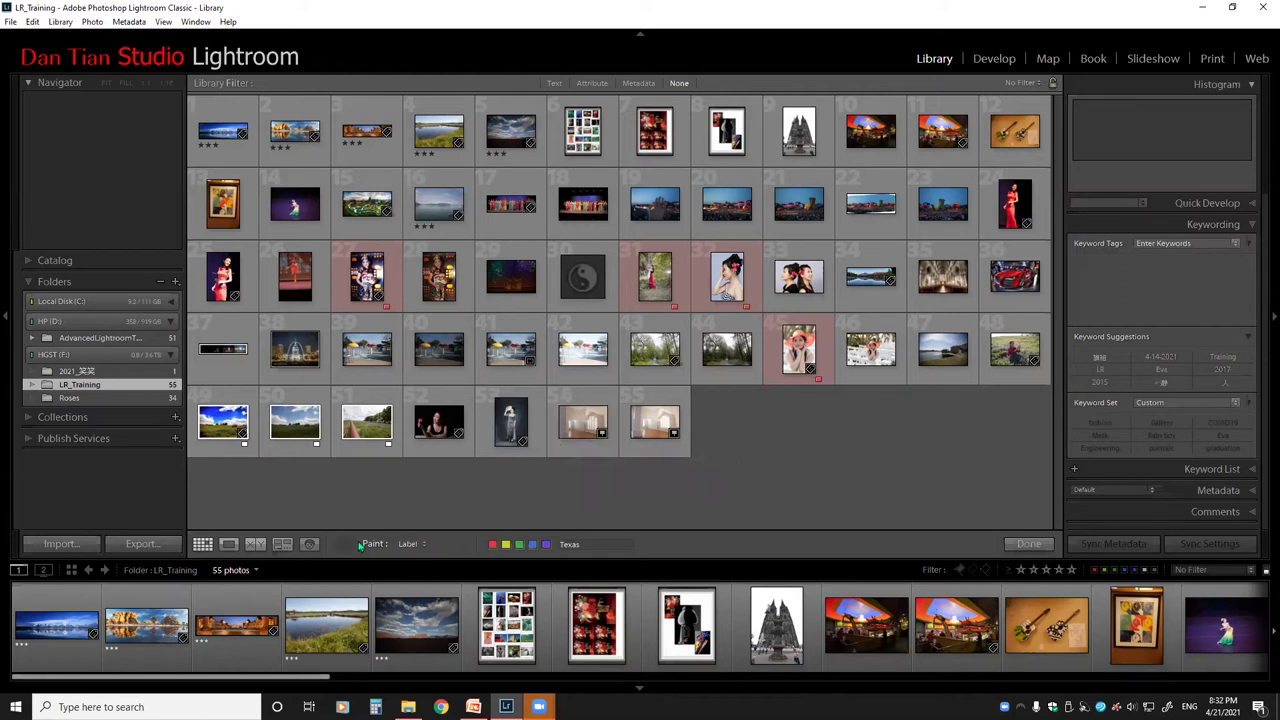
click(347, 547)
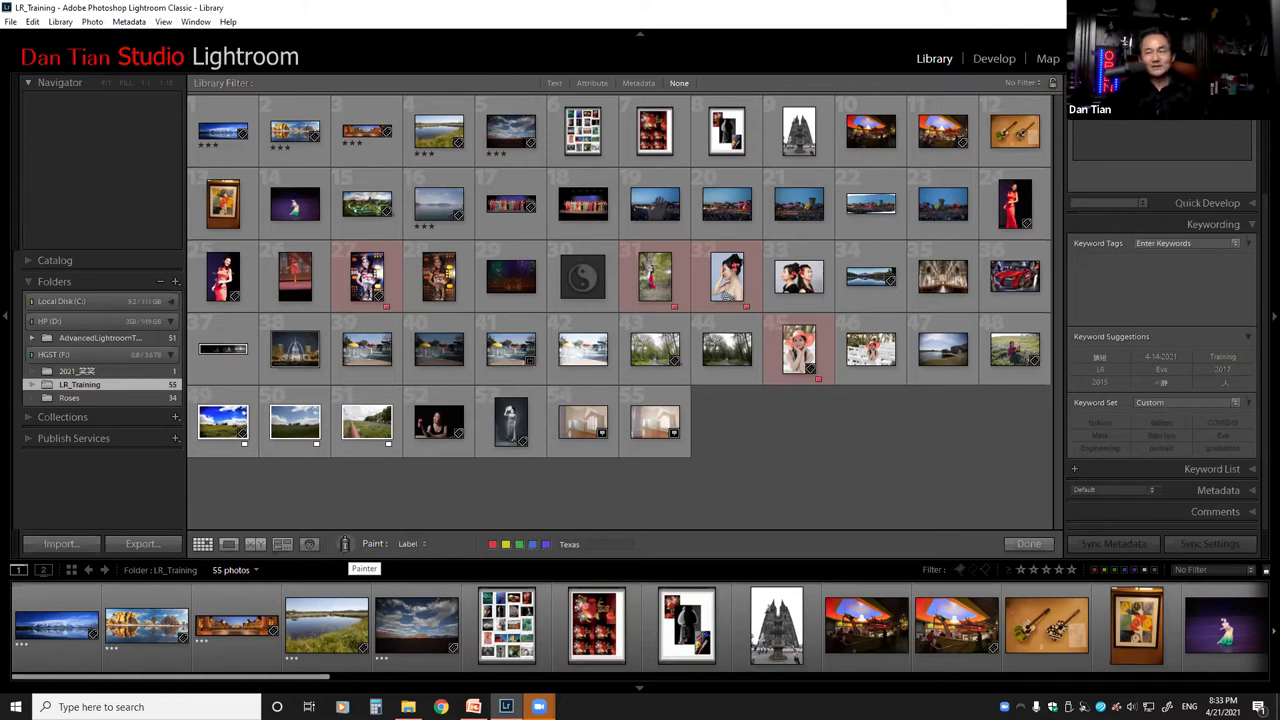
Return the painter to its well so the Sort: Capture Time controls reappear.
click(346, 545)
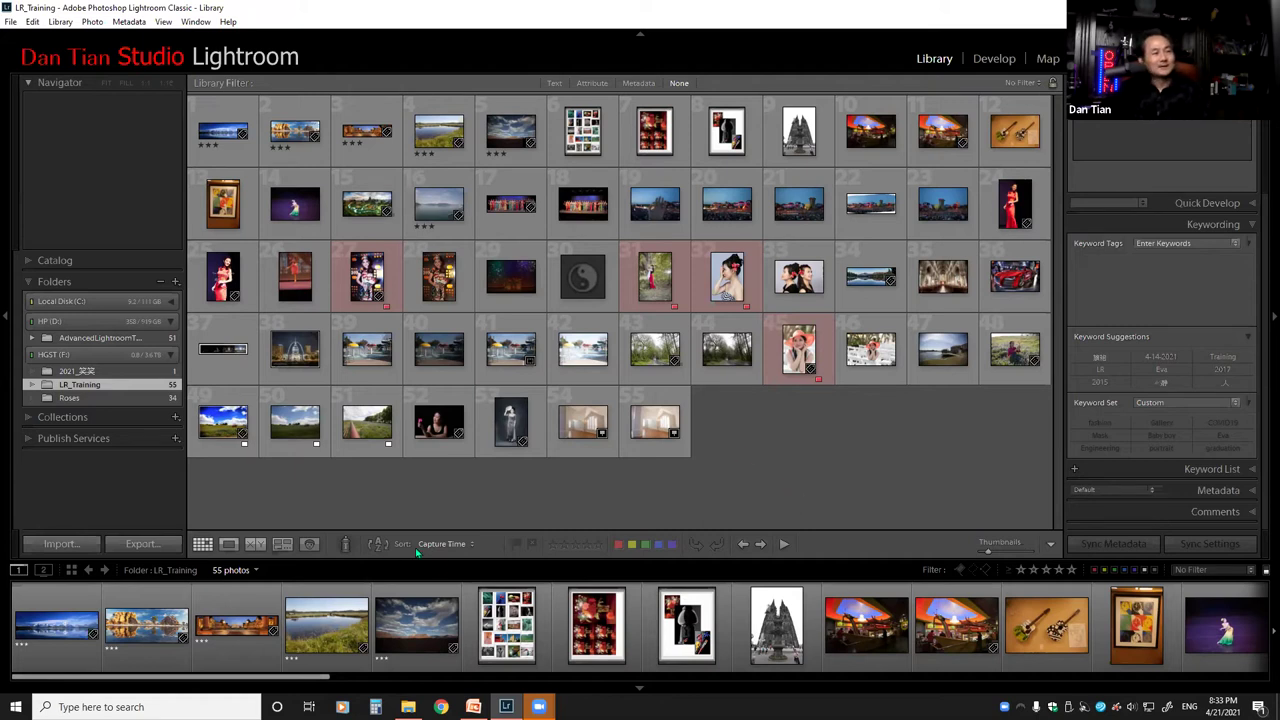
click(473, 545)
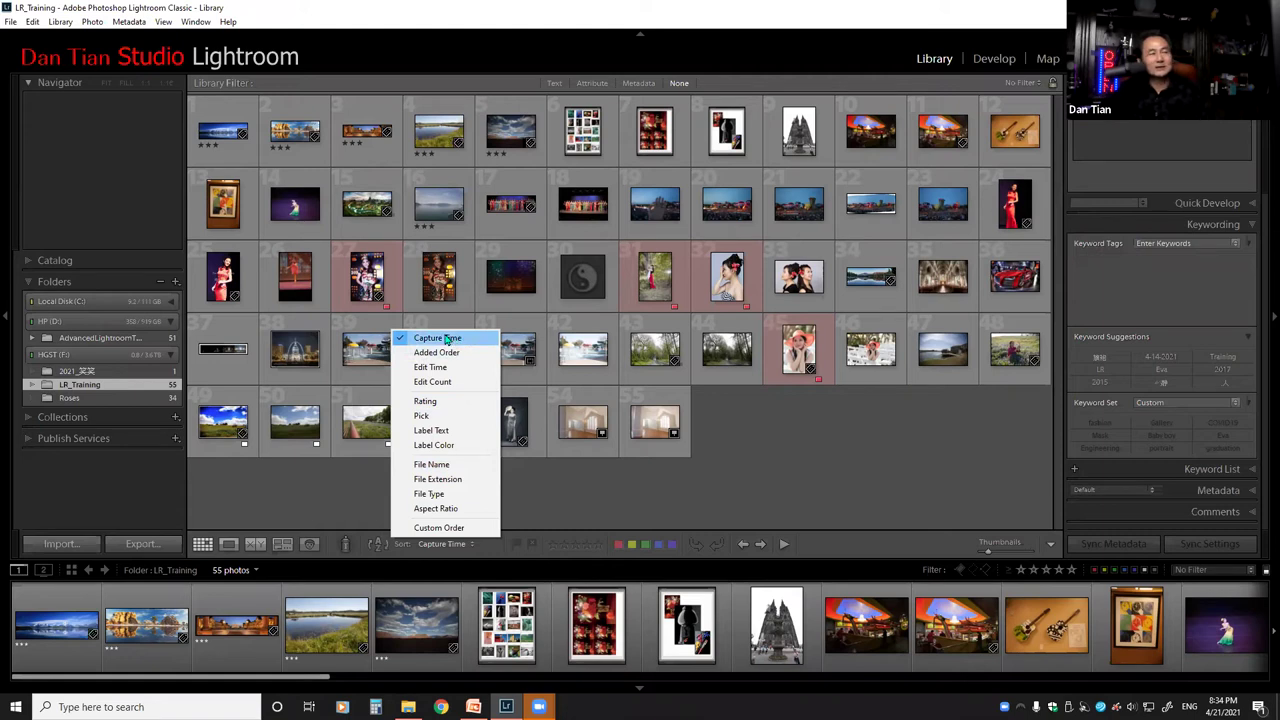
click(559, 478)
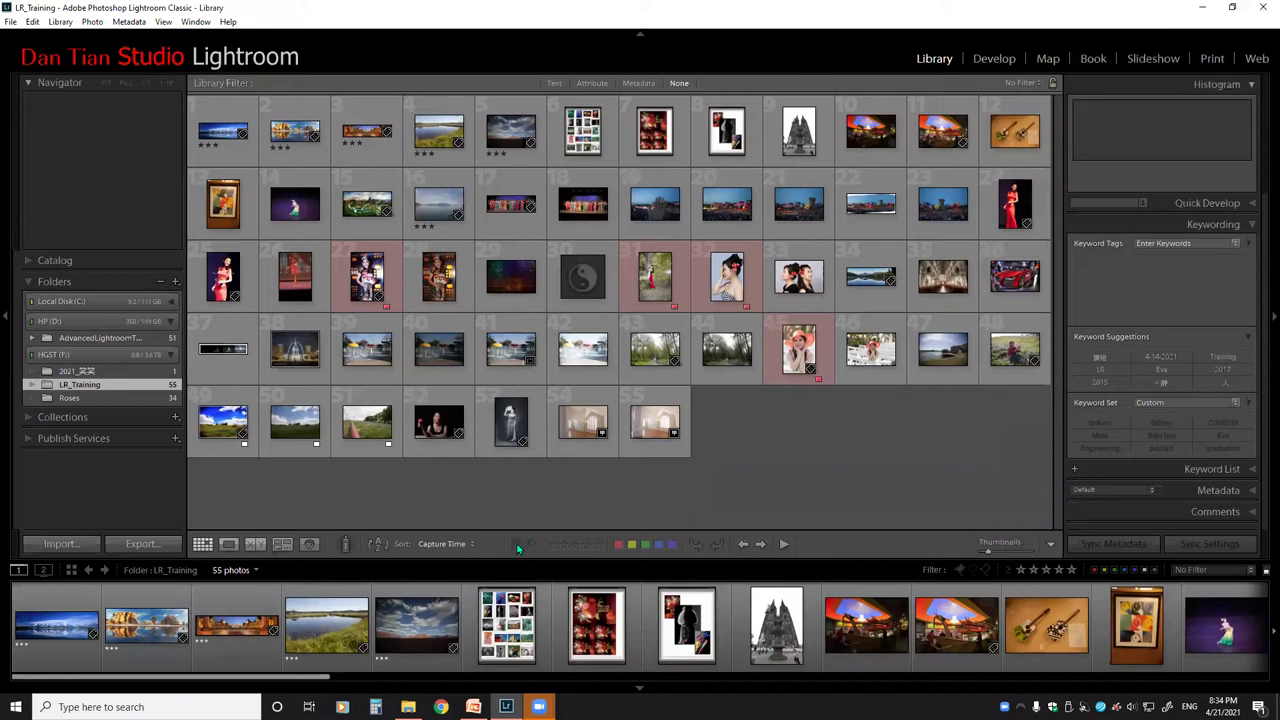
click(1050, 547)
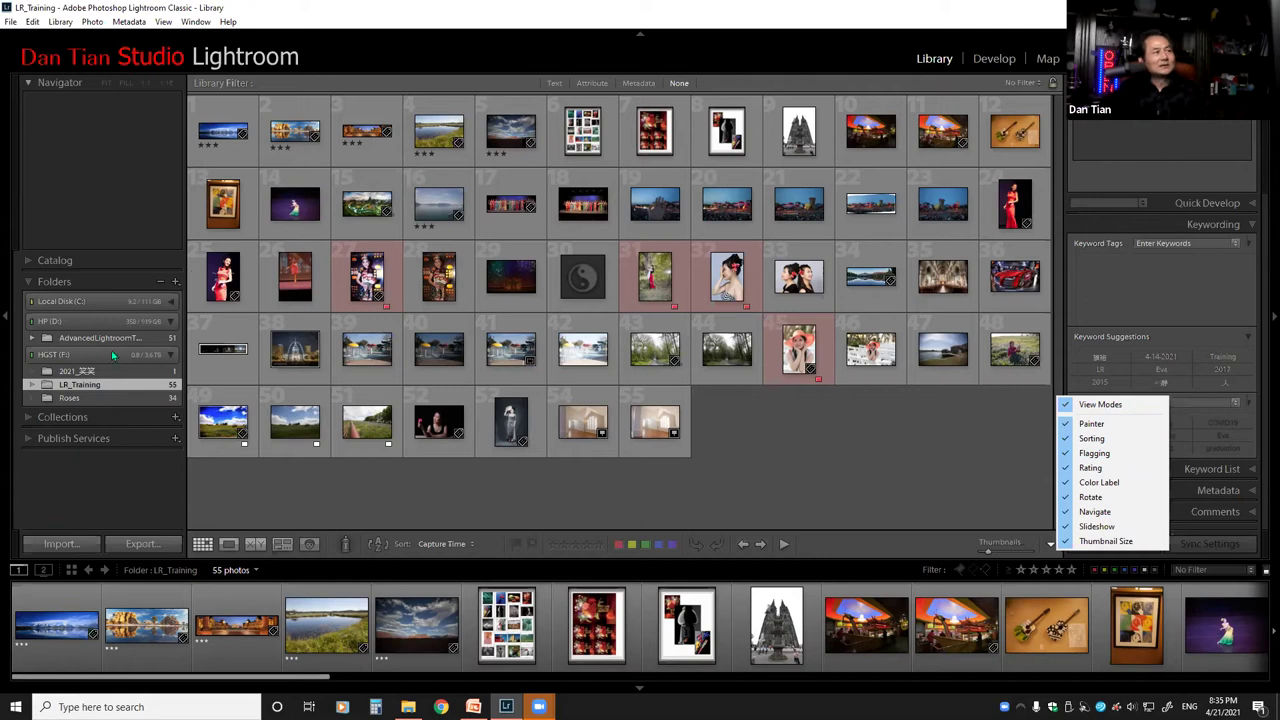
Open Panorama-Wallpaper-pics.jpeg, the first photo, in single-photo Loupe view.
double_click(230, 125)
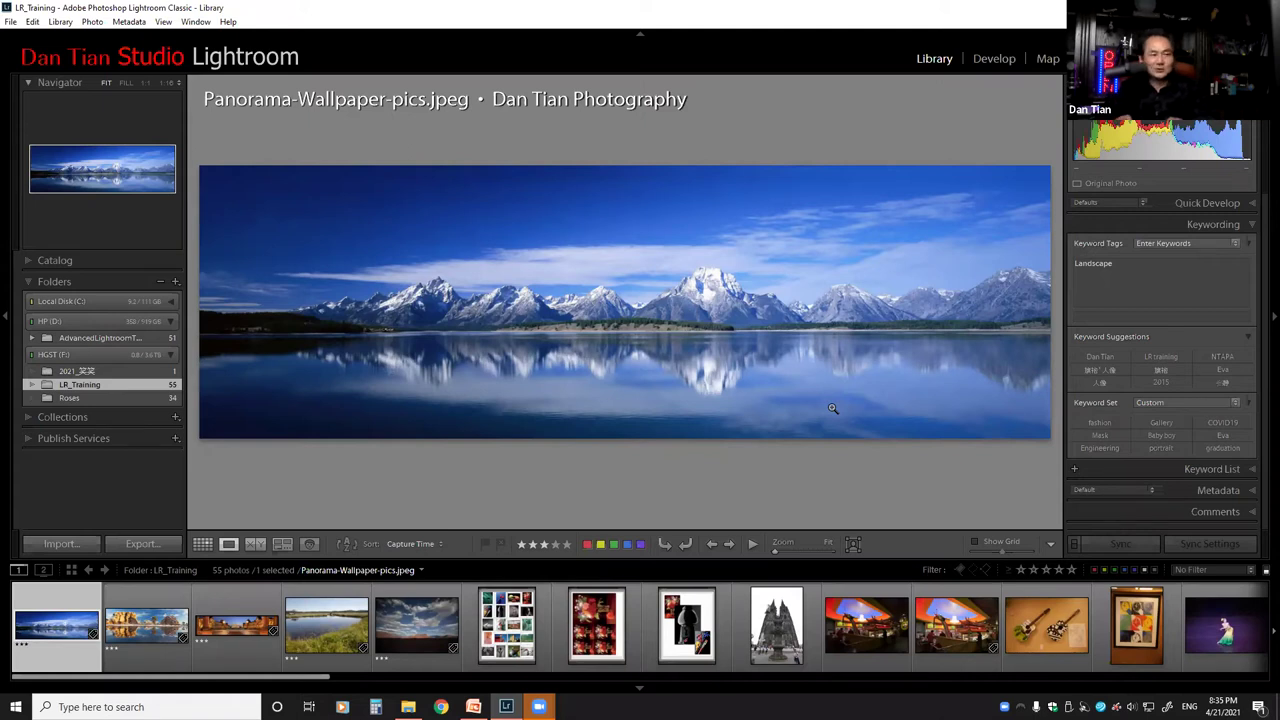
Flag the mountain lake panorama and Untitled_Panorama1.jpg as picks; reject the Louvre pyramid photo.
key(p)
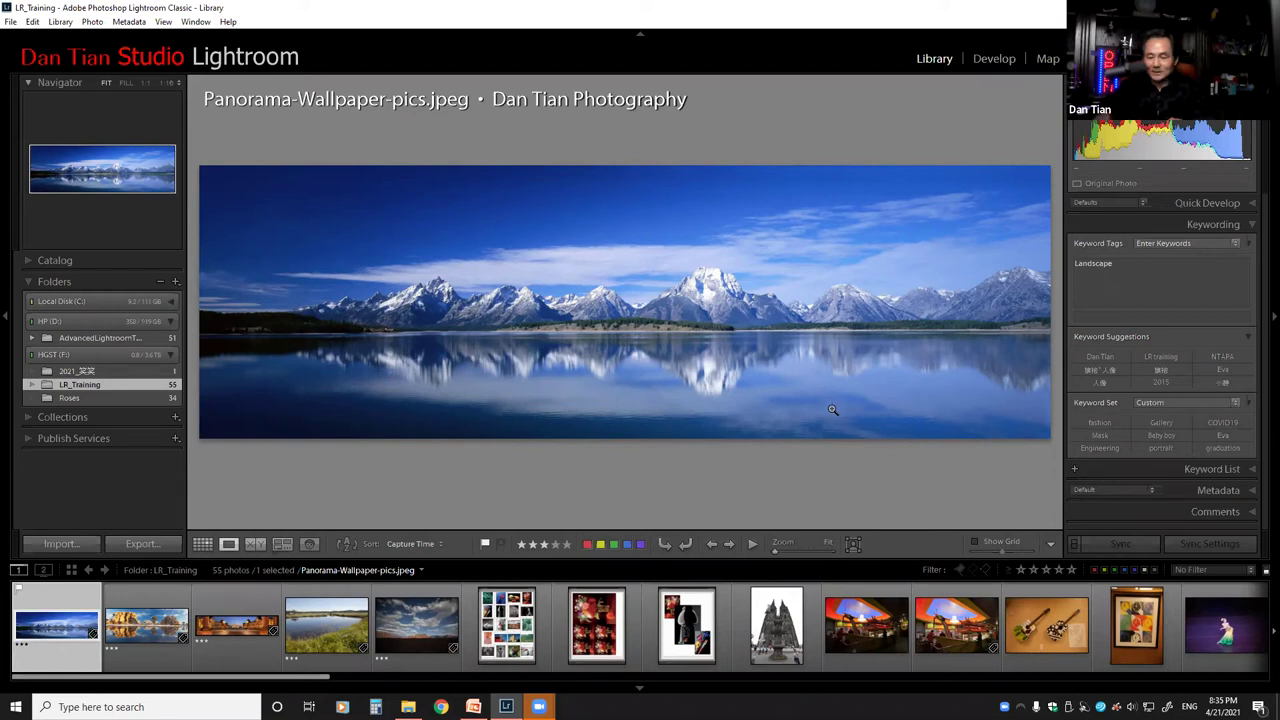
key(Right)
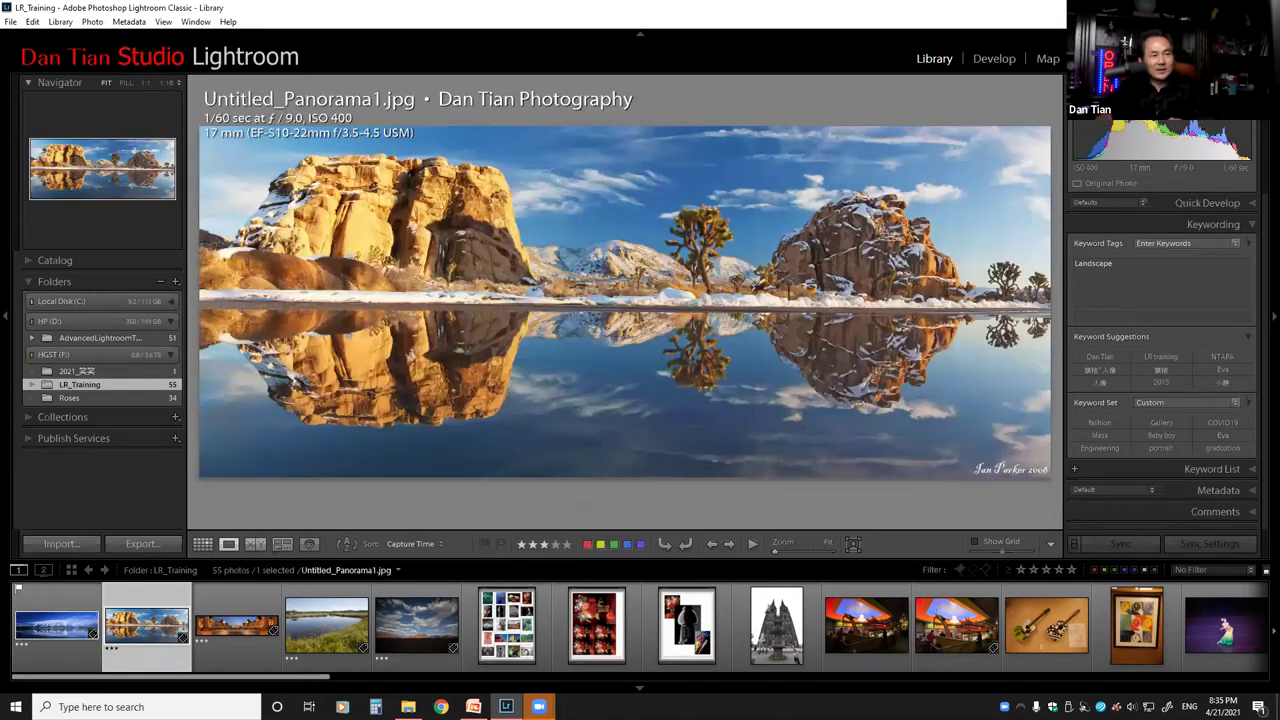
key(p)
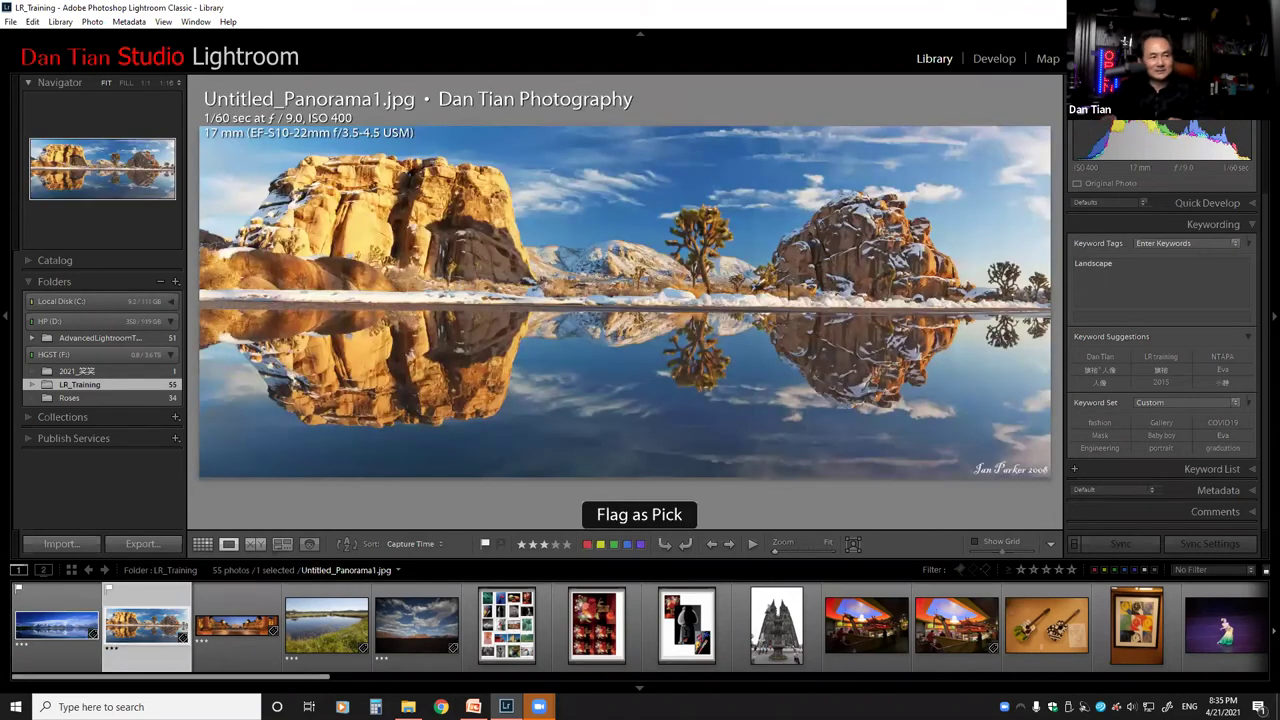
key(Right)
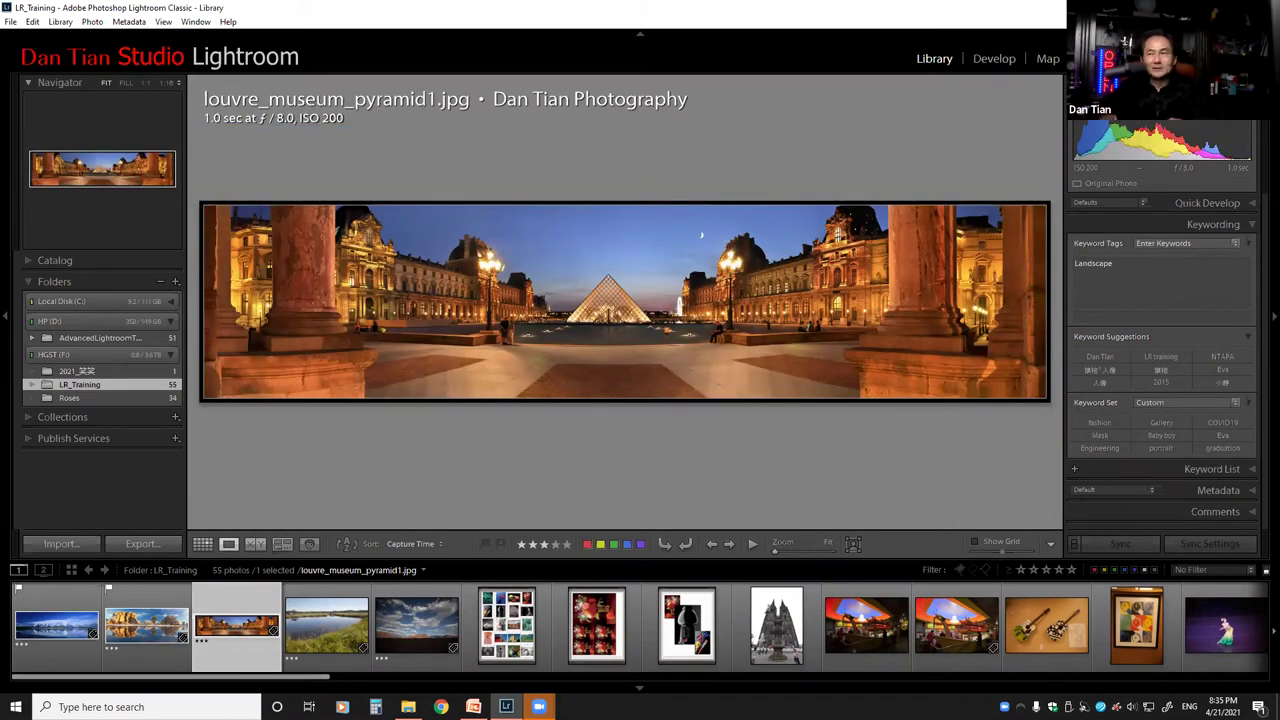
key(x)
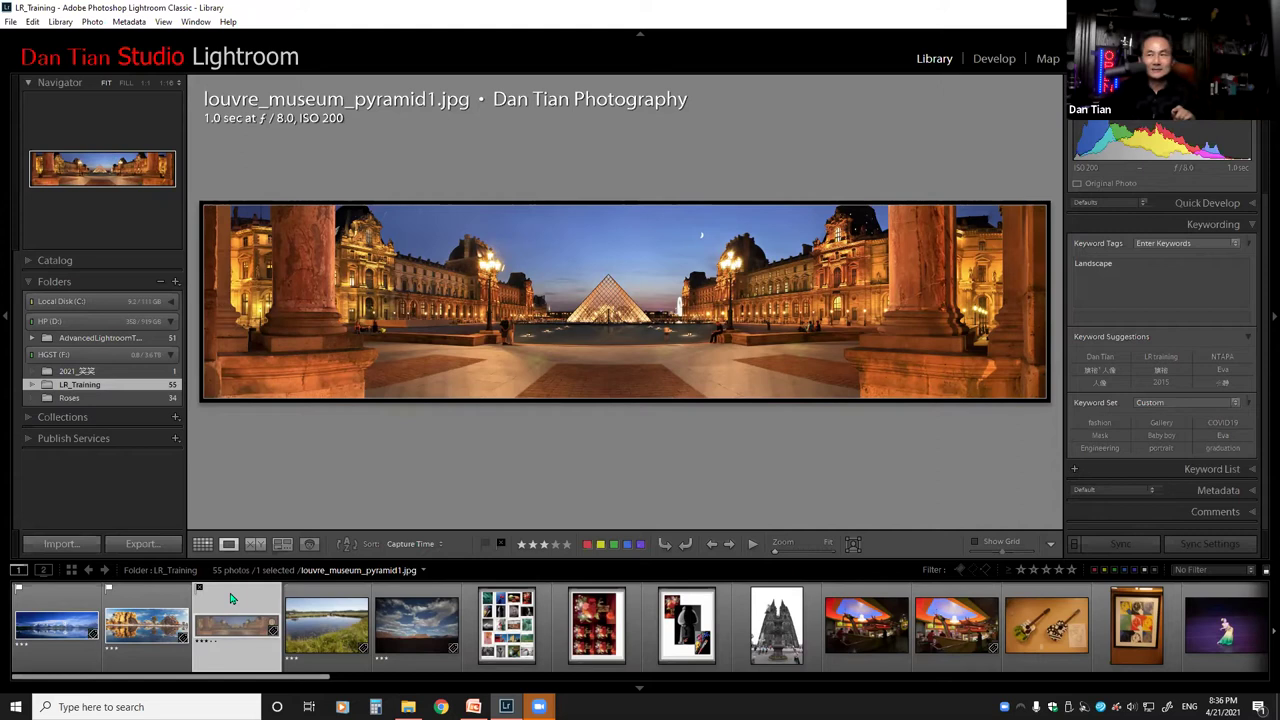
Flag IMG_6690 as a pick and clear the flags on IMG_8298 and the Louvre photo.
click(300, 598)
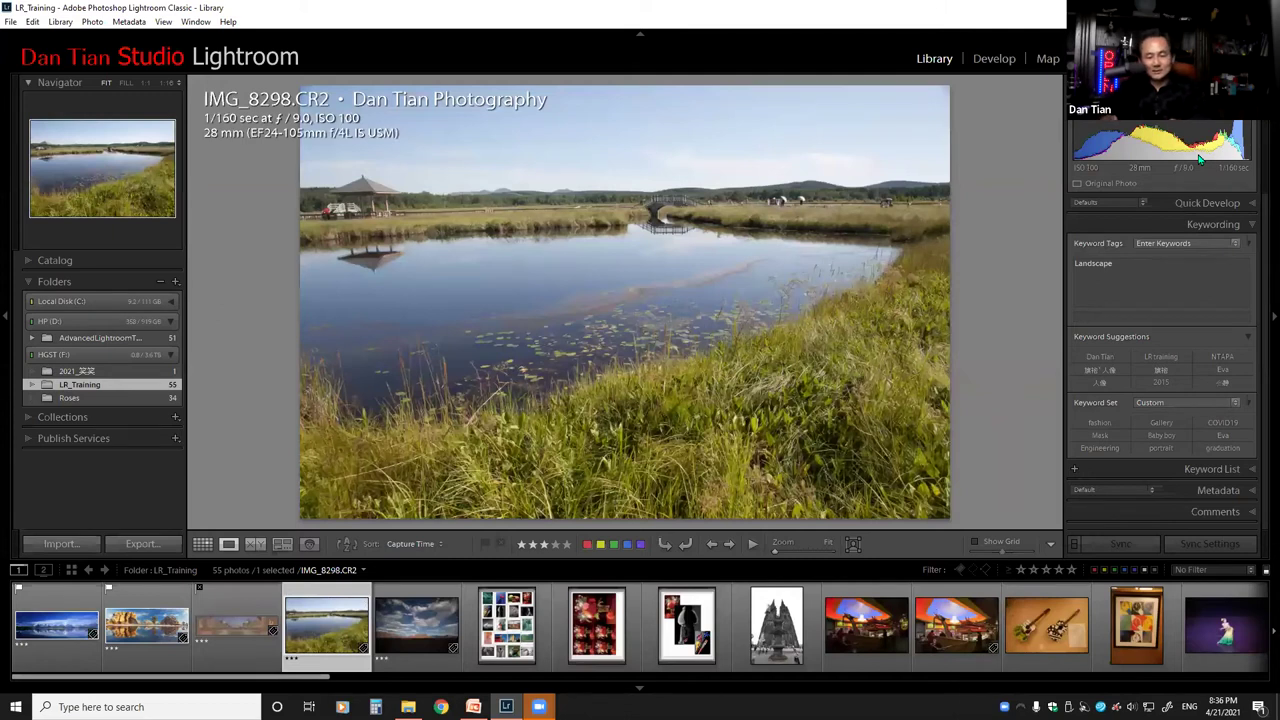
key(p)
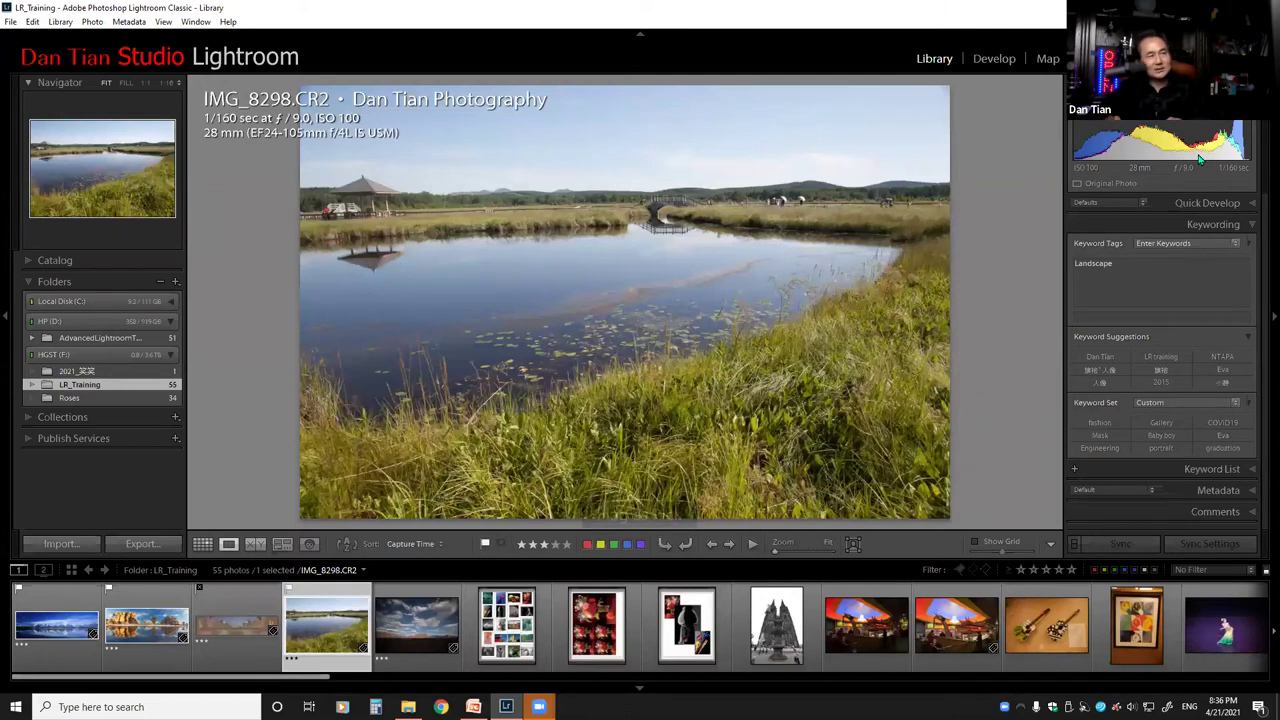
key(Right)
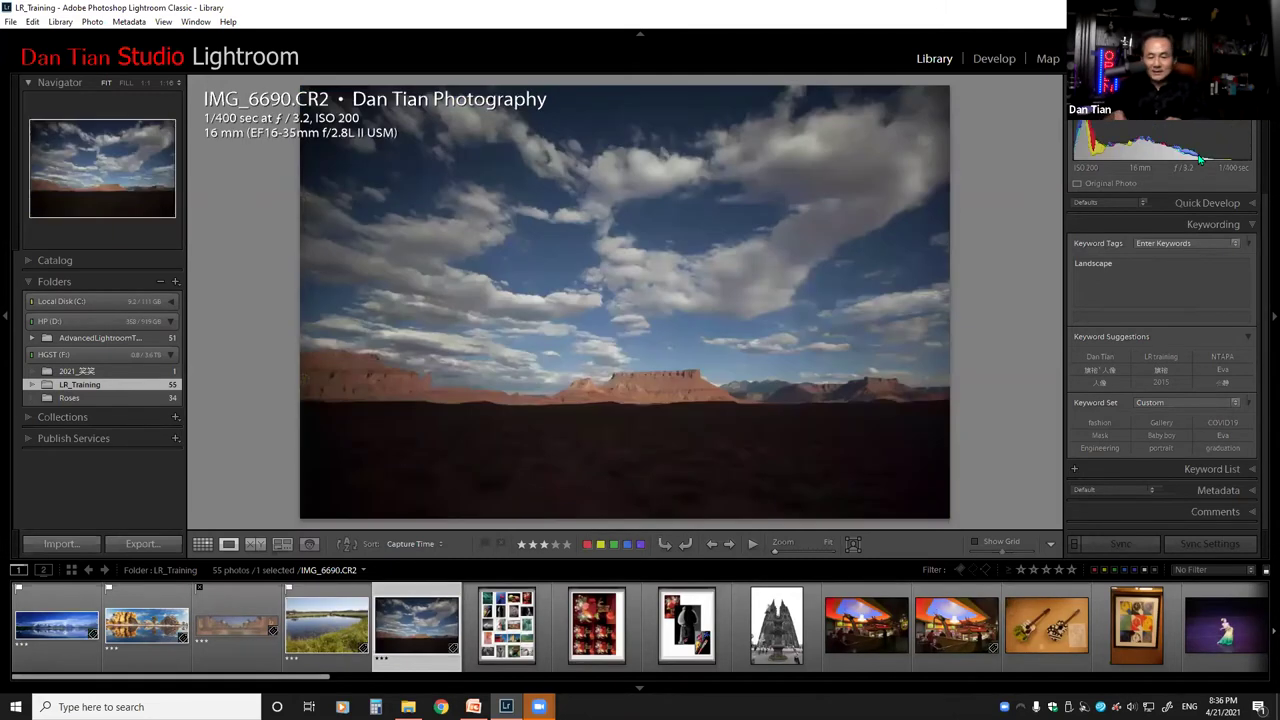
key(p)
key(Left)
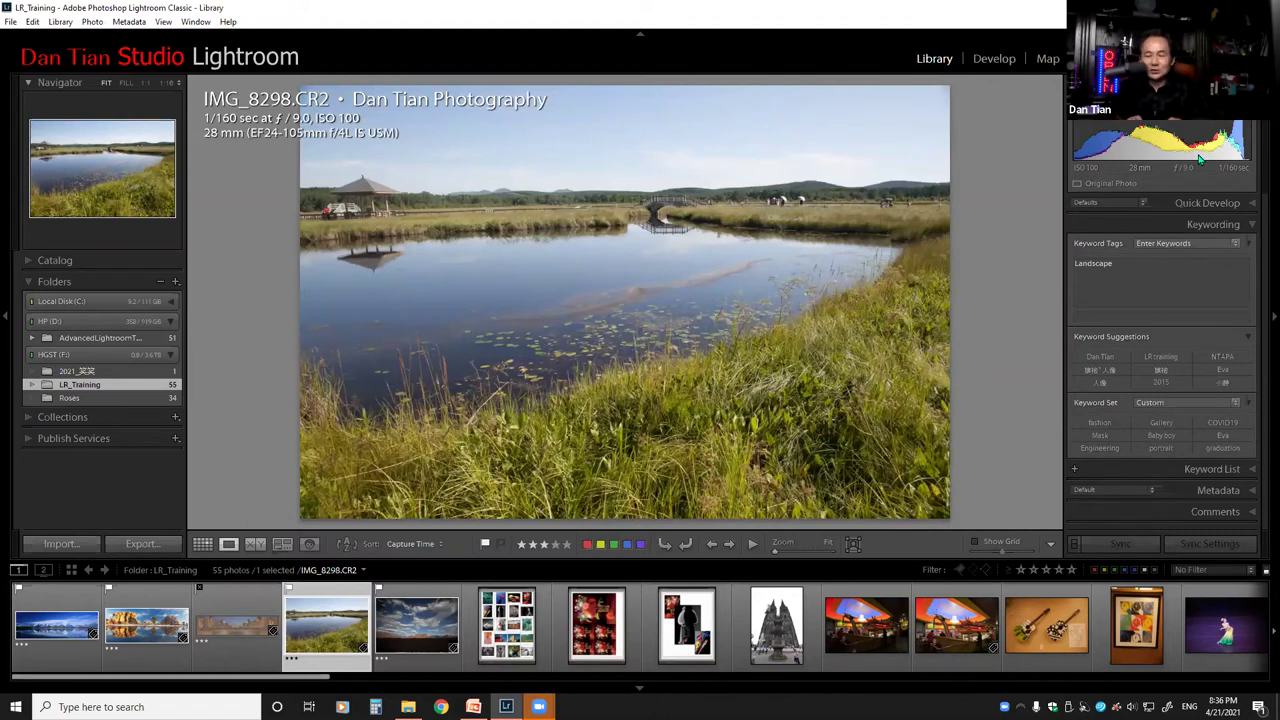
key(u)
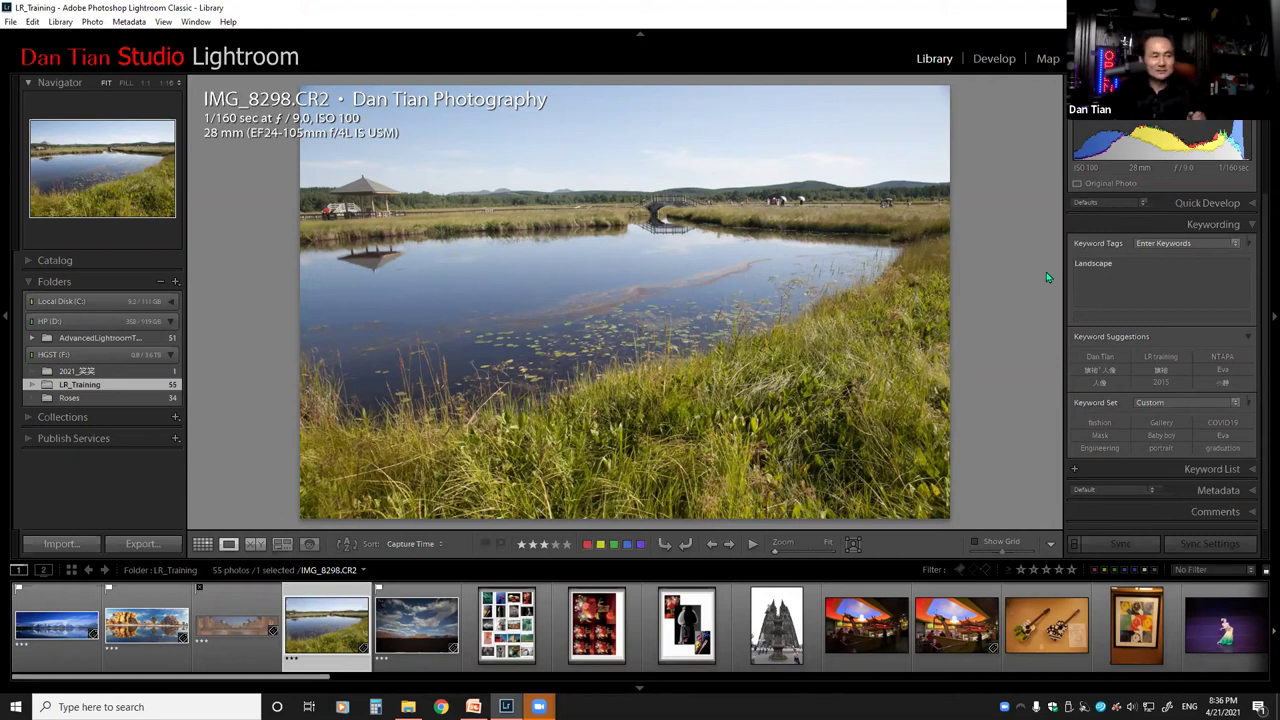
key(Left)
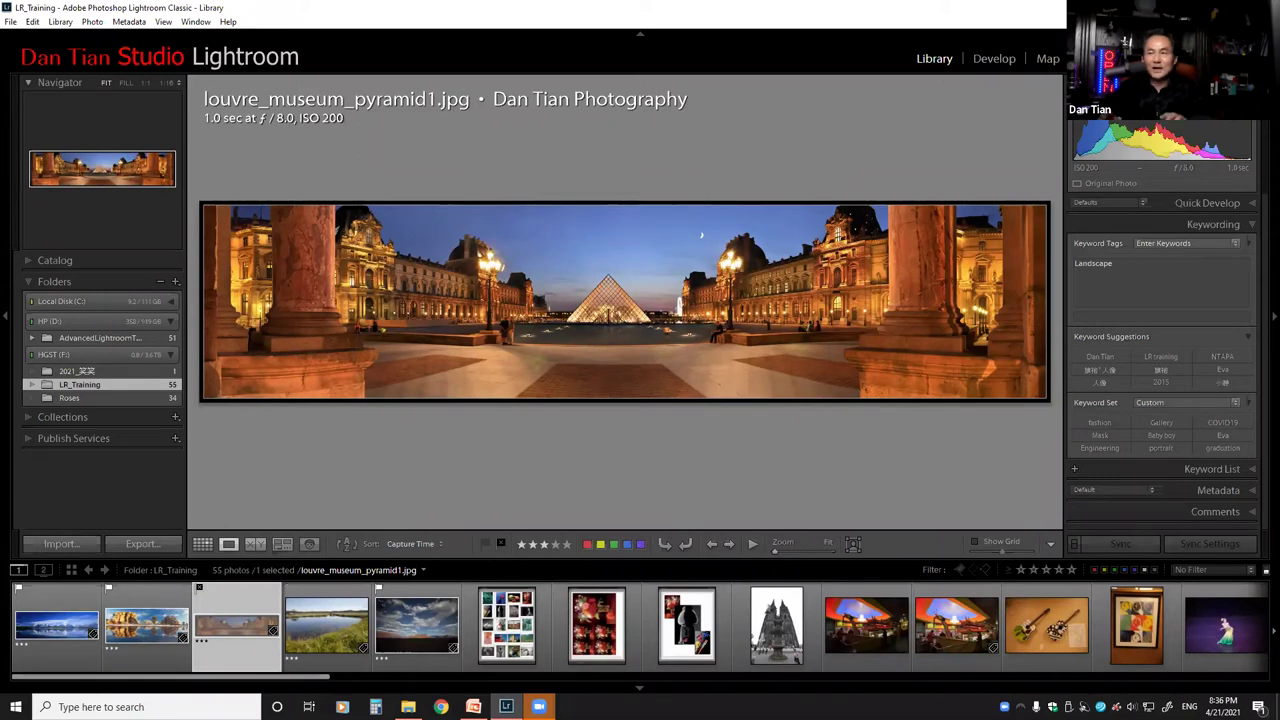
key(u)
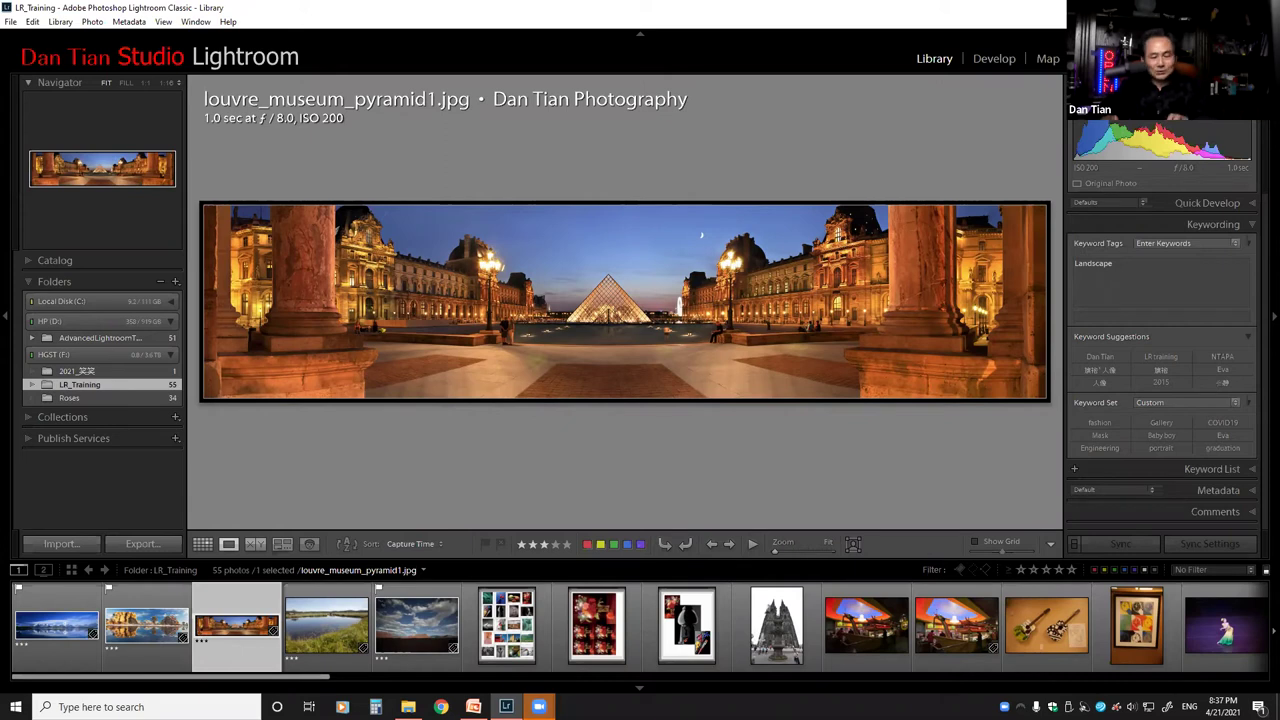
Reject the Louvre photo and IMG_8298, then advance to PicturePackage.jpg.
key(x)
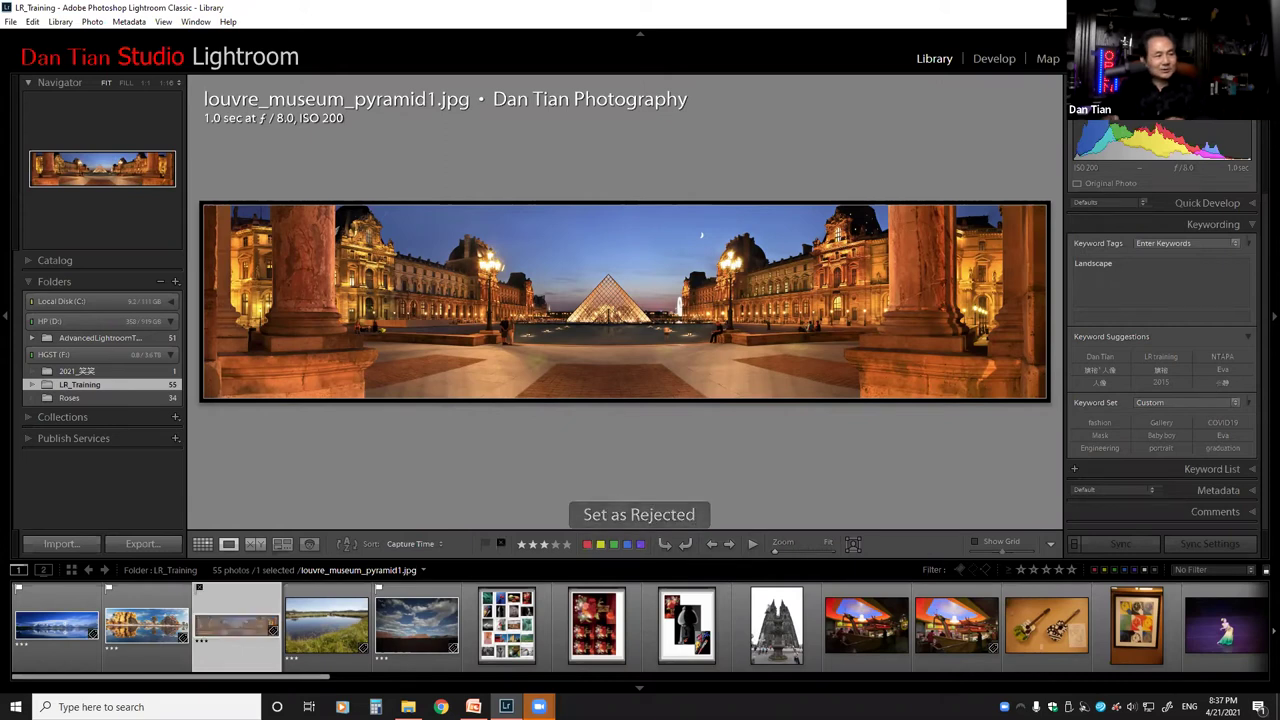
key(x)
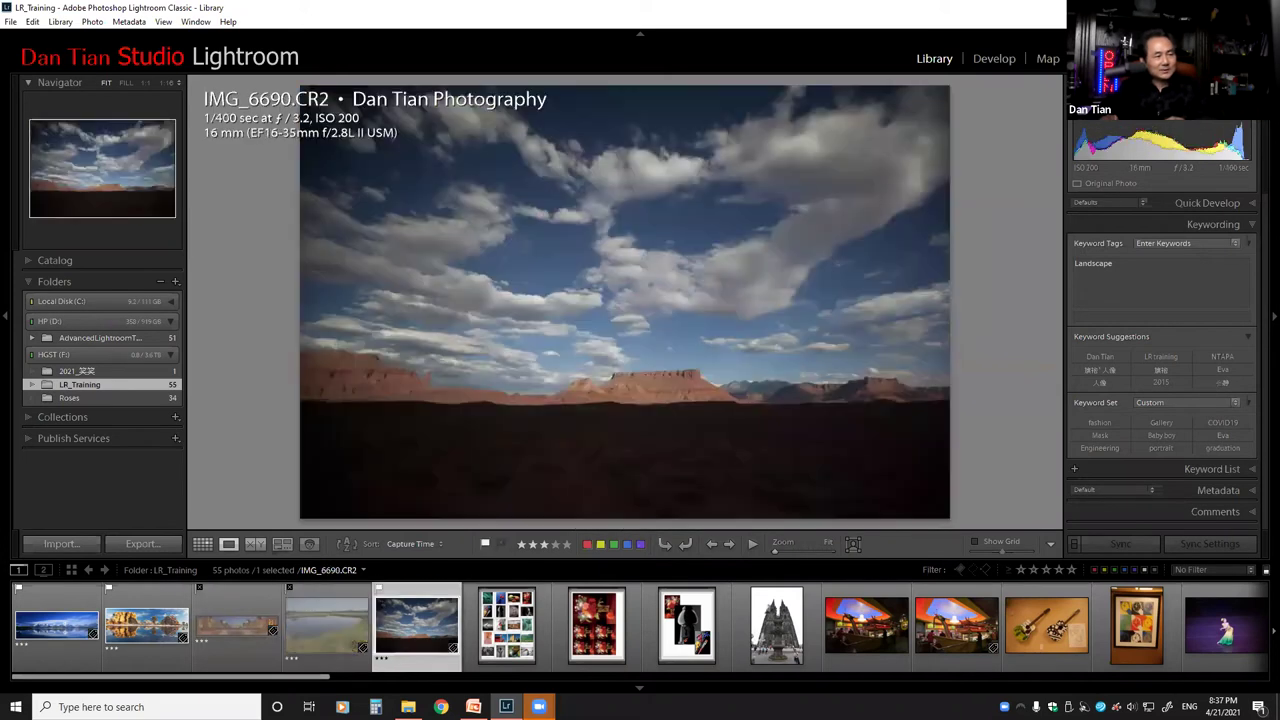
key(Right)
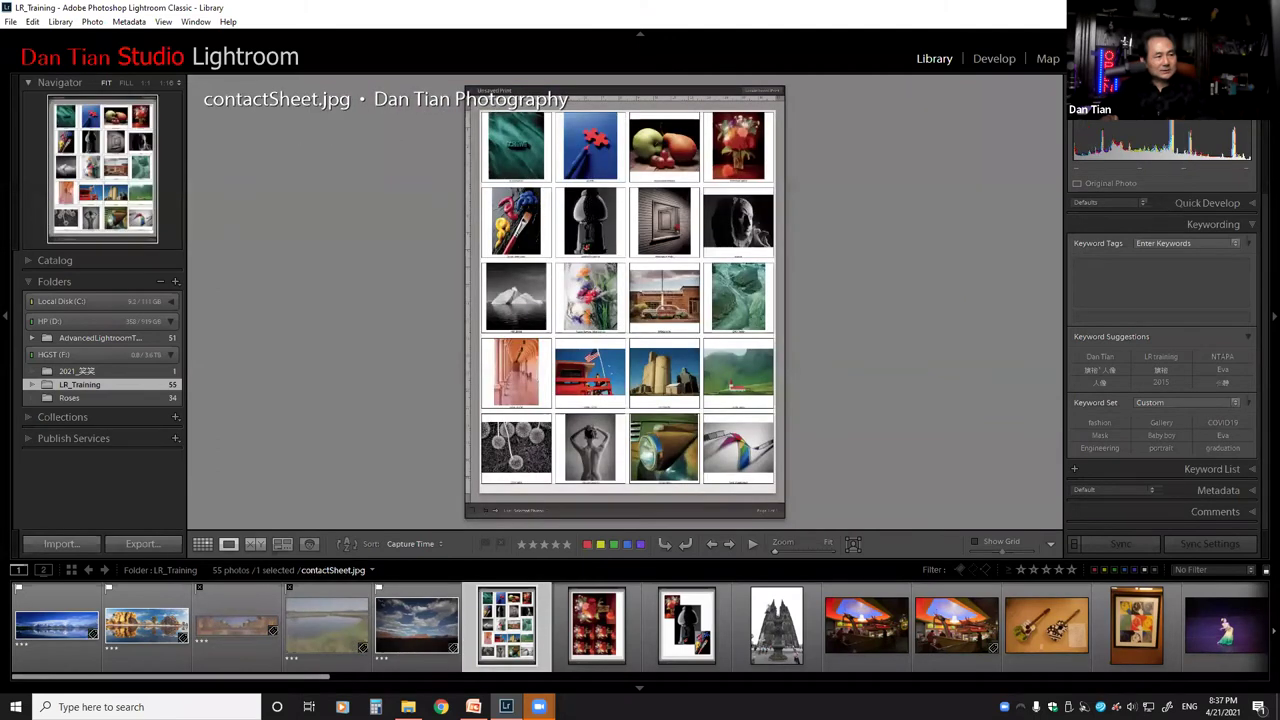
key(Right)
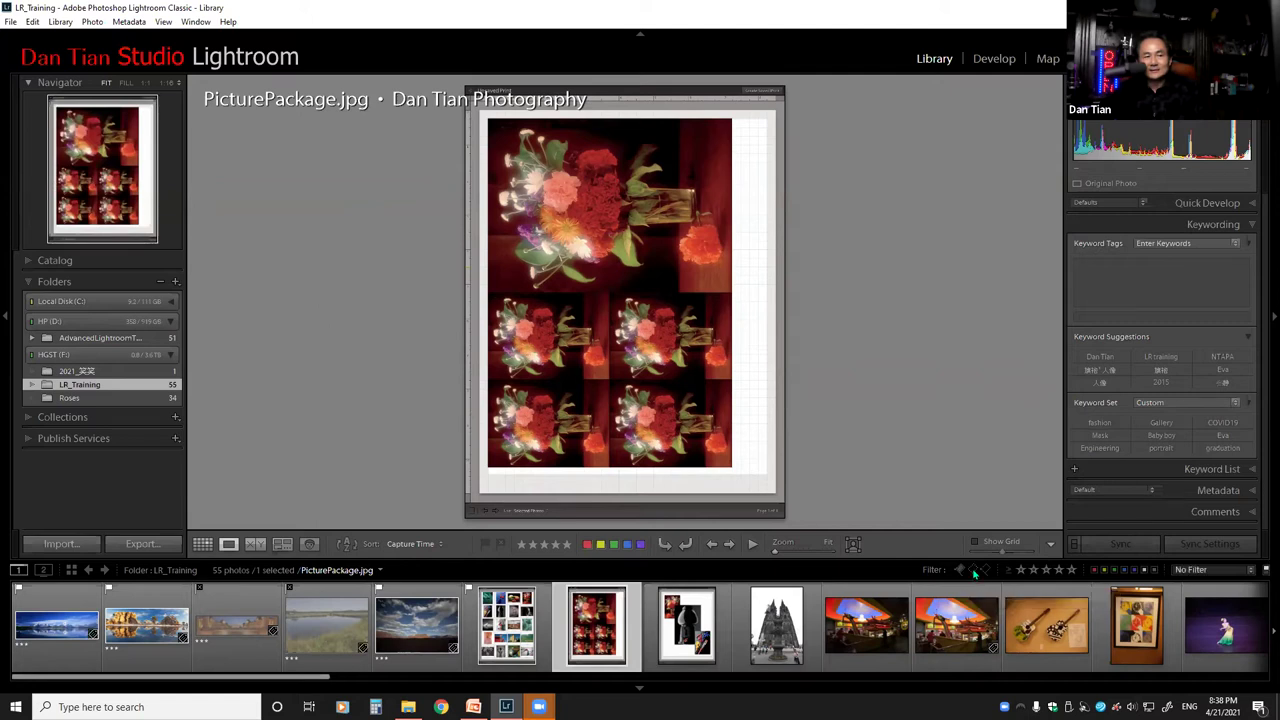
Show unflagged plus rejected photos in Grid view, then narrow to unflagged only (49 of 55).
click(972, 571)
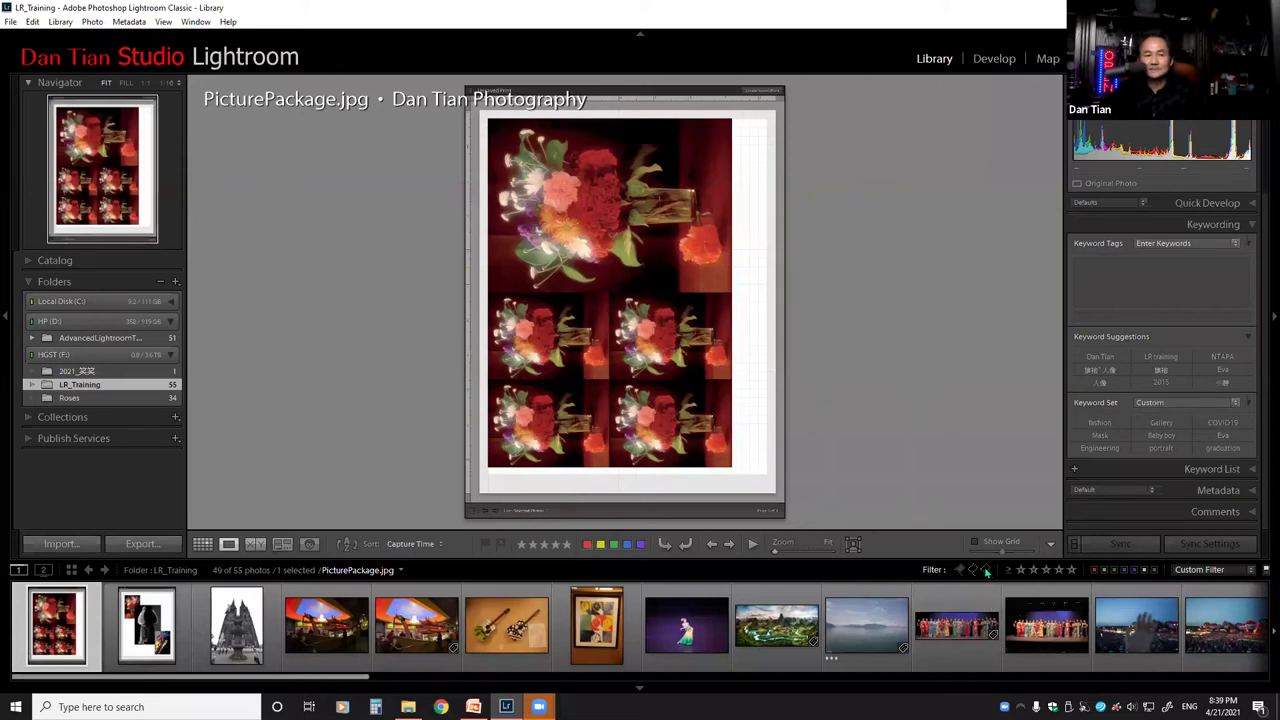
click(986, 571)
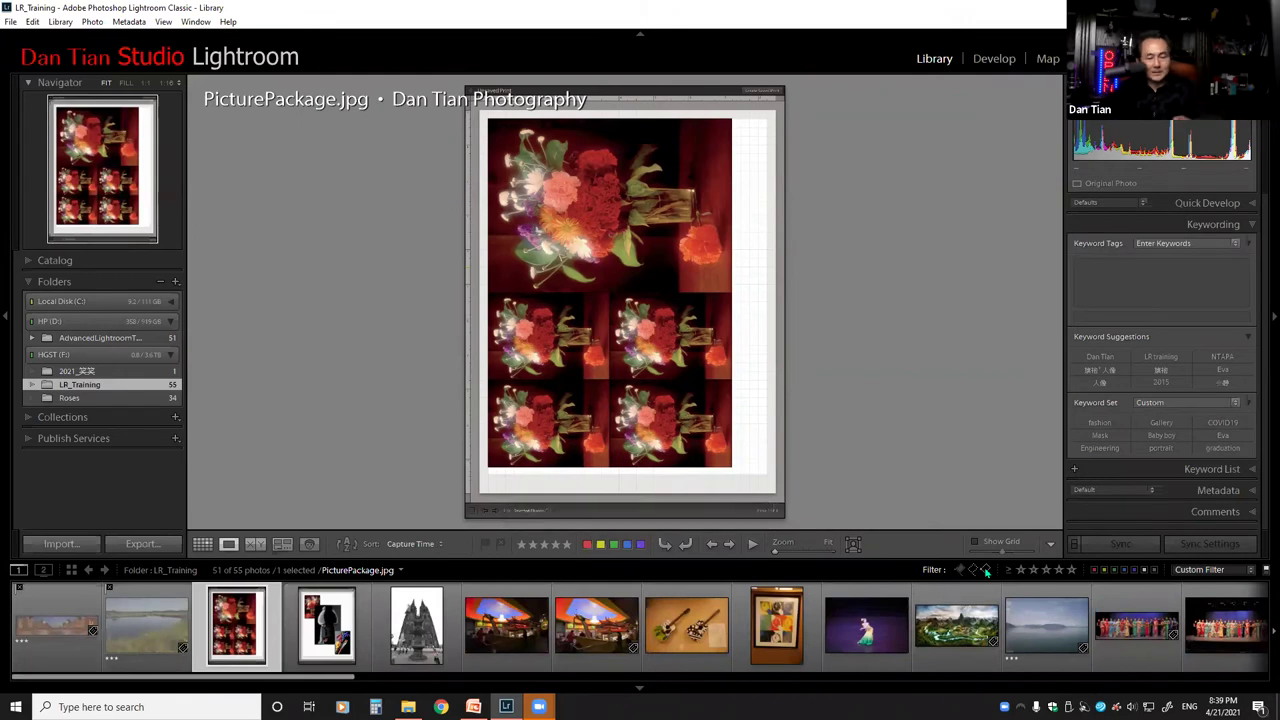
key(g)
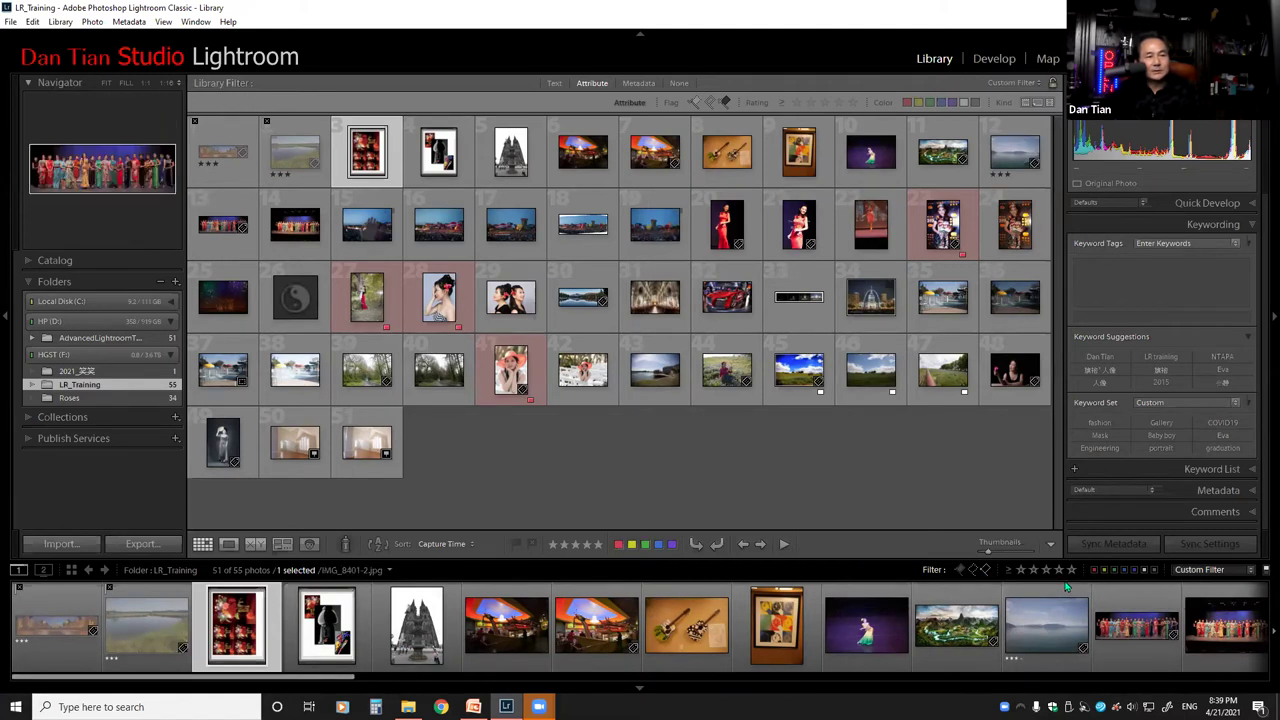
click(984, 570)
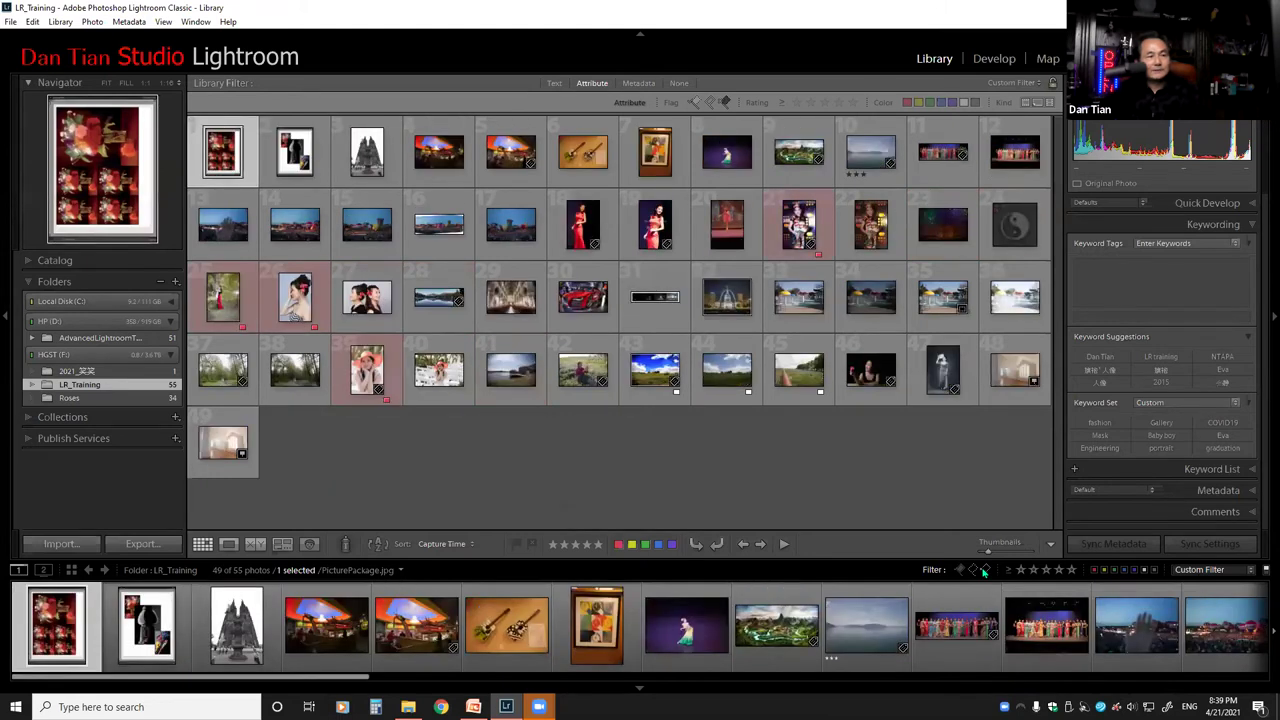
Switch the flag filter so only the 2 rejected photos are shown.
click(957, 570)
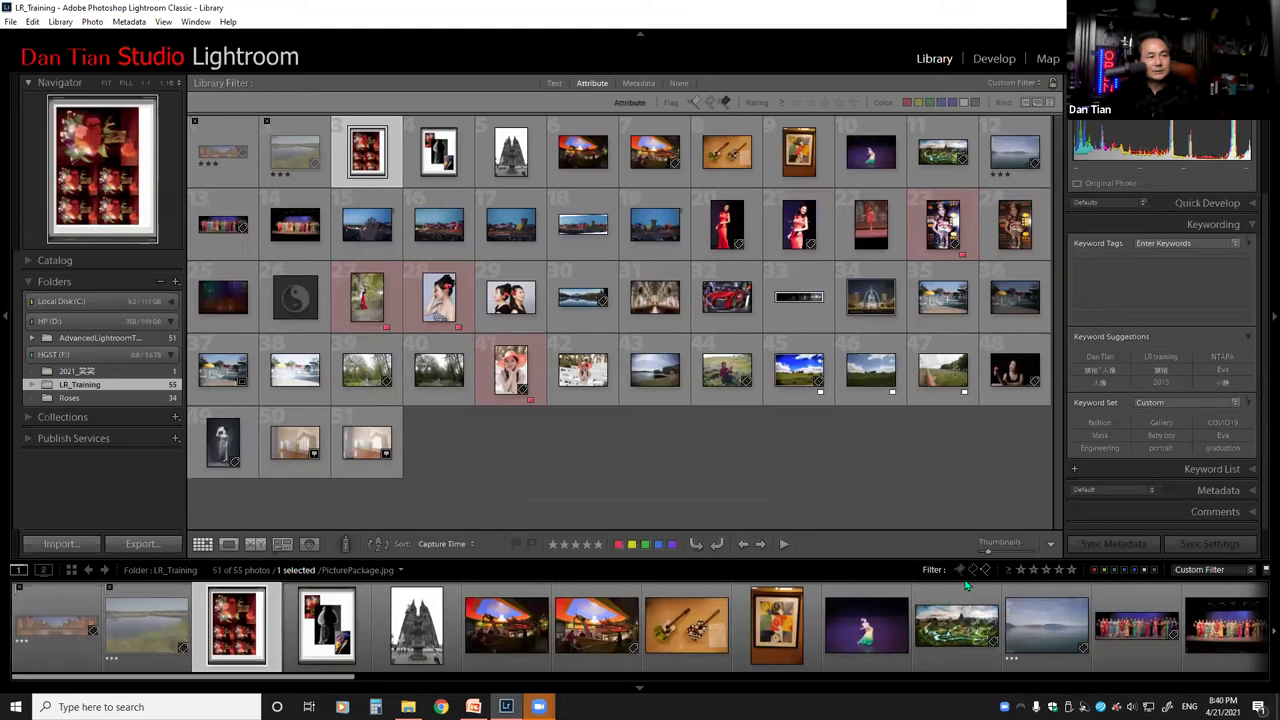
click(971, 571)
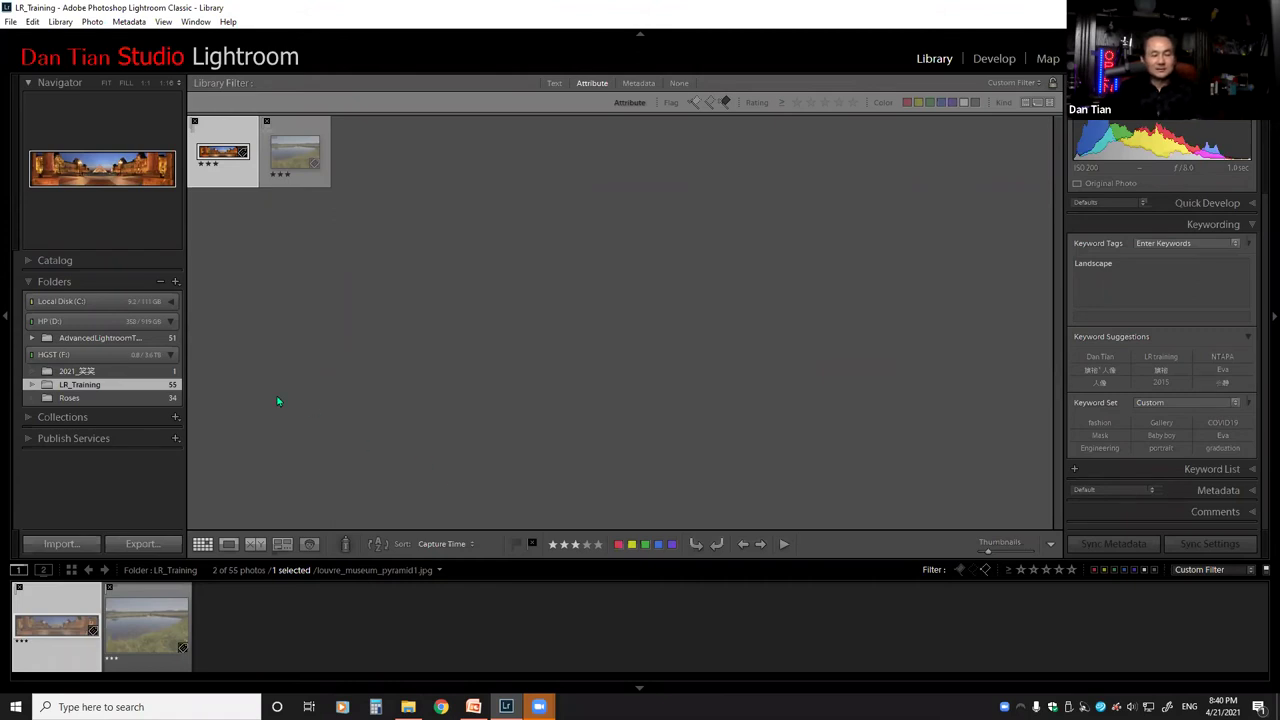
Select both rejected photos and choose Remove Photos, then cancel the confirmation.
ctrl+click(306, 128)
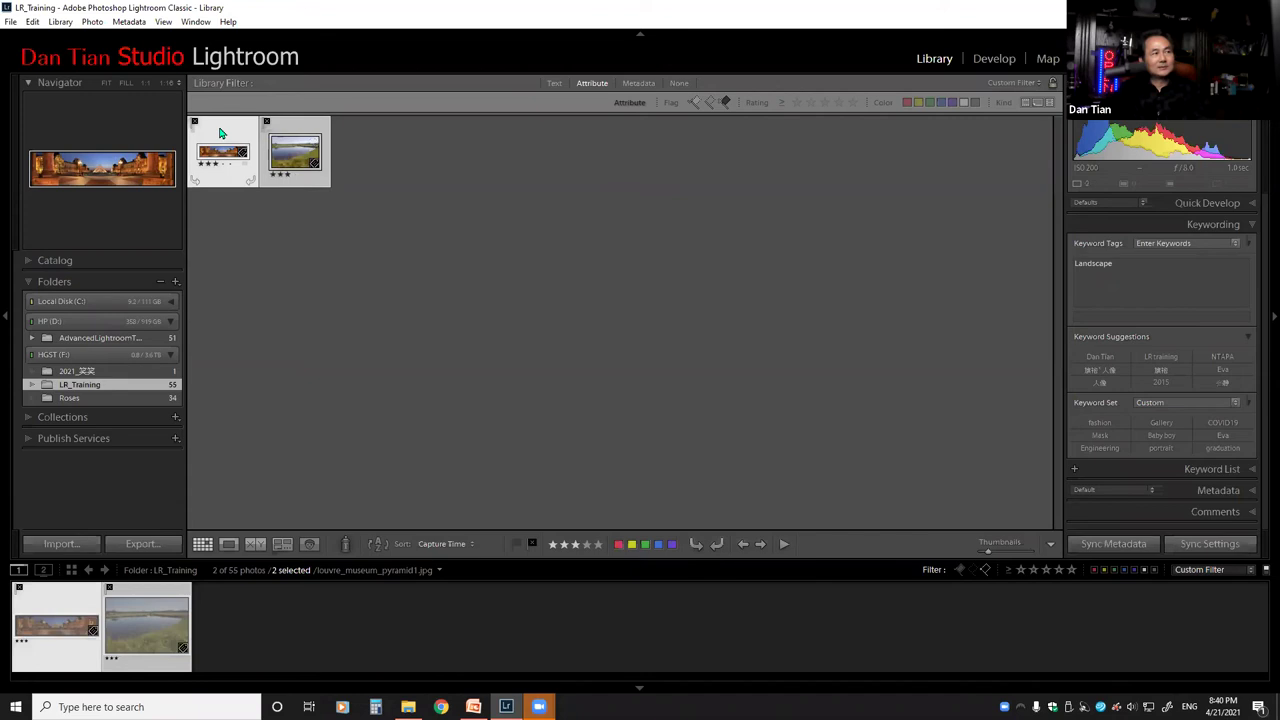
right_click(294, 126)
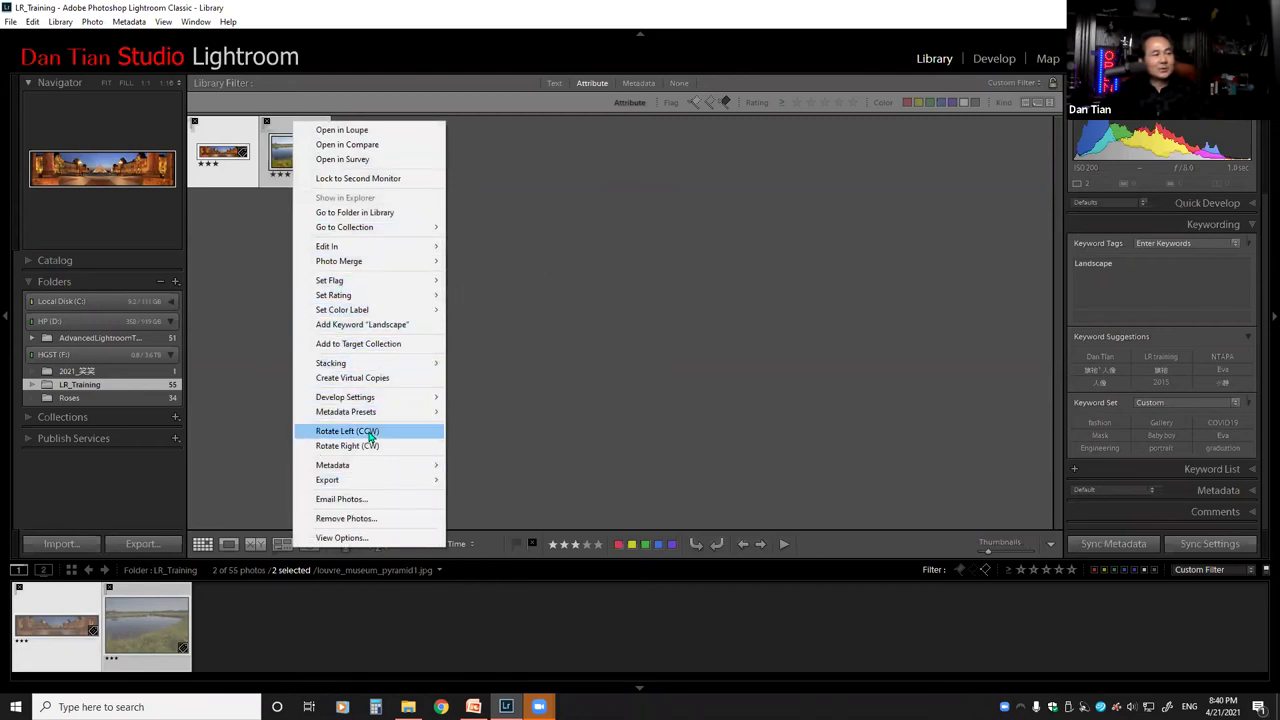
click(350, 520)
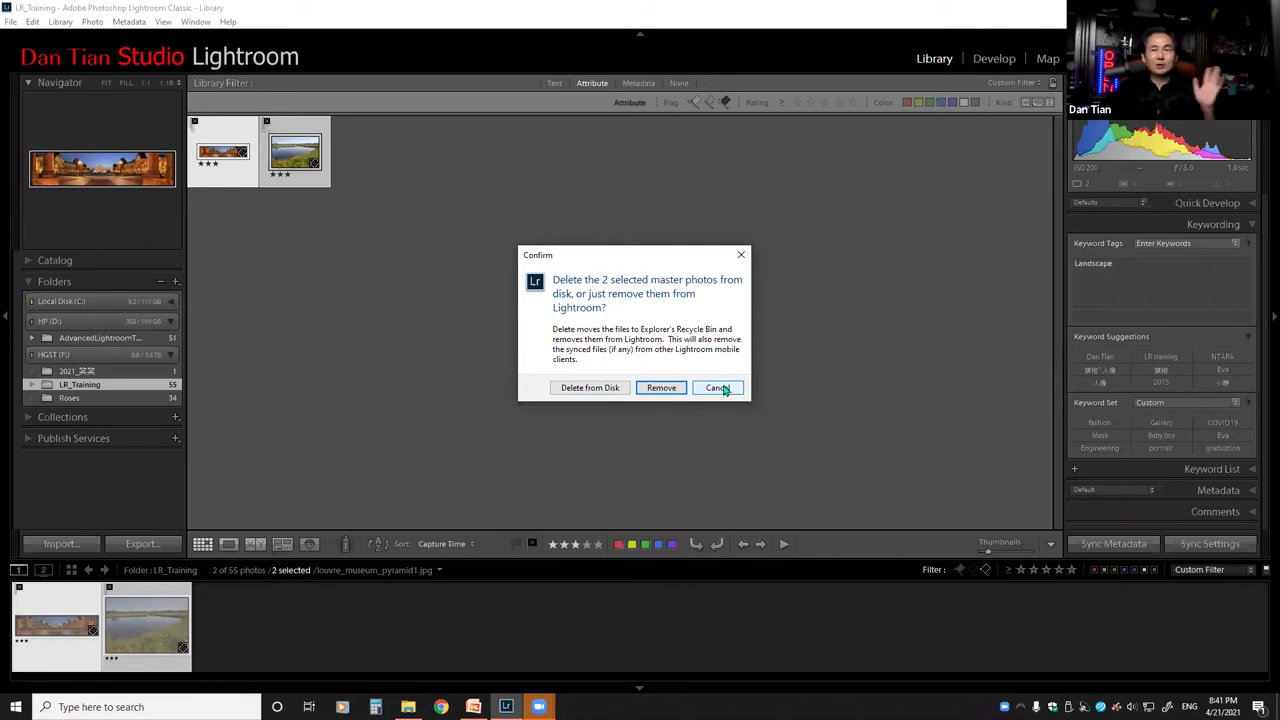
click(720, 388)
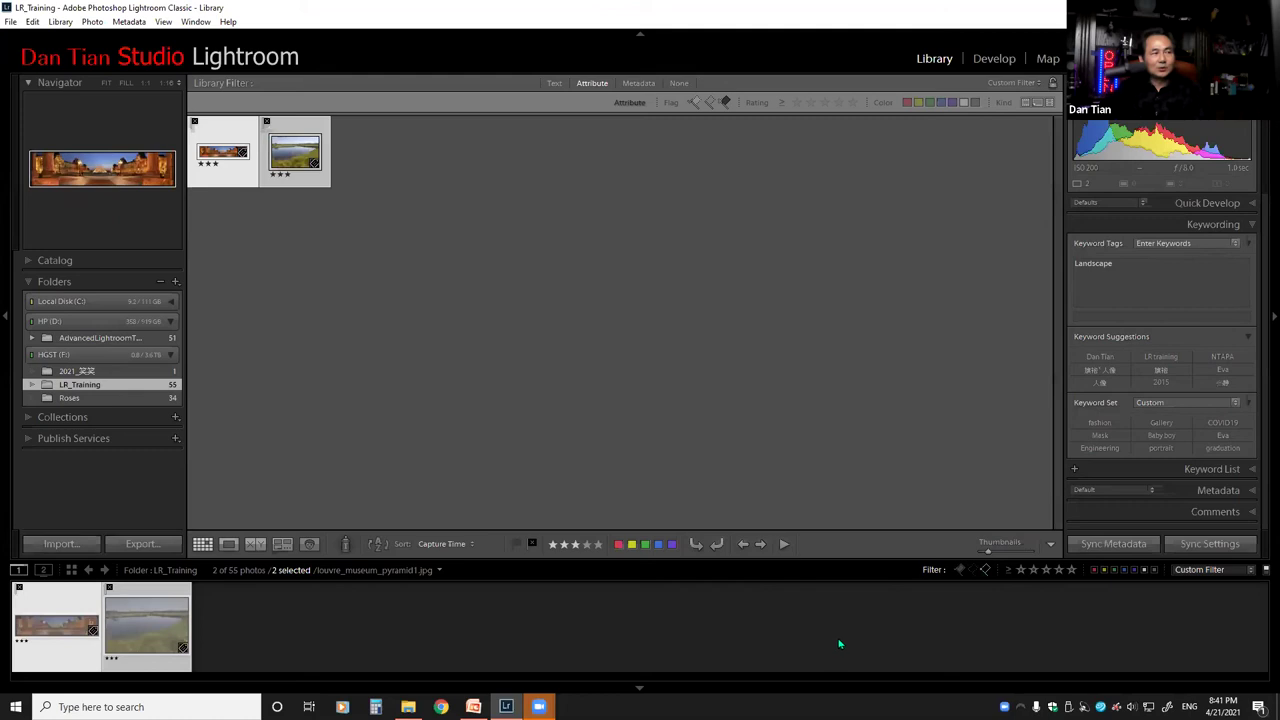
Show unflagged and rejected photos again, hide the filter bar, and open then dismiss the saved filter presets.
click(970, 572)
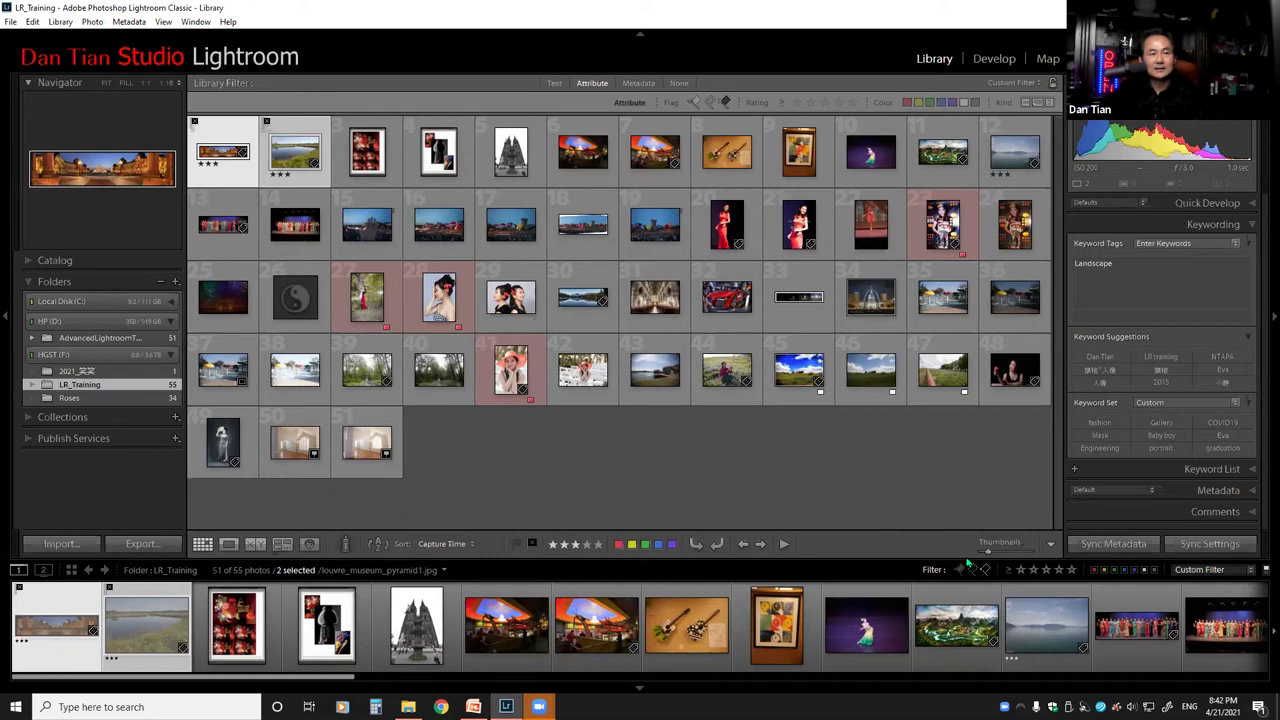
key(backslash)
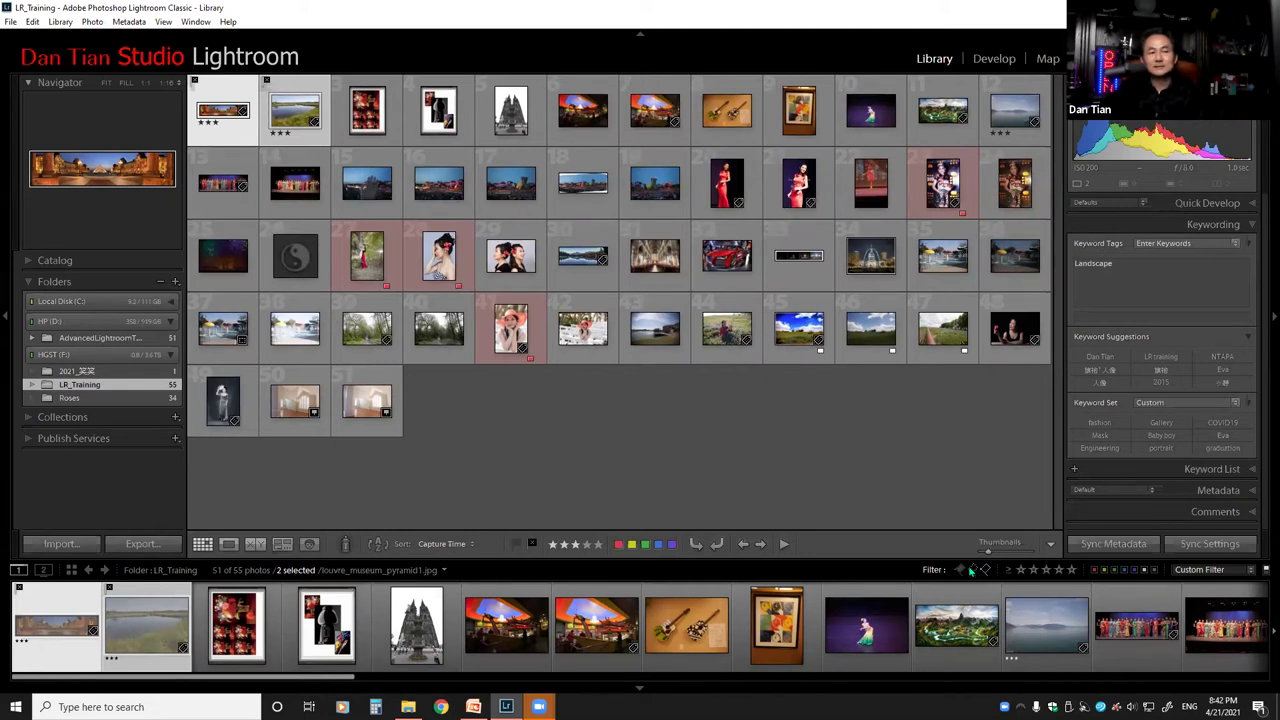
mouse_move(984, 569)
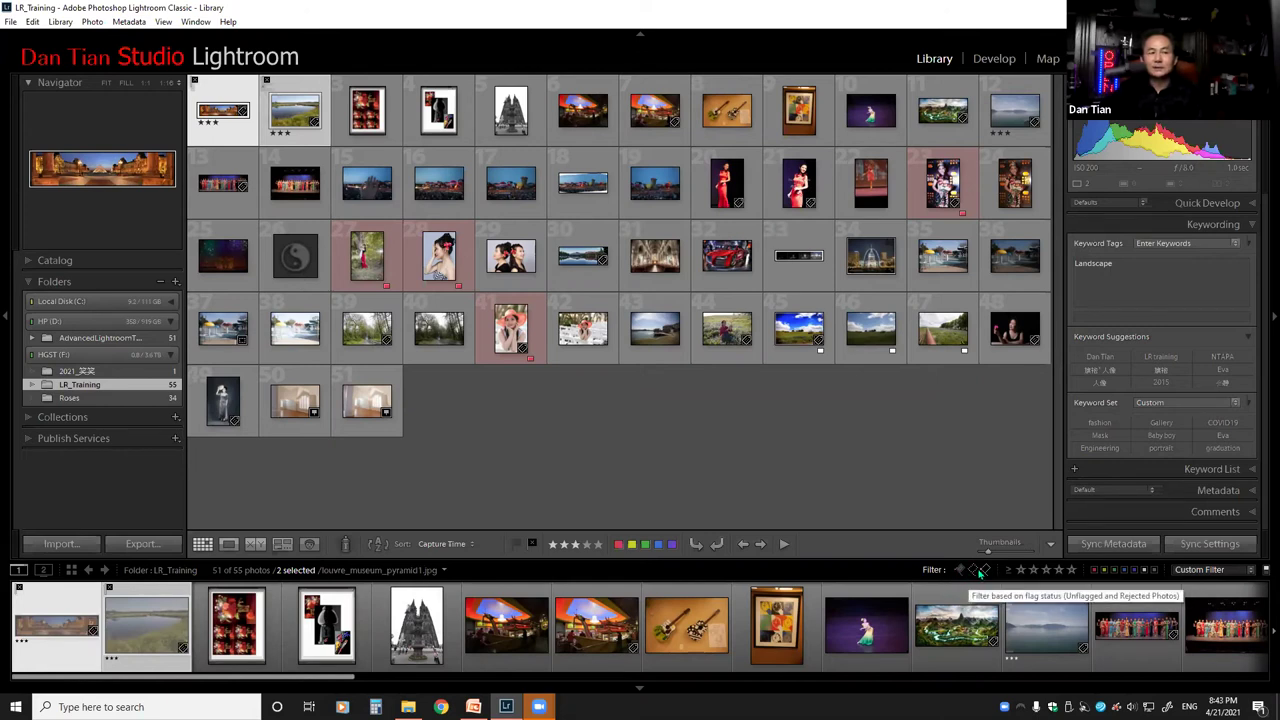
click(1250, 571)
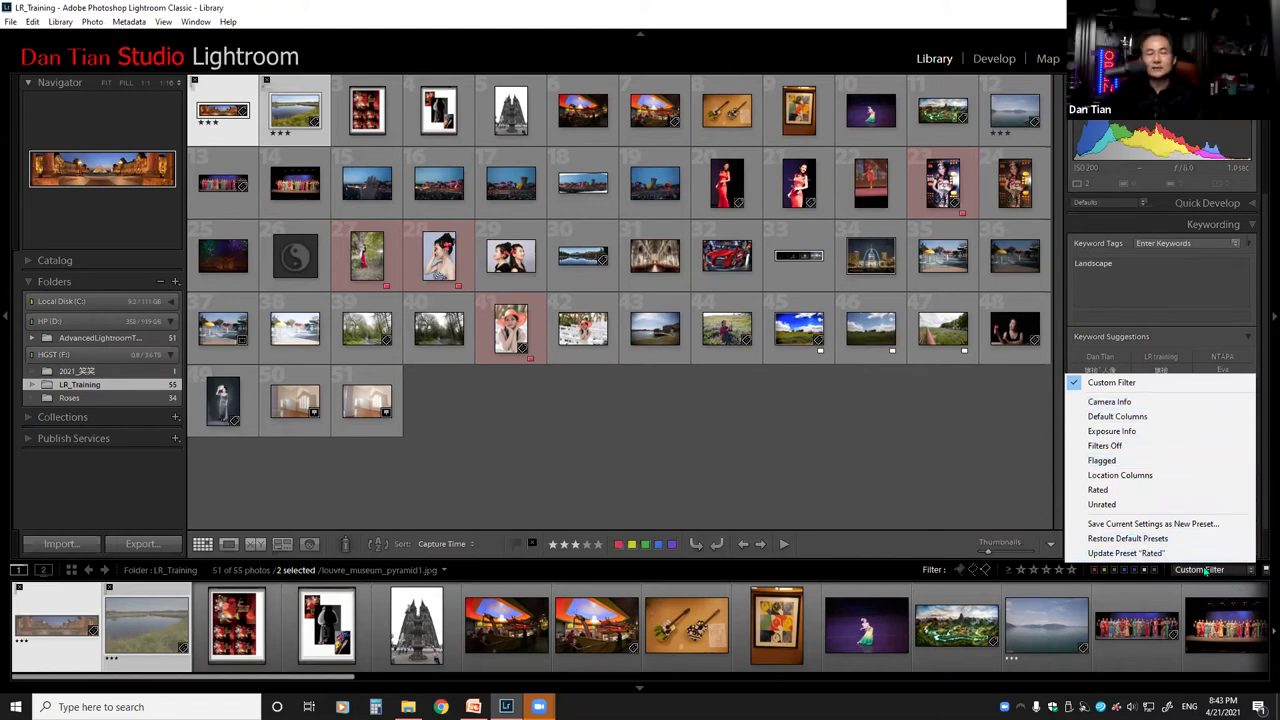
click(938, 558)
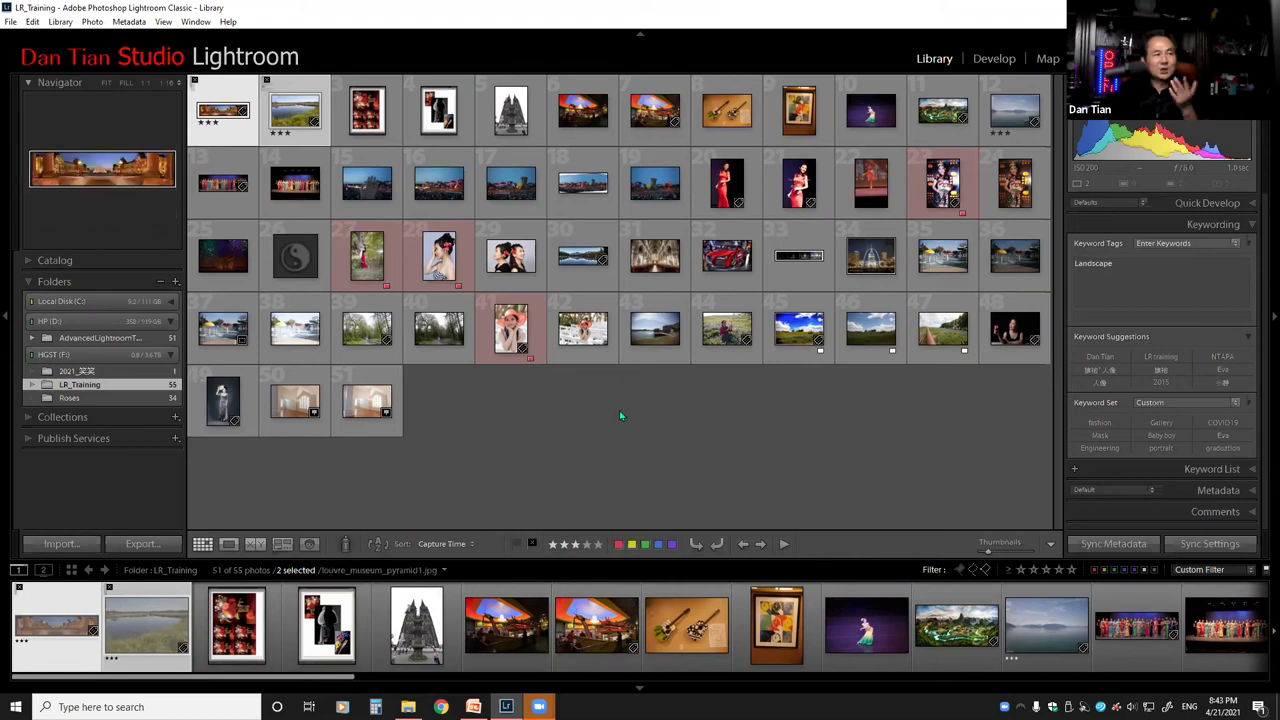
mouse_move(367, 257)
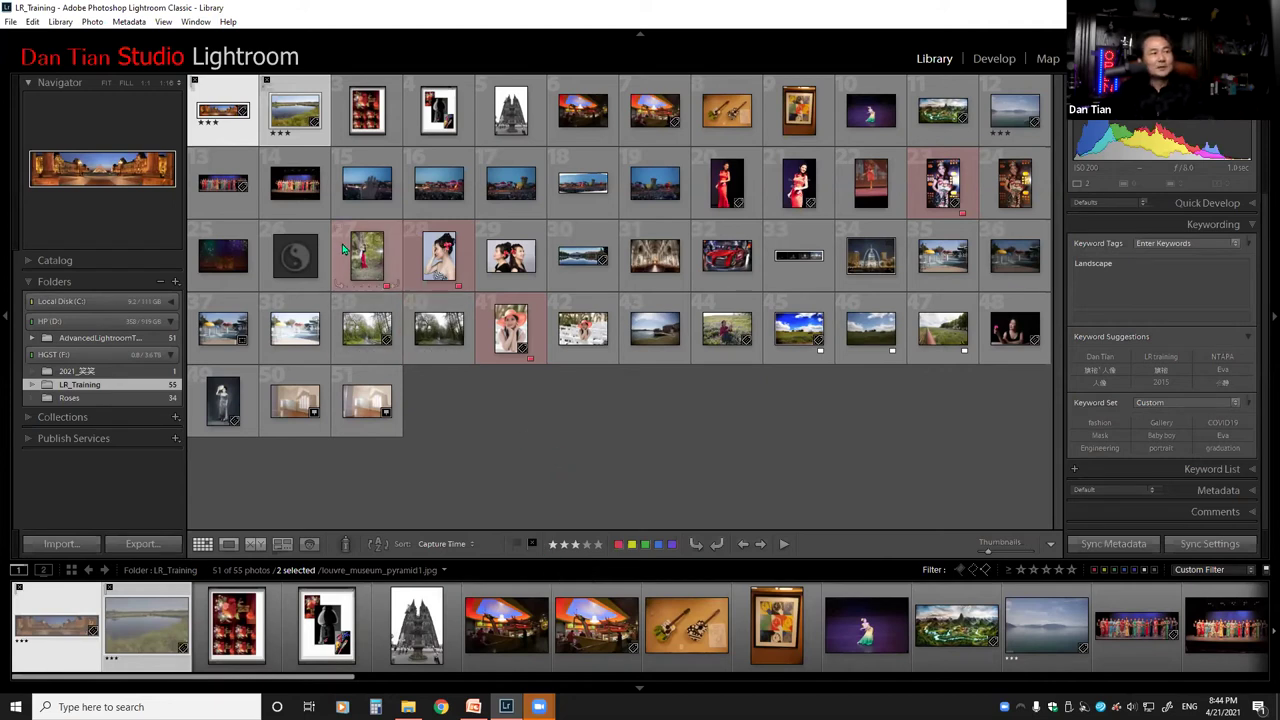
Open IMG_8401.CR2, the stage group photo, large on its own.
double_click(305, 195)
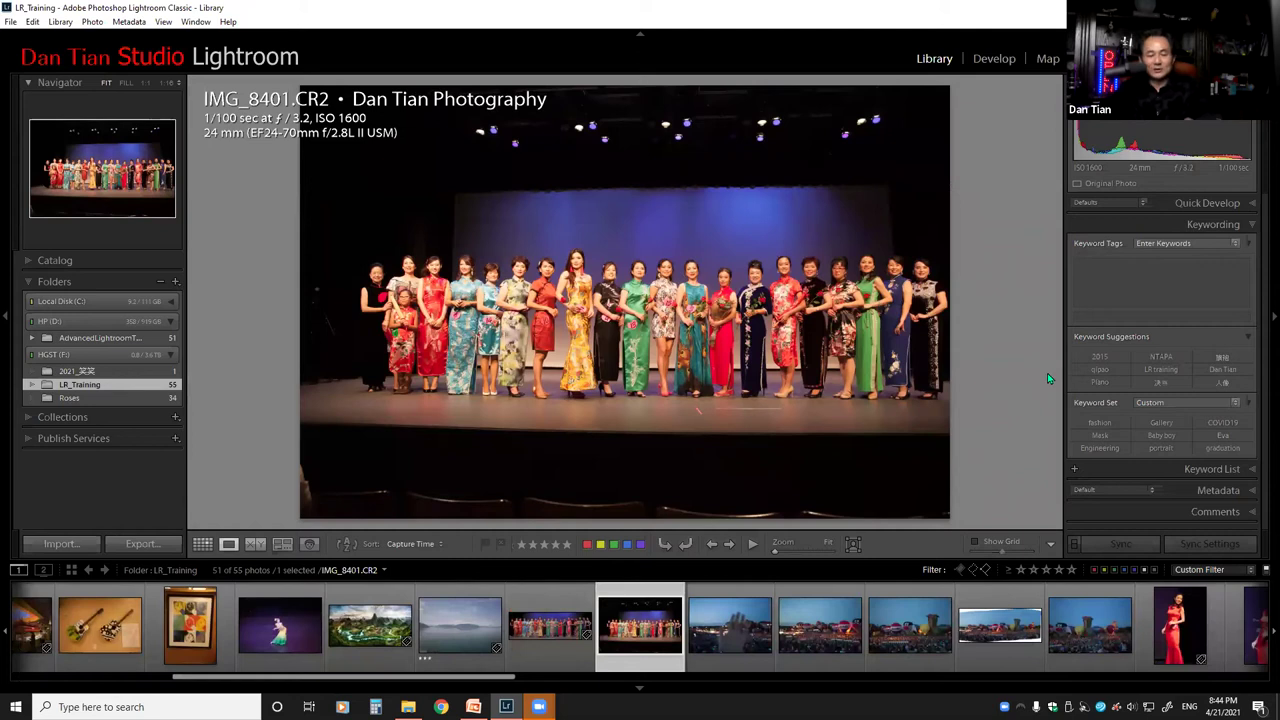
Flag IMG_8401 as a pick, rate the Guangxi landscape 5 stars and the red-dress portrait 2.
key(p)
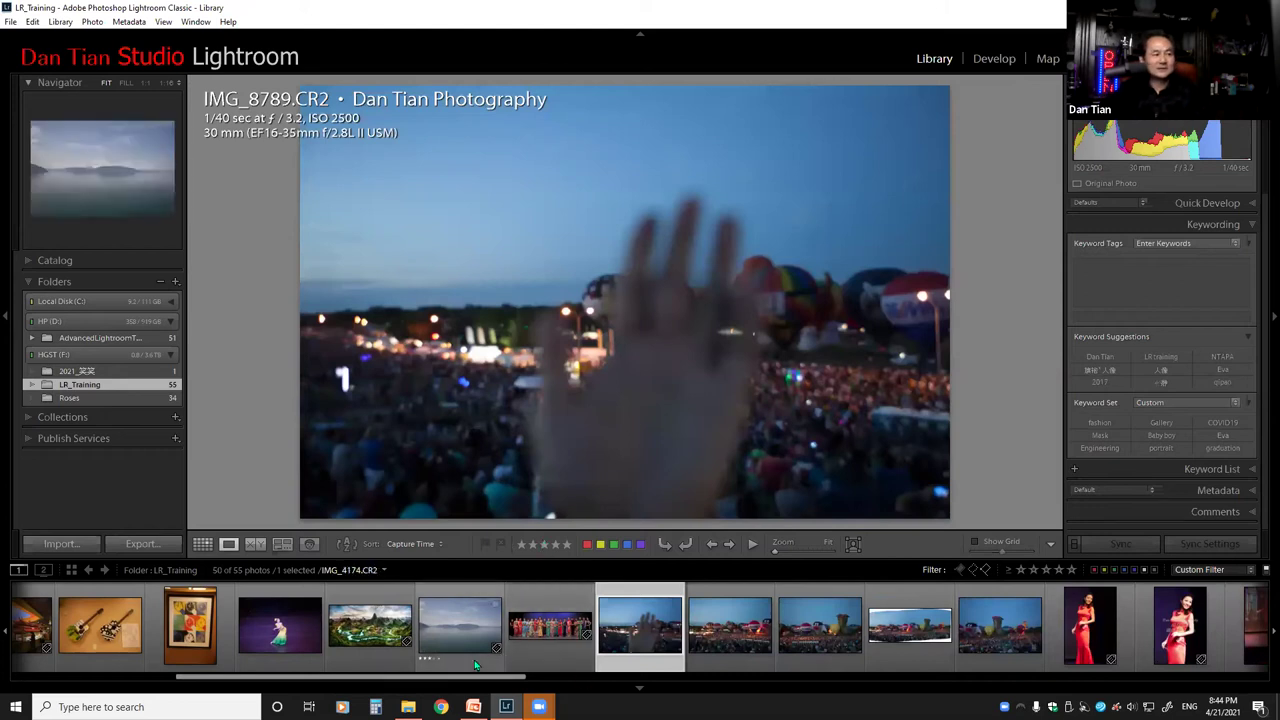
click(372, 650)
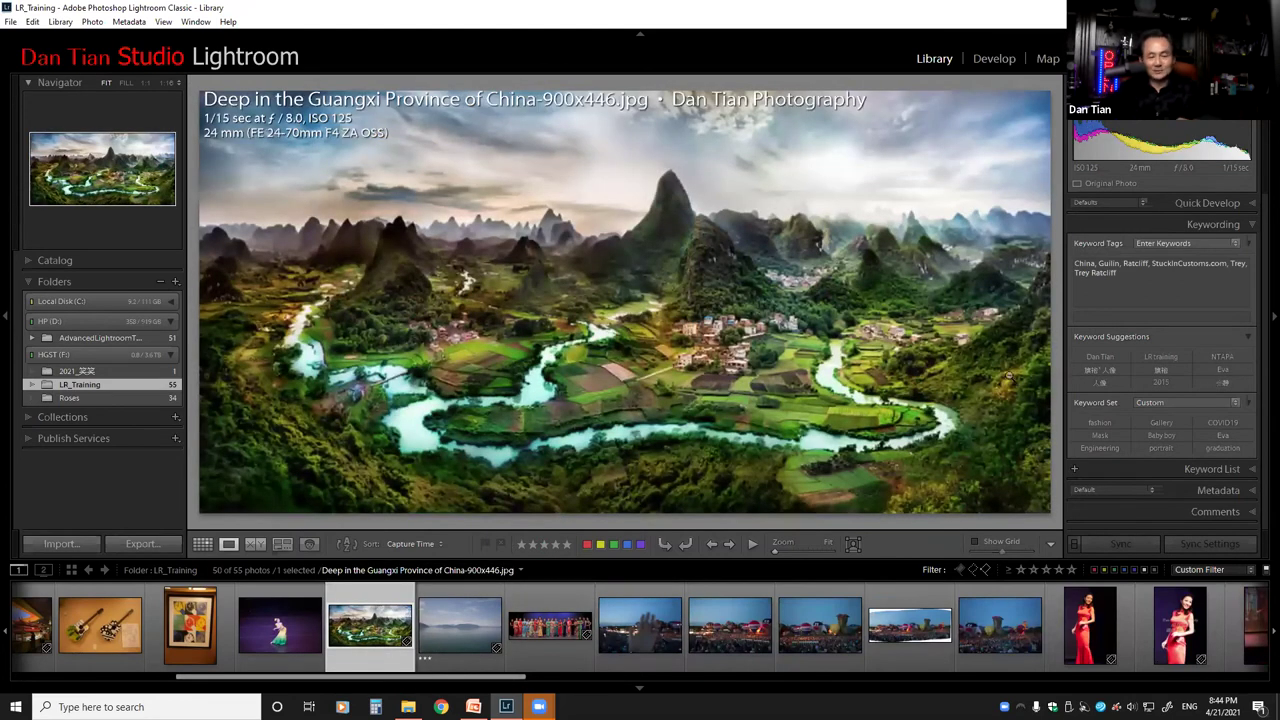
key(5)
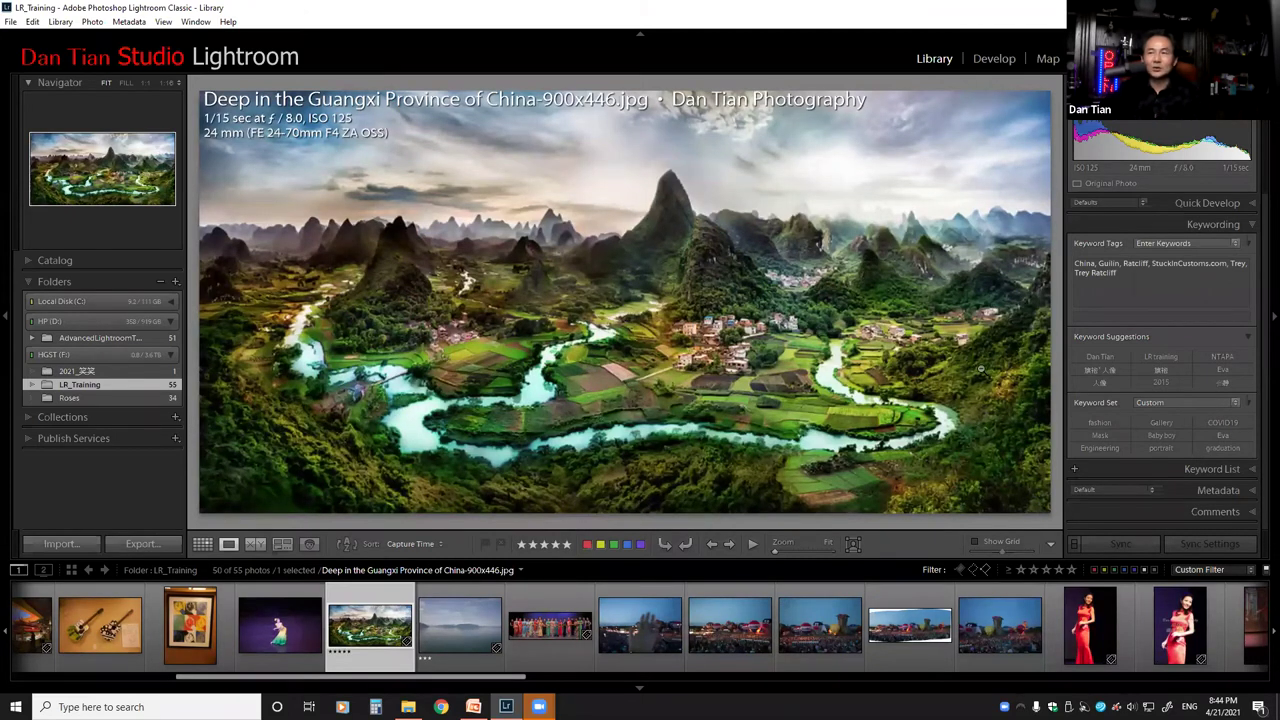
click(1085, 629)
key(2)
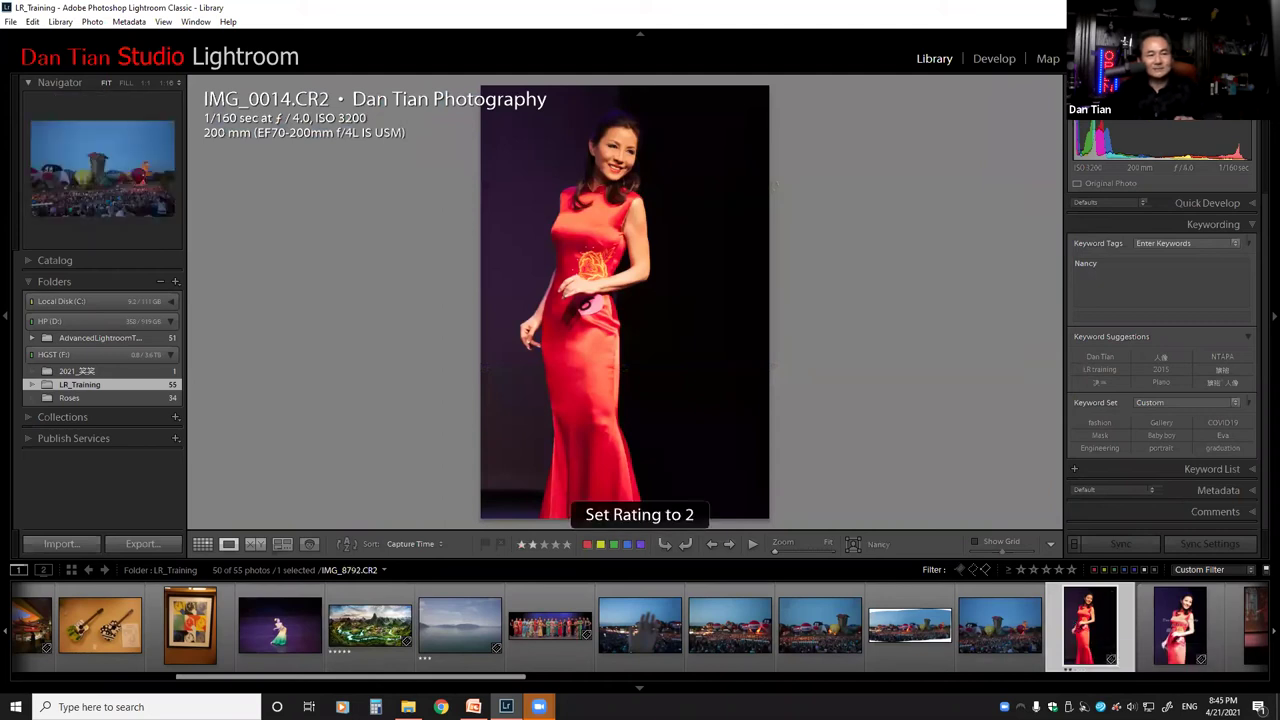
Rate the red-flower profile portrait 5 stars, the two-women photo 4, and the lake panorama 4.
drag(480, 678, 717, 682)
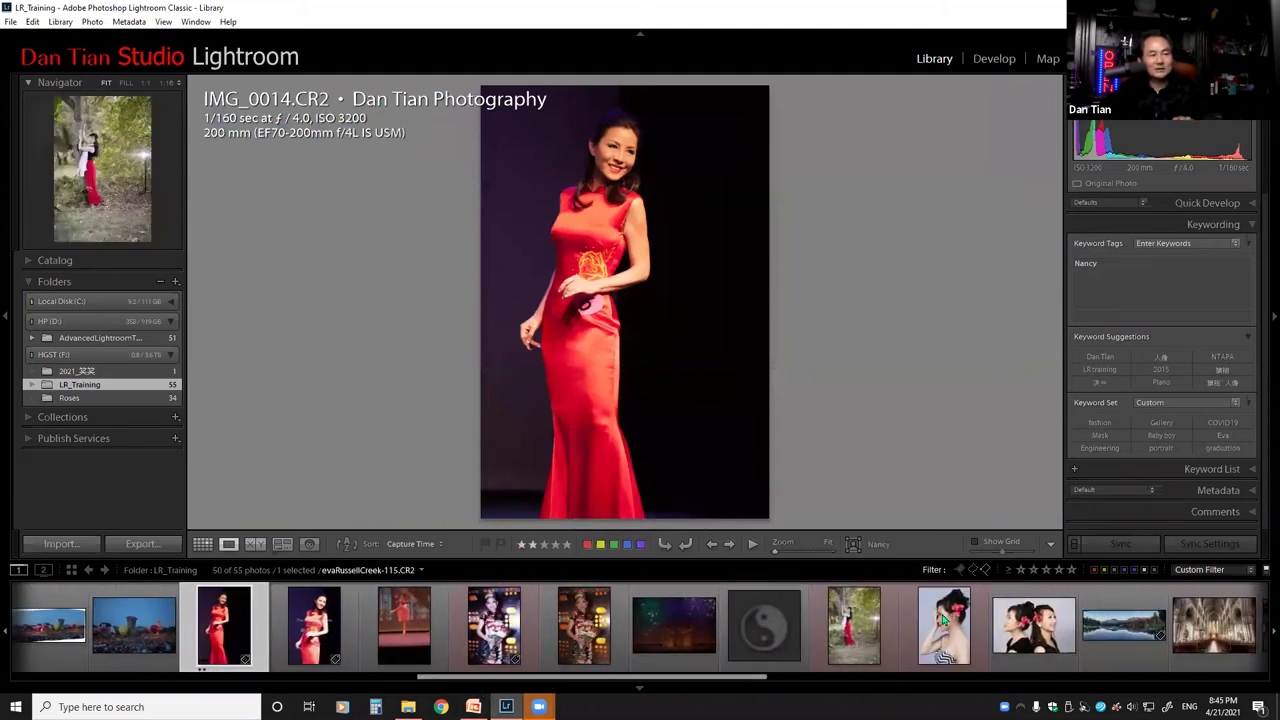
click(935, 617)
key(5)
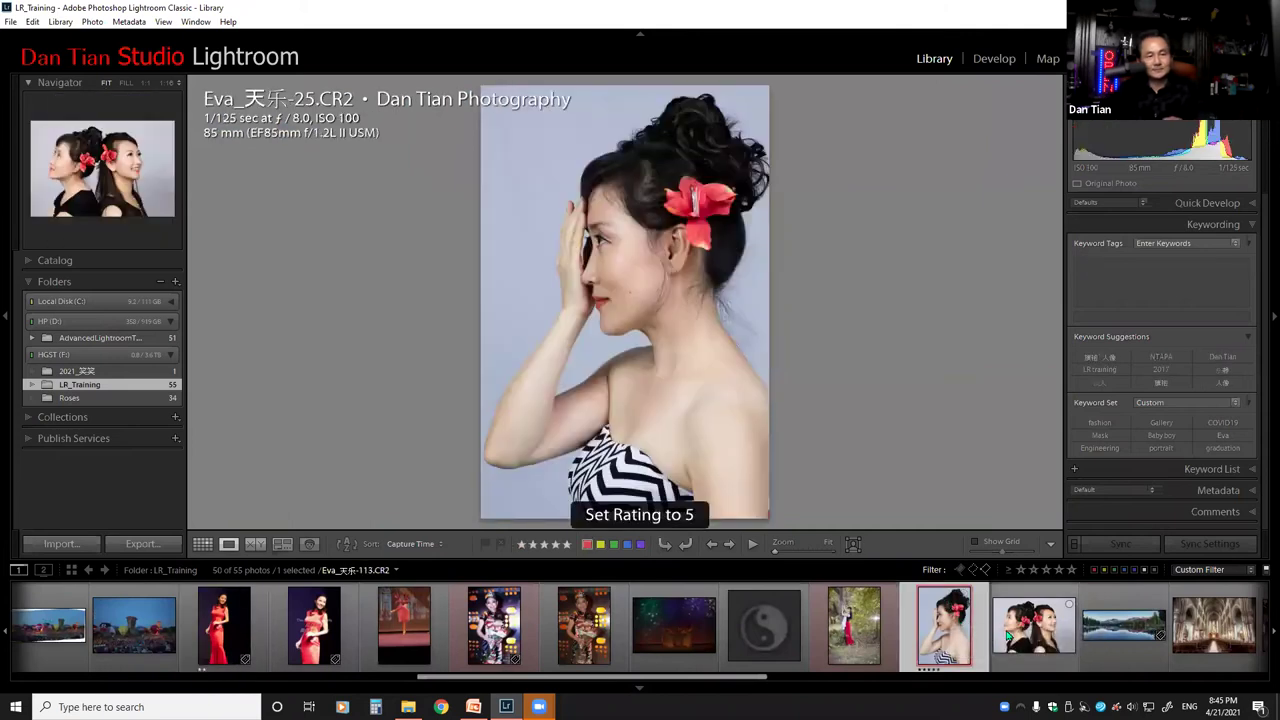
click(1008, 633)
key(4)
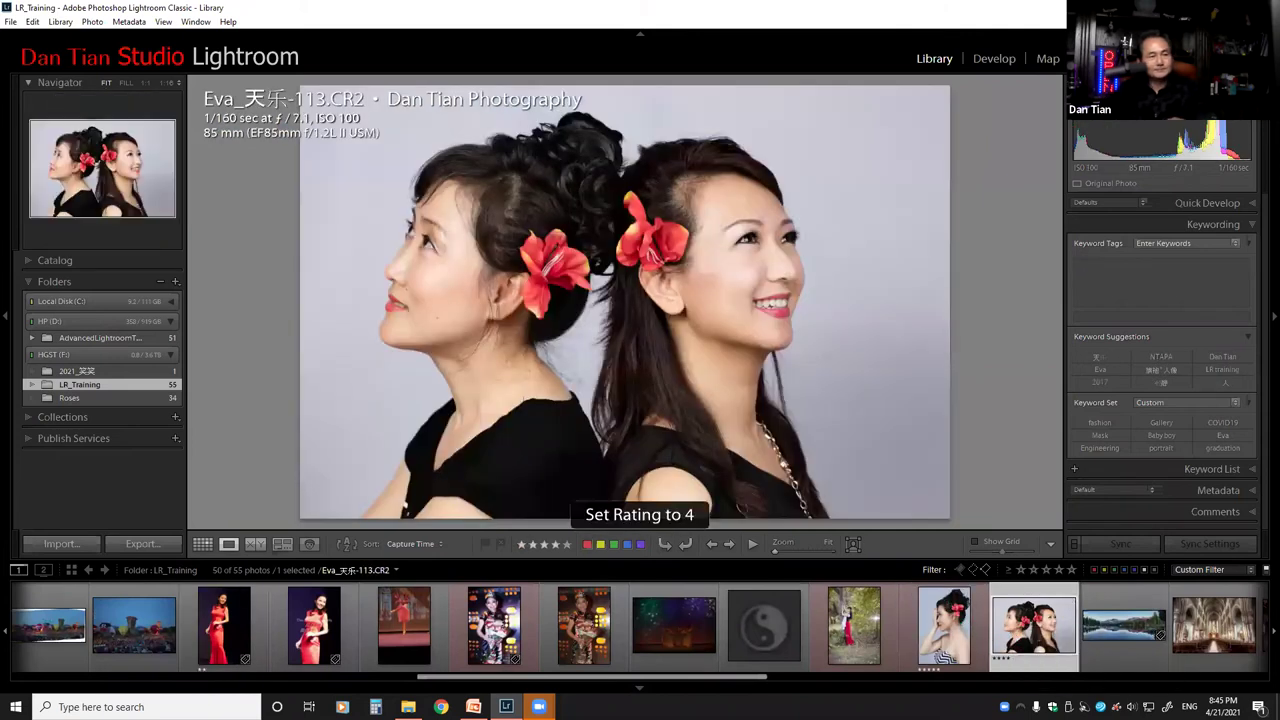
drag(660, 677, 737, 677)
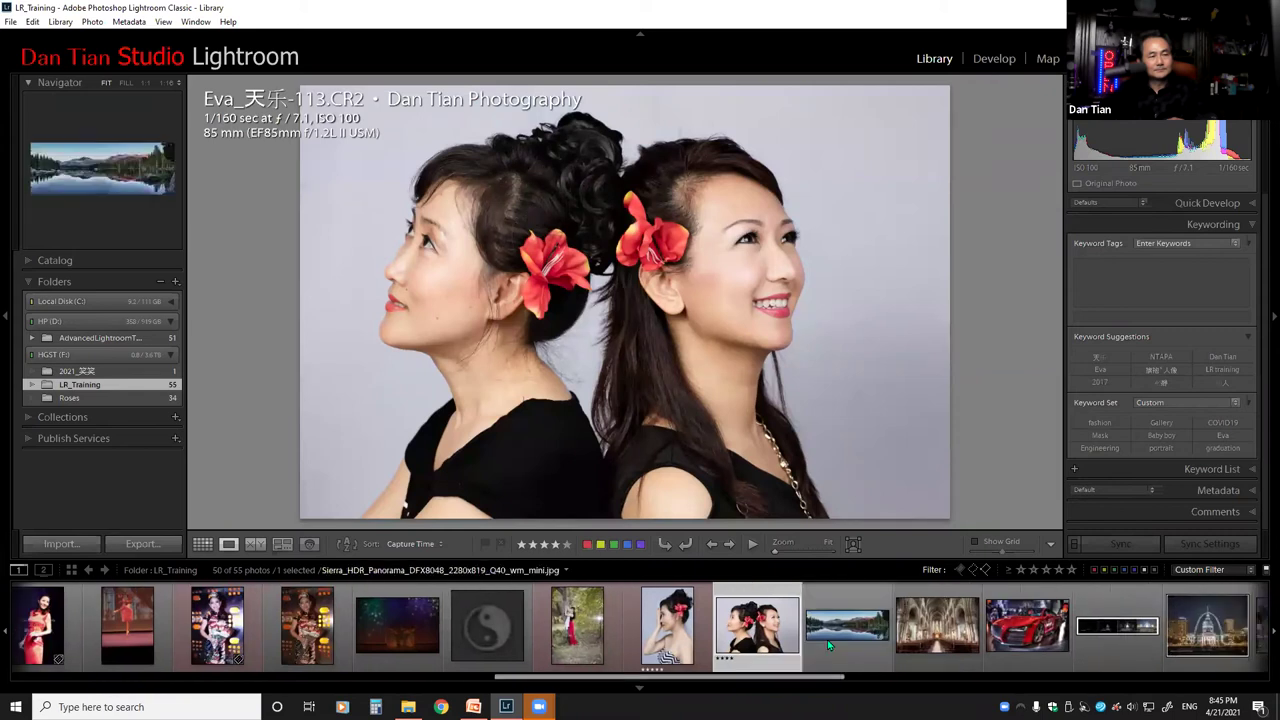
click(830, 635)
key(4)
Rate the cathedral interior 3 stars, the red Audi 5, and hdr2.png 2.
click(948, 622)
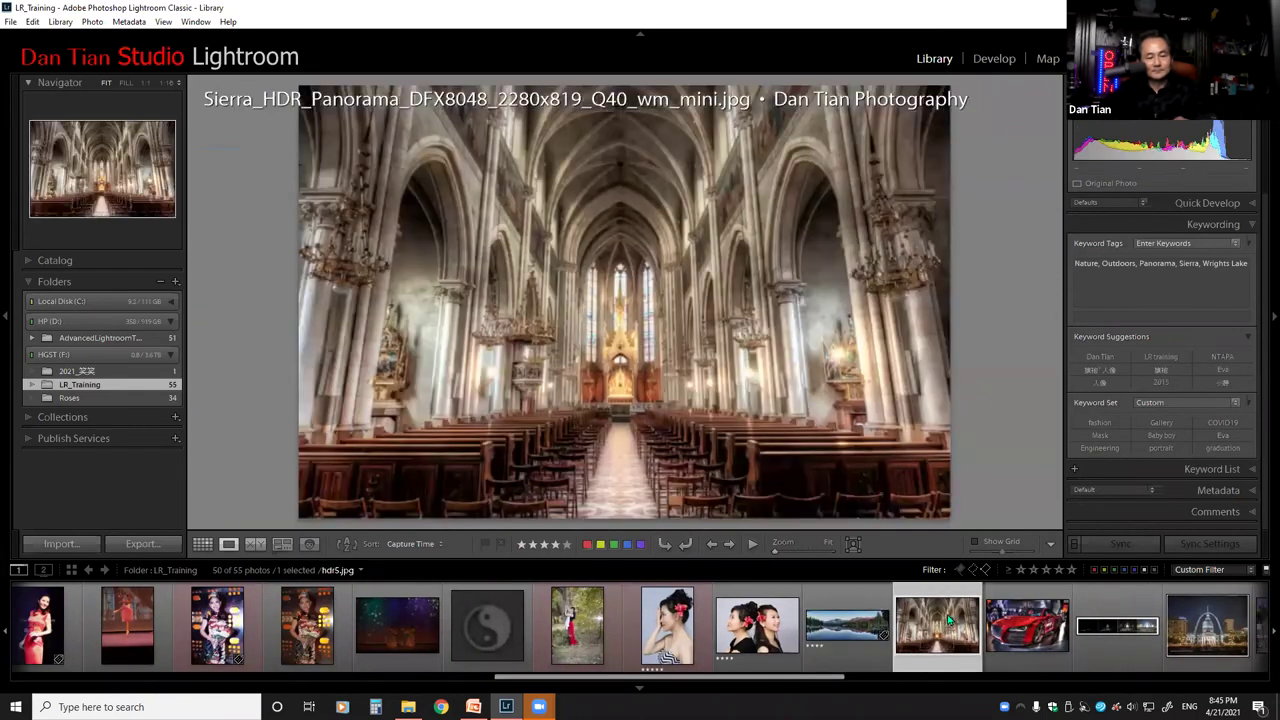
key(3)
click(1027, 610)
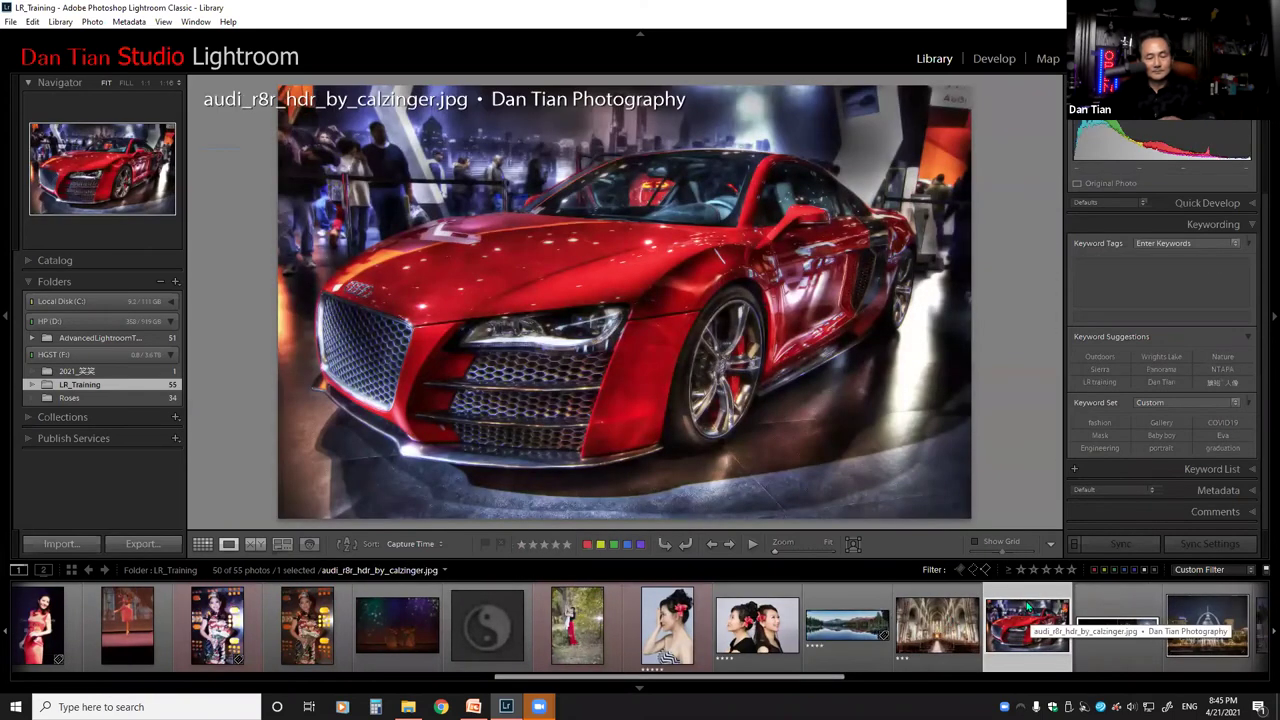
key(5)
click(1220, 625)
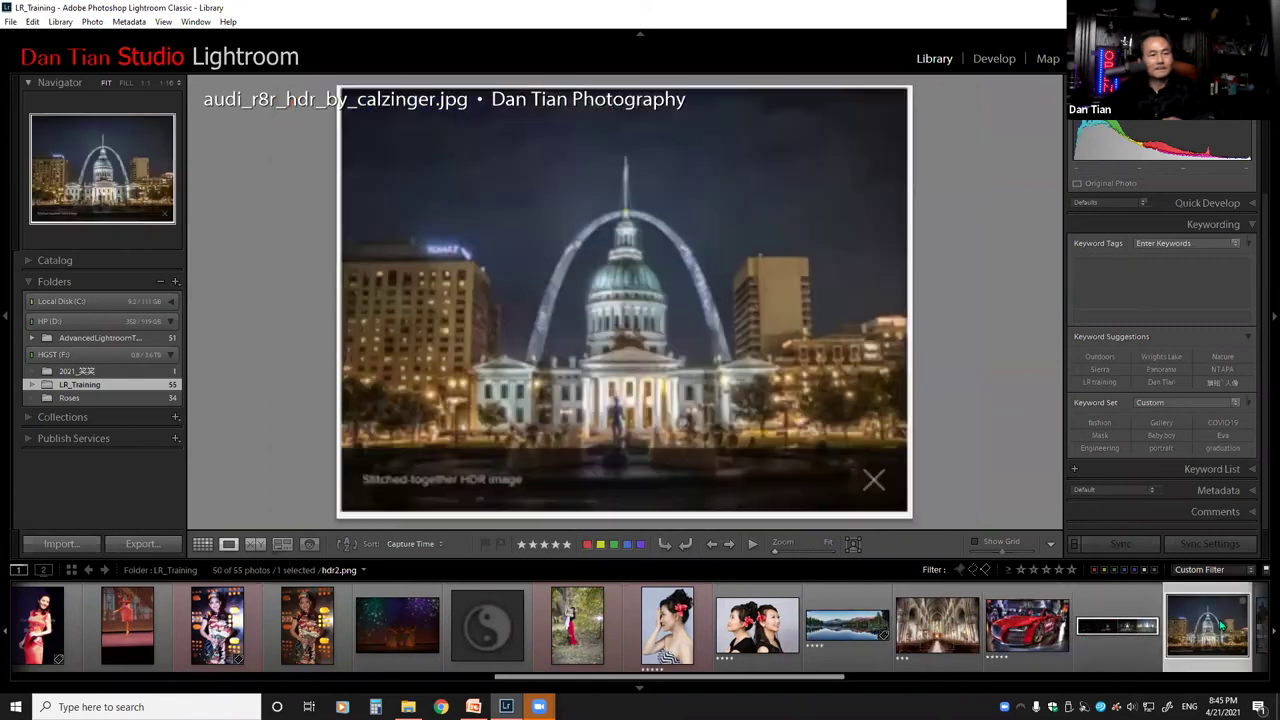
key(2)
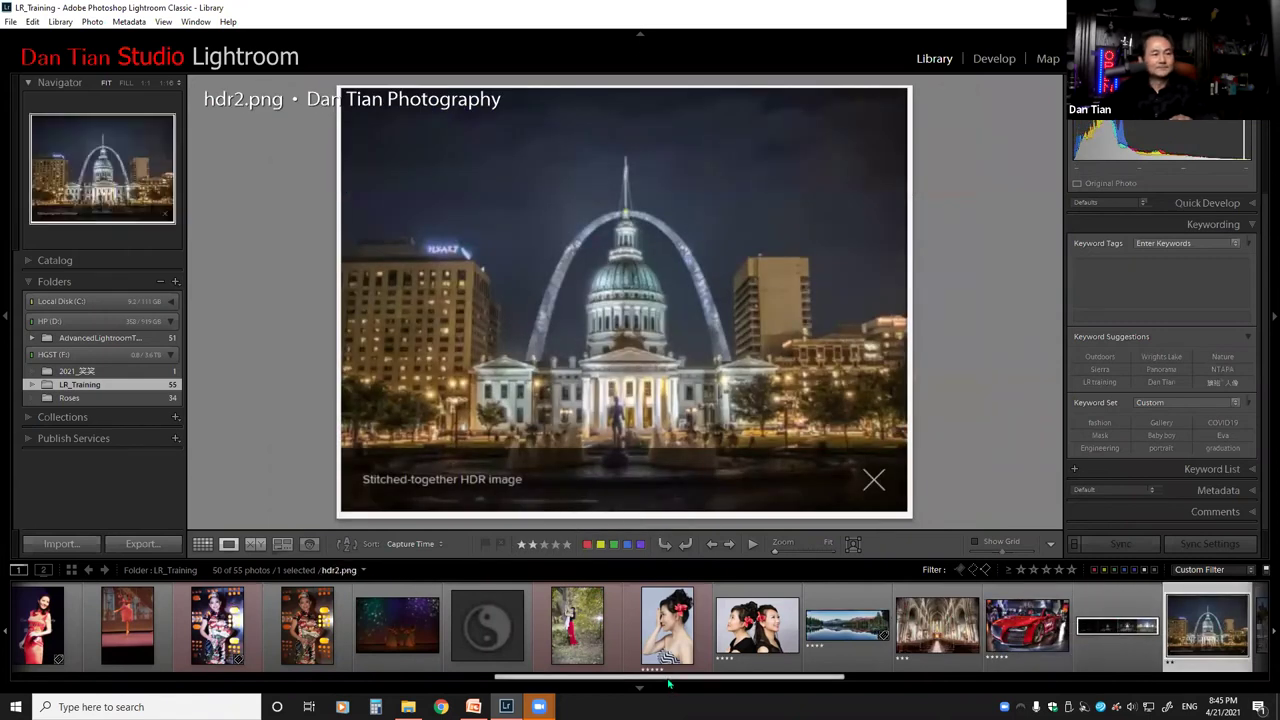
scroll(669, 683, down, 2)
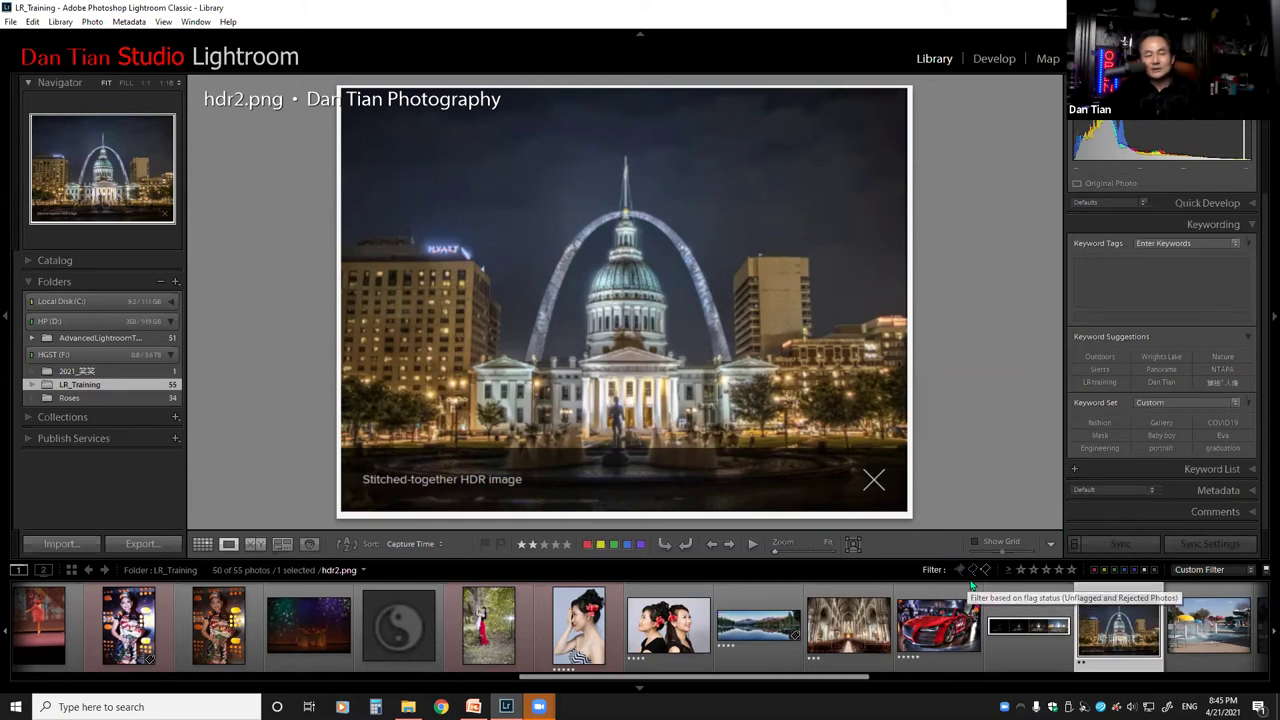
click(1020, 569)
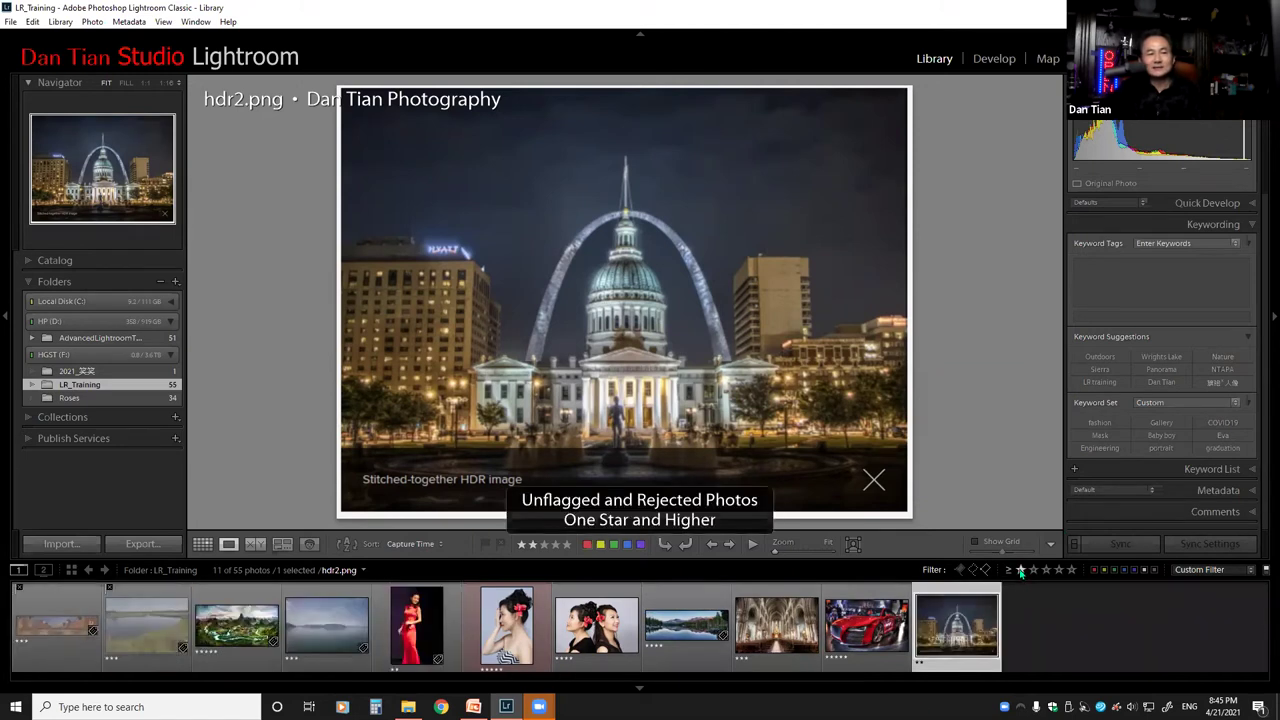
click(1020, 569)
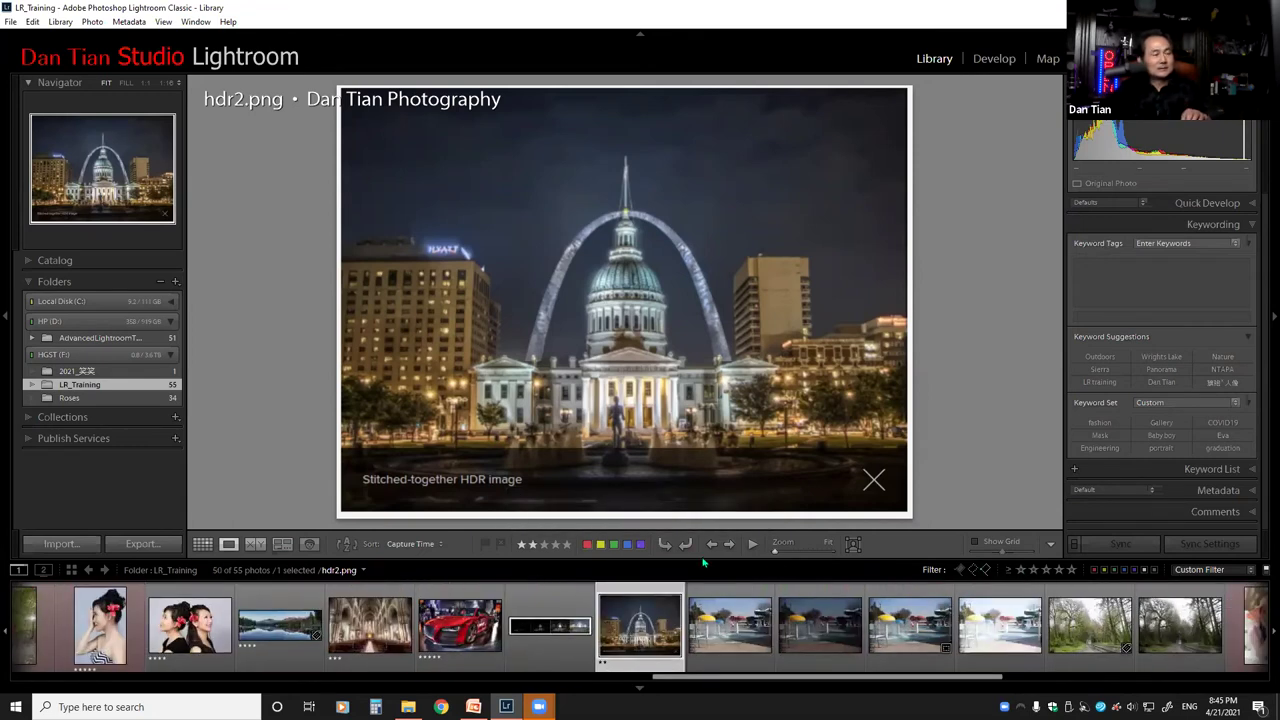
Return to Grid view, clear the flag filter, and show only photos rated one star or higher.
click(202, 544)
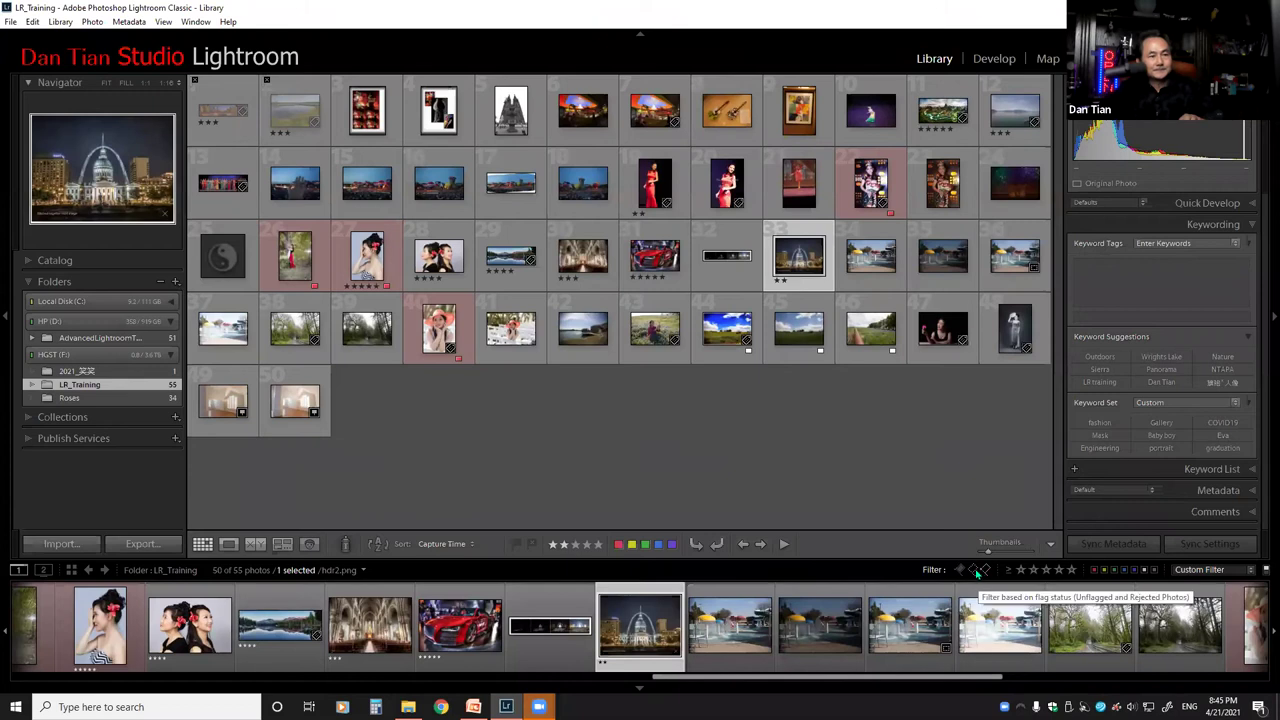
click(984, 570)
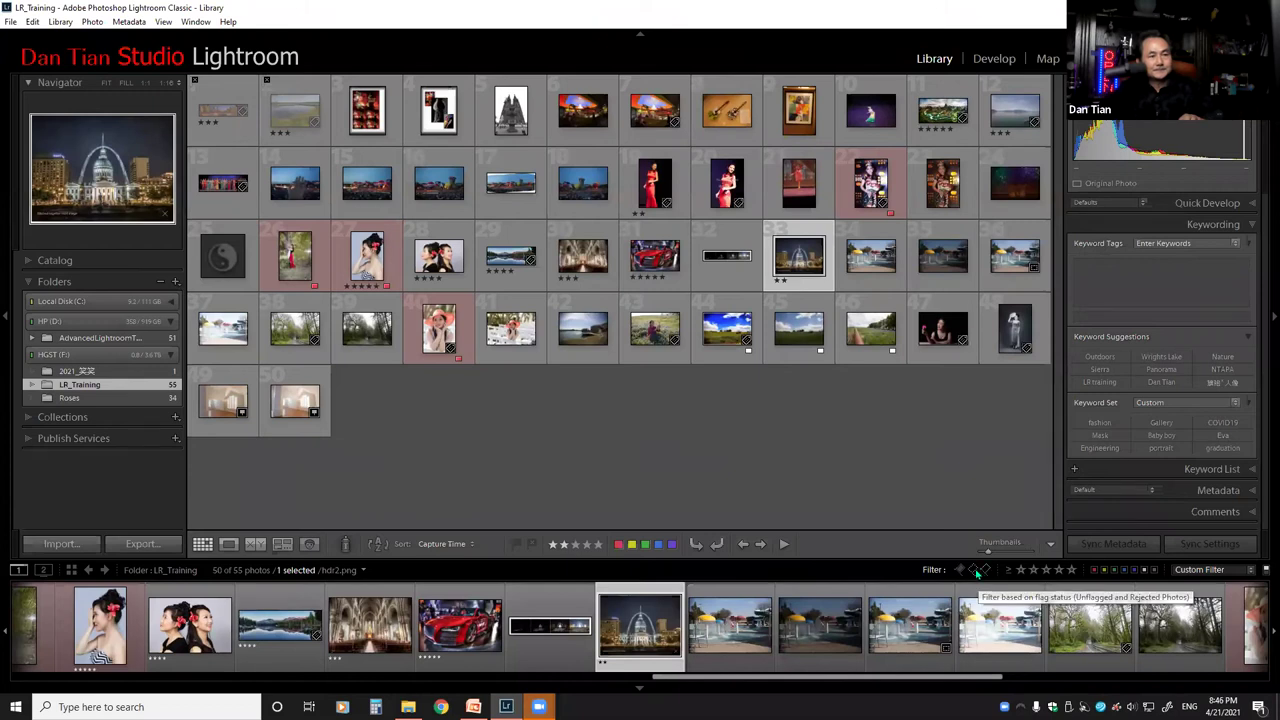
click(984, 570)
click(1020, 570)
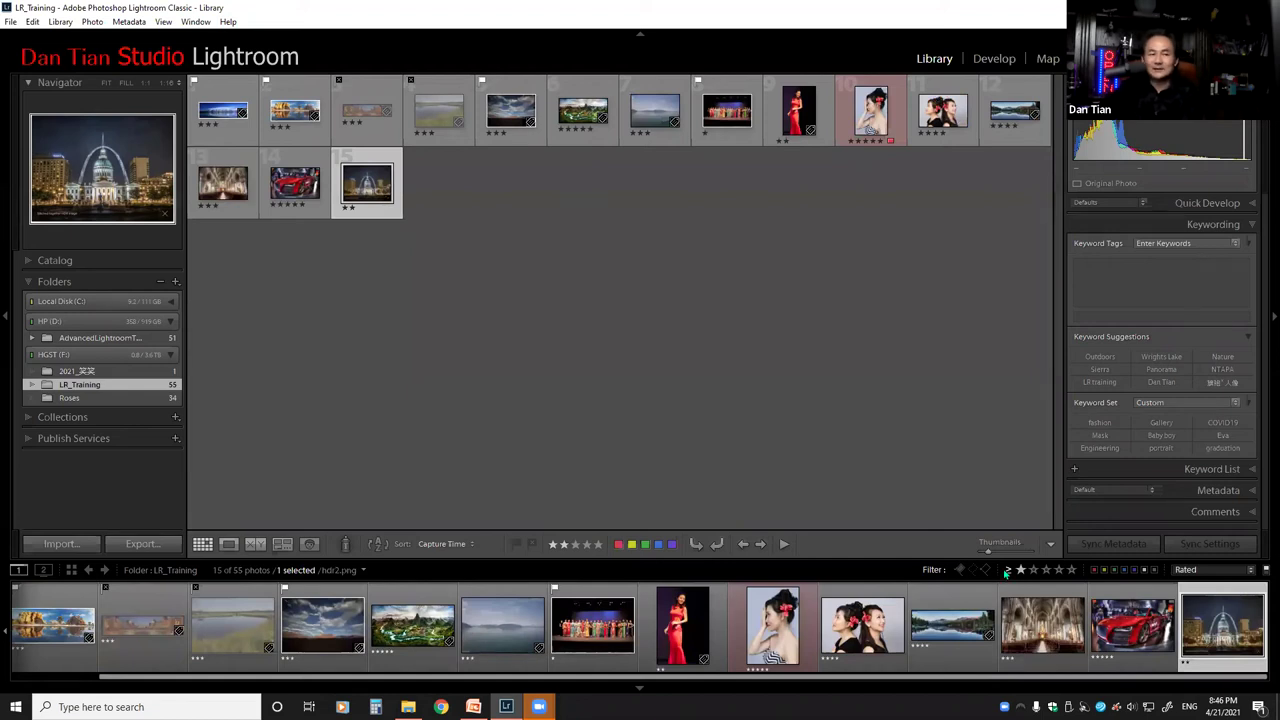
Set the rating filter to 'is equal to', show exactly 1, 2, 3, then 4 stars, then clear it.
click(1008, 570)
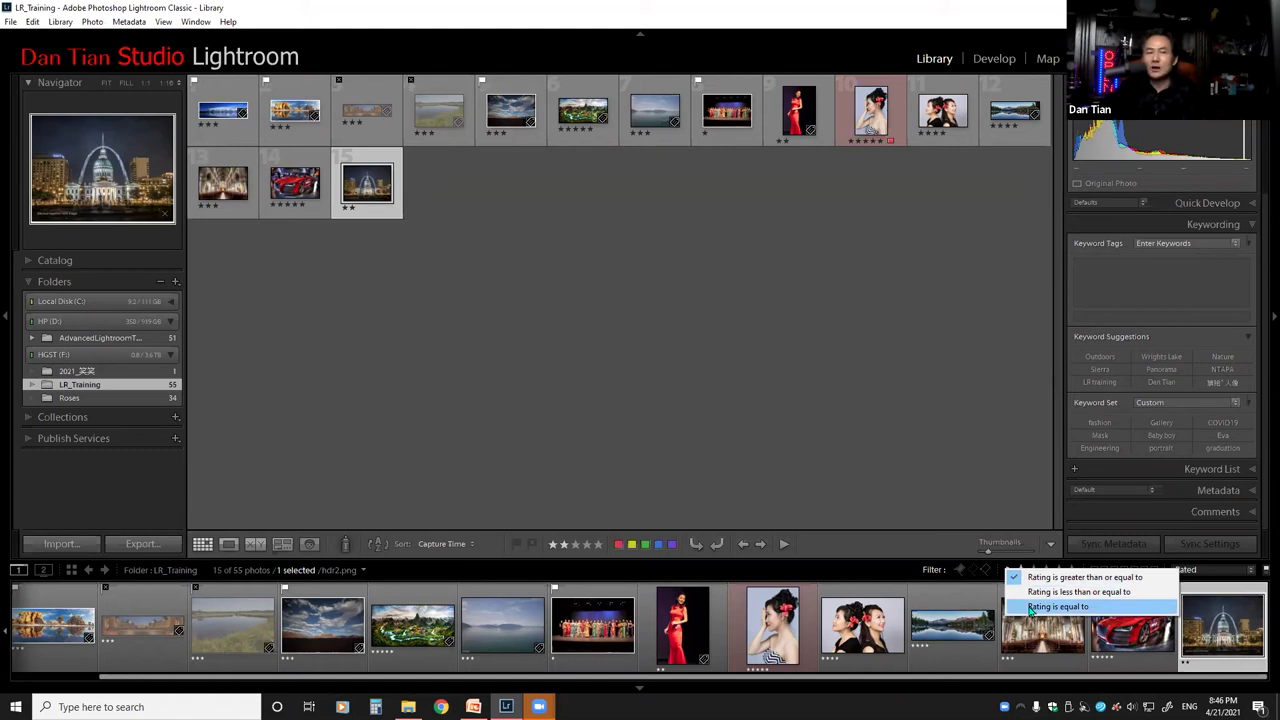
click(969, 472)
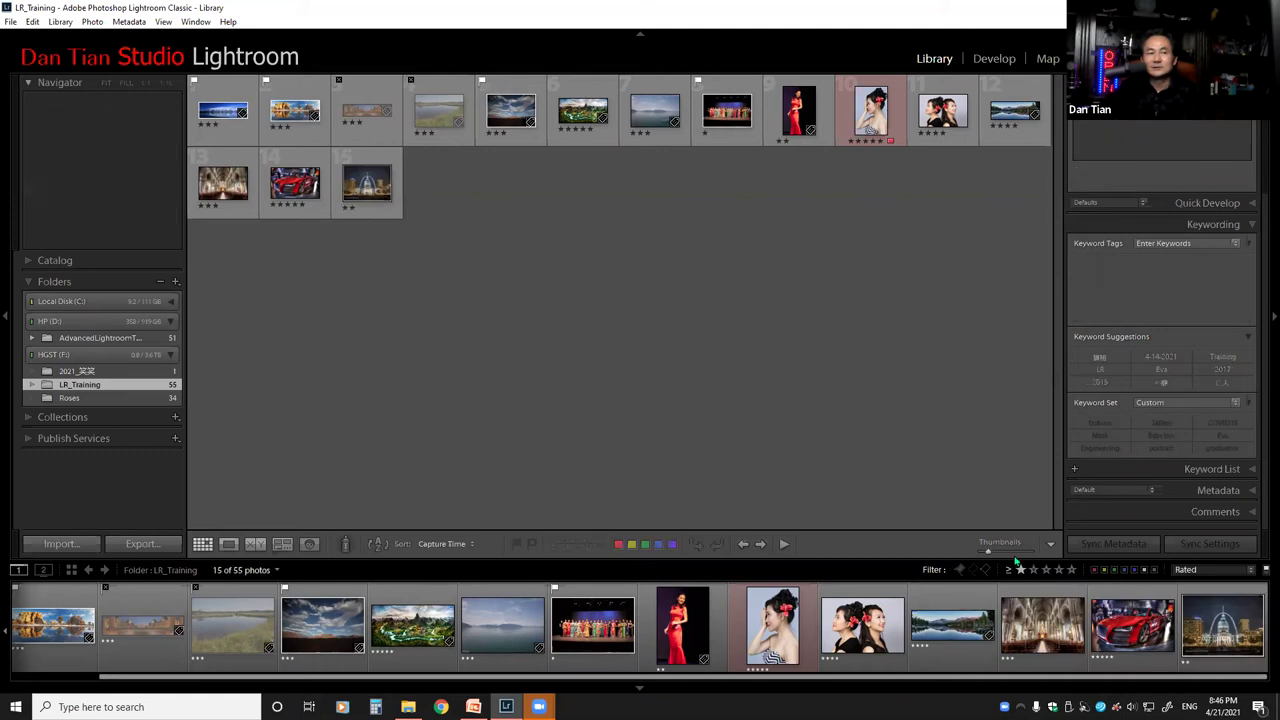
click(1011, 570)
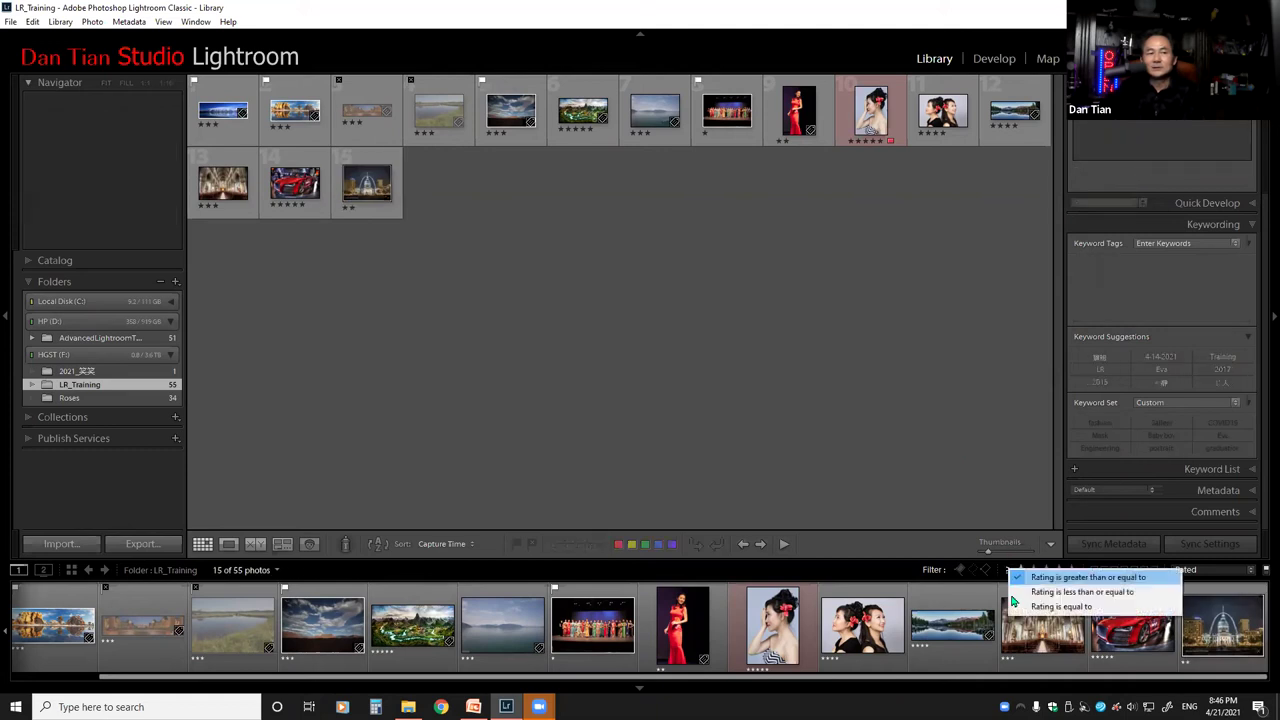
click(1050, 606)
click(224, 118)
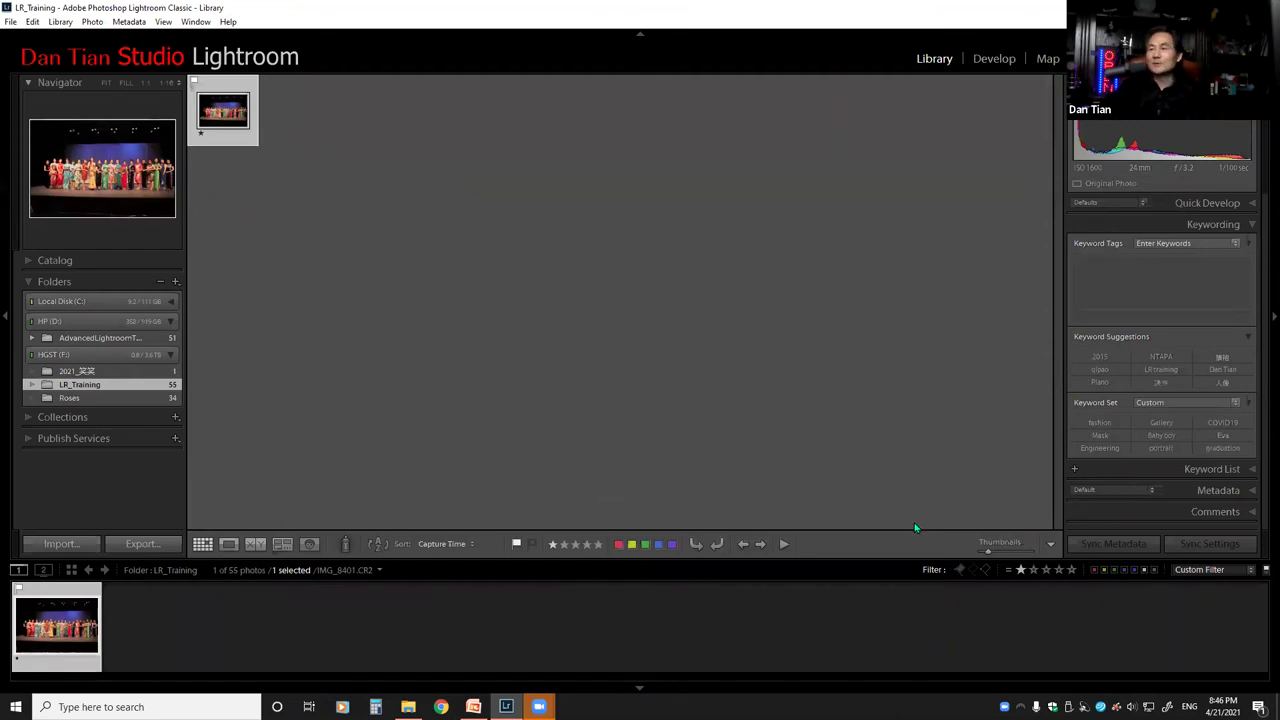
click(1033, 572)
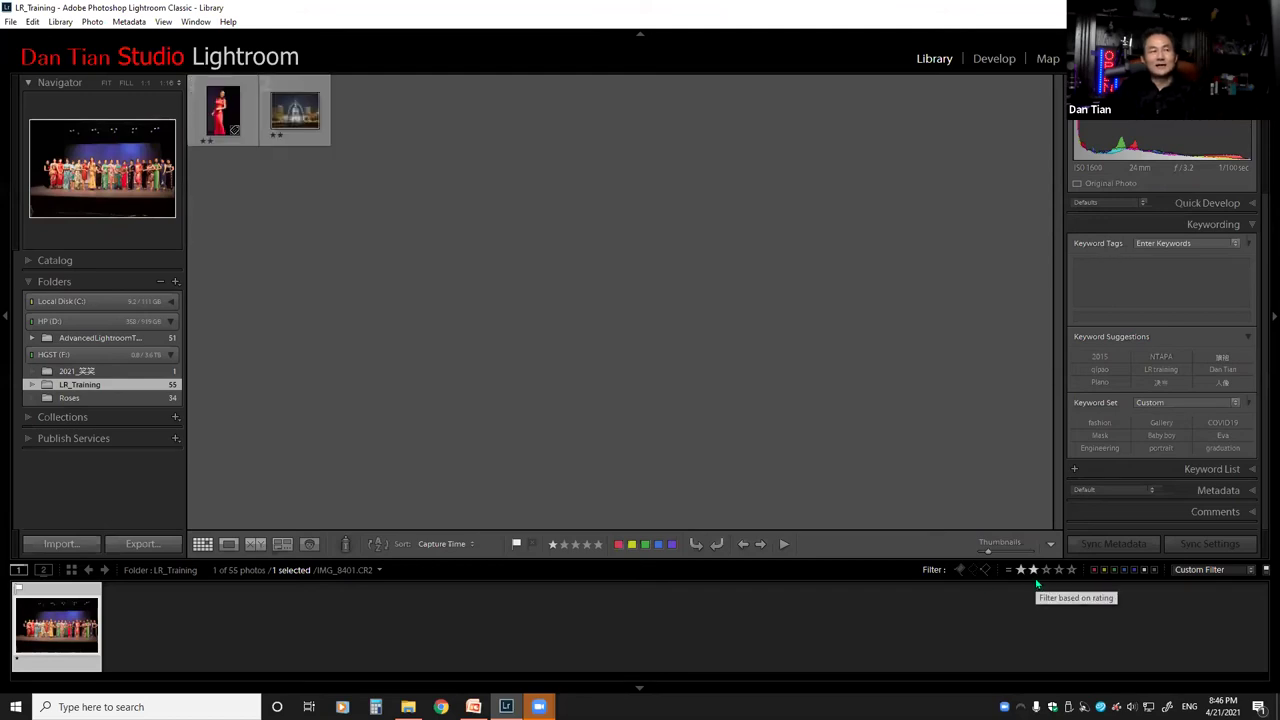
click(1046, 570)
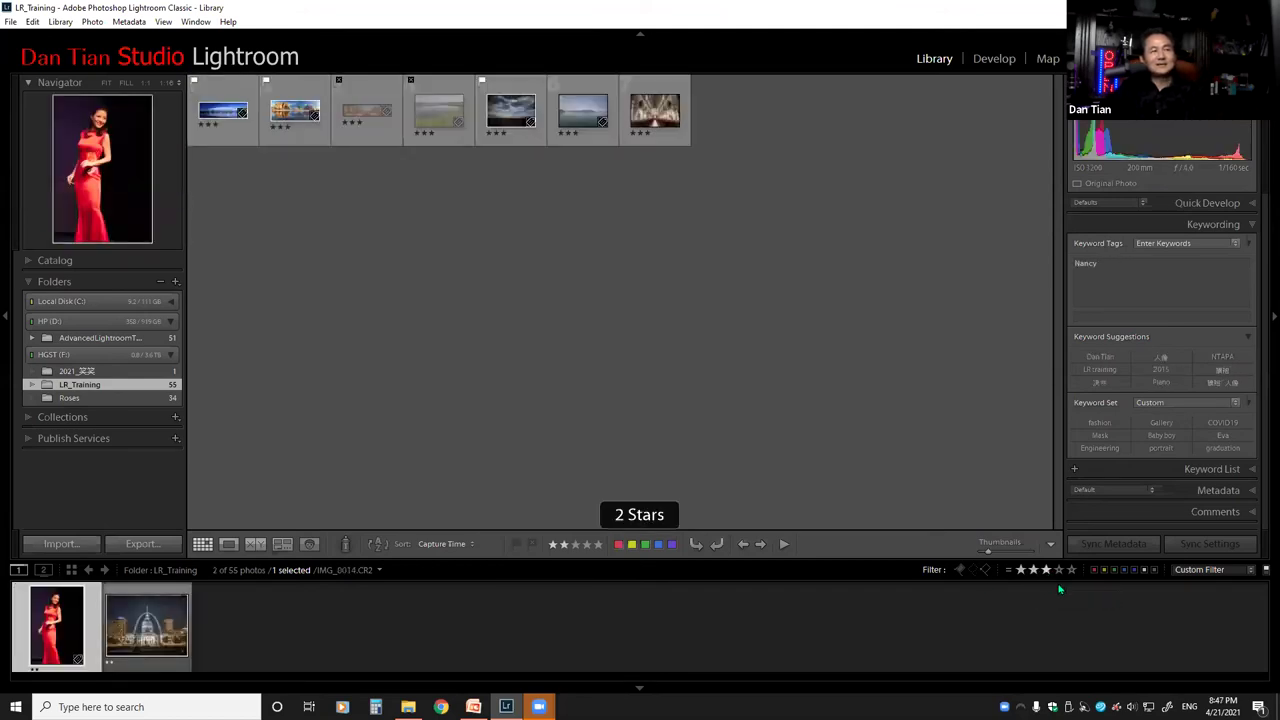
click(1059, 570)
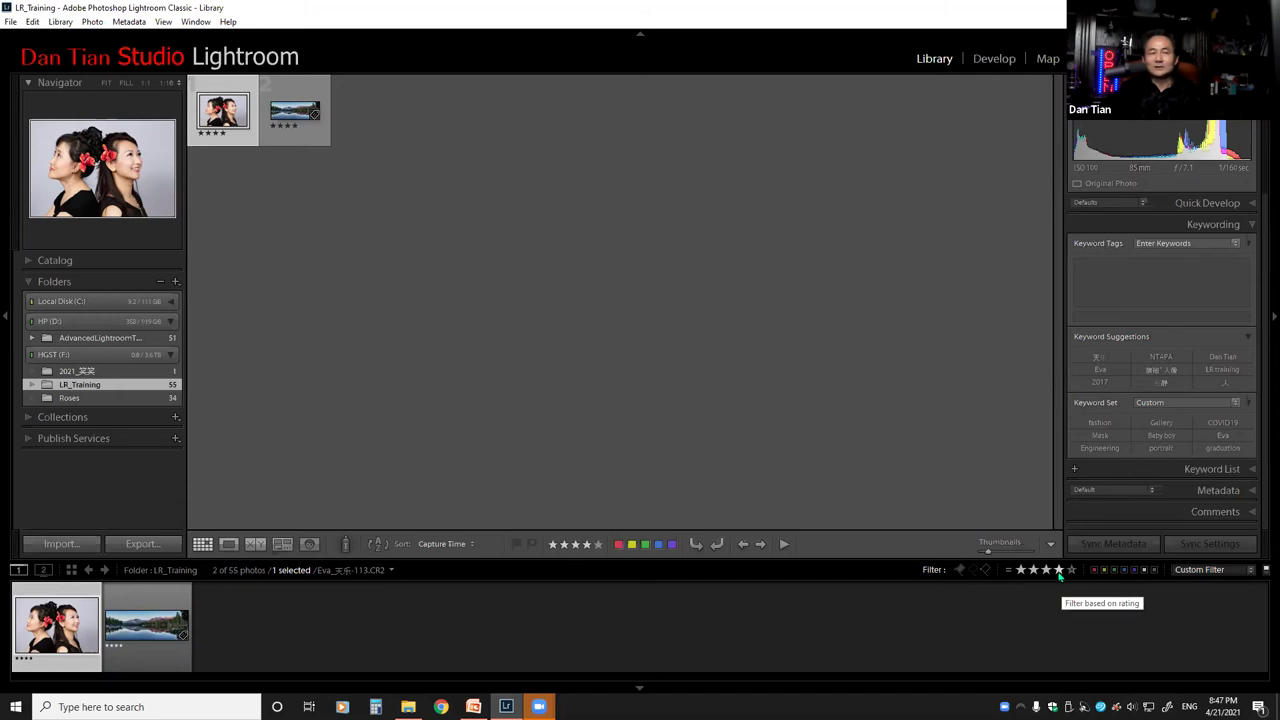
click(1059, 570)
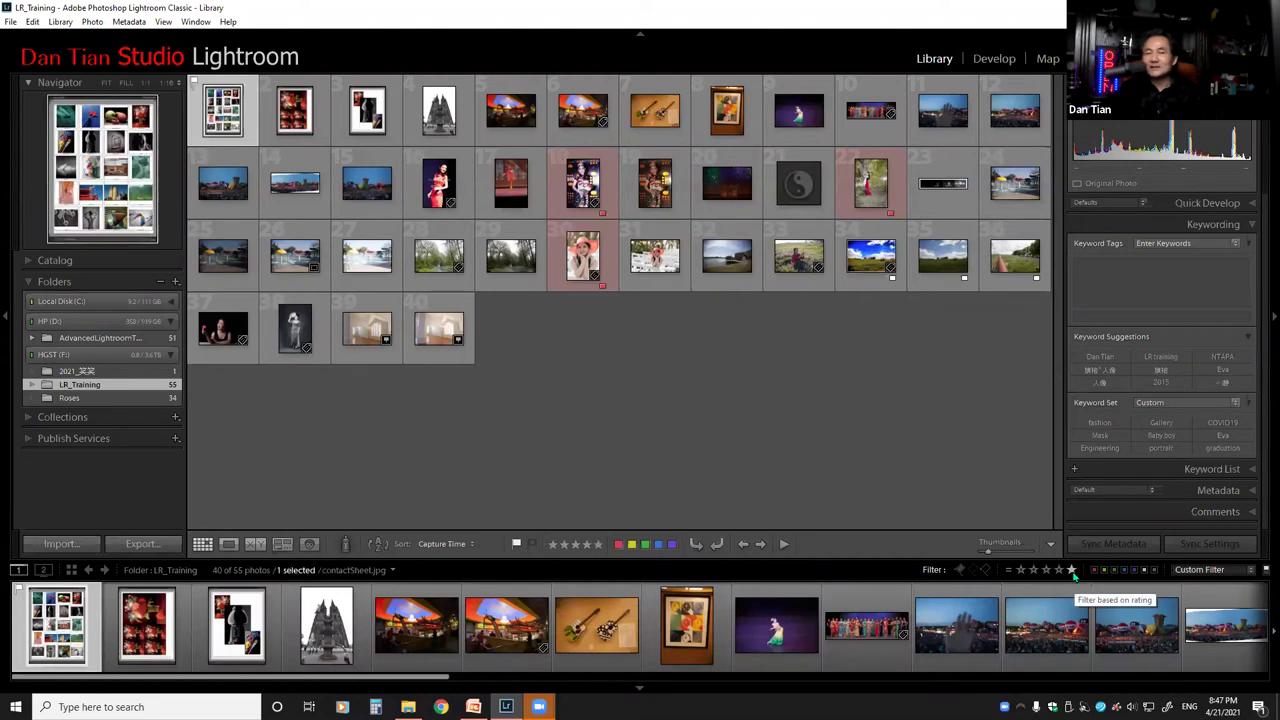
Briefly filter to five-star photos, clear the filter, and enlarge the grid thumbnails slightly.
click(1072, 570)
click(1072, 570)
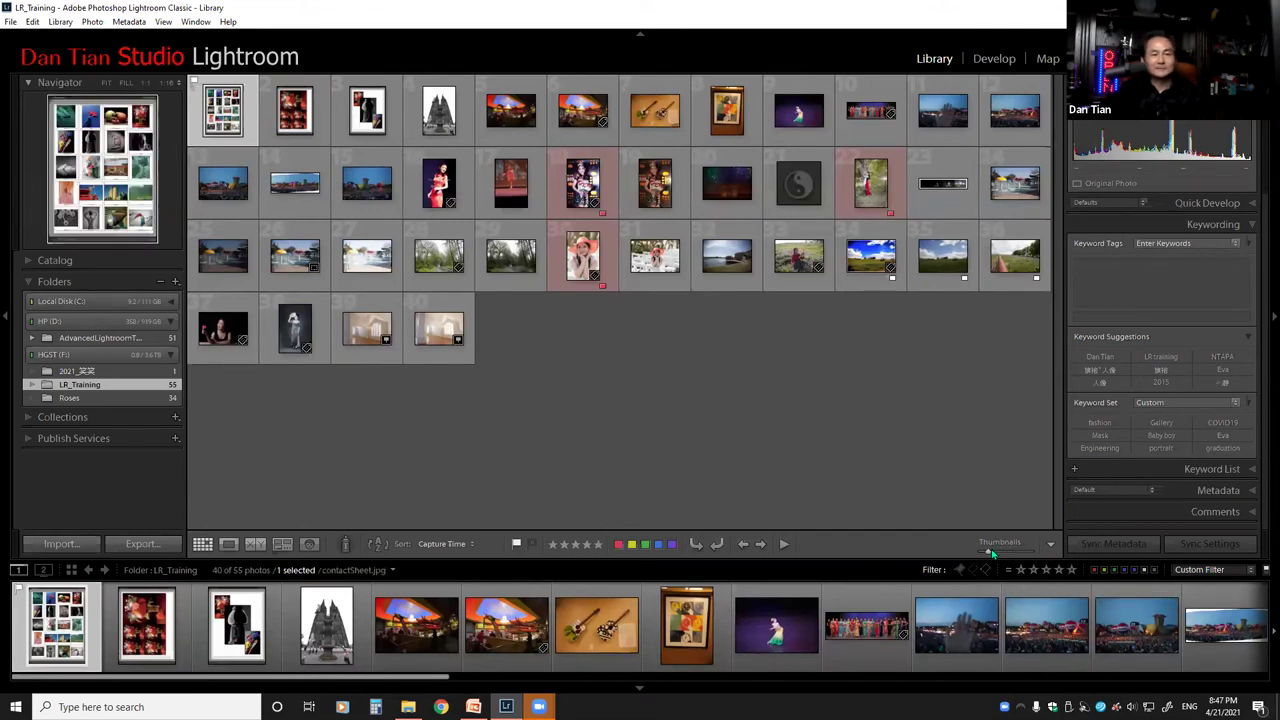
drag(990, 553, 993, 553)
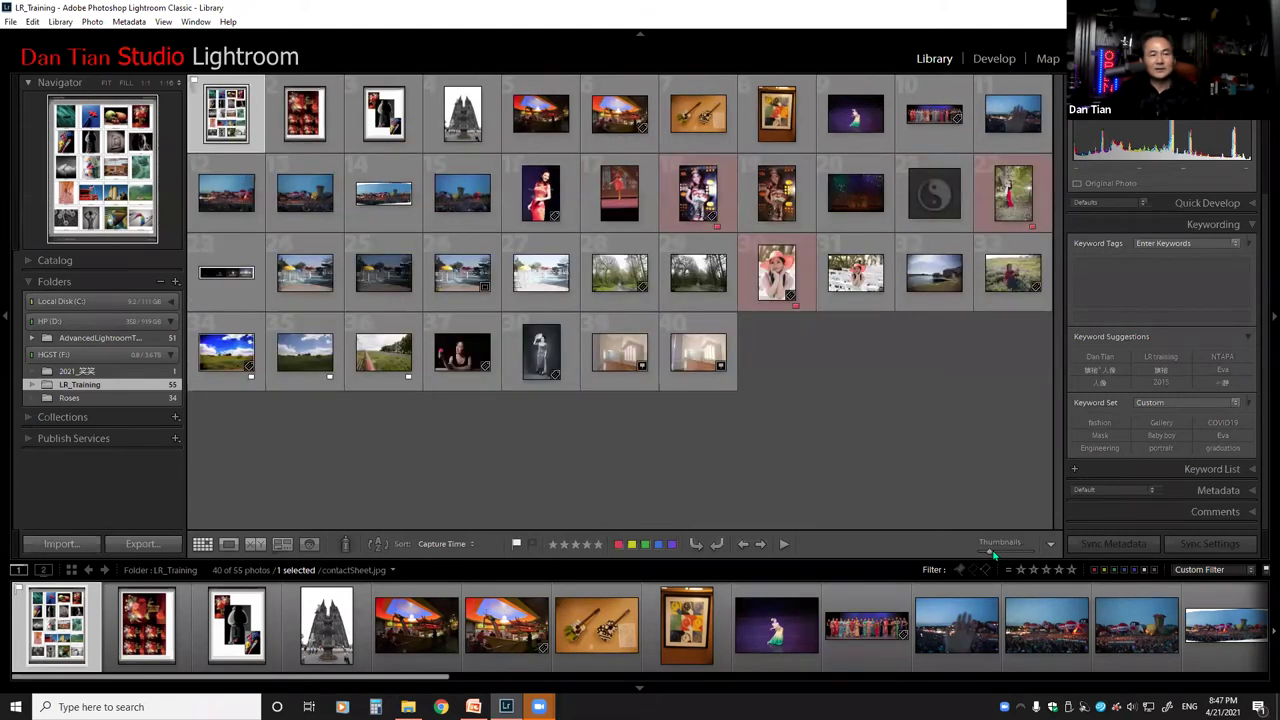
drag(992, 553, 997, 553)
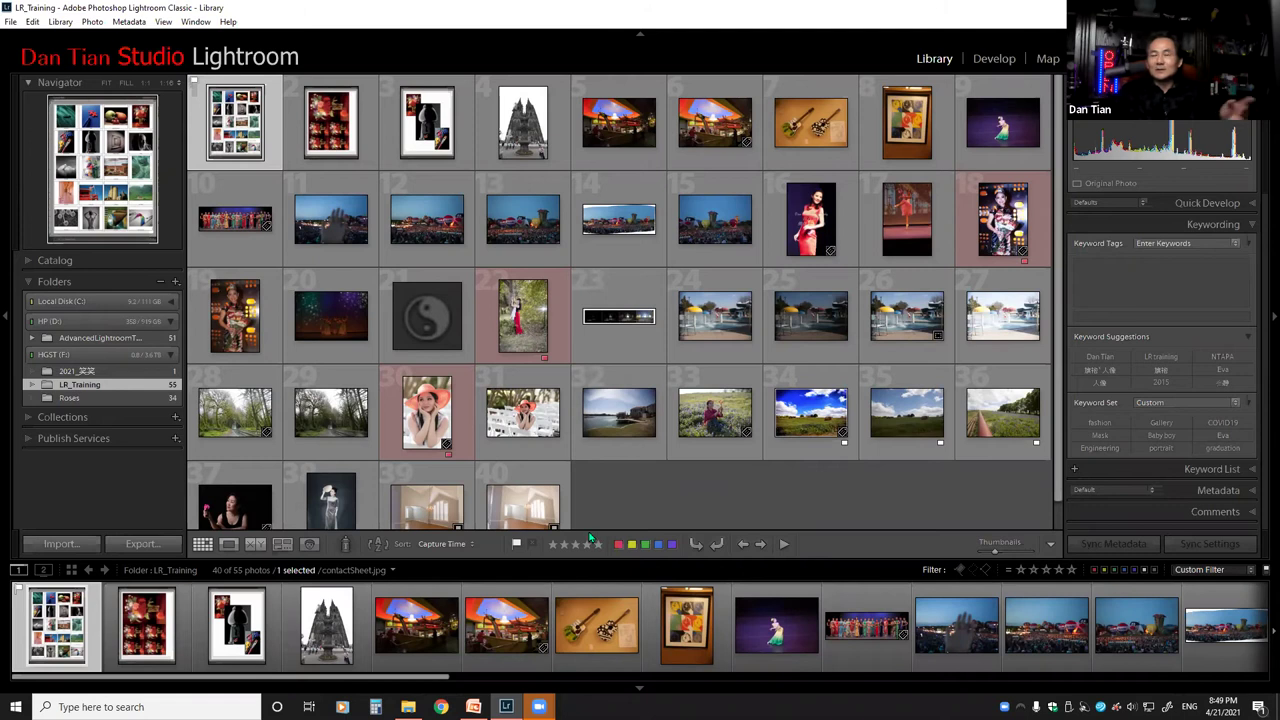
Select photo 30, the sun-hat portrait ending -1140-Edit.jpg.
click(421, 436)
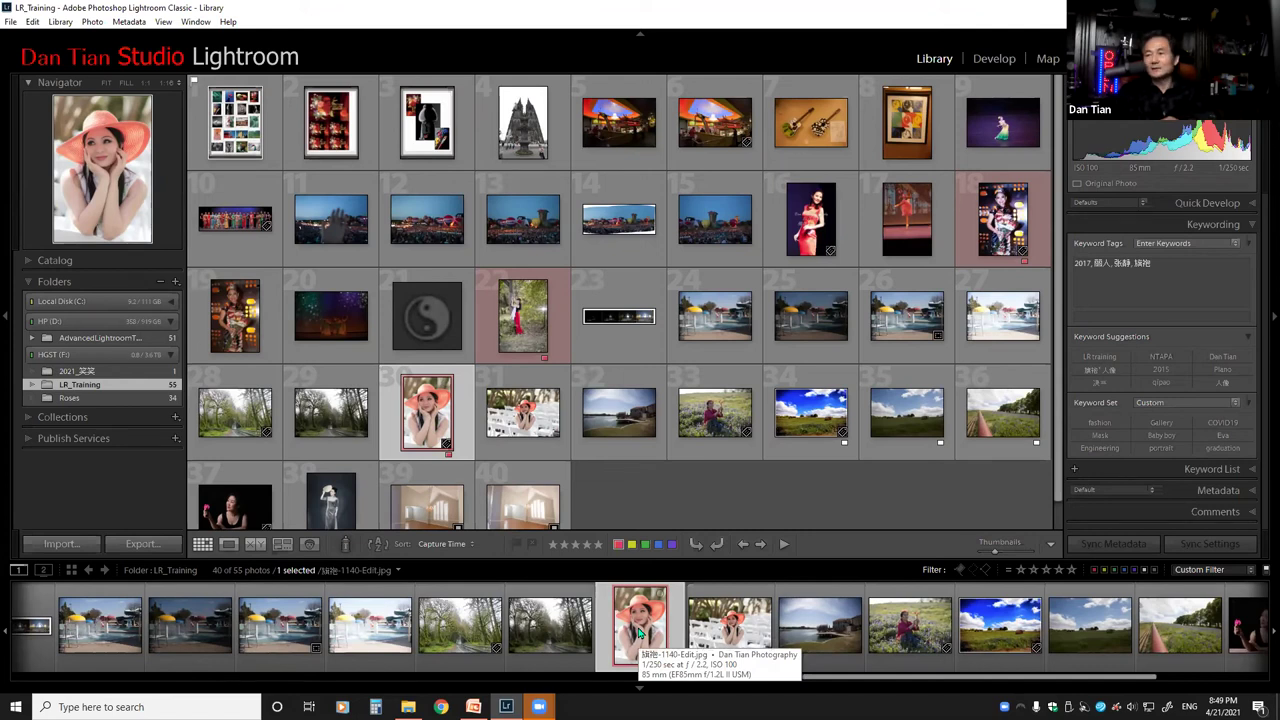
Give photos 30 and 31 red labels and photos 18 and 19 yellow labels.
key(6)
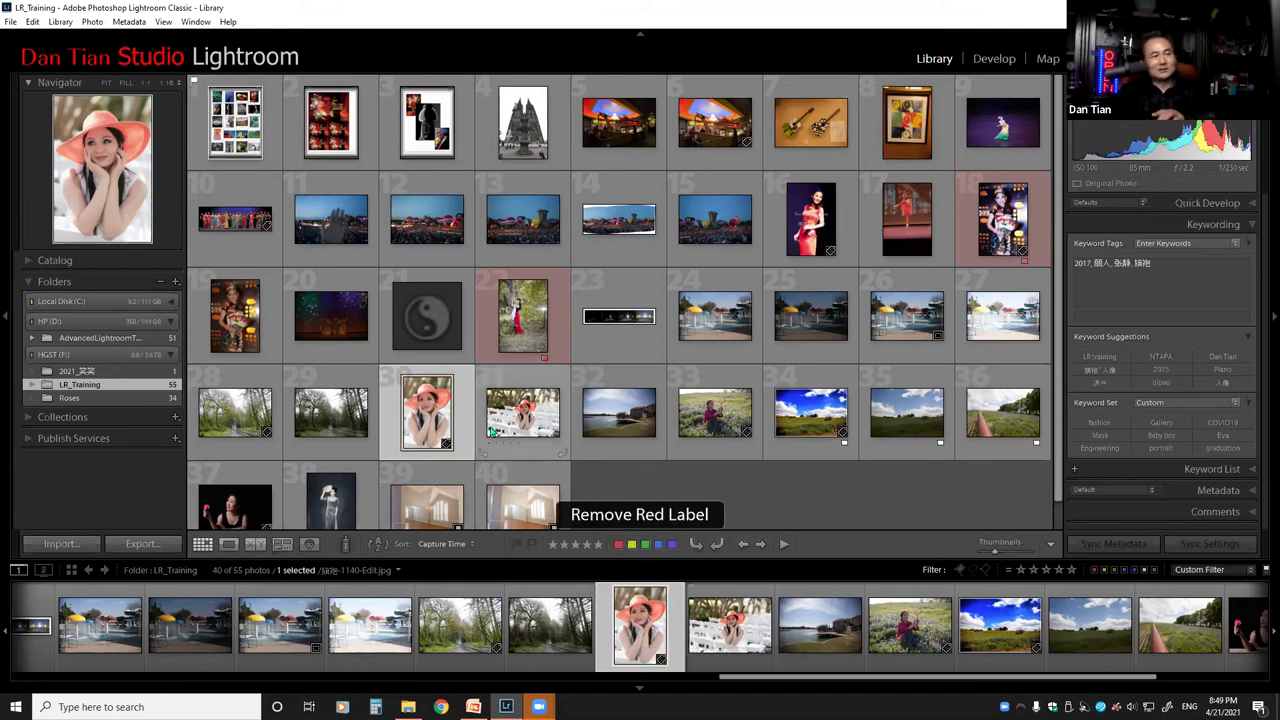
key(6)
click(526, 428)
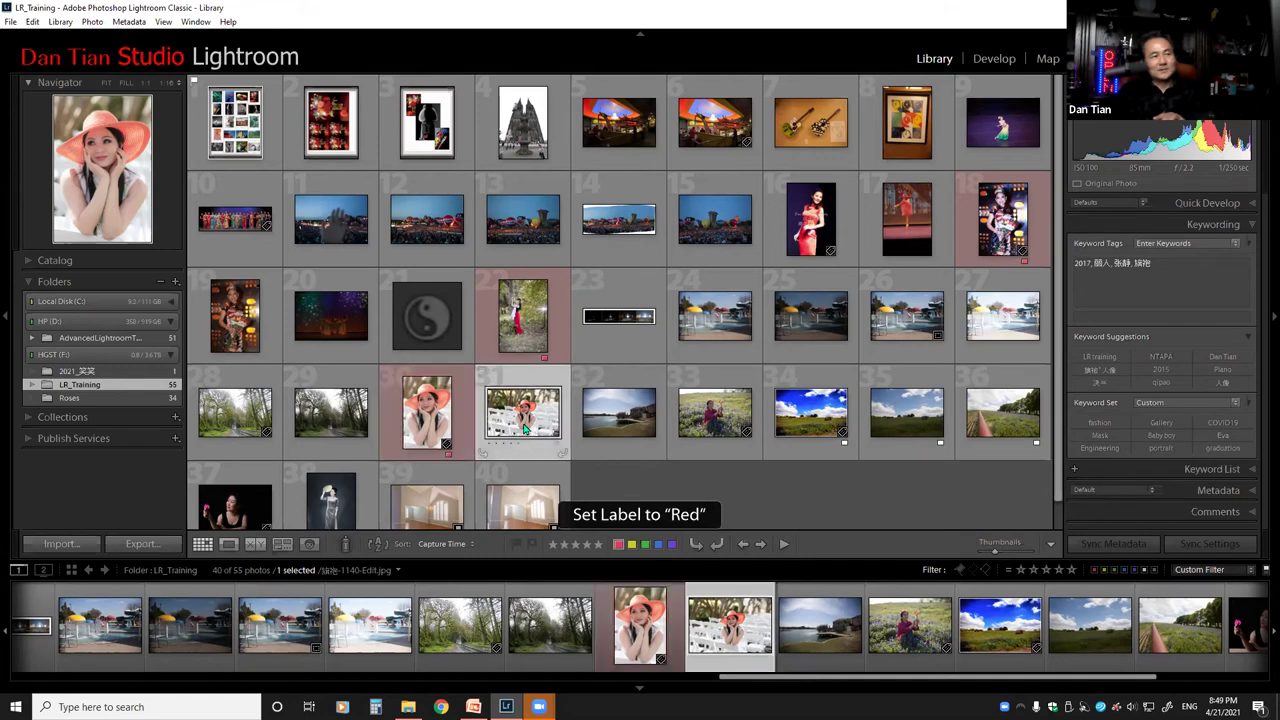
key(6)
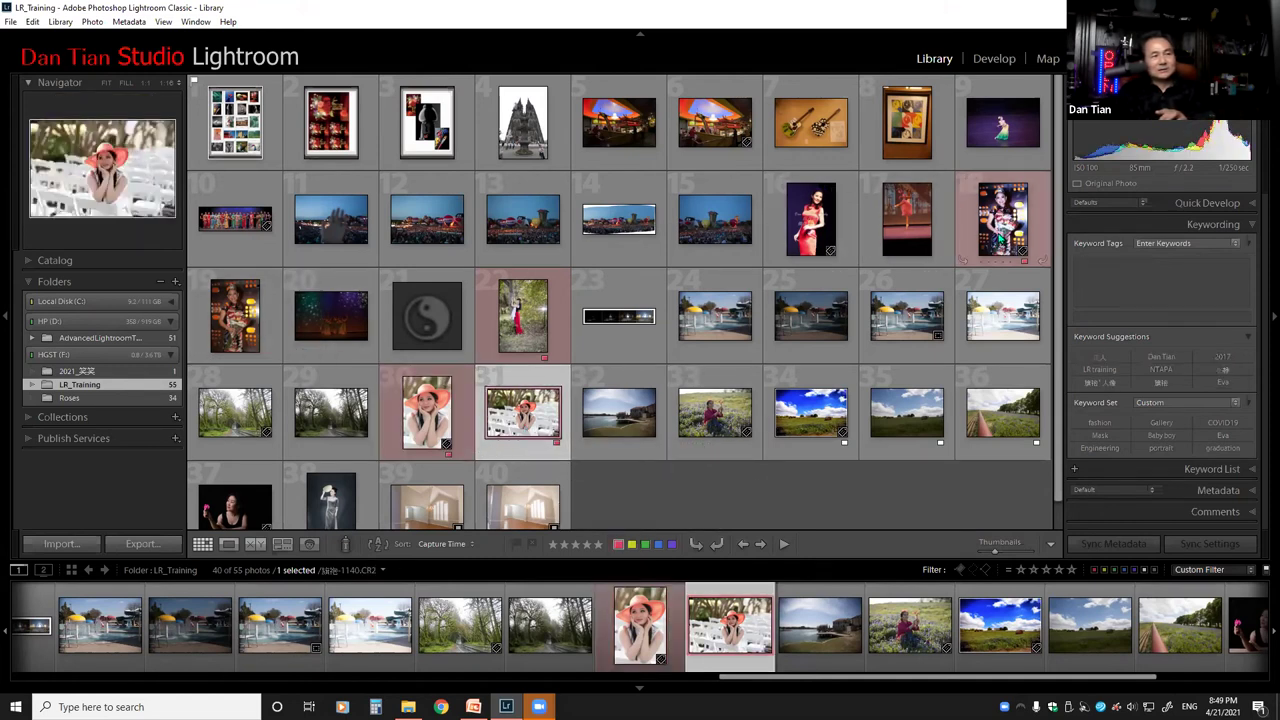
click(1005, 225)
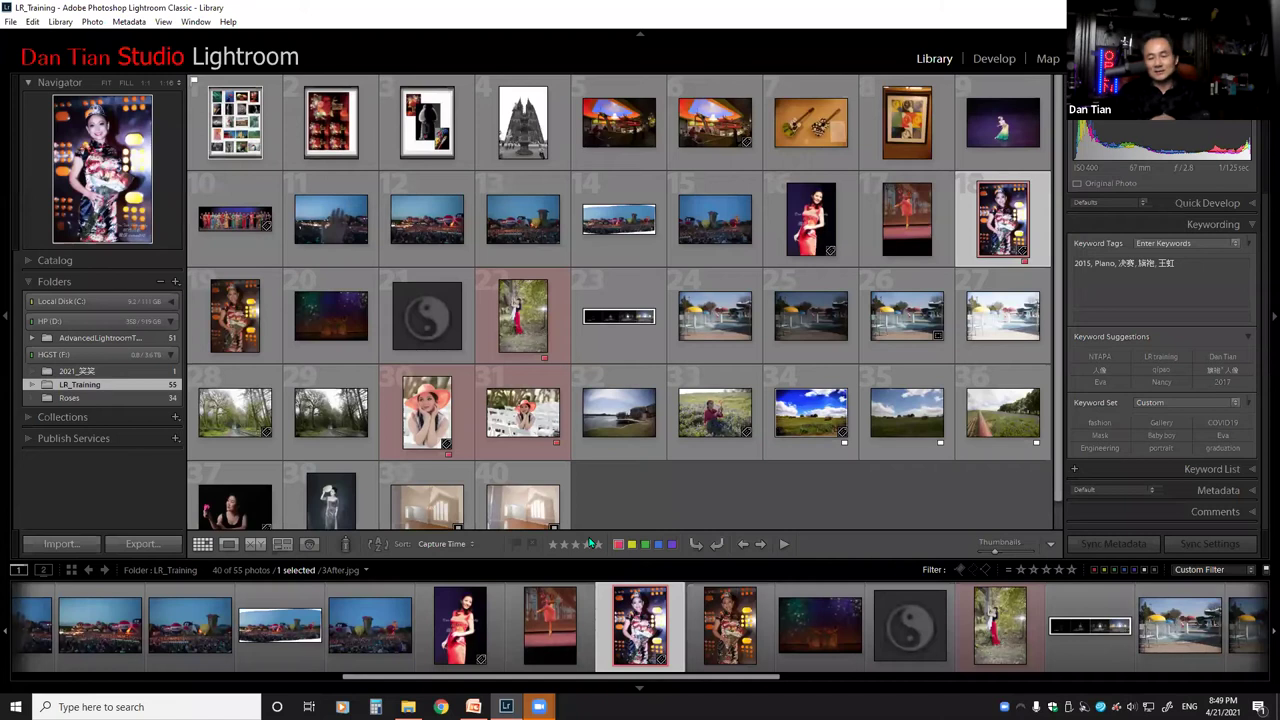
key(7)
click(238, 316)
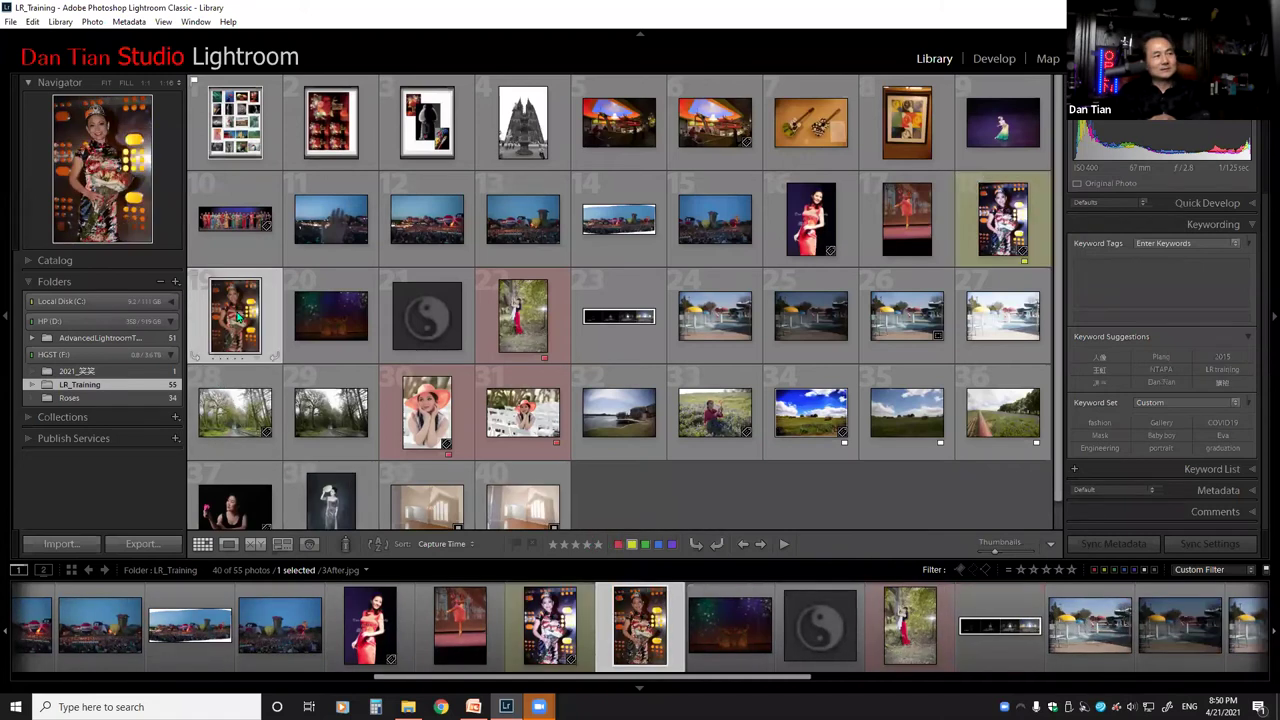
key(7)
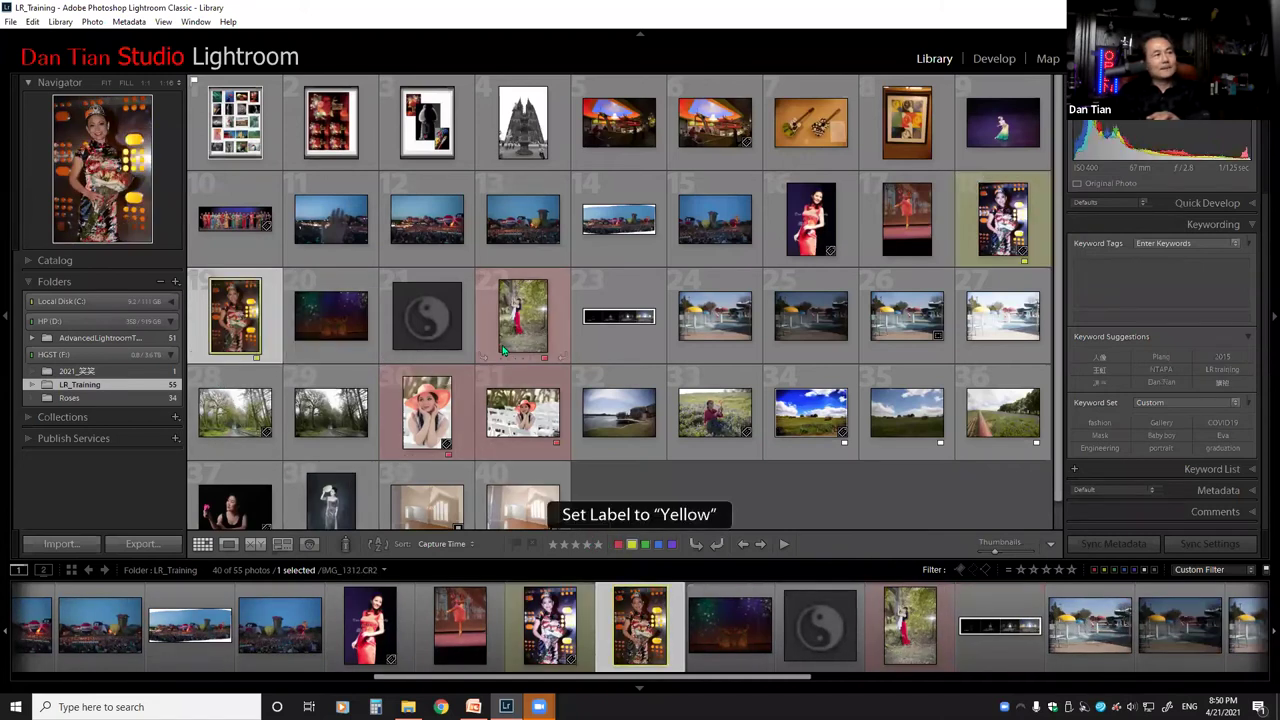
Label photos 22, 37 and 38 green, then deselect all photos.
click(512, 318)
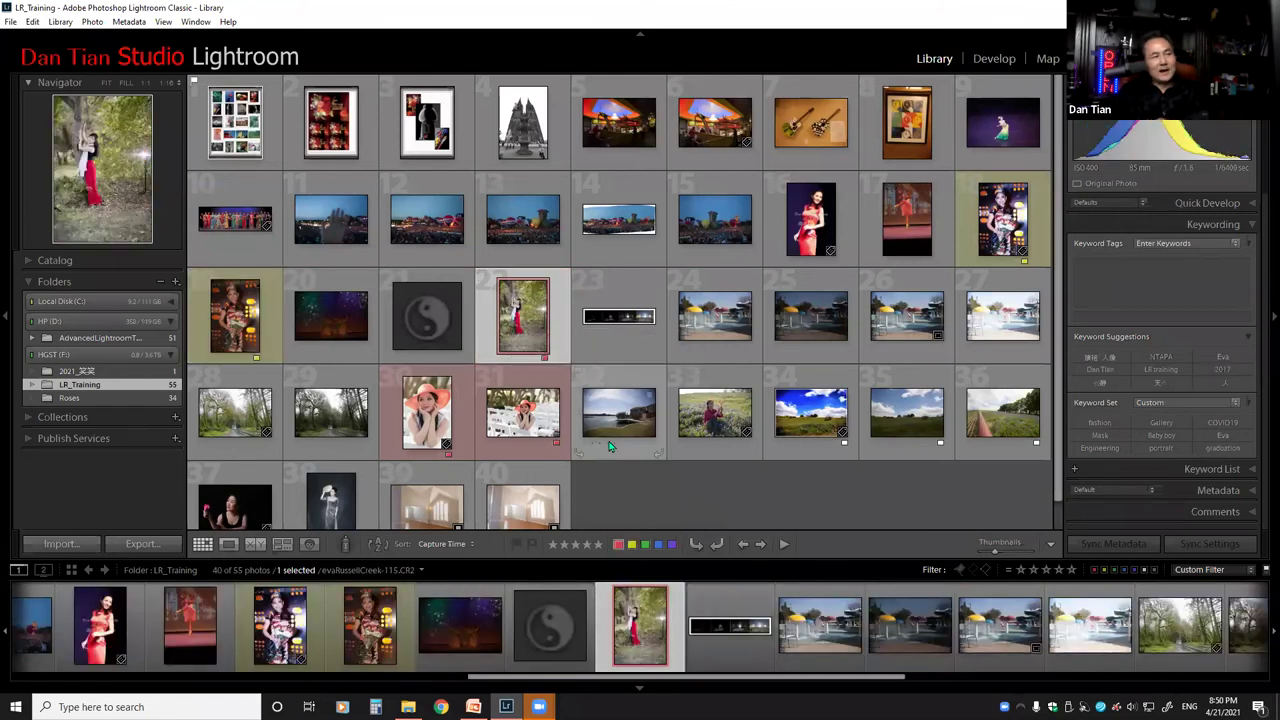
key(8)
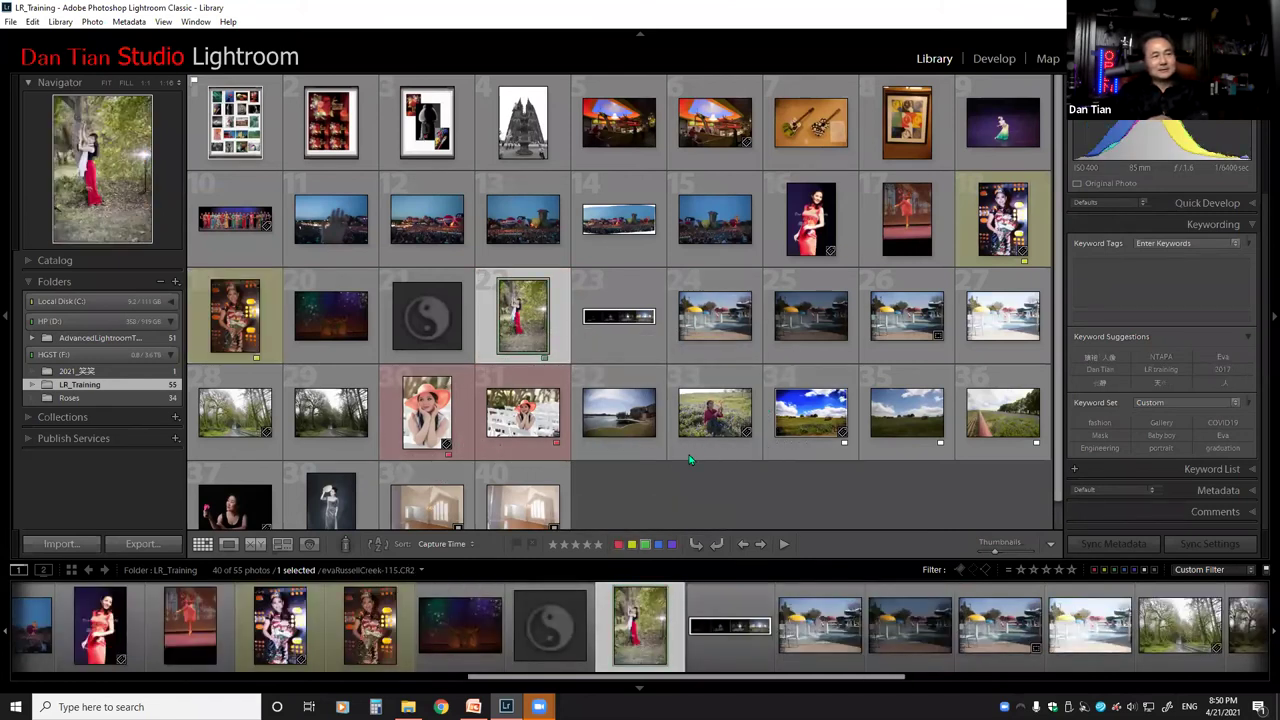
click(225, 510)
key(8)
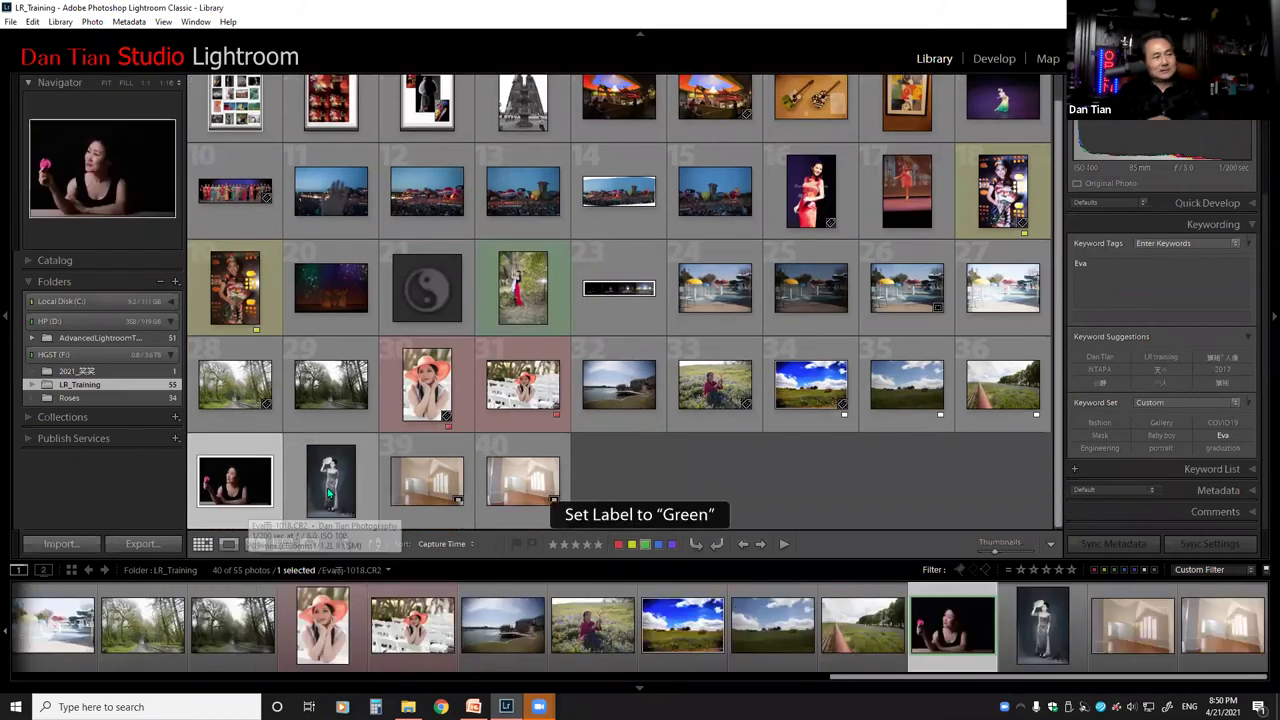
click(329, 492)
key(8)
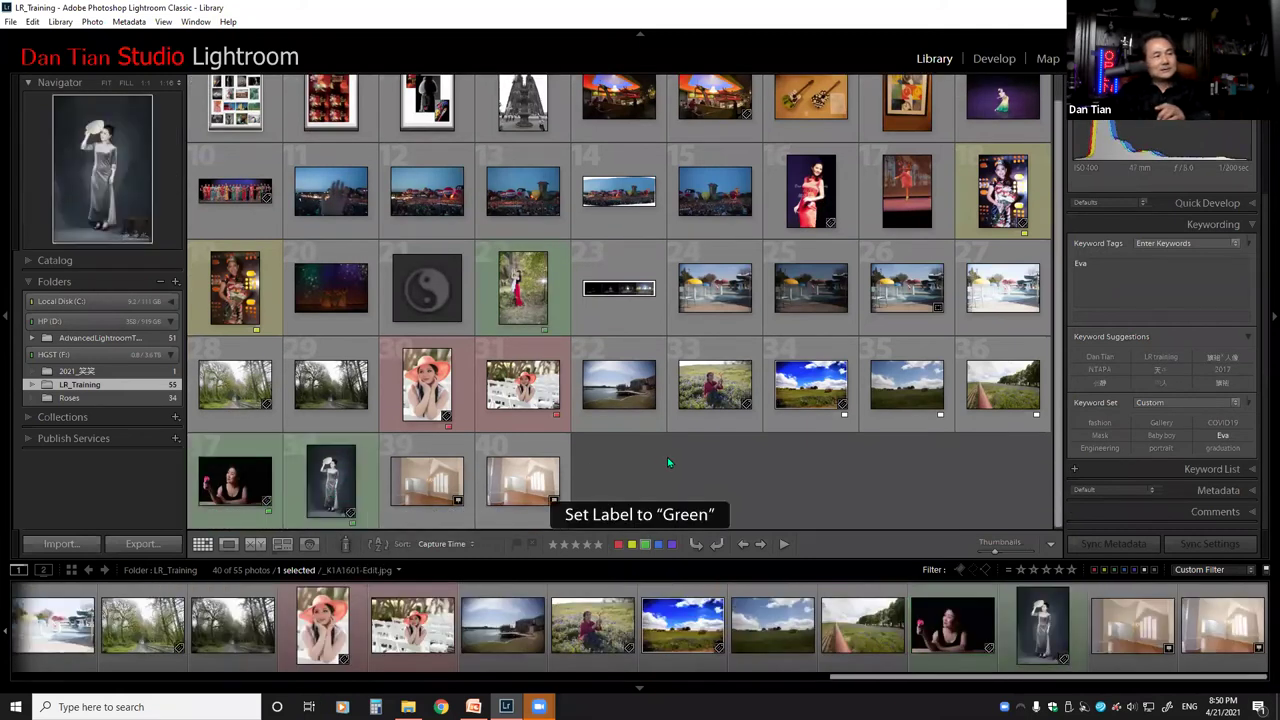
click(668, 462)
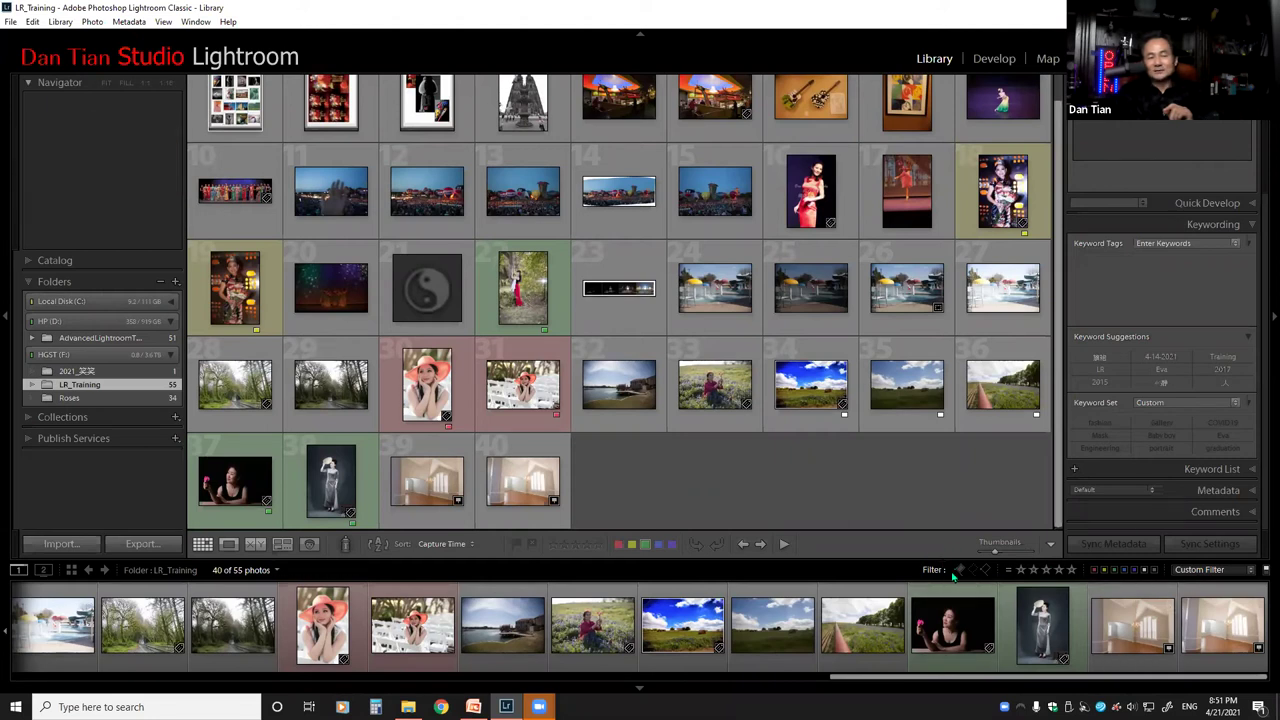
Filter by red and yellow labels, switch to green only, then clear the colour-label filter.
click(1095, 570)
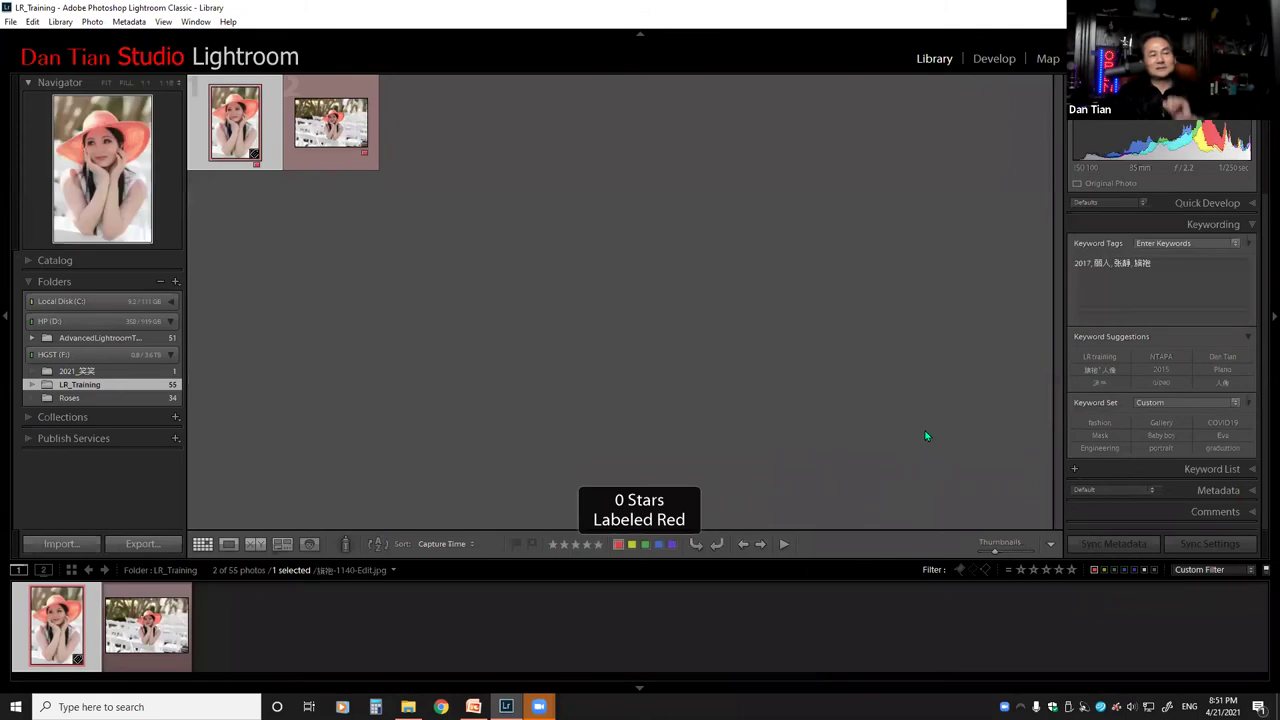
click(1104, 570)
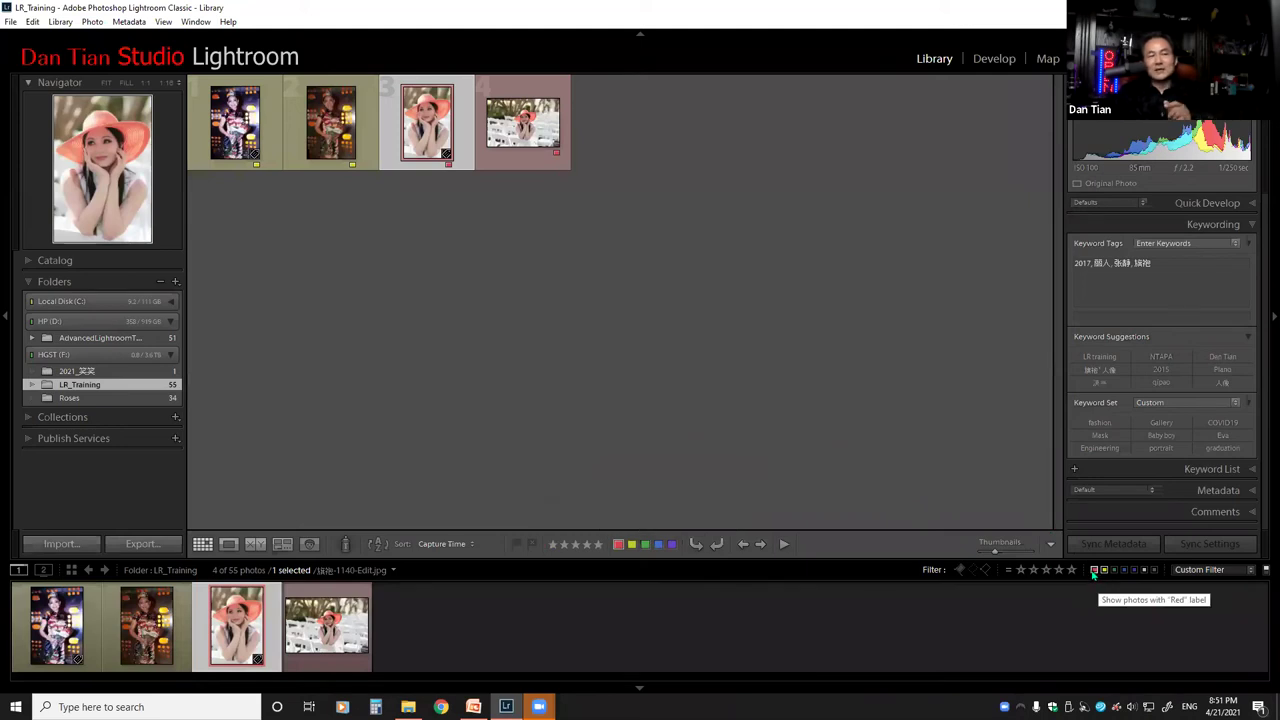
click(1094, 570)
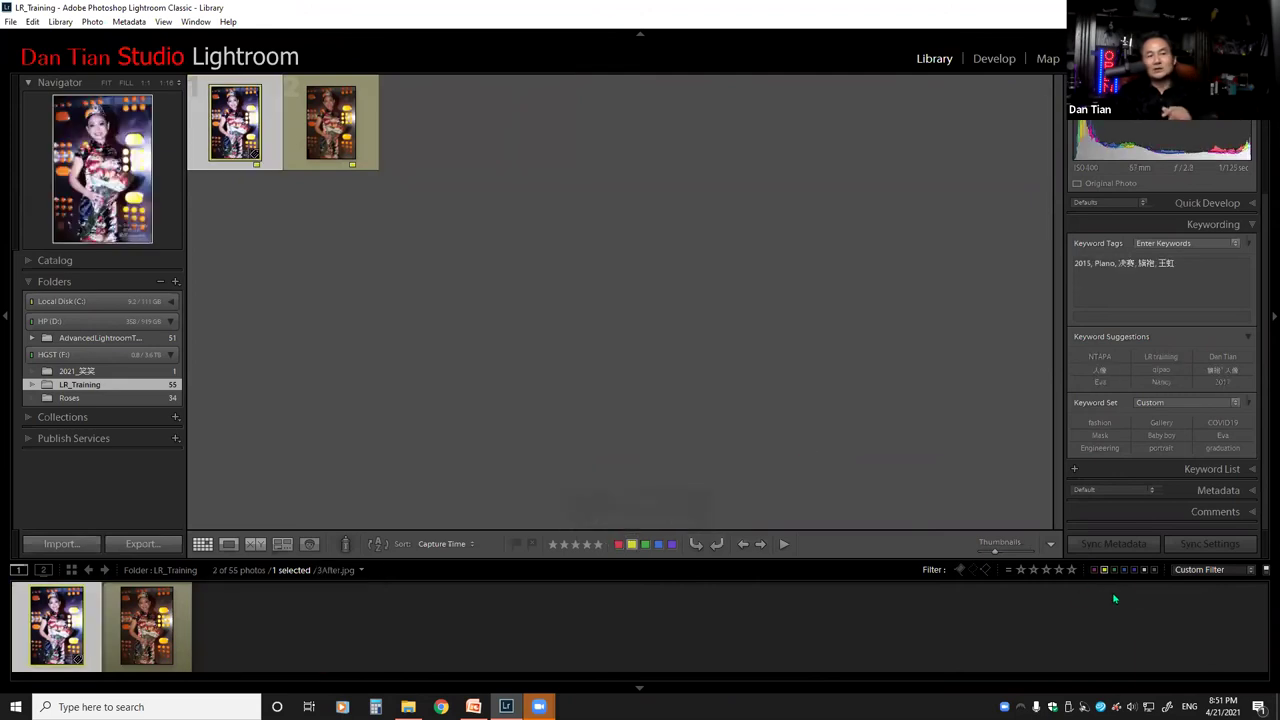
click(1112, 570)
click(1104, 570)
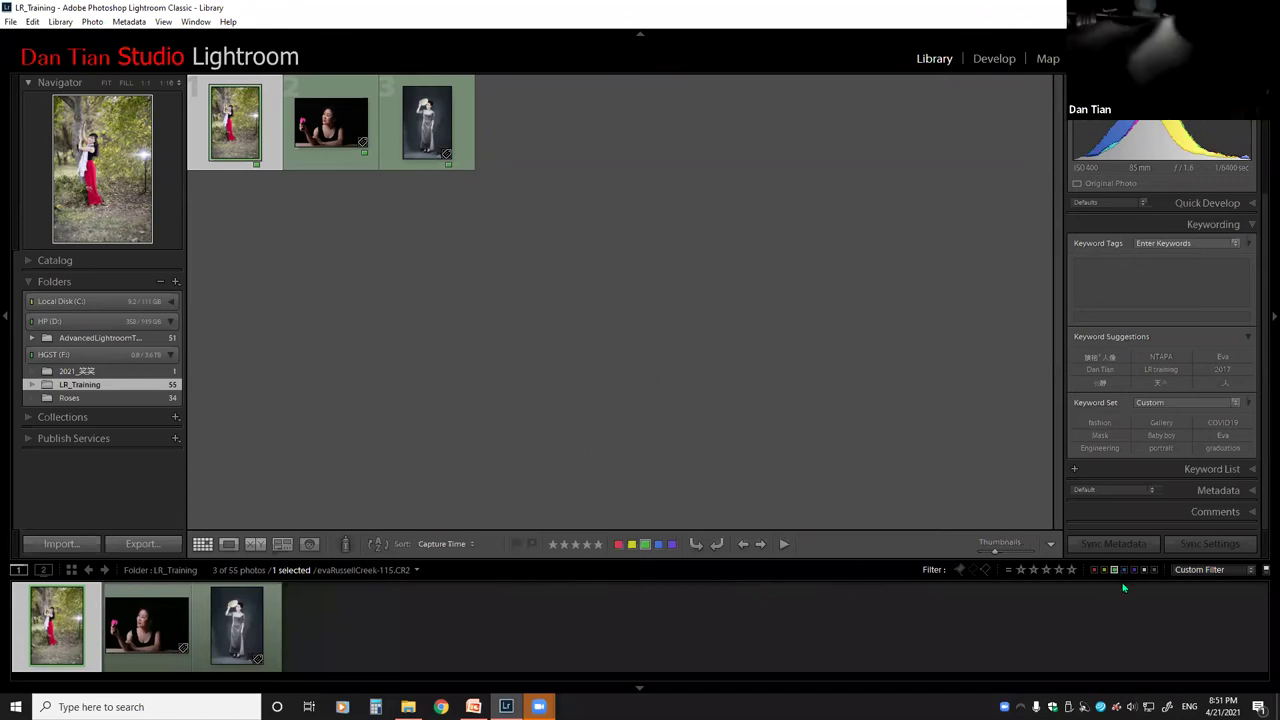
click(935, 570)
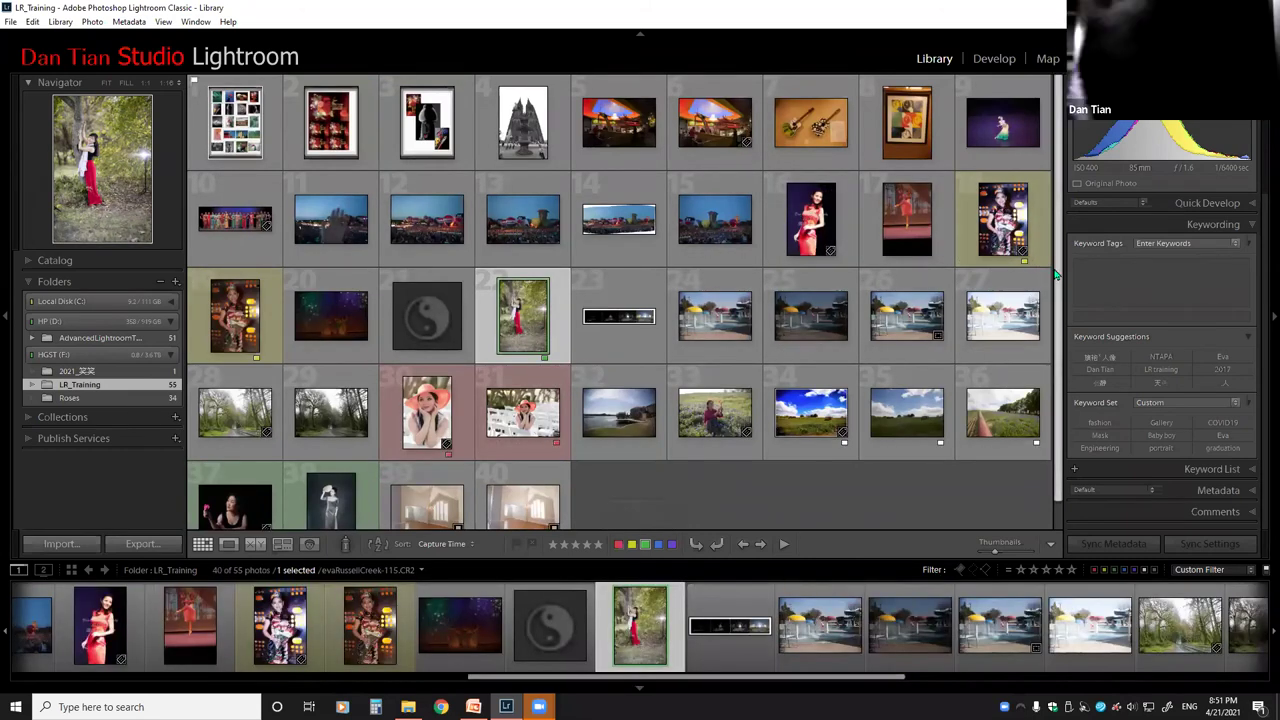
scroll(1060, 285, down, 1)
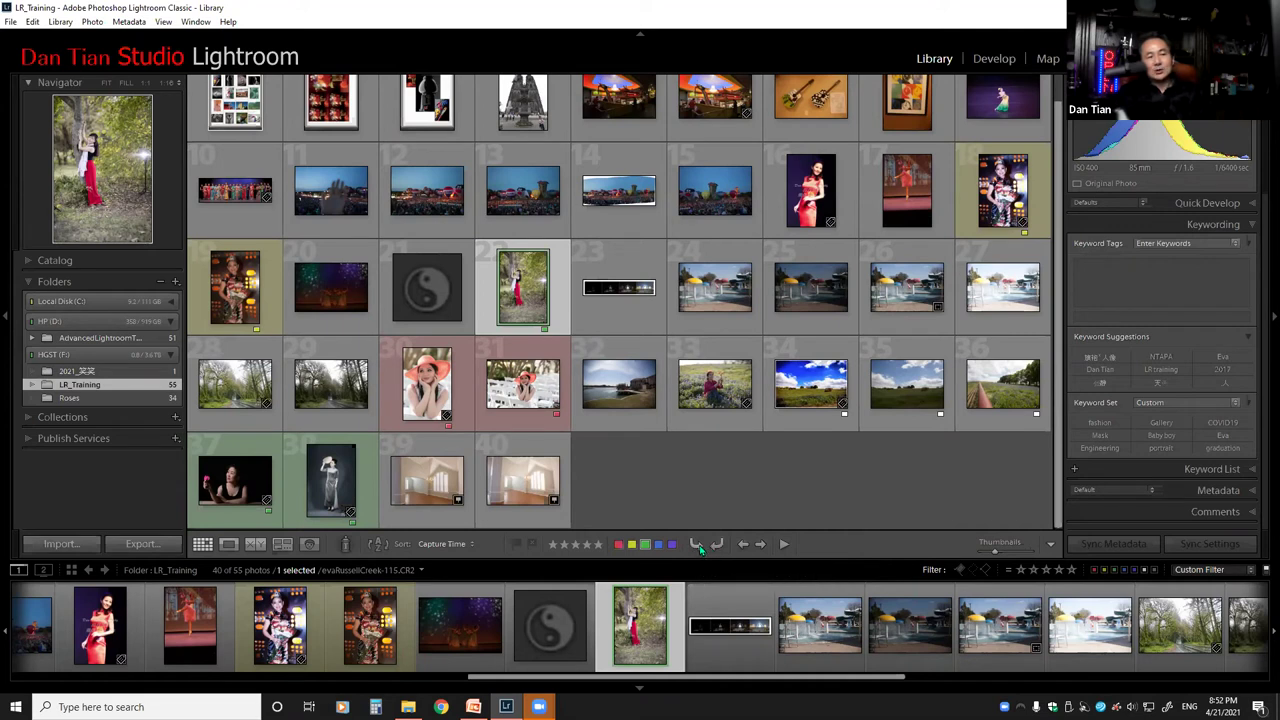
Open evaRussellCreek-115.CR2 in Loupe, rotate it counter-clockwise, then rotate it back upright.
mouse_move(523, 317)
double_click(517, 289)
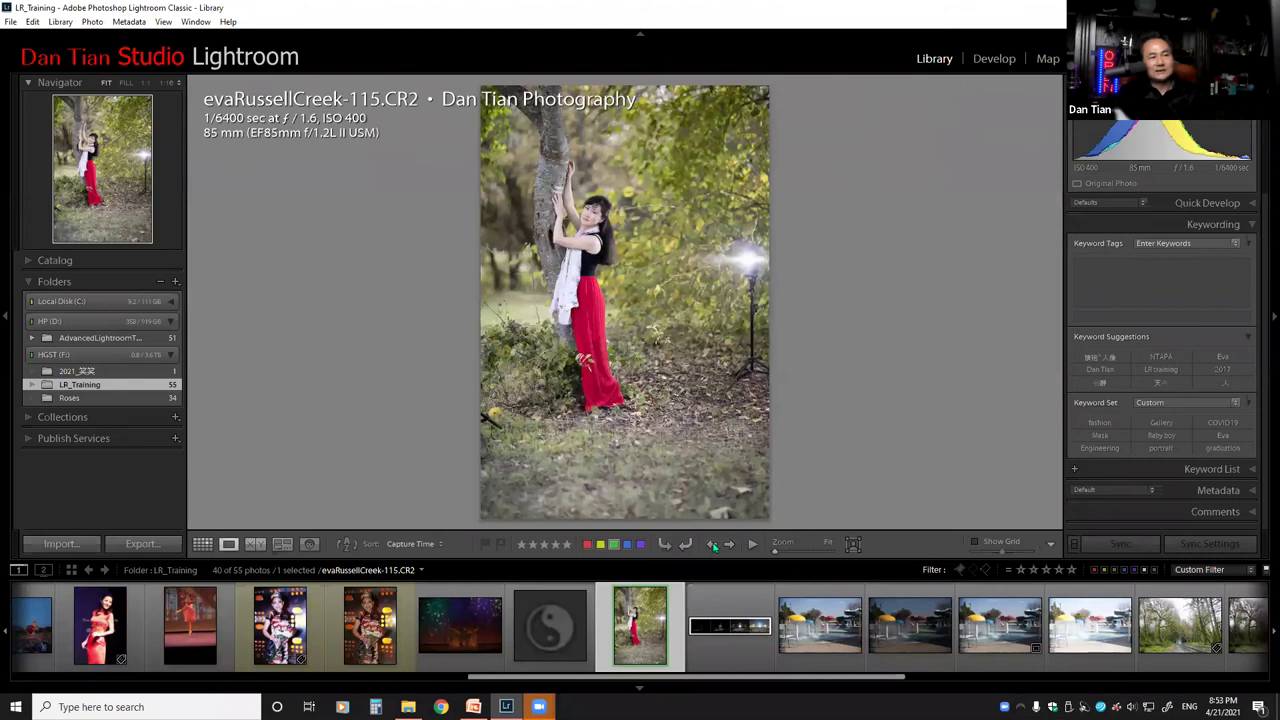
click(662, 545)
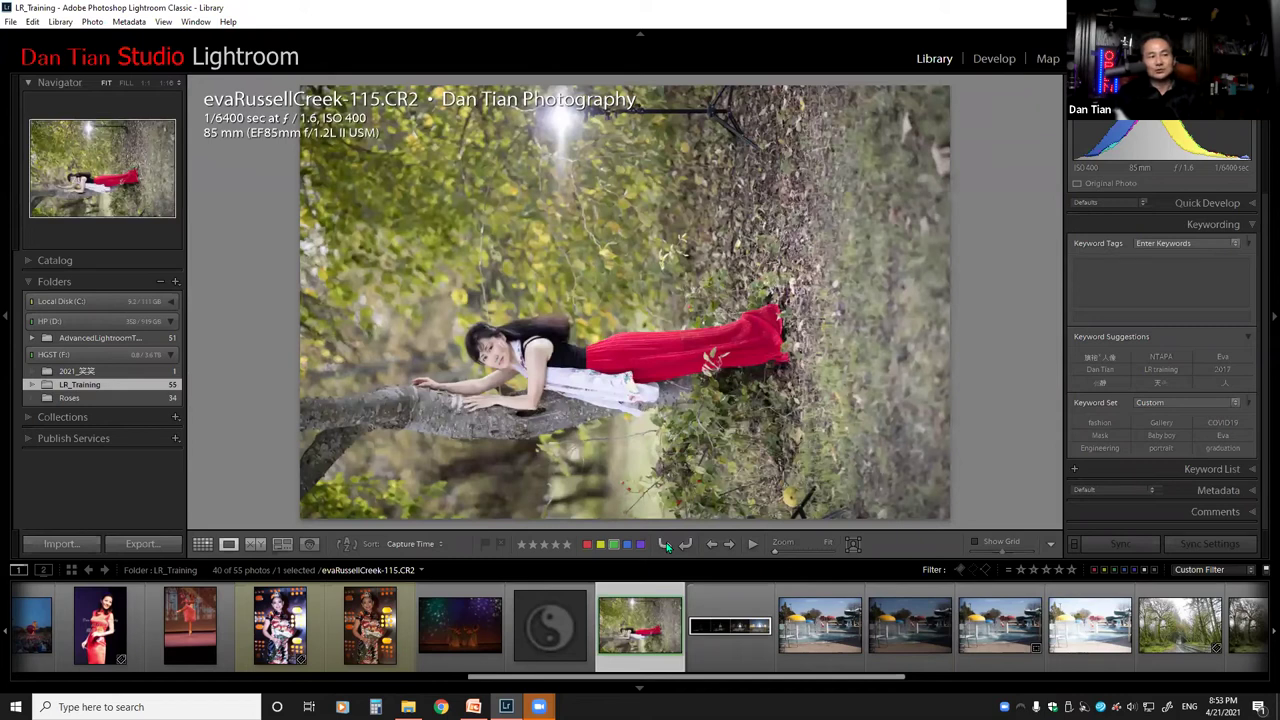
click(665, 545)
click(665, 545)
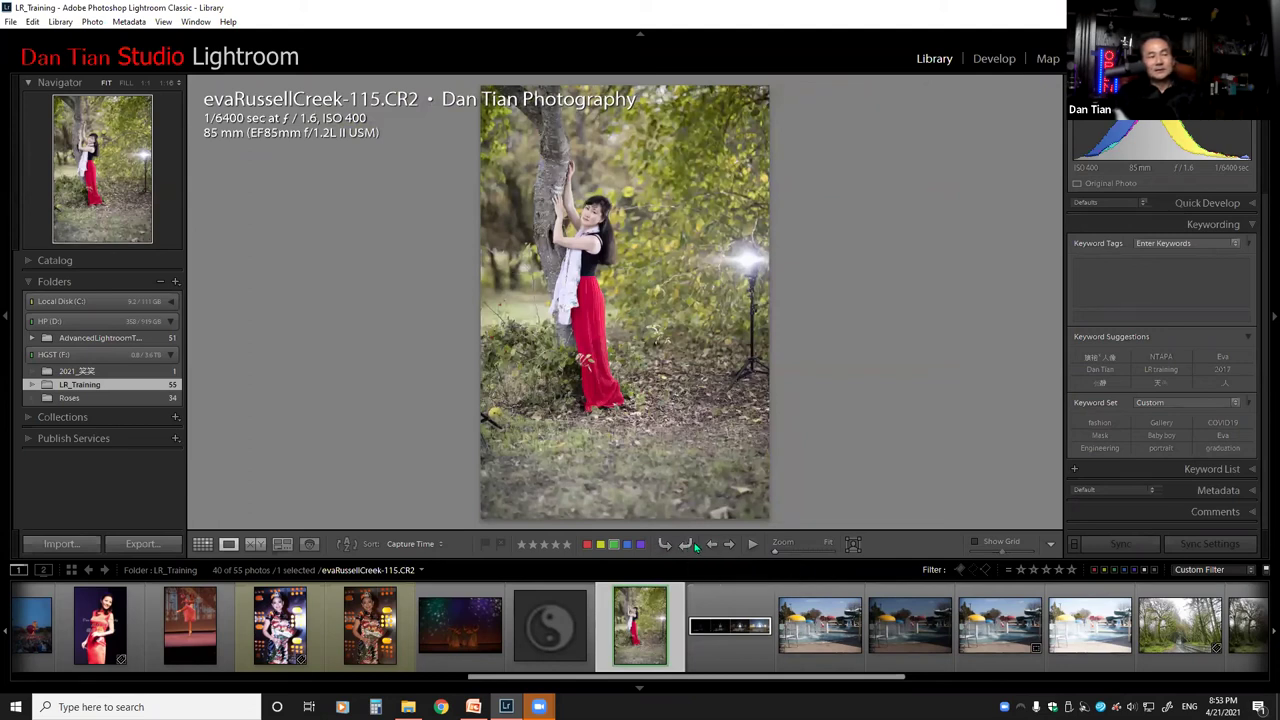
Step between the tree portrait, hdr1.png and the pool photo, ending on hdr1.png, then drag the Zoom slider.
click(1051, 548)
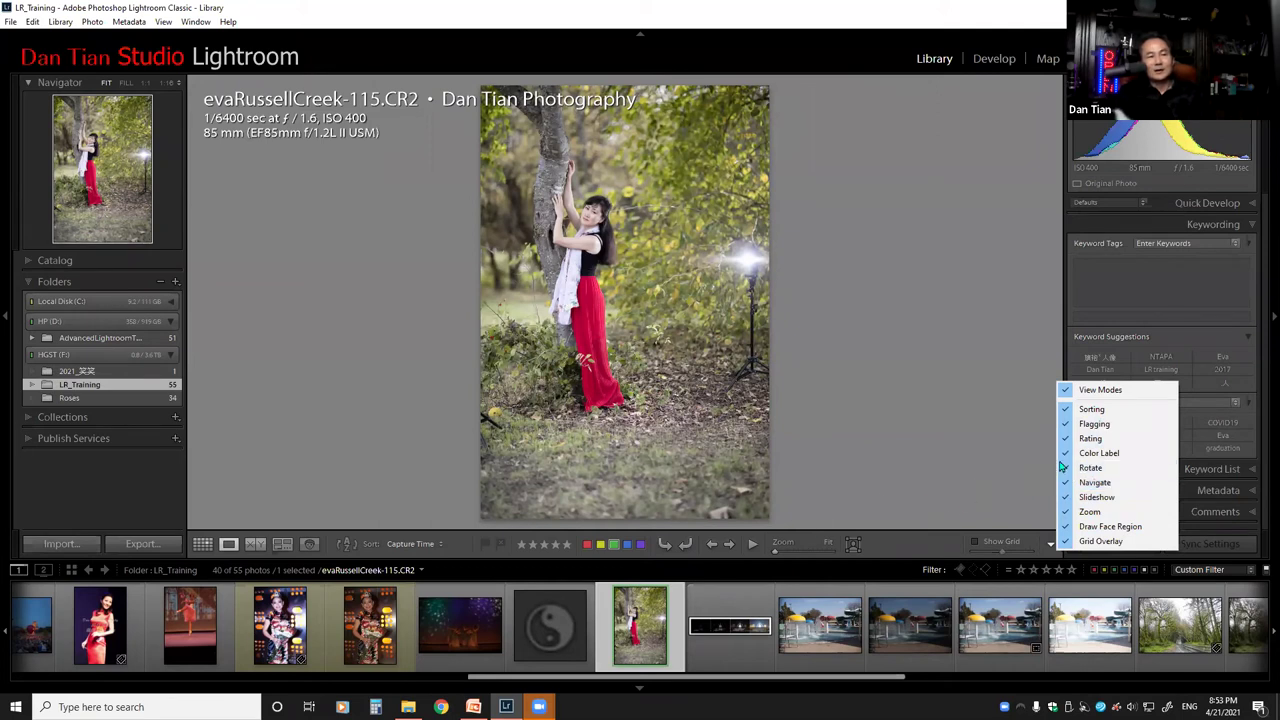
click(728, 545)
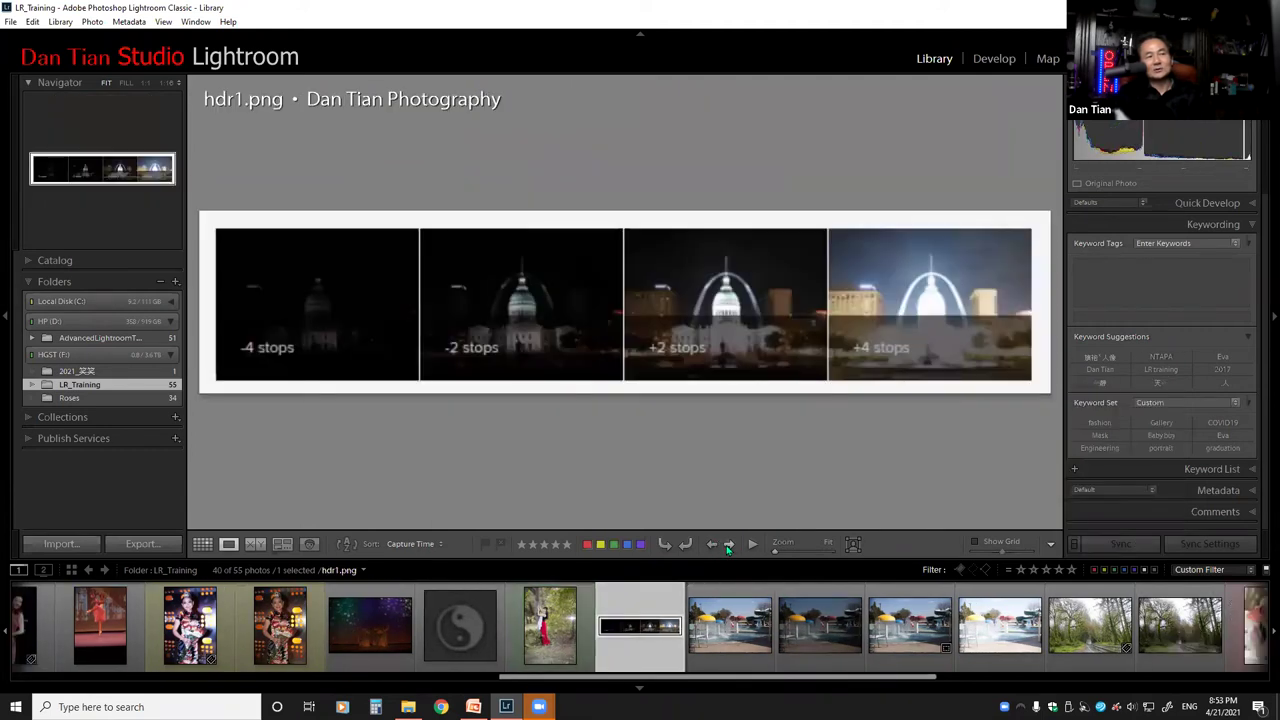
click(713, 544)
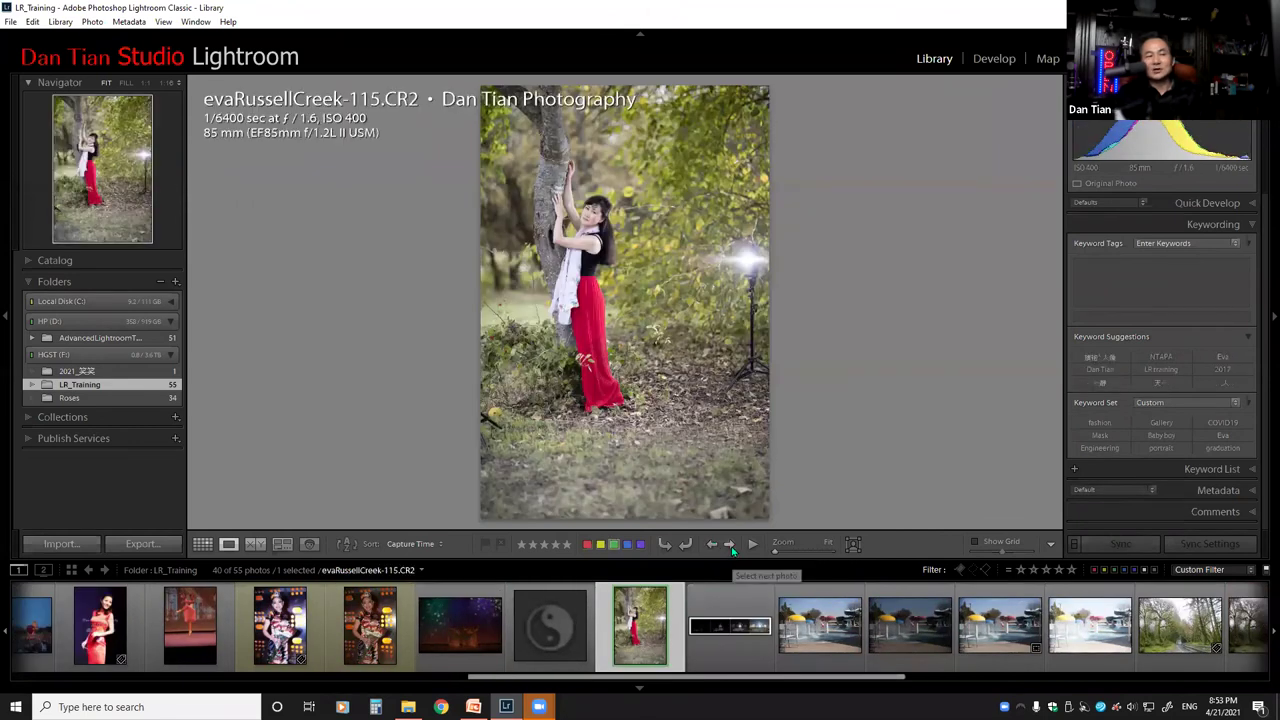
click(729, 545)
click(730, 545)
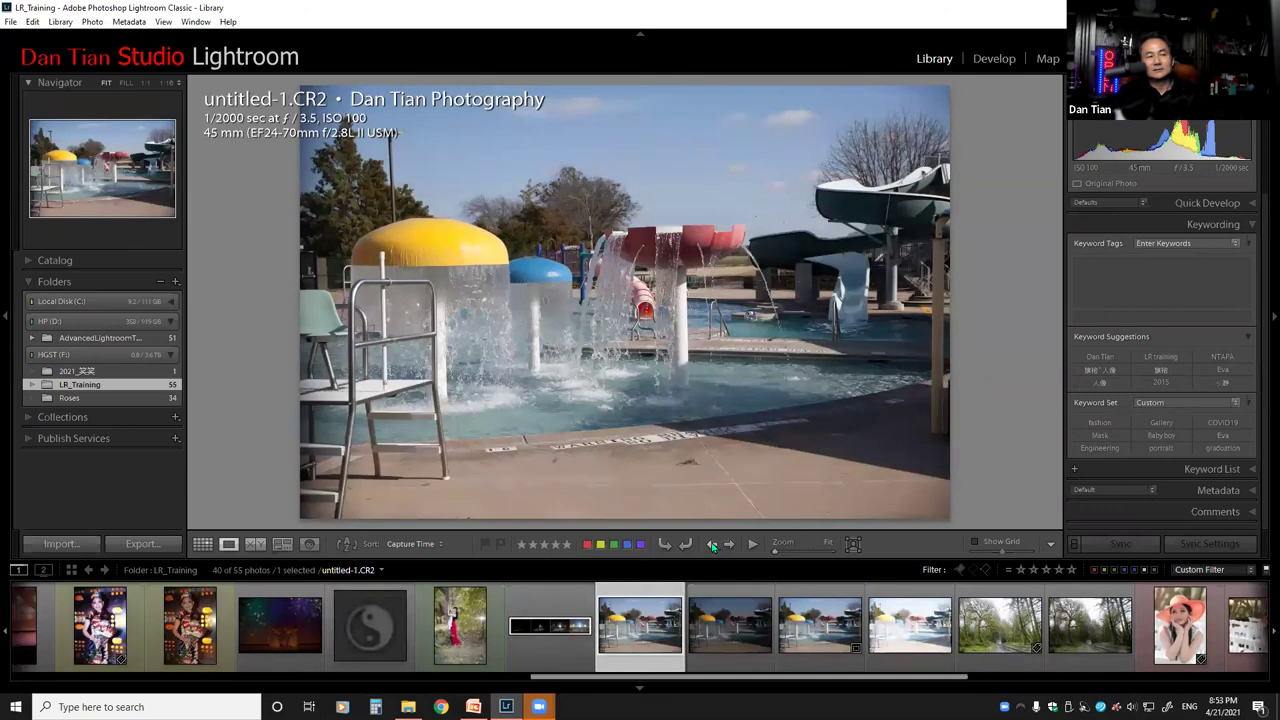
click(712, 544)
click(712, 544)
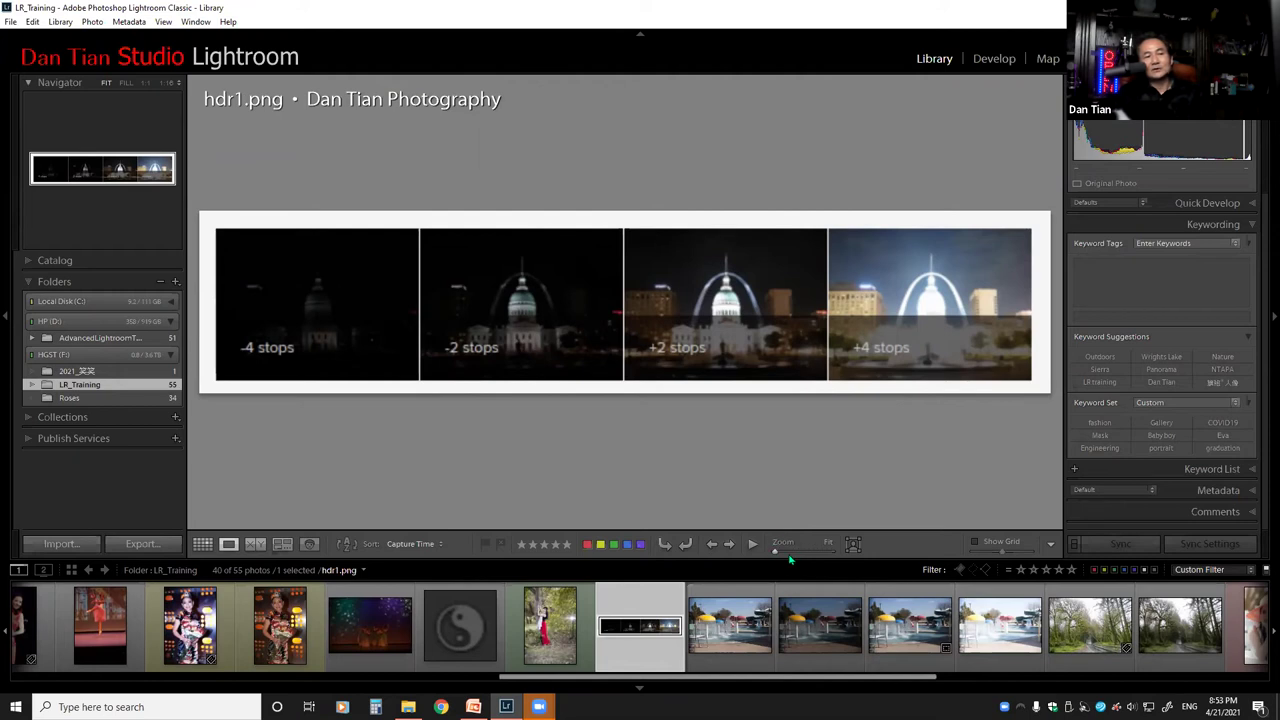
drag(774, 556, 817, 568)
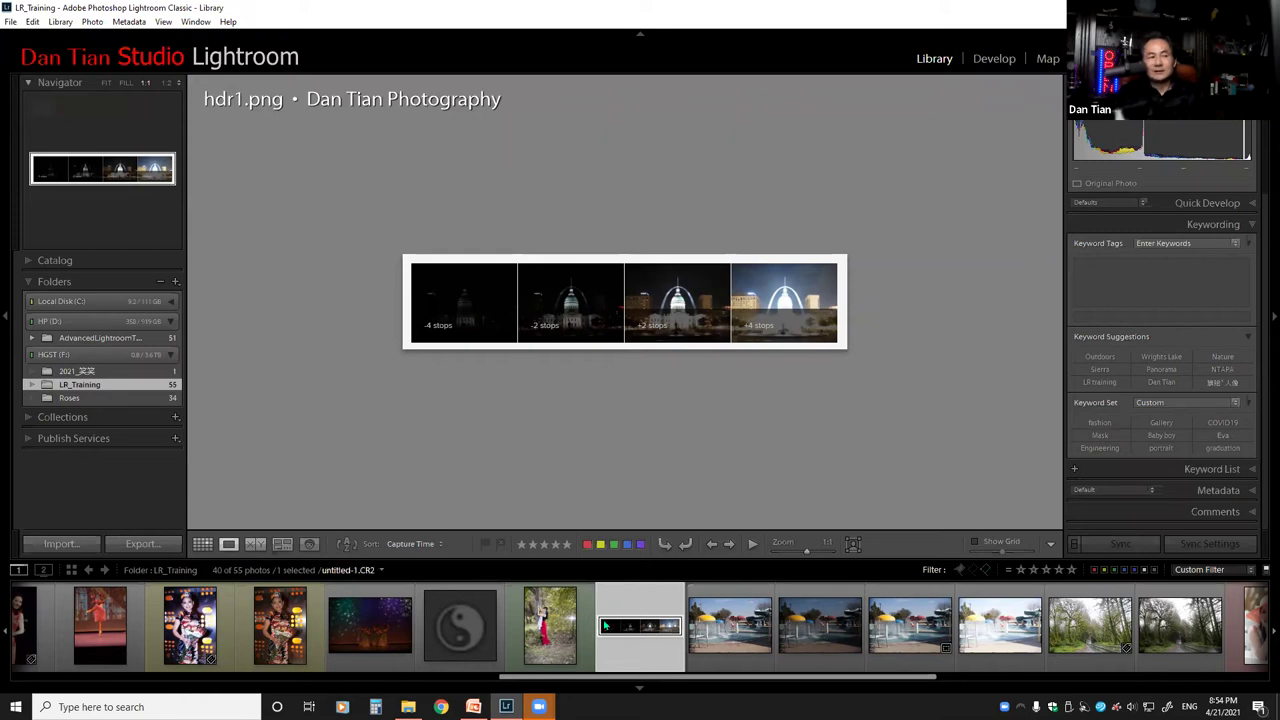
Switch to 3After.jpg in the Filmstrip, viewed at 1:1.
click(203, 616)
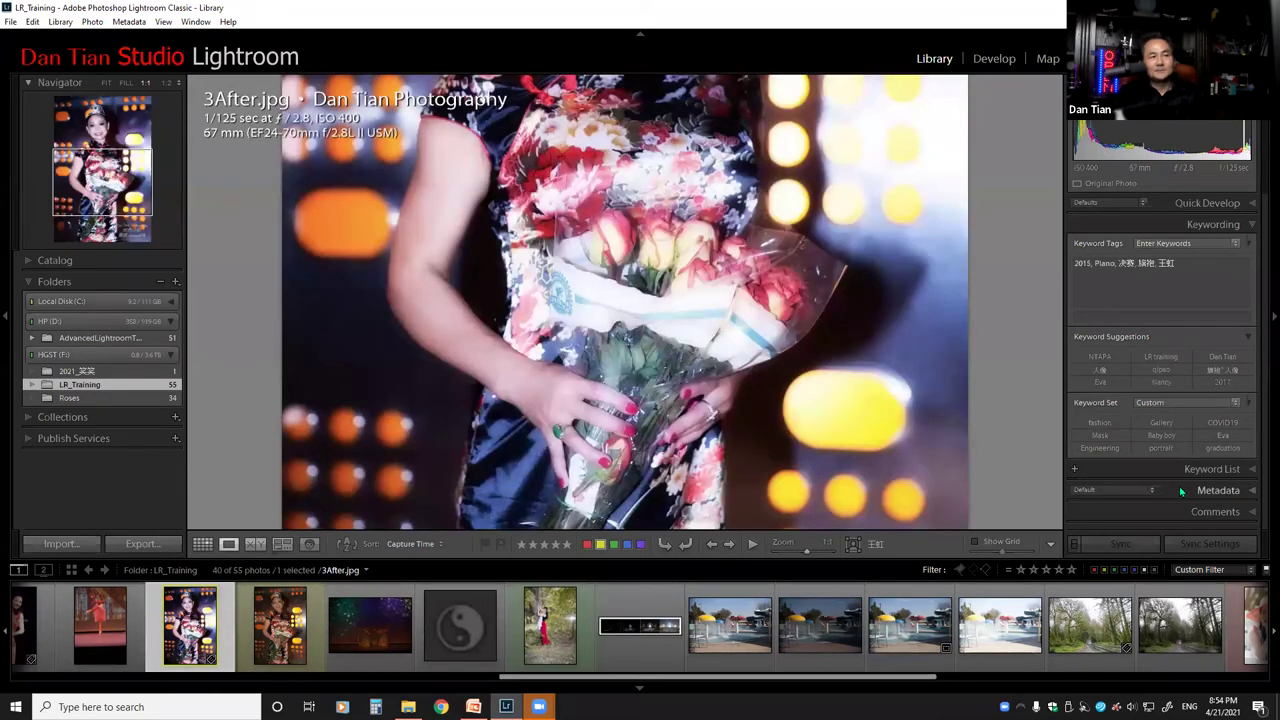
Fit 3After.jpg in view, turn on Show Grid, and zoom to 1:1 on the flowers.
click(105, 83)
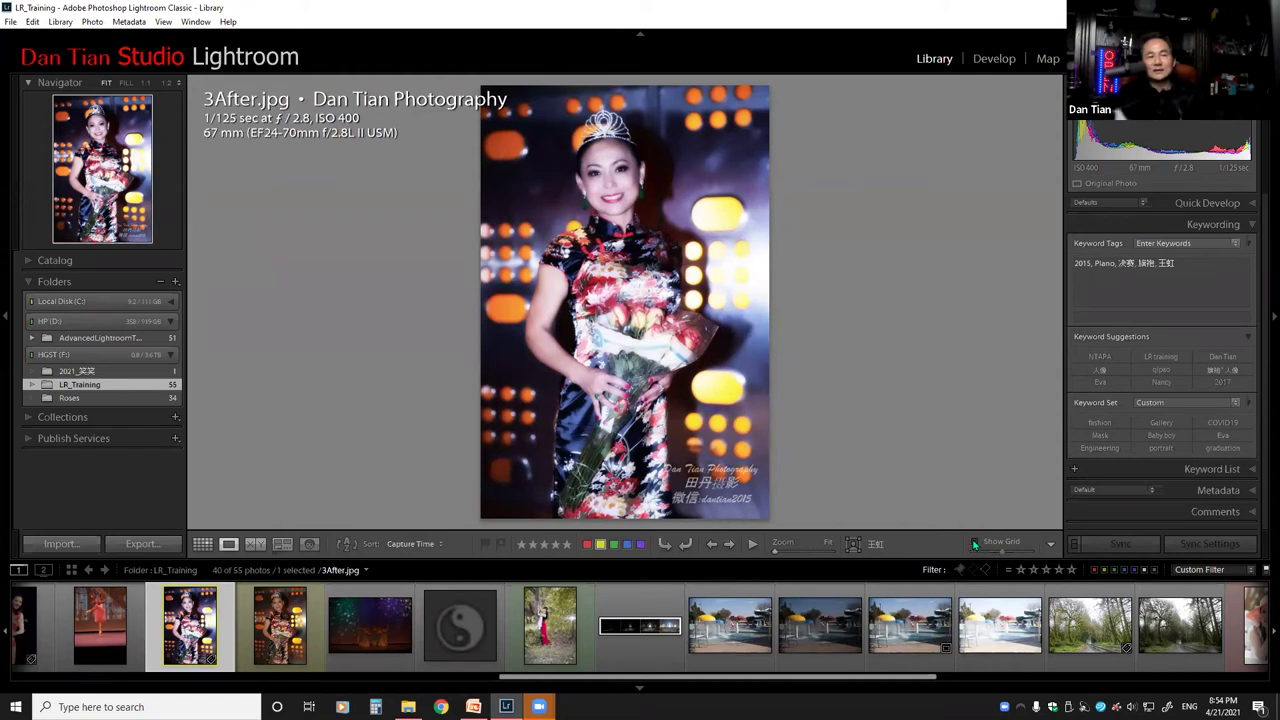
click(975, 543)
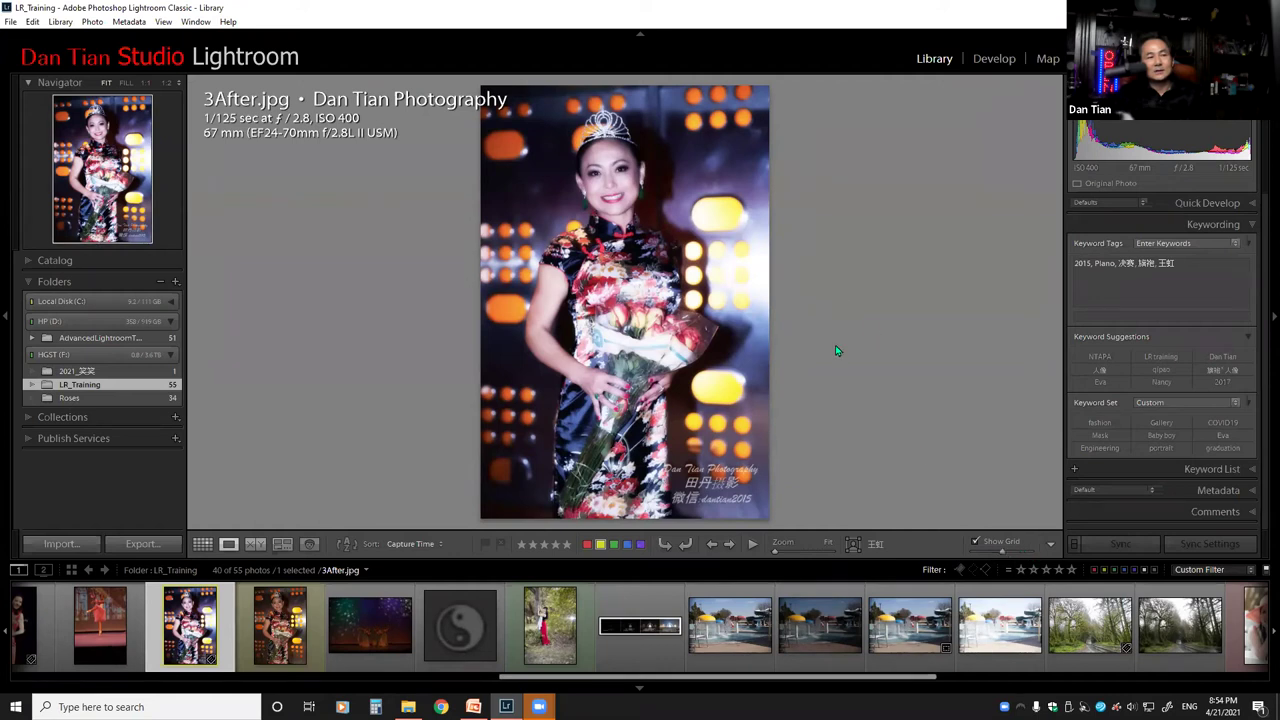
click(620, 318)
scroll(644, 286, up, 2)
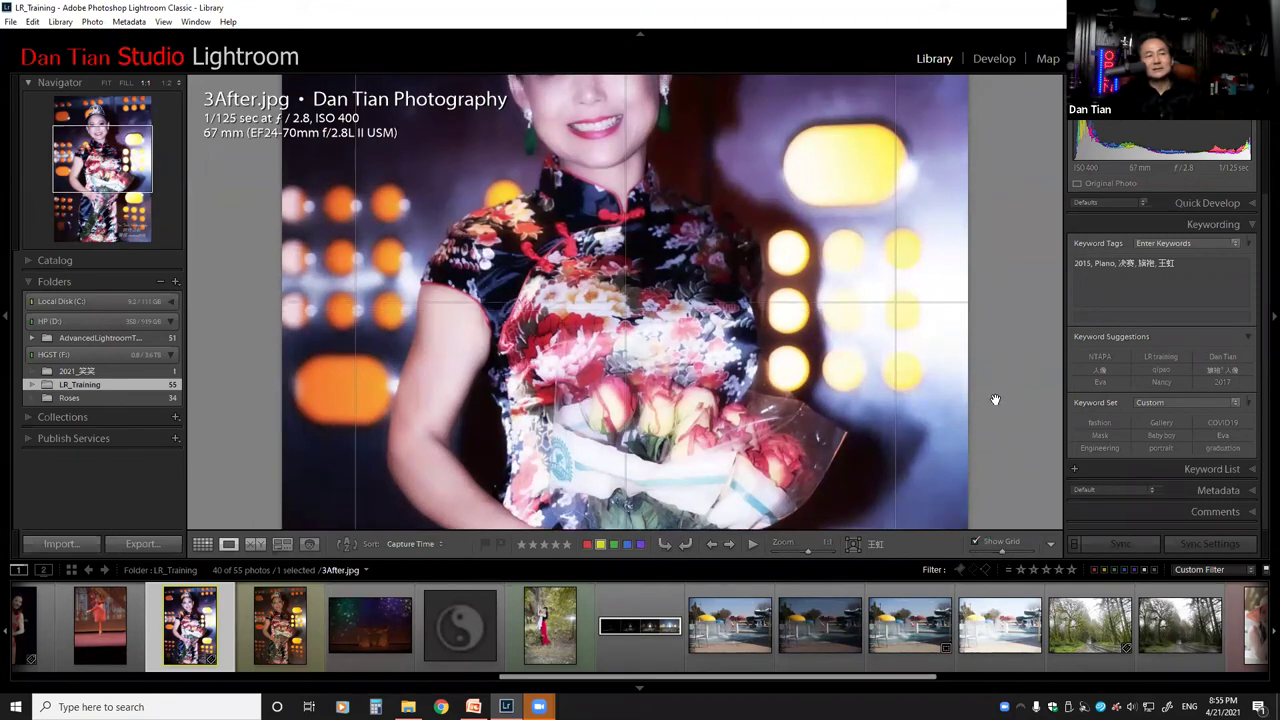
scroll(993, 395, up, 5)
scroll(993, 395, down, 5)
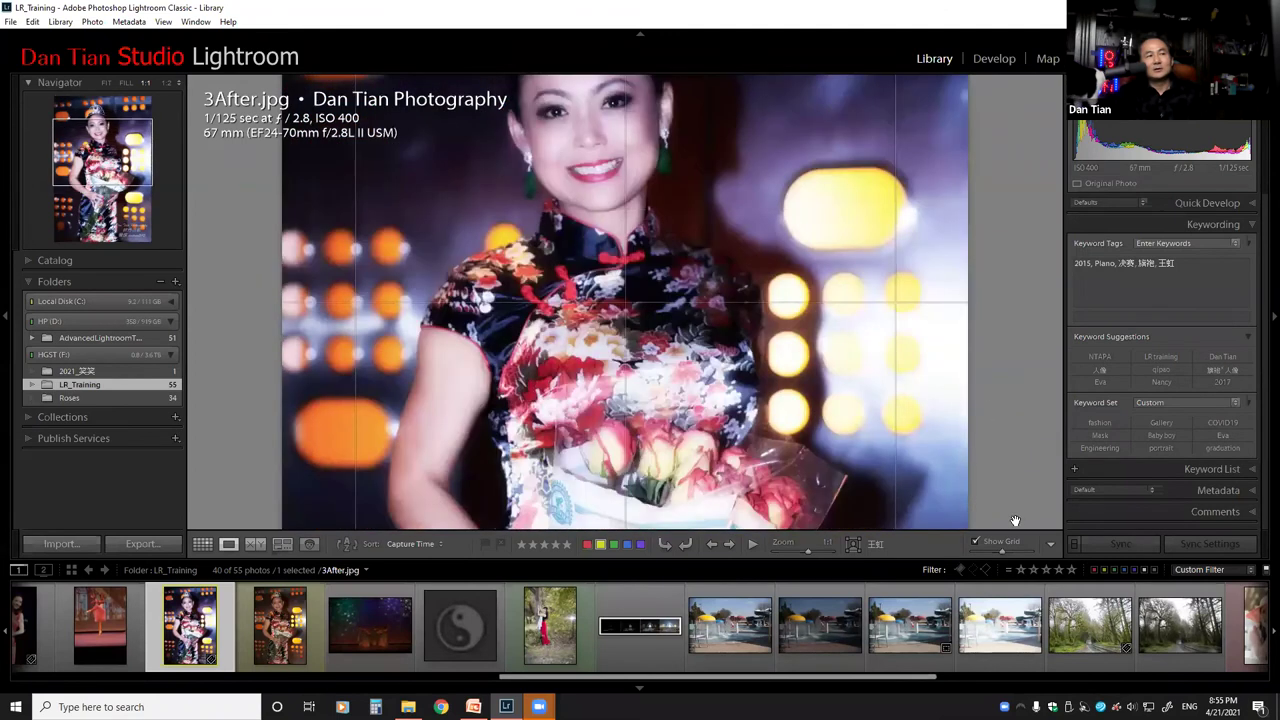
Adjust the grid overlay spacing and return the photo to Fit view.
mouse_move(1003, 551)
mouse_down()
mouse_move(992, 553)
mouse_move(1007, 552)
mouse_up()
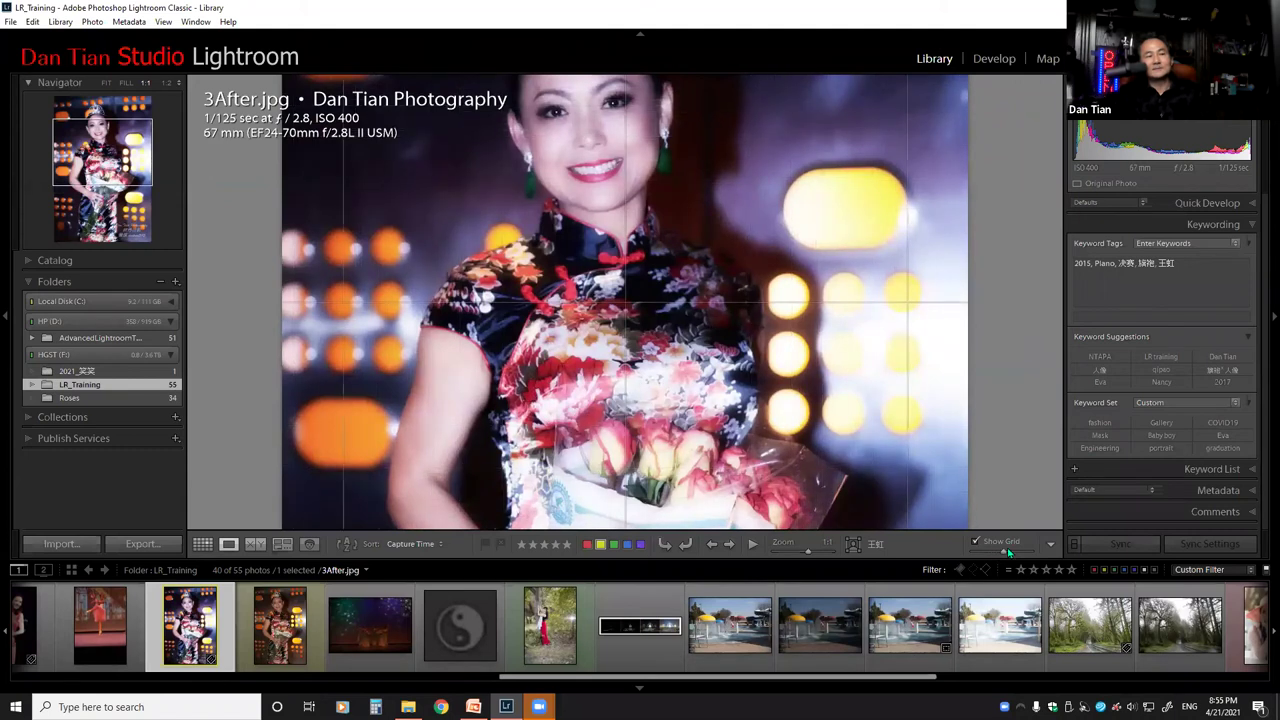
click(932, 372)
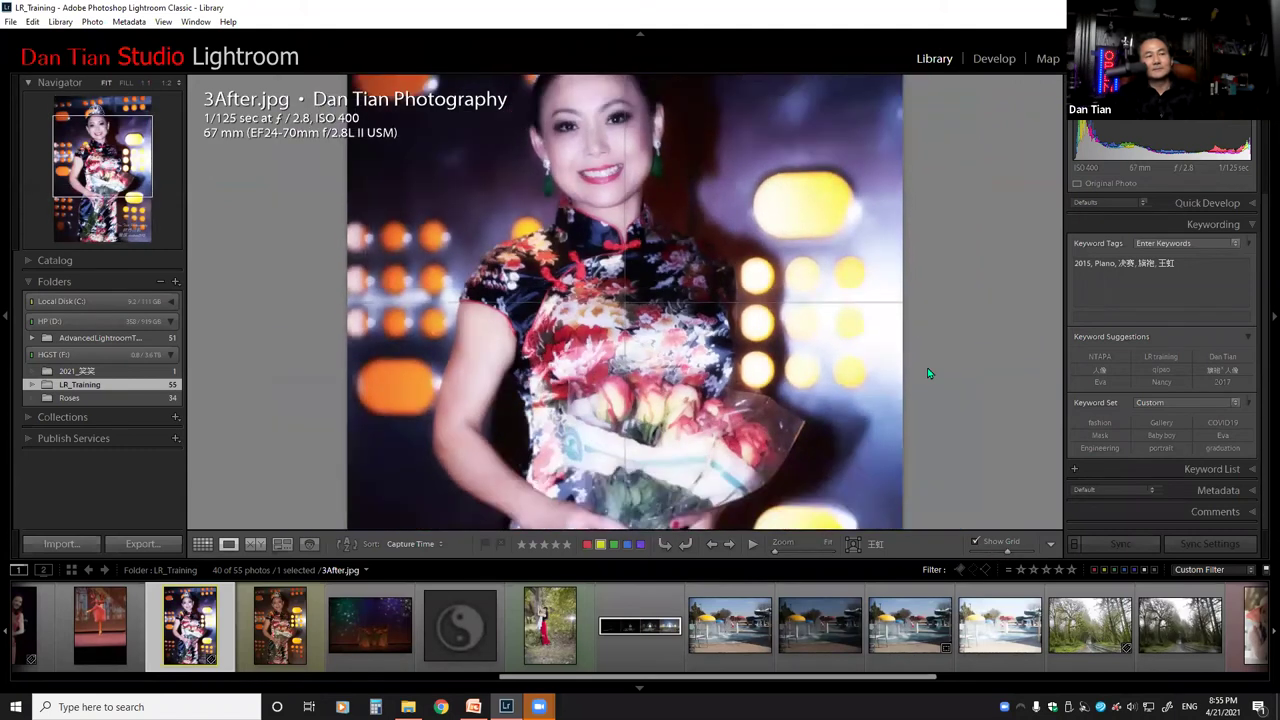
drag(1011, 558, 1006, 549)
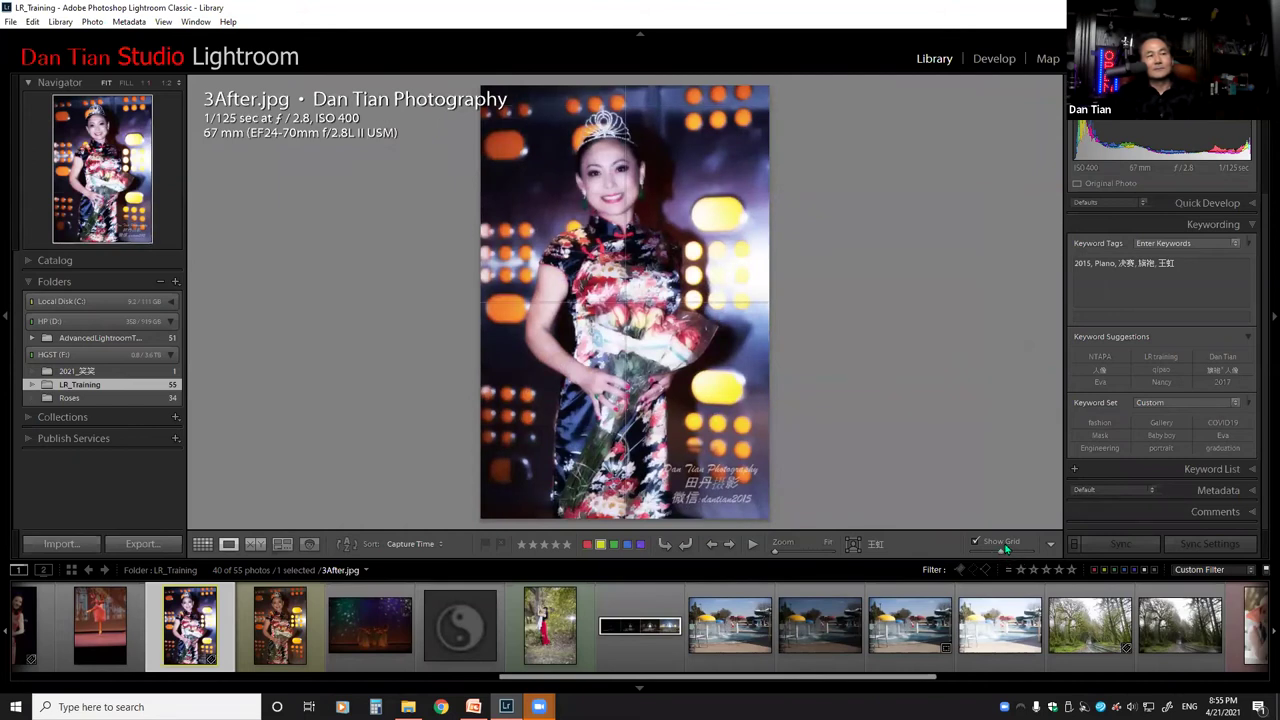
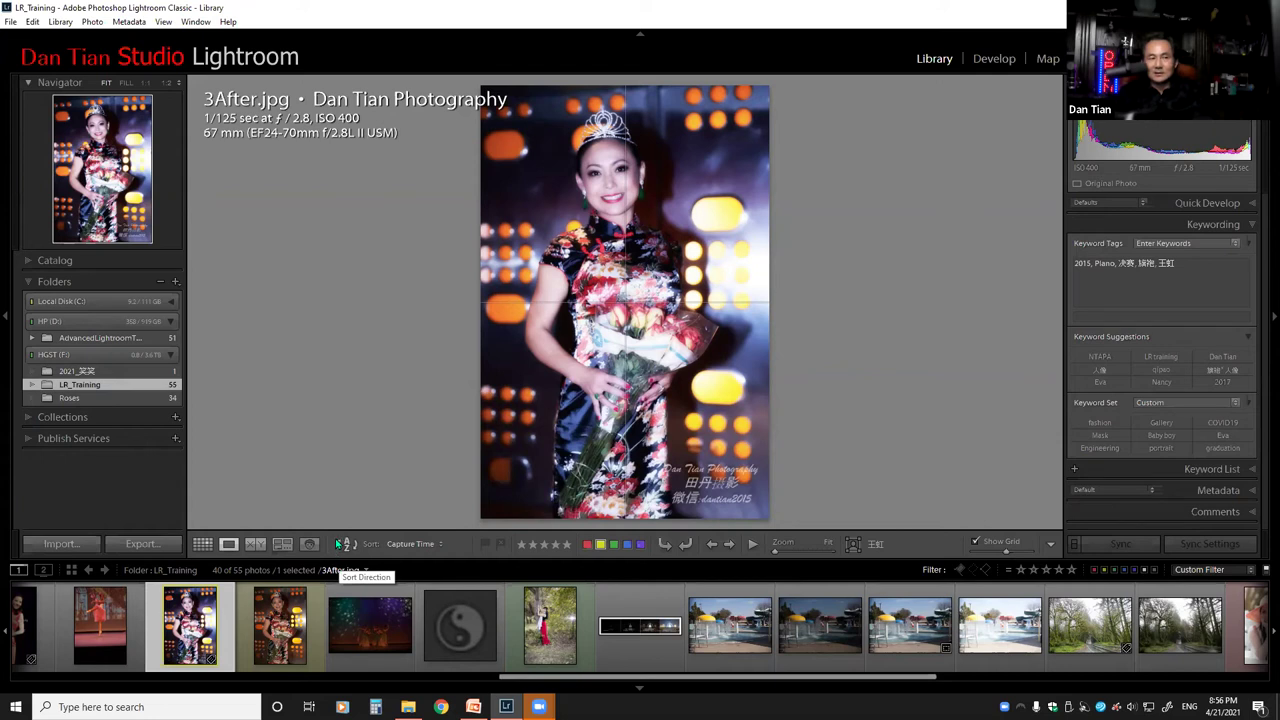
In Grid view, paint a red colour label onto photo 39 with the Painter.
key(g)
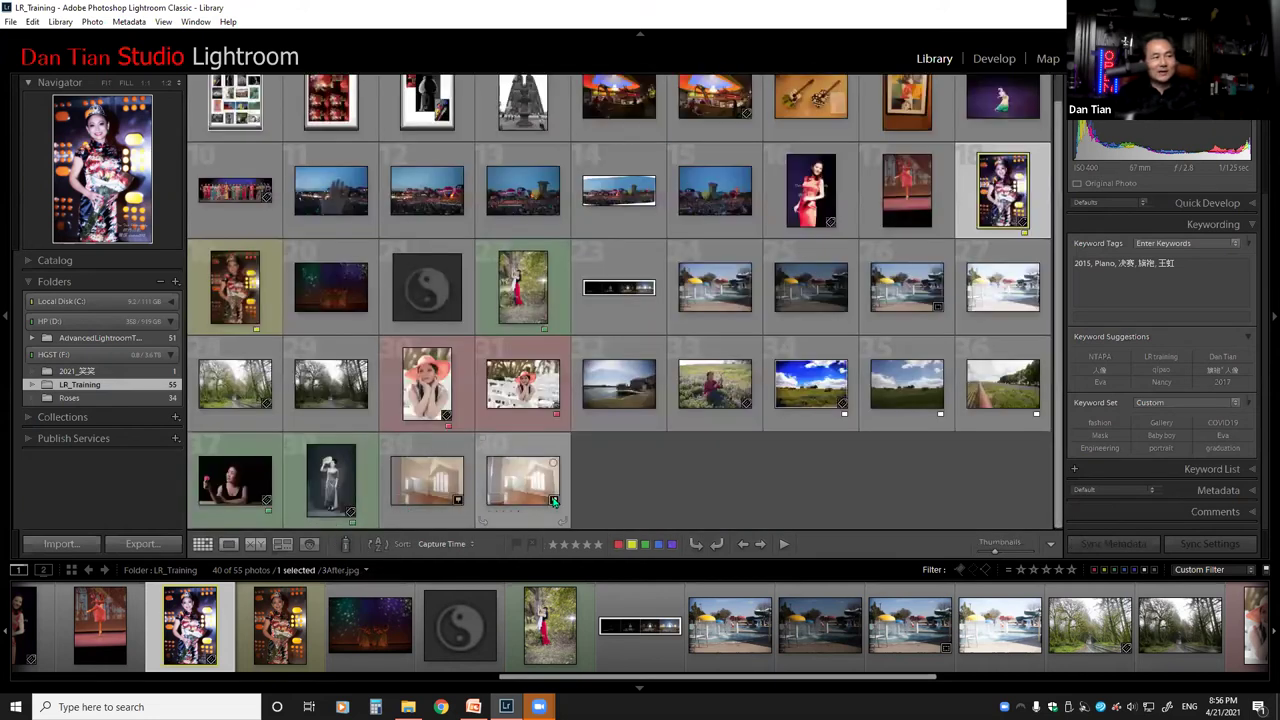
click(344, 545)
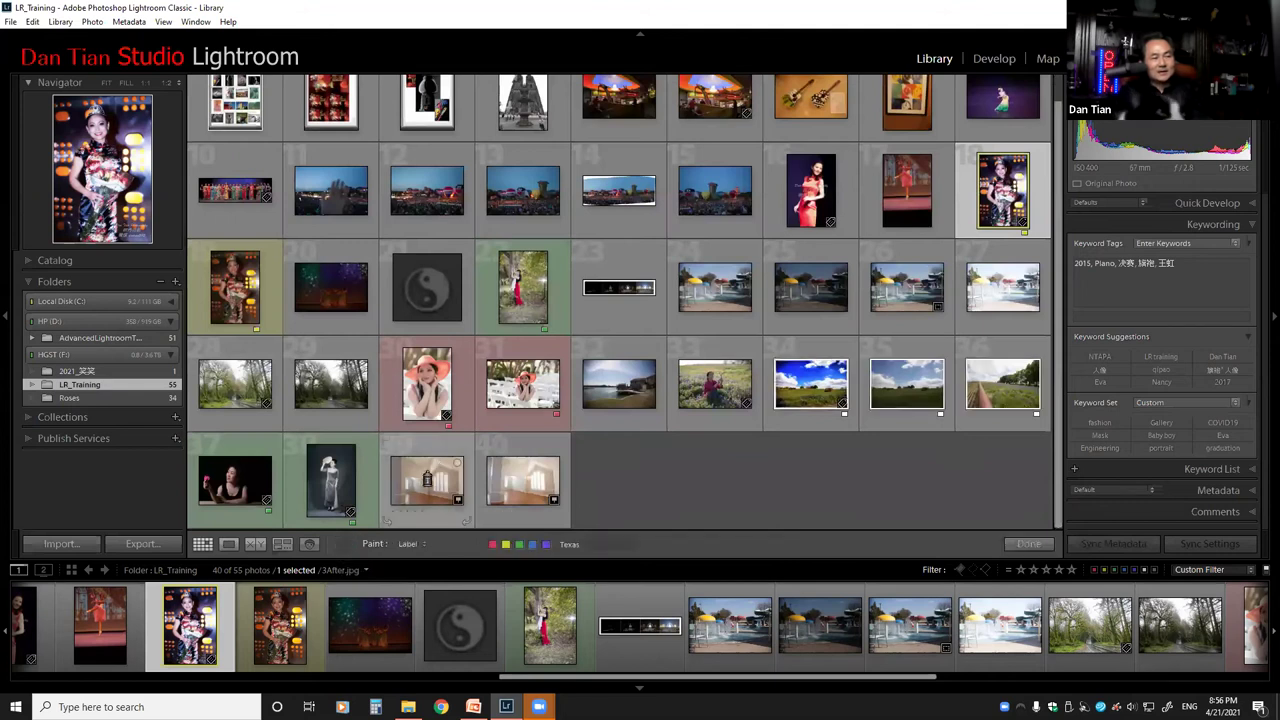
mouse_move(427, 480)
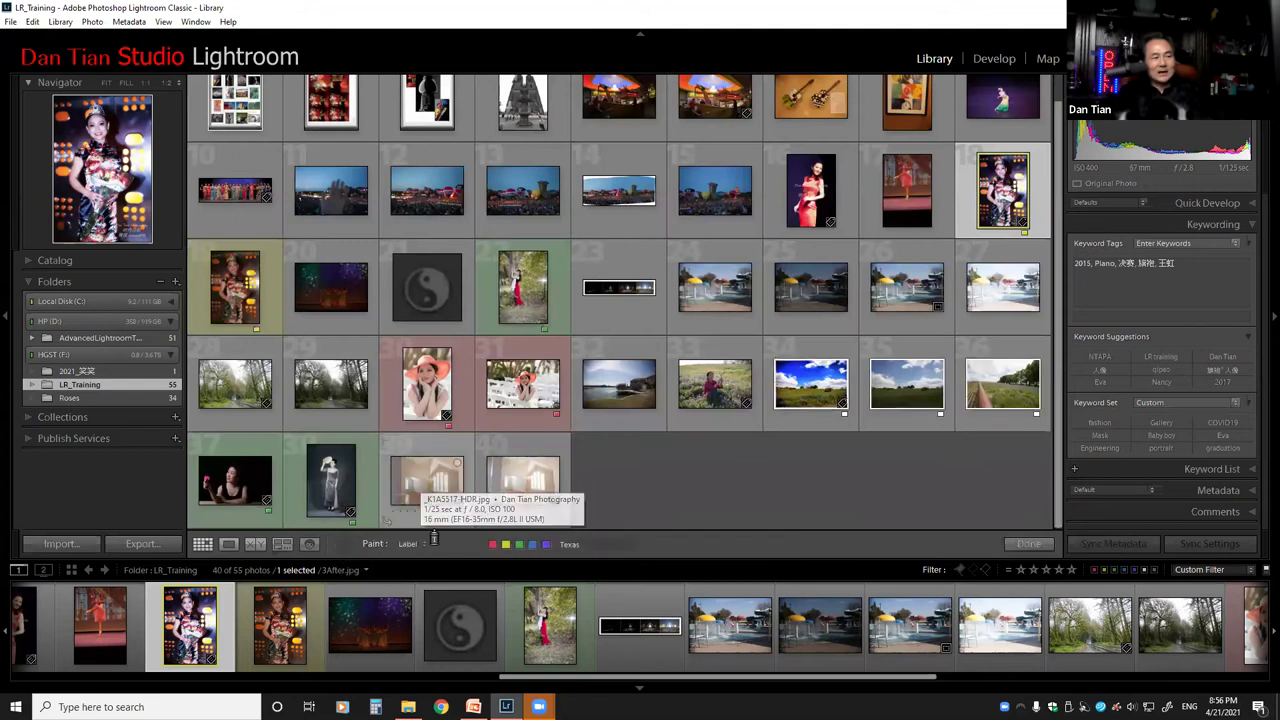
click(492, 544)
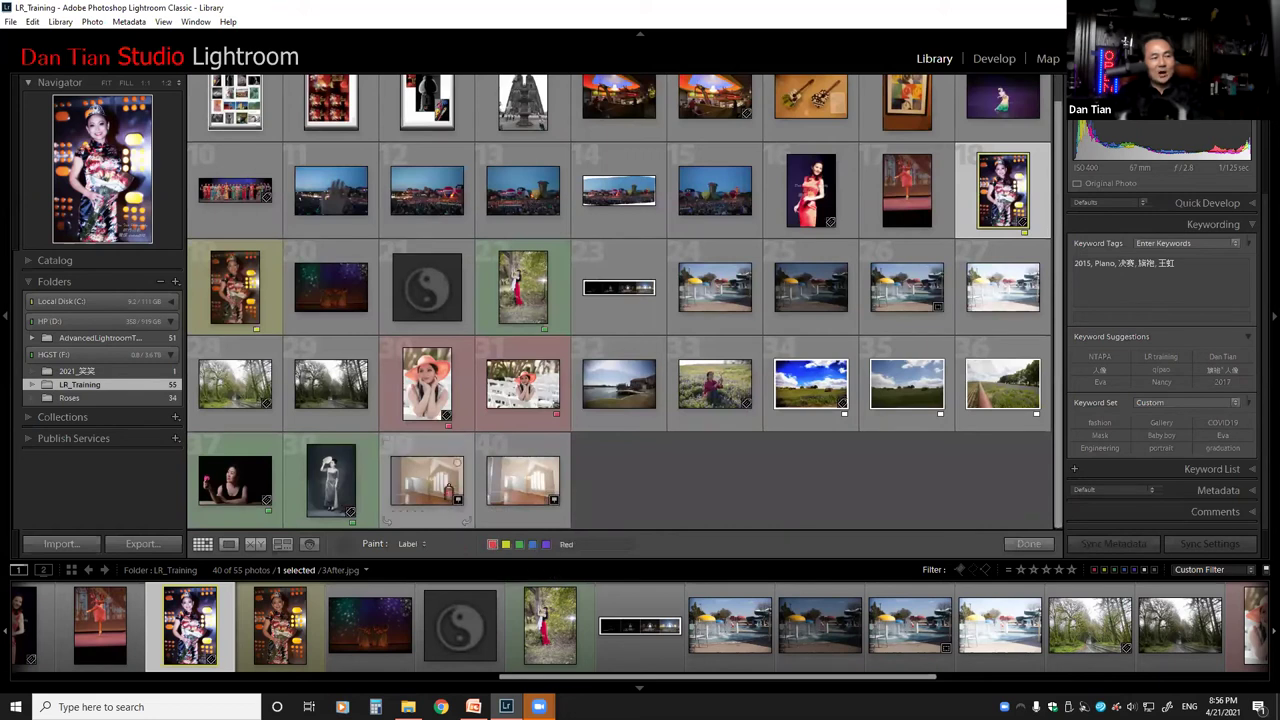
click(436, 484)
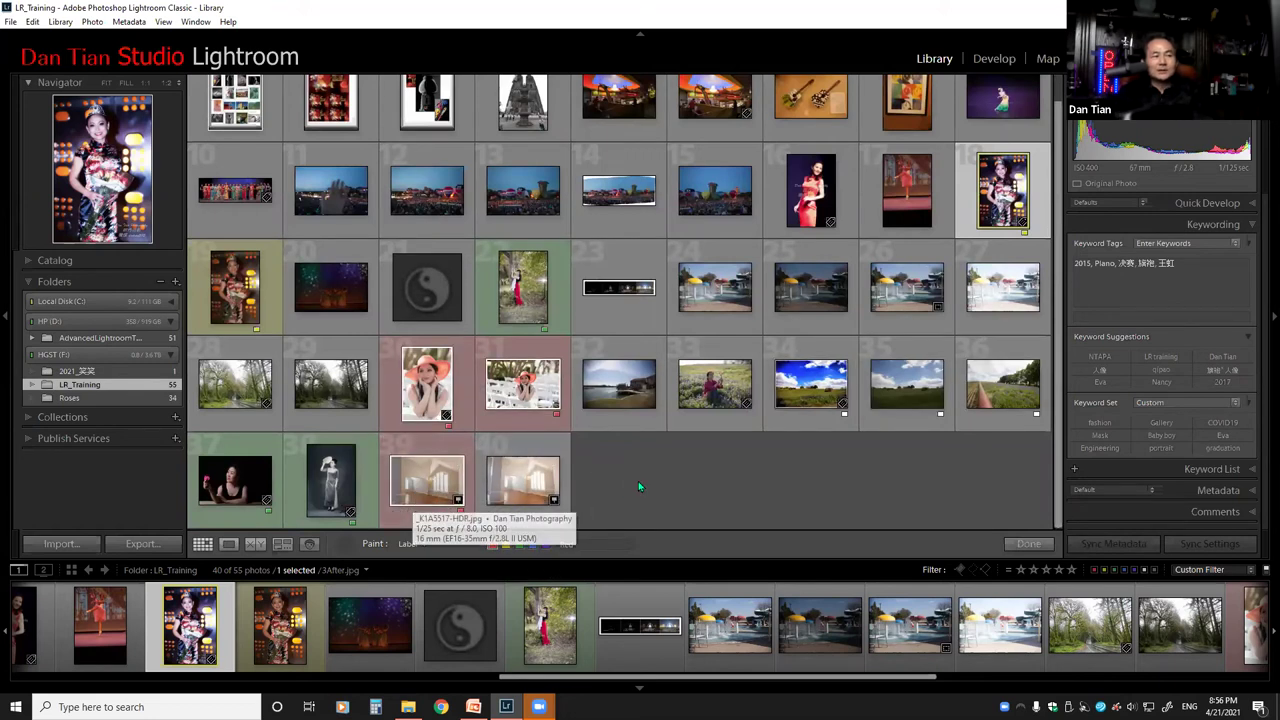
Put the Painter away and remove the red label from photo 39.
click(348, 543)
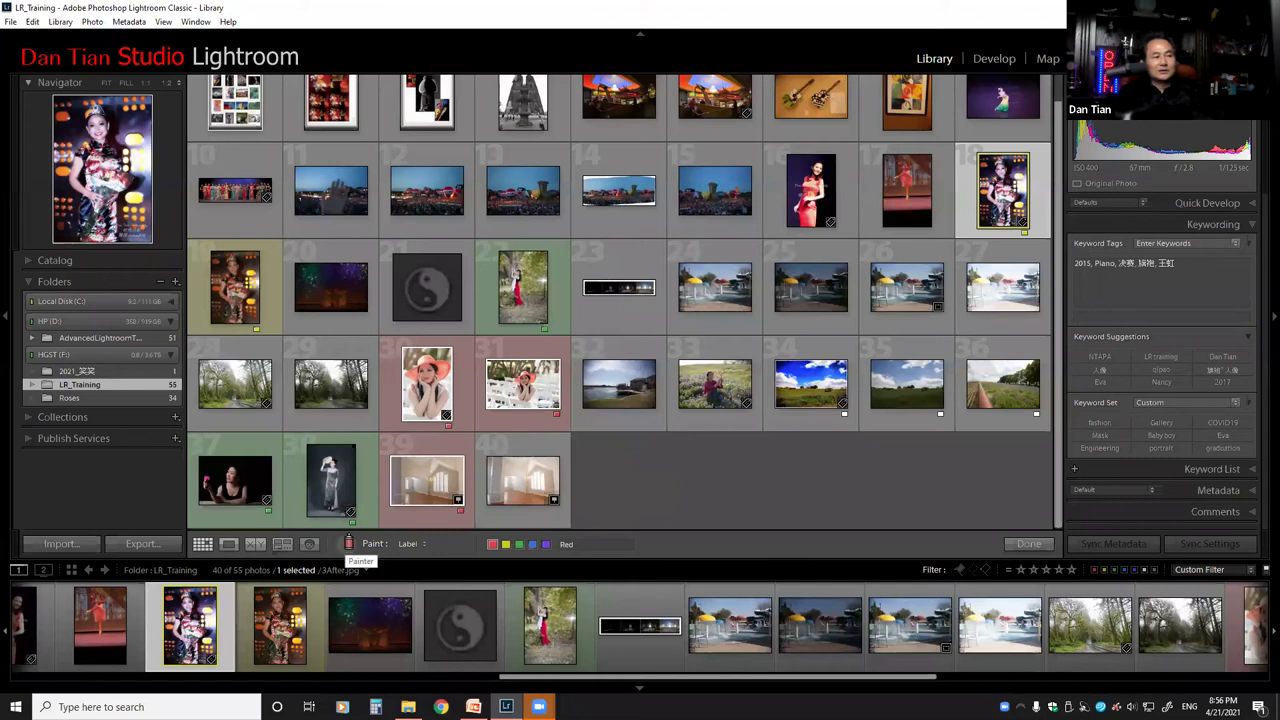
click(423, 489)
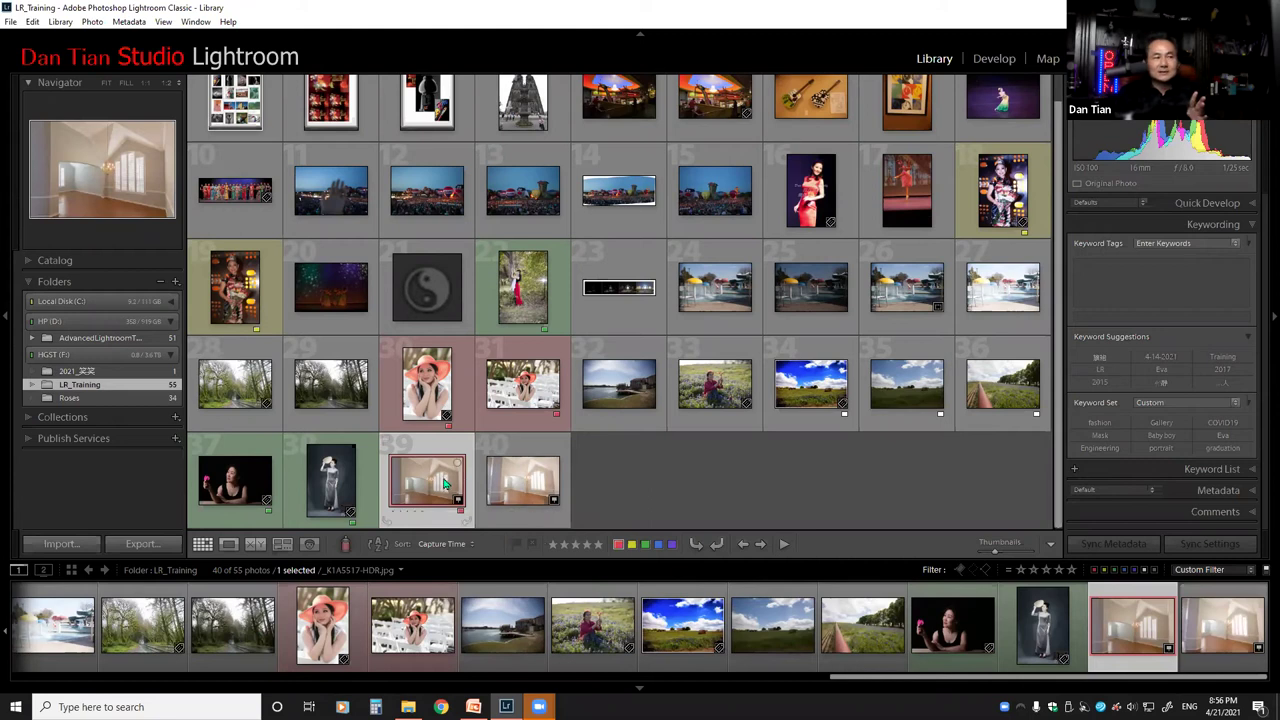
mouse_move(427, 481)
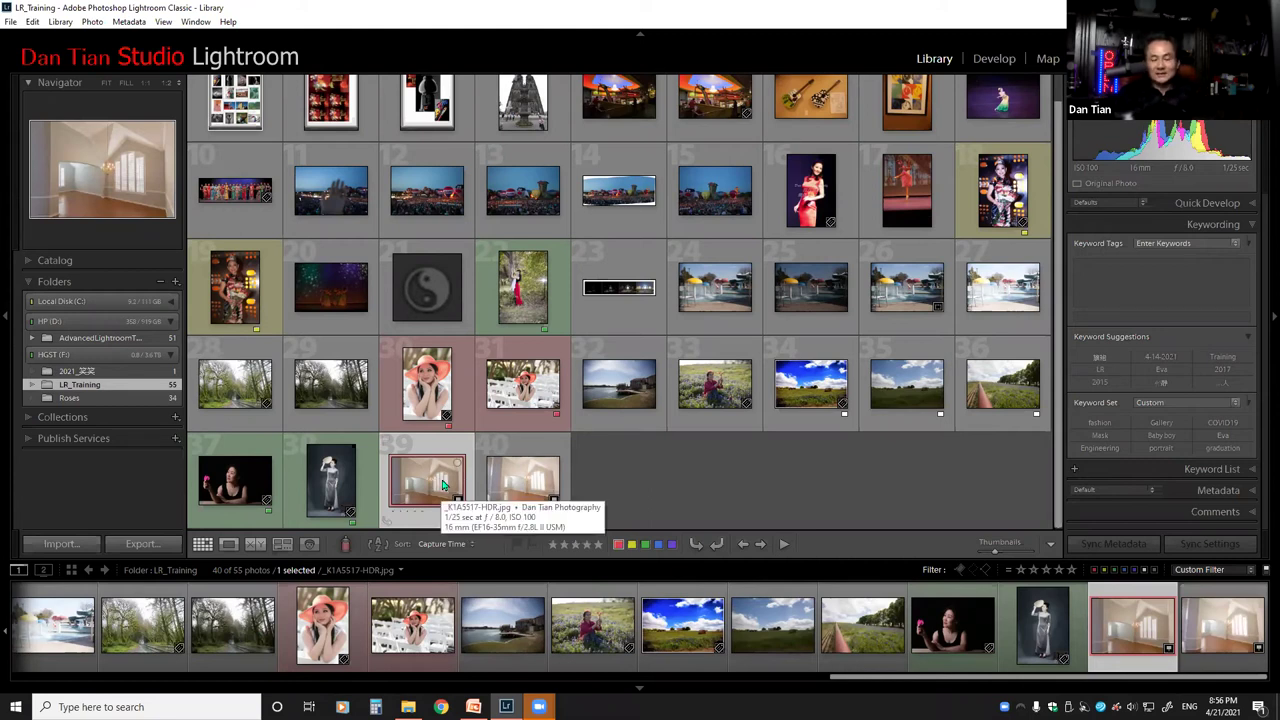
click(618, 544)
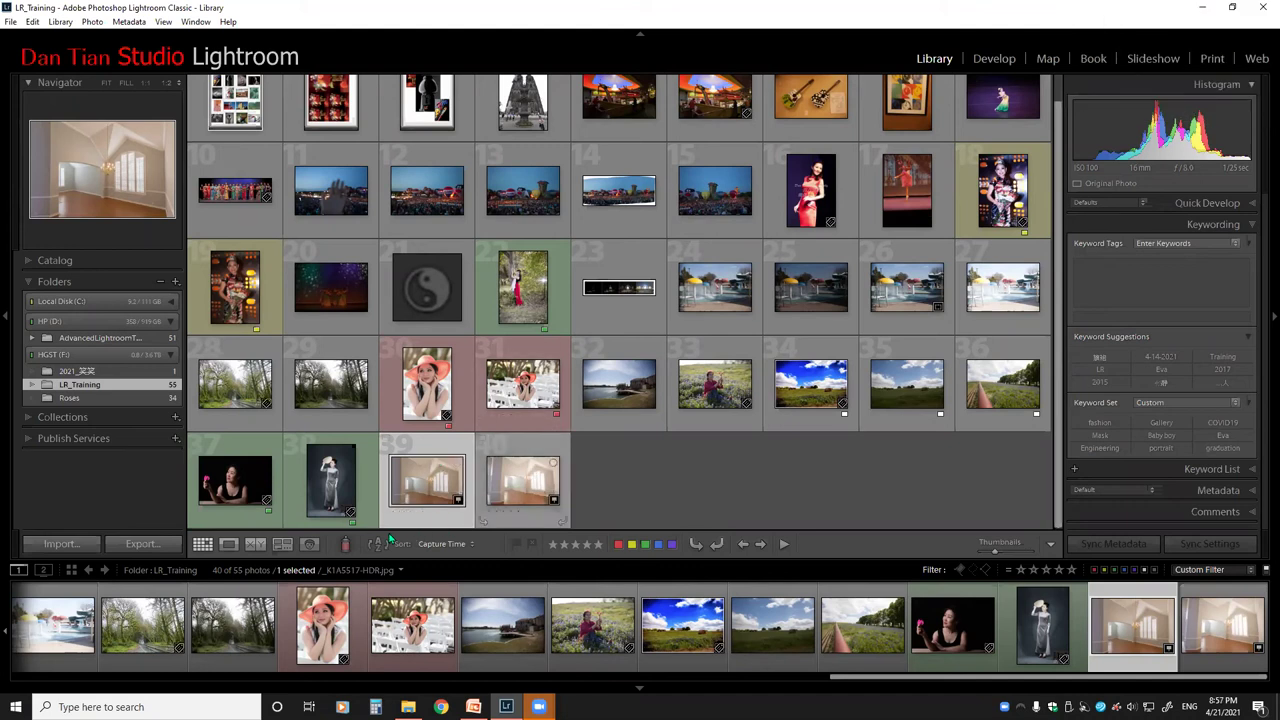
Paint a three-star rating onto photo 40 with the Painter, then switch the Painter off.
click(346, 544)
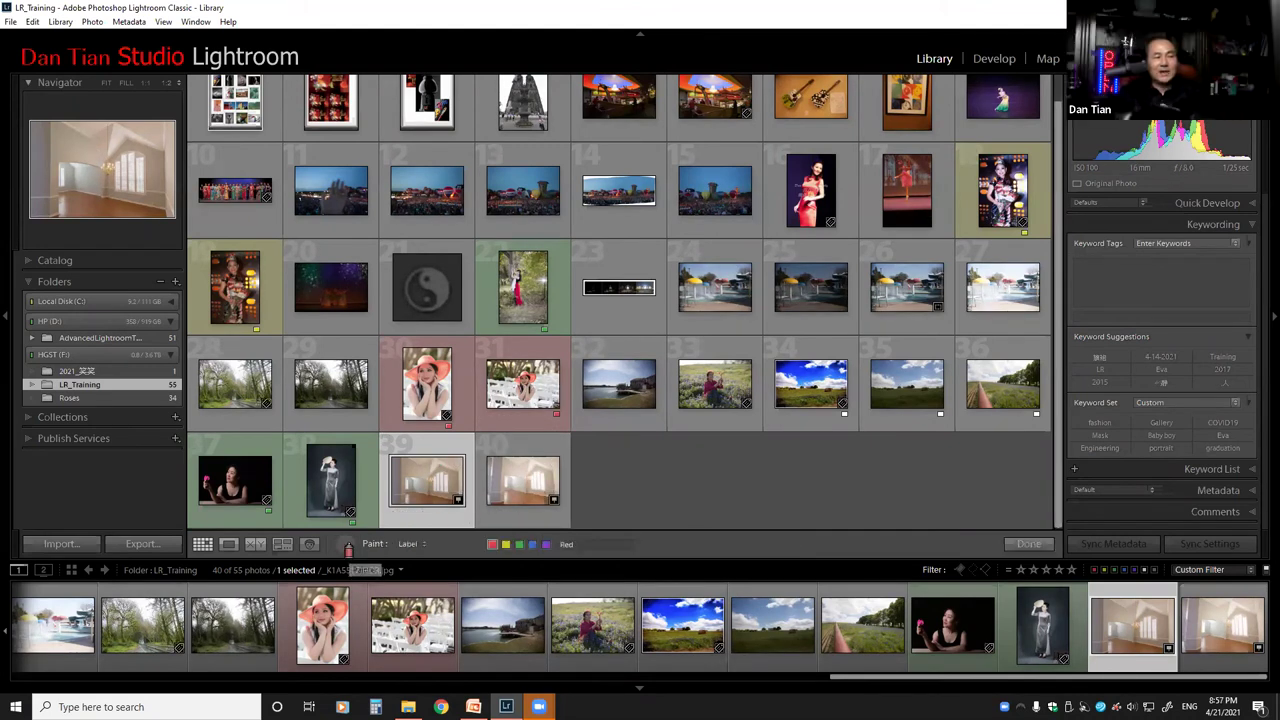
click(423, 544)
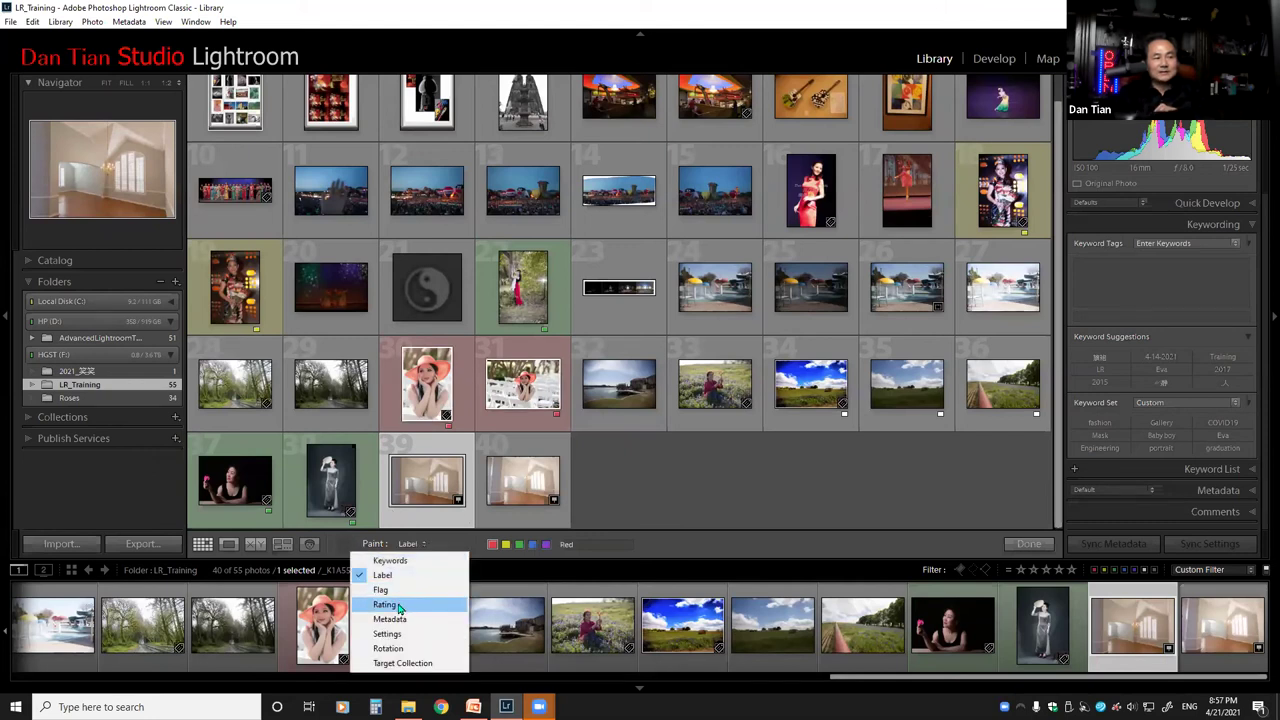
click(419, 605)
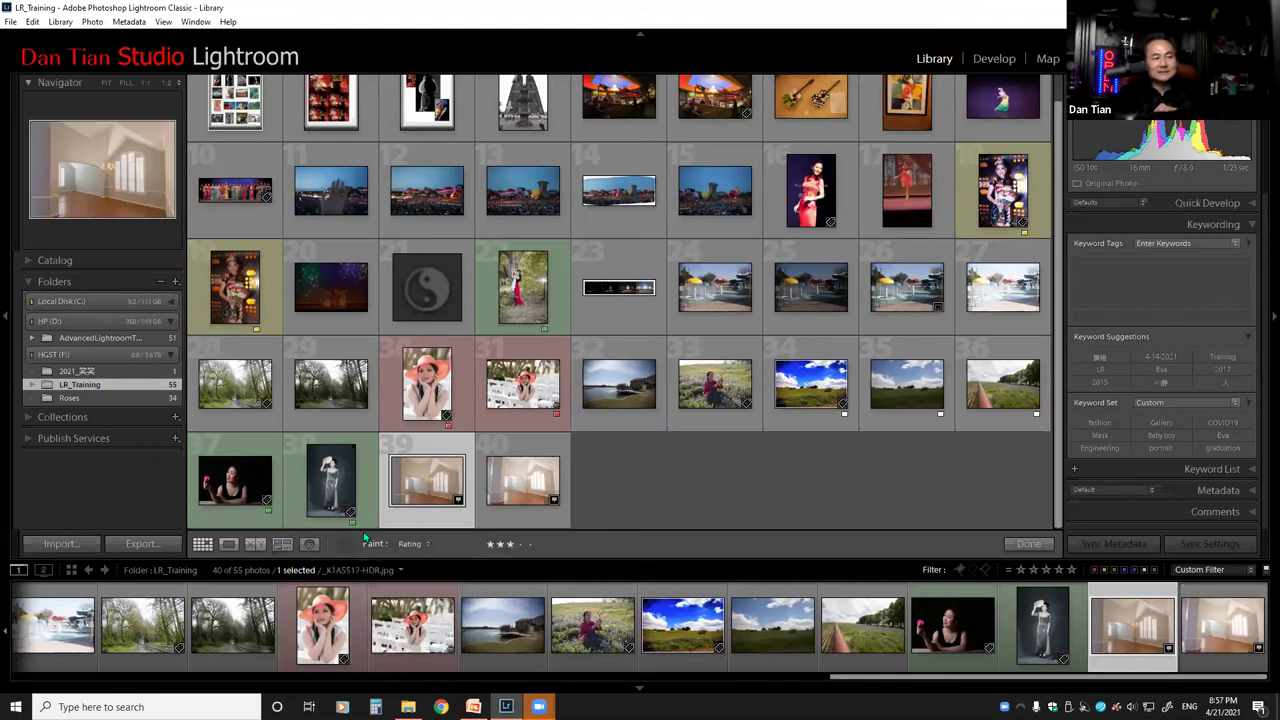
click(420, 492)
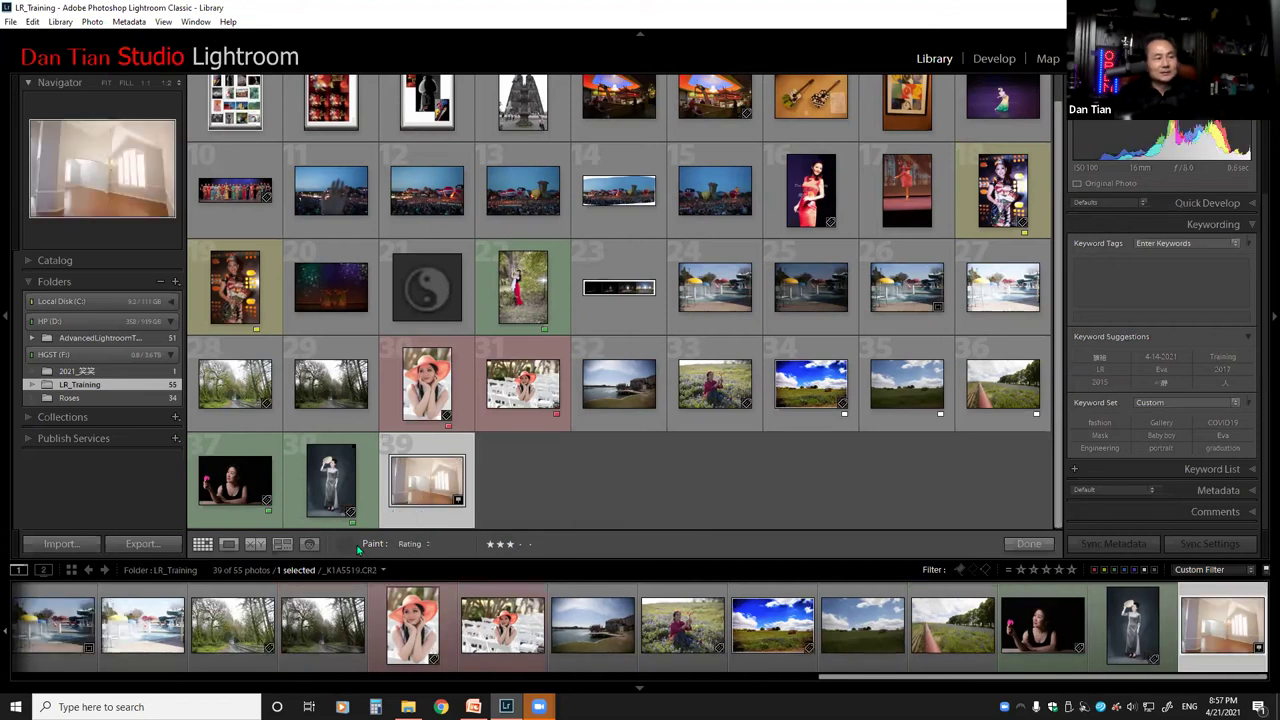
click(346, 546)
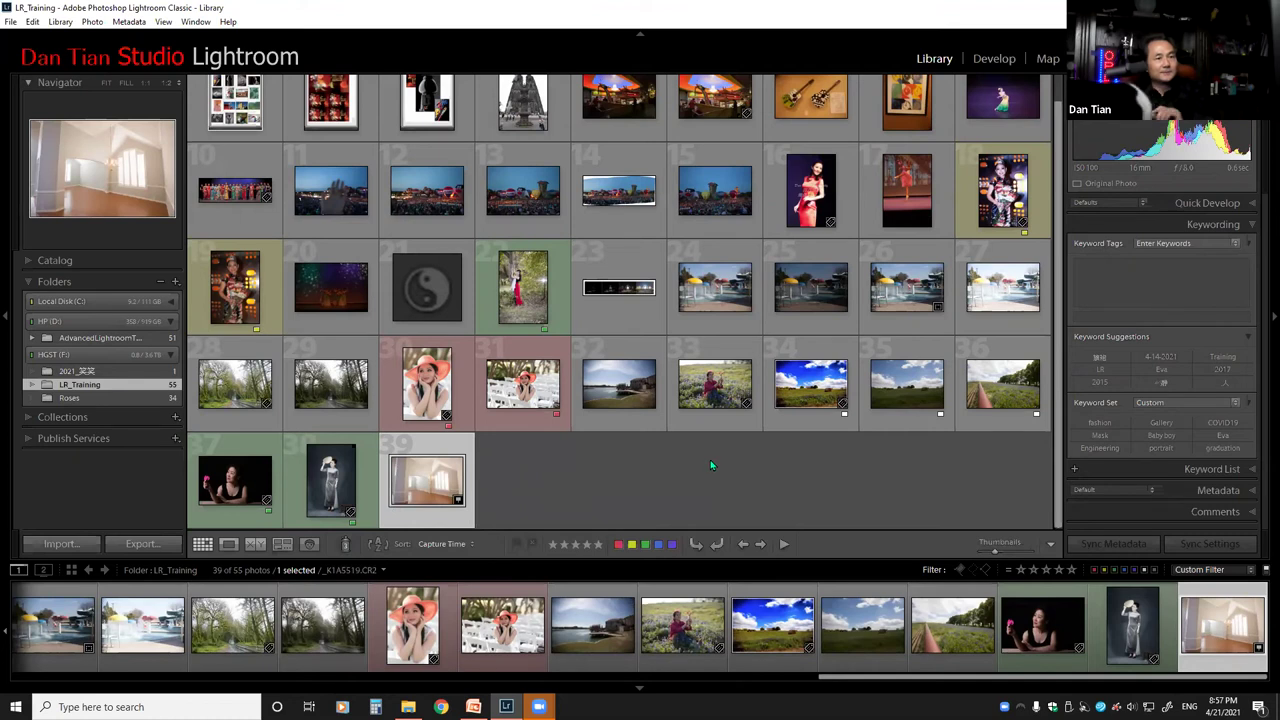
Show all 55 photos with No Filter, open the room photo in Loupe, rate it, and hide the grid.
click(1007, 572)
click(1030, 578)
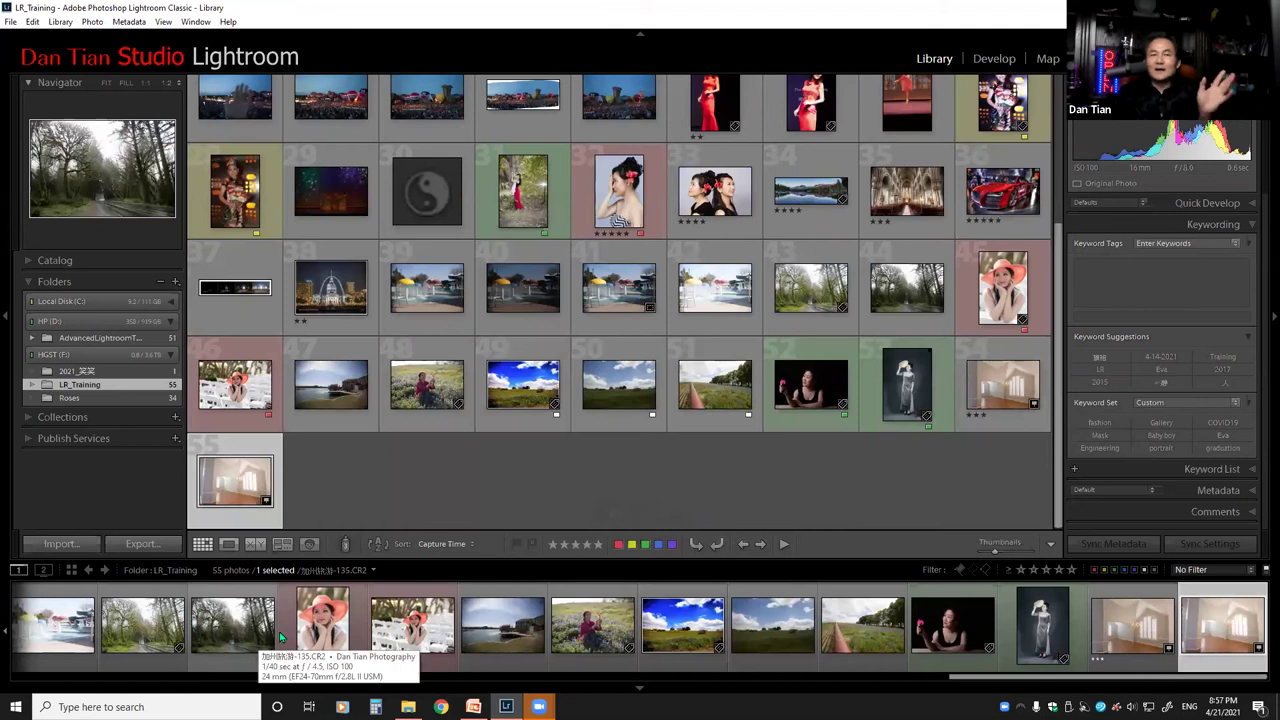
double_click(1006, 353)
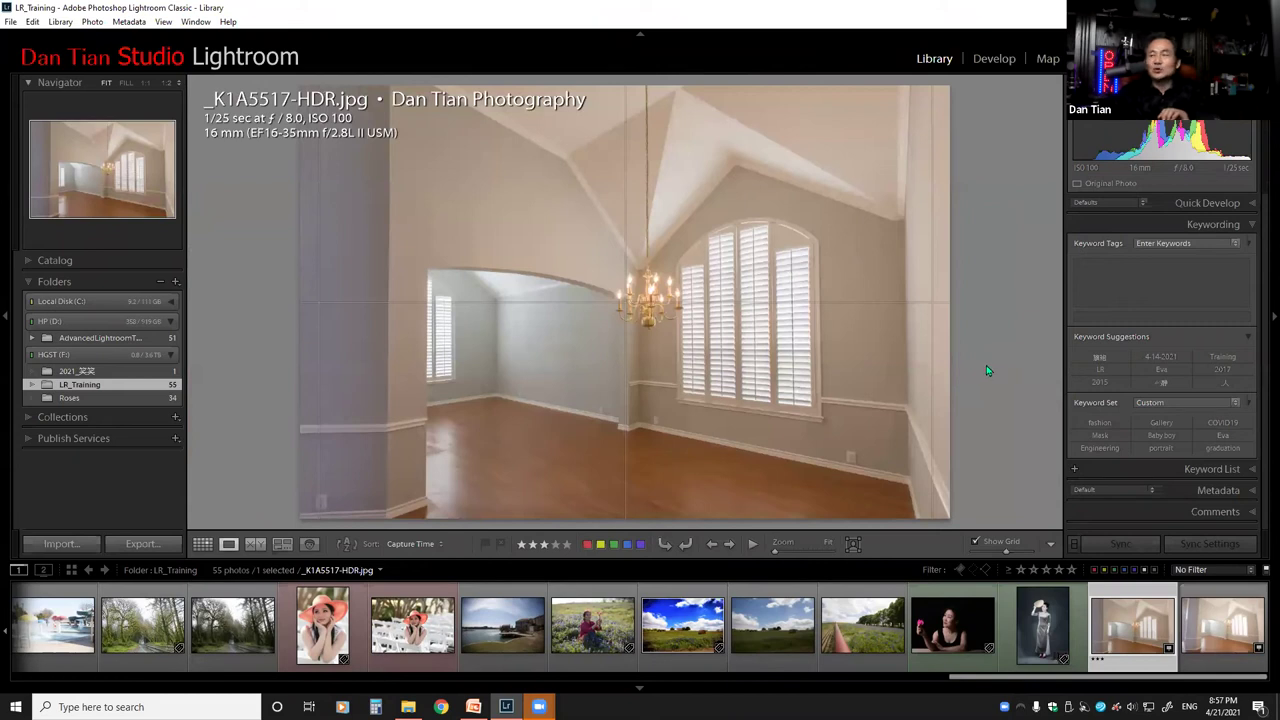
click(553, 548)
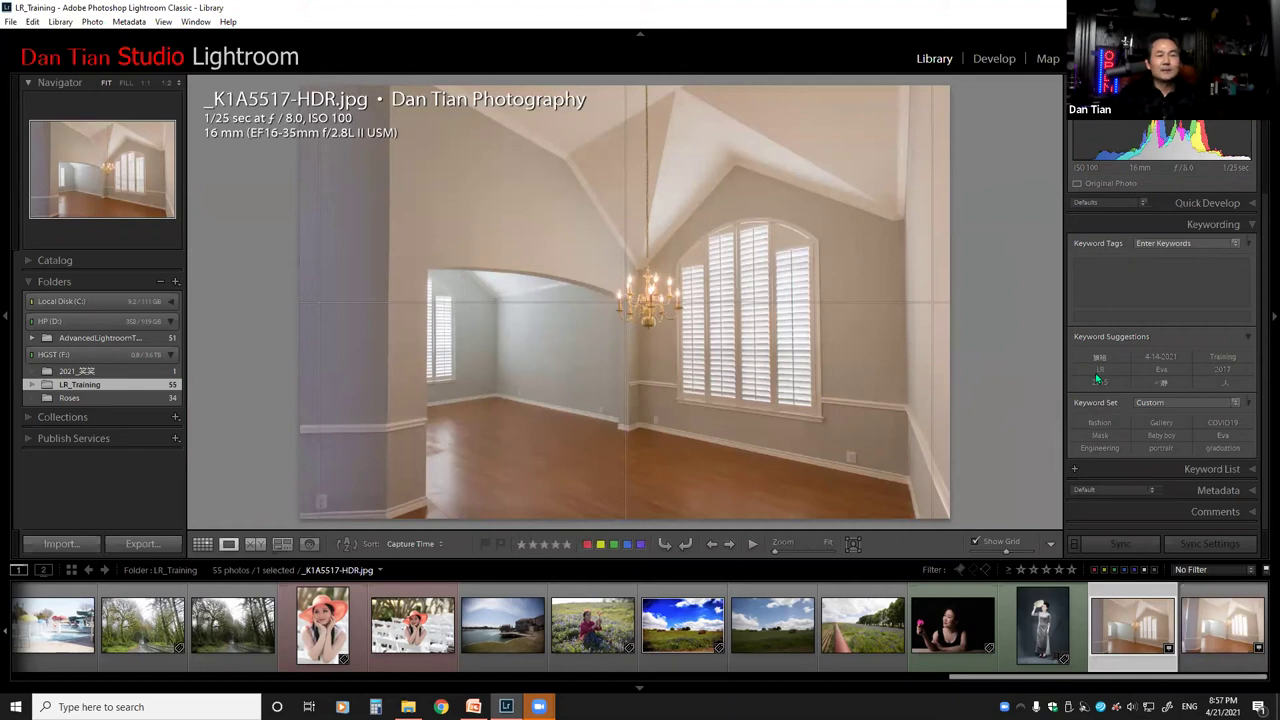
click(975, 543)
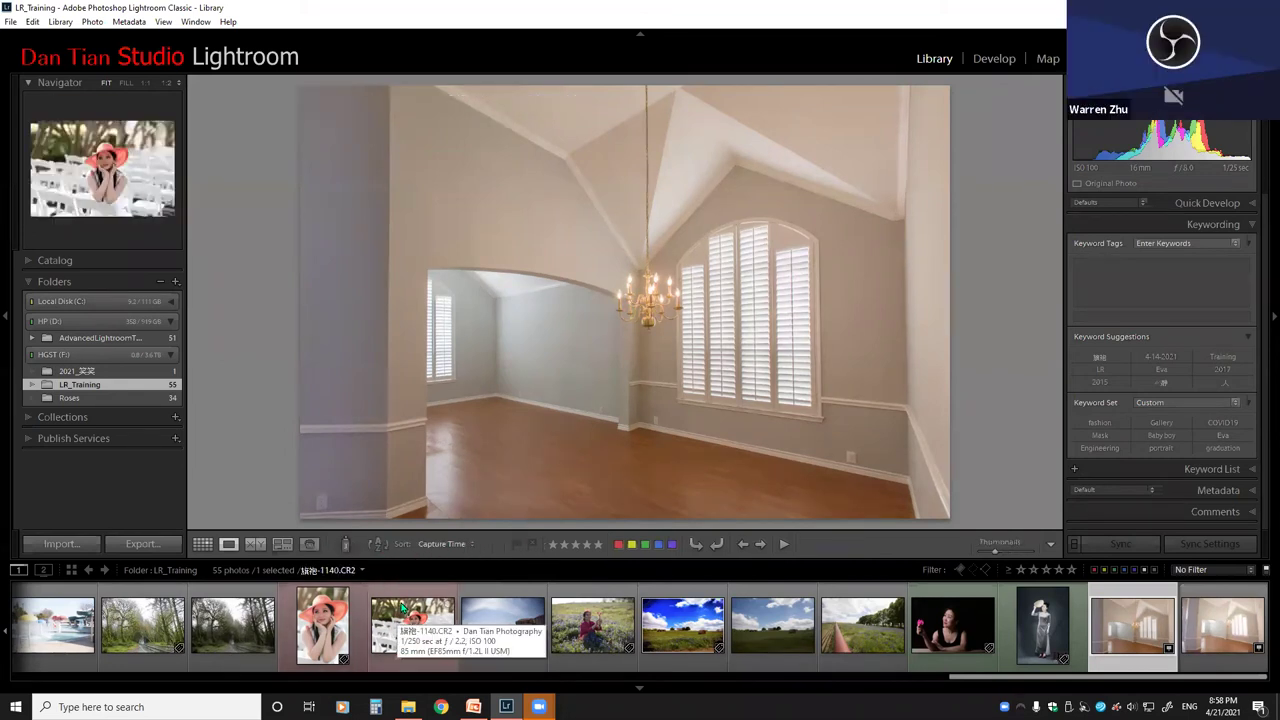
Back in Grid view, paint a three-star rating onto the room photo.
key(g)
click(345, 544)
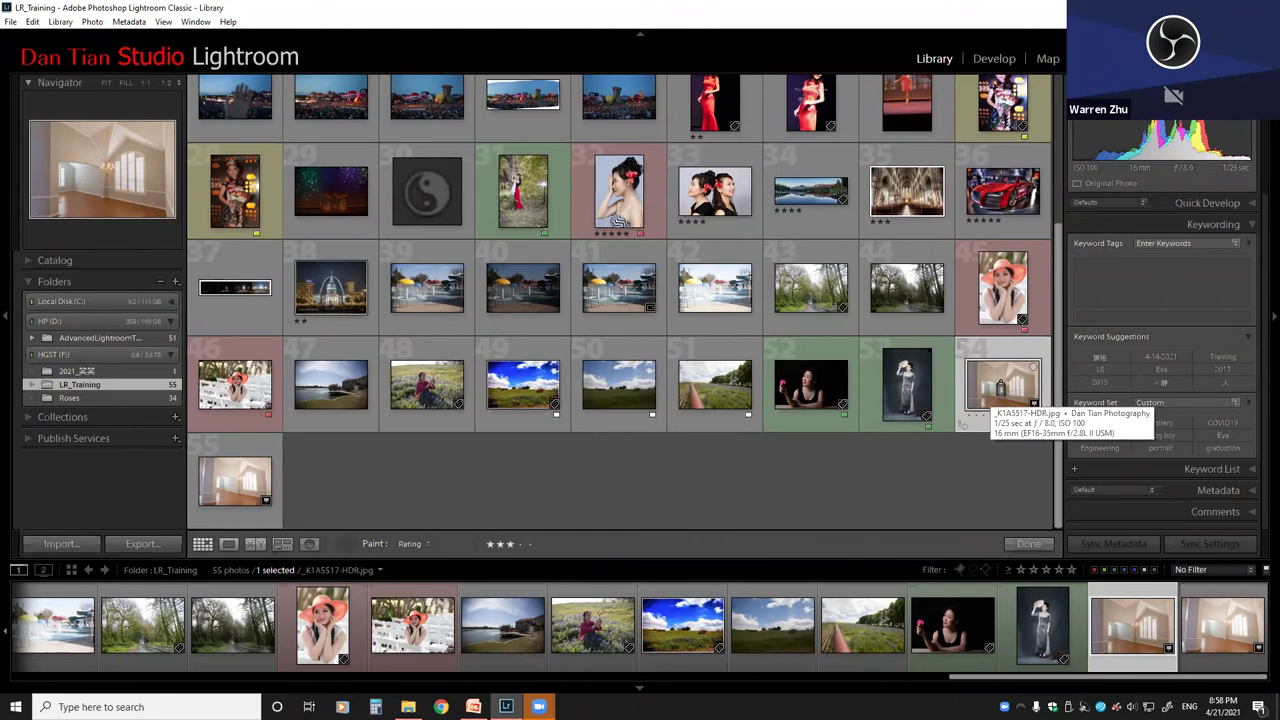
click(998, 387)
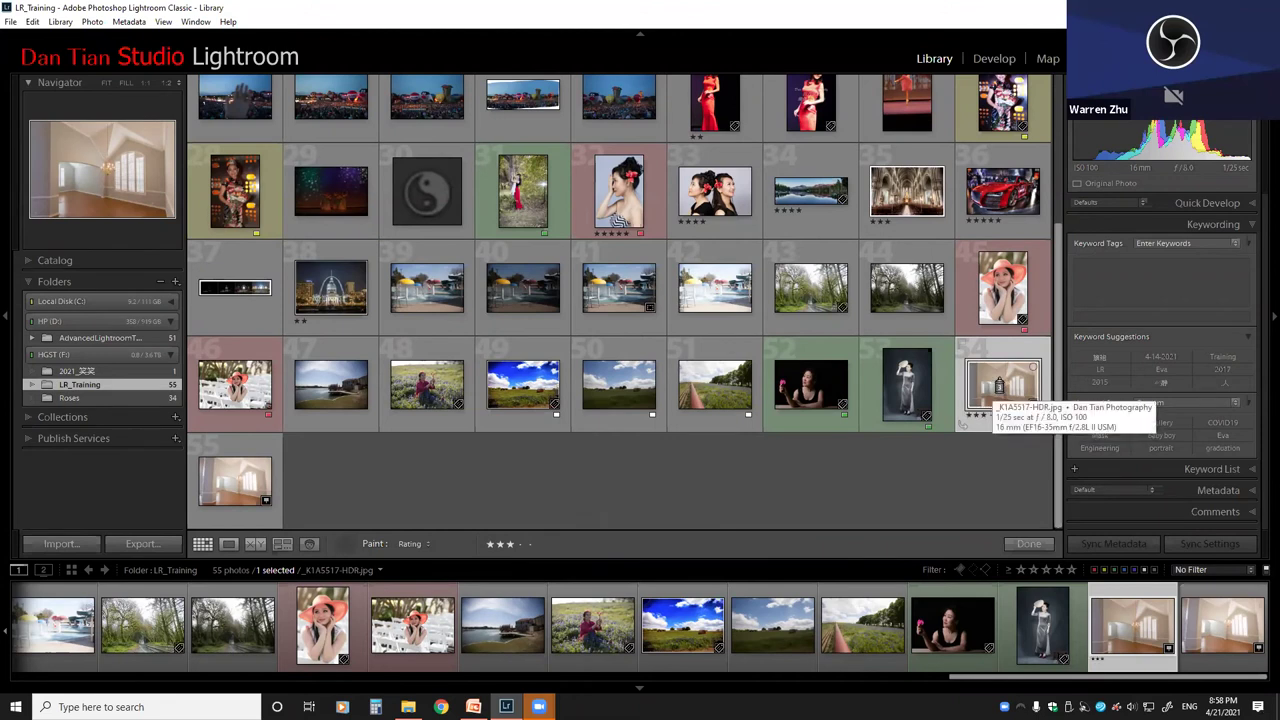
click(998, 387)
Cycle the Lights Out dimming and return the interface to normal brightness.
key(l)
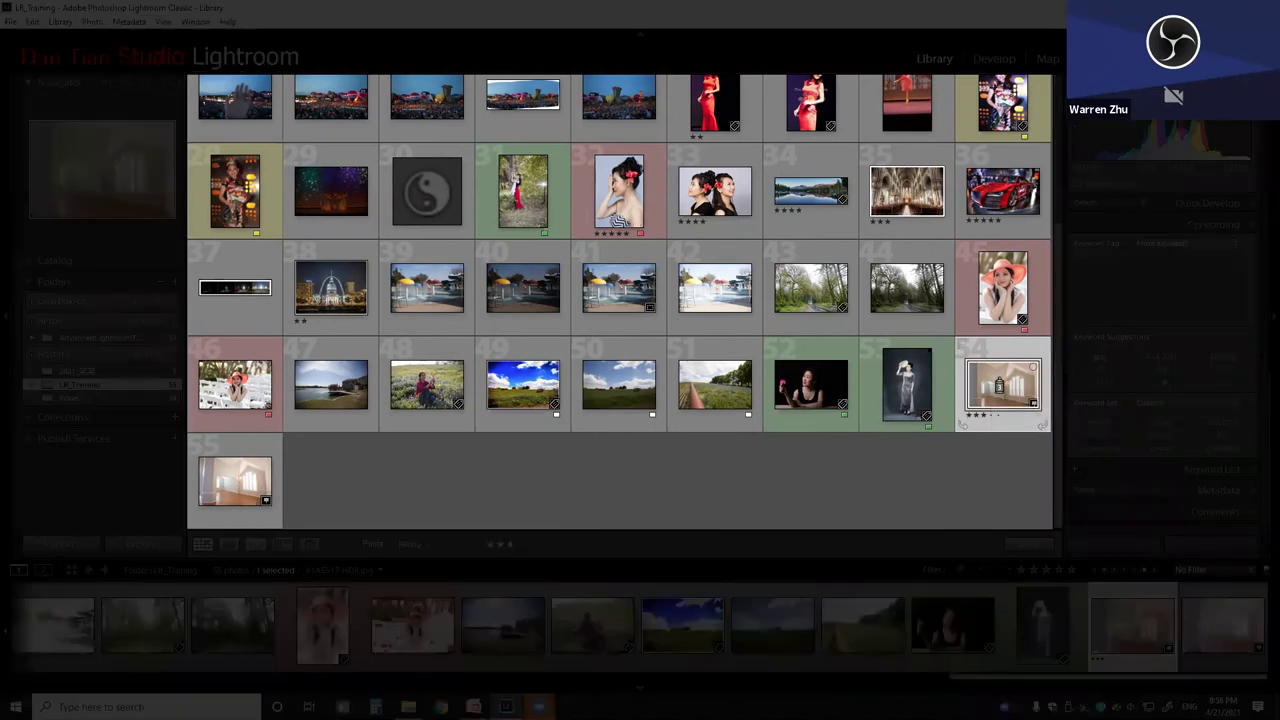
key(l)
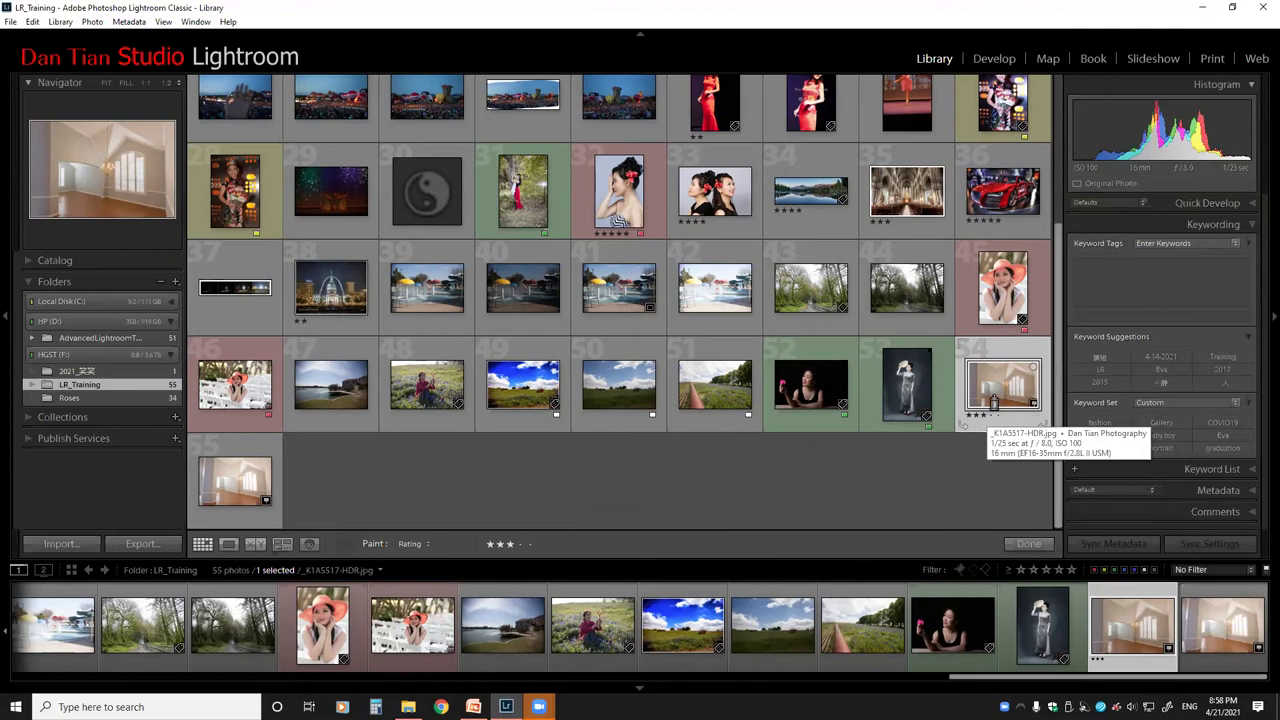
mouse_move(1003, 385)
key(l)
key(l)
key(l)
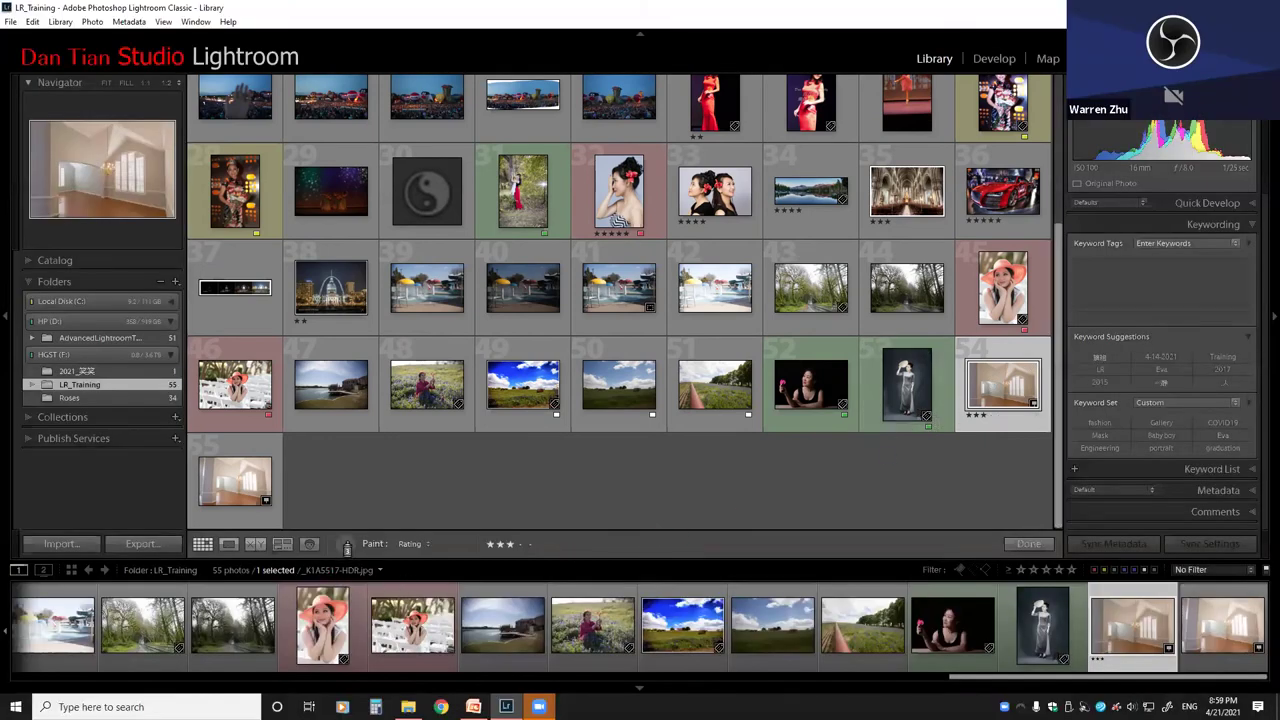
Clear the star rating from photo 54 and view the alternate catalog commands.
click(354, 545)
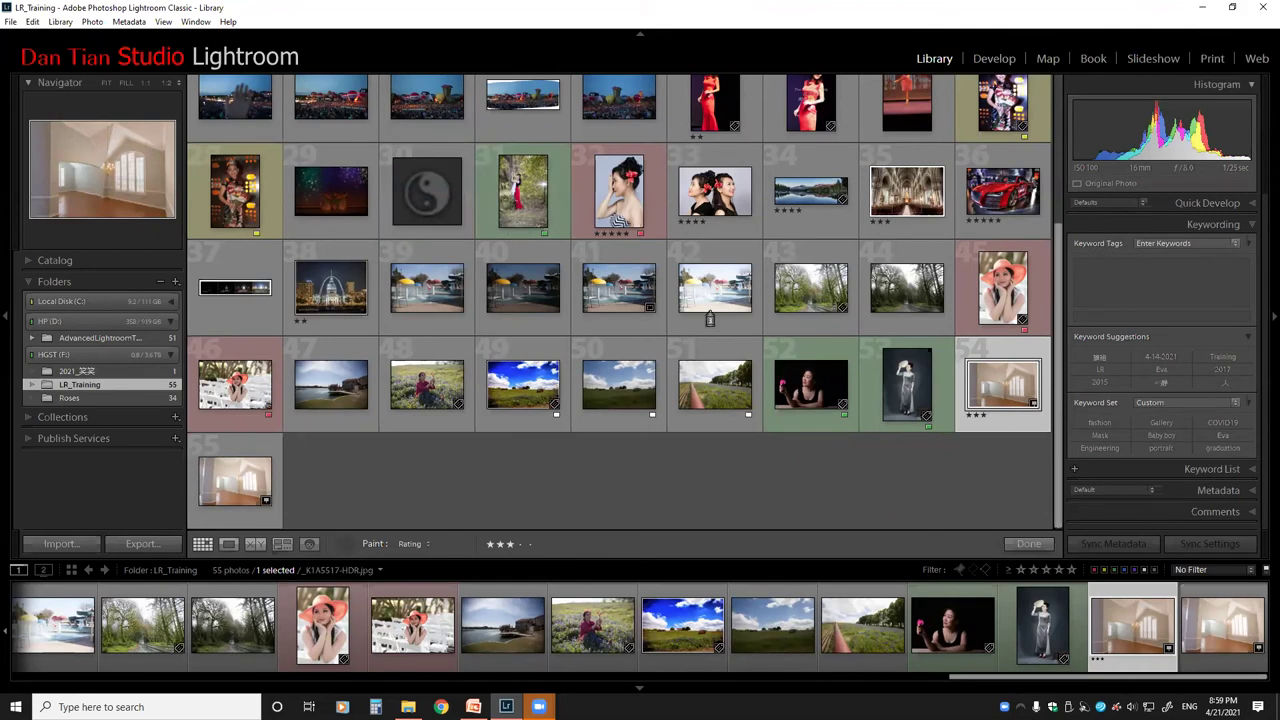
key(alt)
key(0)
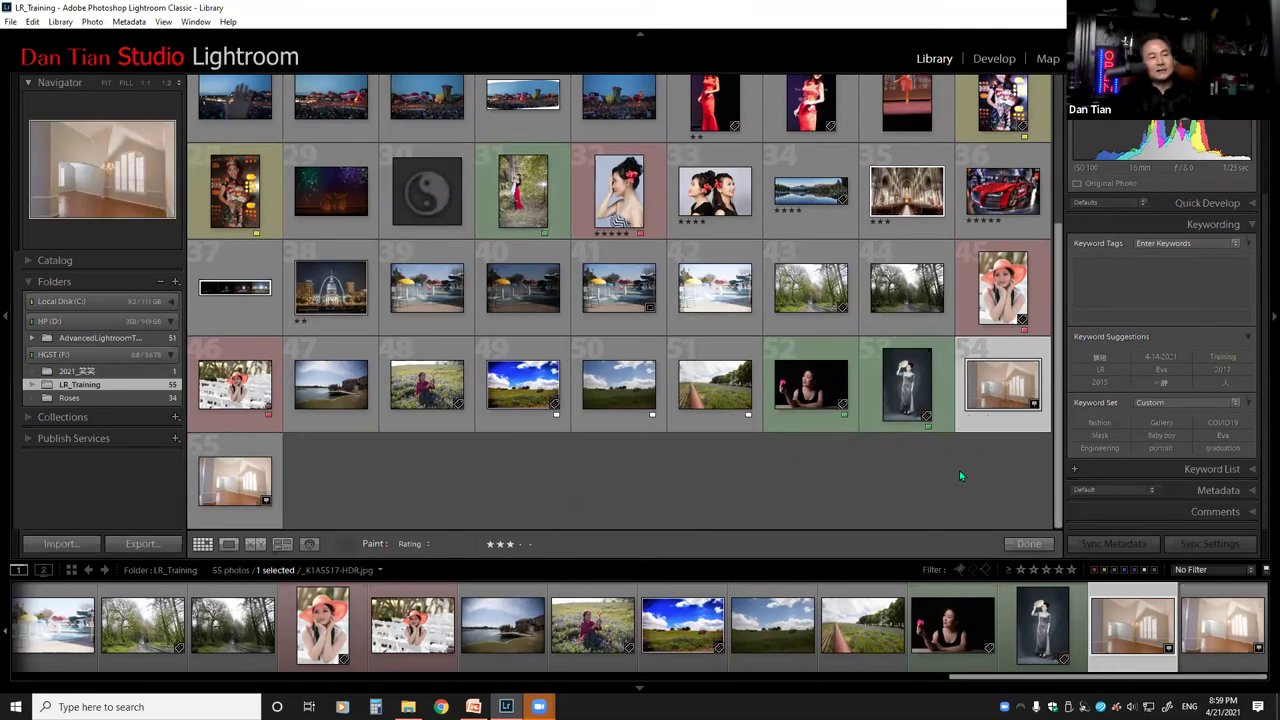
key(alt)
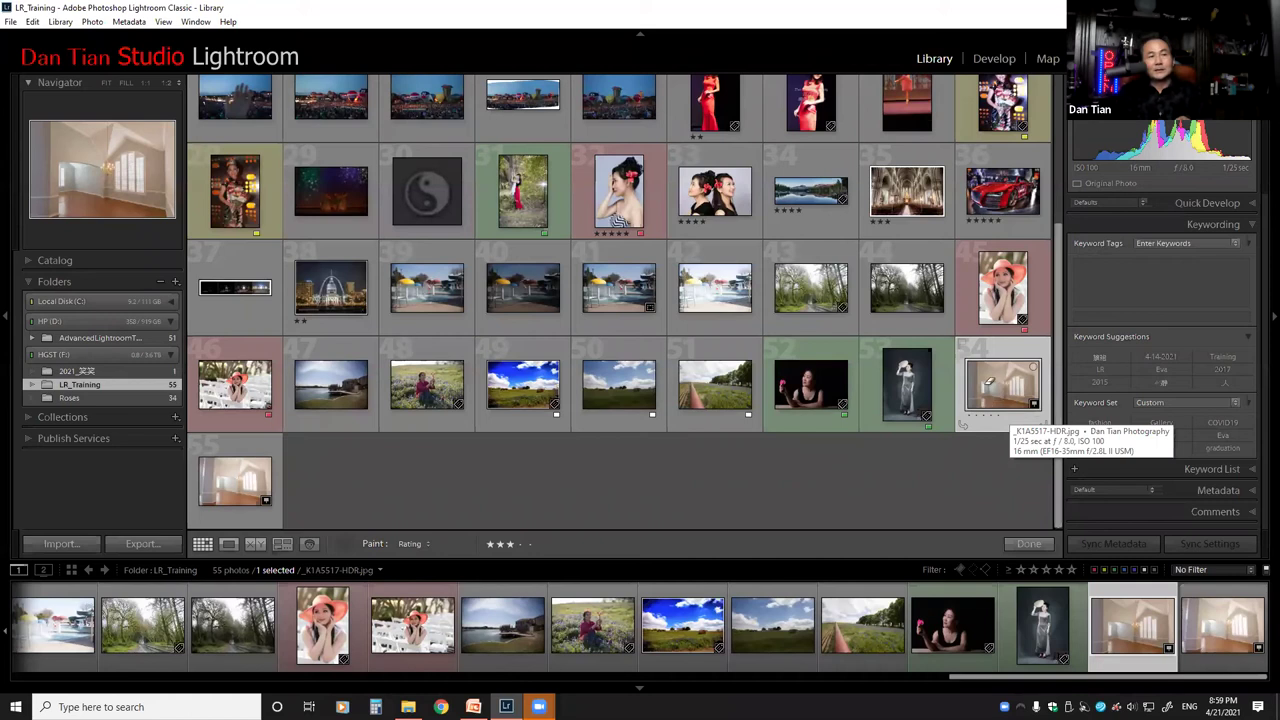
key(alt)
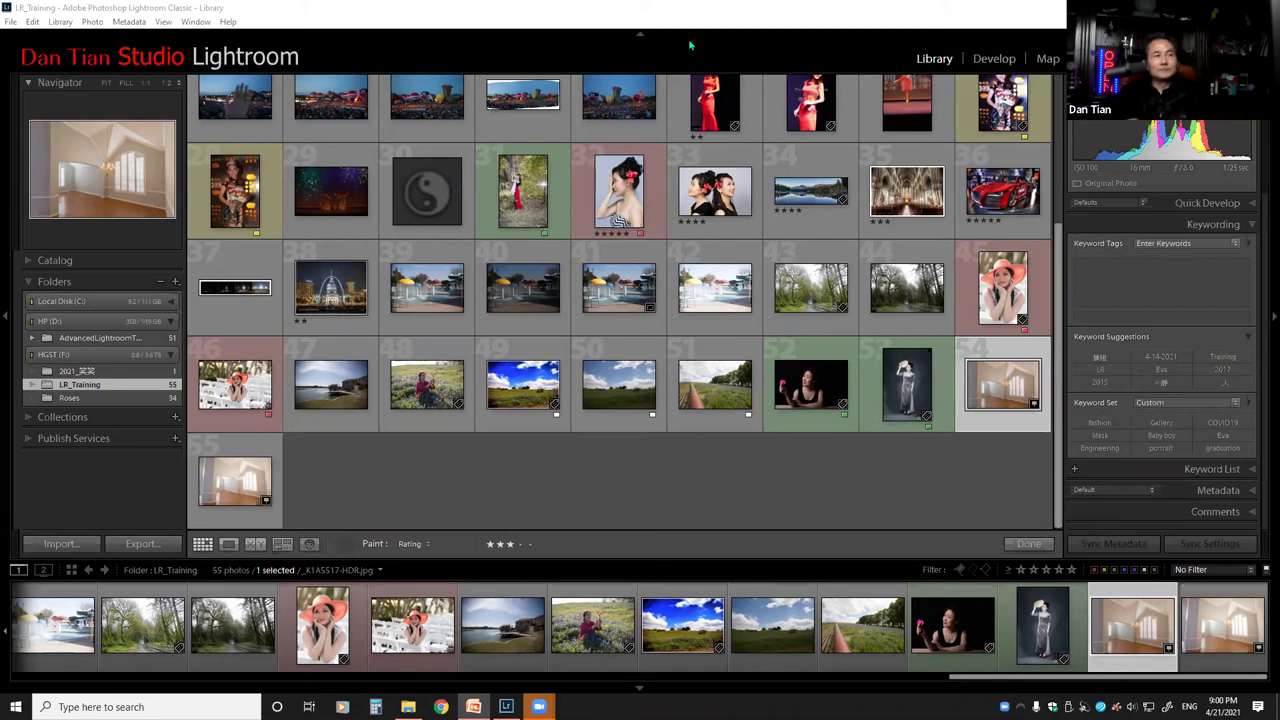
Restore the identity plate header and the Library Filter bar above the grid.
click(692, 45)
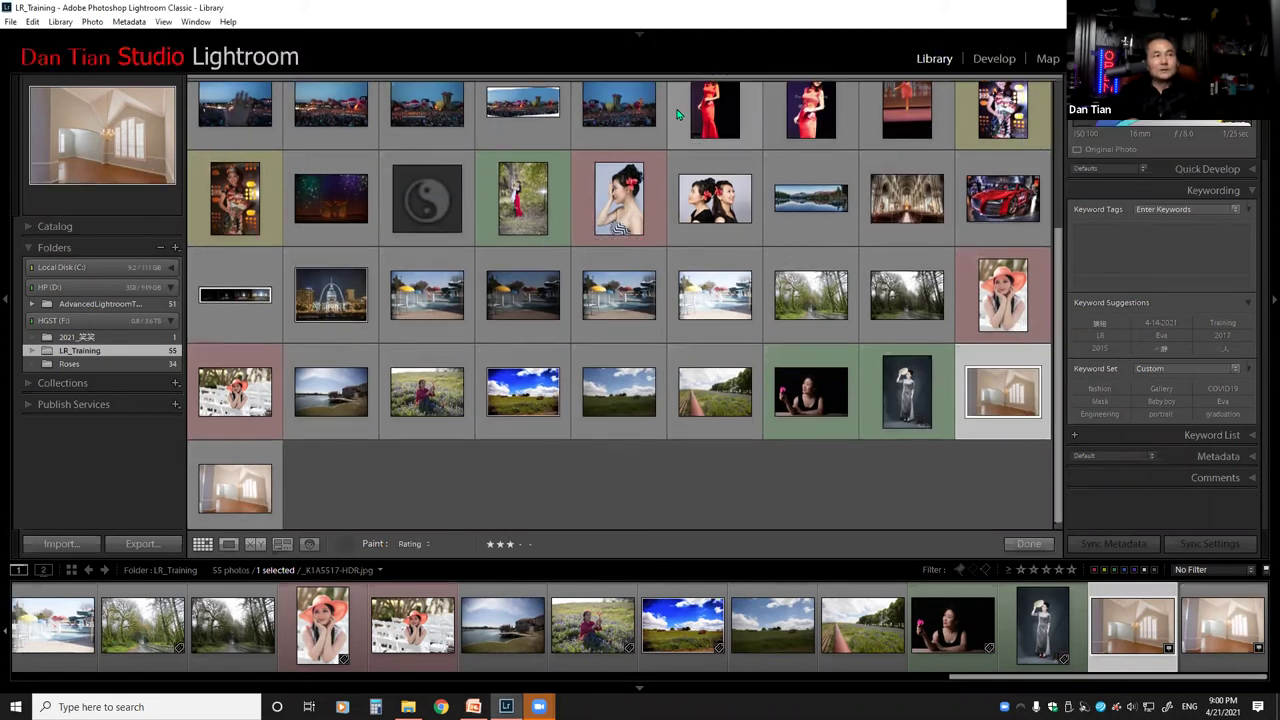
key(backslash)
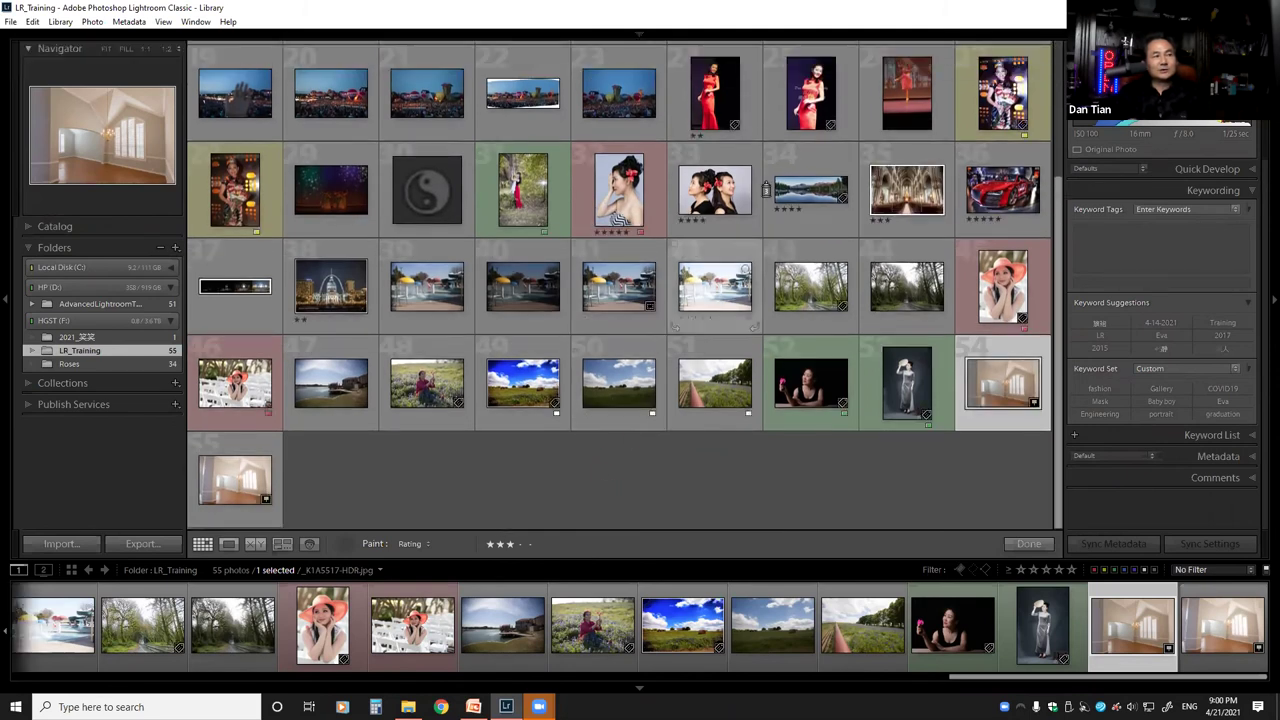
click(640, 35)
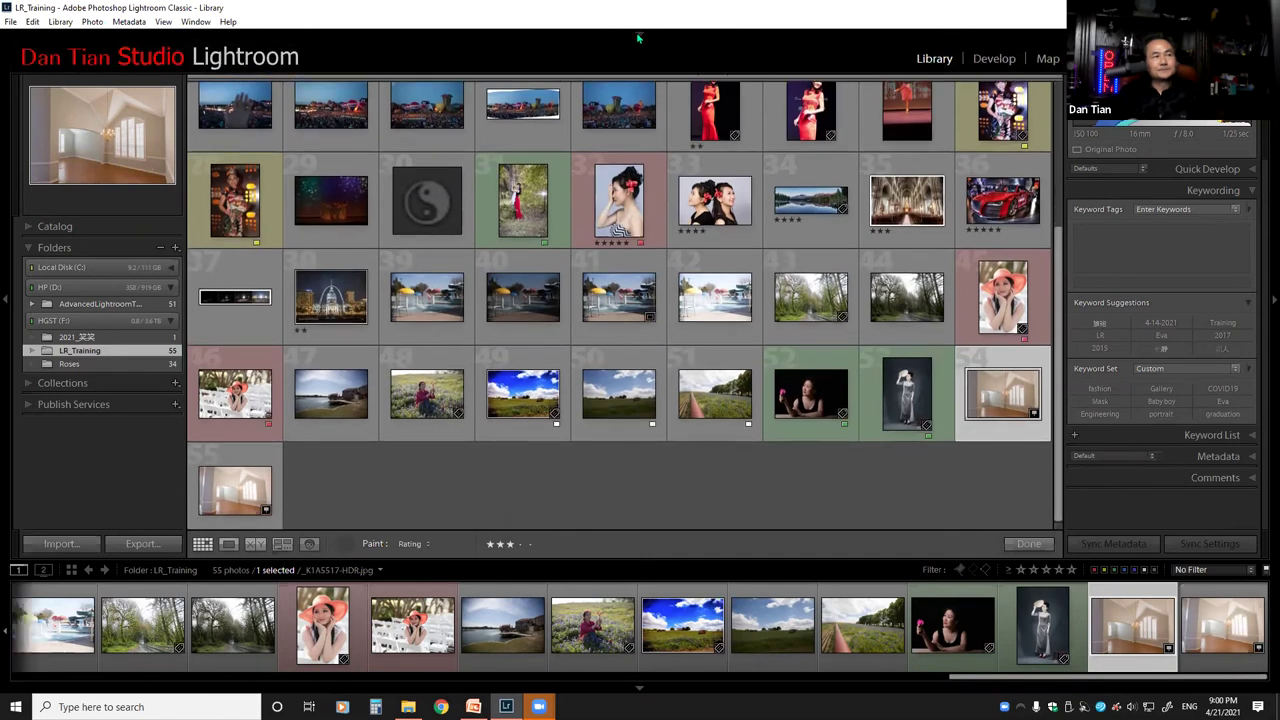
key(backslash)
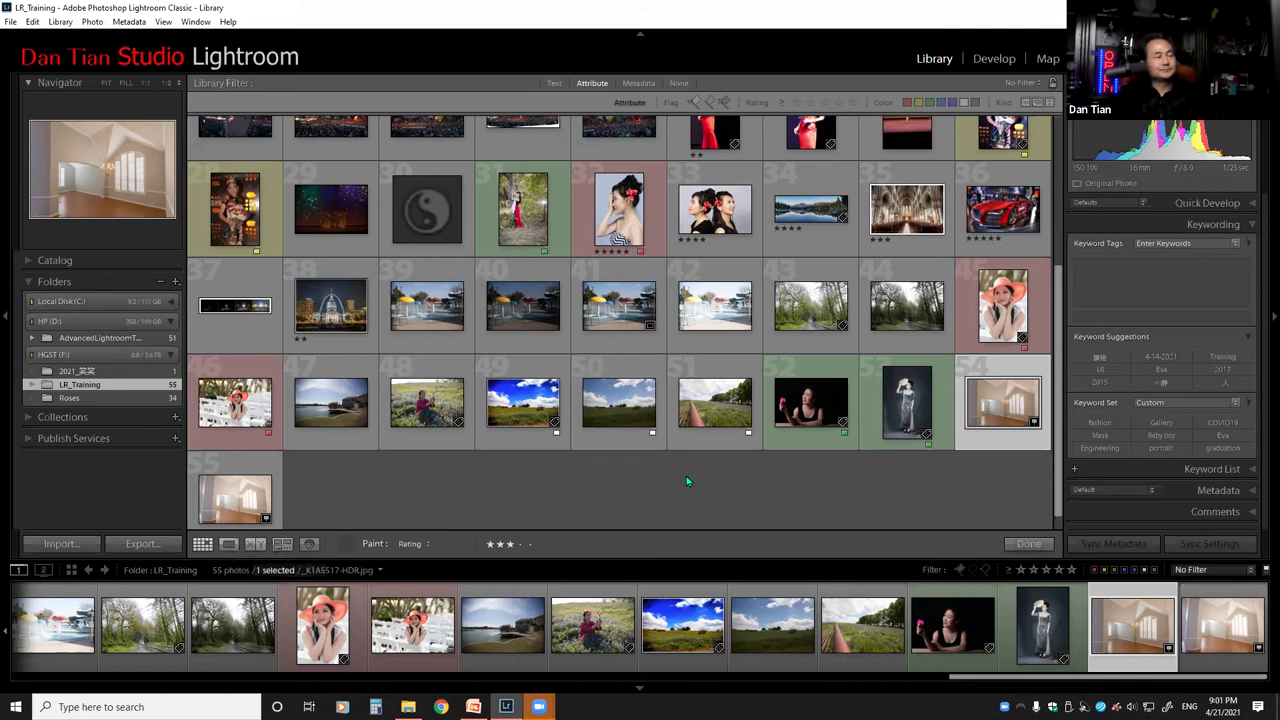
Scroll to the top of the grid and dock the Painter to restore sorting options.
scroll(686, 480, up, 3)
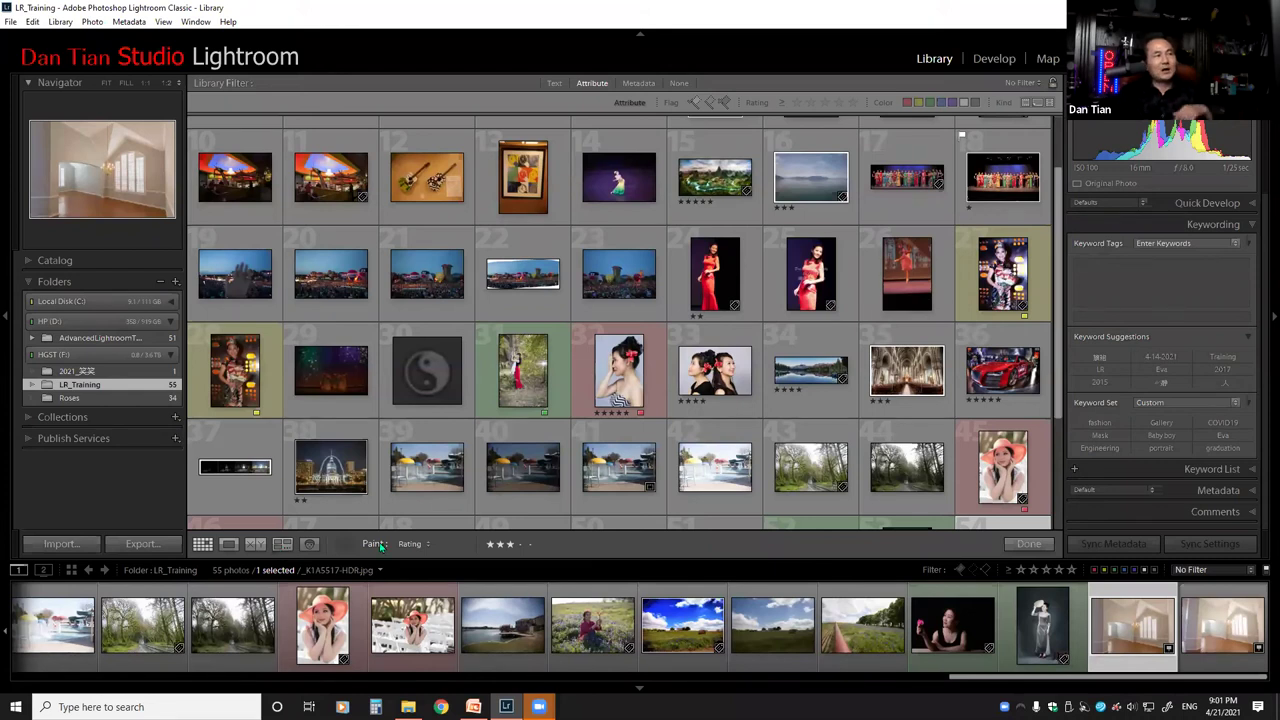
scroll(897, 365, up, 1)
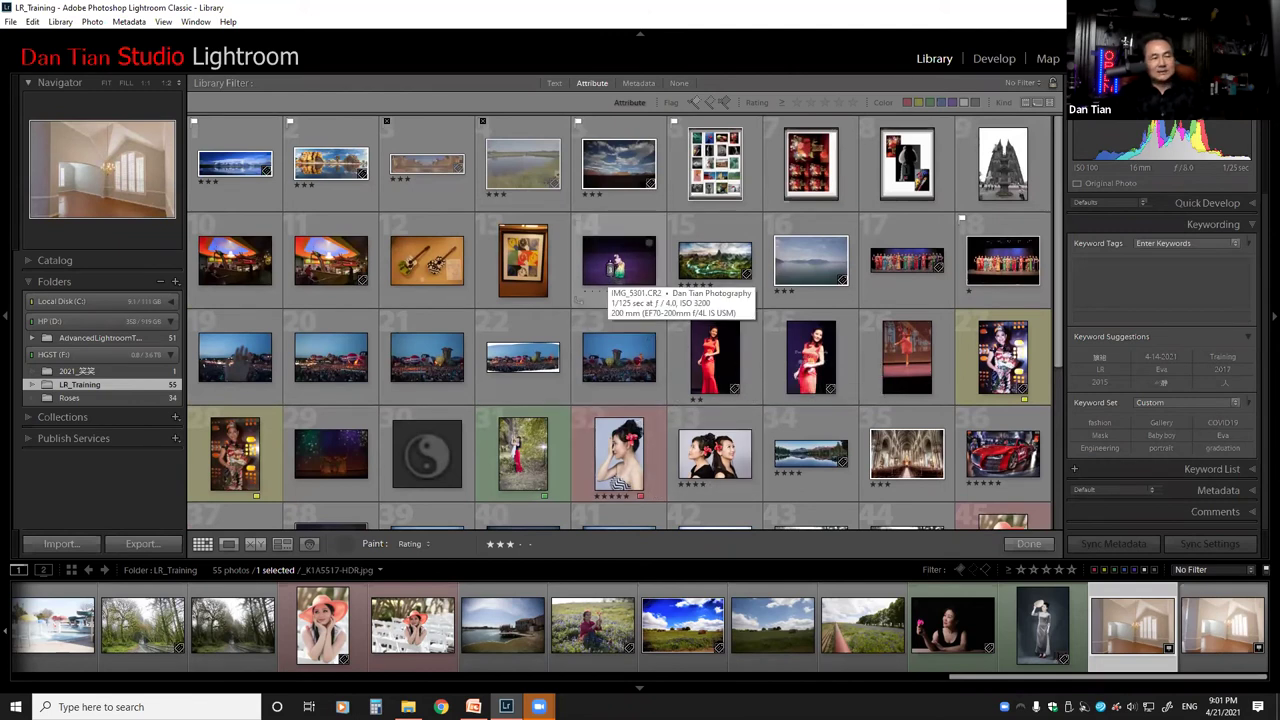
click(342, 543)
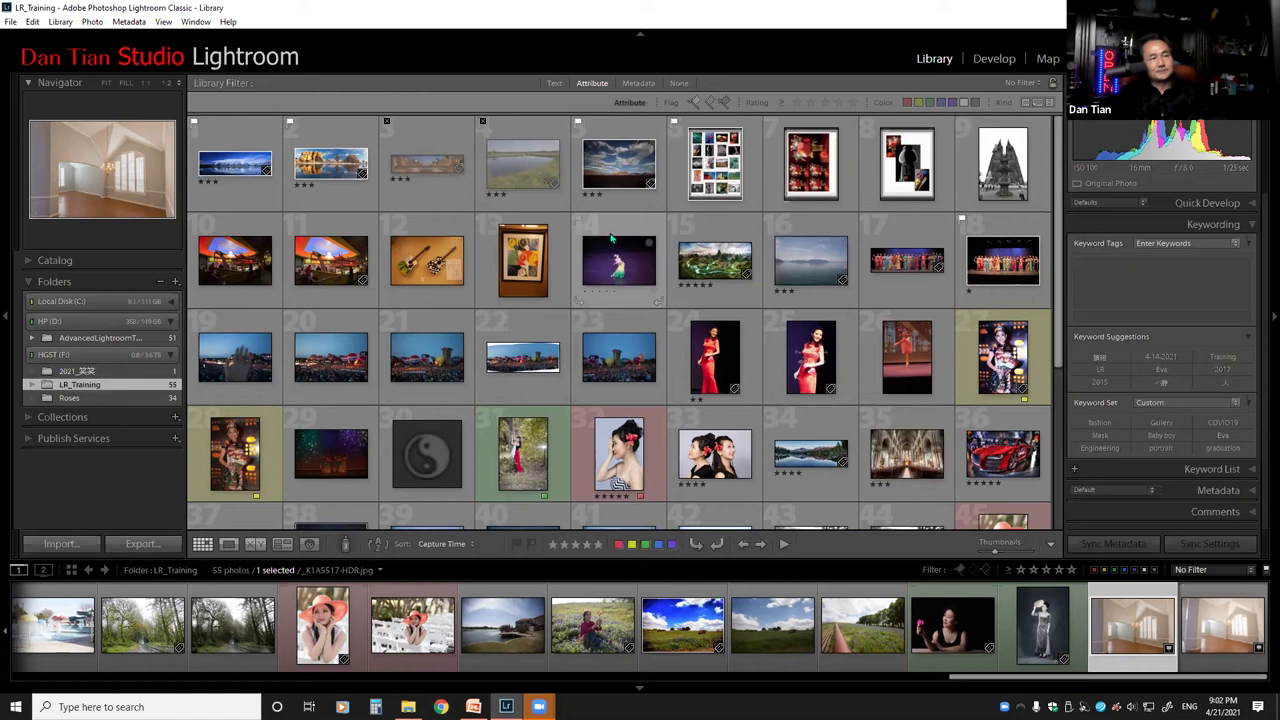
Add the purple-stage dancer and photos 24, 25, 28, 26, 29, 31, 32, 33 to the selection.
ctrl+click(613, 244)
ctrl+click(697, 344)
ctrl+click(805, 362)
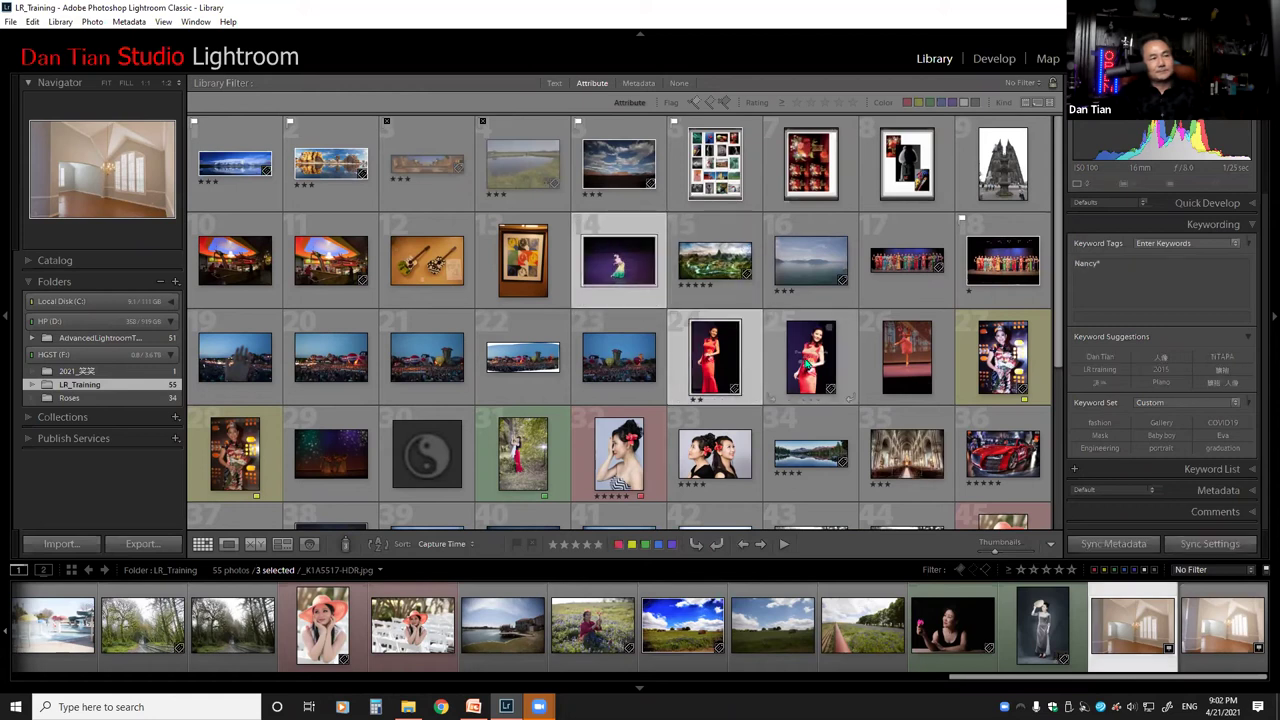
ctrl+click(1010, 360)
mouse_move(906, 357)
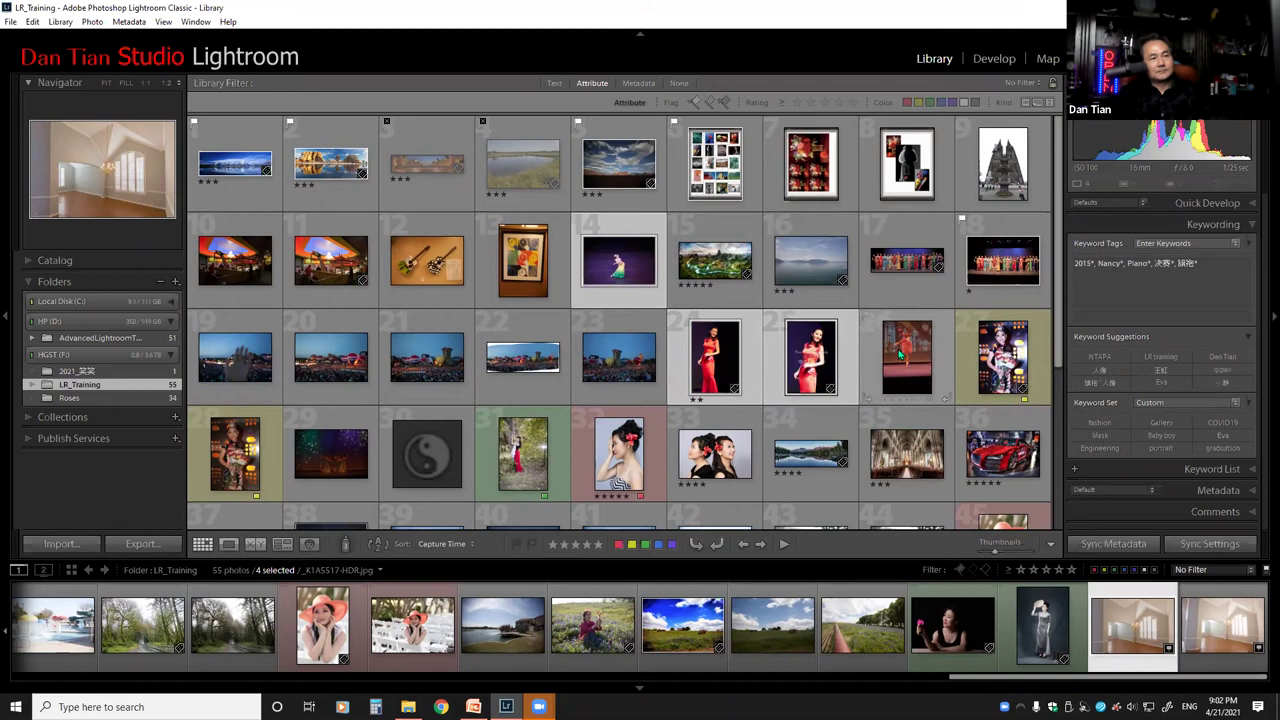
ctrl+click(900, 360)
ctrl+click(236, 461)
ctrl+click(508, 457)
ctrl+click(608, 463)
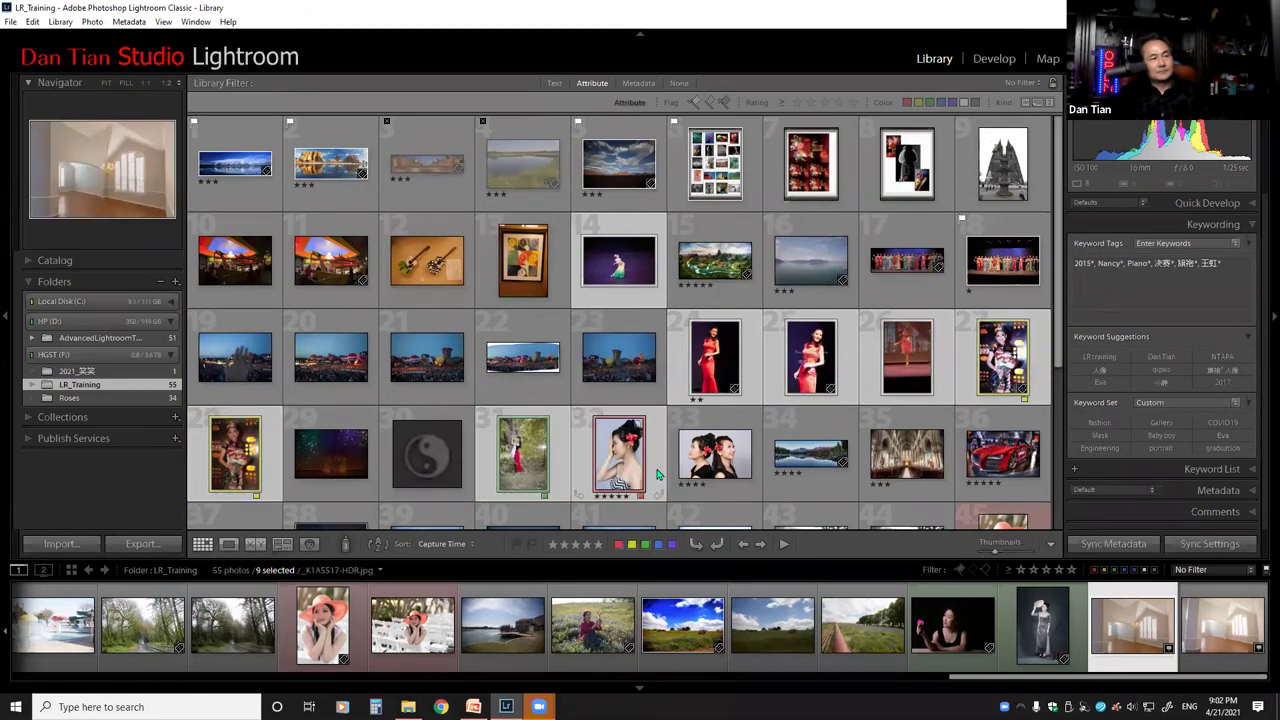
ctrl+click(695, 480)
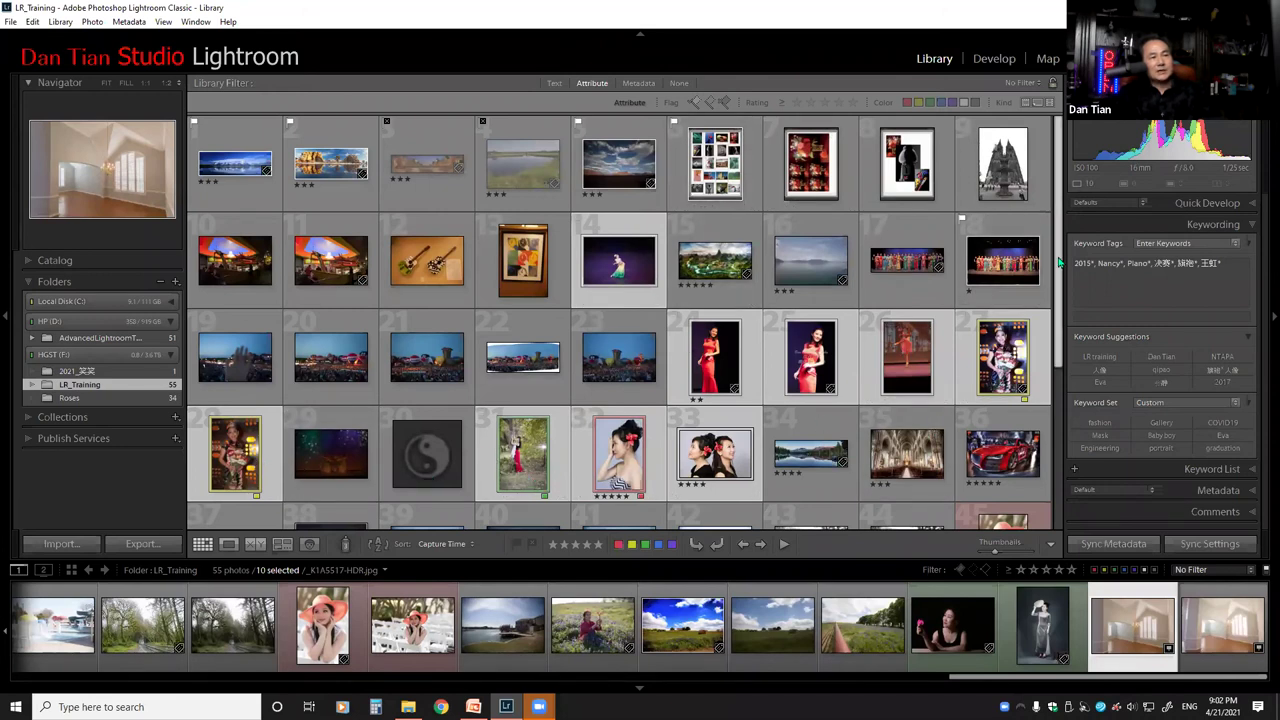
Add the woman in the hat to the selection and enter Compare view.
scroll(1060, 278, down, 1)
scroll(1060, 278, down, 2)
ctrl+click(1003, 445)
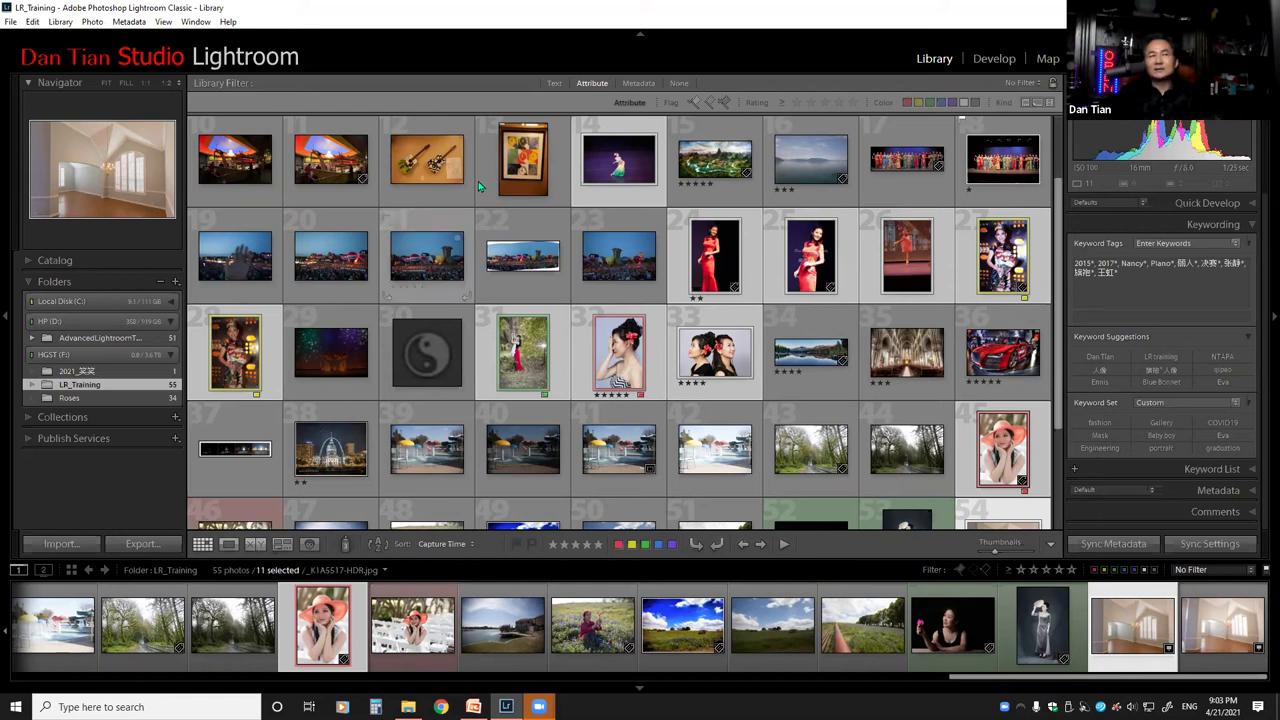
key(c)
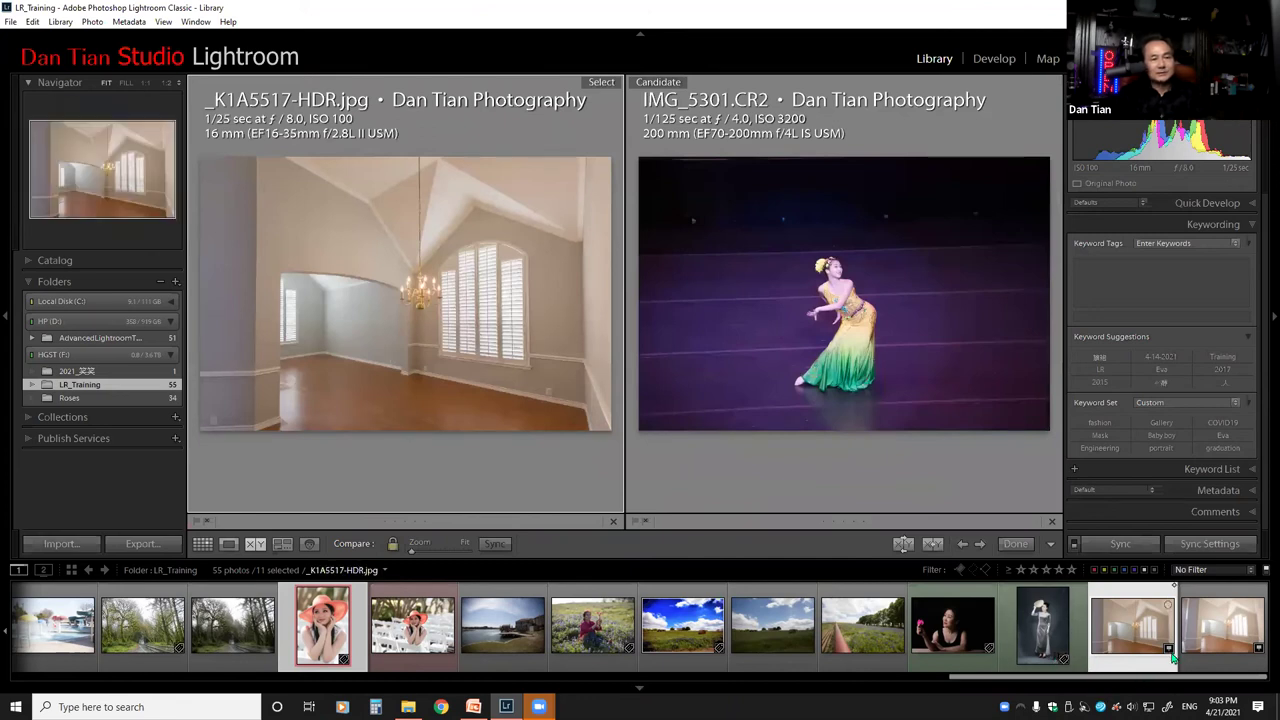
Scroll the filmstrip and swap the Select and Candidate photos.
drag(1136, 679, 361, 679)
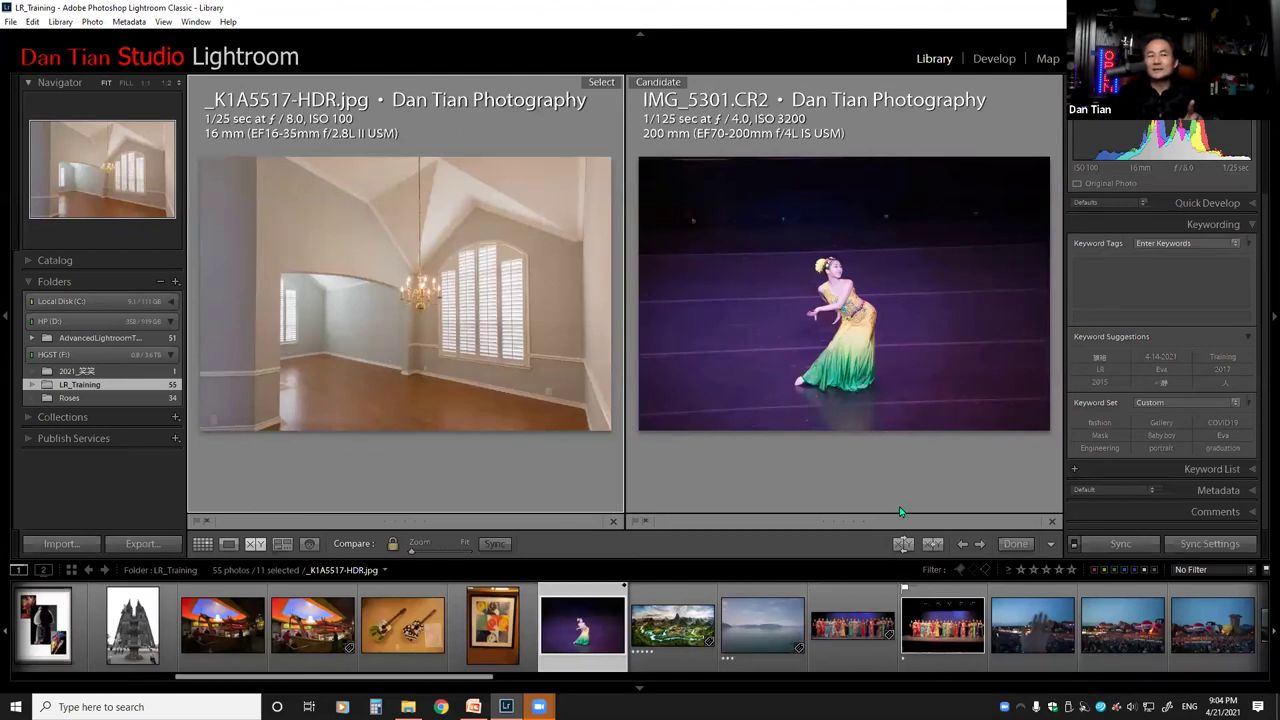
click(903, 544)
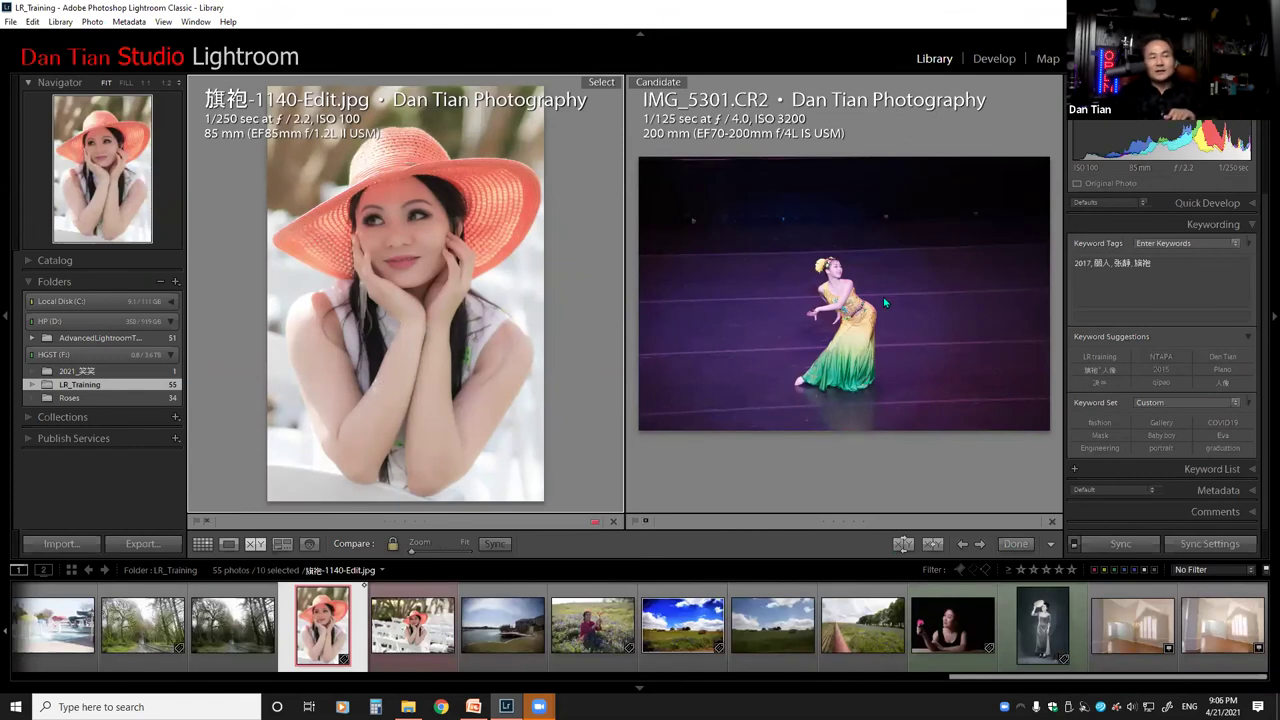
Swap back and drop the red-dress, Nancy1 (26).jpg and IMG_0184.CR2 candidates.
click(903, 545)
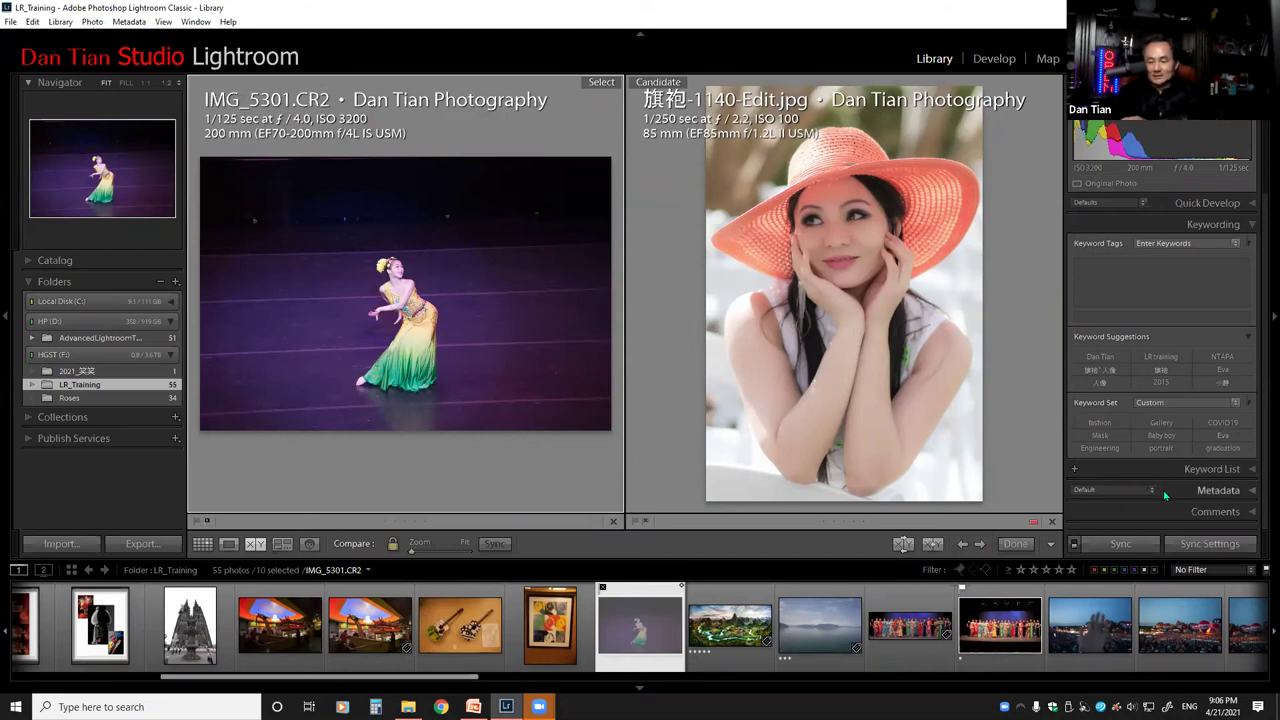
click(1053, 529)
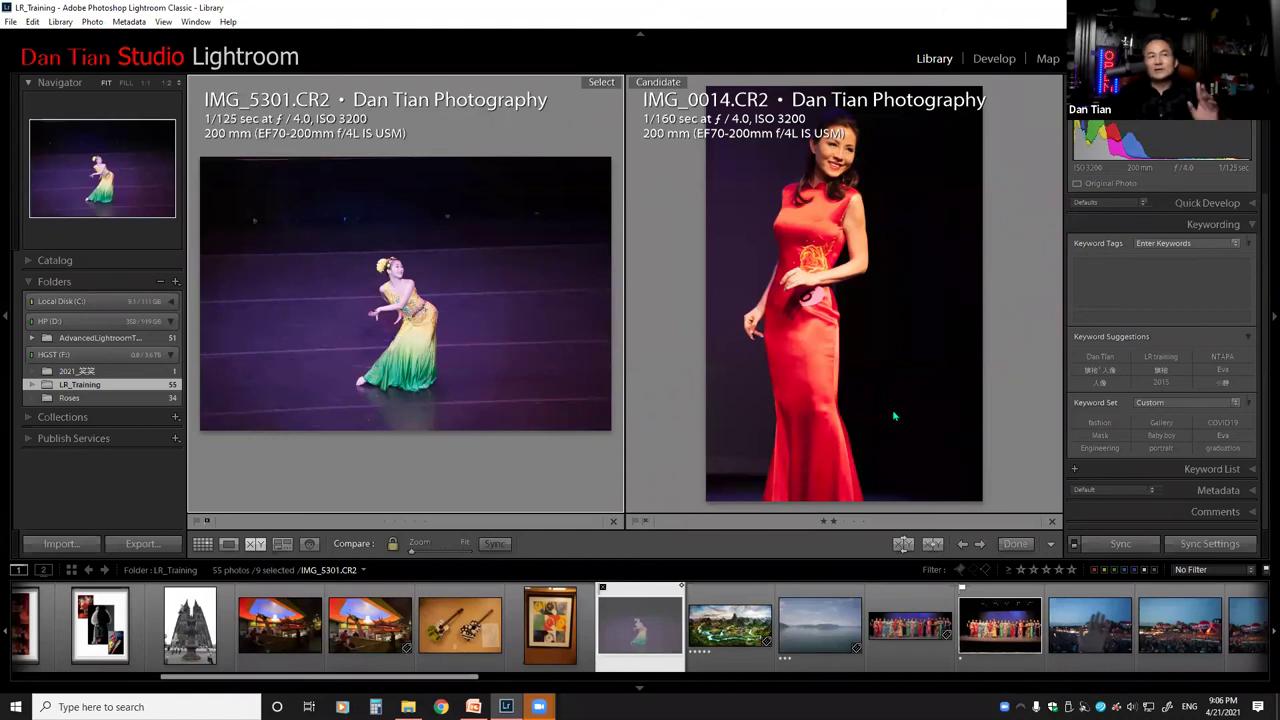
click(1053, 523)
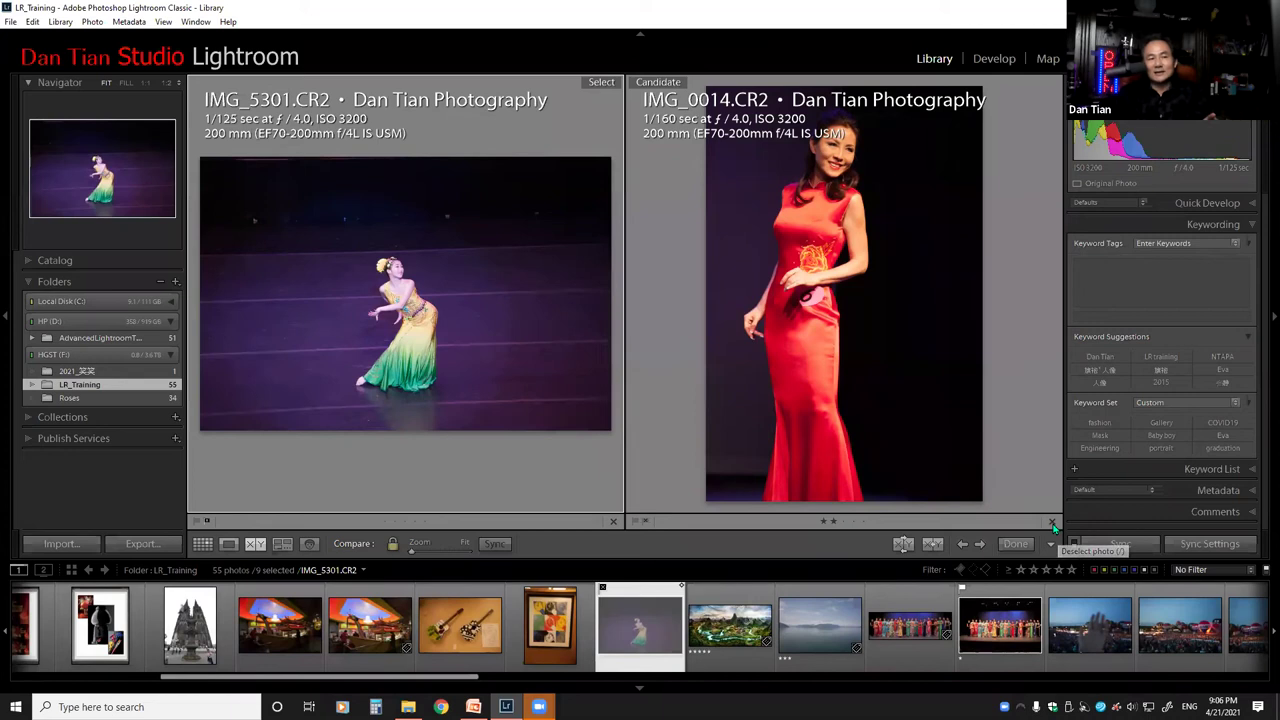
click(1053, 523)
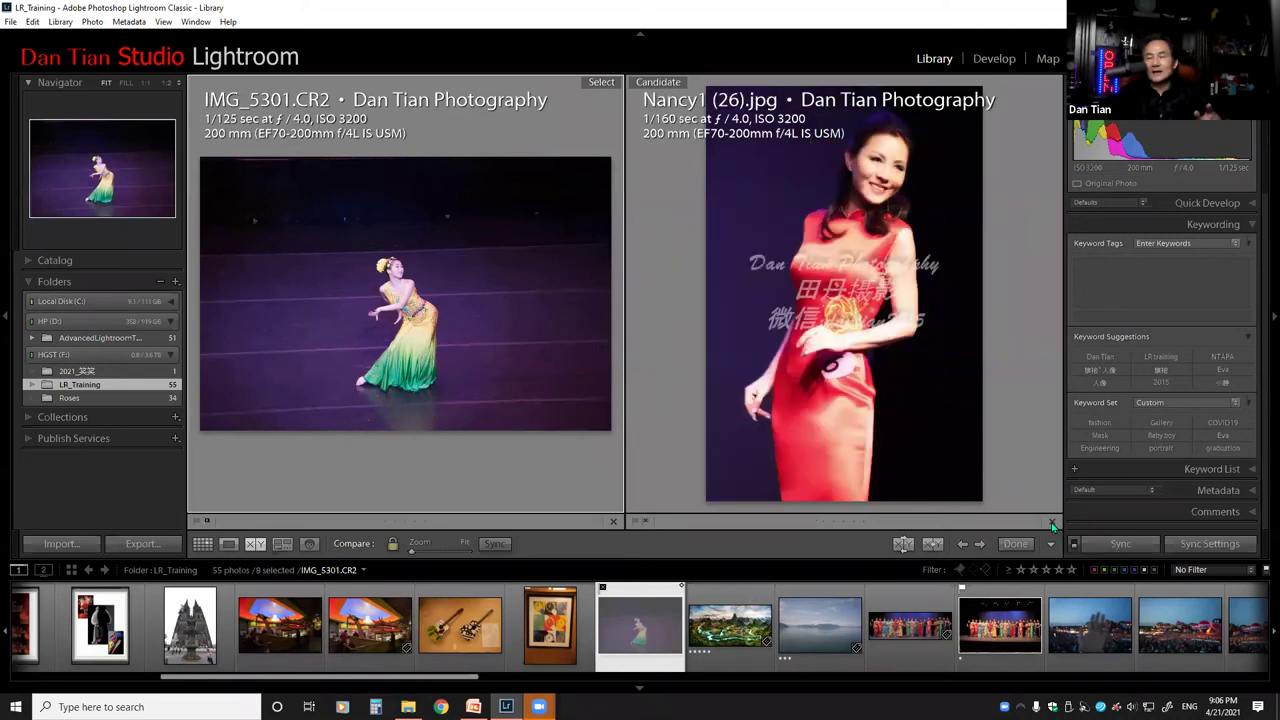
click(1053, 523)
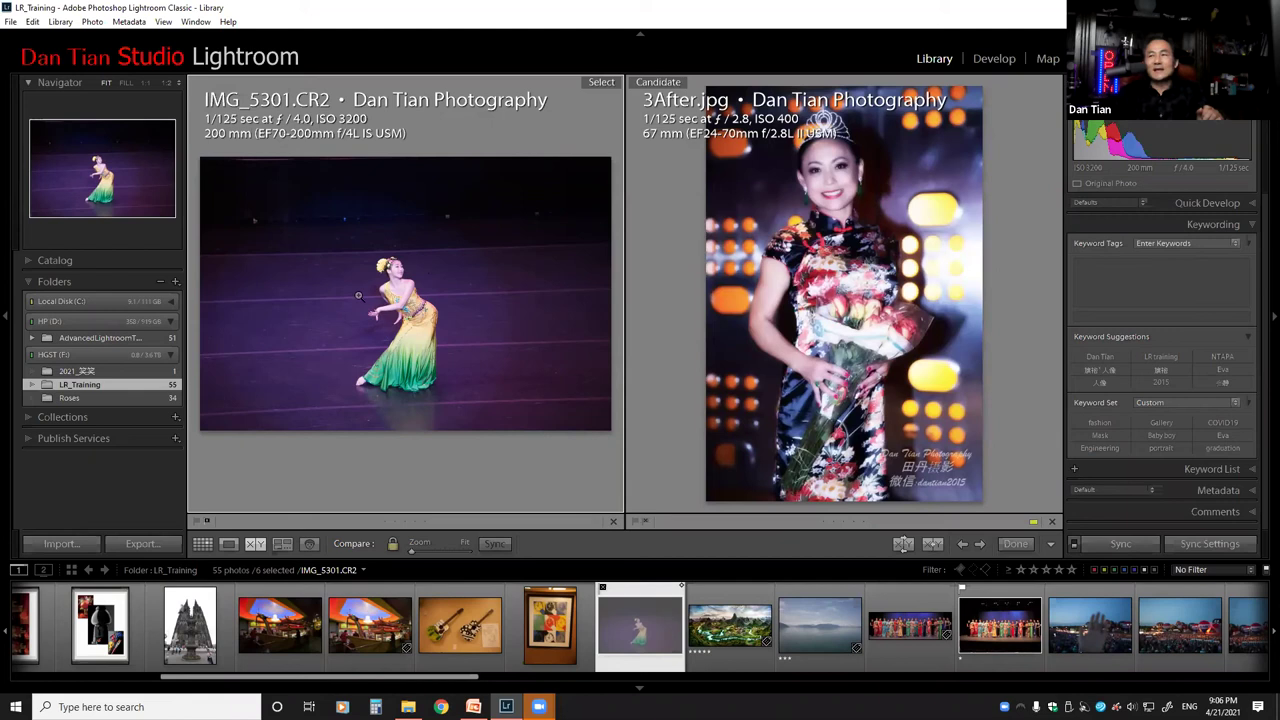
Drop IMG_5301.CR2, IMG_1312.CR2 and the creek photo, undoing the final removal.
click(903, 545)
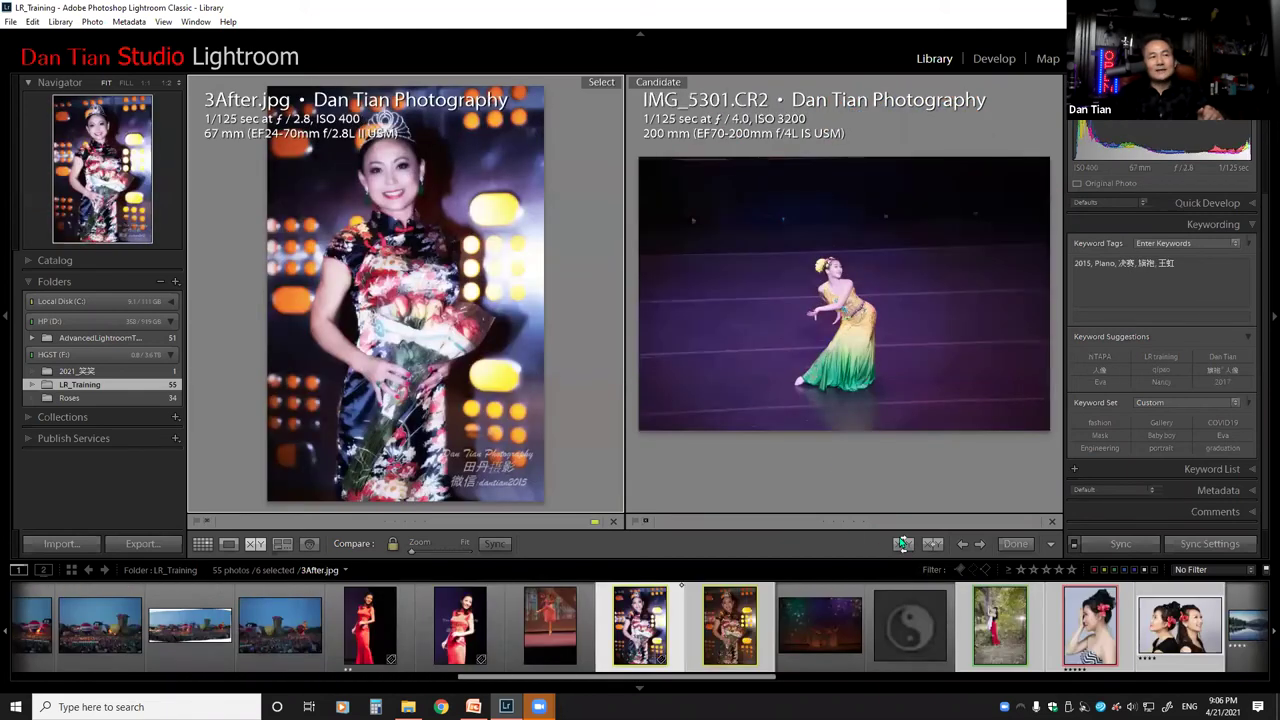
click(1053, 523)
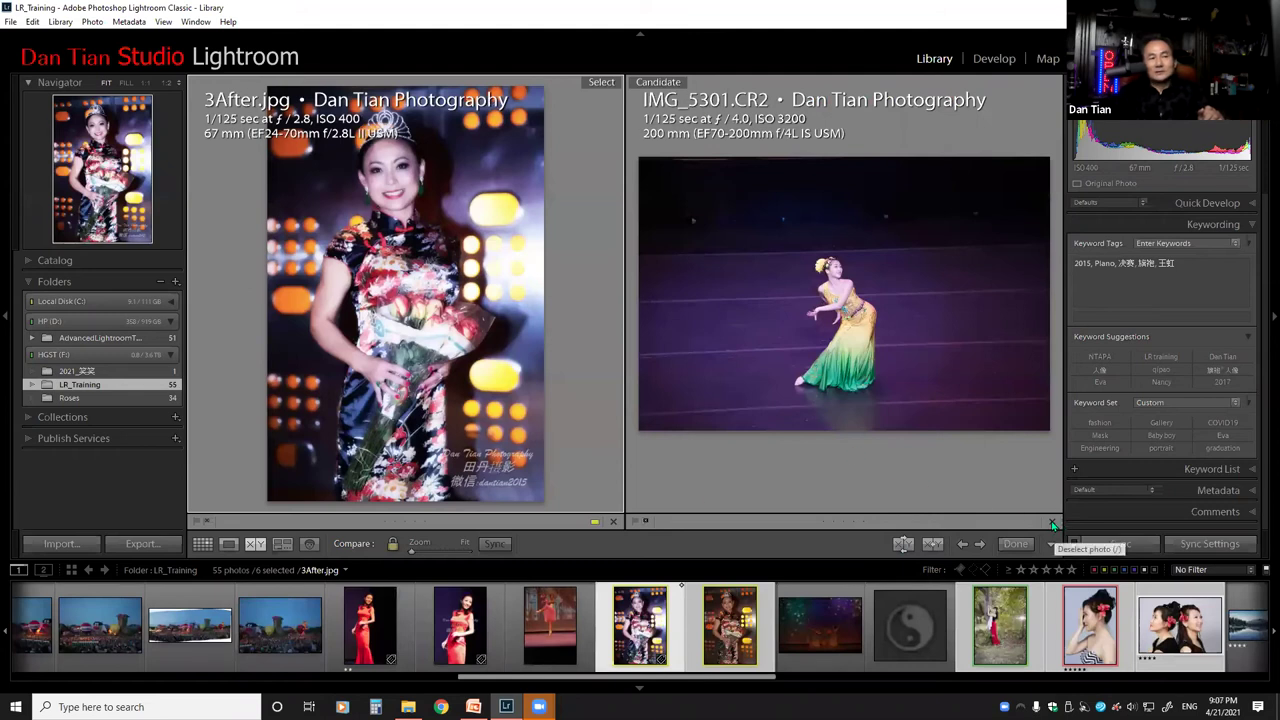
click(1053, 523)
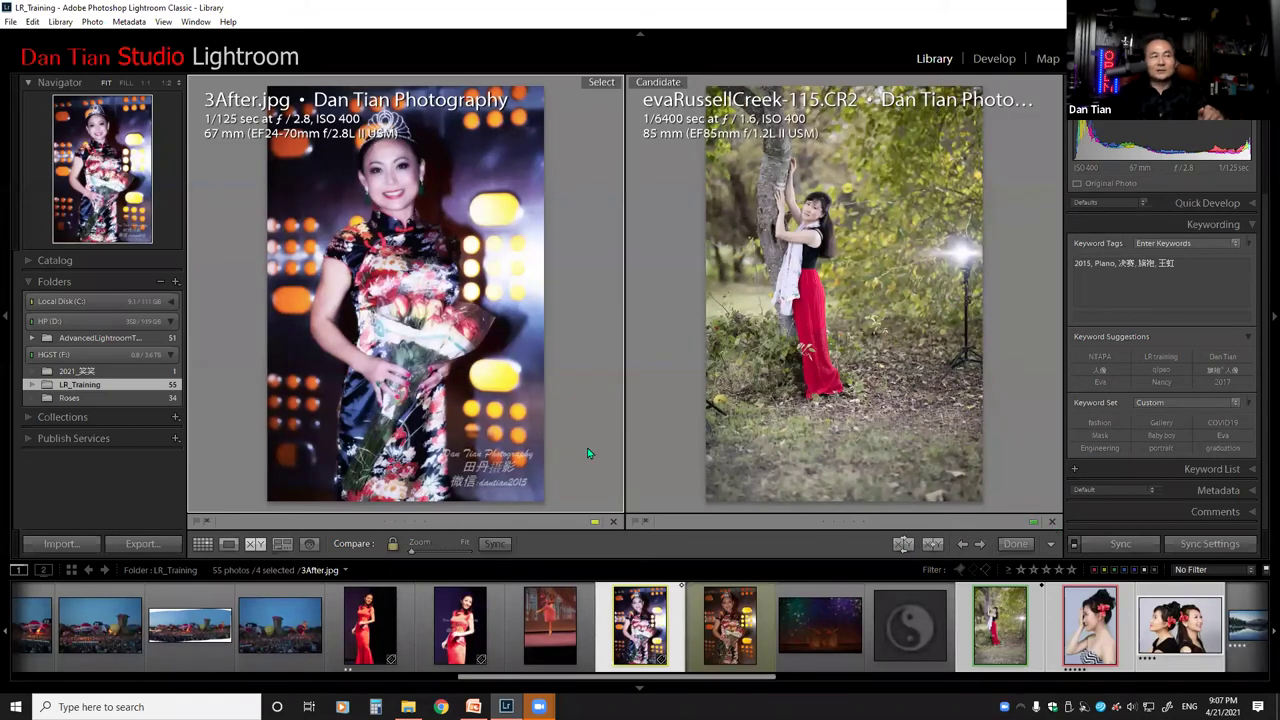
click(903, 543)
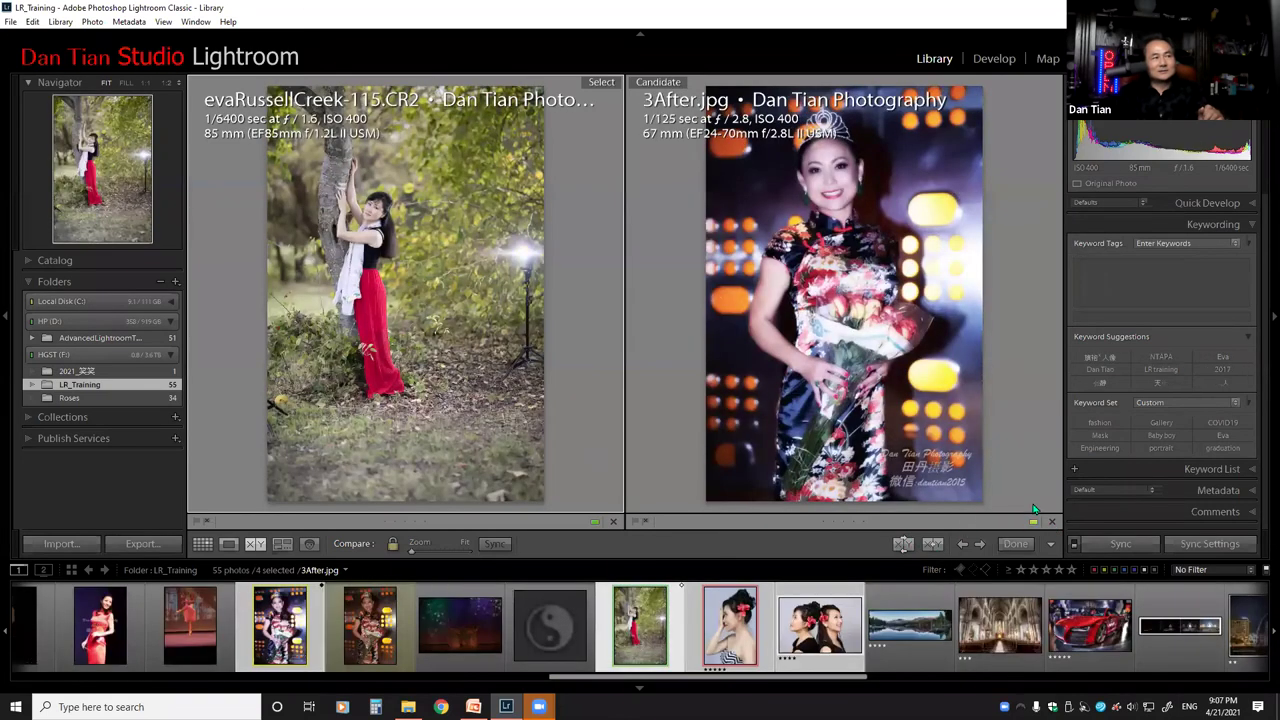
click(1053, 523)
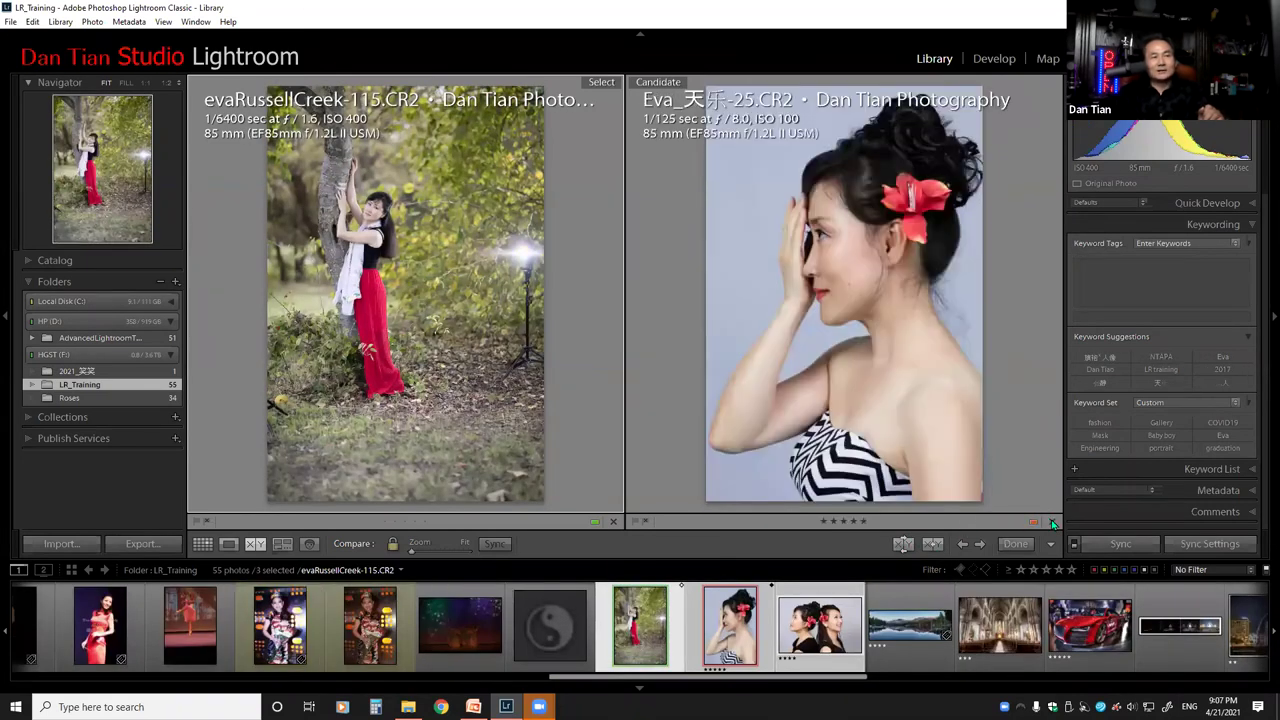
click(903, 544)
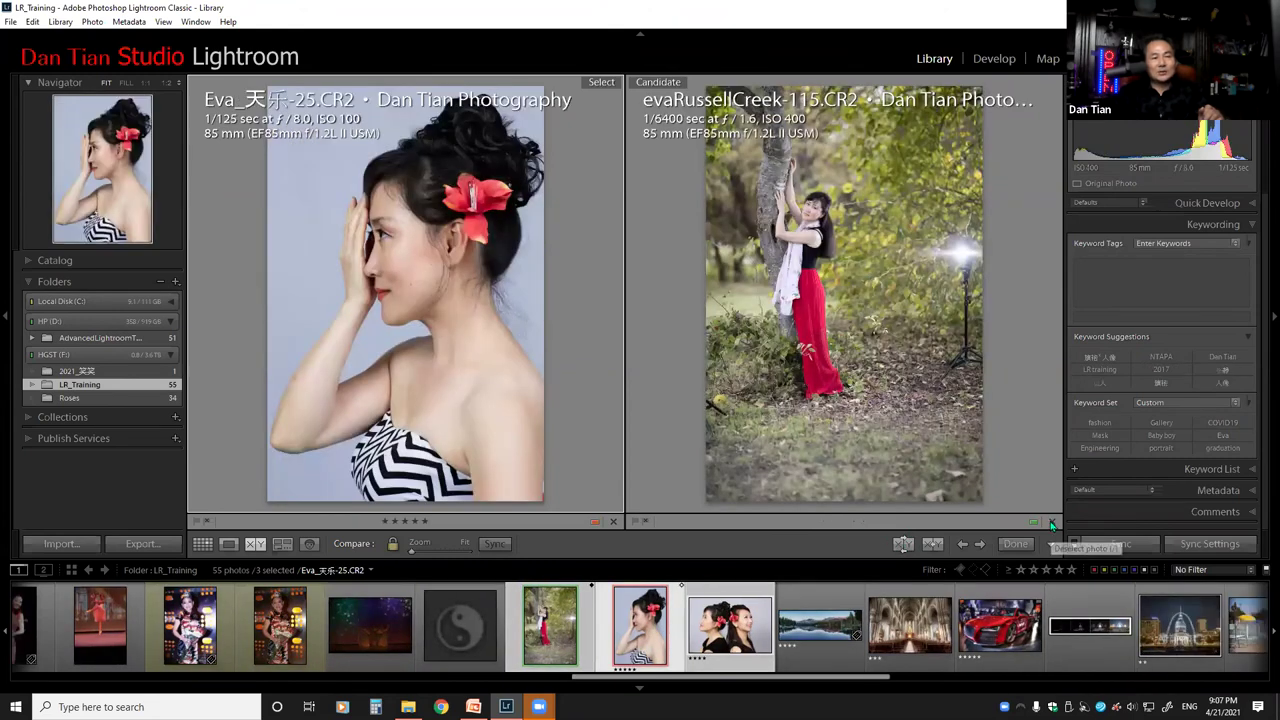
click(1051, 524)
click(1052, 524)
key(ctrl+z)
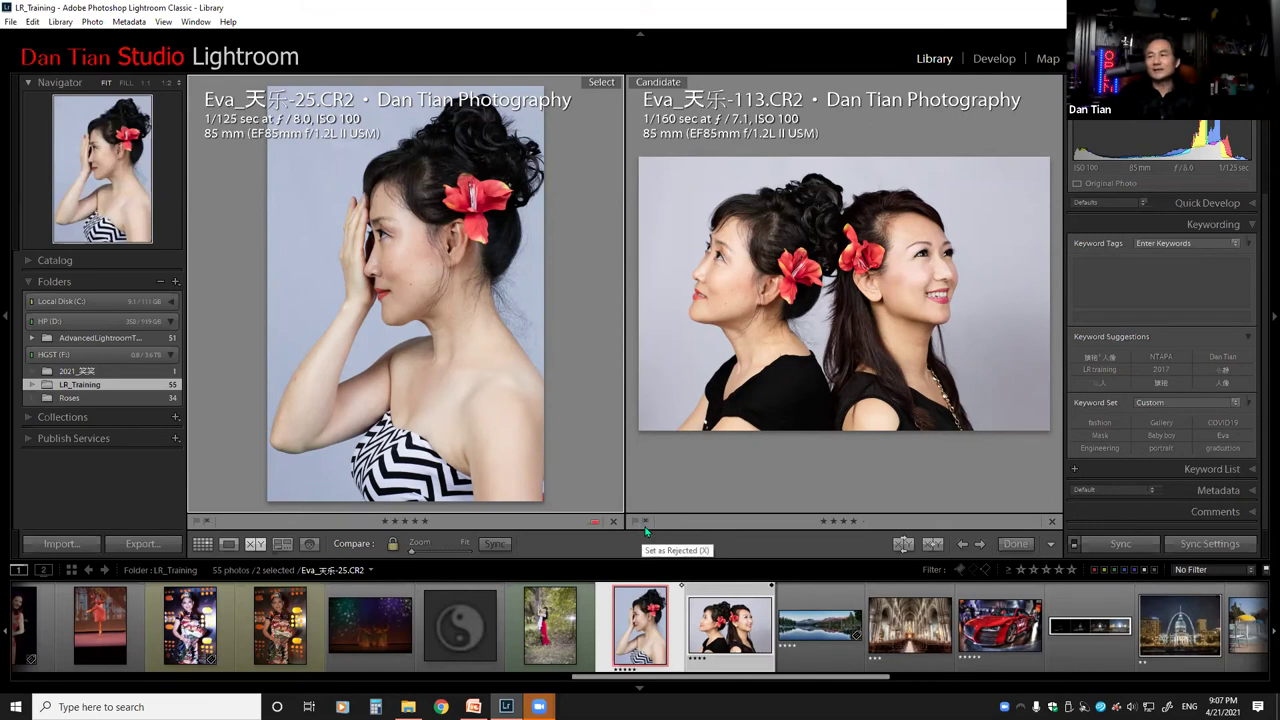
Reopen Compare view with the Sierra lake panorama as Candidate beside Eva_天乐-25.CR2.
click(1016, 544)
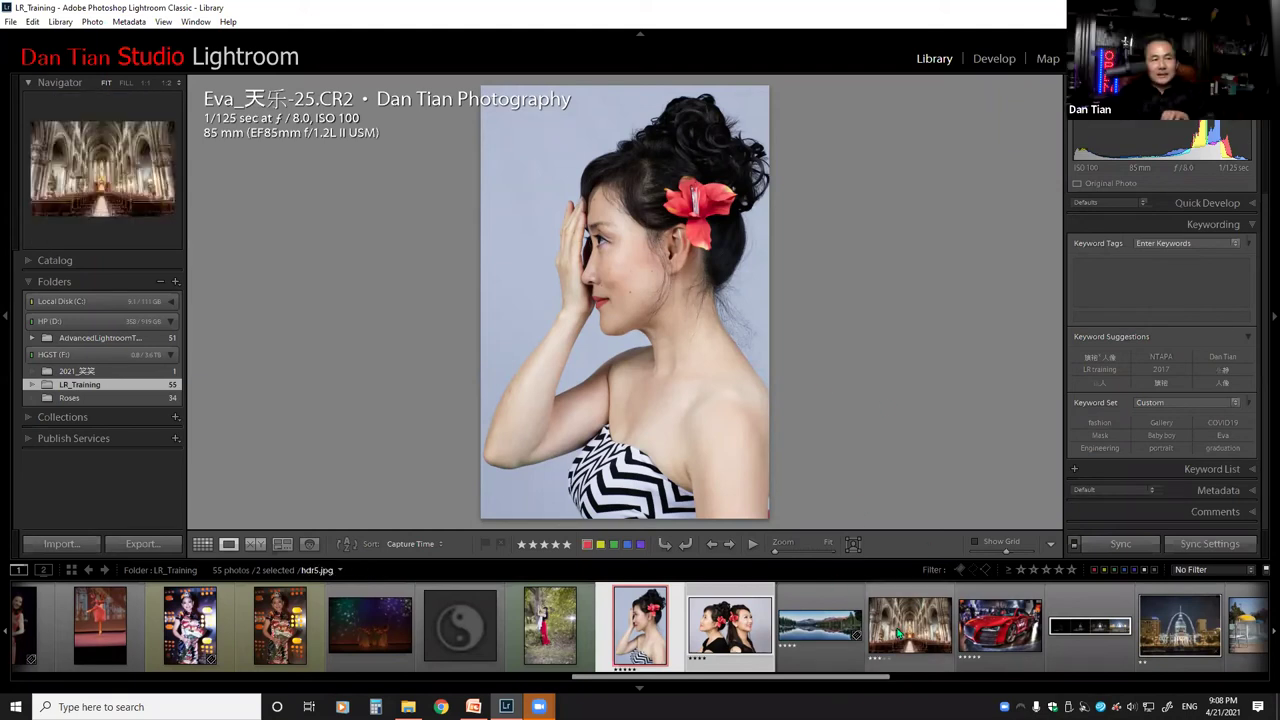
key(c)
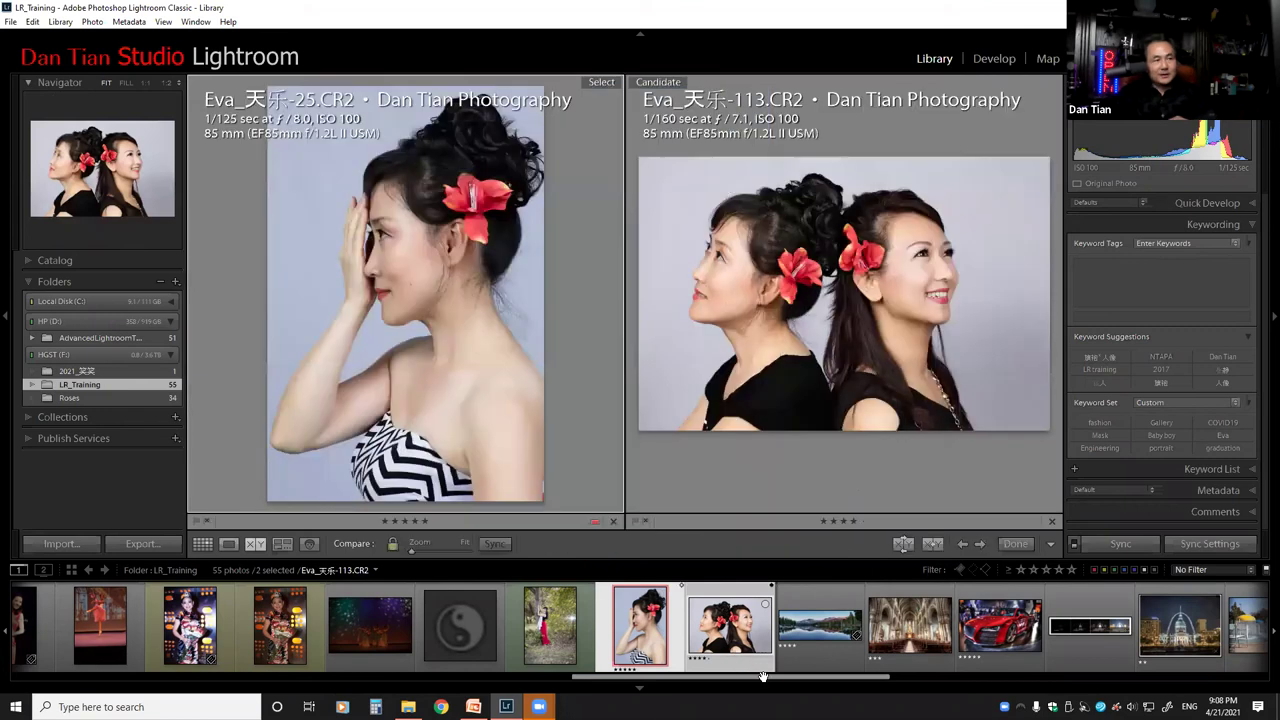
click(980, 546)
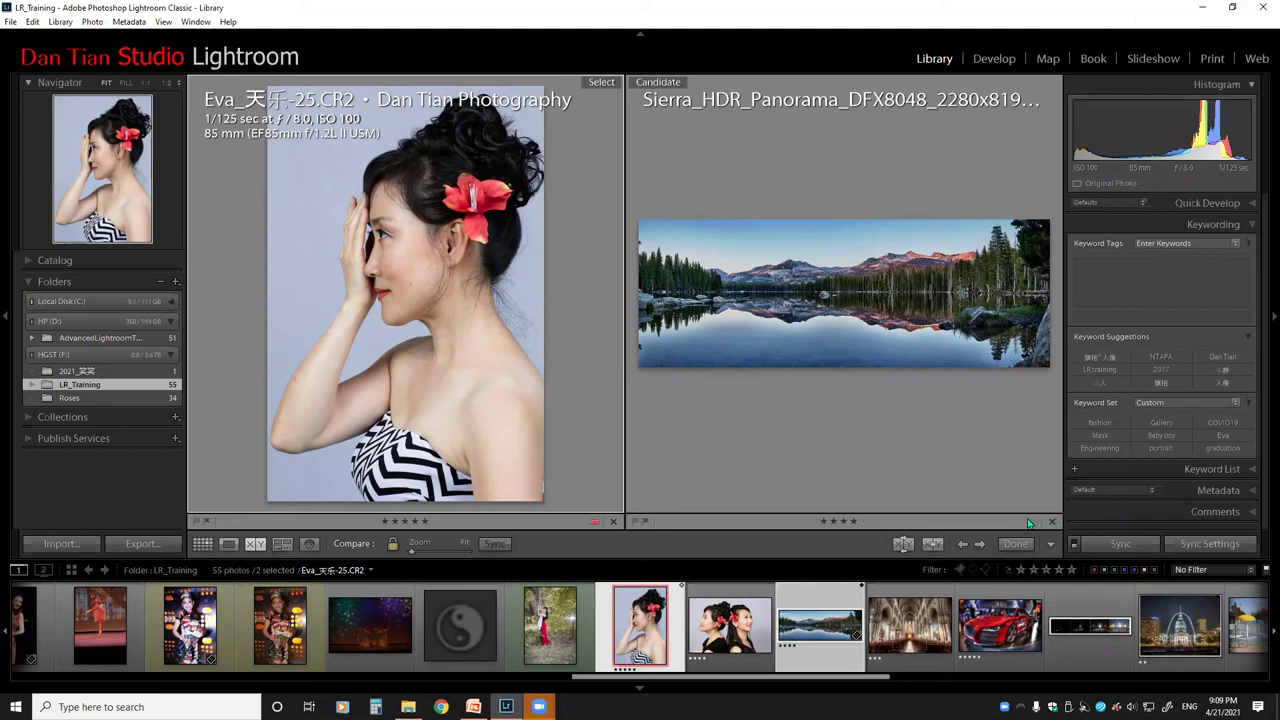
Restore Eva_天乐-113.CR2 as Candidate, then close Compare to view Eva_天乐-25.CR2 alone.
click(962, 545)
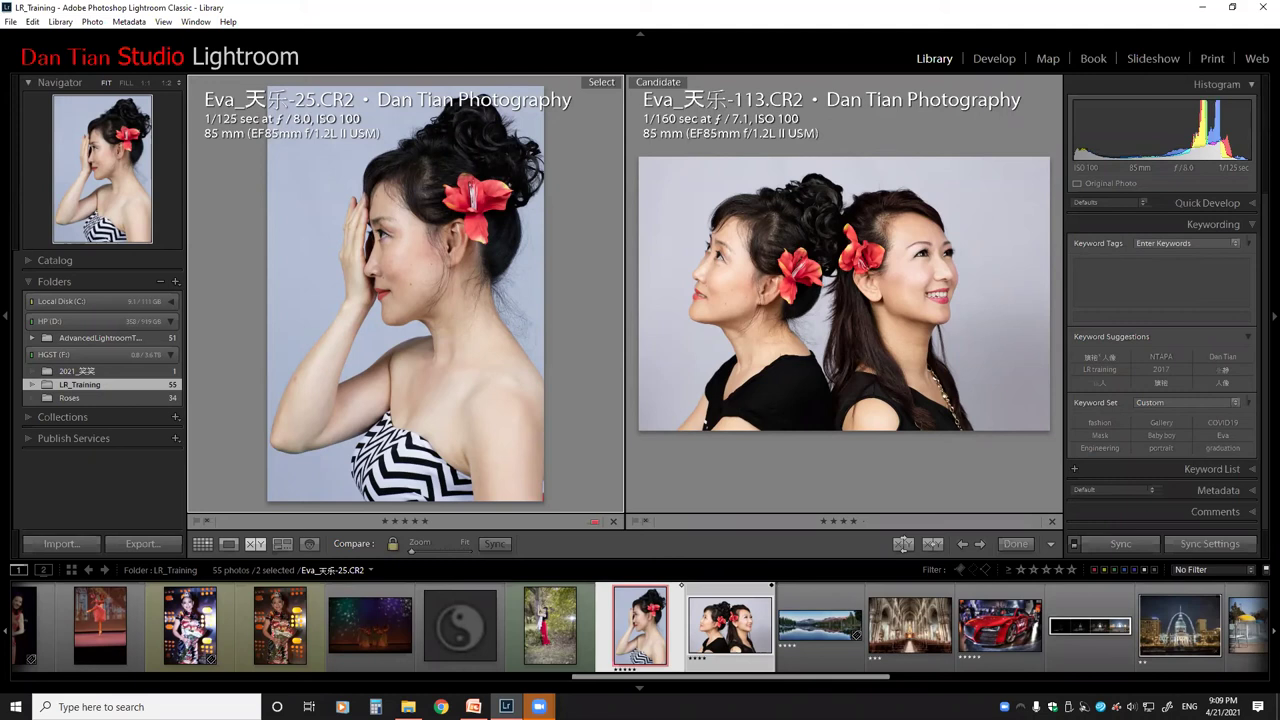
click(1015, 544)
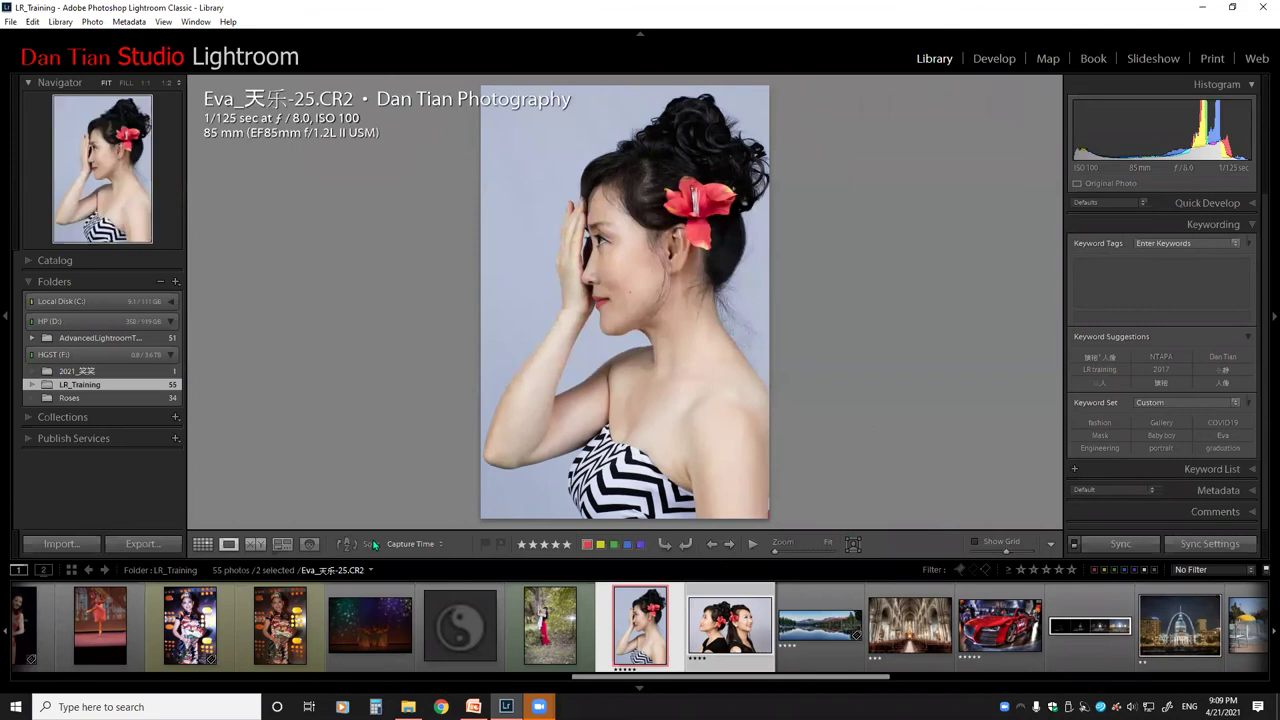
Return to the Grid view showing all 55 photos.
key(g)
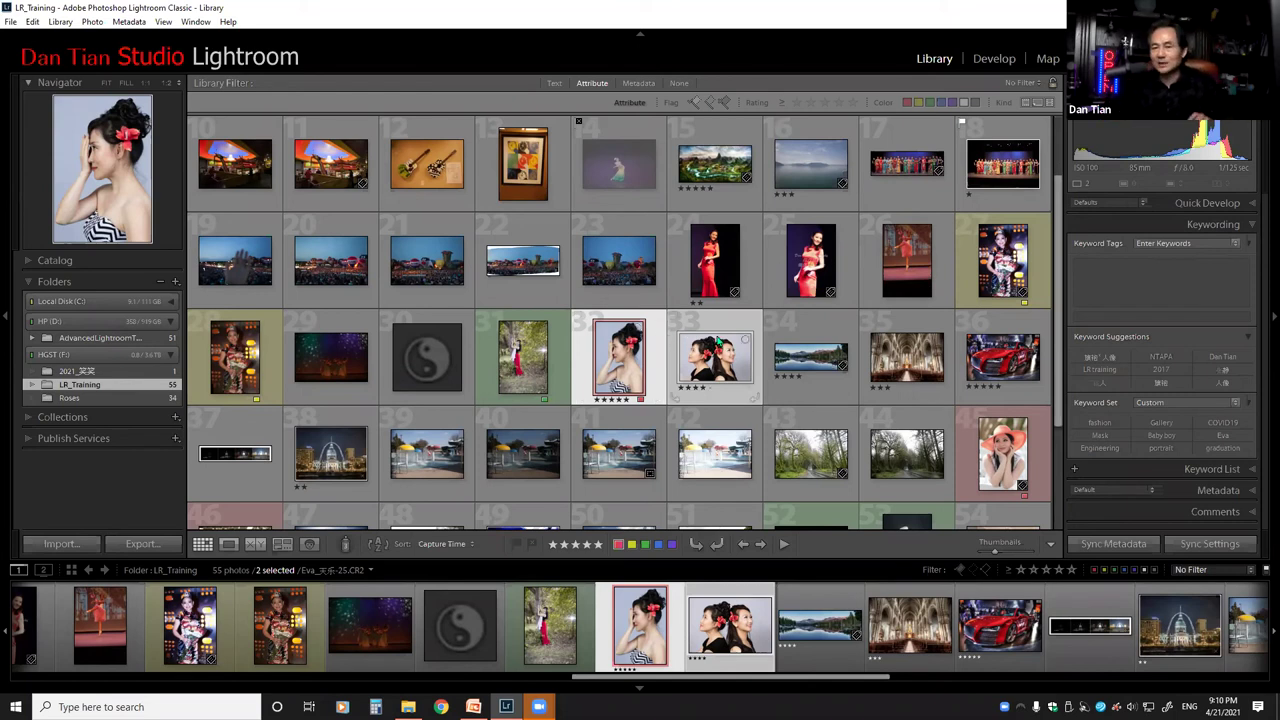
mouse_move(715, 356)
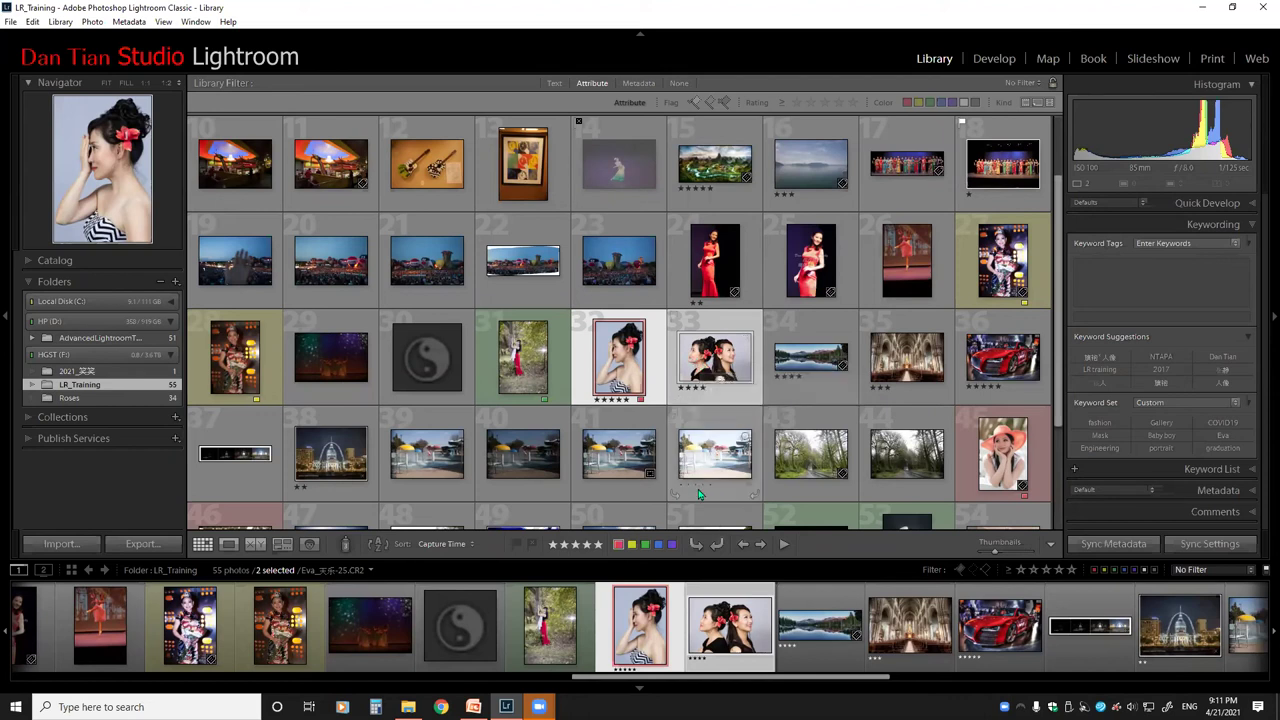
mouse_move(619, 260)
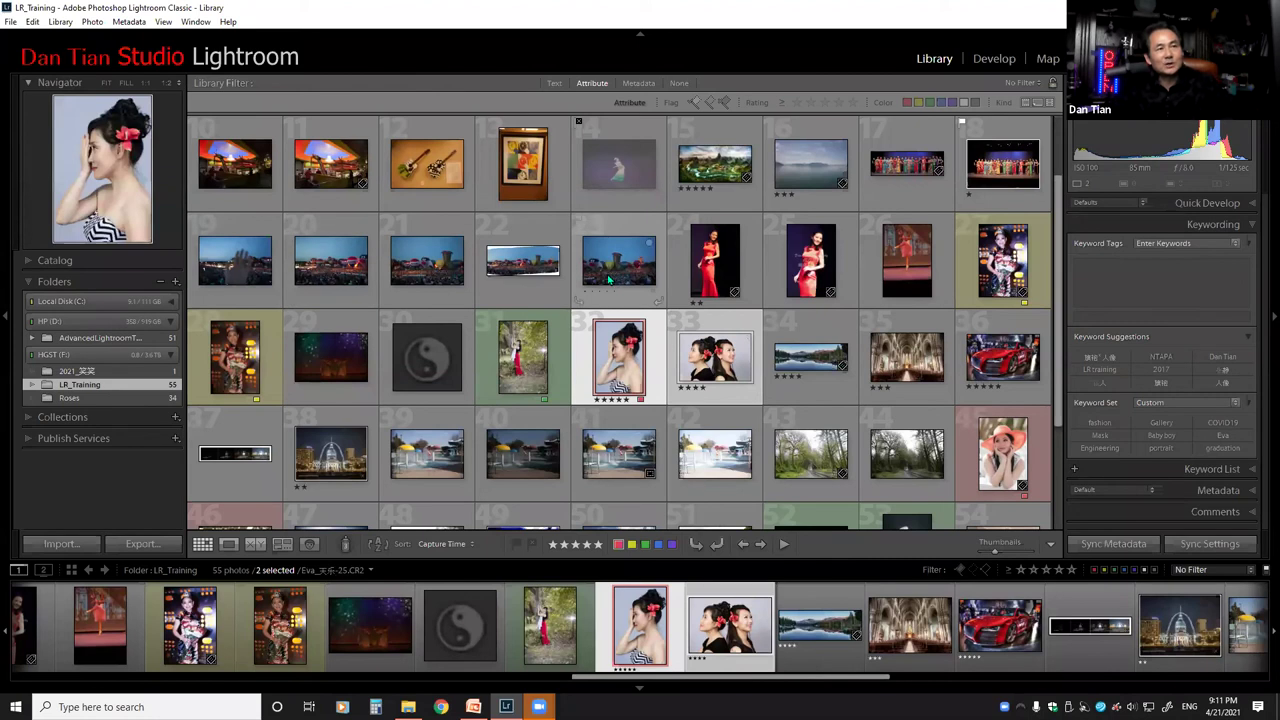
Select the nine top-row photos, from Panorama-Wallpaper-pics.jpeg onward, and show them in Survey view.
scroll(235, 180, up, 1)
click(223, 133)
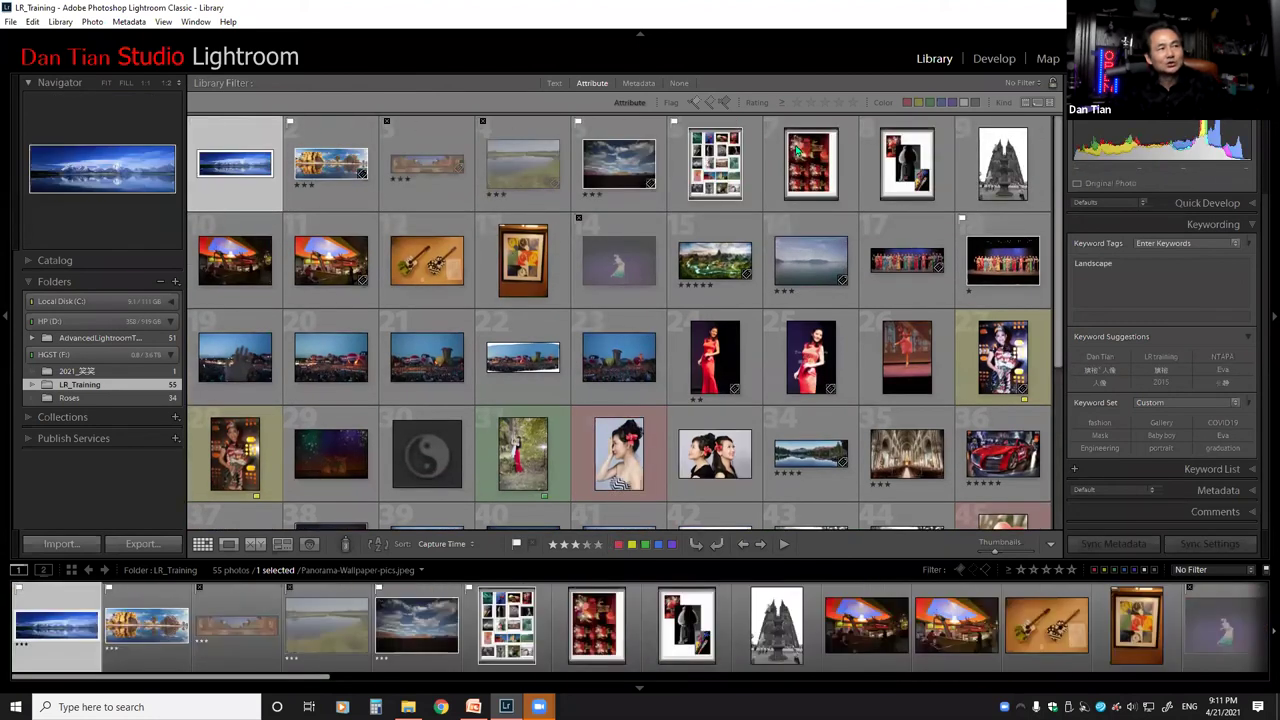
shift+click(975, 150)
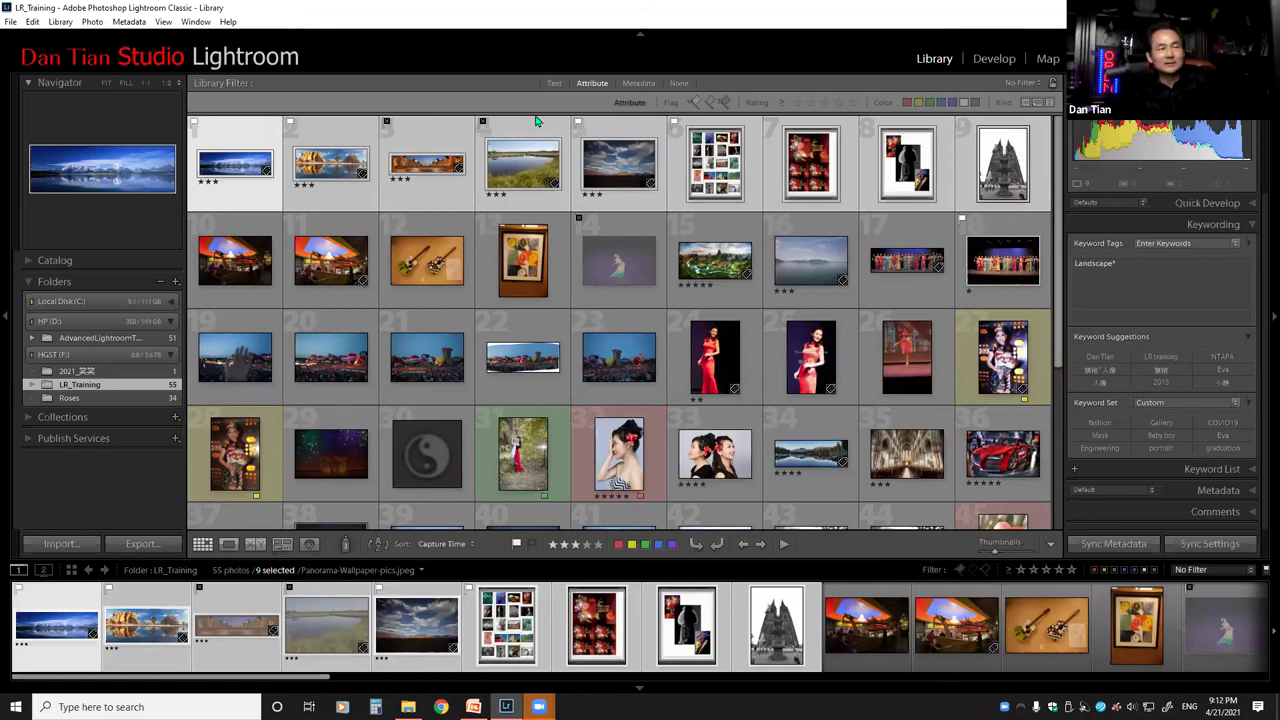
click(489, 55)
click(486, 52)
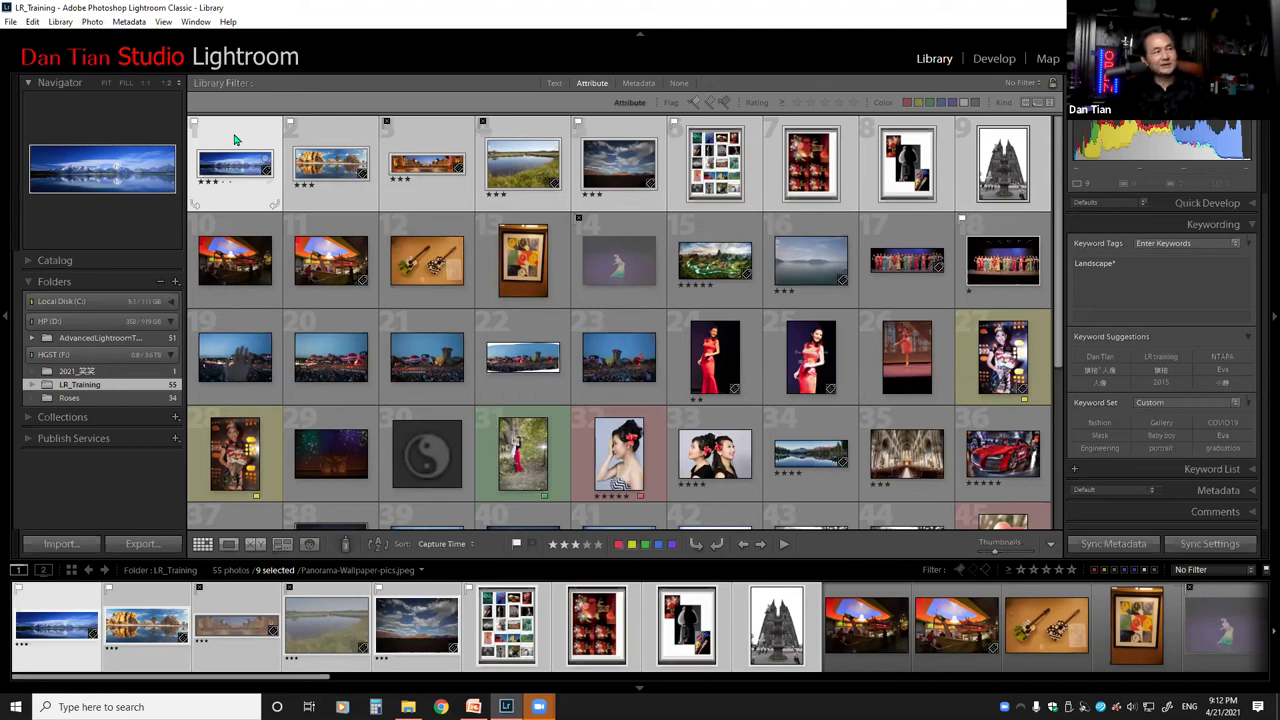
mouse_move(1003, 163)
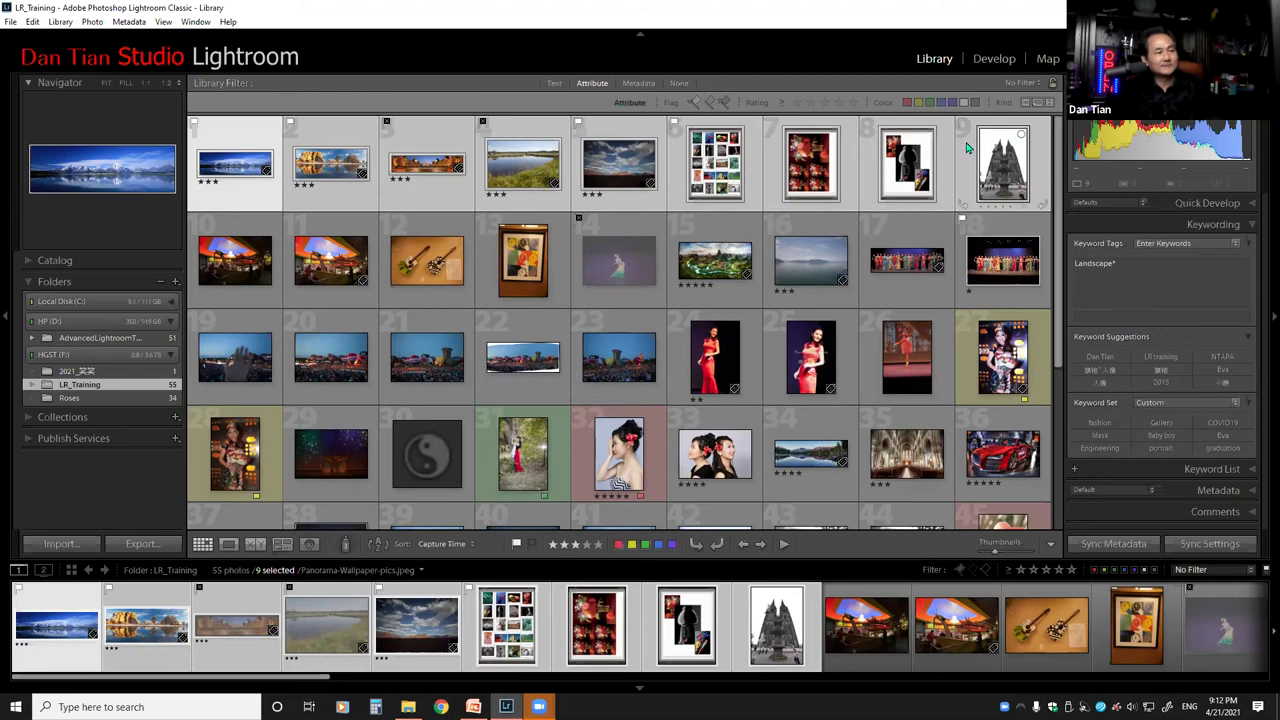
click(282, 544)
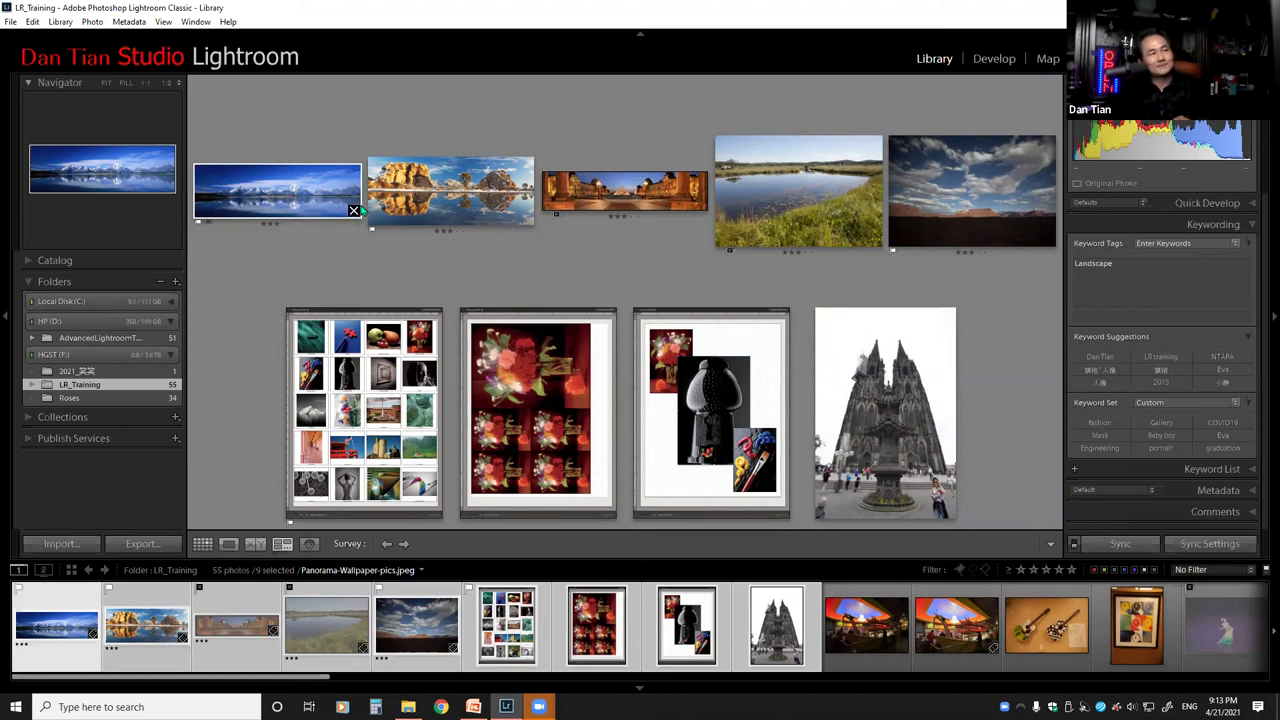
mouse_move(277, 192)
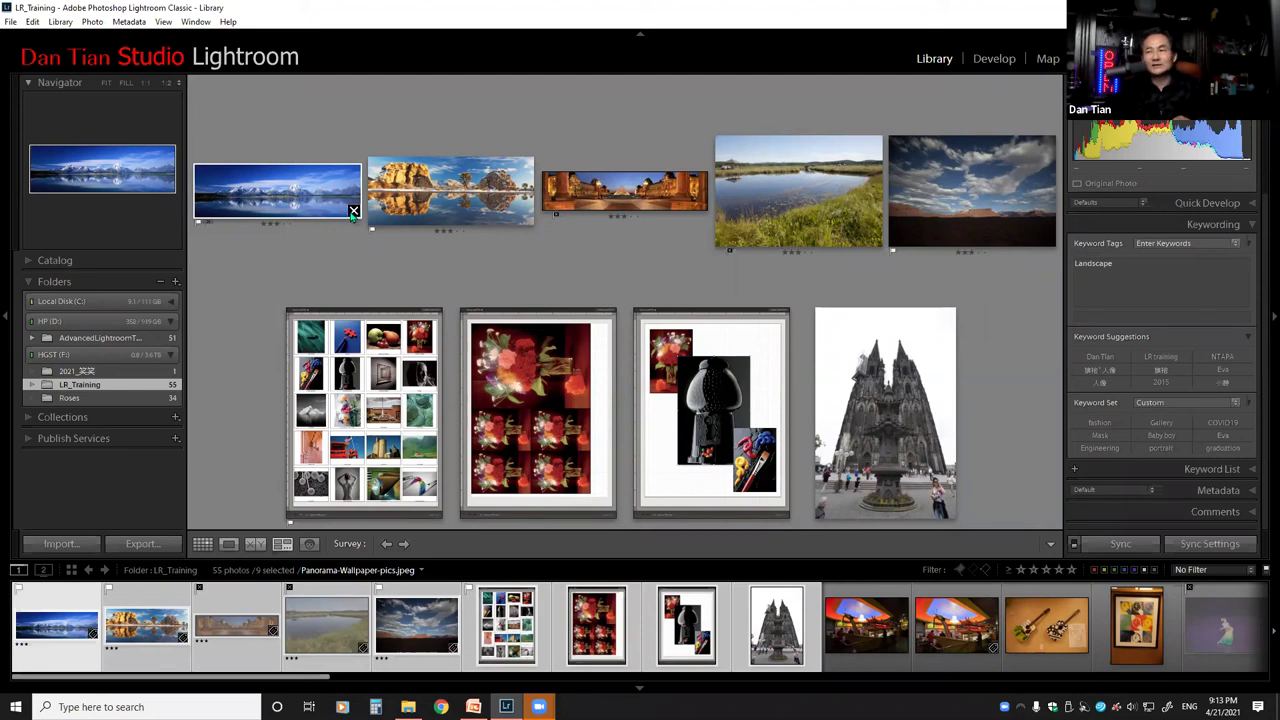
Remove the blue mountain panorama, grassy landscape and cloudy sky photos from the Survey.
click(353, 212)
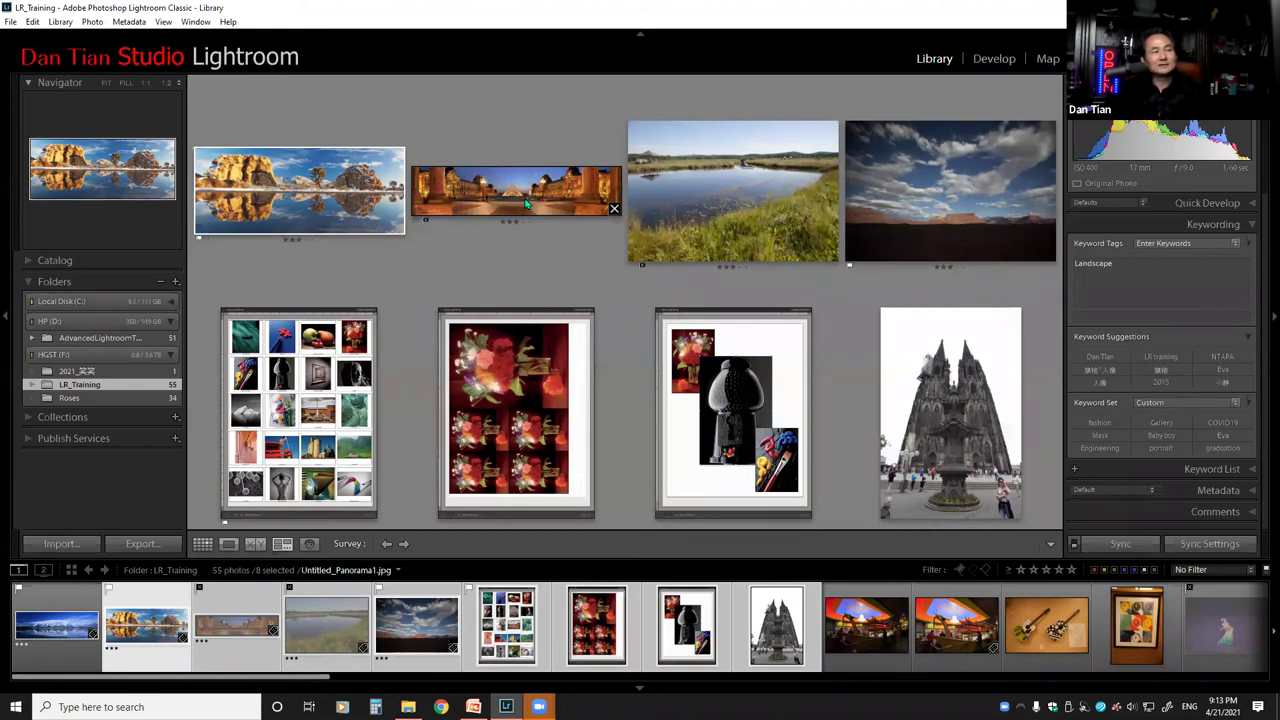
click(831, 254)
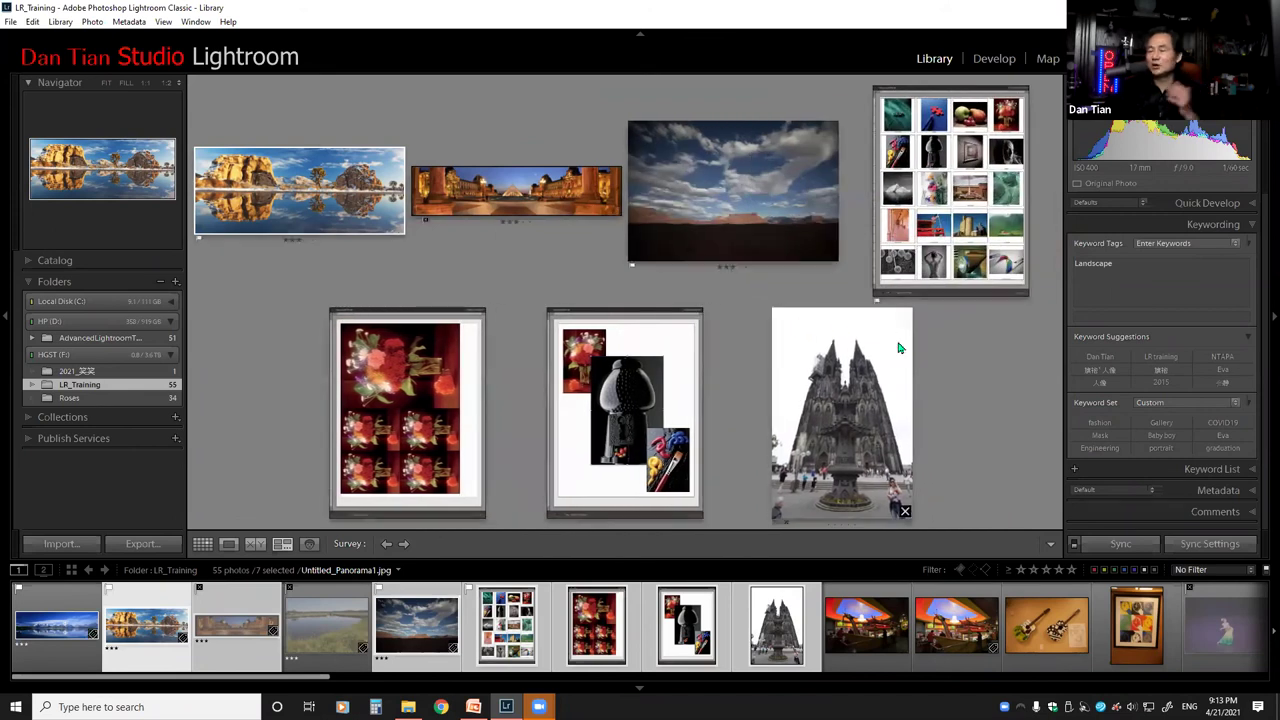
mouse_move(950, 191)
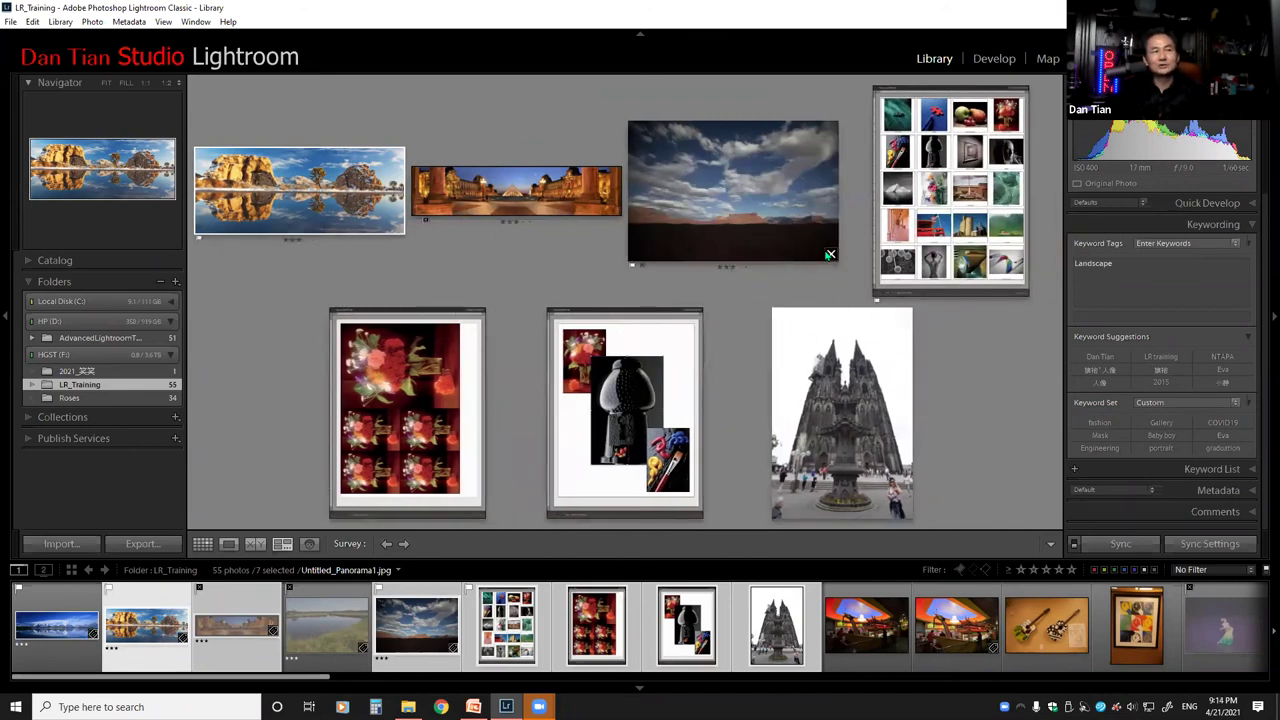
click(831, 256)
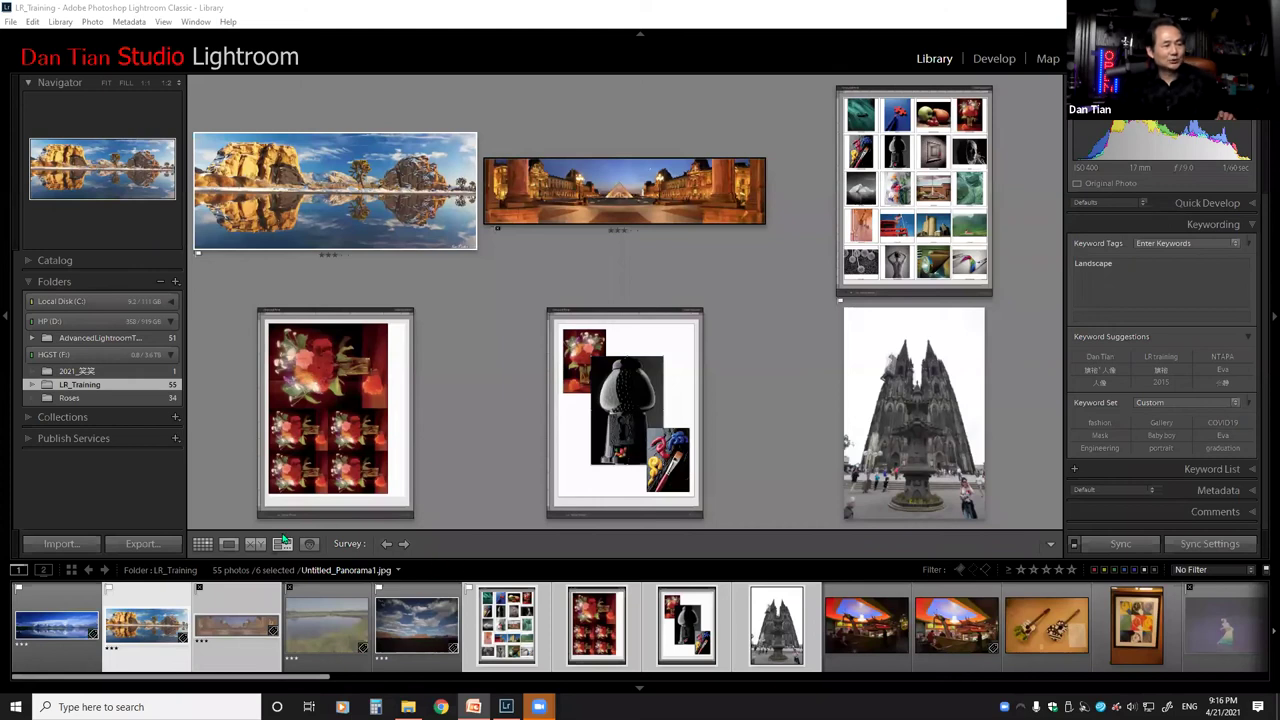
Open the red-flower portrait Eva_天乐-25.CR2 alone in Loupe view with its info overlay on.
key(g)
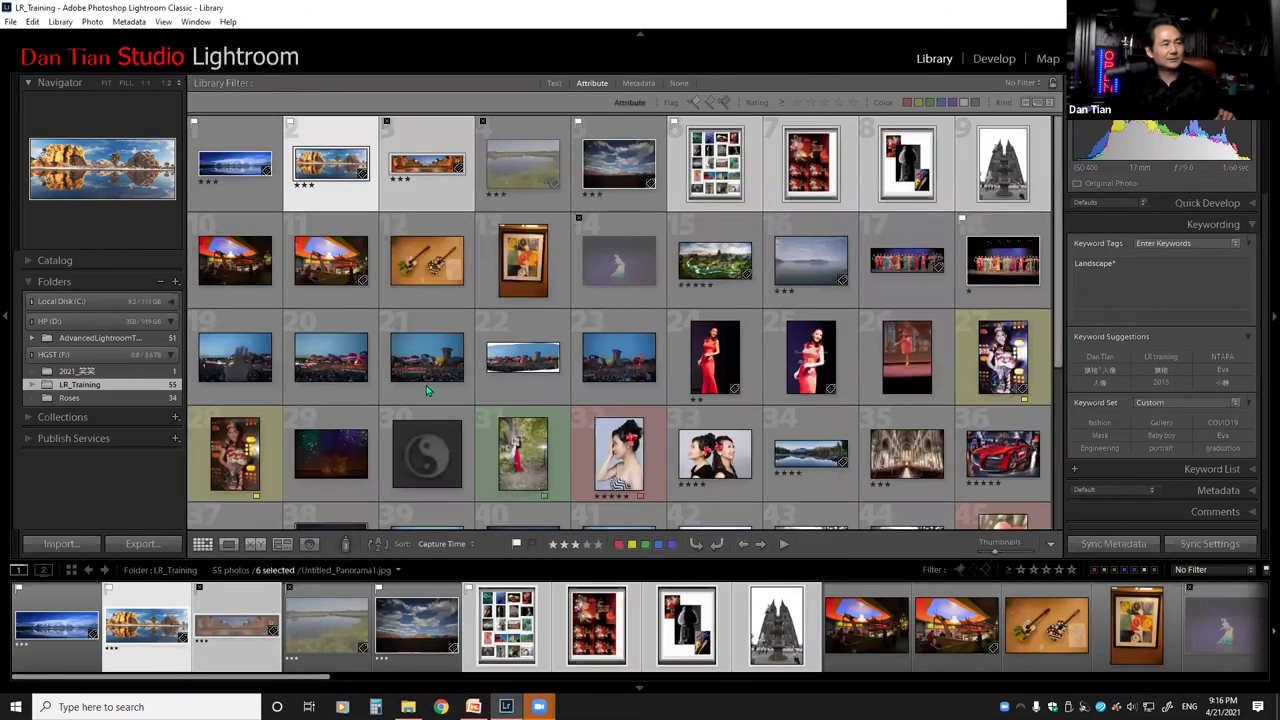
double_click(613, 449)
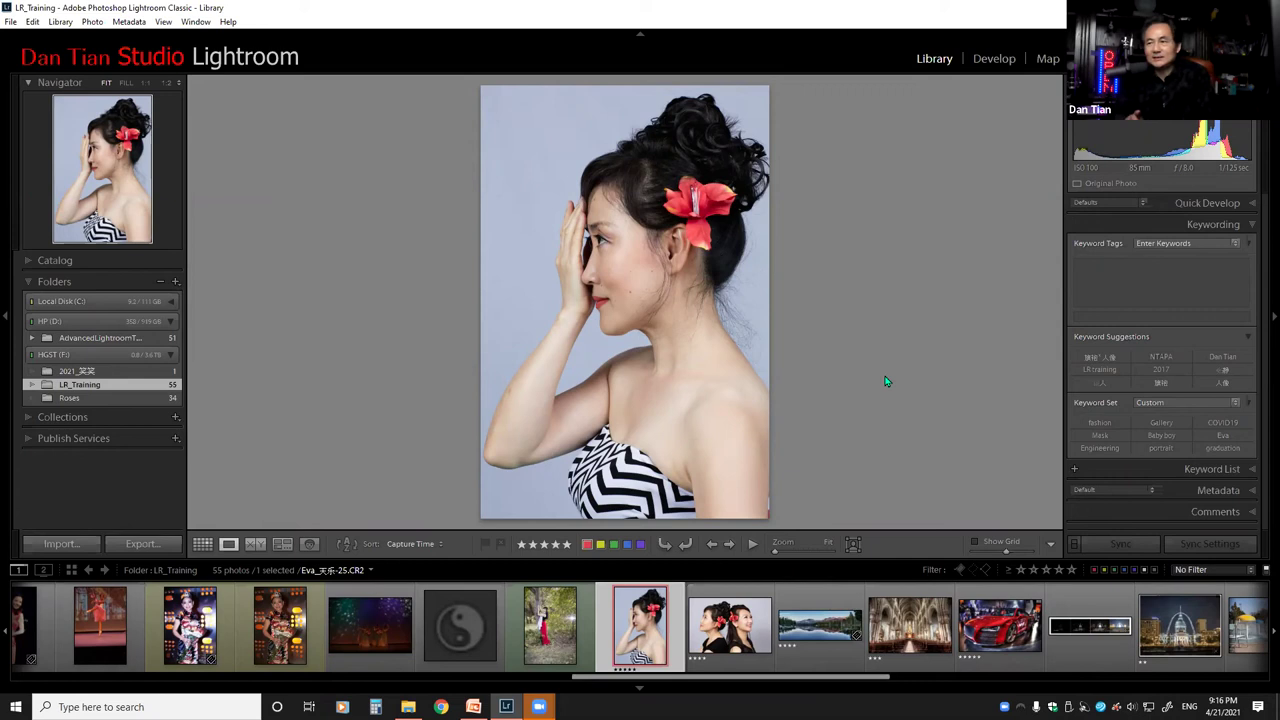
key(i)
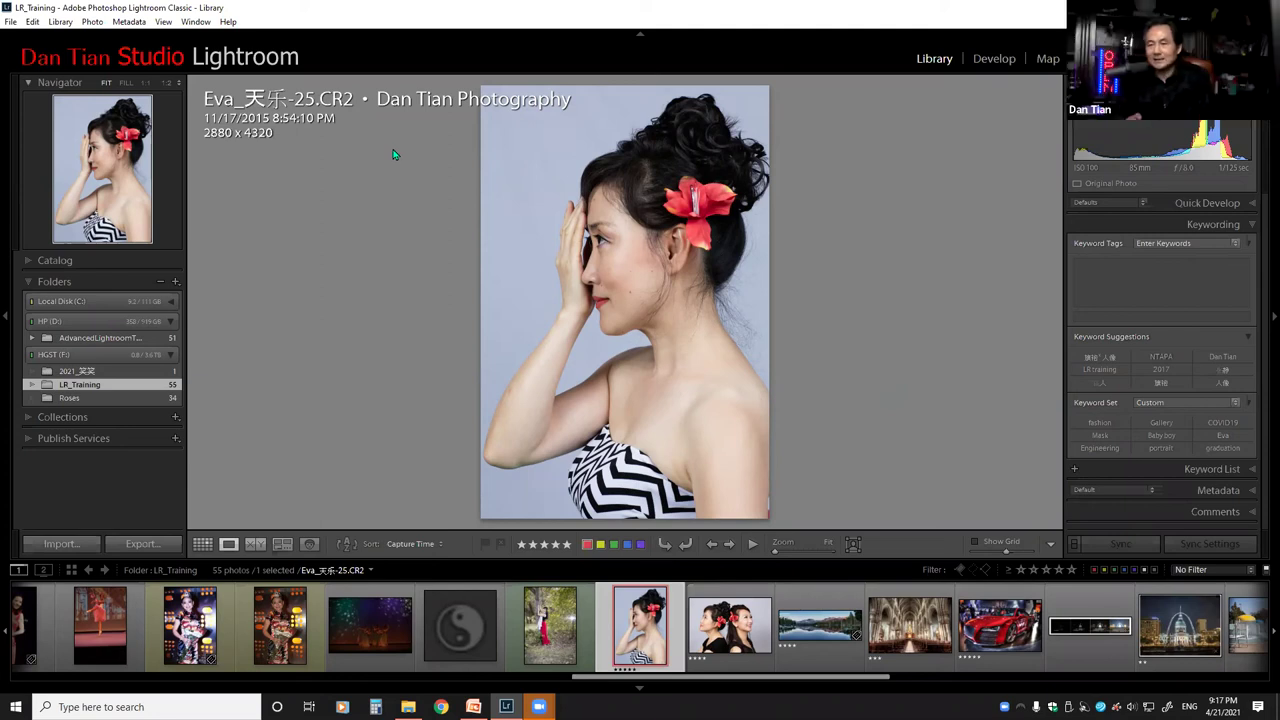
Switch the Loupe overlay to Info 2, showing 1/125 sec, f/8.0, ISO 100 and 85 mm.
key(i)
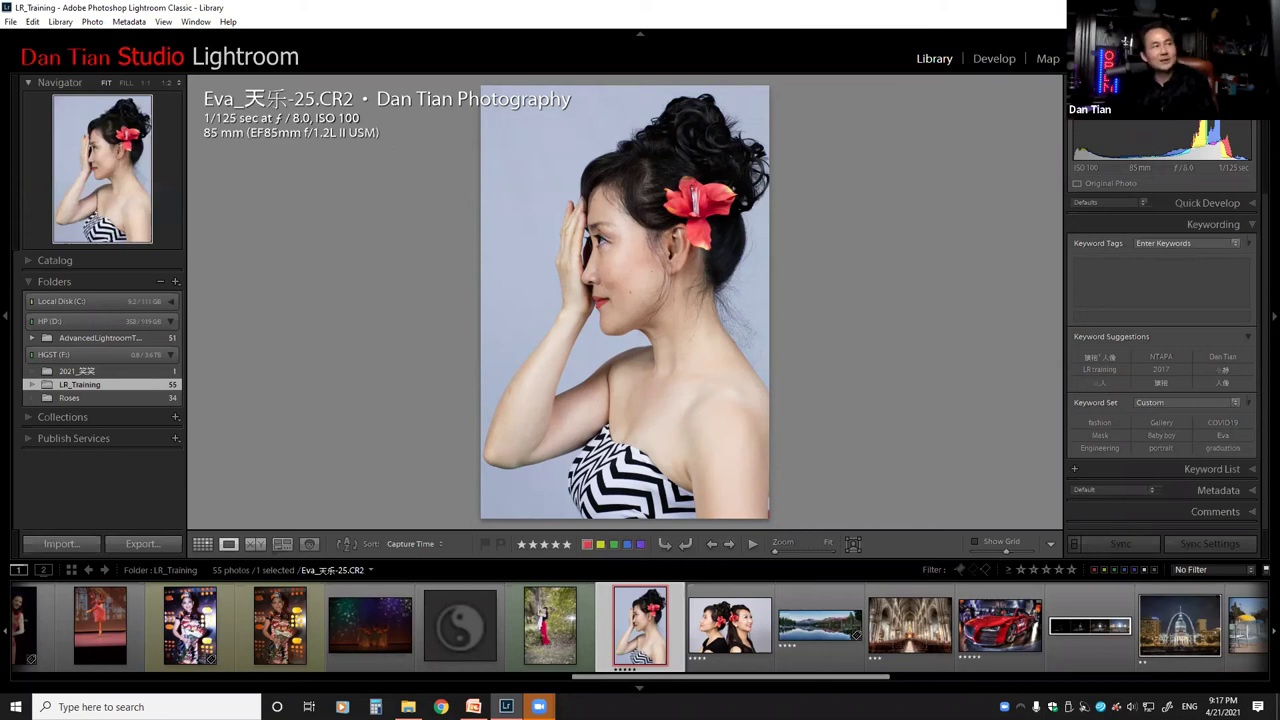
click(163, 22)
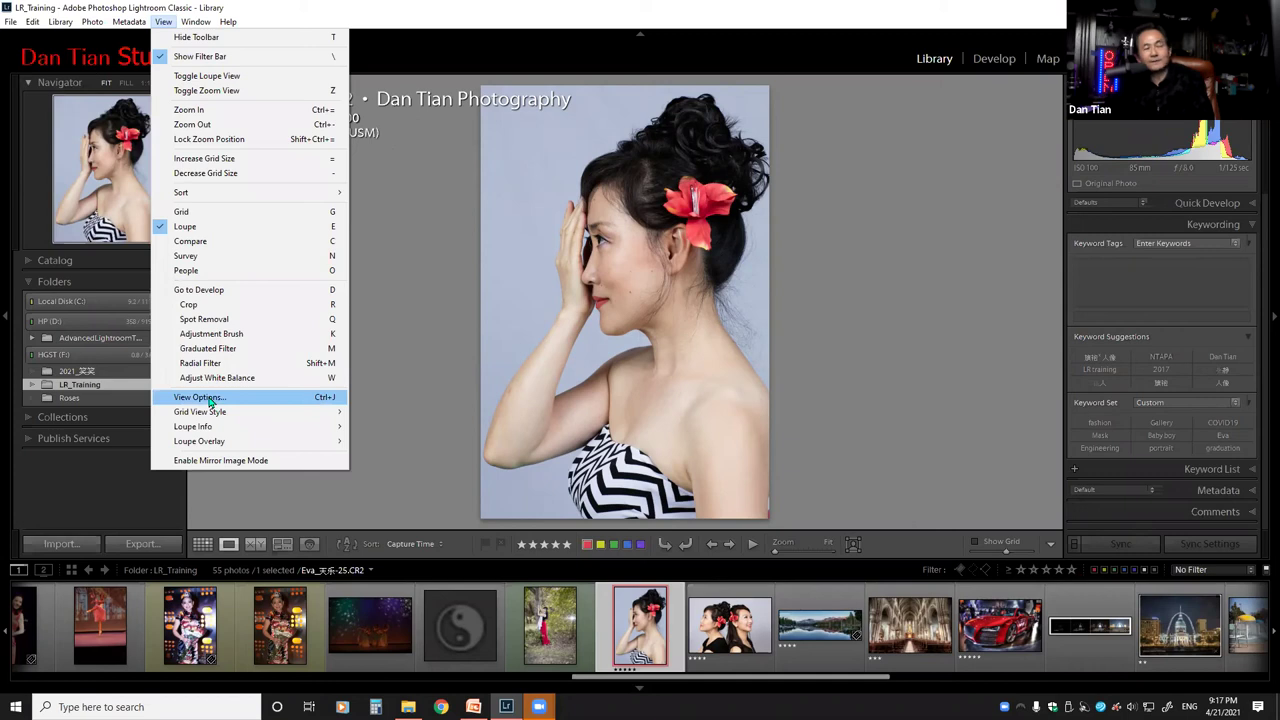
Review the Grid View and Loupe View tabs of Library View Options, then close them.
key(Escape)
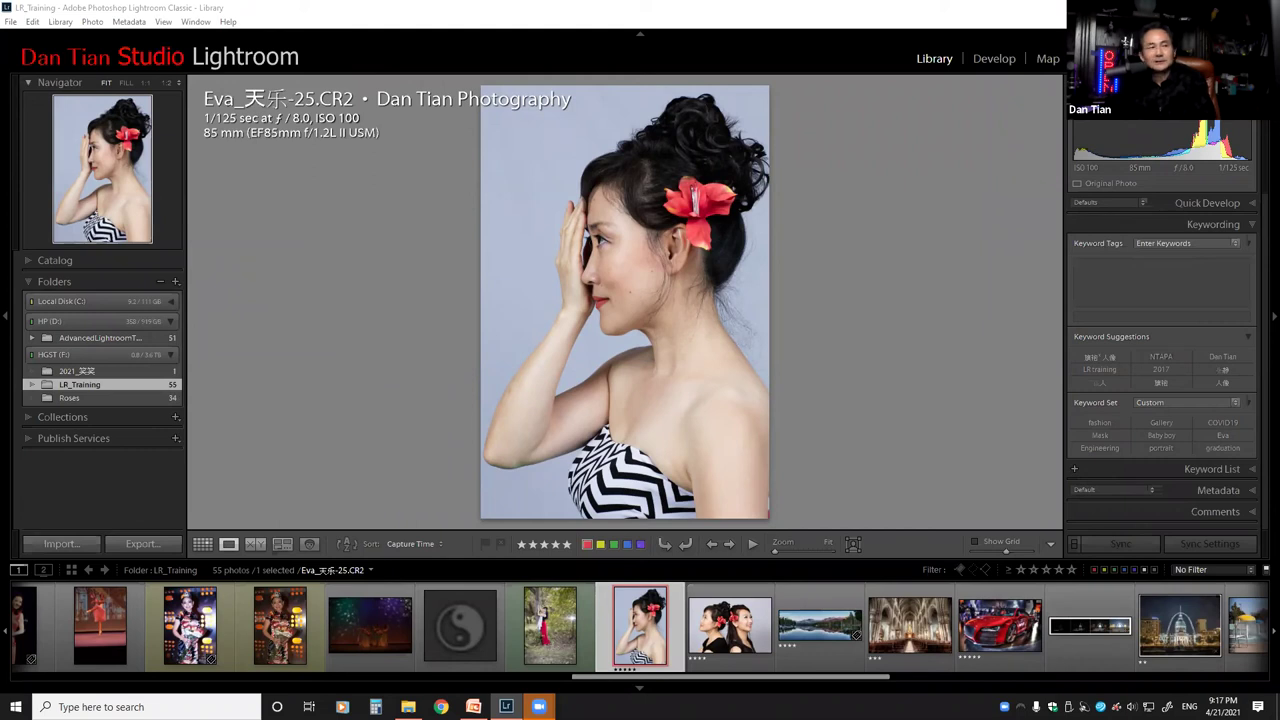
key(ctrl+j)
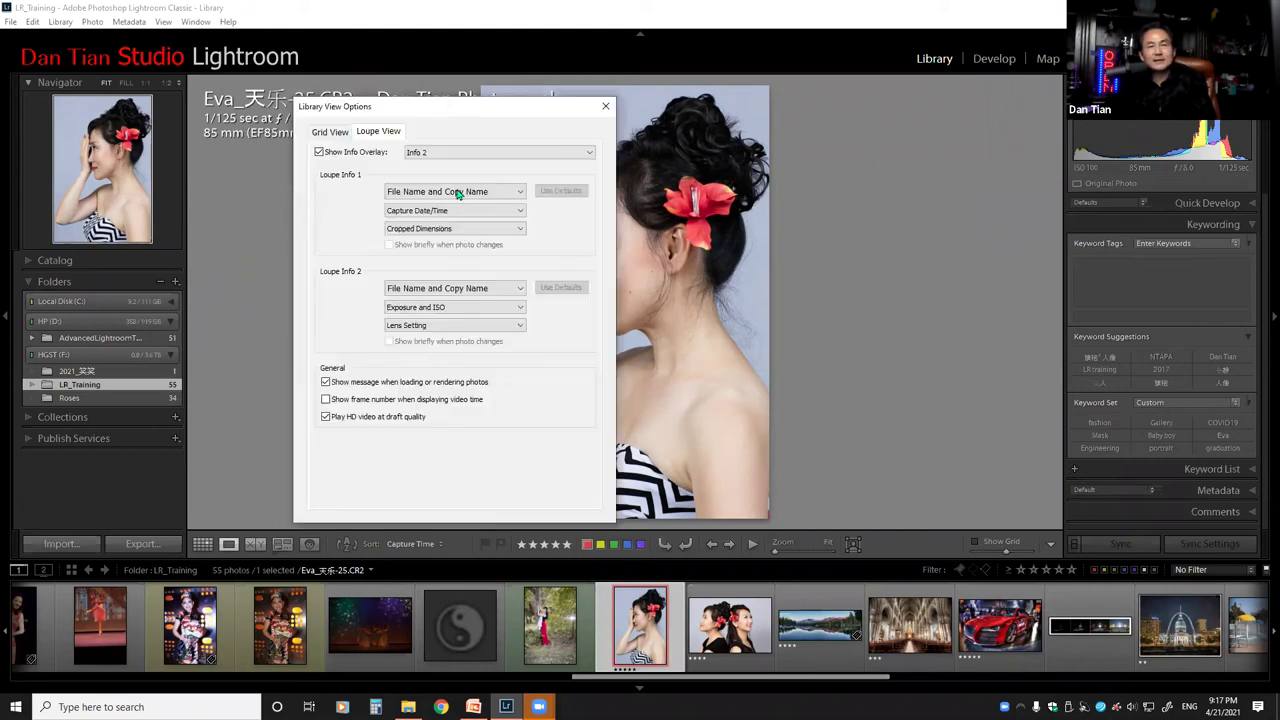
click(333, 134)
click(378, 134)
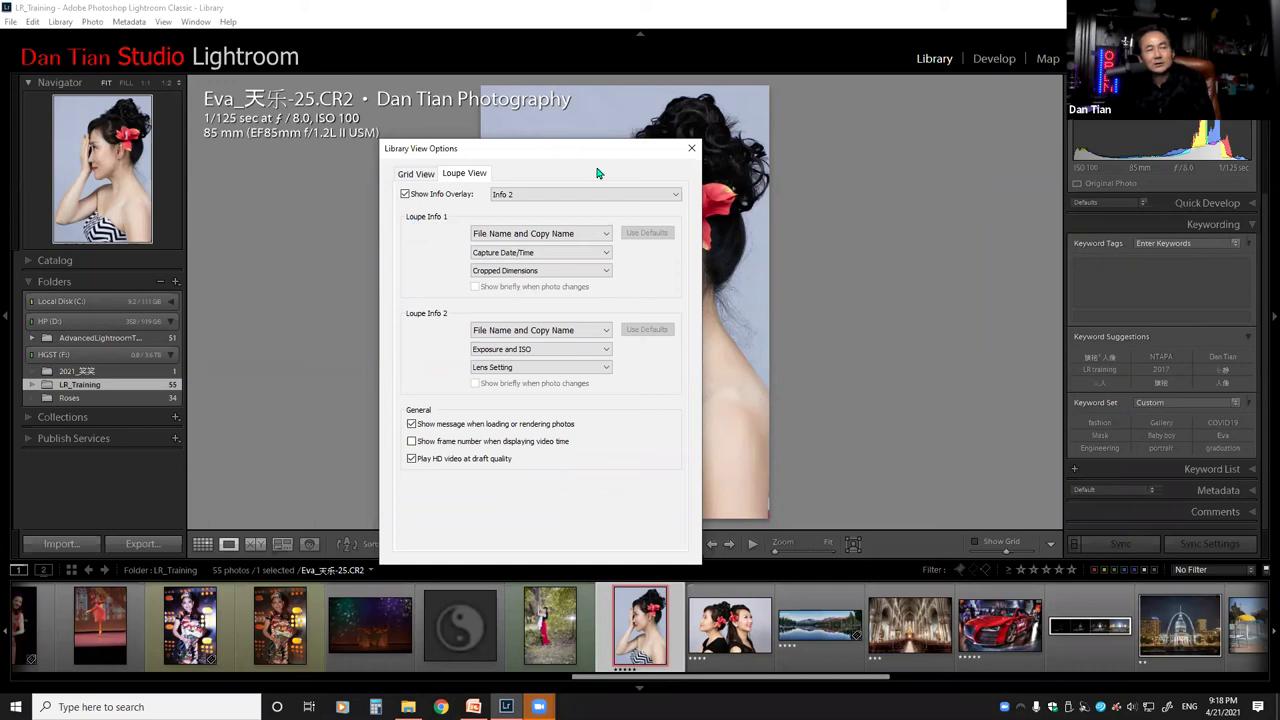
key(Escape)
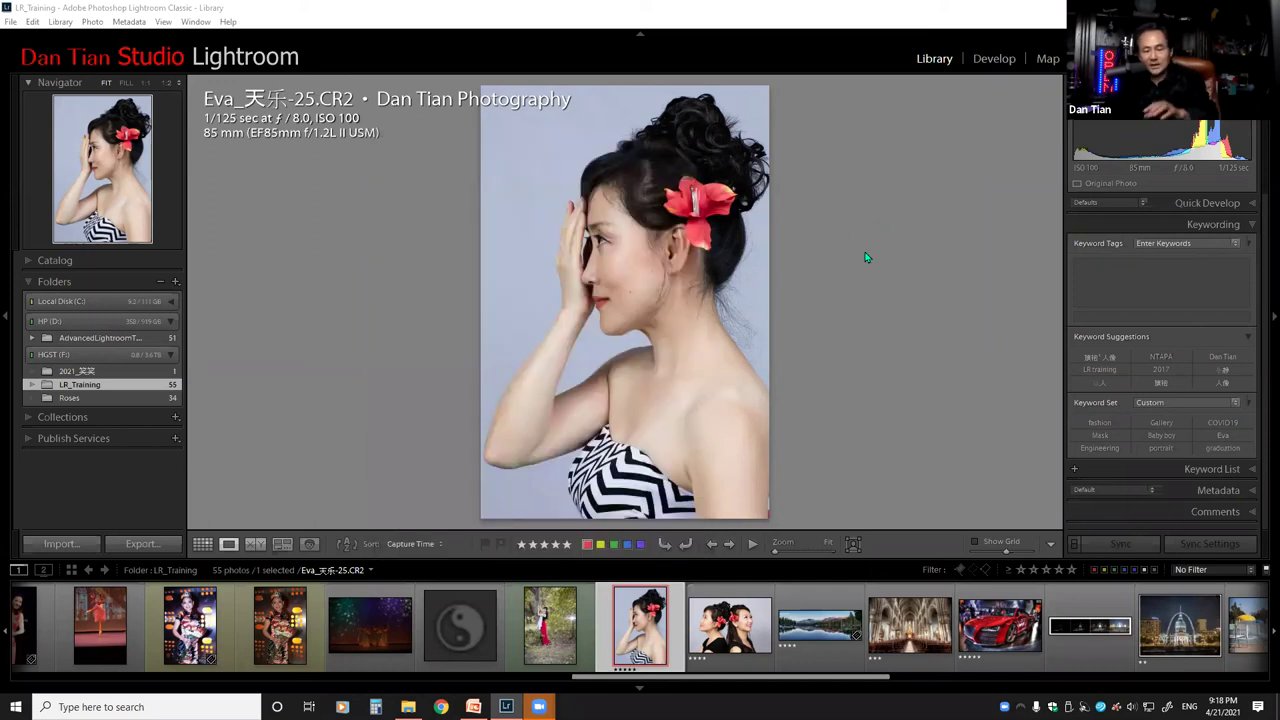
Show the Info 1 overlay with capture date and 2880 x 4320 dimensions, and reopen Library View Options.
key(i)
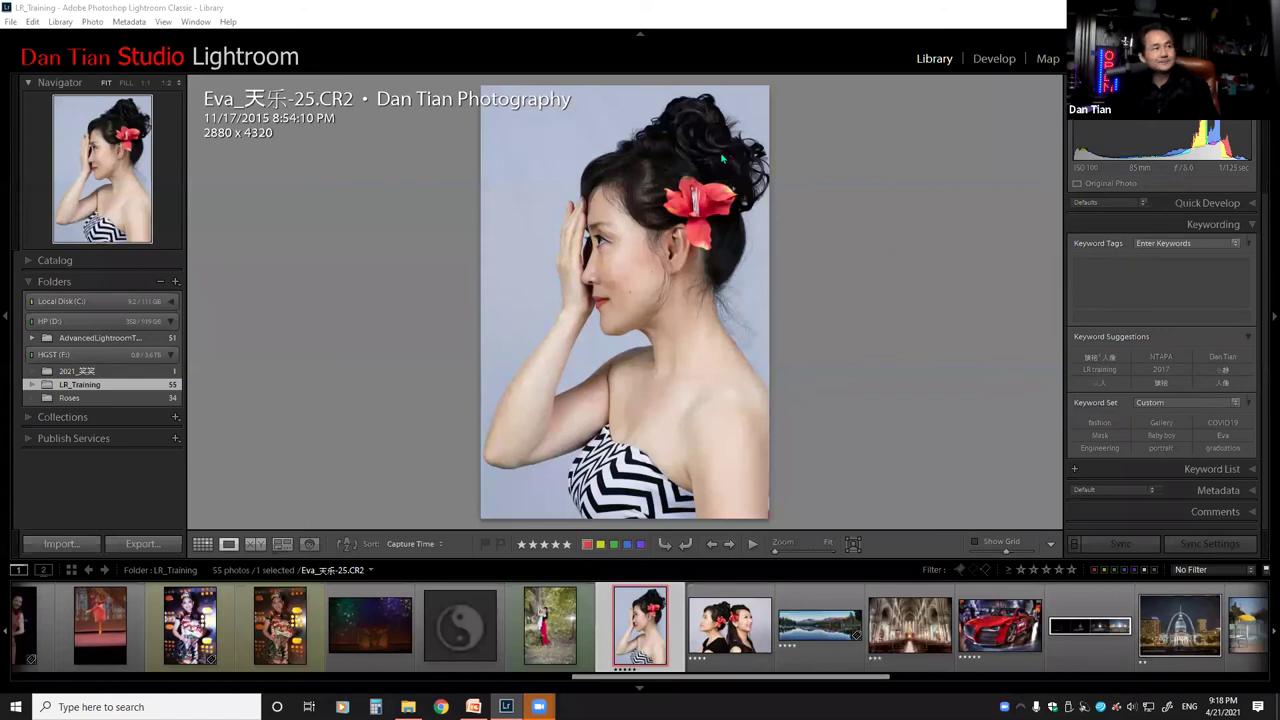
key(ctrl+j)
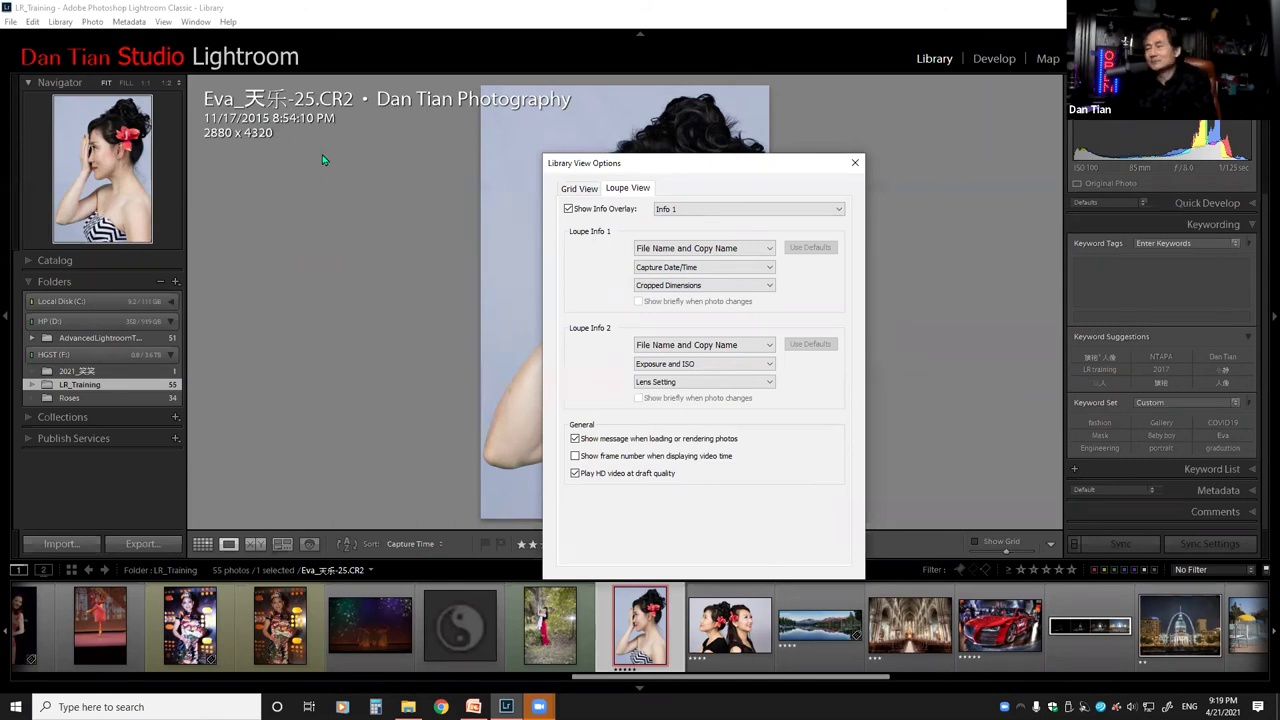
Set Loupe Info 1's three lines to Copyright, Camera and Lens, then show Info 2.
click(772, 250)
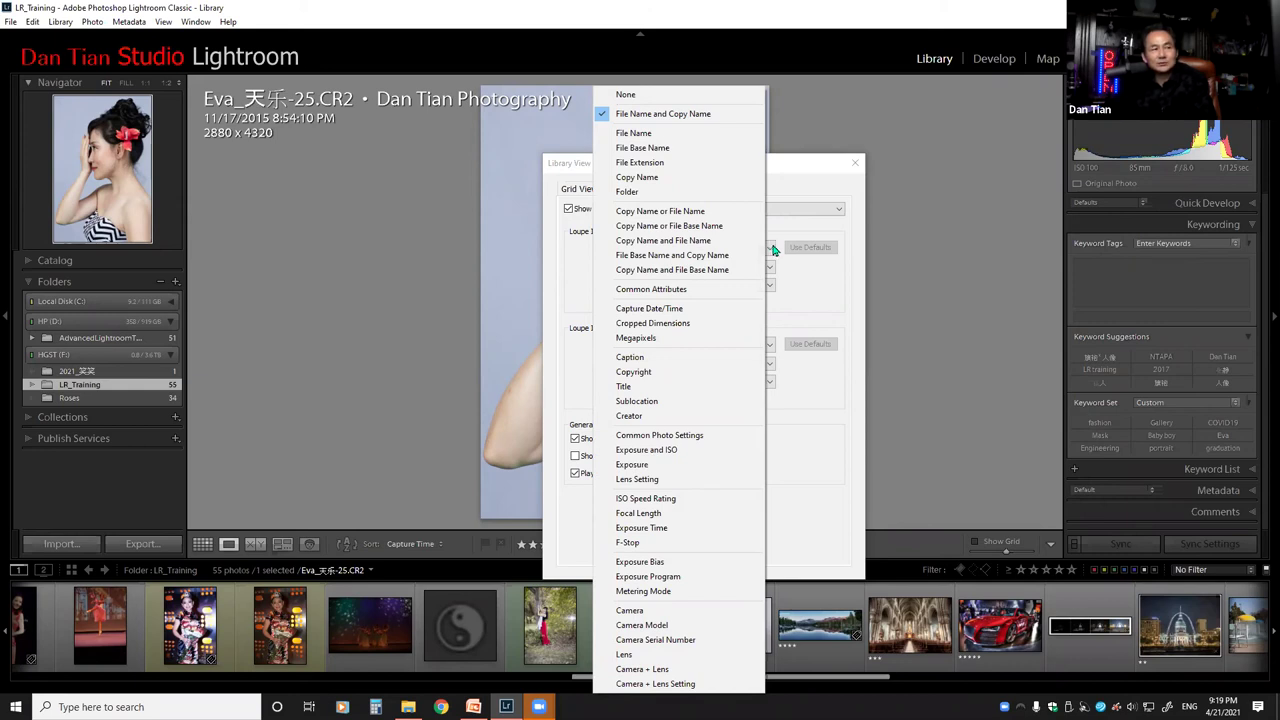
click(712, 375)
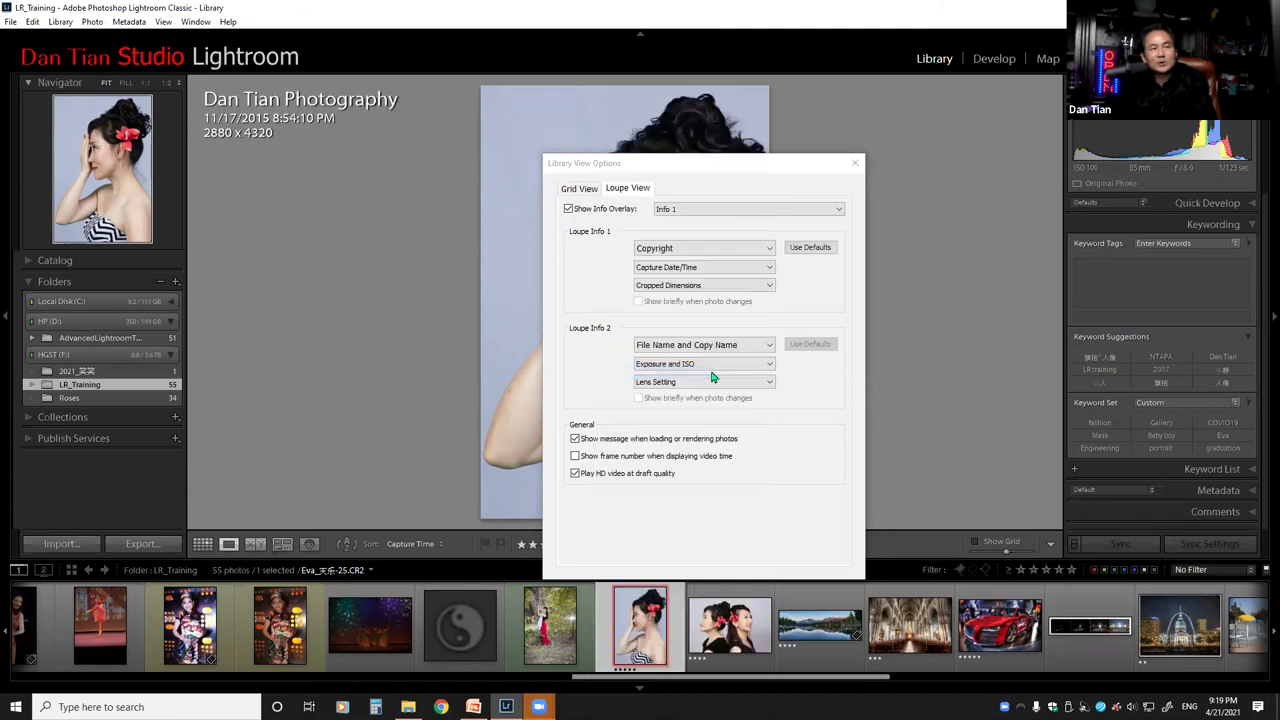
click(770, 270)
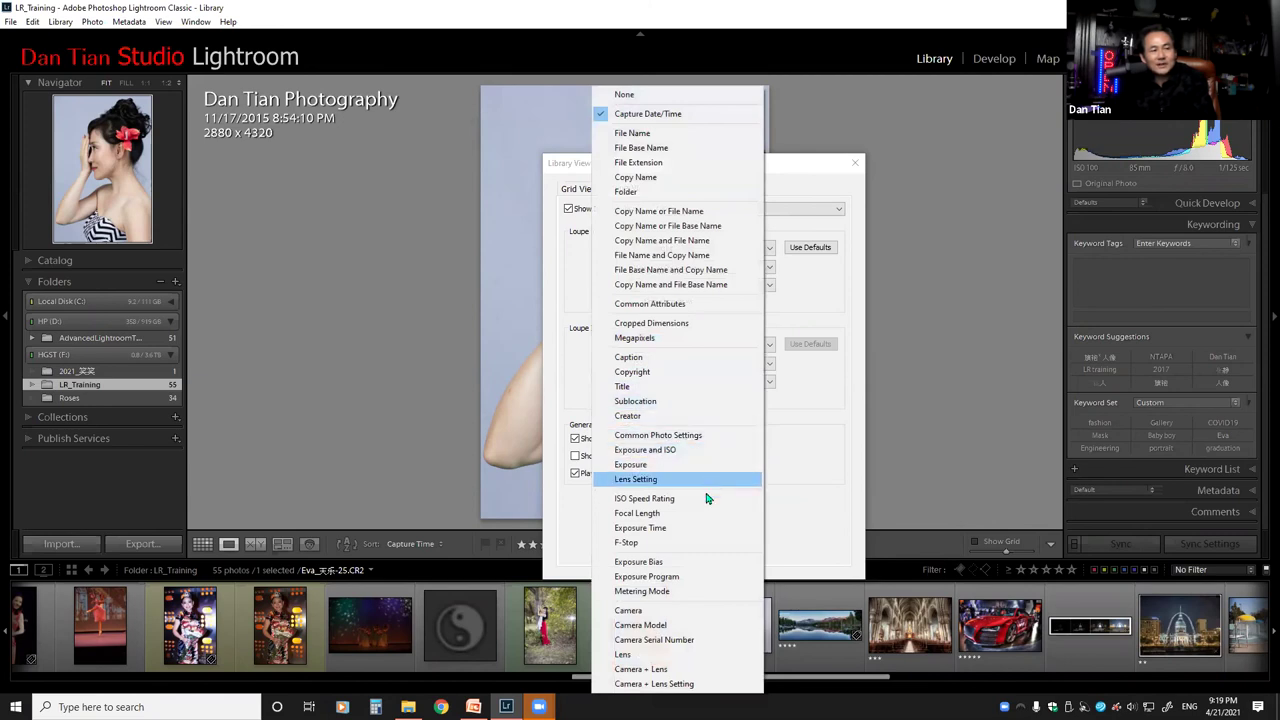
click(704, 612)
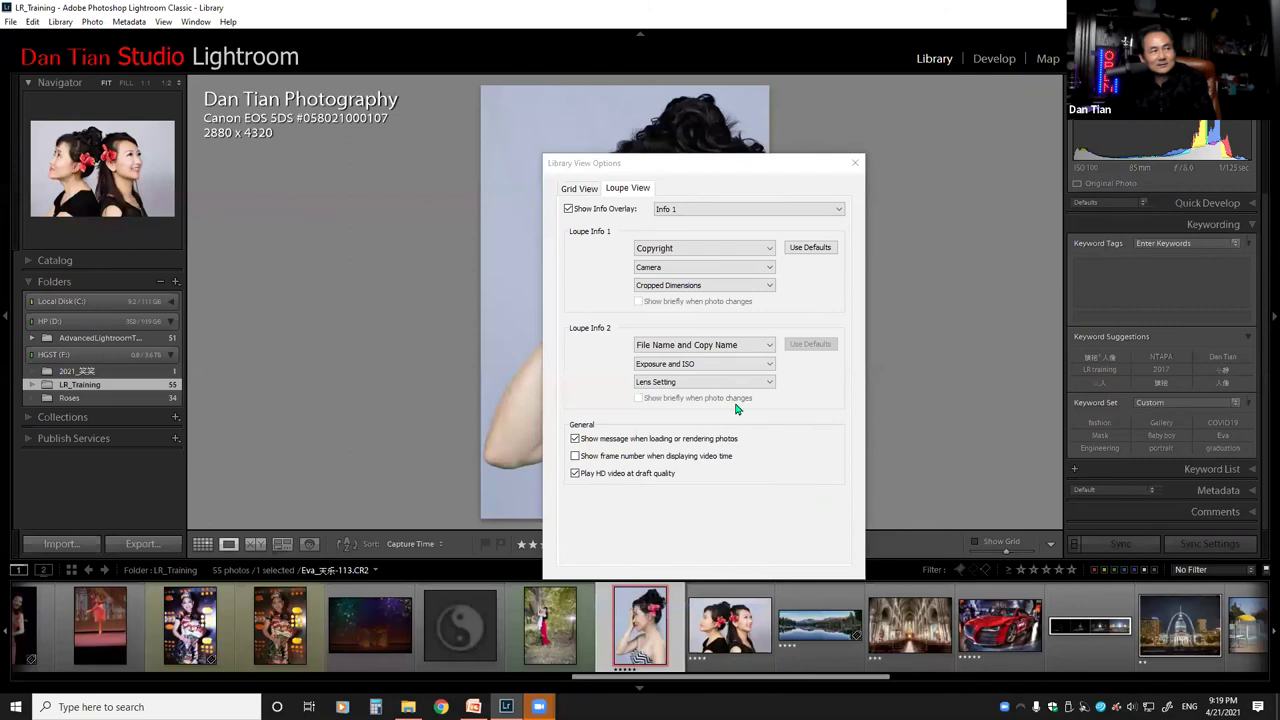
click(768, 288)
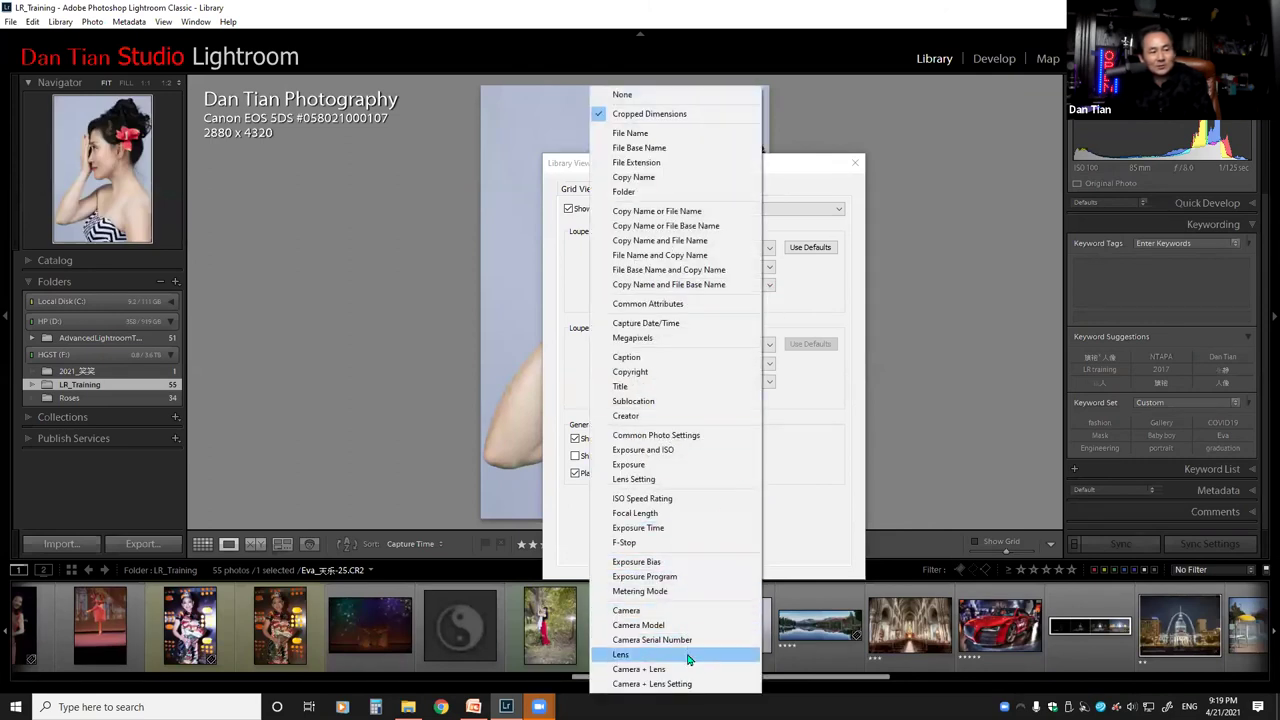
click(686, 654)
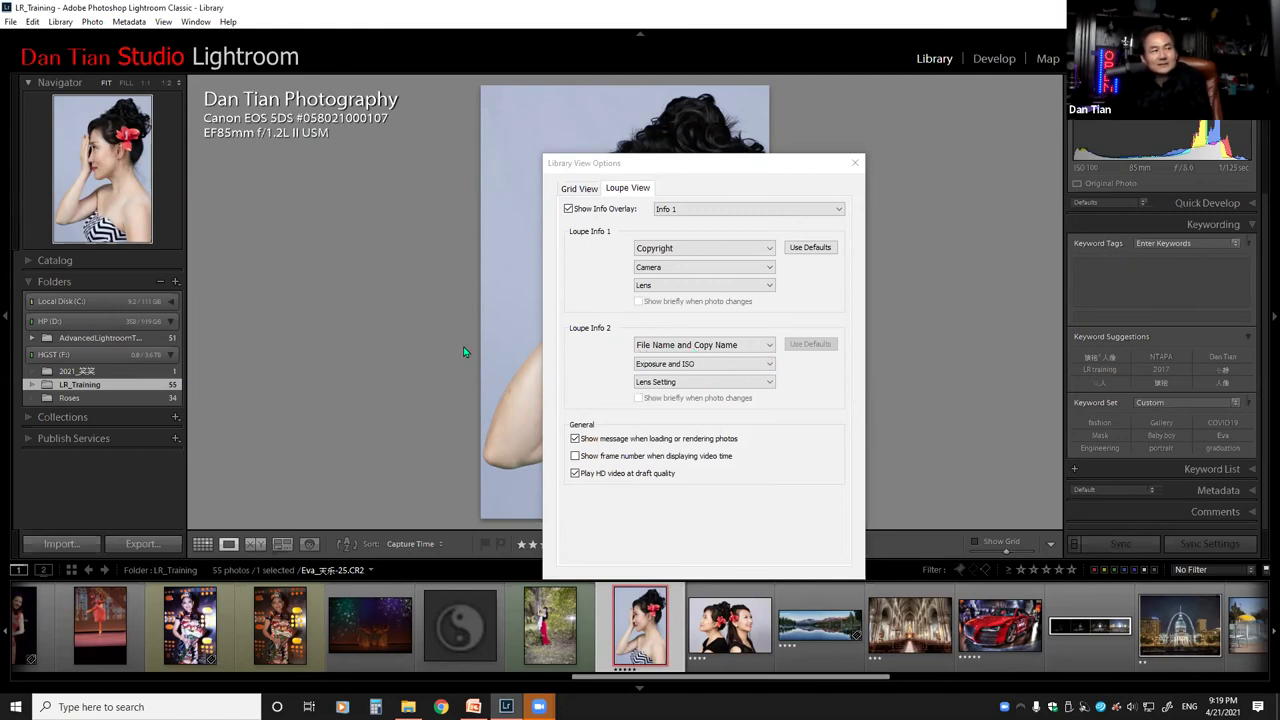
key(i)
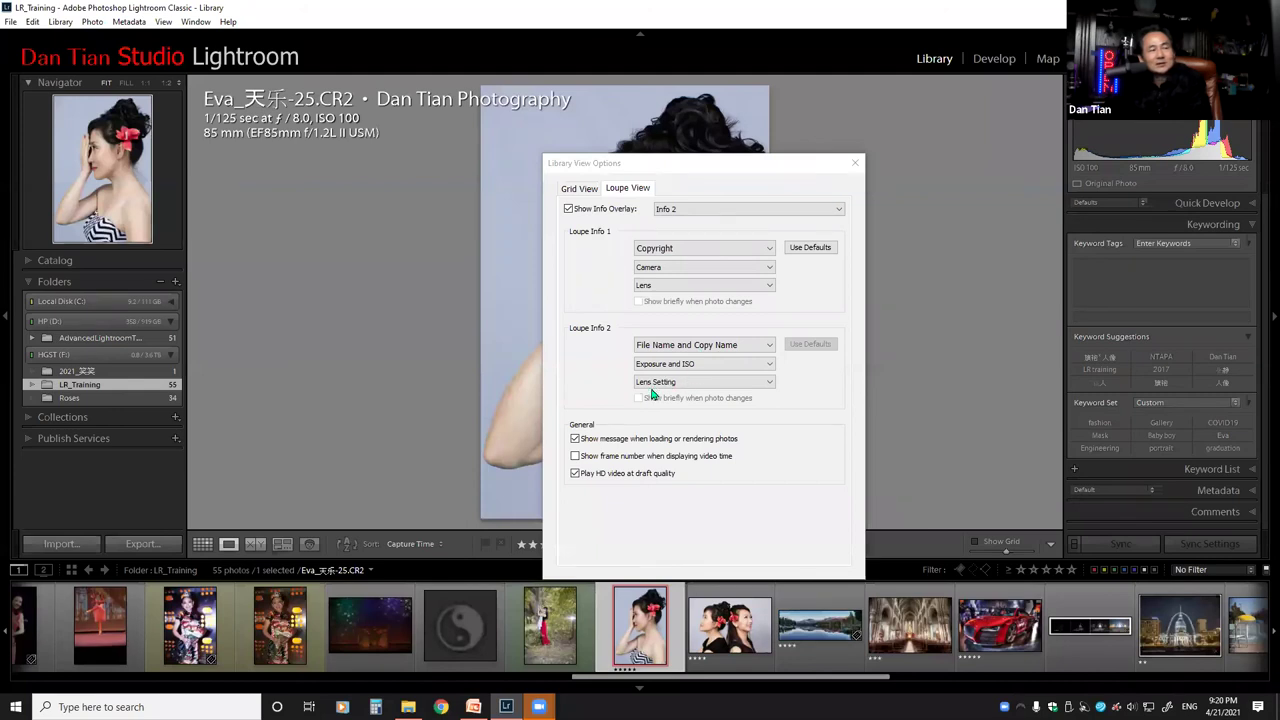
Set Loupe Info 2's lines to ISO Speed Rating, Focal Length and Metering Mode, then close the dialog.
click(771, 349)
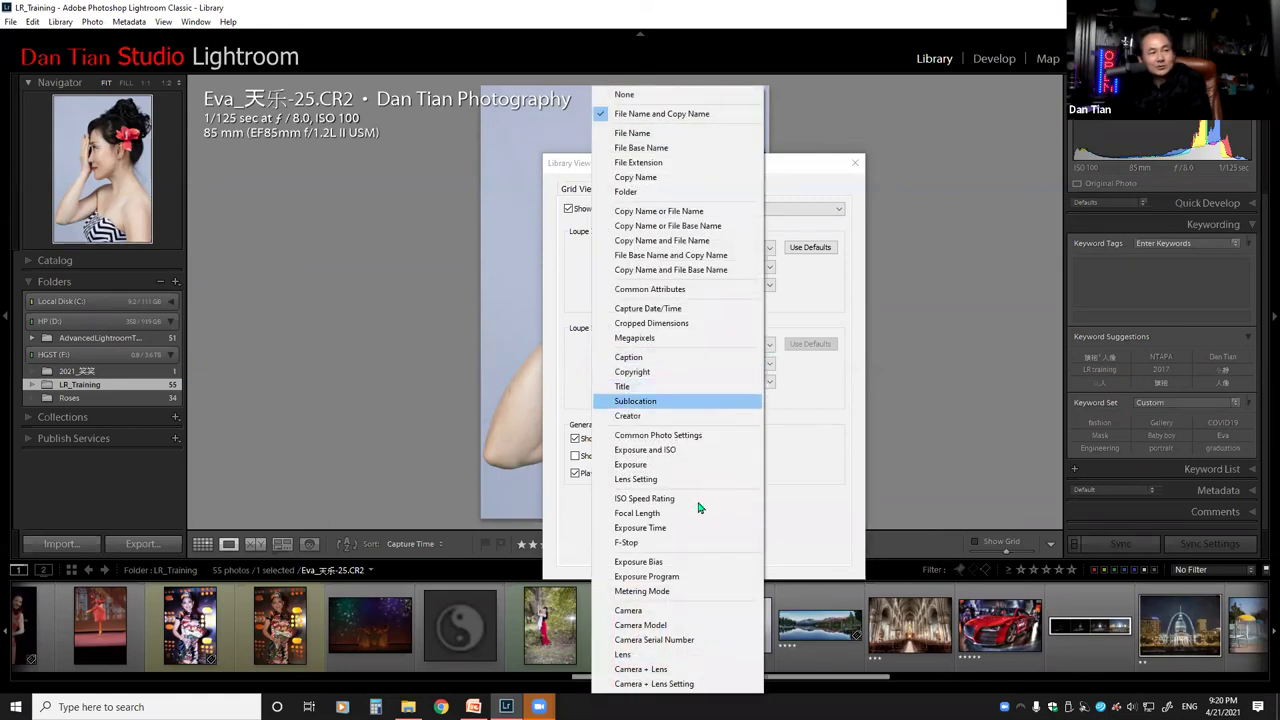
click(697, 500)
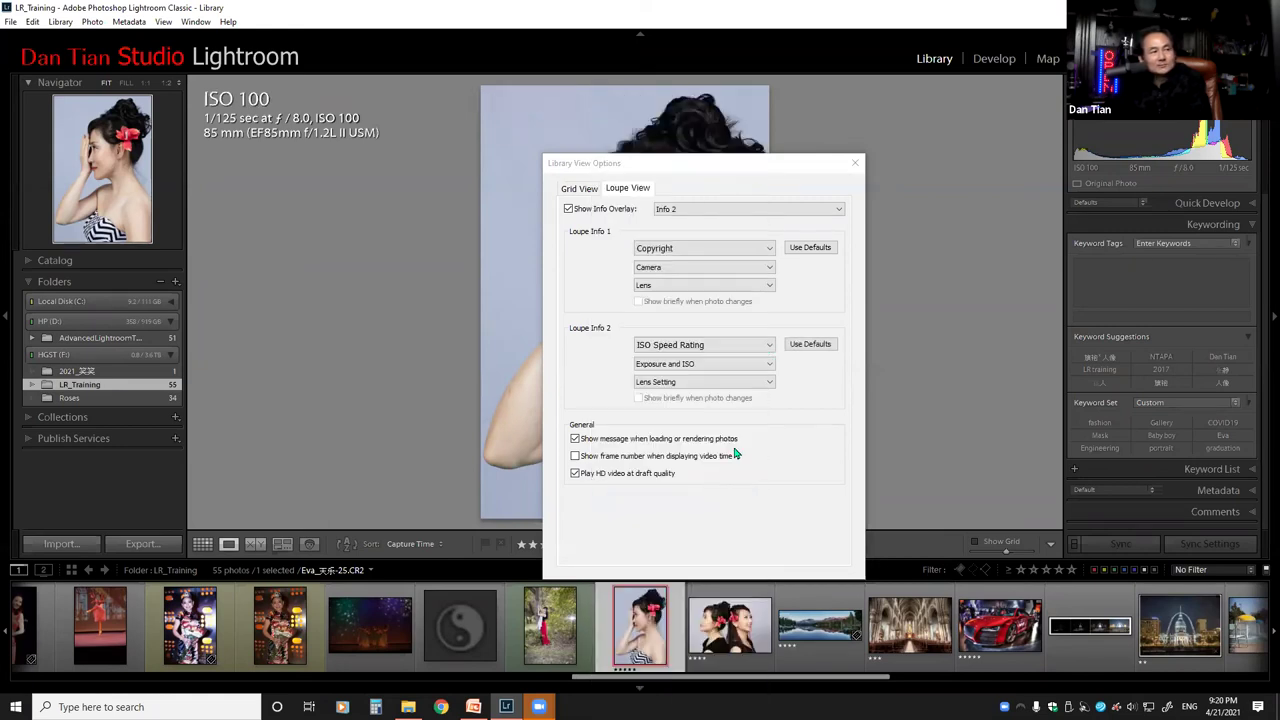
click(766, 367)
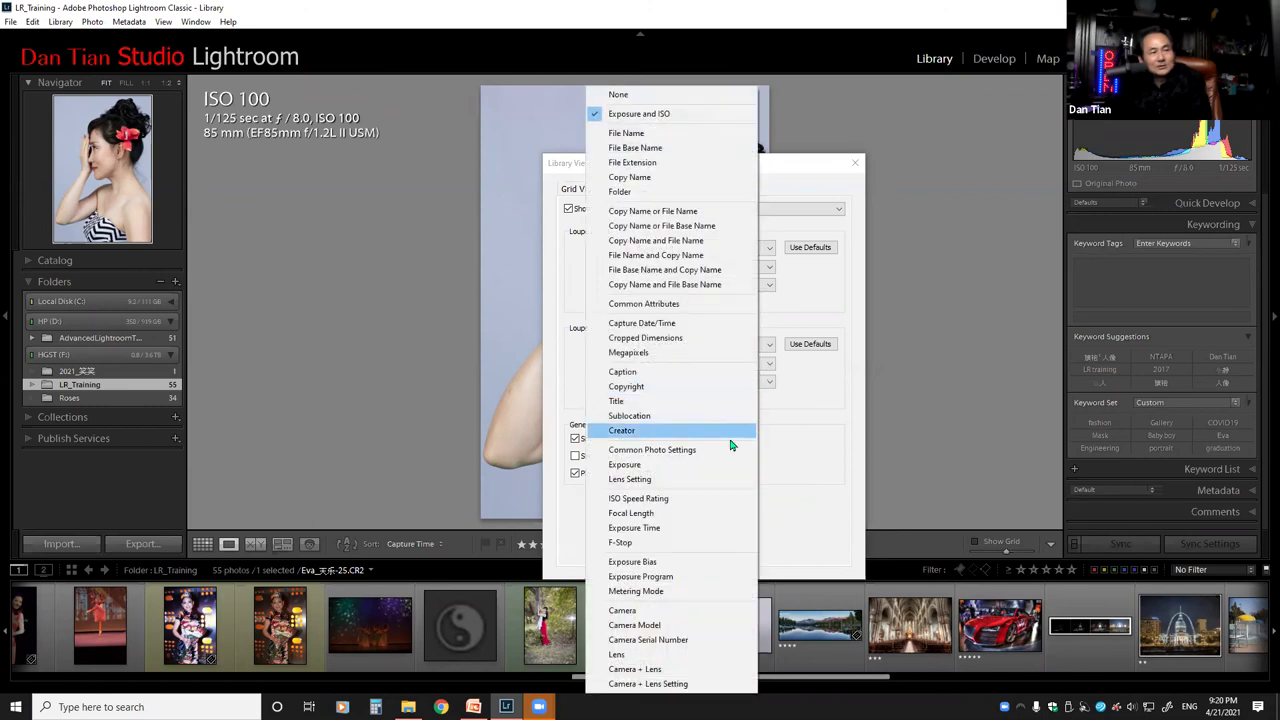
click(685, 516)
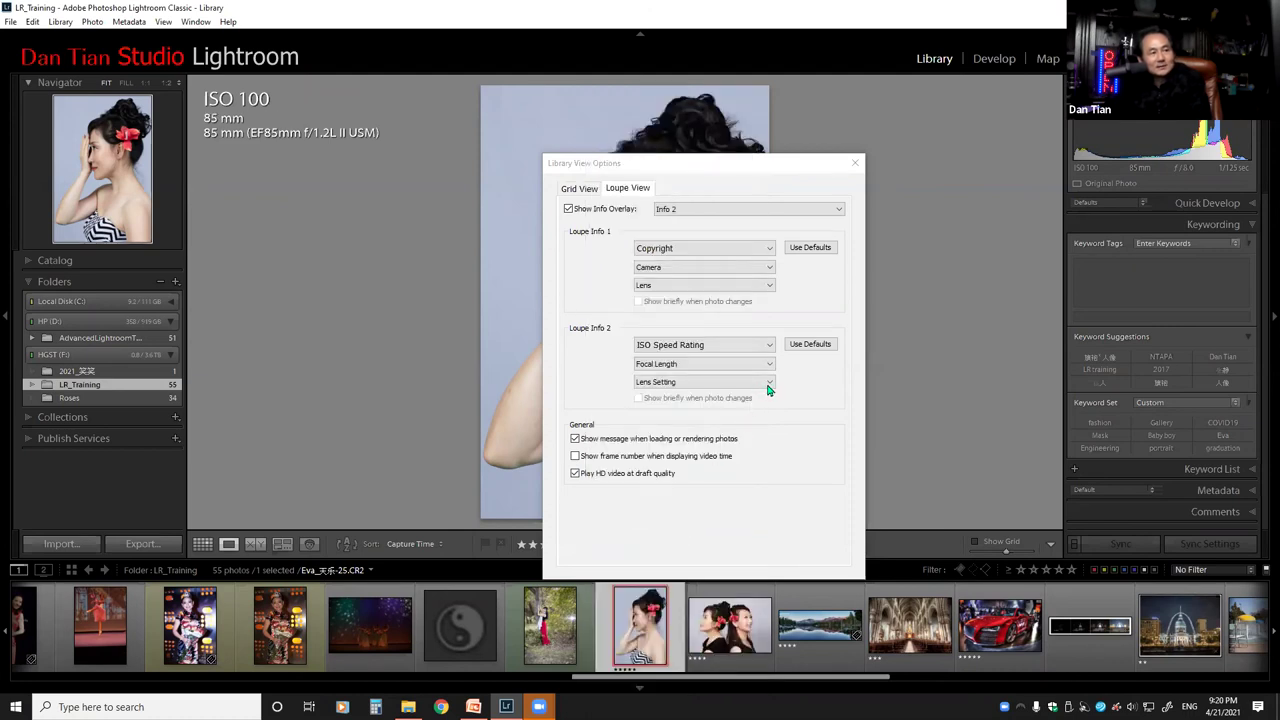
click(767, 386)
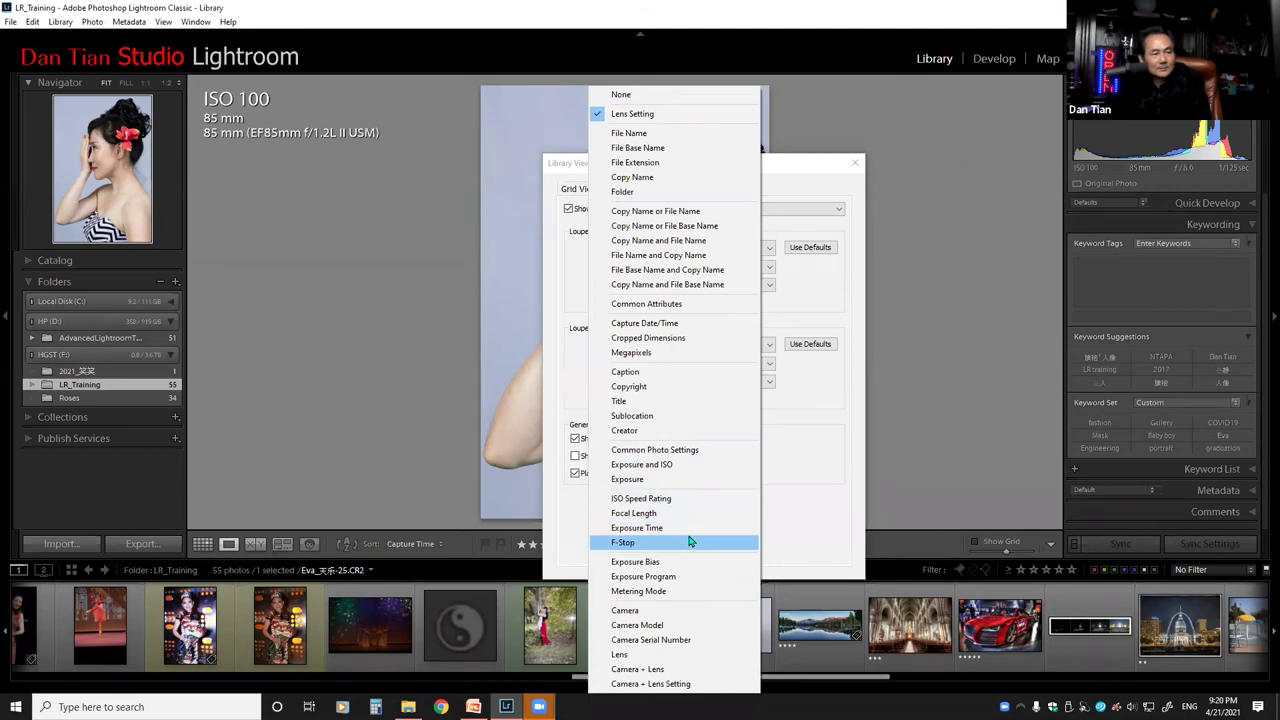
click(701, 592)
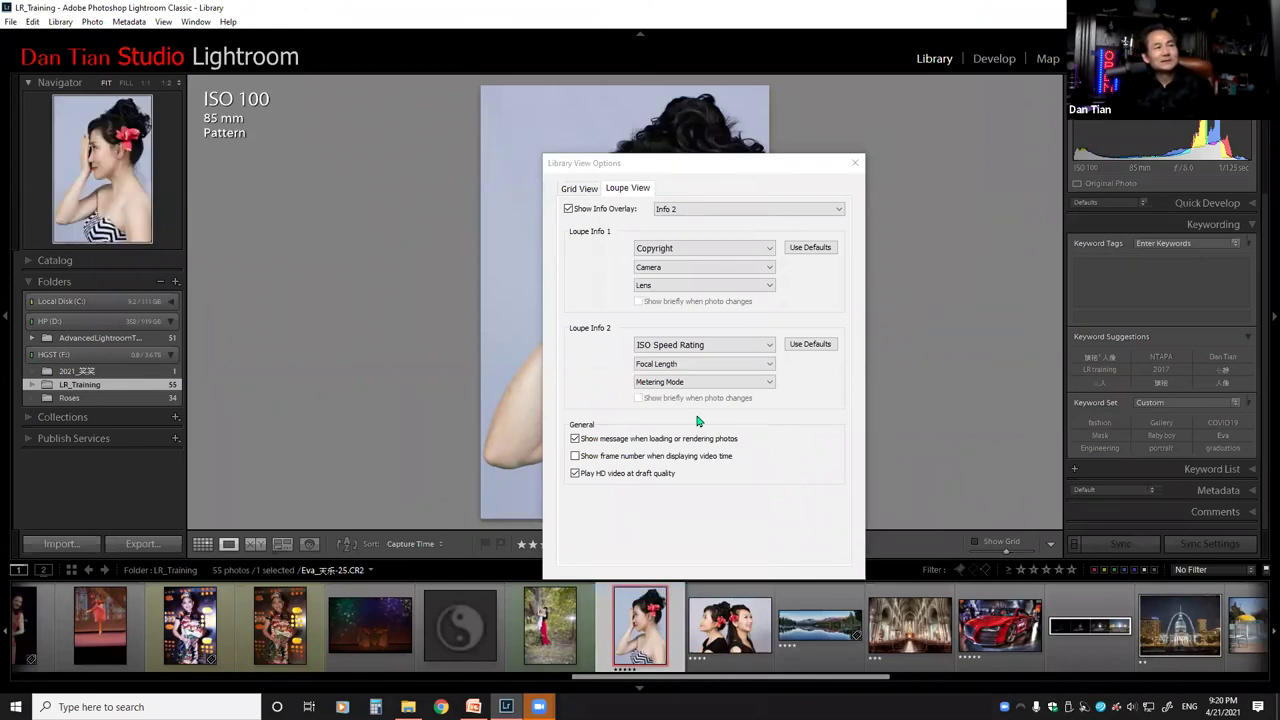
click(854, 163)
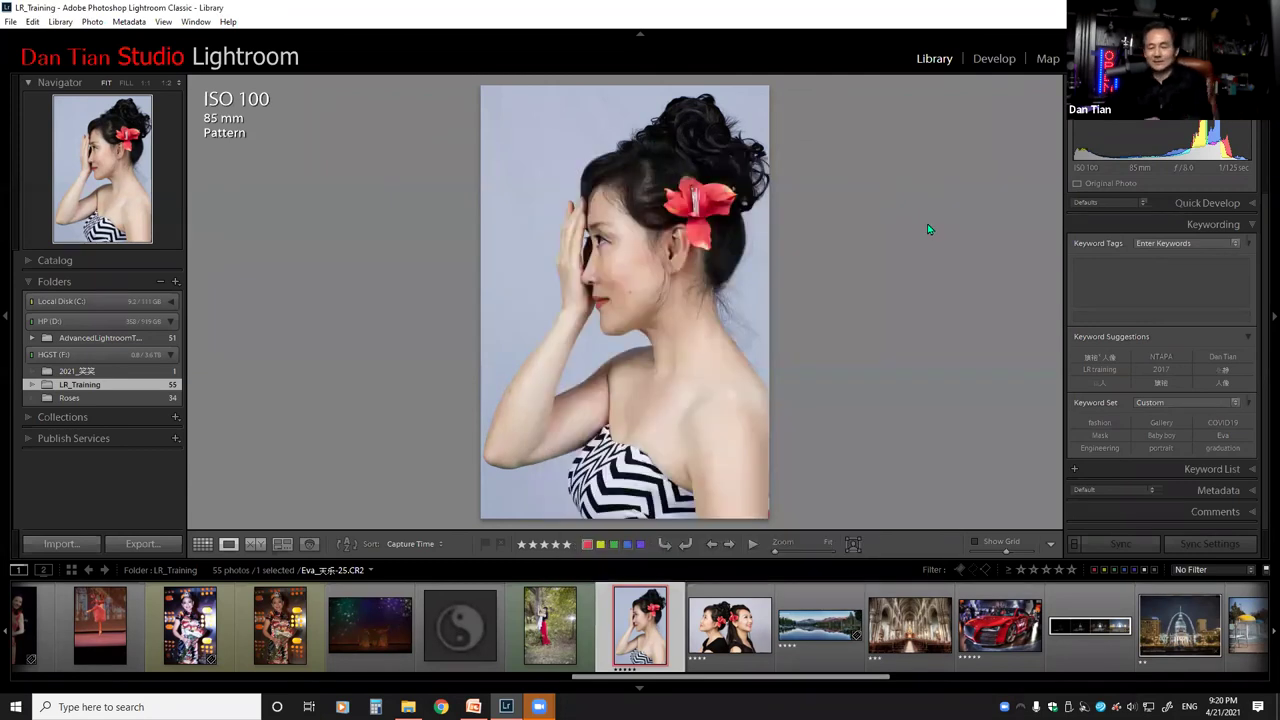
Cycle the overlay through Info 1 and Info 2 to off, then switch to the PowerPoint Exercises slide.
key(i)
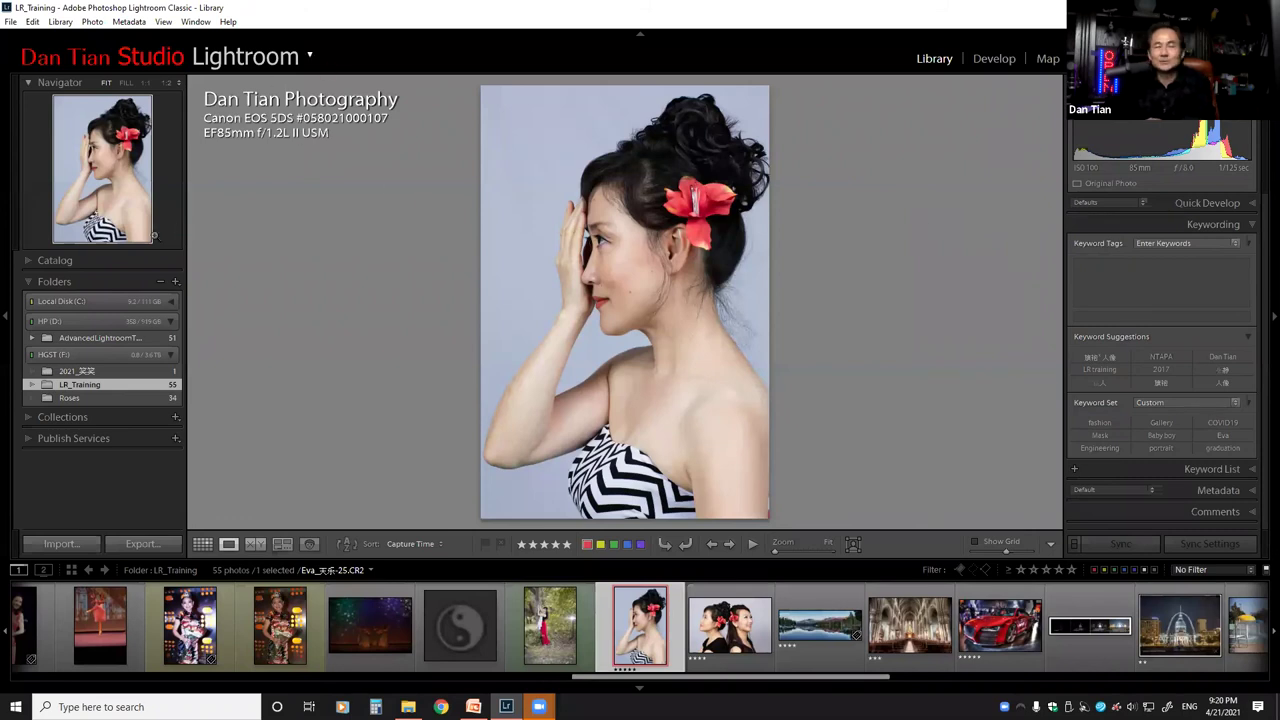
key(i)
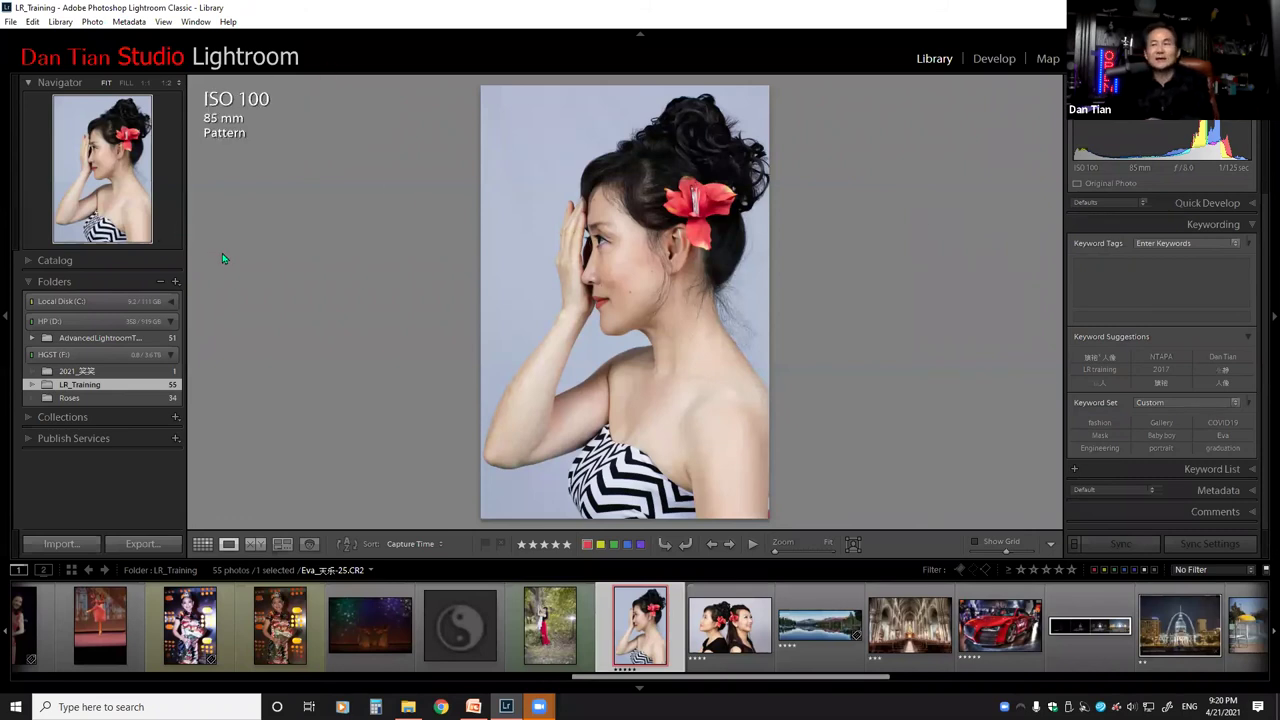
key(i)
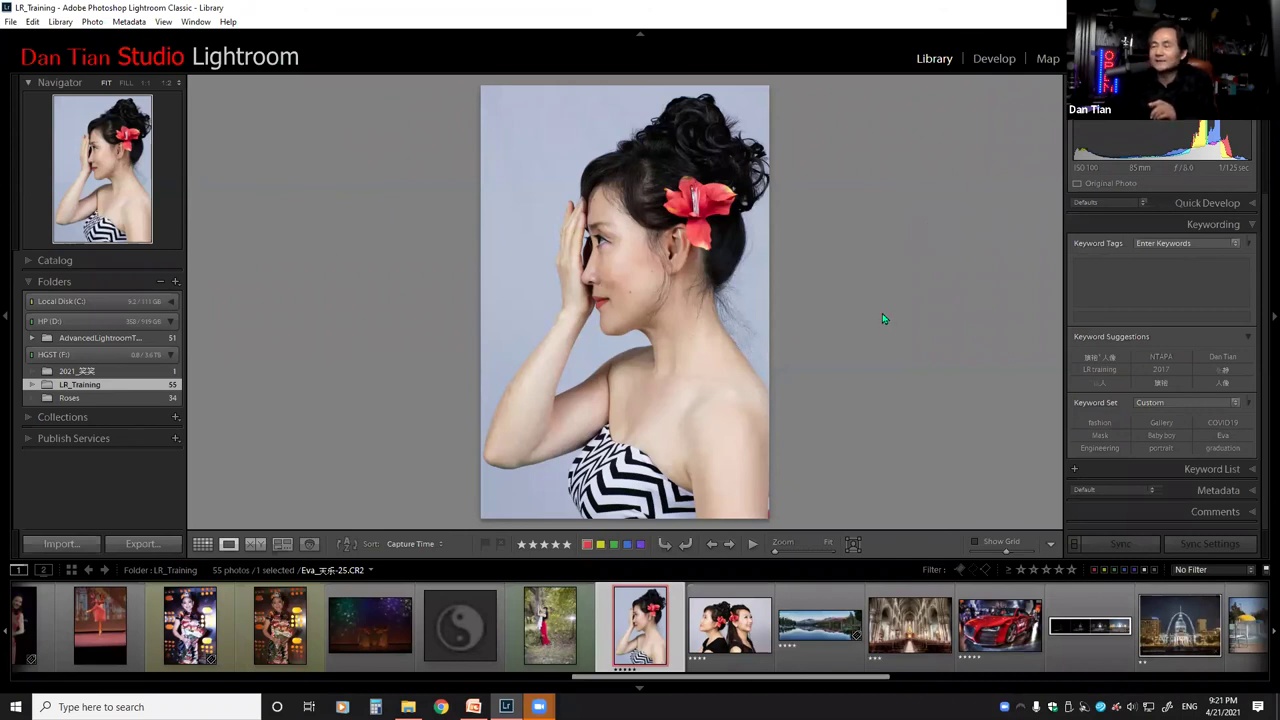
click(1265, 115)
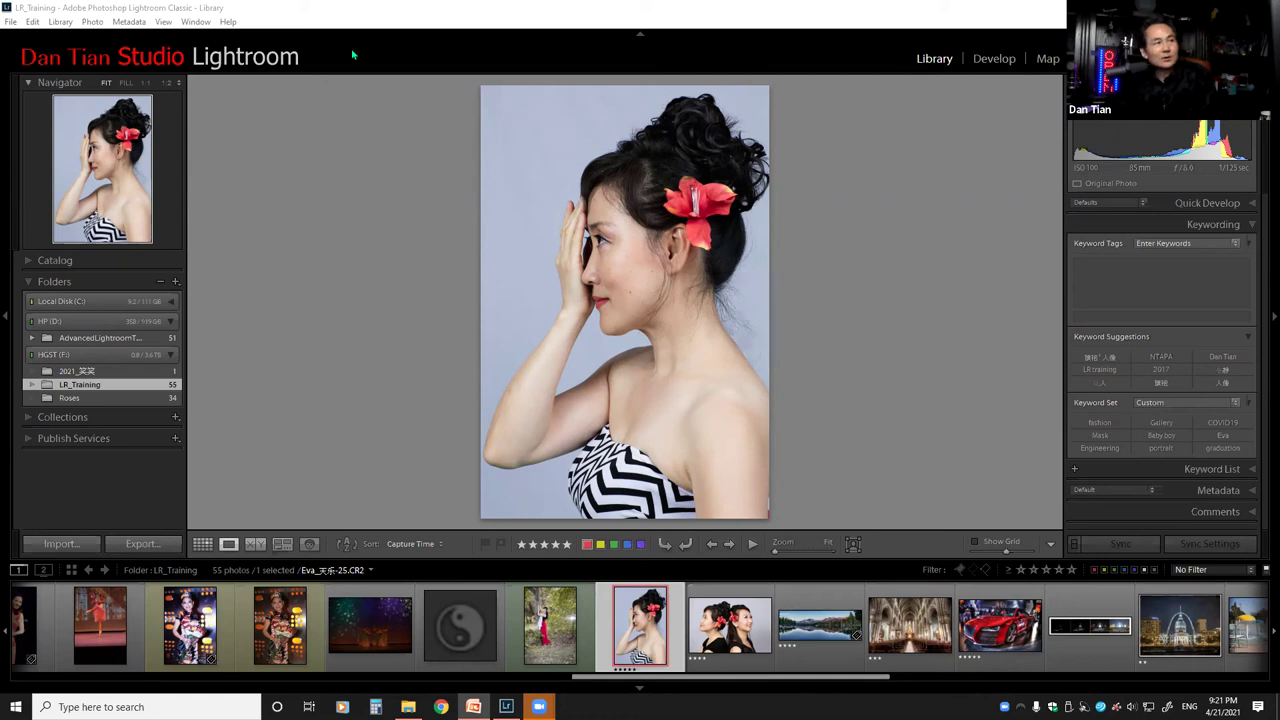
key(alt+Tab)
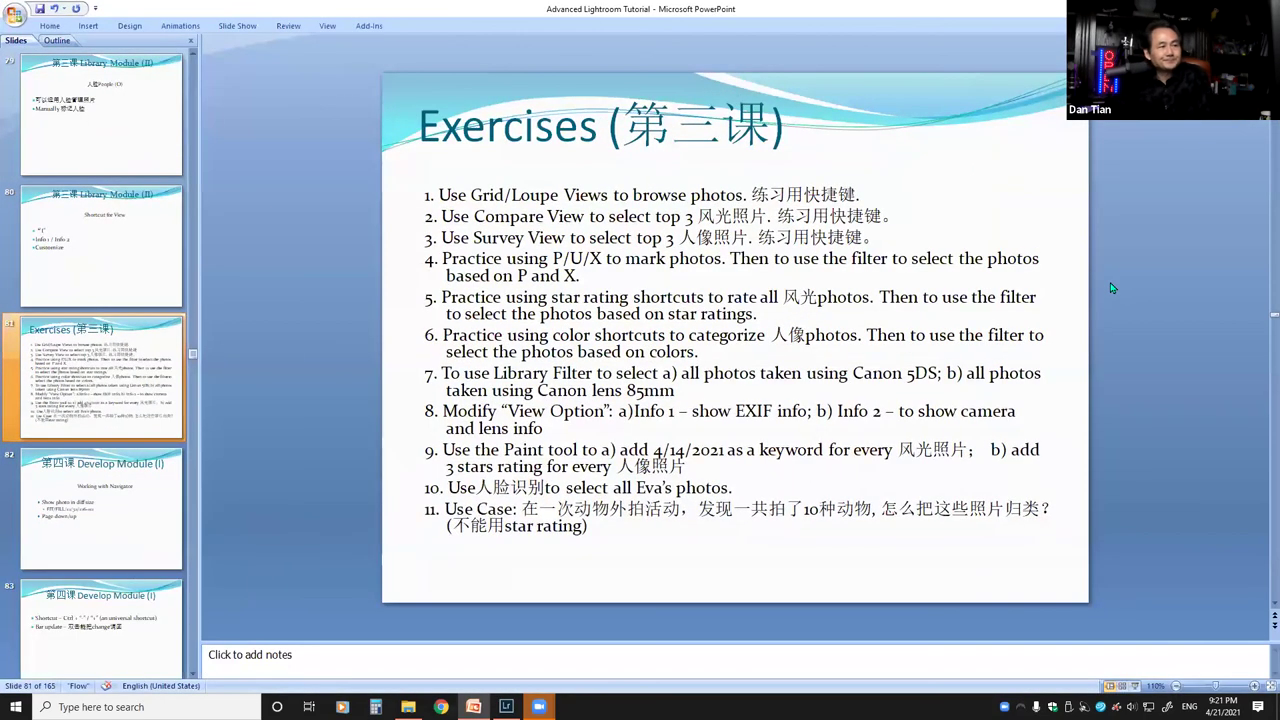
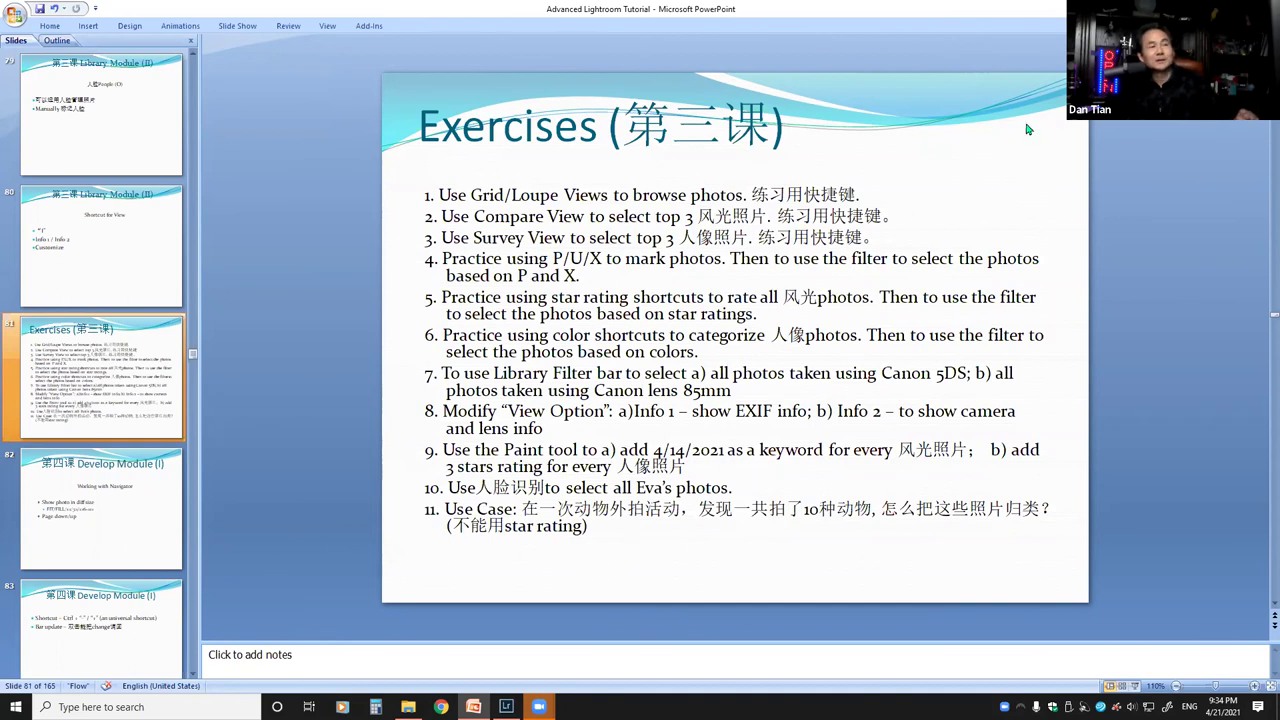
Switch to Lightroom and open the Metadata filter with its Date, Camera, Lens and Label columns.
key(alt+Tab)
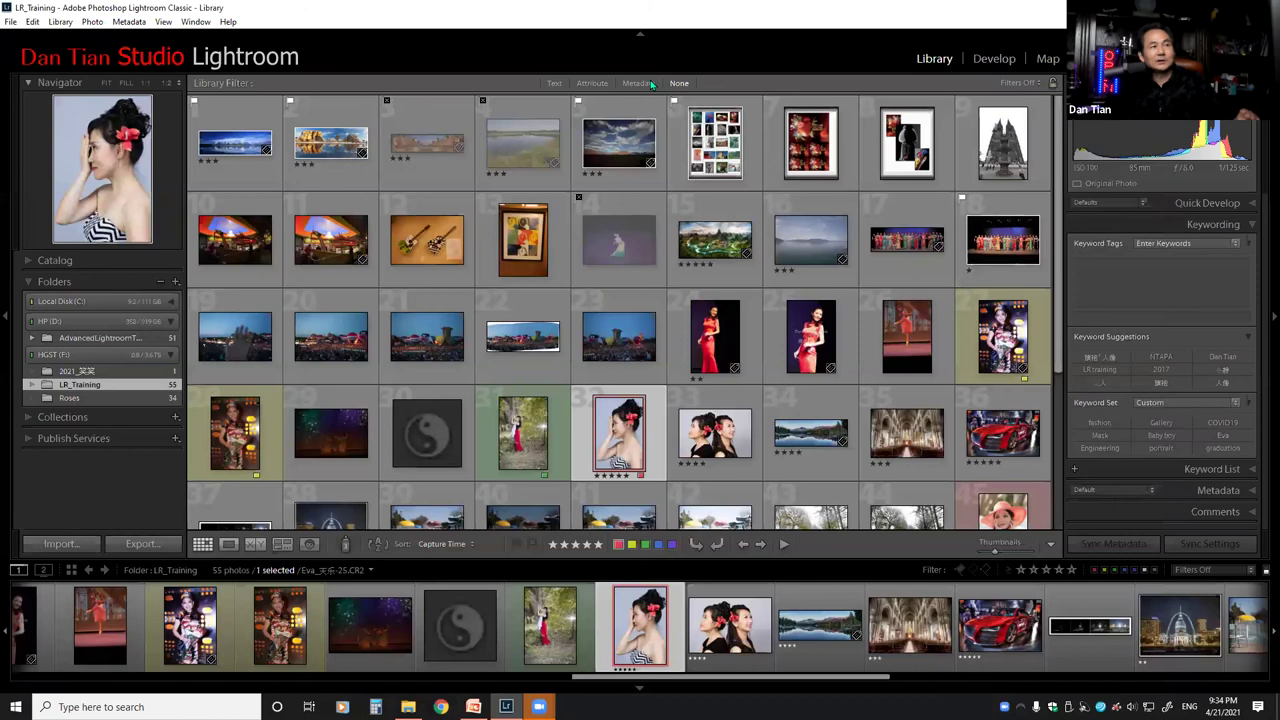
click(640, 83)
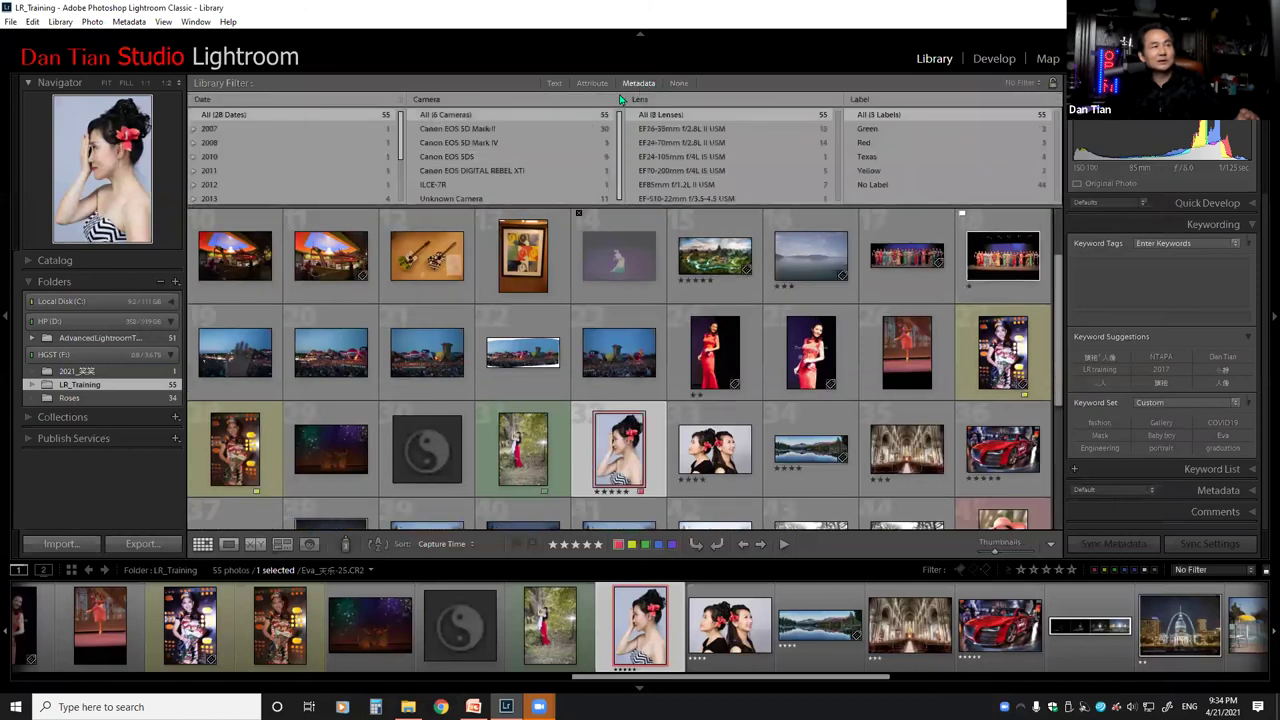
Filter to the 7 Canon EOS 5DS photos shot with the EF85mm lens, then return to PowerPoint.
click(457, 158)
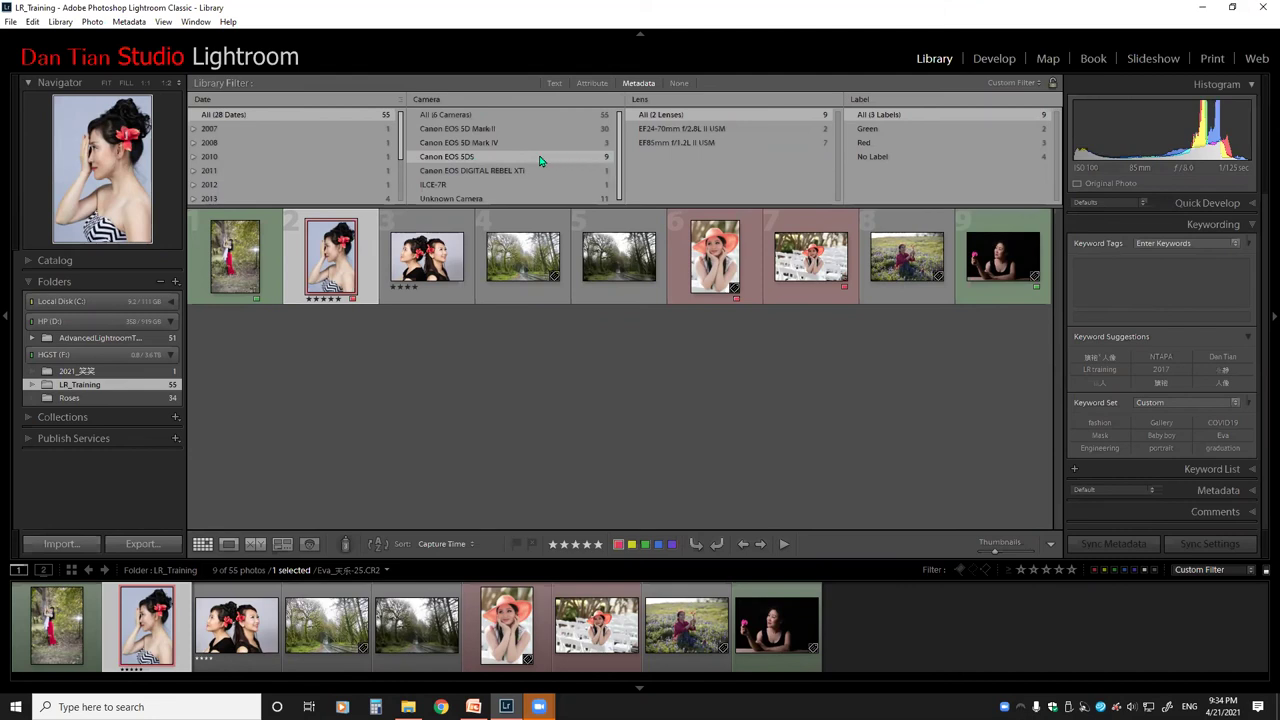
click(684, 144)
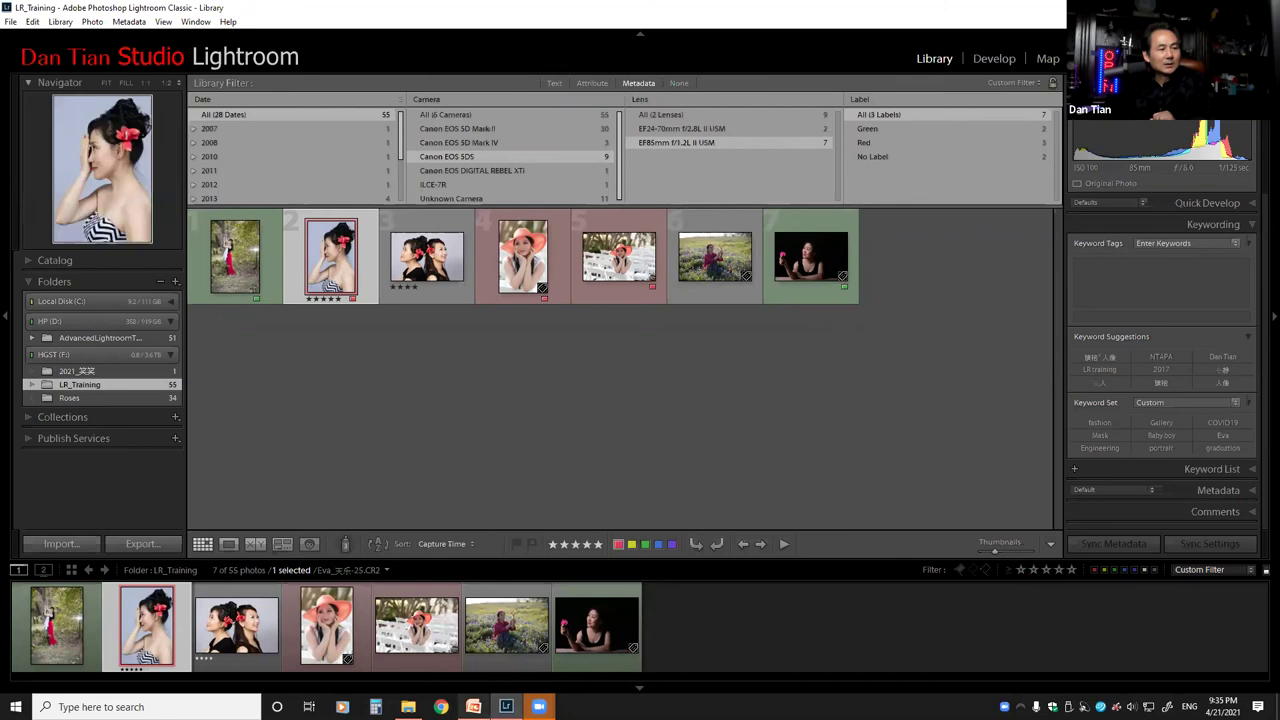
key(alt+Tab)
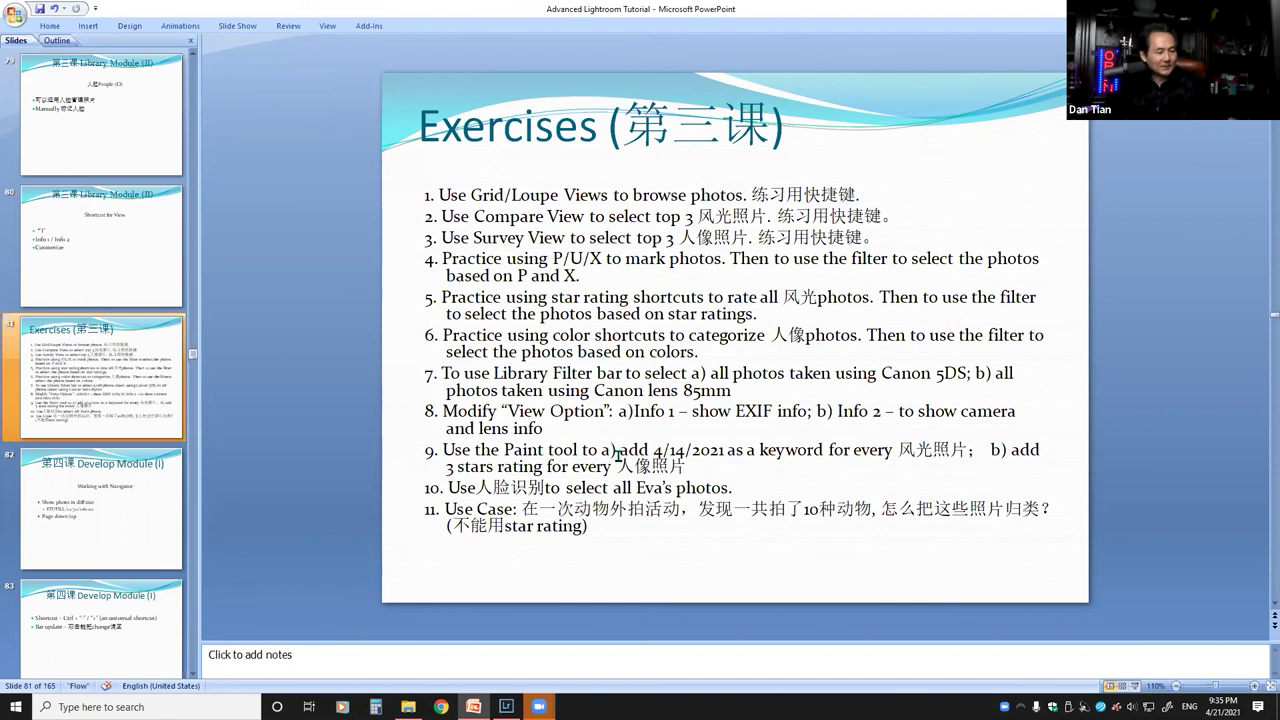
Return to the Lightroom library grid showing all 55 LR_Training photos.
key(alt+Tab)
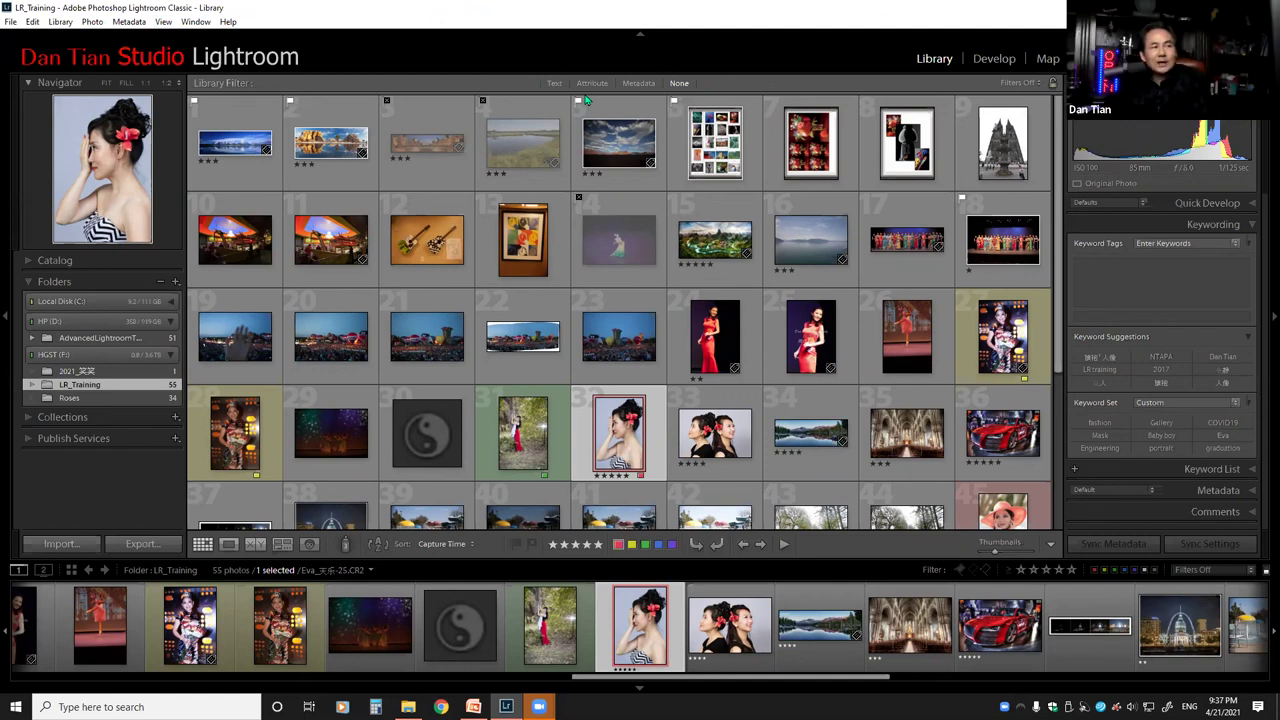
Toggle between the 7-photo Metadata filter and None twice, then return to PowerPoint.
click(638, 83)
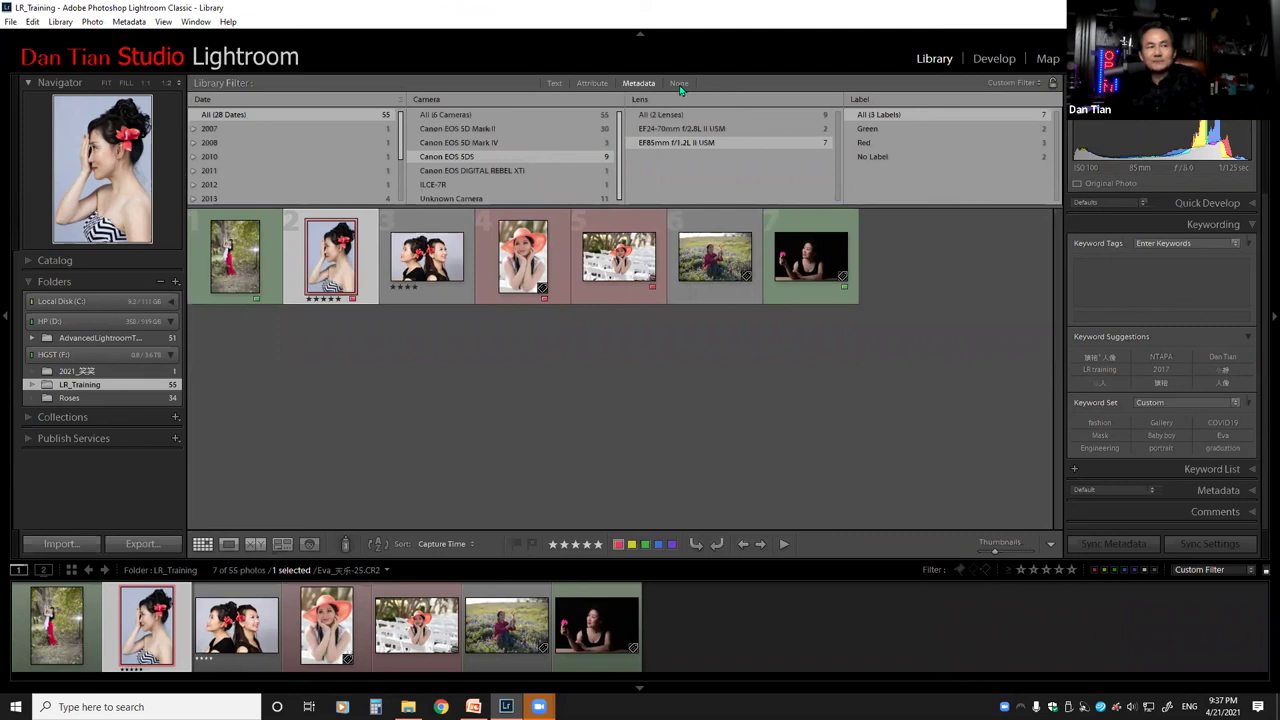
click(679, 83)
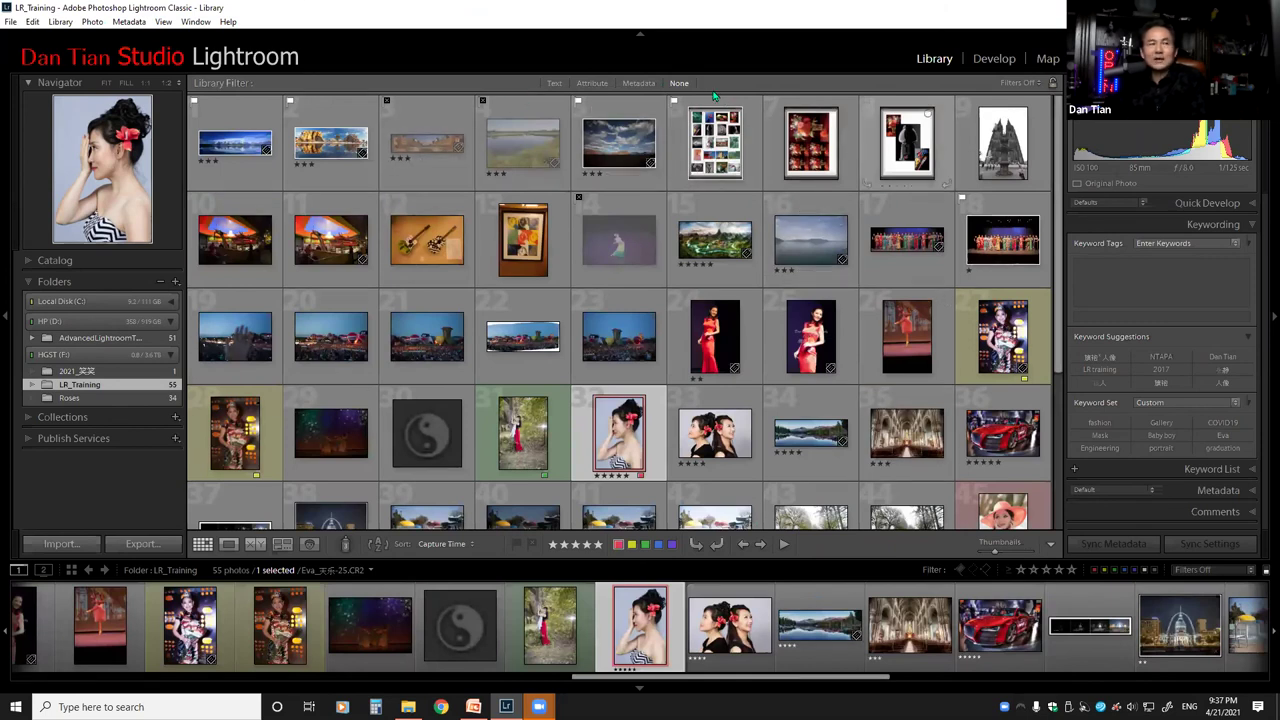
click(645, 83)
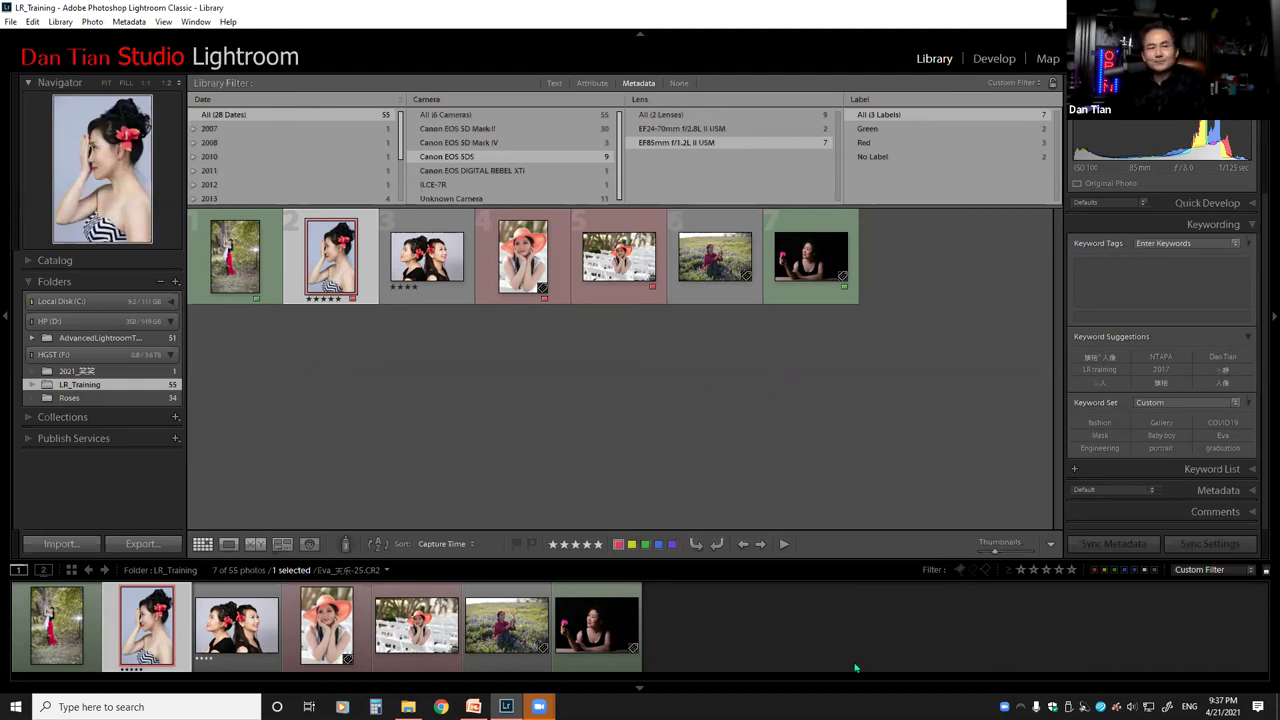
click(680, 84)
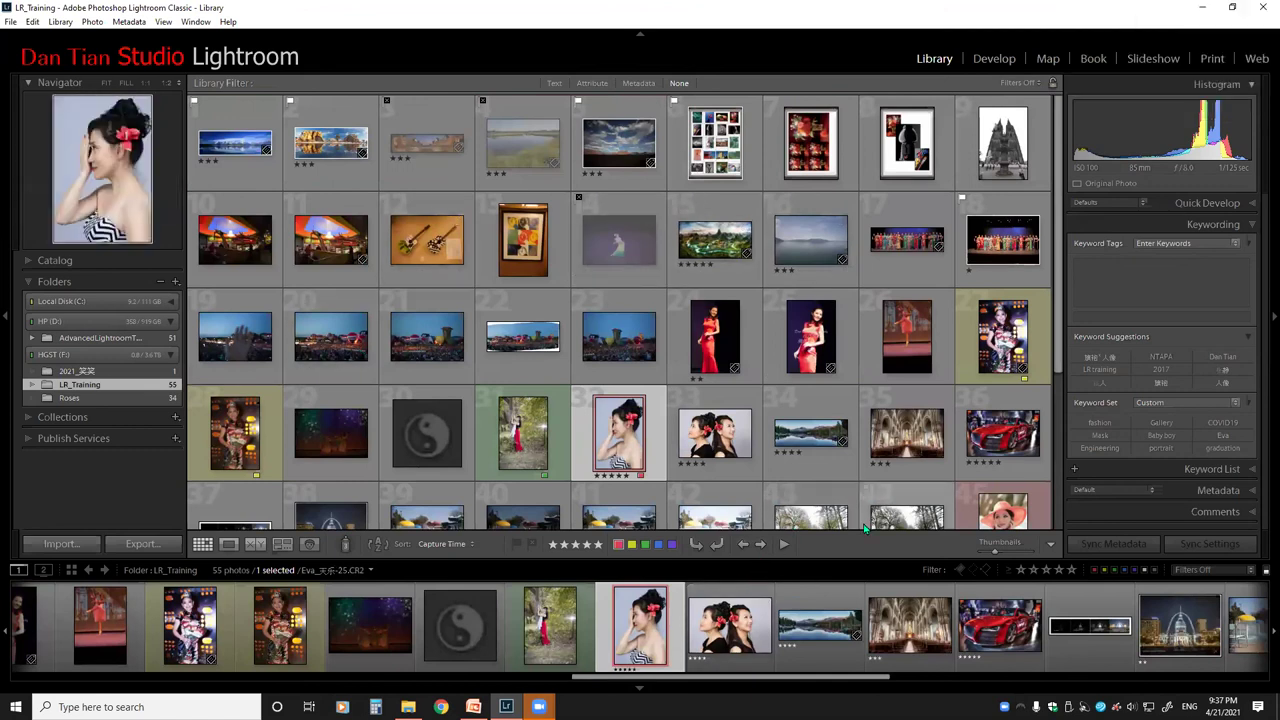
click(474, 706)
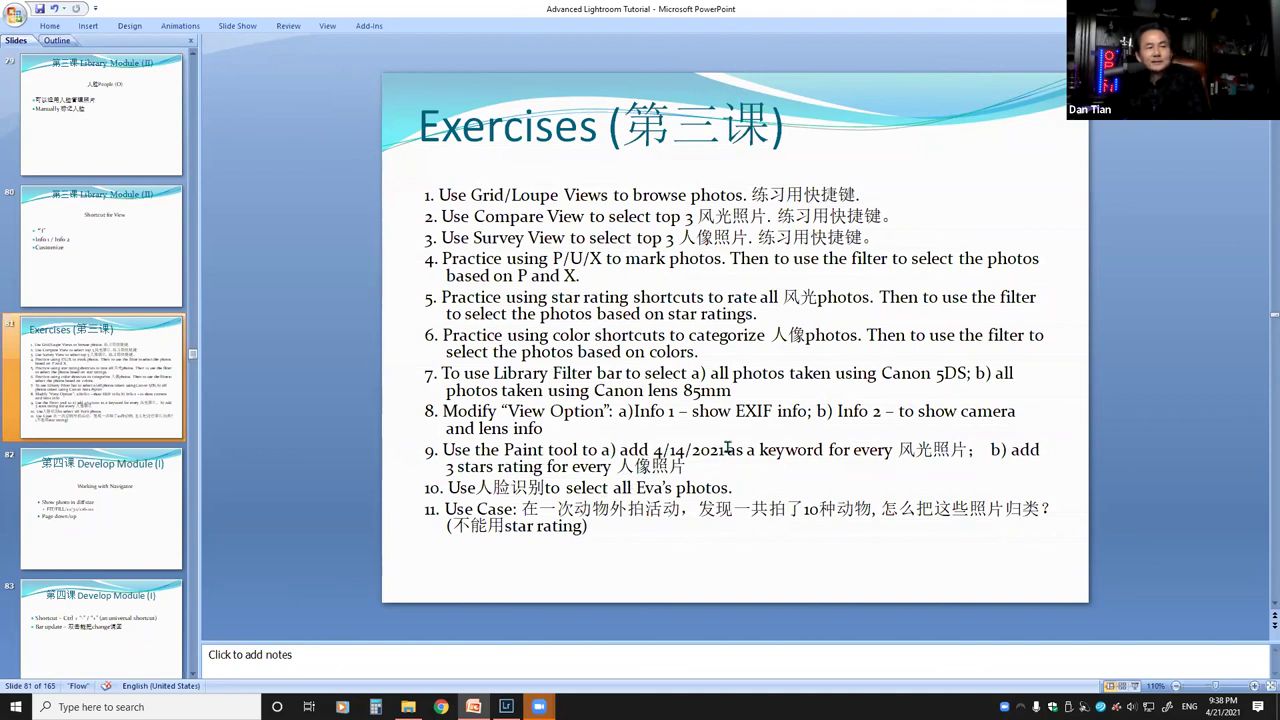
Change exercise 9's date to 4/21/2021, then minimize everything to show the desktop.
drag(759, 450, 843, 450)
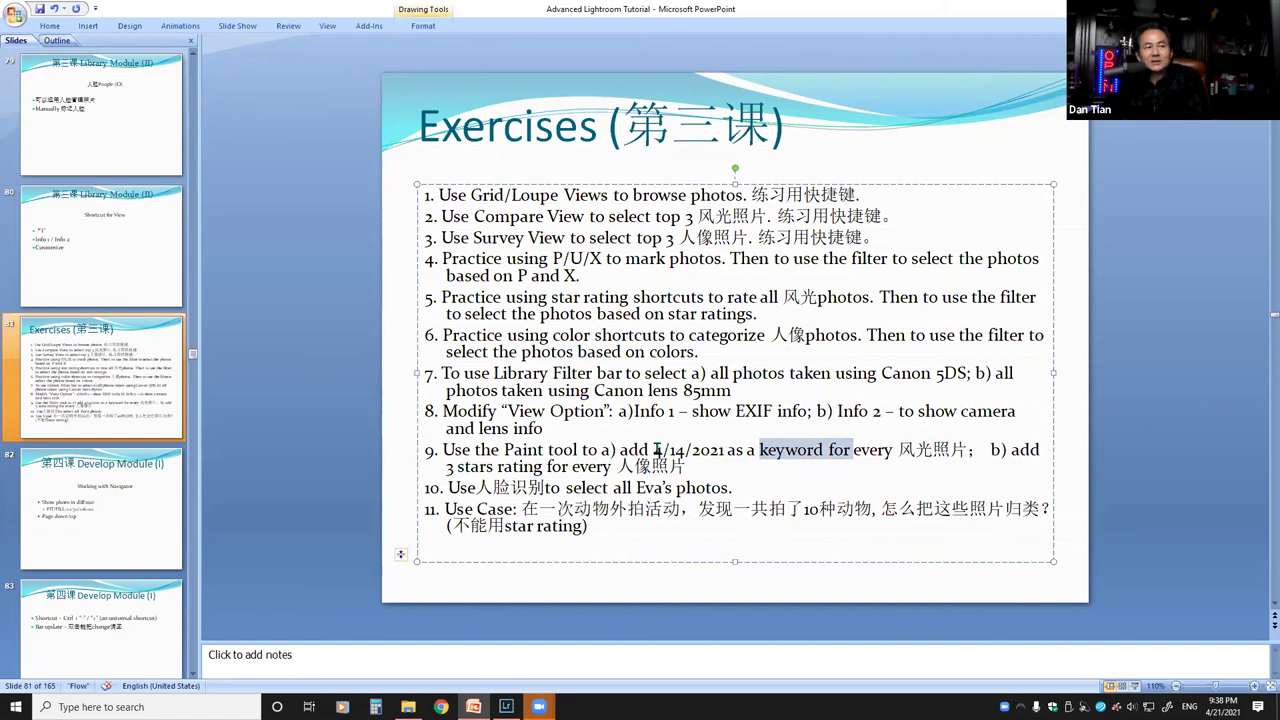
drag(656, 450, 724, 451)
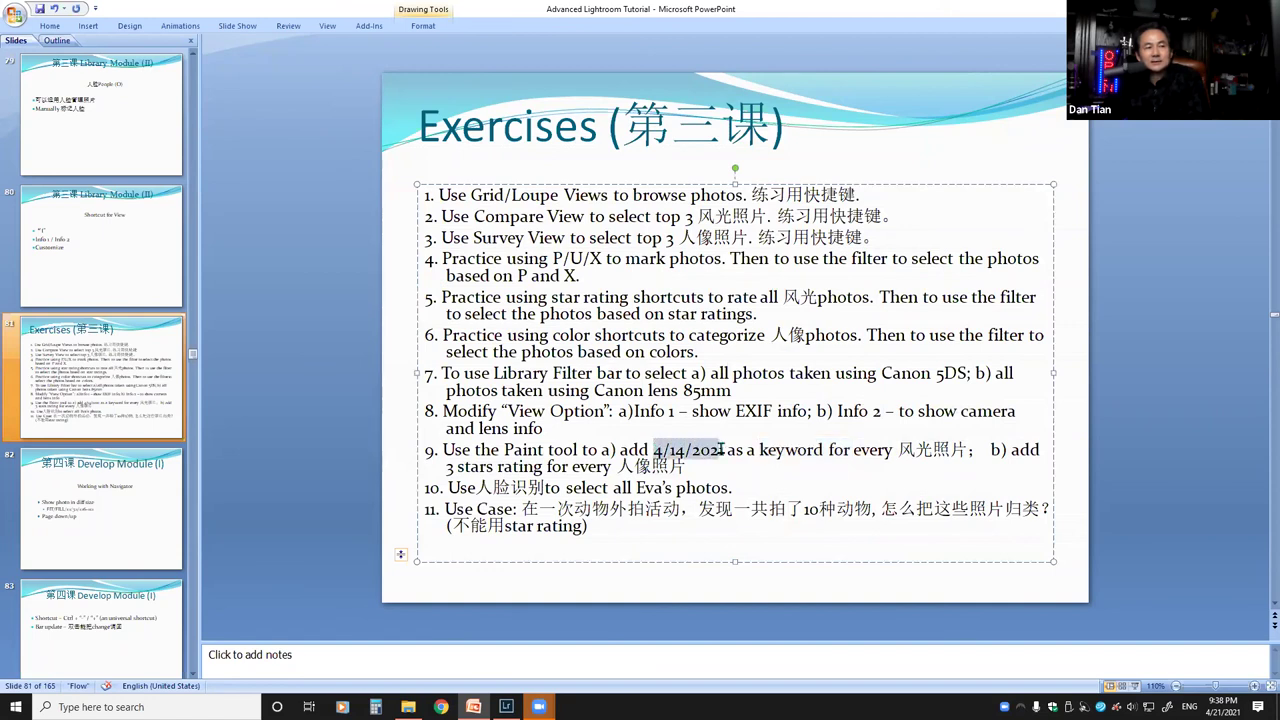
click(674, 452)
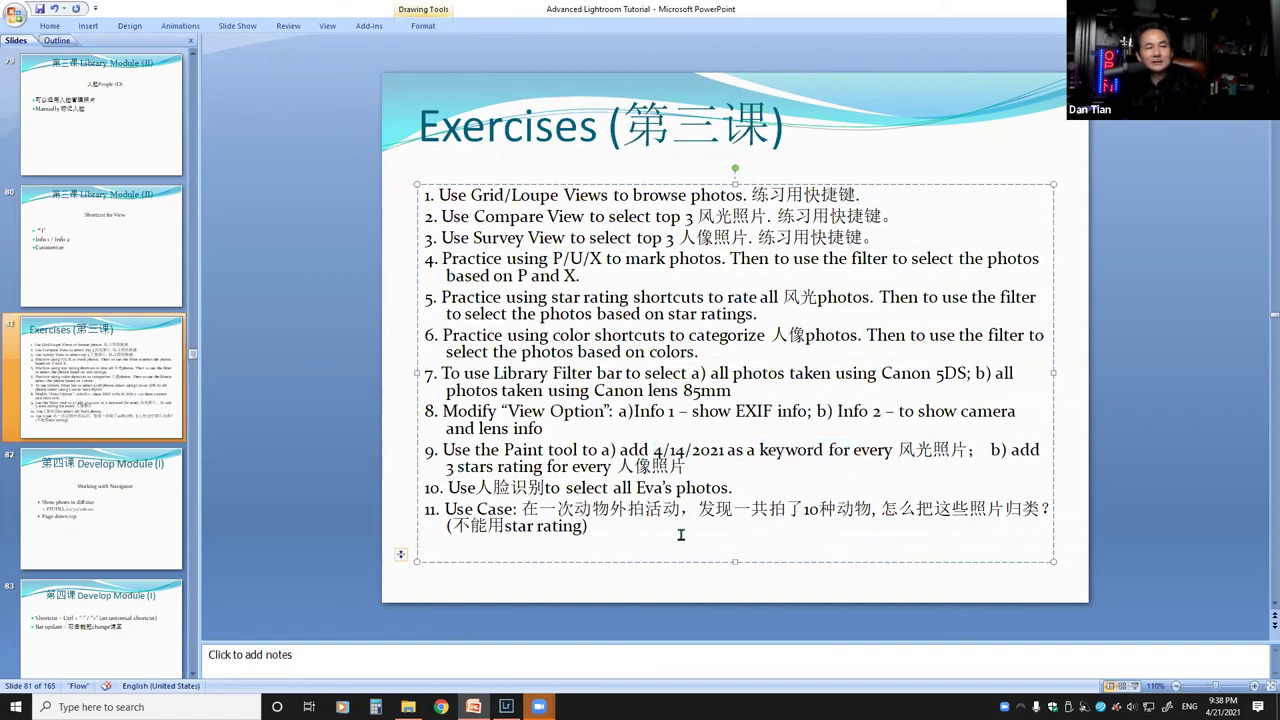
key(Delete)
key(BackSpace)
text(21)
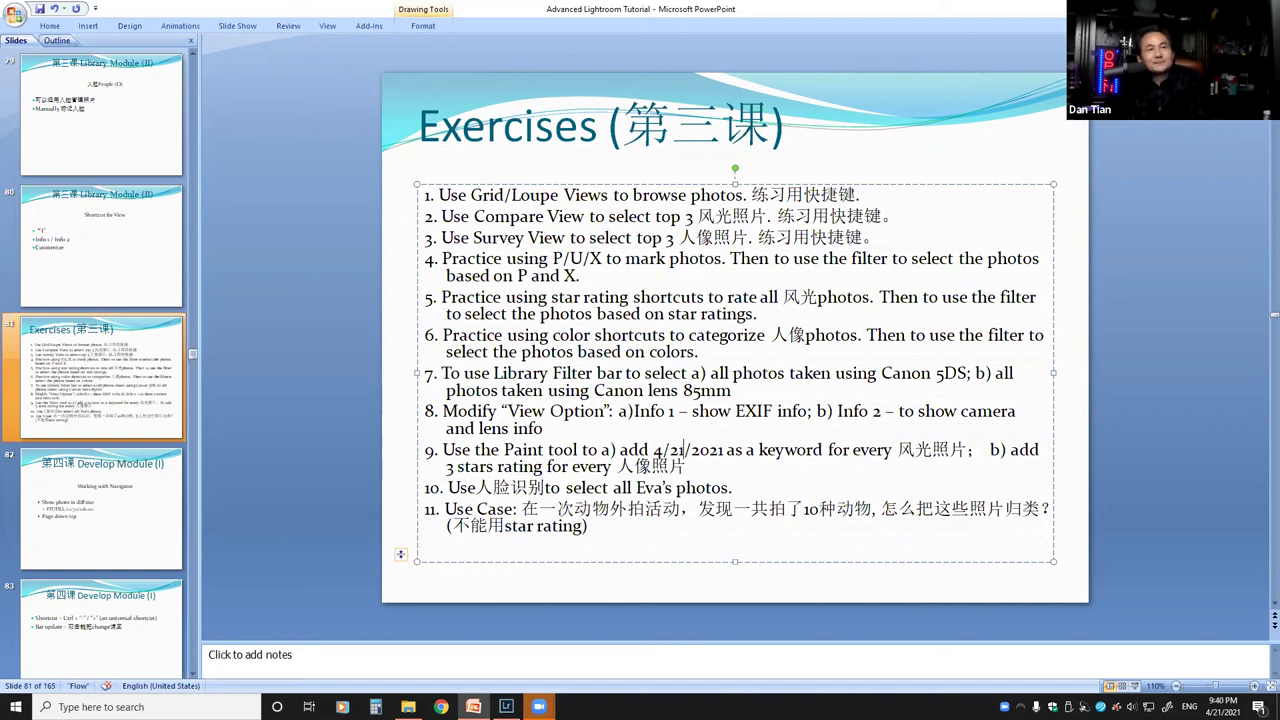
key(super+d)
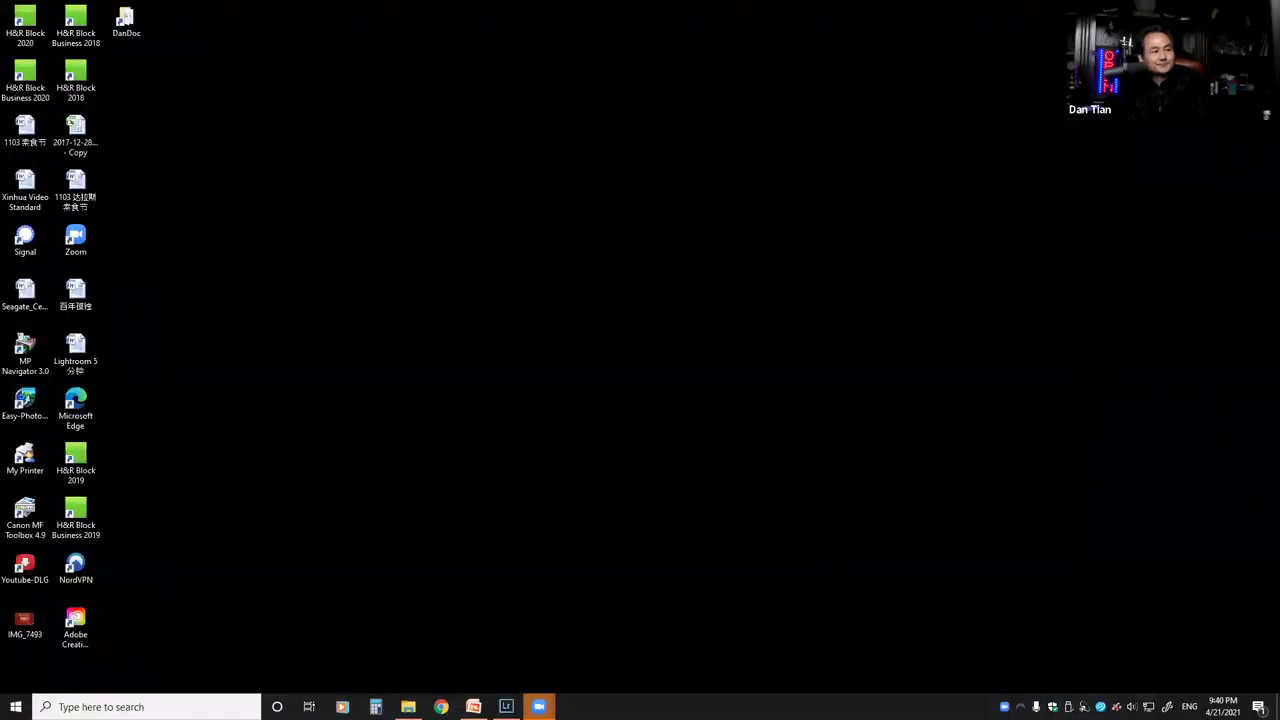
key(alt+Tab)
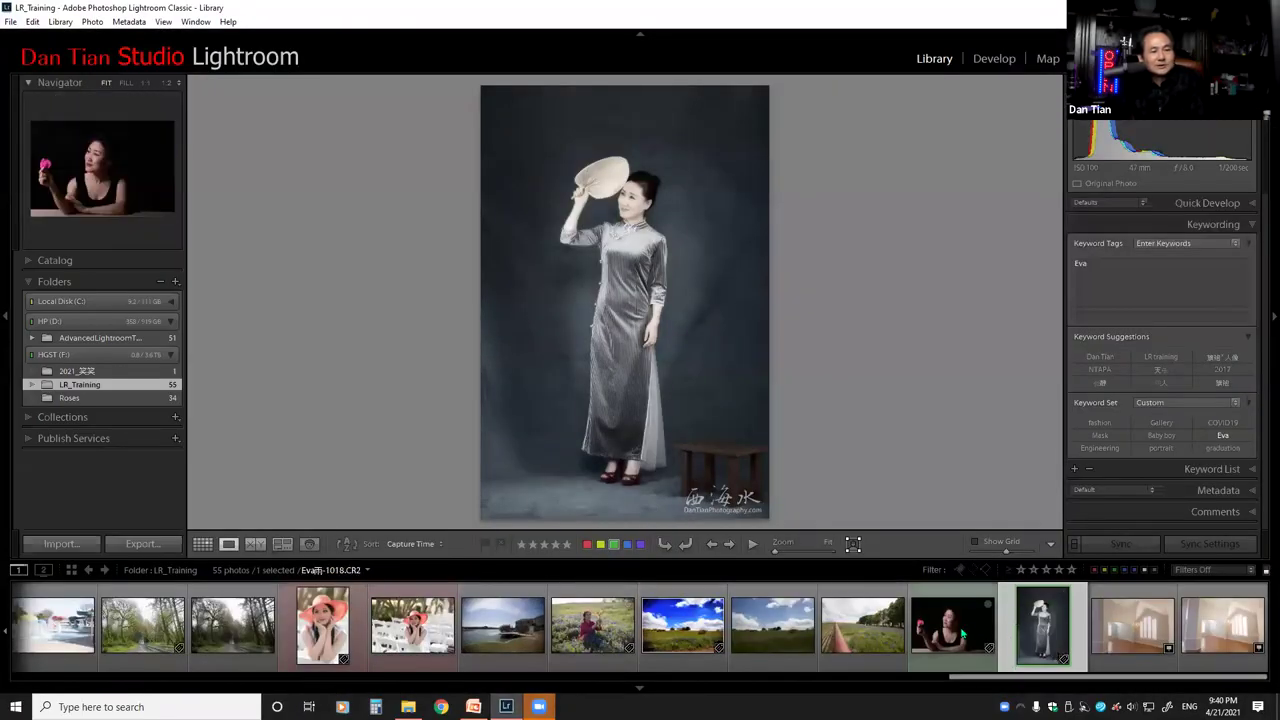
drag(1018, 680, 748, 680)
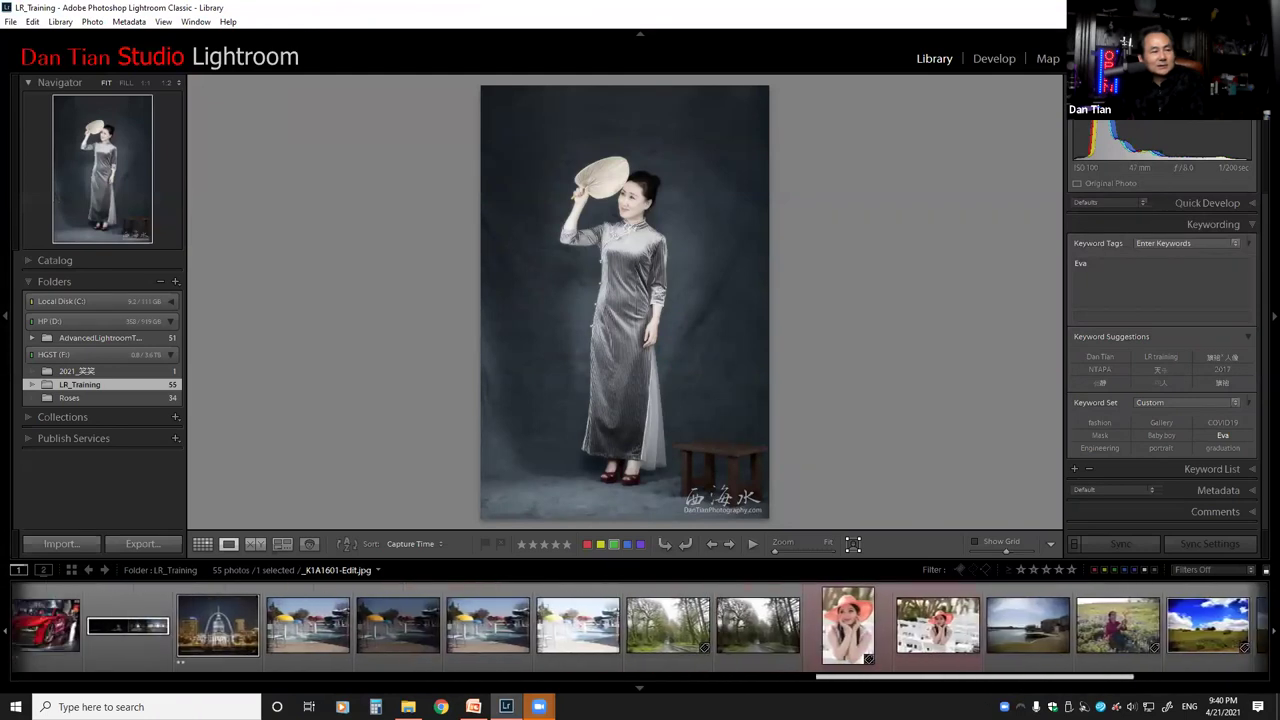
scroll(640, 625, up, 1)
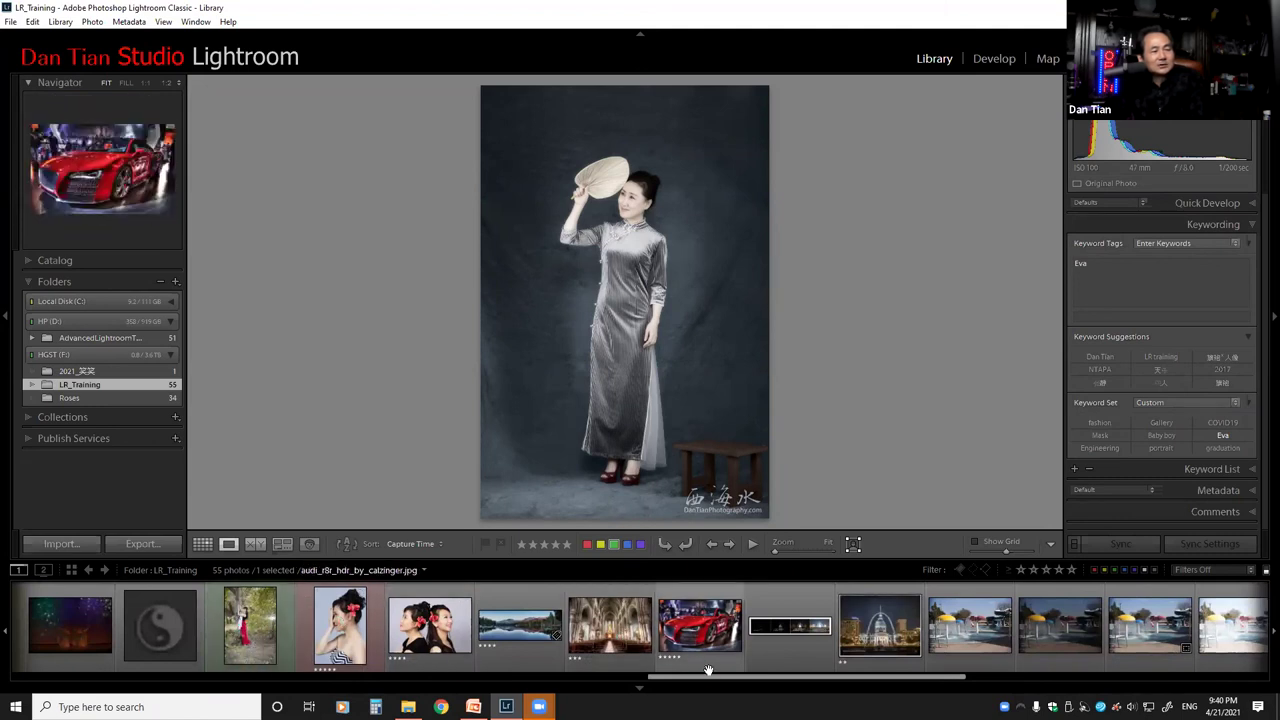
drag(716, 684, 1003, 684)
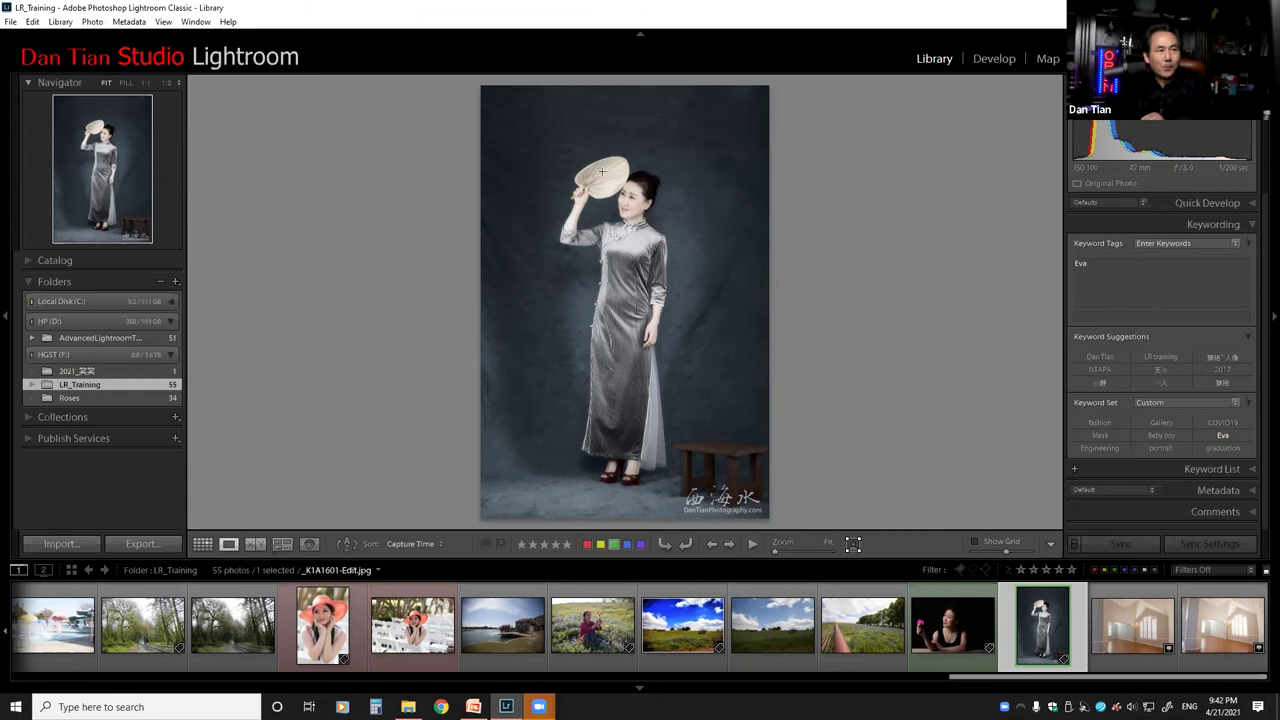
drag(598, 157, 673, 228)
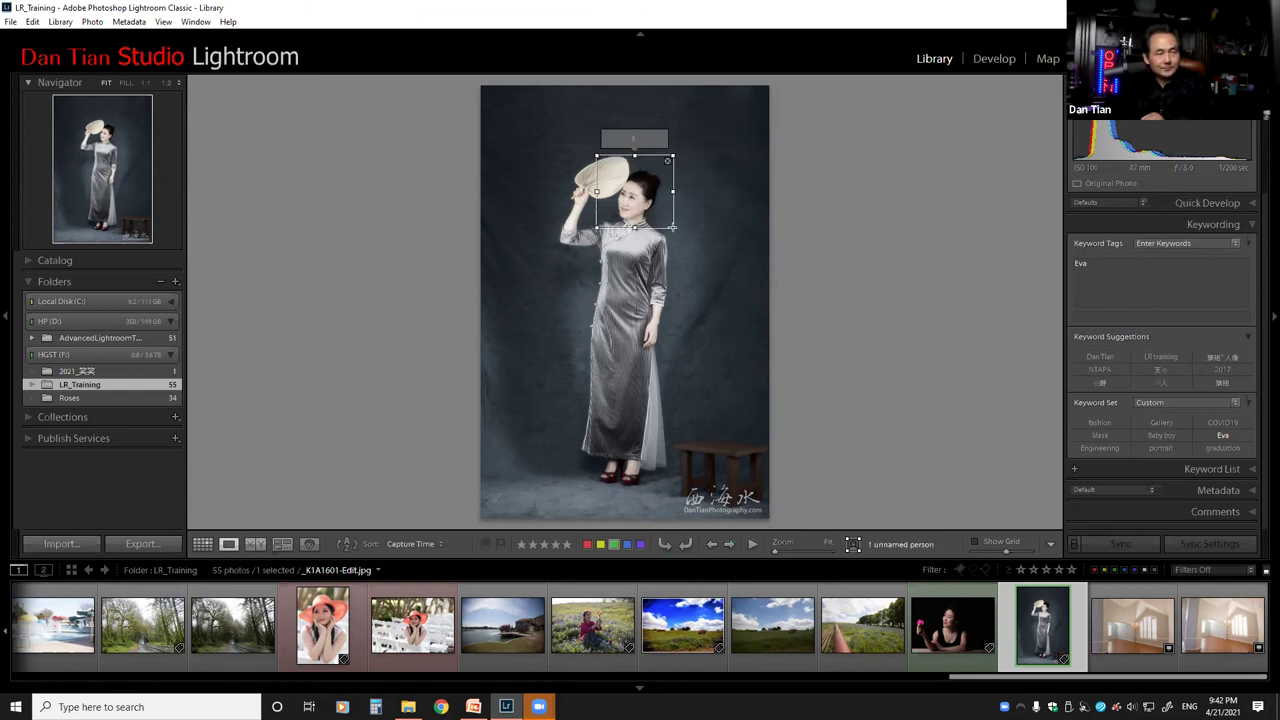
Draw a face region on the woman in the fan portrait, name it Eva, and open People view.
click(599, 150)
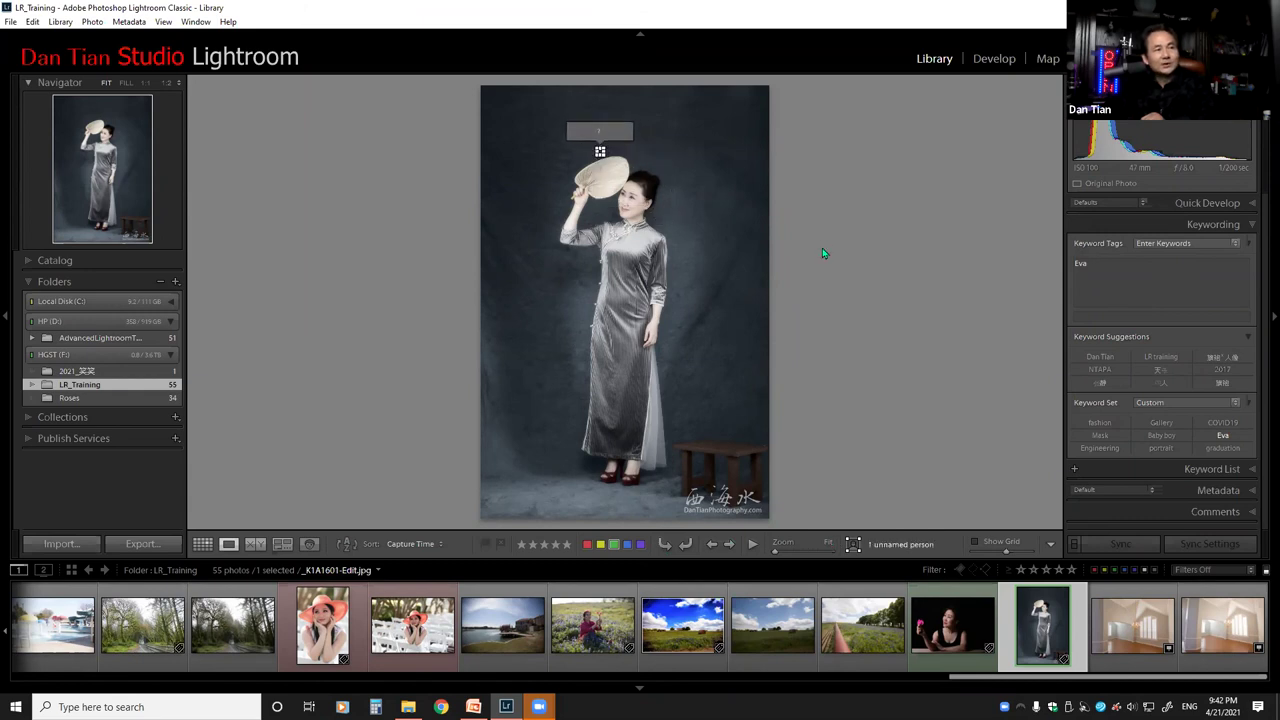
click(853, 545)
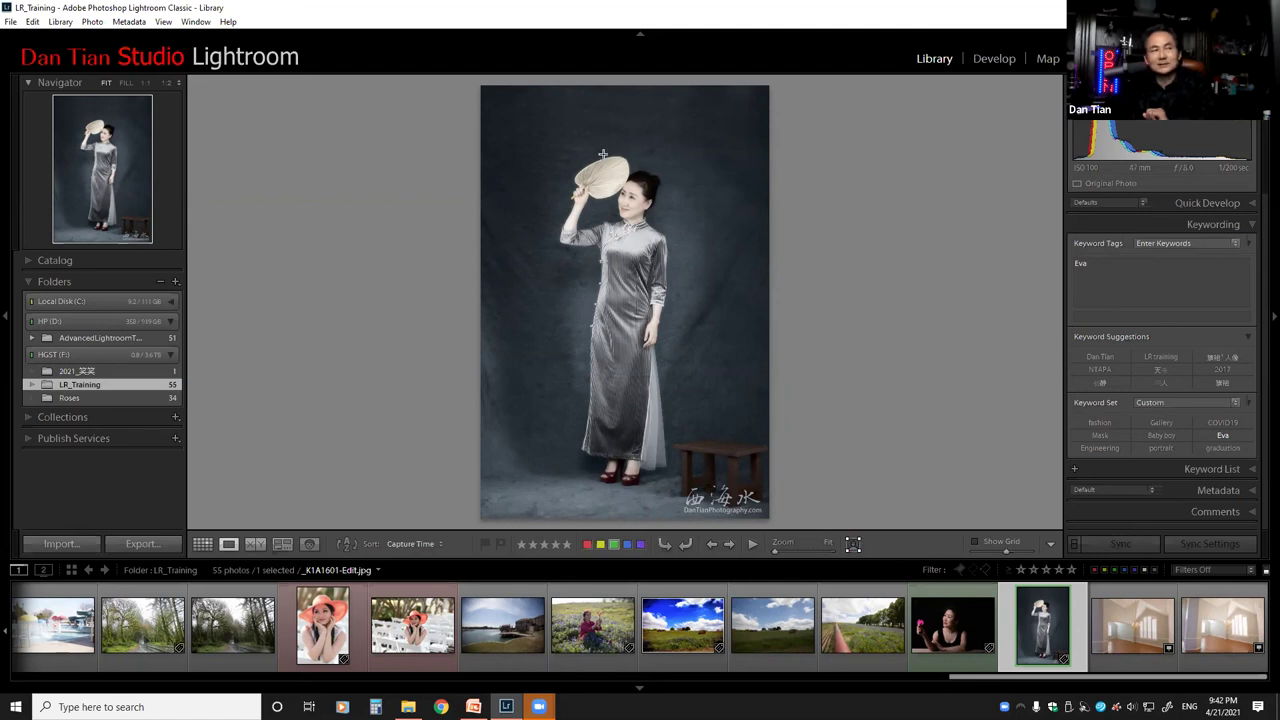
drag(607, 158, 673, 229)
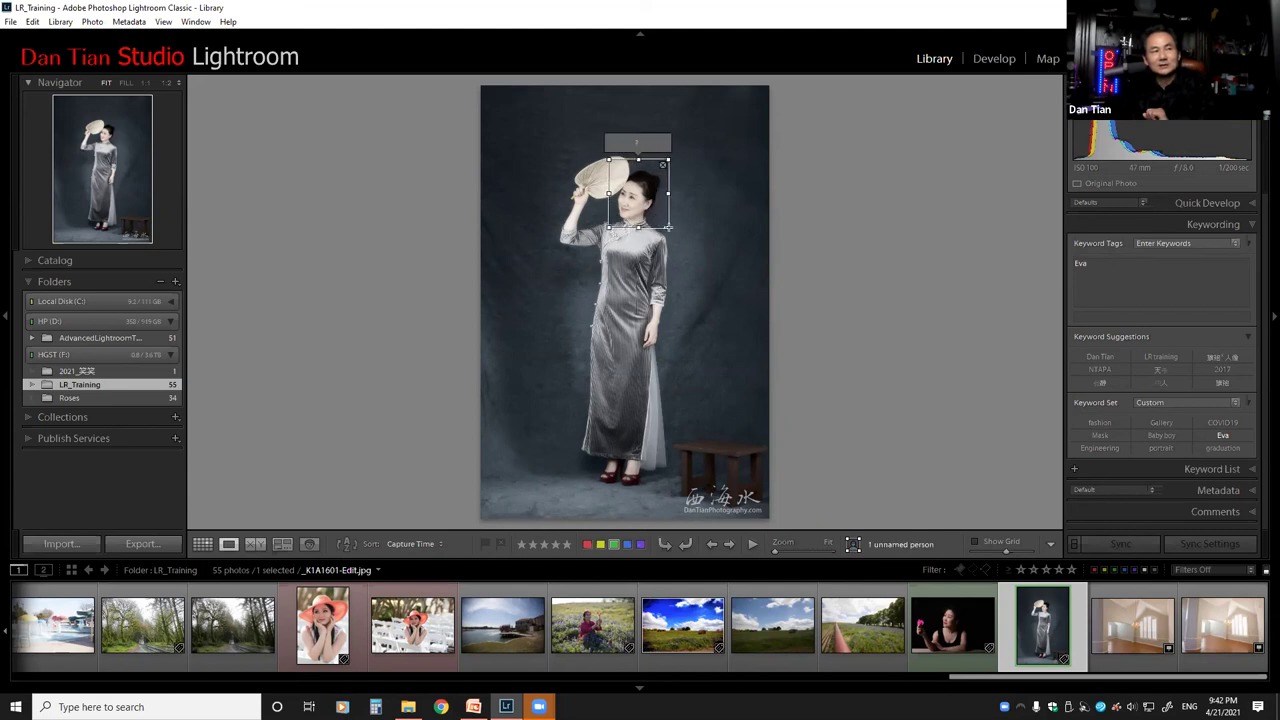
text(Eva)
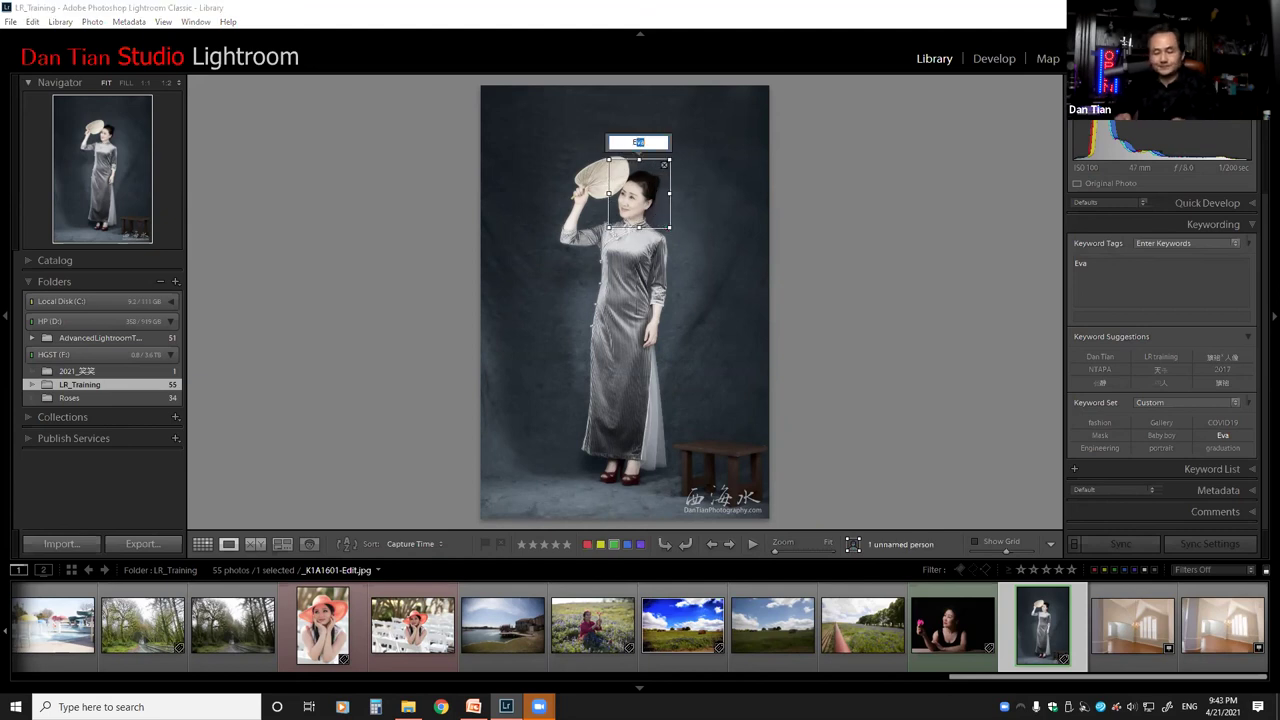
key(Return)
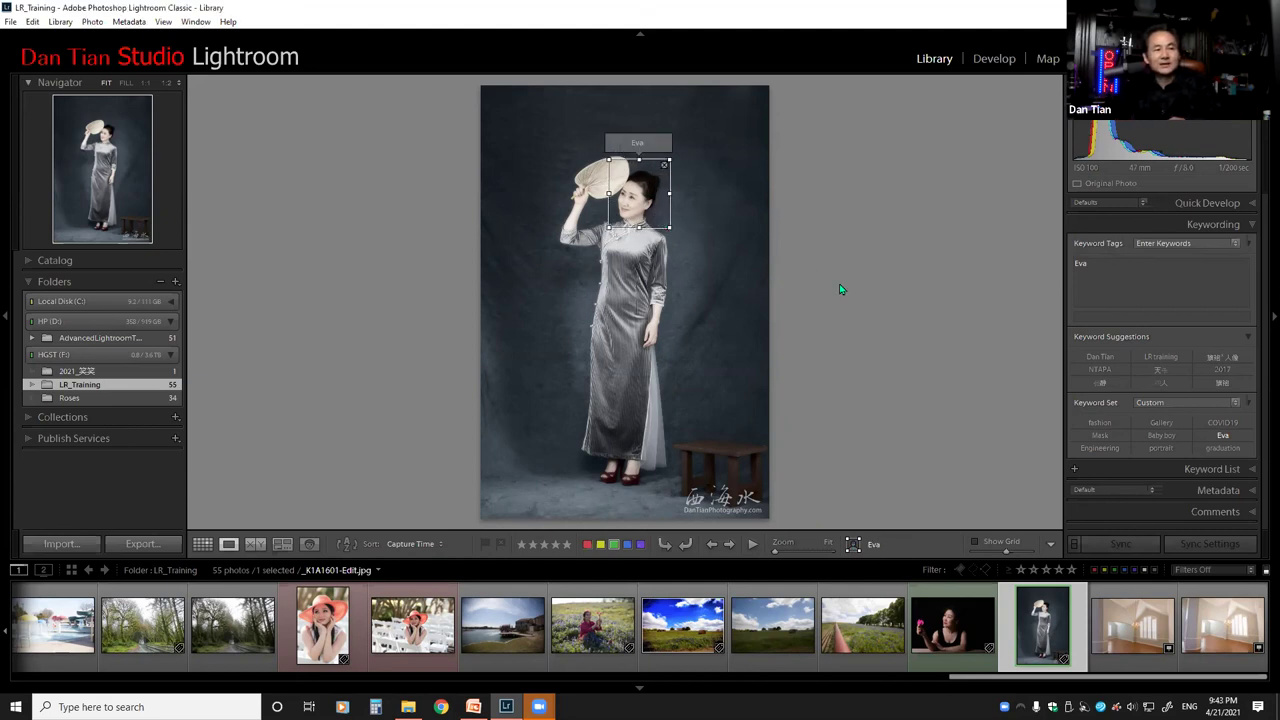
click(309, 543)
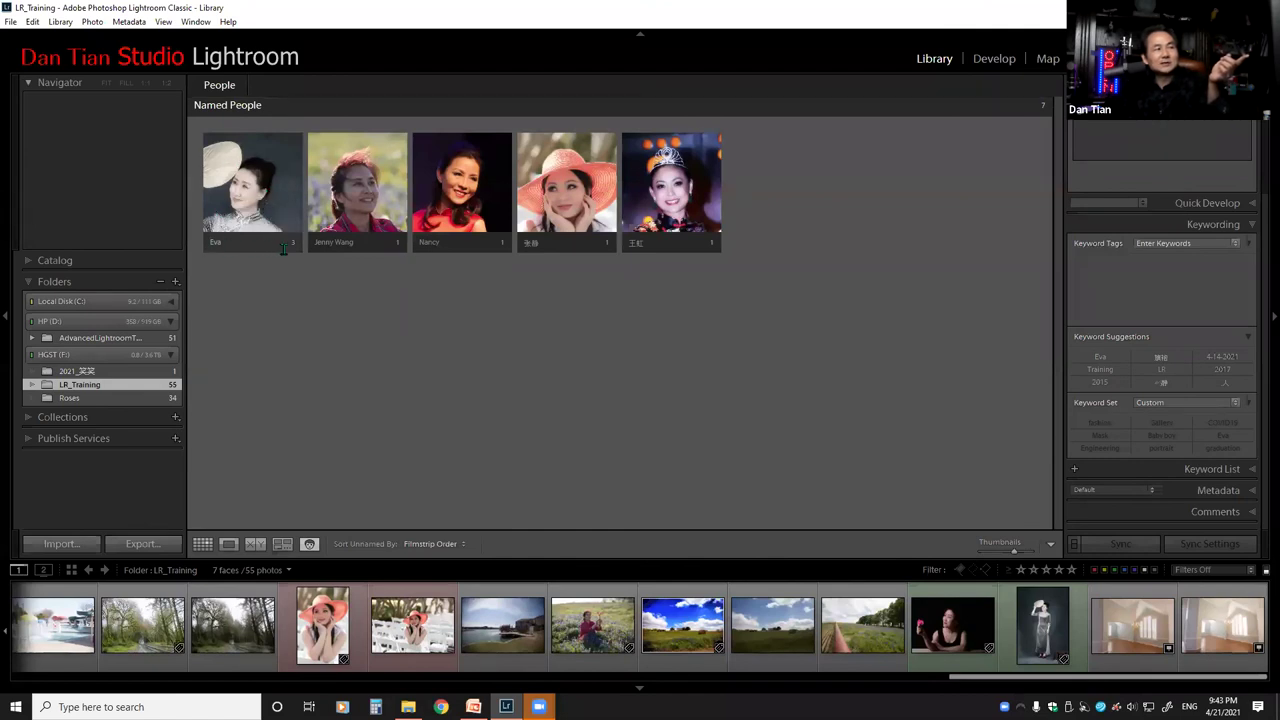
click(264, 221)
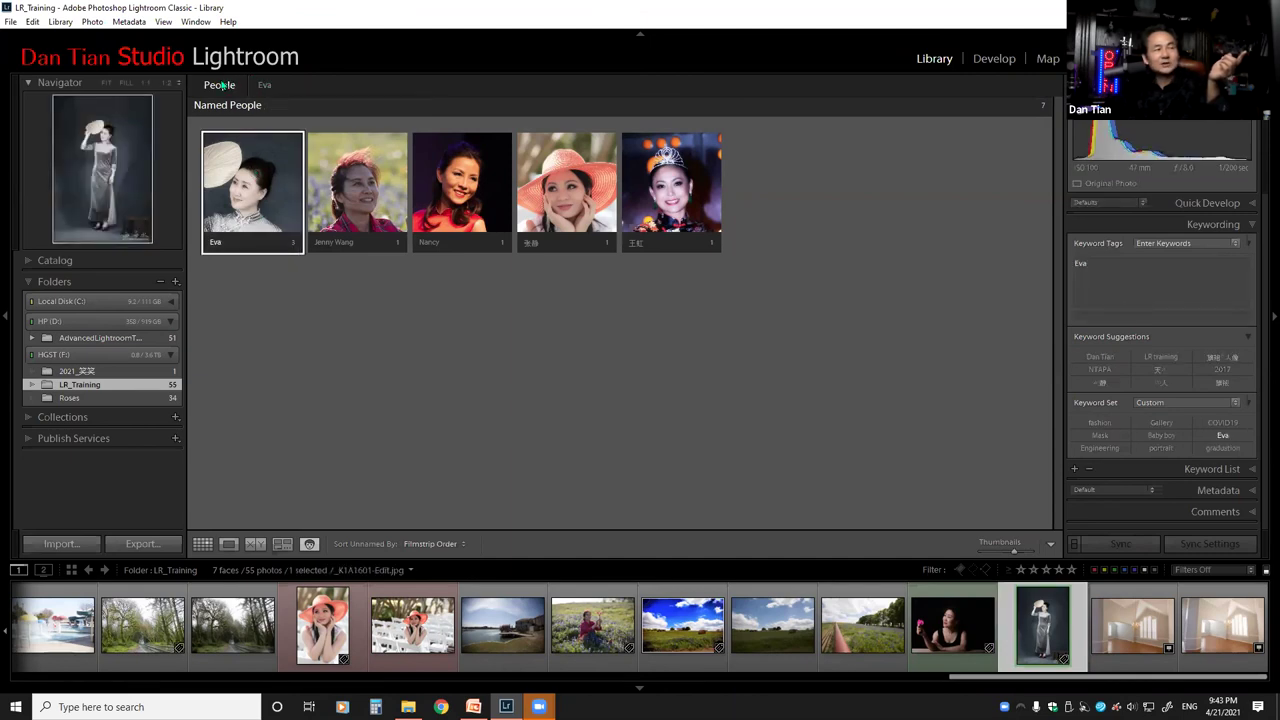
click(268, 90)
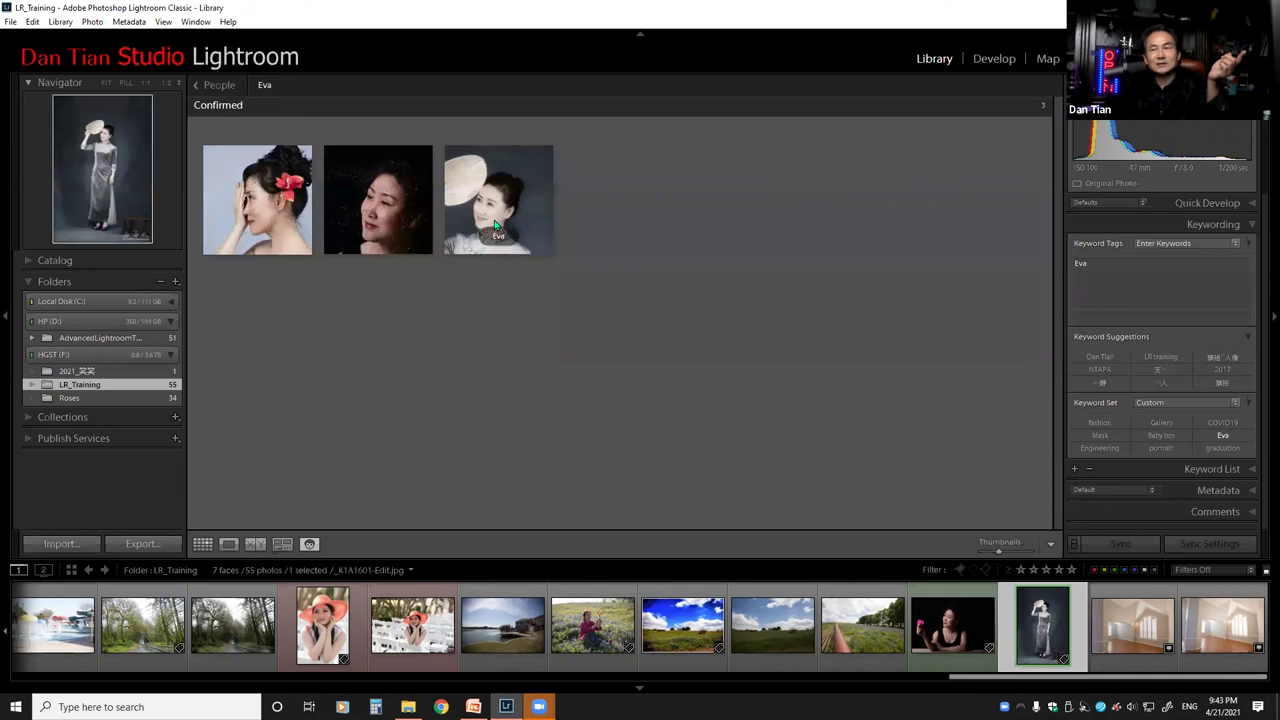
mouse_move(257, 199)
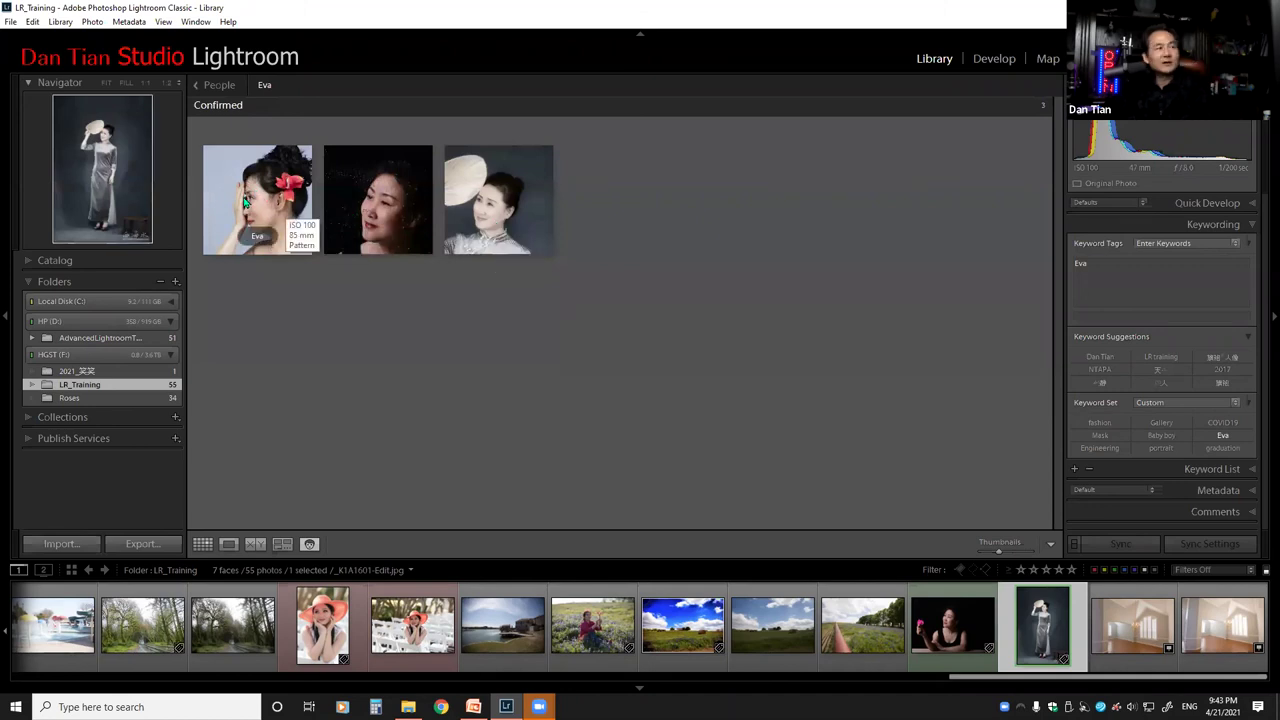
double_click(250, 200)
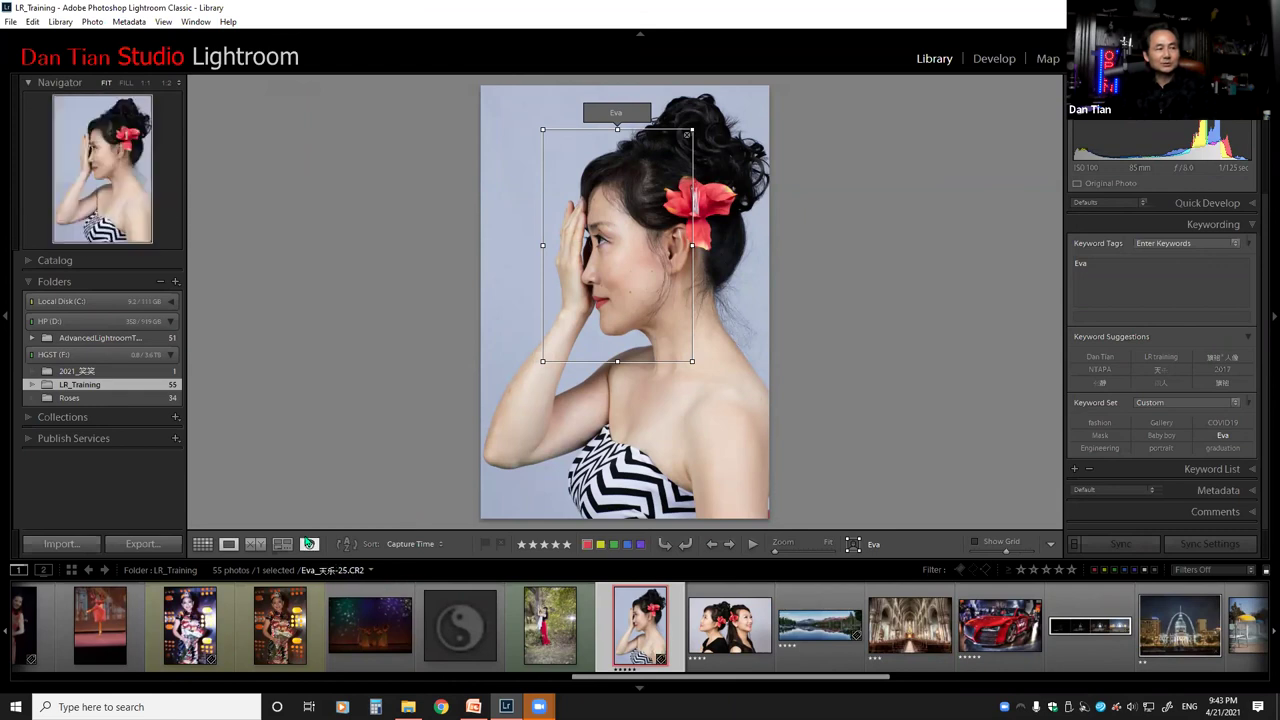
click(309, 543)
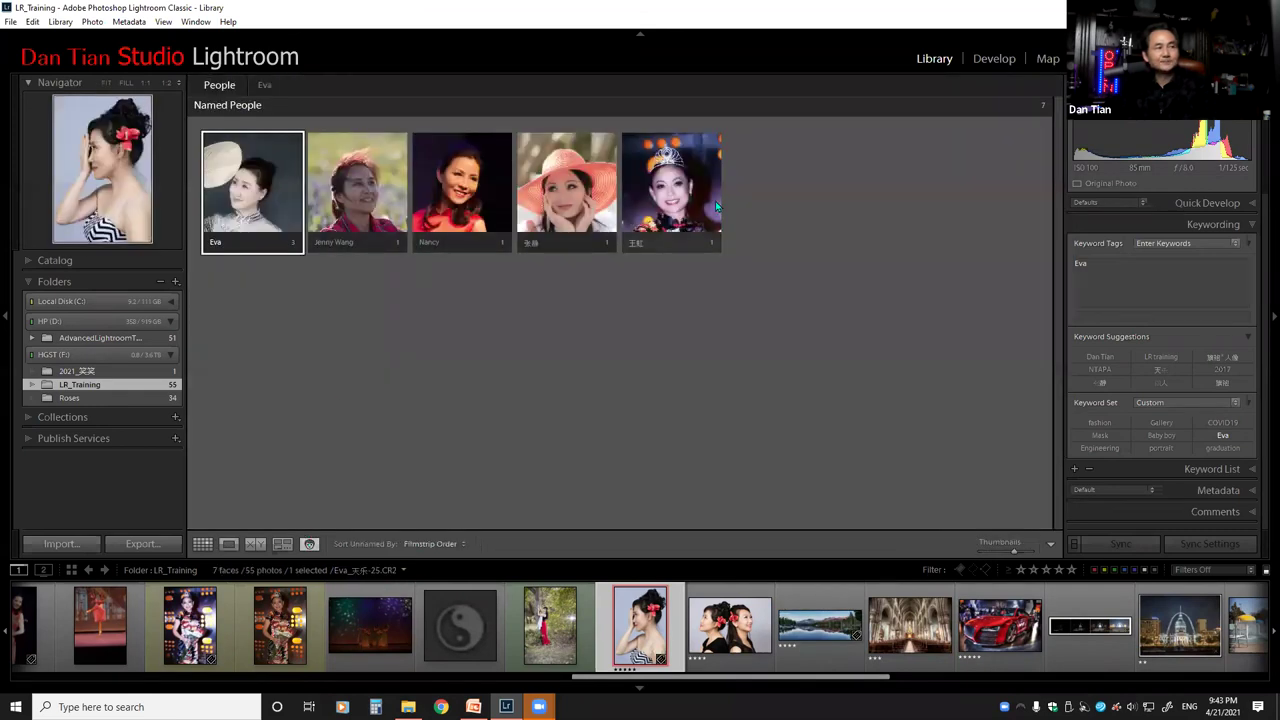
click(473, 707)
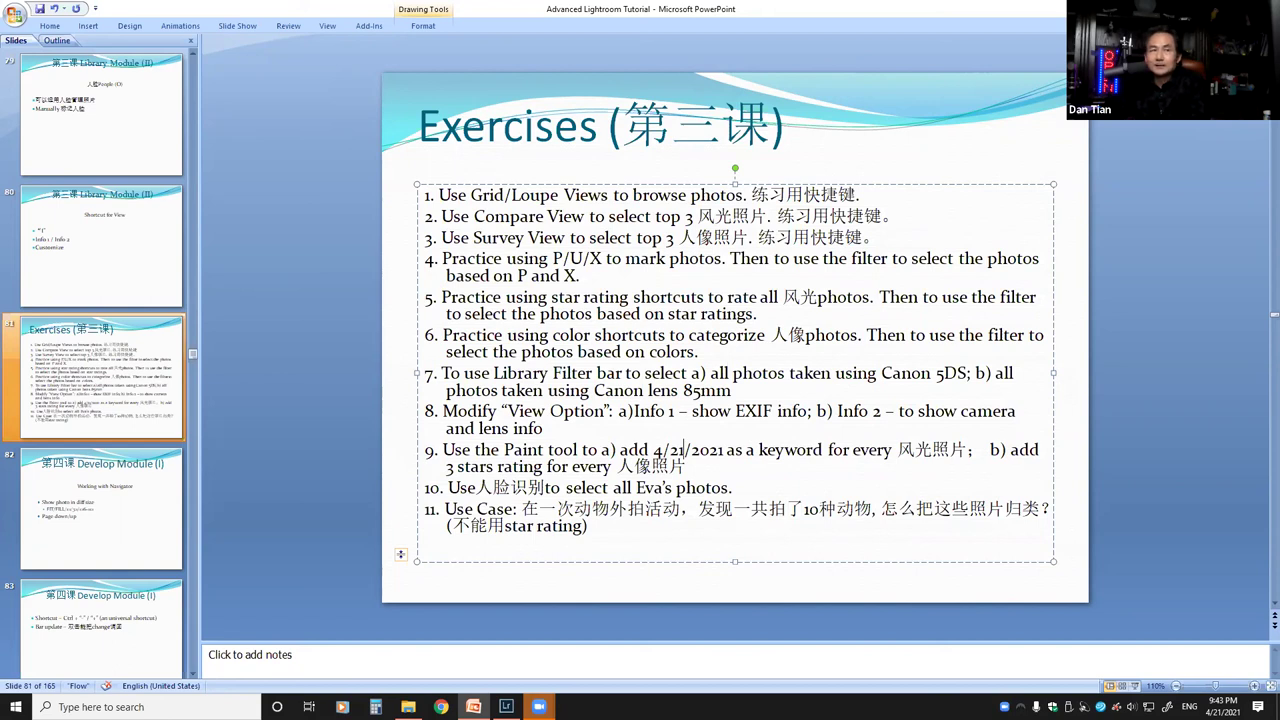
key(alt+Tab)
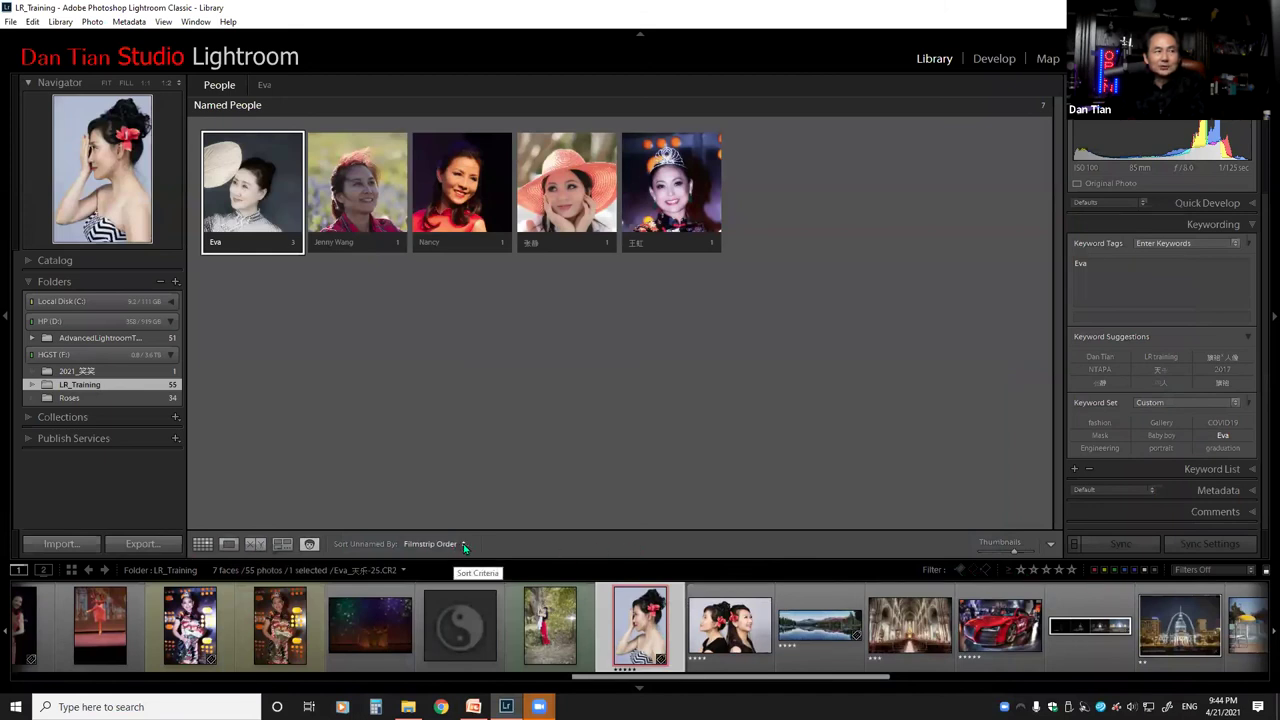
Switch to Grid view showing all 55 LR_Training photos.
key(g)
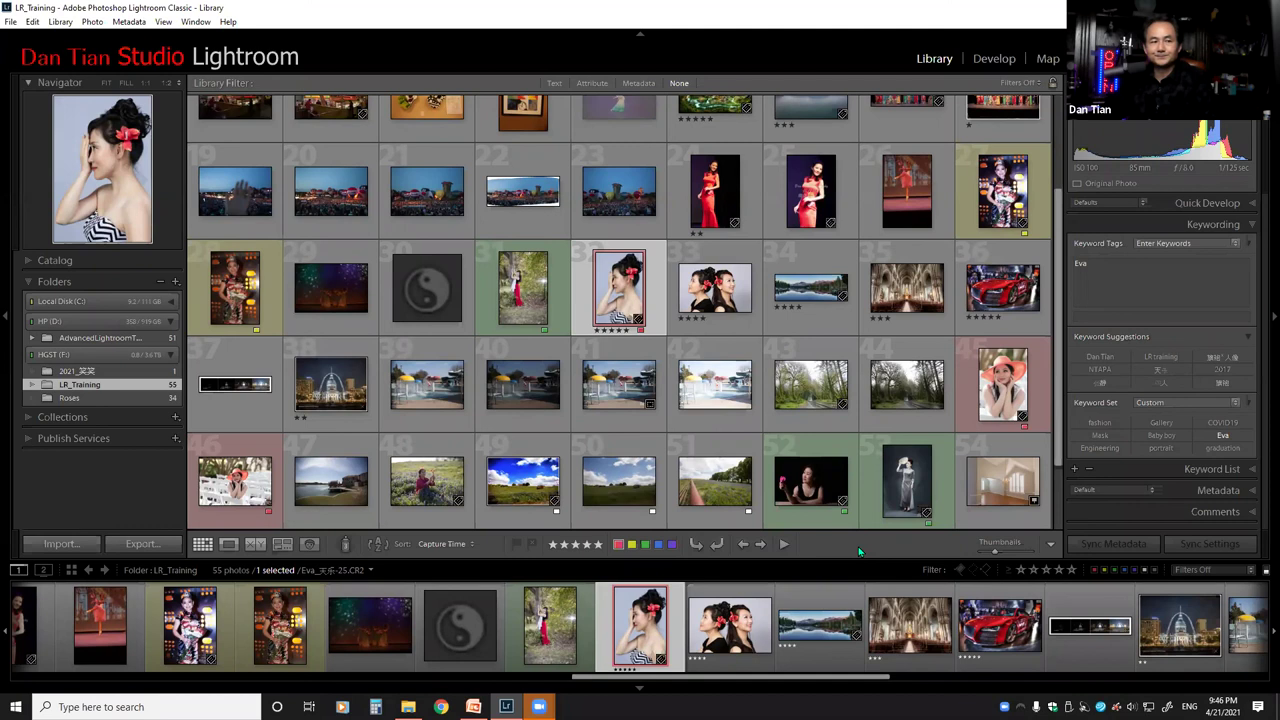
Bring the PowerPoint Exercises slide with its 11 Lightroom tasks to the front.
click(473, 707)
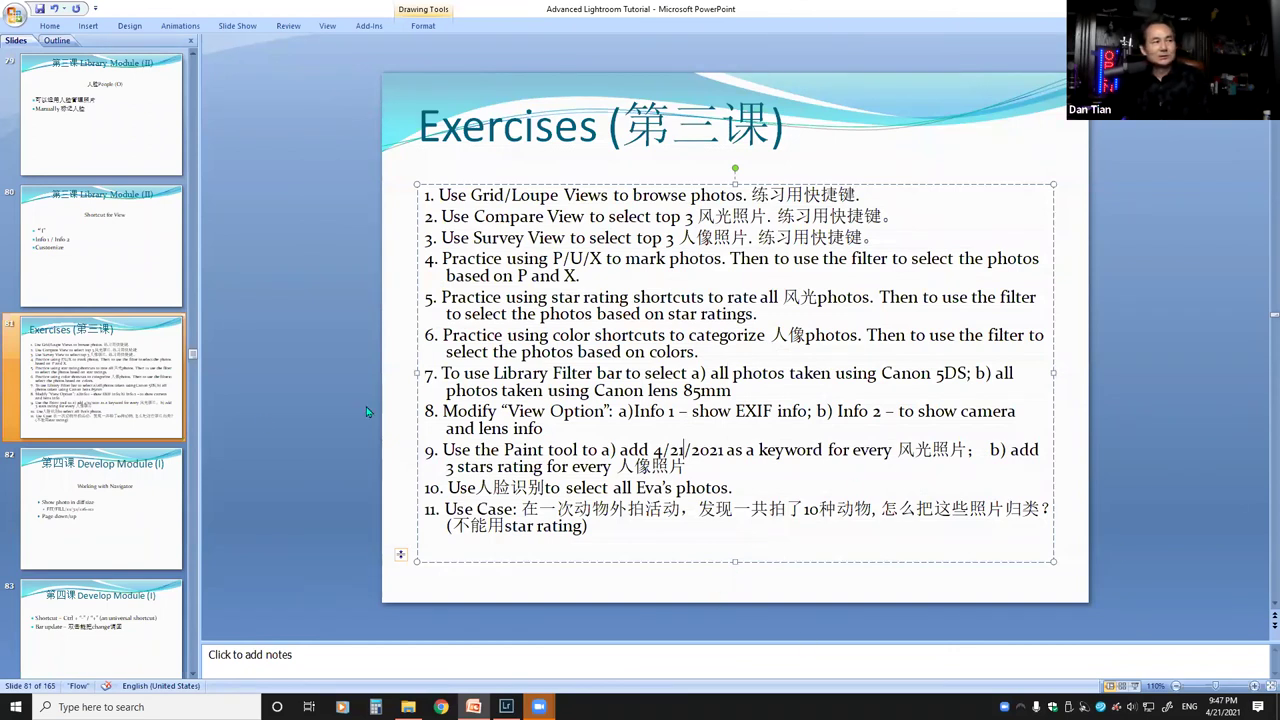
click(175, 429)
scroll(150, 428, up, 3)
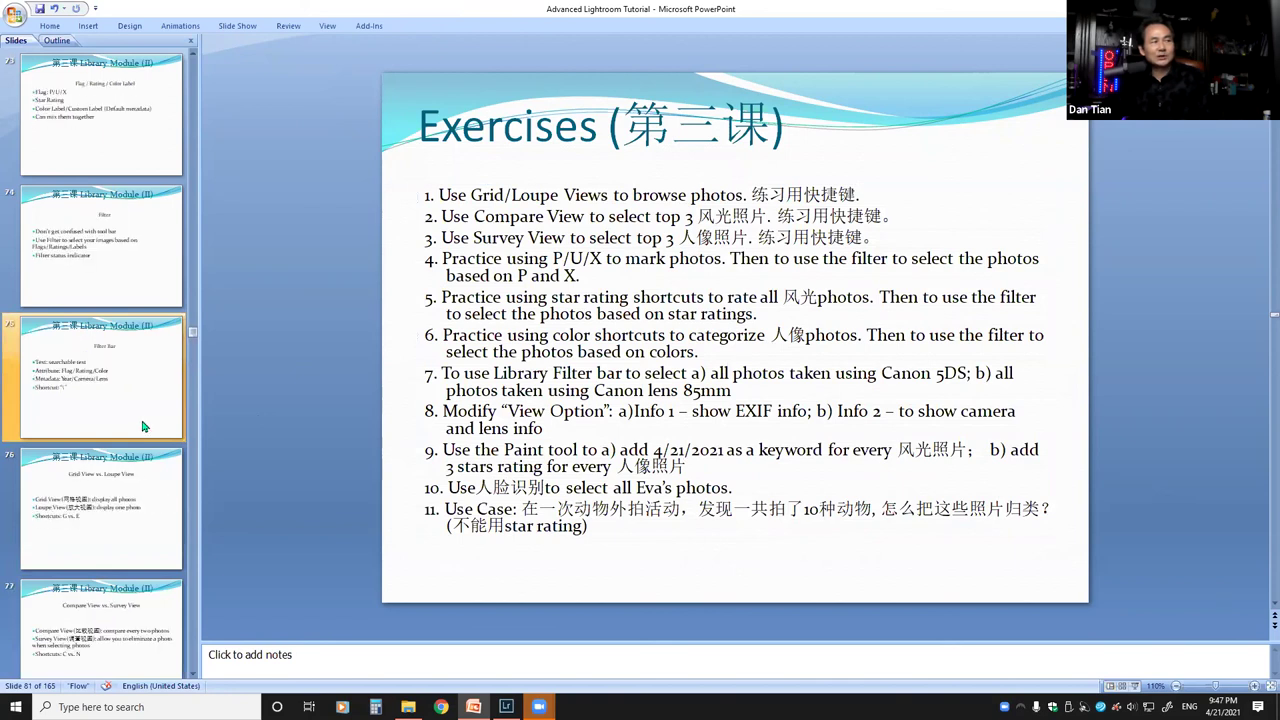
scroll(142, 427, up, 1)
scroll(140, 425, up, 1)
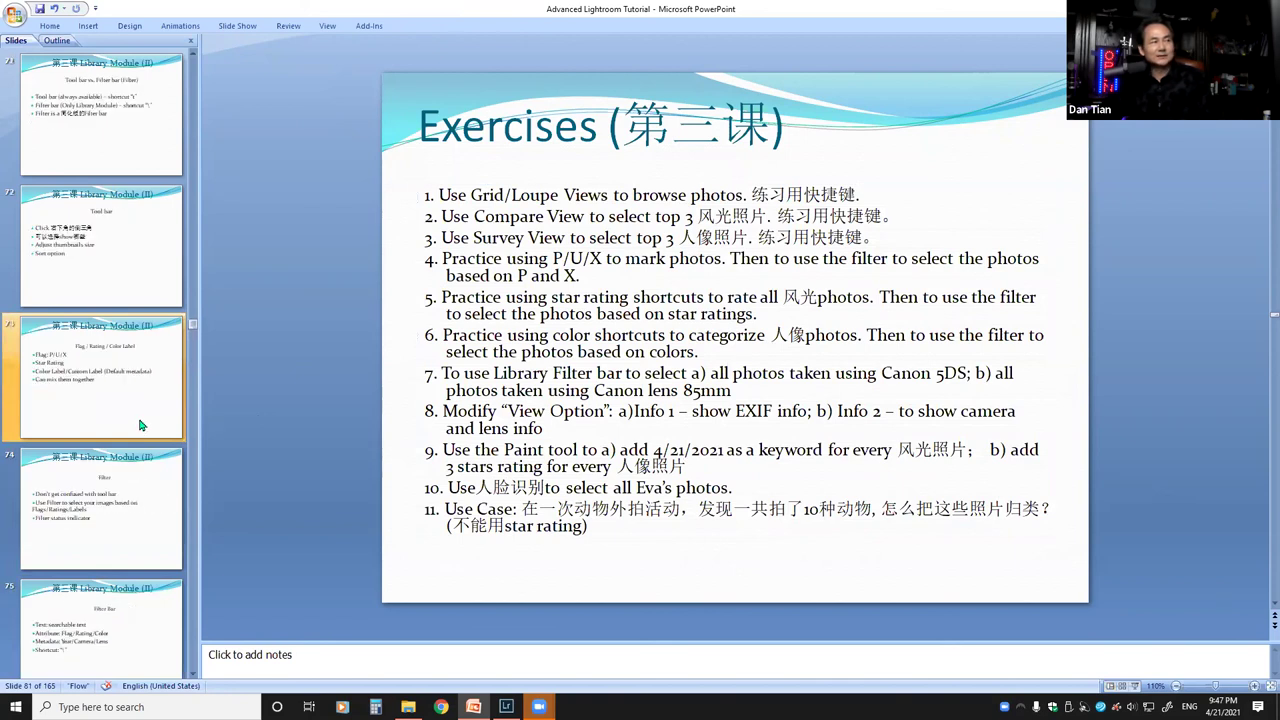
scroll(140, 425, up, 1)
scroll(140, 425, up, 1)
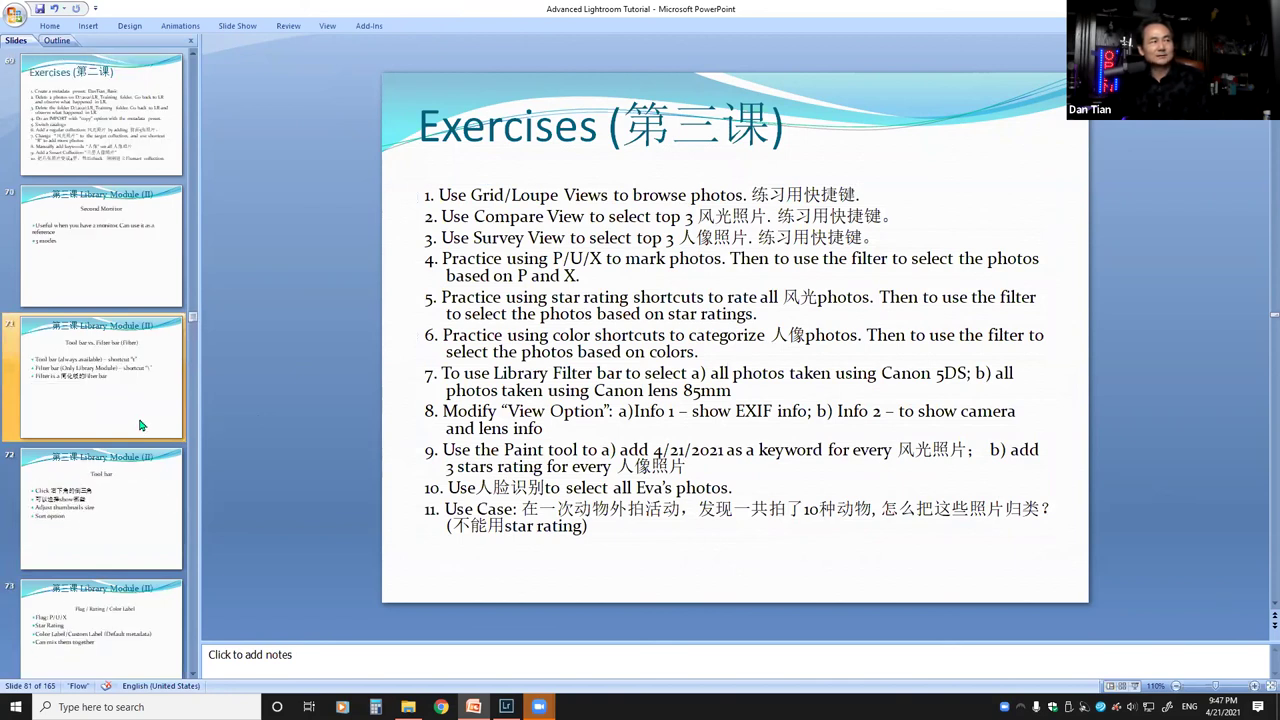
click(98, 277)
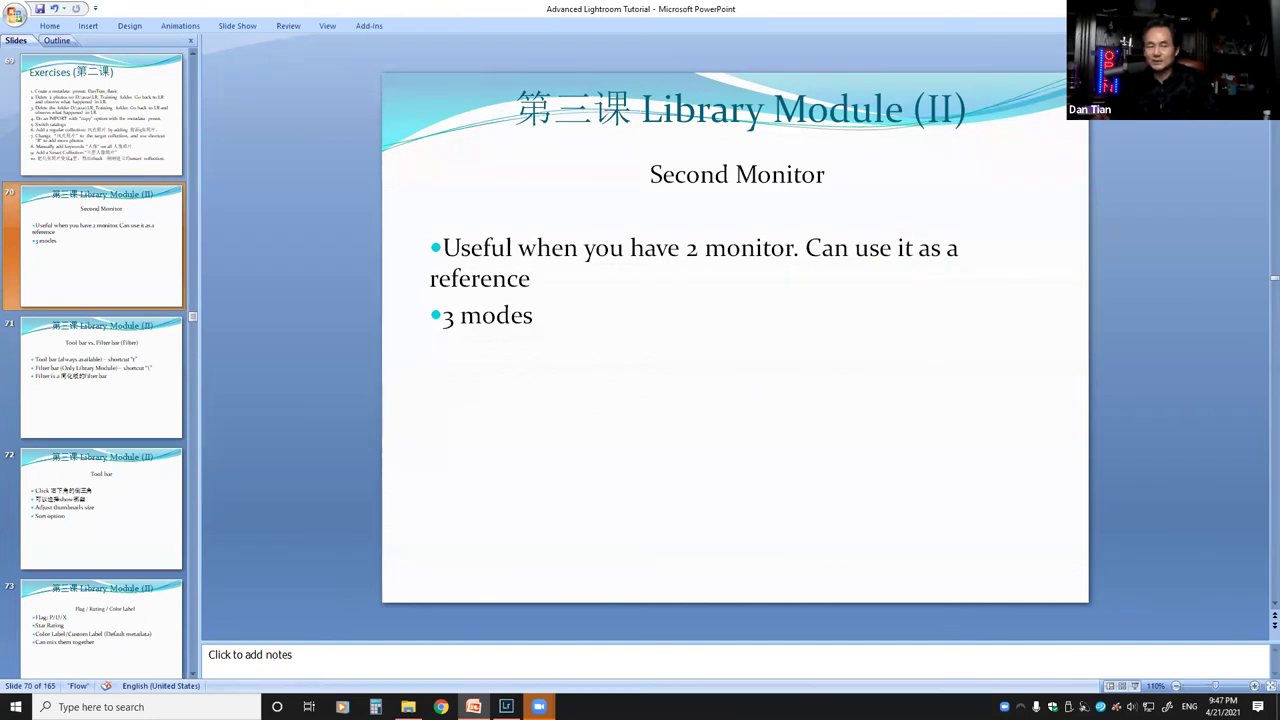
Advance through the Tool bar vs. Filter bar slide to slide 72 'Tool bar', then switch to Lightroom.
key(Down)
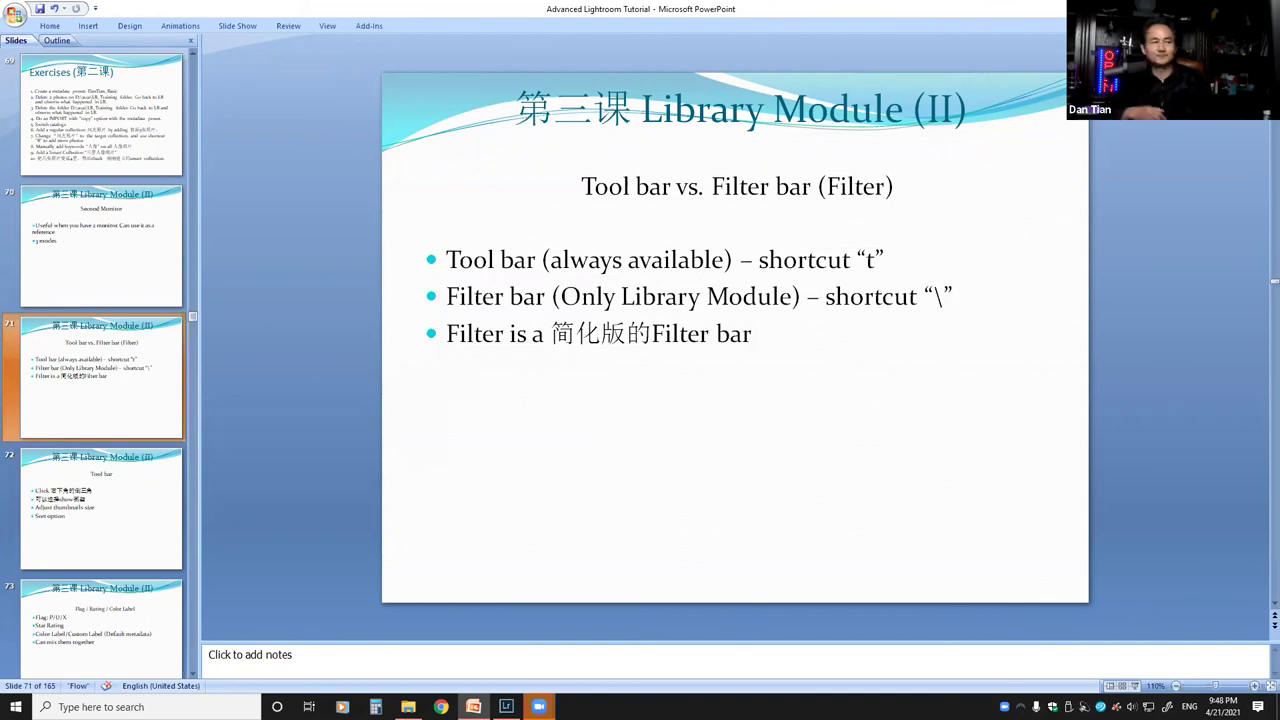
key(Down)
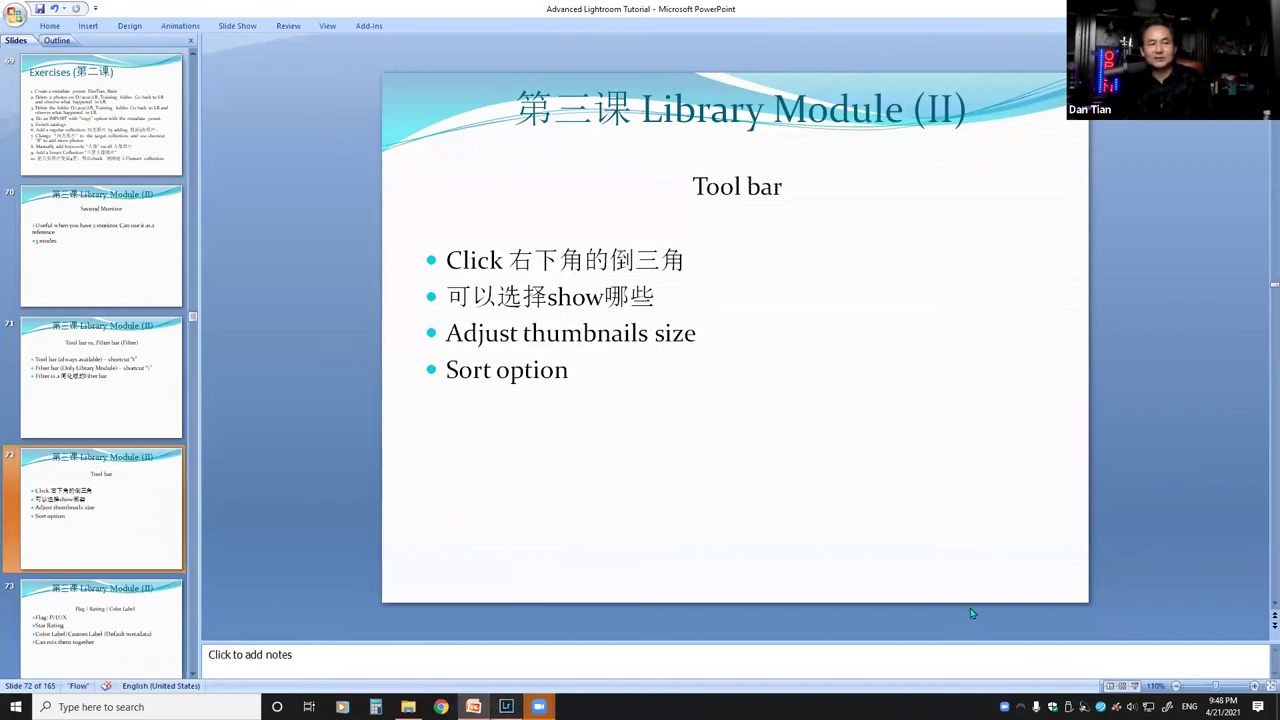
key(alt+Tab)
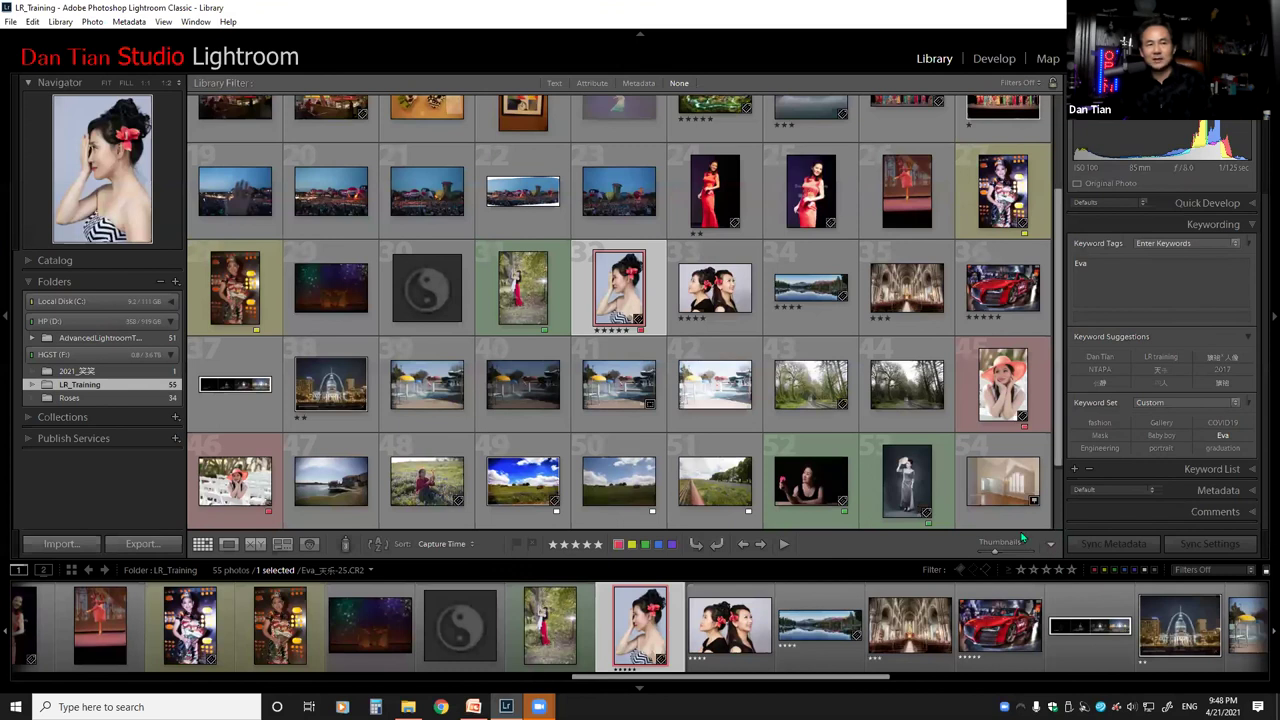
Show the grid toolbar's display options, then return to slide 73 'Flag / Rating / Color Label'.
click(1051, 544)
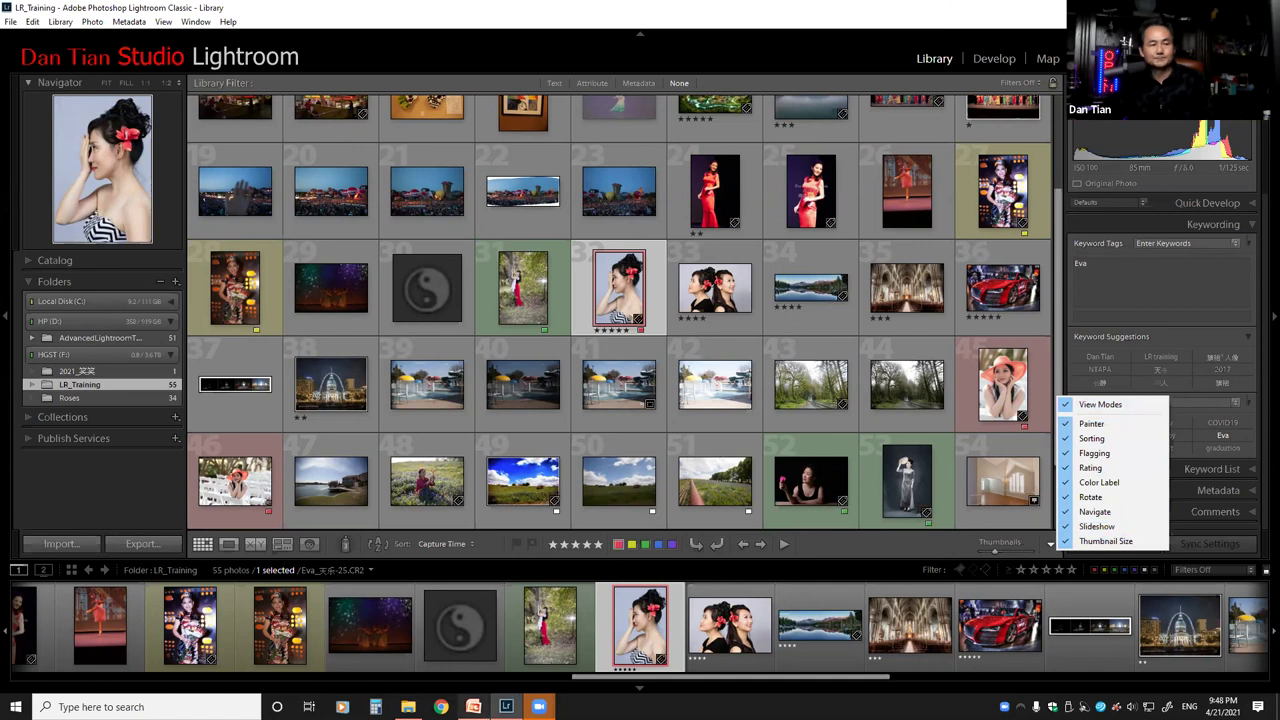
click(473, 706)
key(Page_Down)
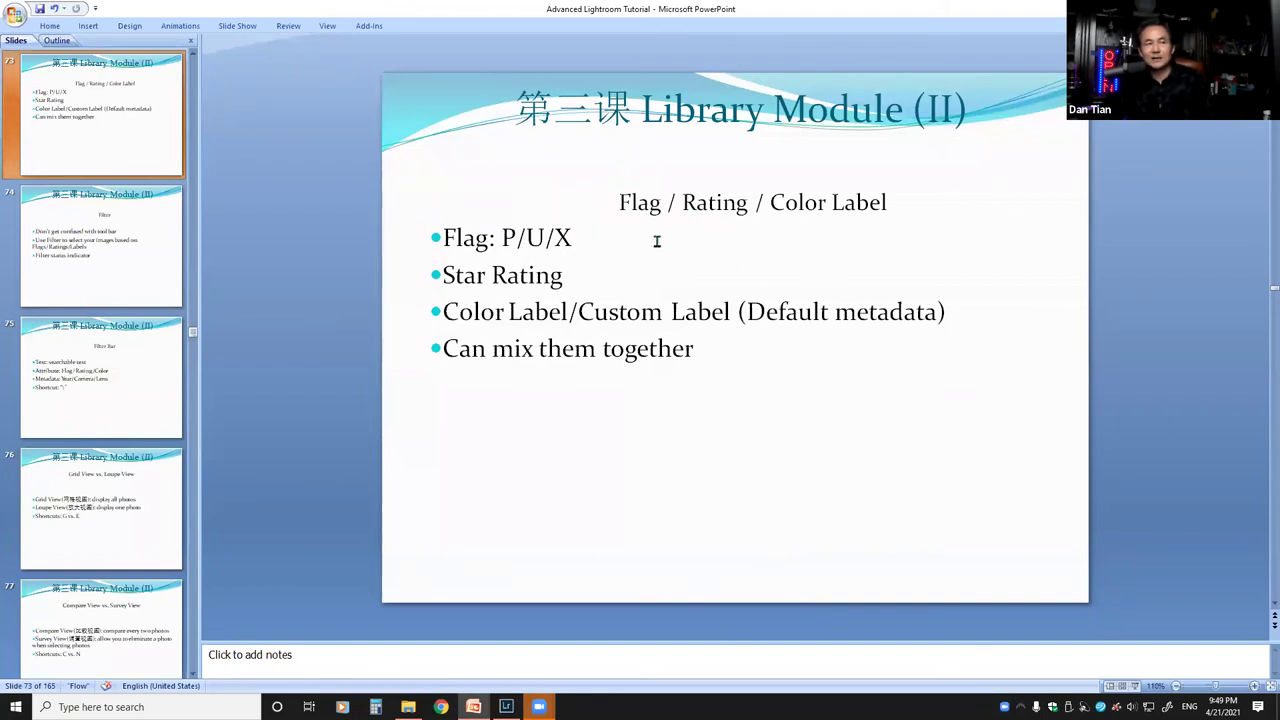
Advance to the Filter slide and glance at the Lightroom library grid before returning.
key(Page_Down)
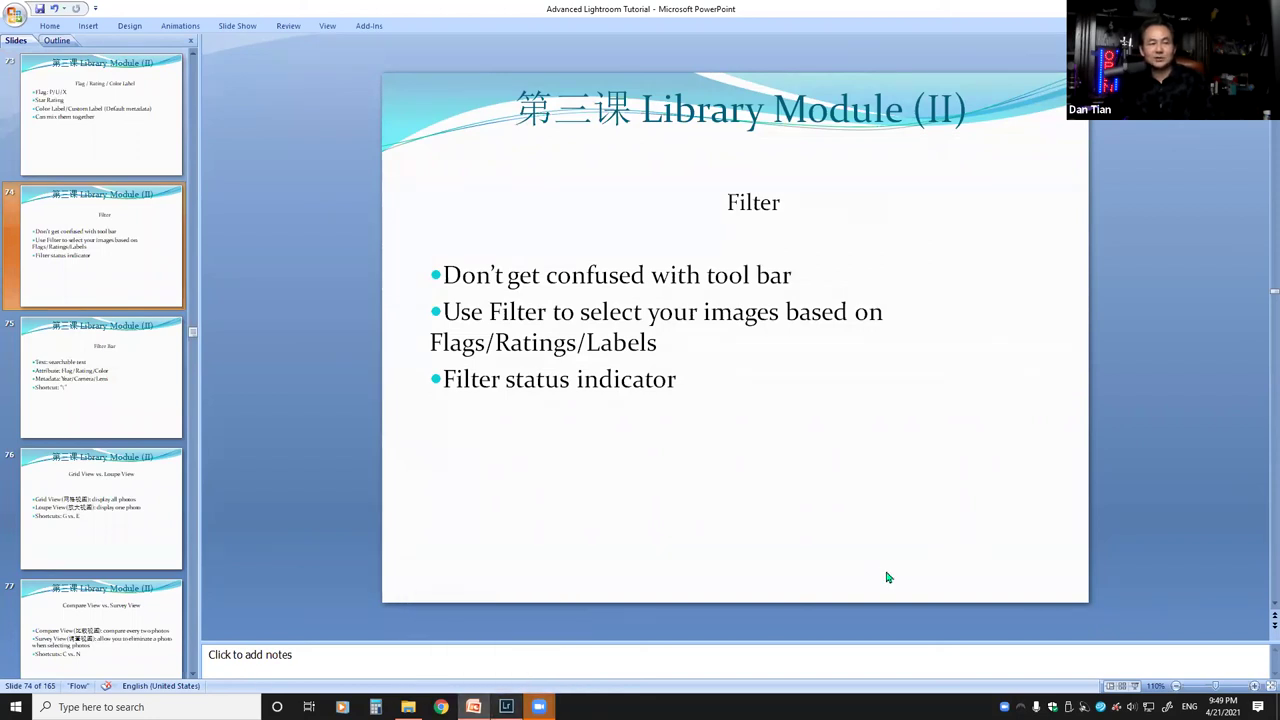
key(alt+Tab)
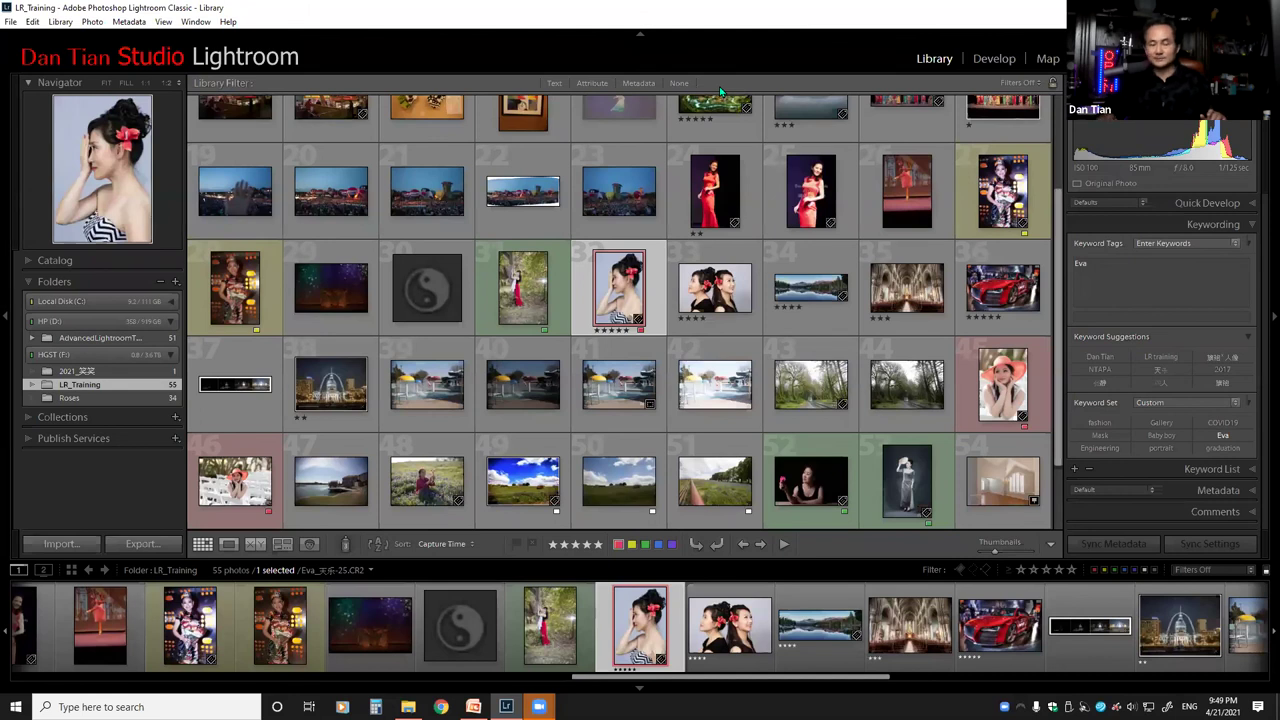
click(473, 706)
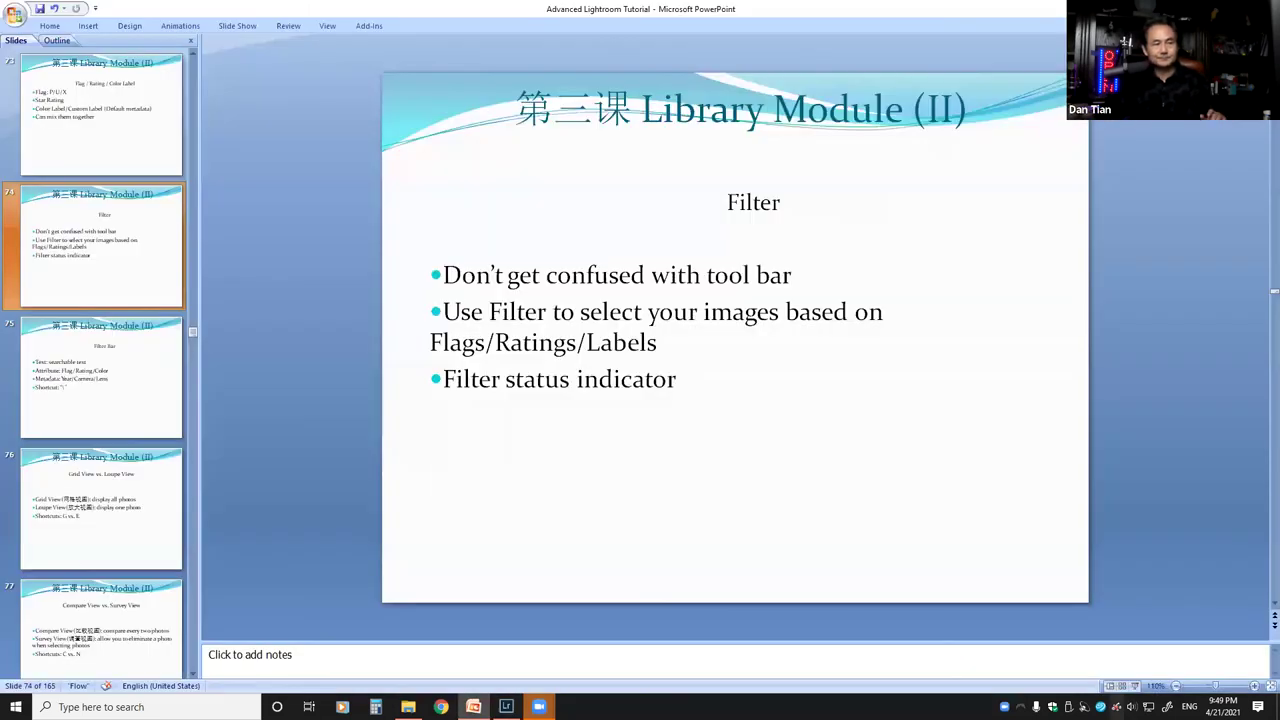
Step through the Filter Bar and Grid View vs. Loupe View slides to Compare View vs. Survey View.
key(Down)
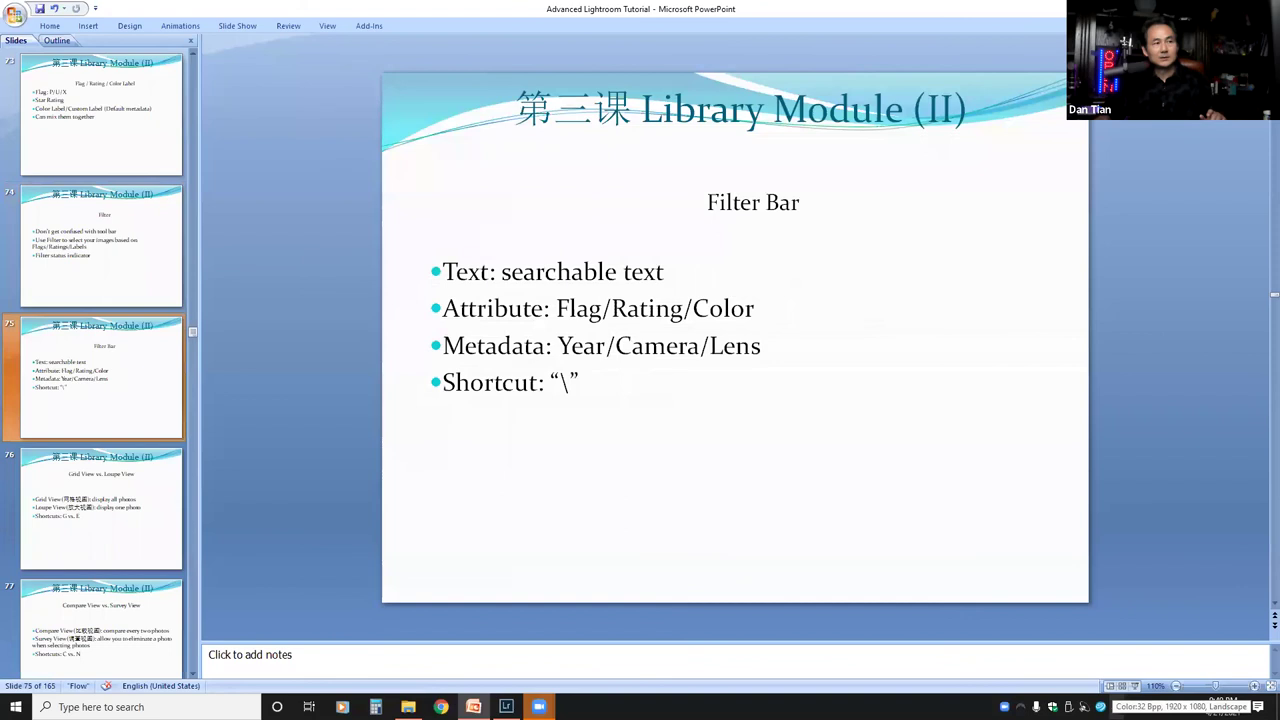
key(Down)
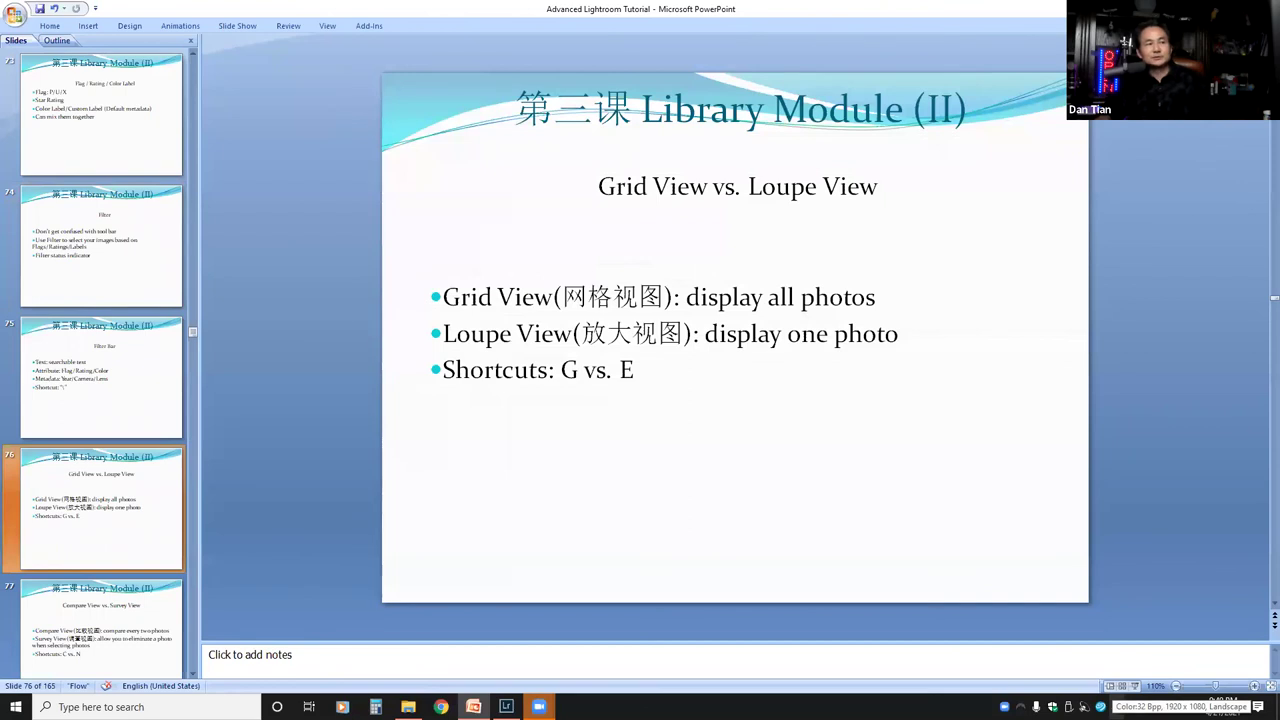
key(Down)
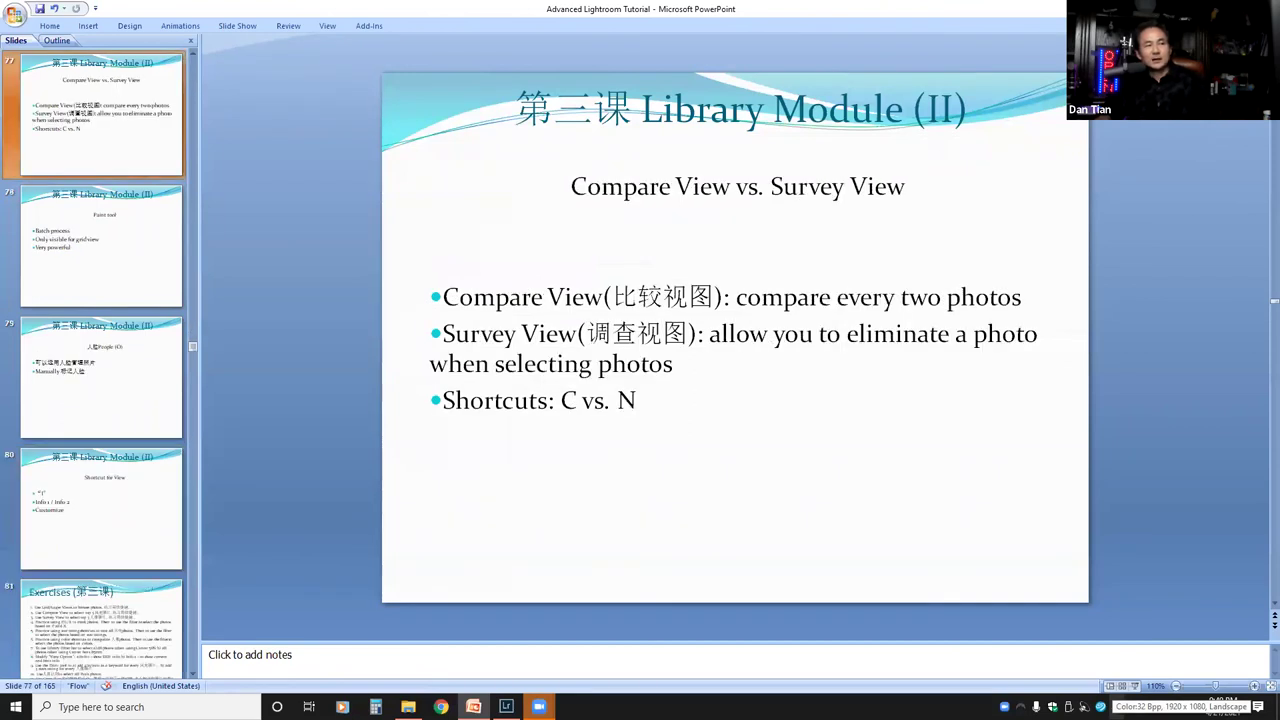
Pass the Paint tool and Shortcut for View slides to reach slide 81, Exercises.
key(Down)
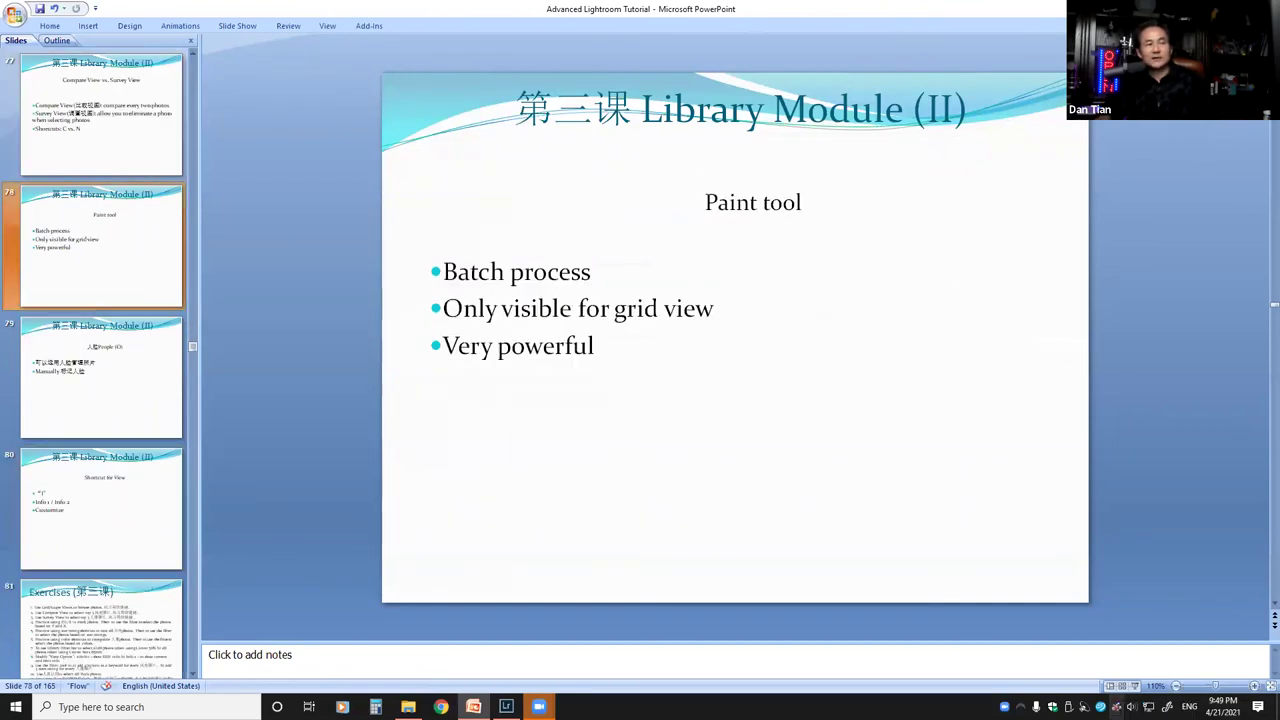
key(Down)
key(Down)
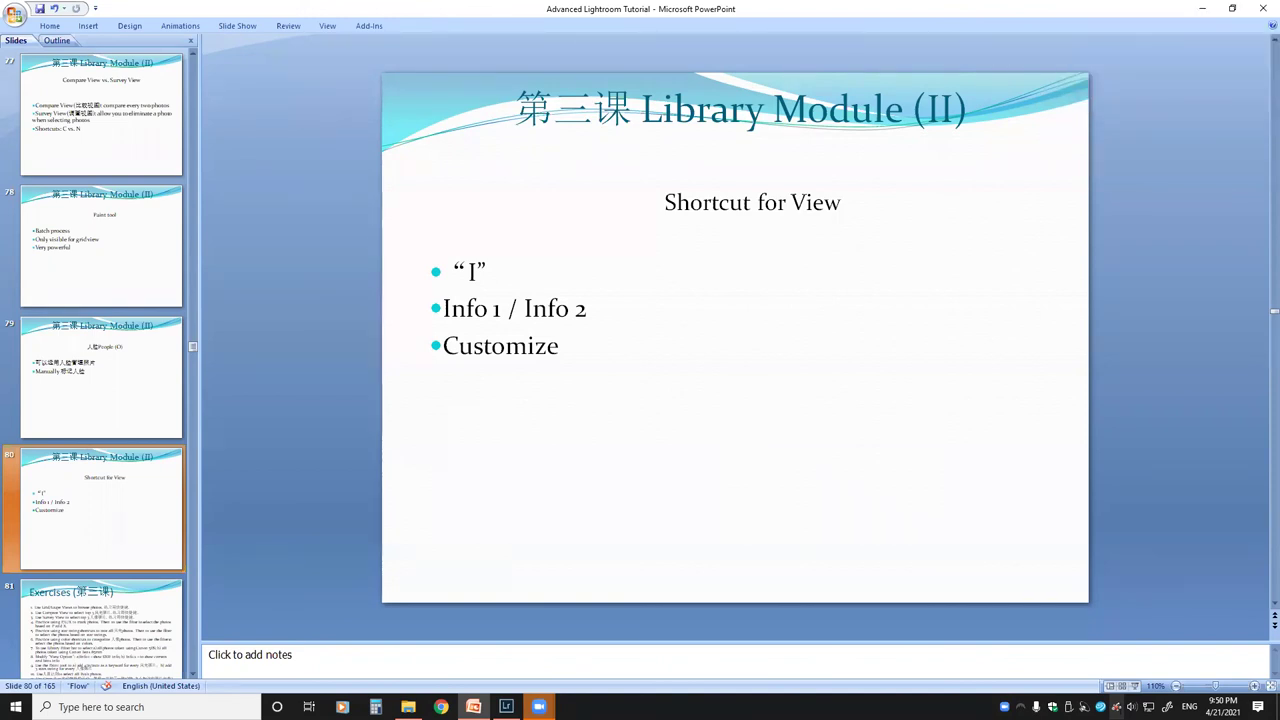
key(Down)
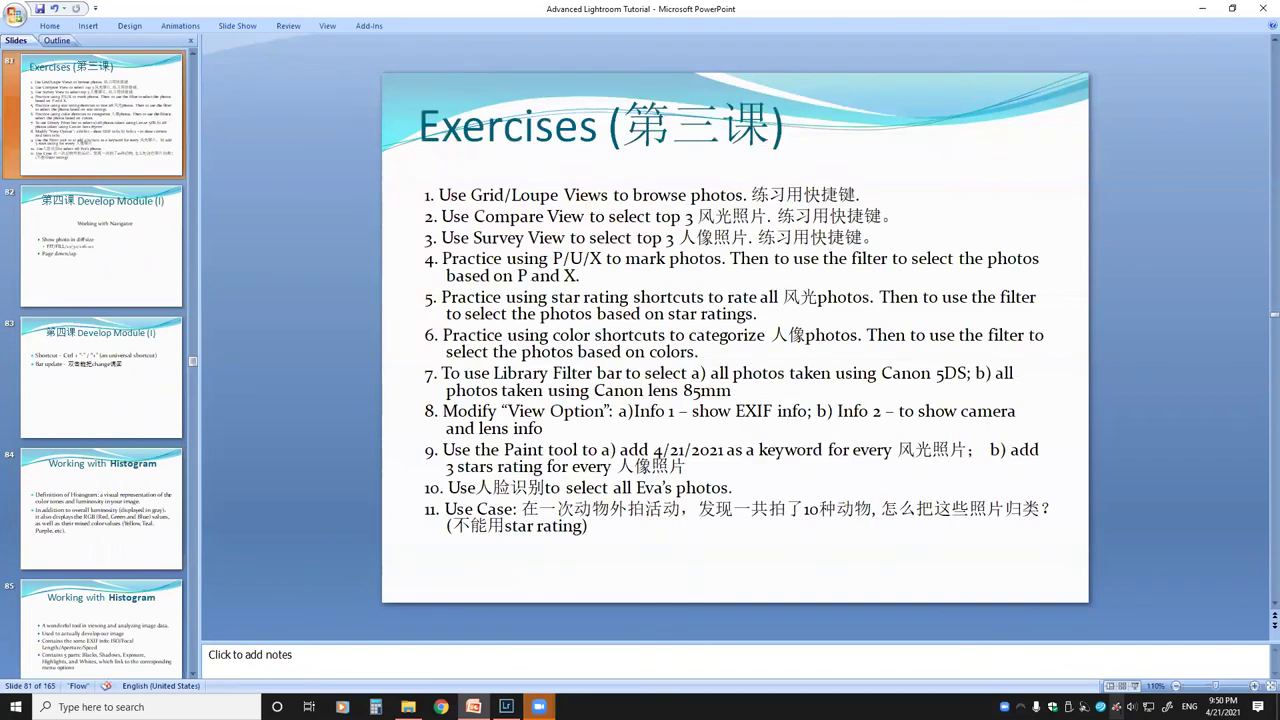